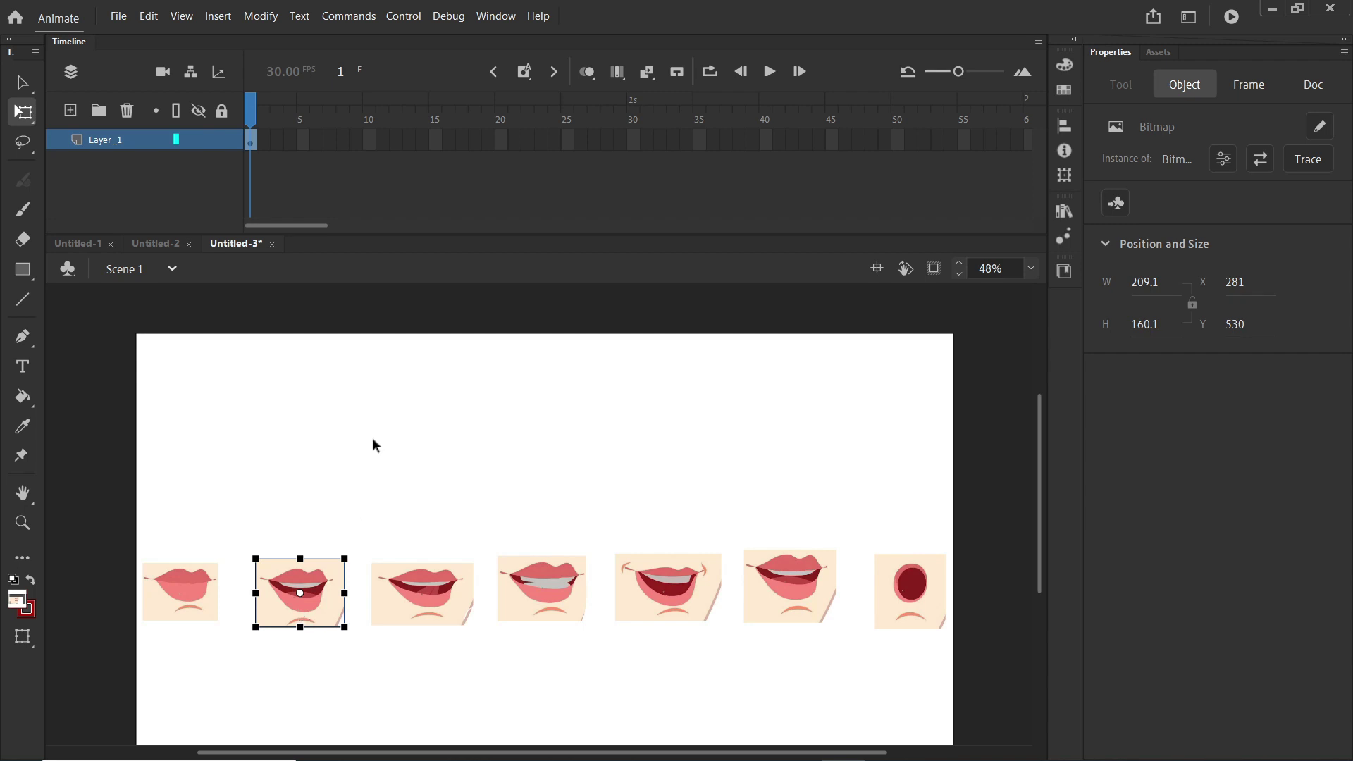
- Examine the seven mouth bitmaps across the stage one by one, from the closed lips to the round open mouth
click(372, 438)
click(195, 577)
click(285, 589)
click(408, 593)
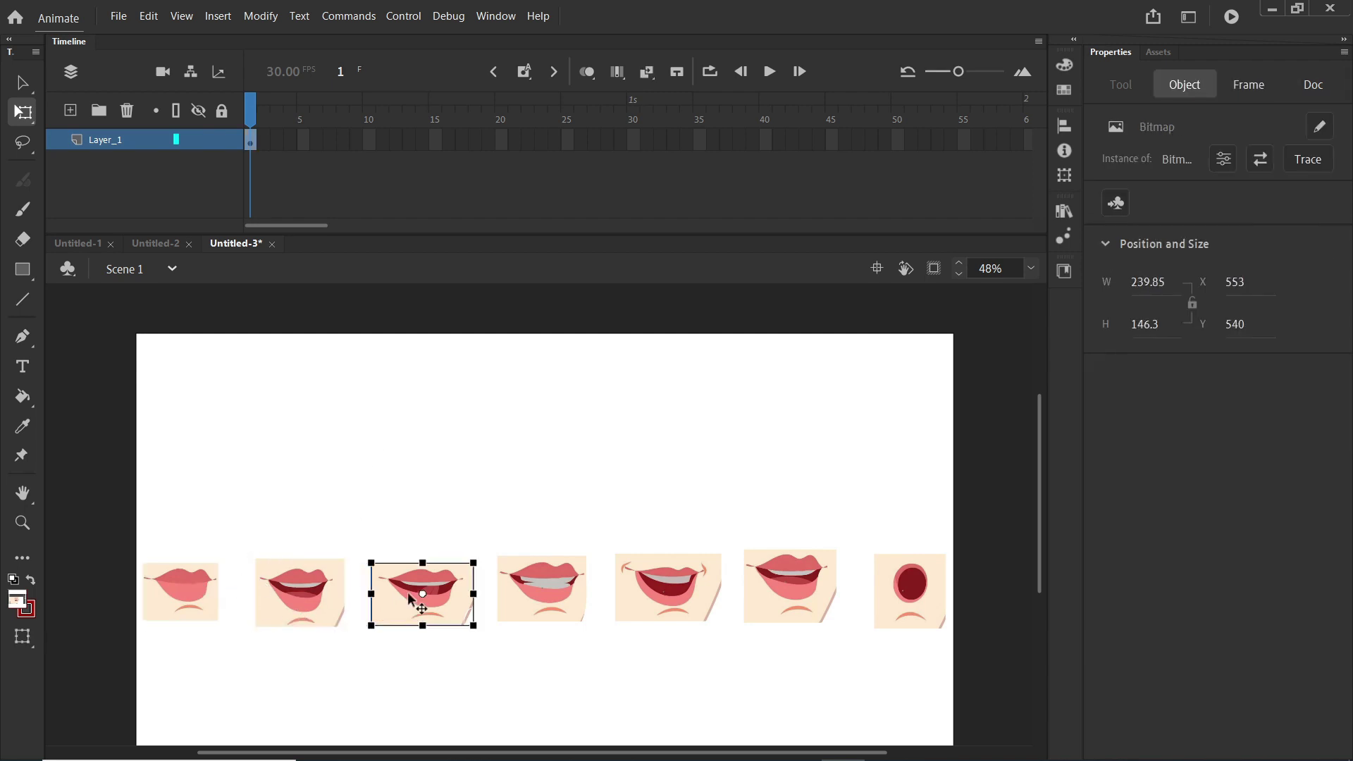
click(510, 606)
click(684, 575)
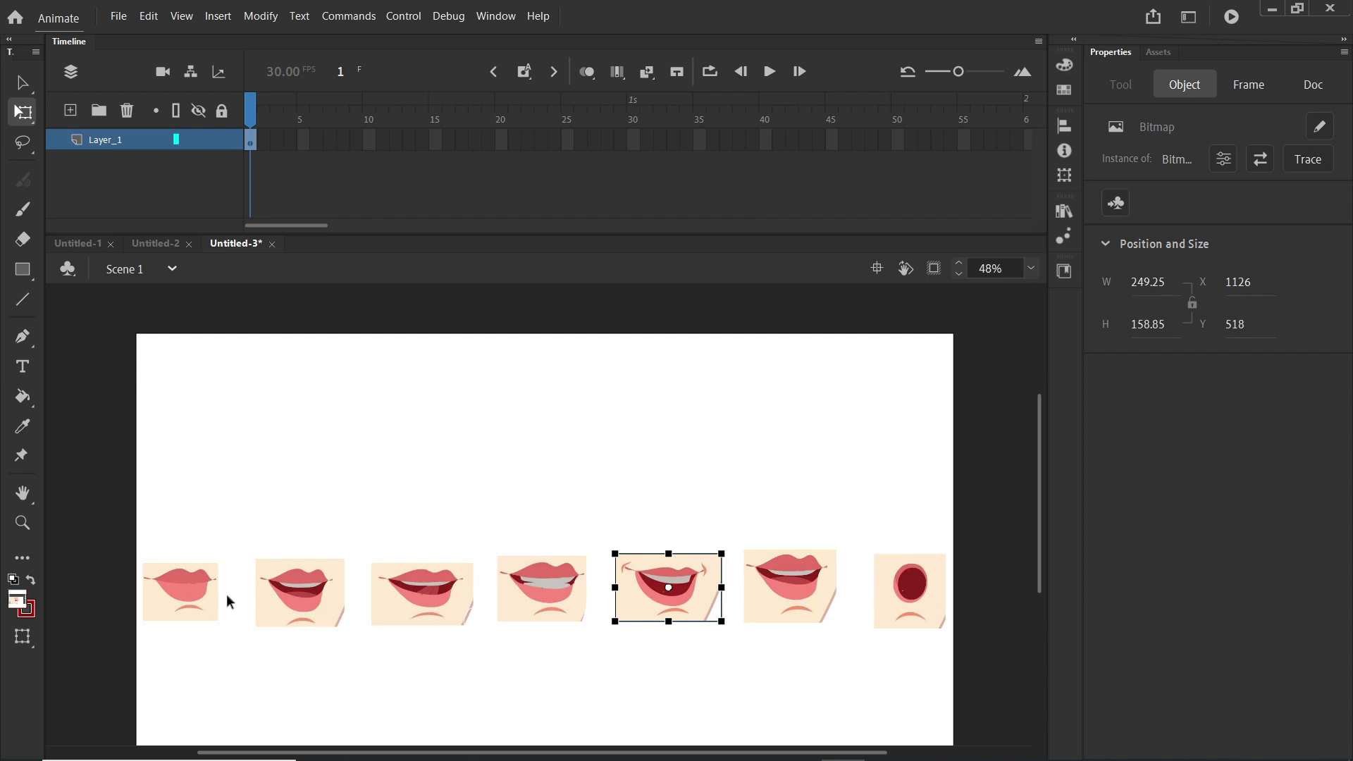
click(831, 589)
click(570, 592)
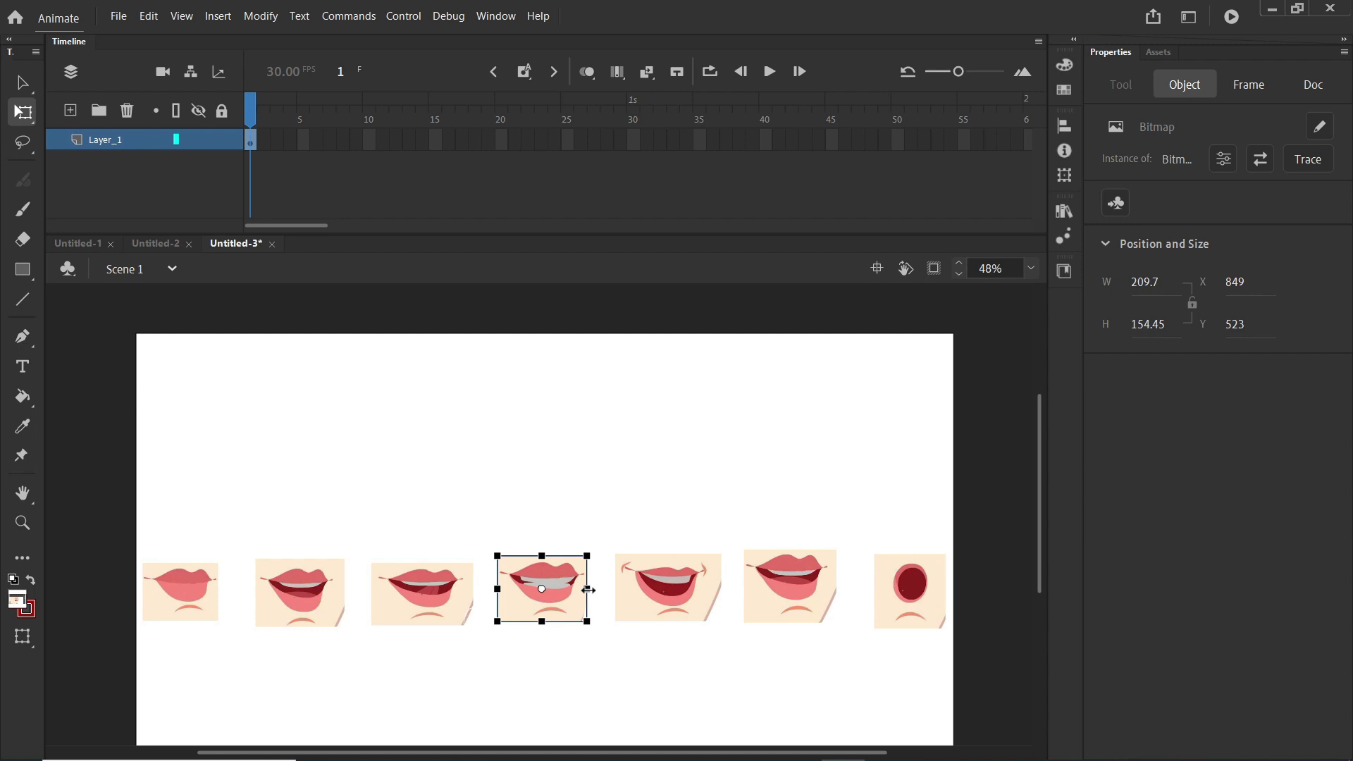
click(413, 342)
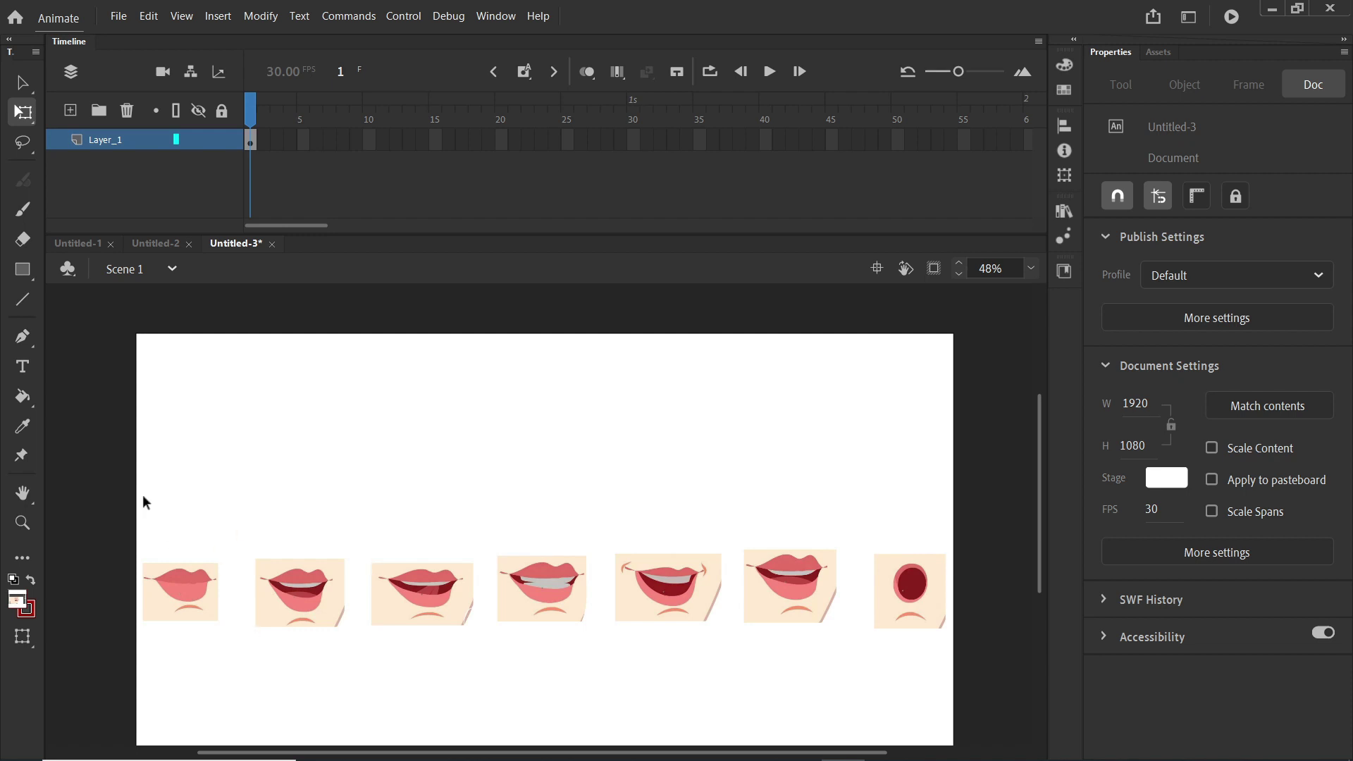
drag(143, 494, 857, 606)
click(909, 592)
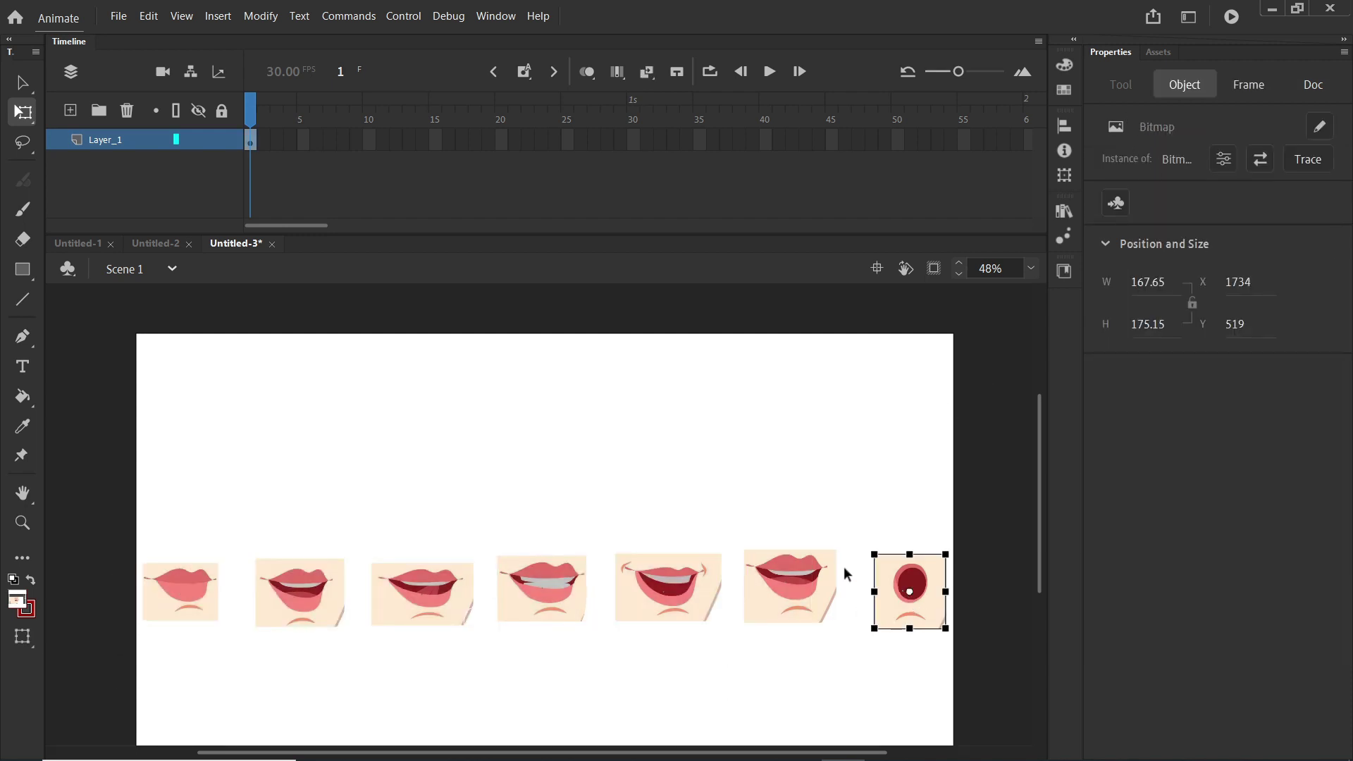
click(790, 586)
click(668, 588)
click(541, 592)
click(427, 595)
click(326, 596)
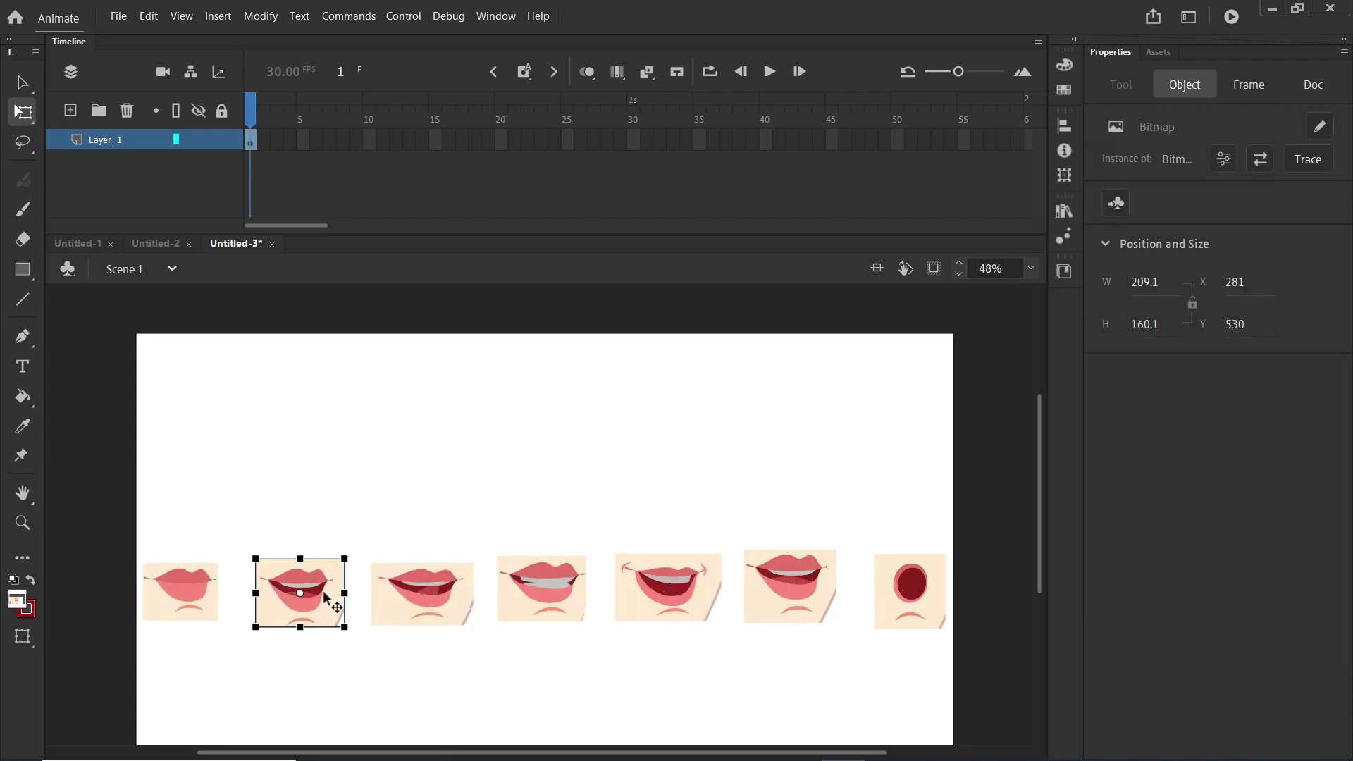
click(169, 585)
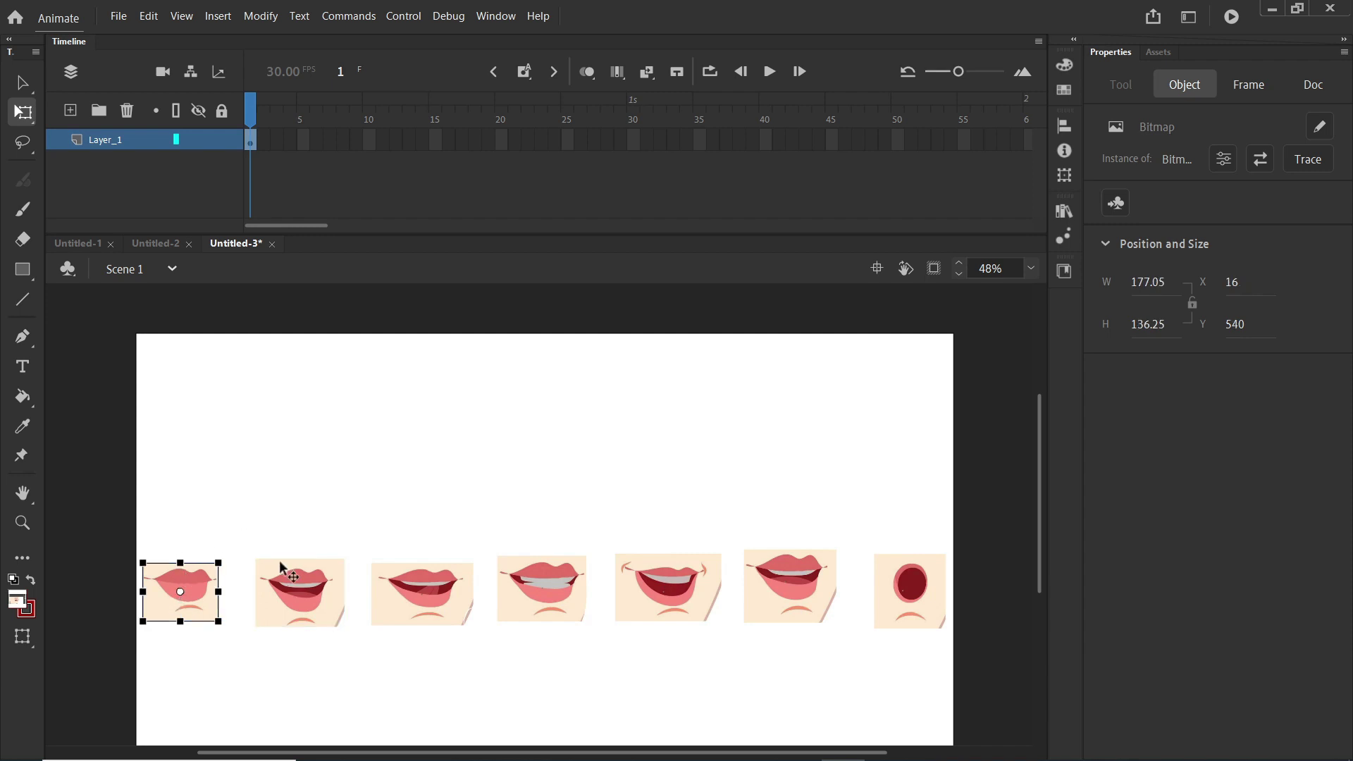
scroll(279, 560, down, 1)
scroll(336, 585, up, 2)
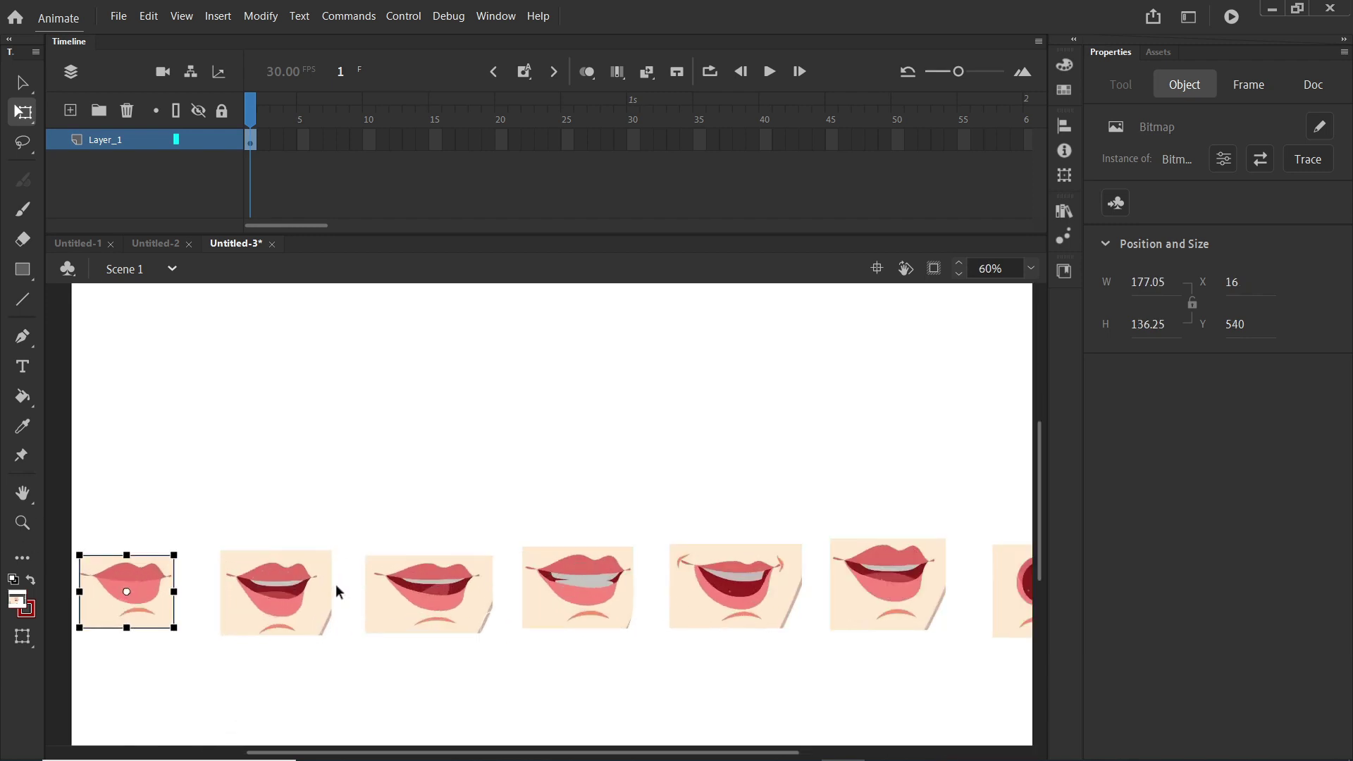
scroll(408, 603, down, 2)
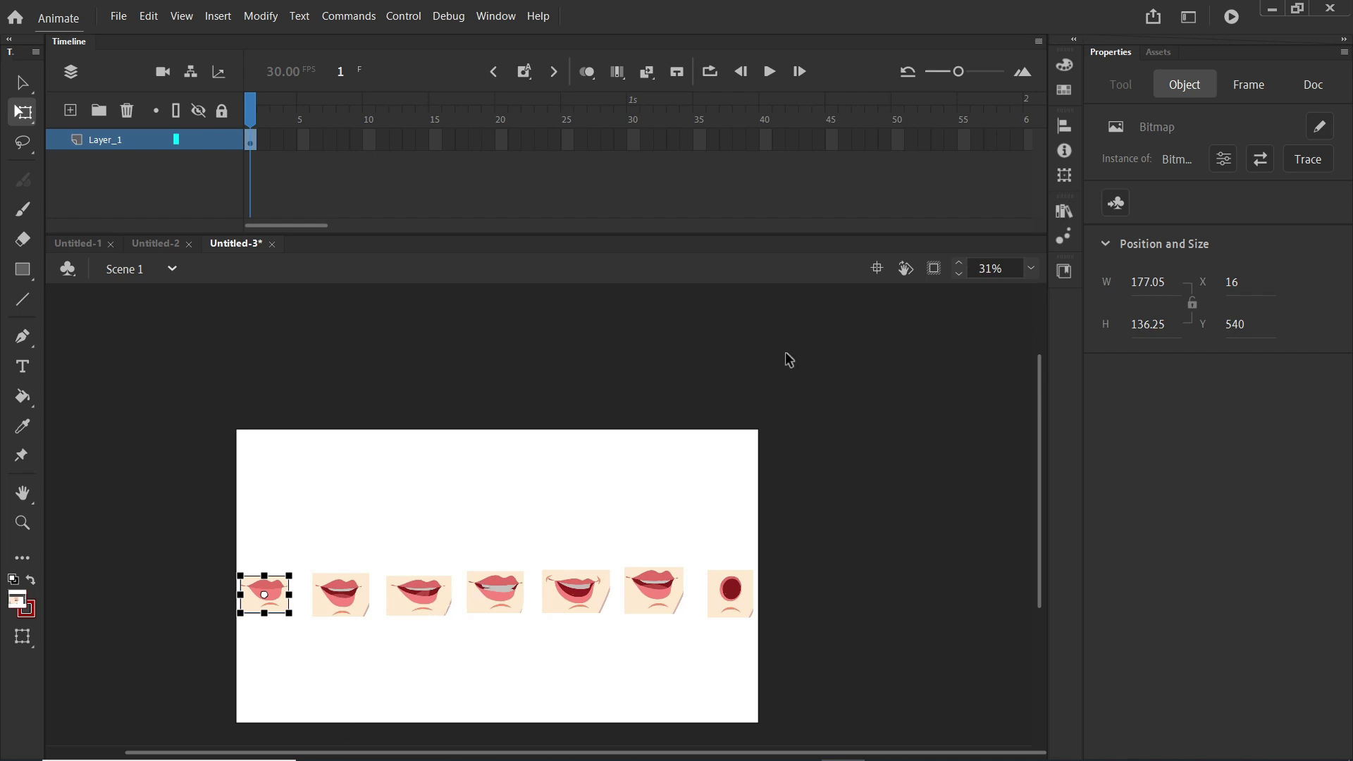
- Break apart the closed-lips bitmap into an editable shape and deselect it
key(ctrl+b)
scroll(275, 595, up, 3)
click(211, 416)
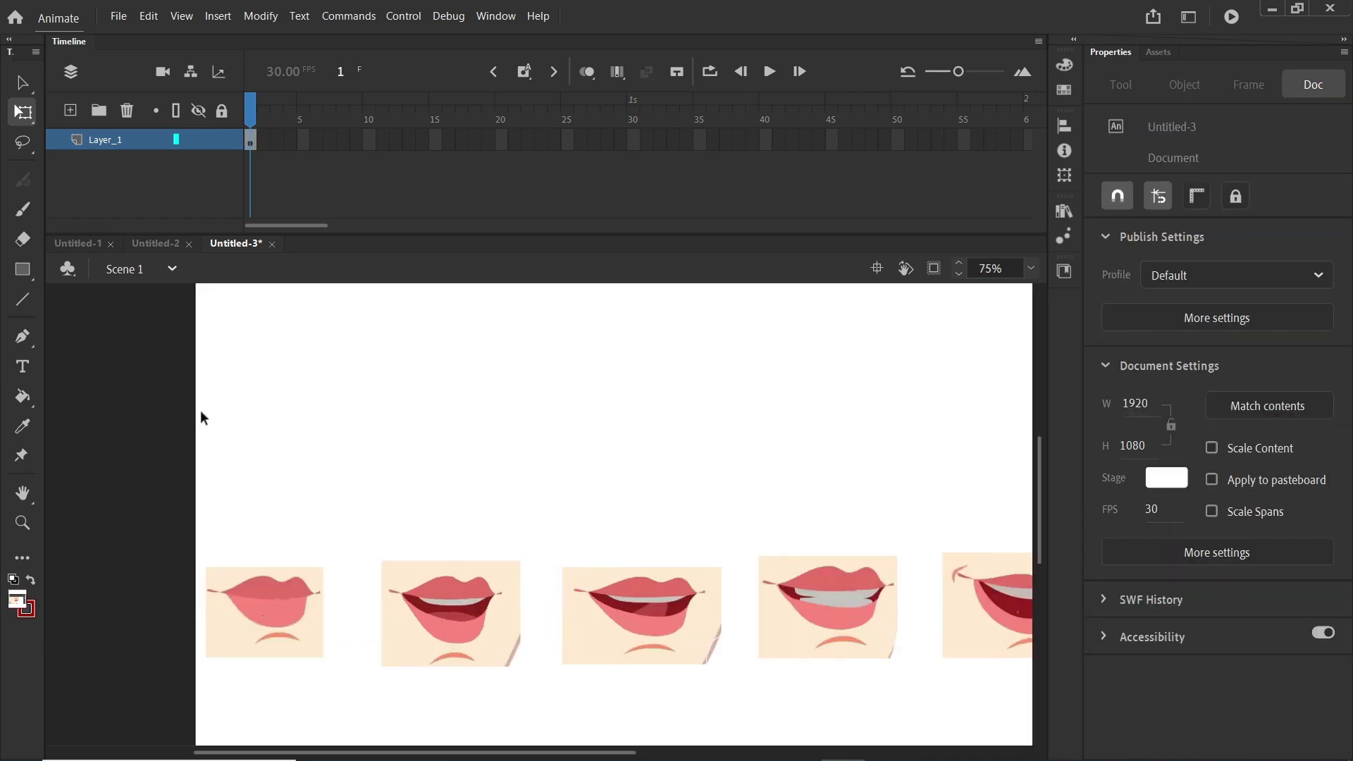
- Try deleting part of the closed-lips shape, undo the deletion, and select the whole shape again
click(22, 82)
drag(138, 532, 276, 726)
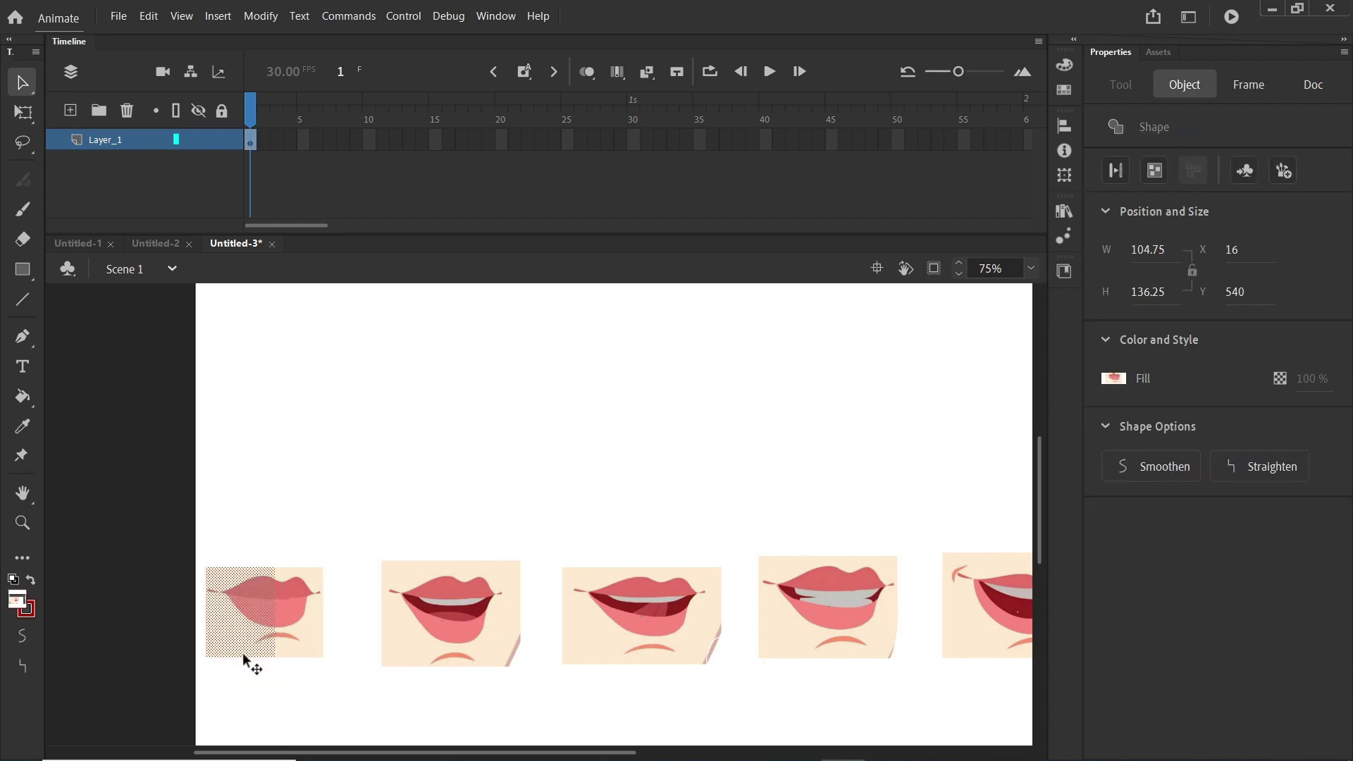
key(Delete)
key(ctrl+z)
click(323, 495)
click(291, 613)
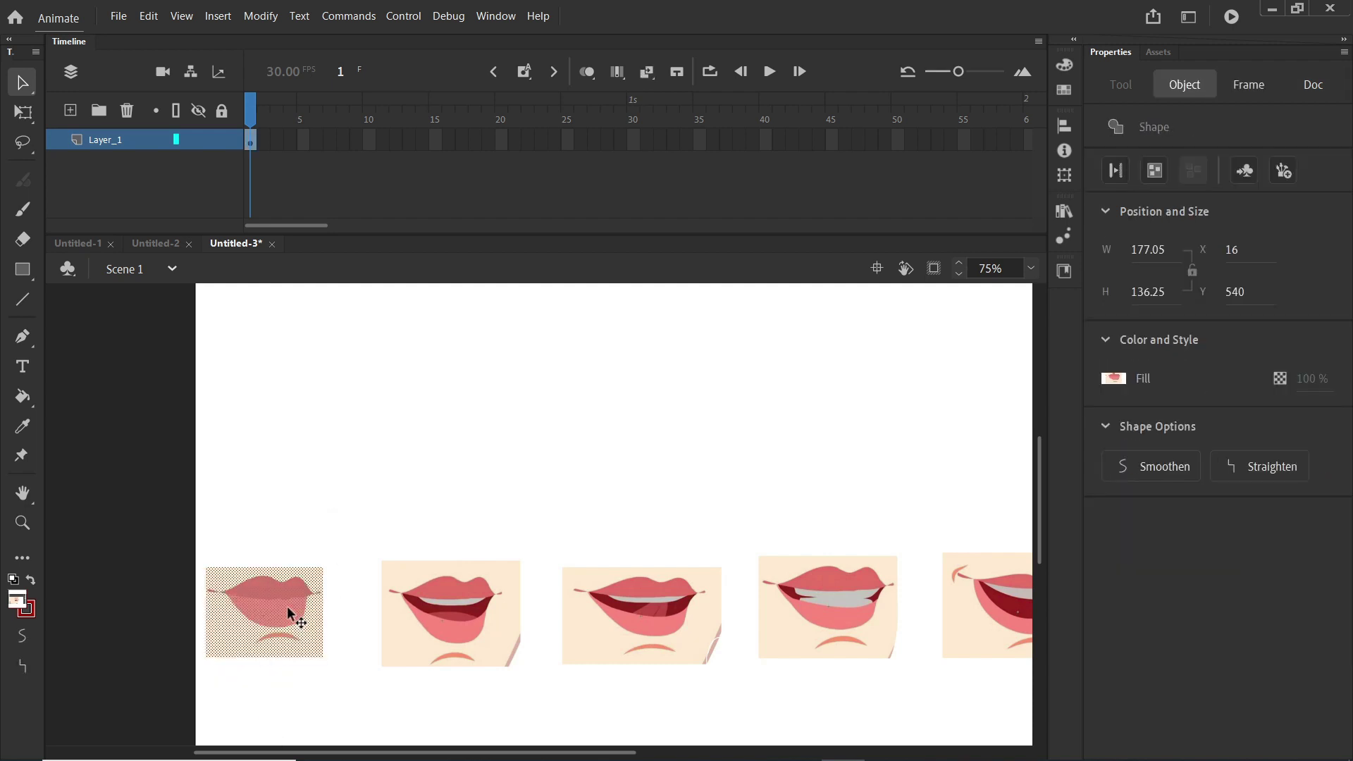
- Scale all seven mouth images together to about 4392 by 434 px and shift the row over the stage
scroll(459, 483, down, 3)
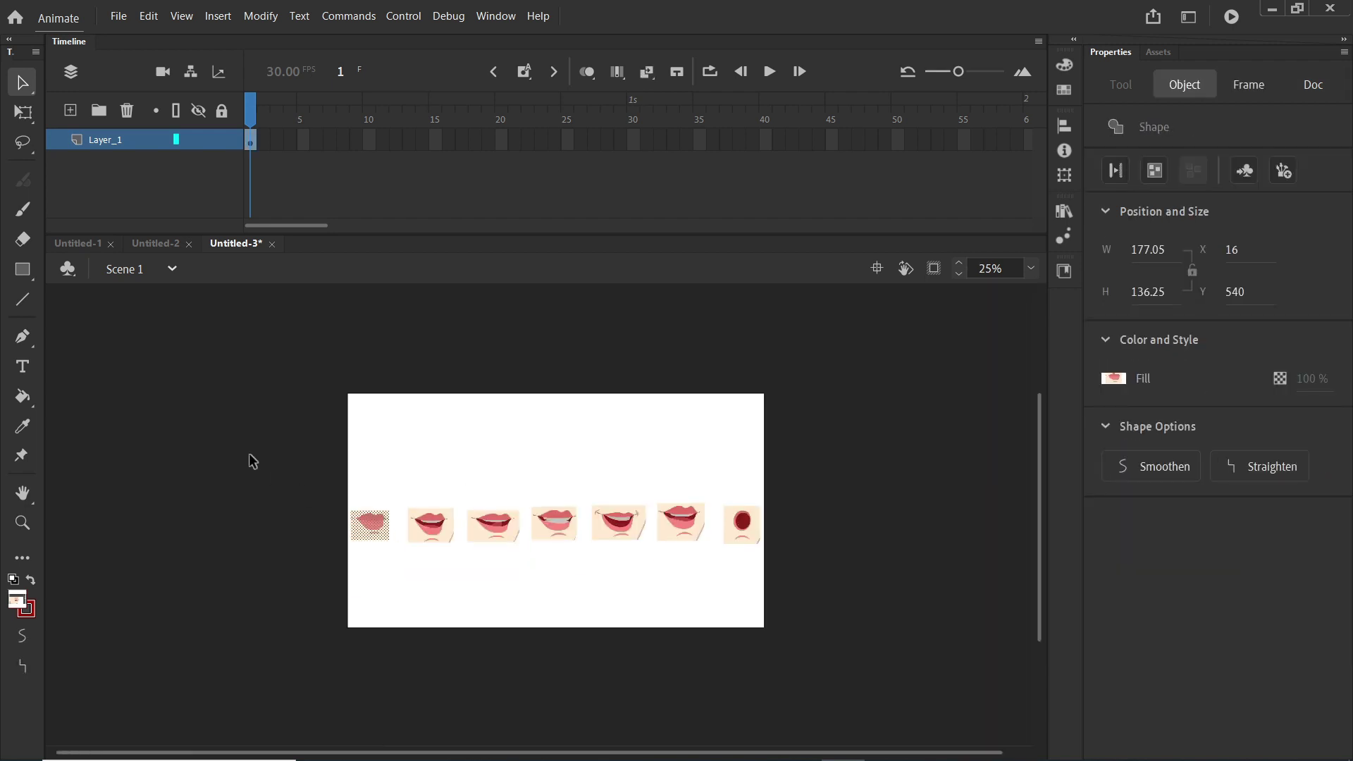
click(146, 149)
click(19, 112)
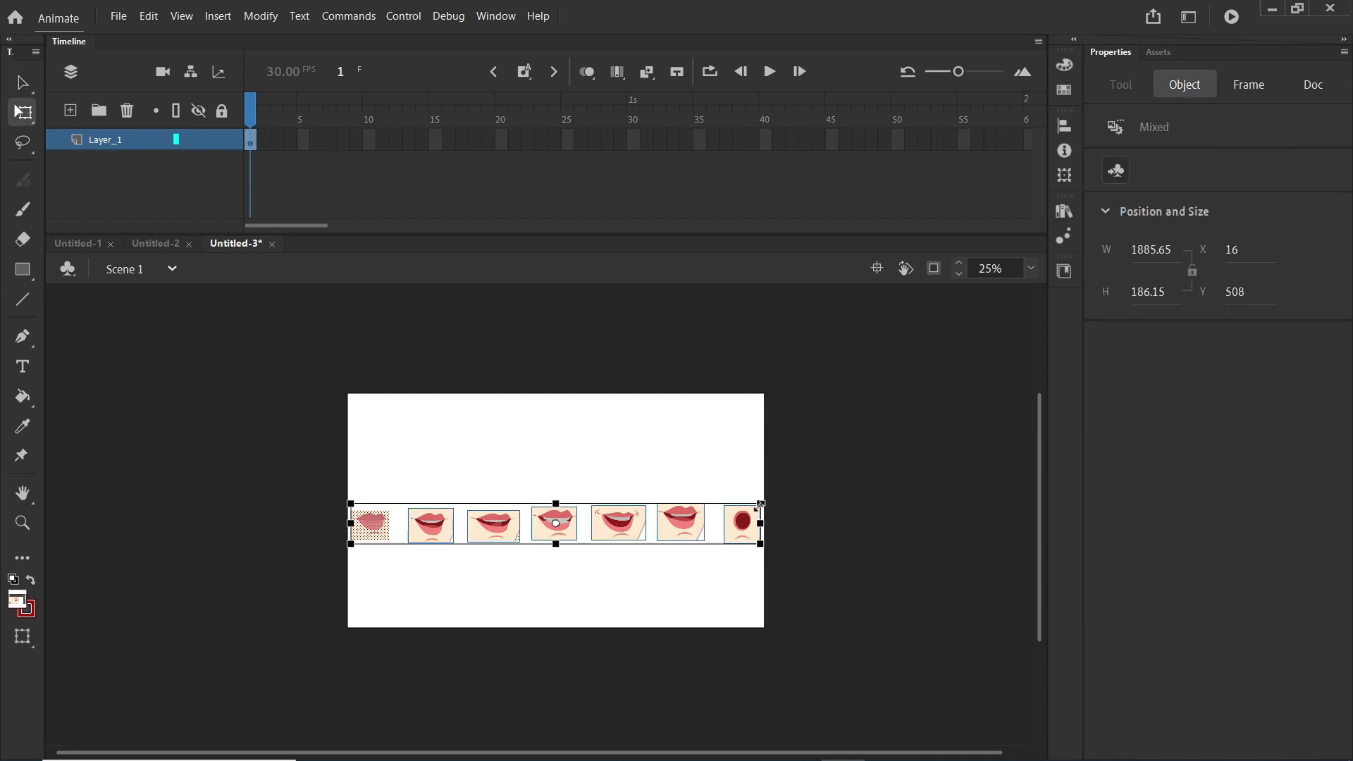
drag(761, 504, 1031, 338)
drag(697, 527, 393, 526)
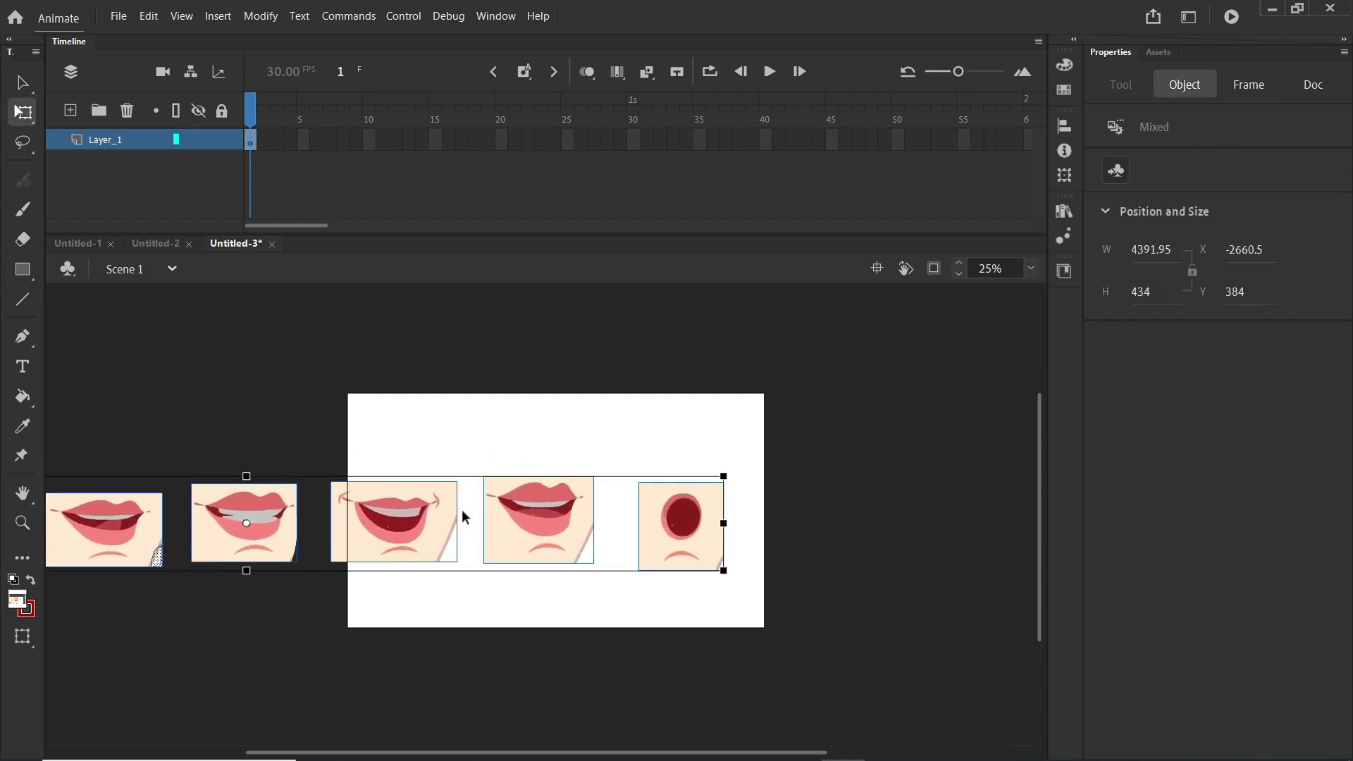
scroll(628, 538, up, 3)
scroll(650, 513, down, 4)
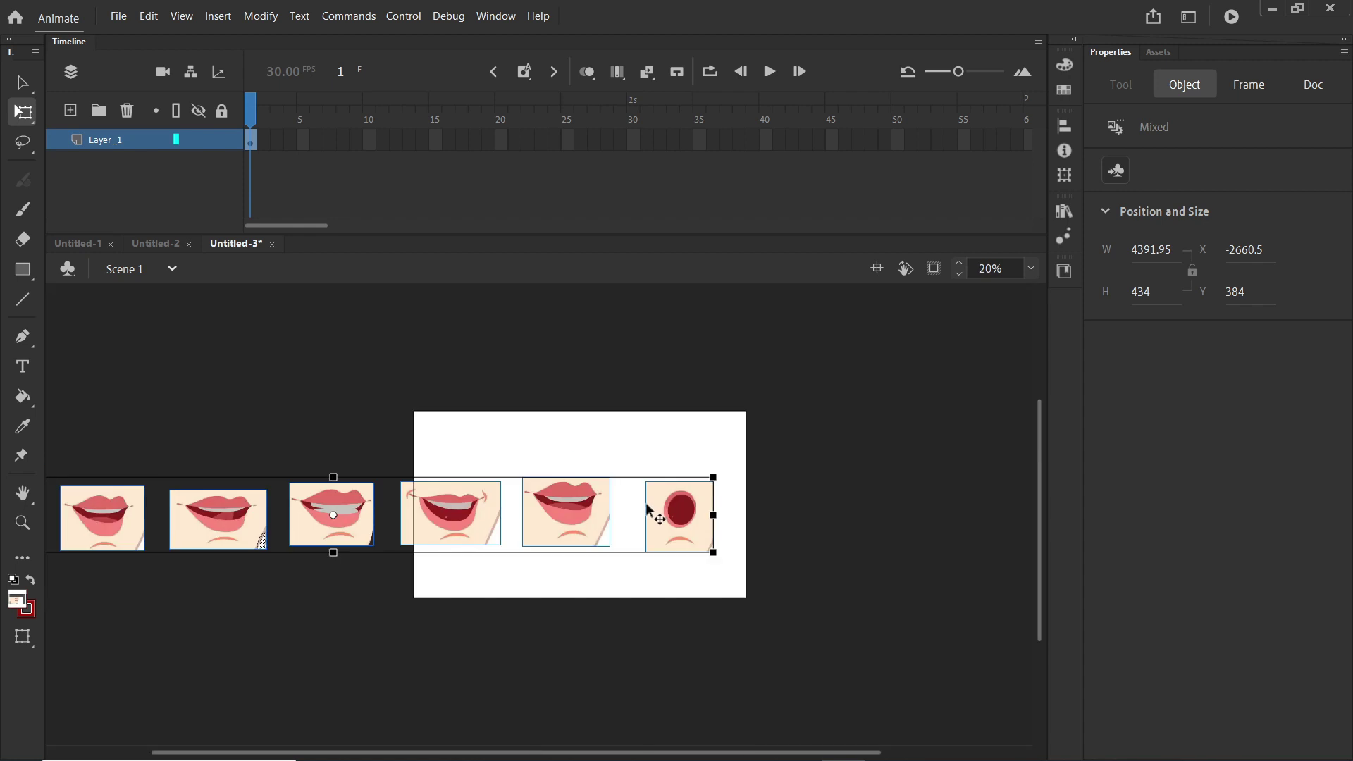
scroll(652, 513, up, 5)
scroll(642, 489, down, 5)
drag(565, 509, 596, 509)
- Move the whole row of mouth images right so the closed lips sit at the left end of the stage
click(221, 138)
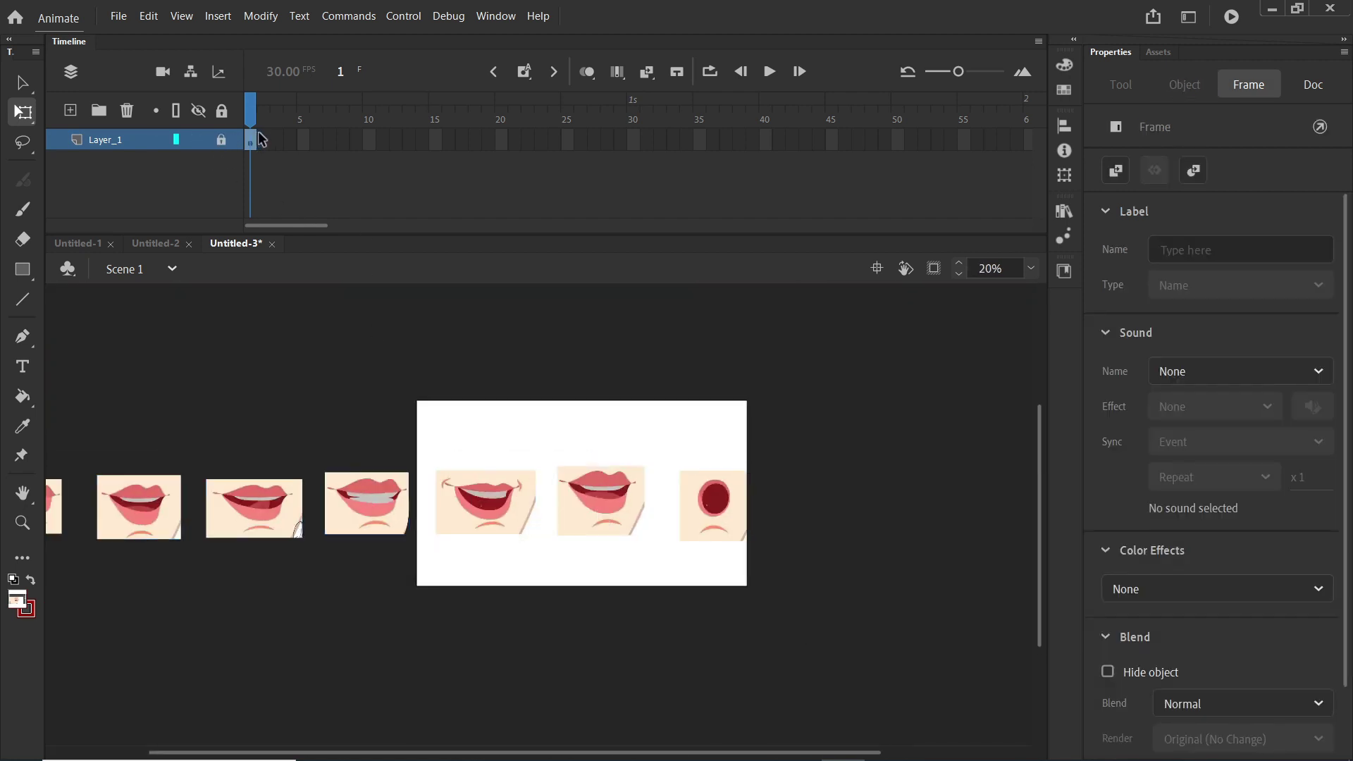
scroll(493, 510, down, 1)
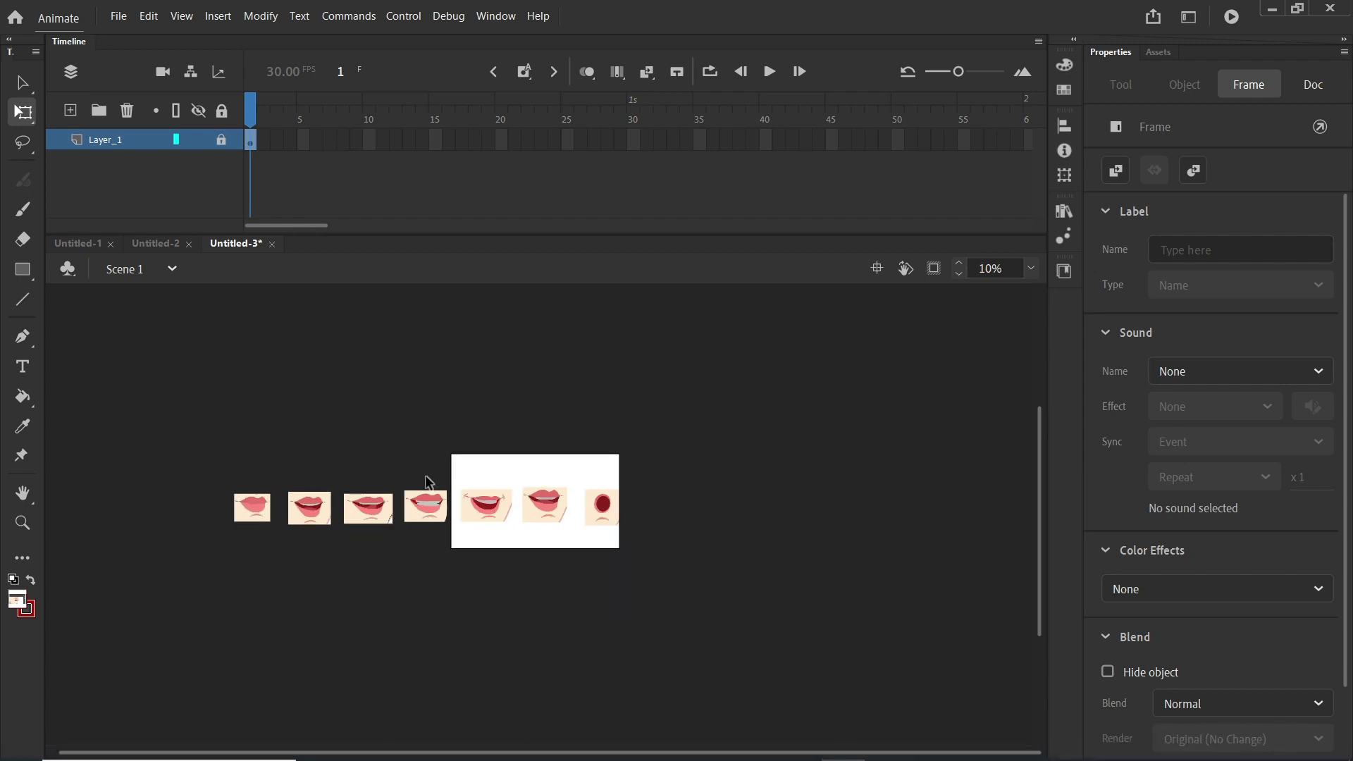
scroll(224, 499, up, 1)
click(221, 139)
drag(210, 513, 555, 513)
- Lock Layer_1 with the mouth images and add a new layer above it
click(588, 394)
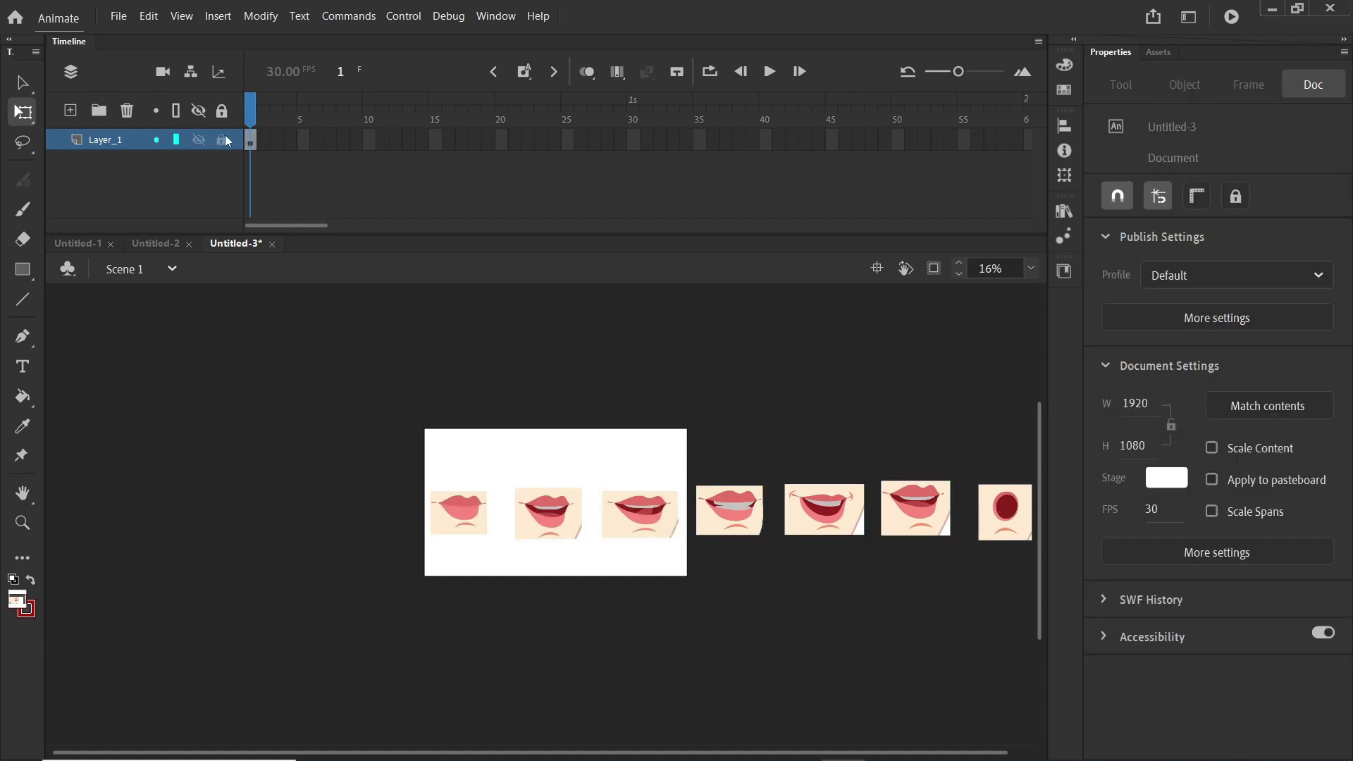
click(222, 136)
click(70, 110)
- Trace the upper edge of the closed mouth's upper lip with the Pen tool, from the left corner to the right corner
click(22, 336)
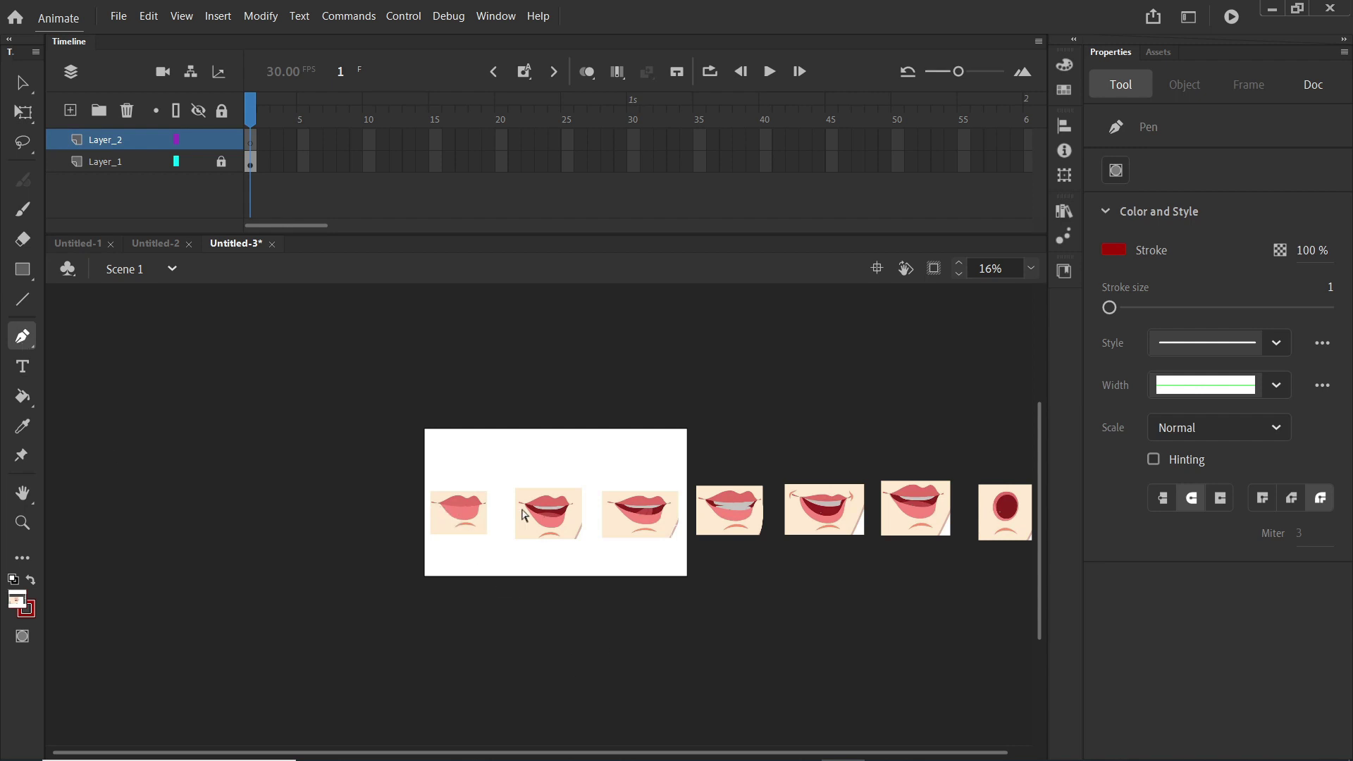
scroll(522, 514, up, 5)
click(383, 539)
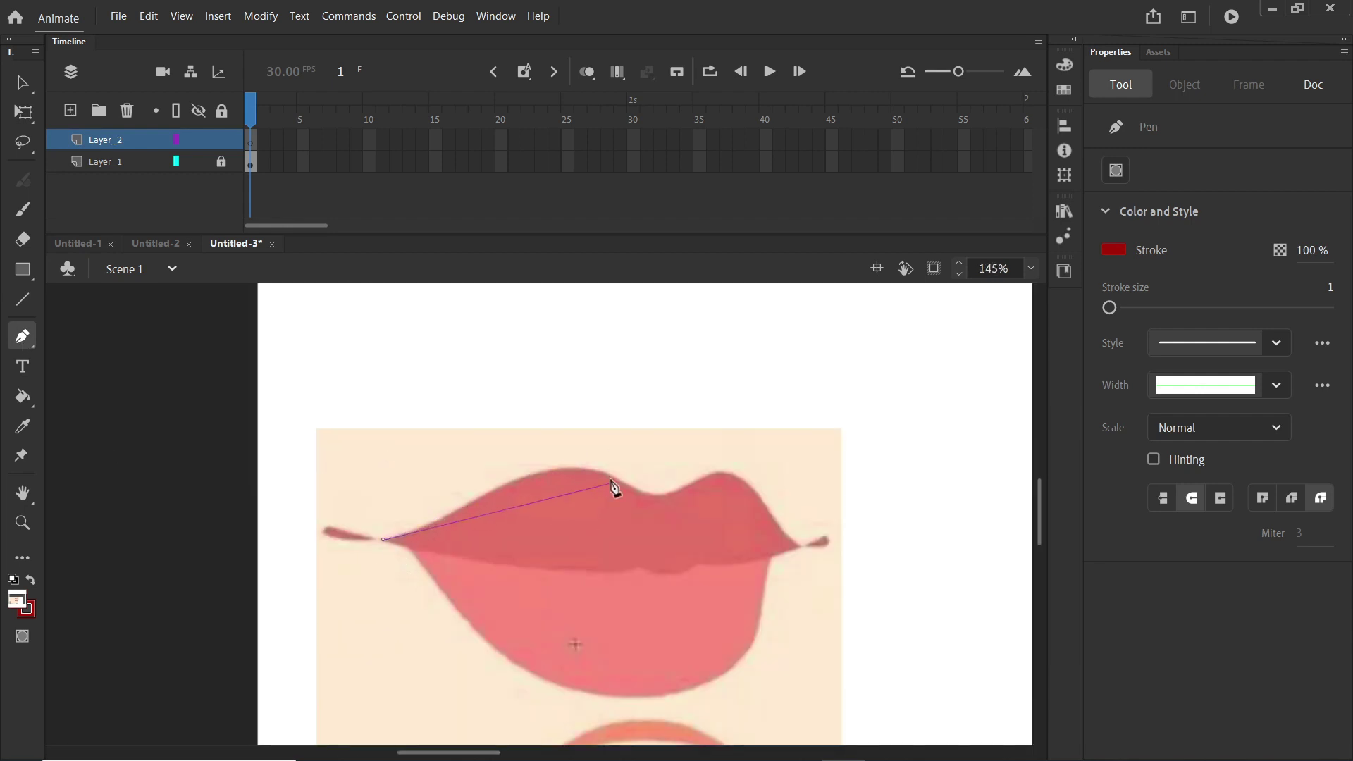
drag(510, 483, 597, 433)
click(510, 484)
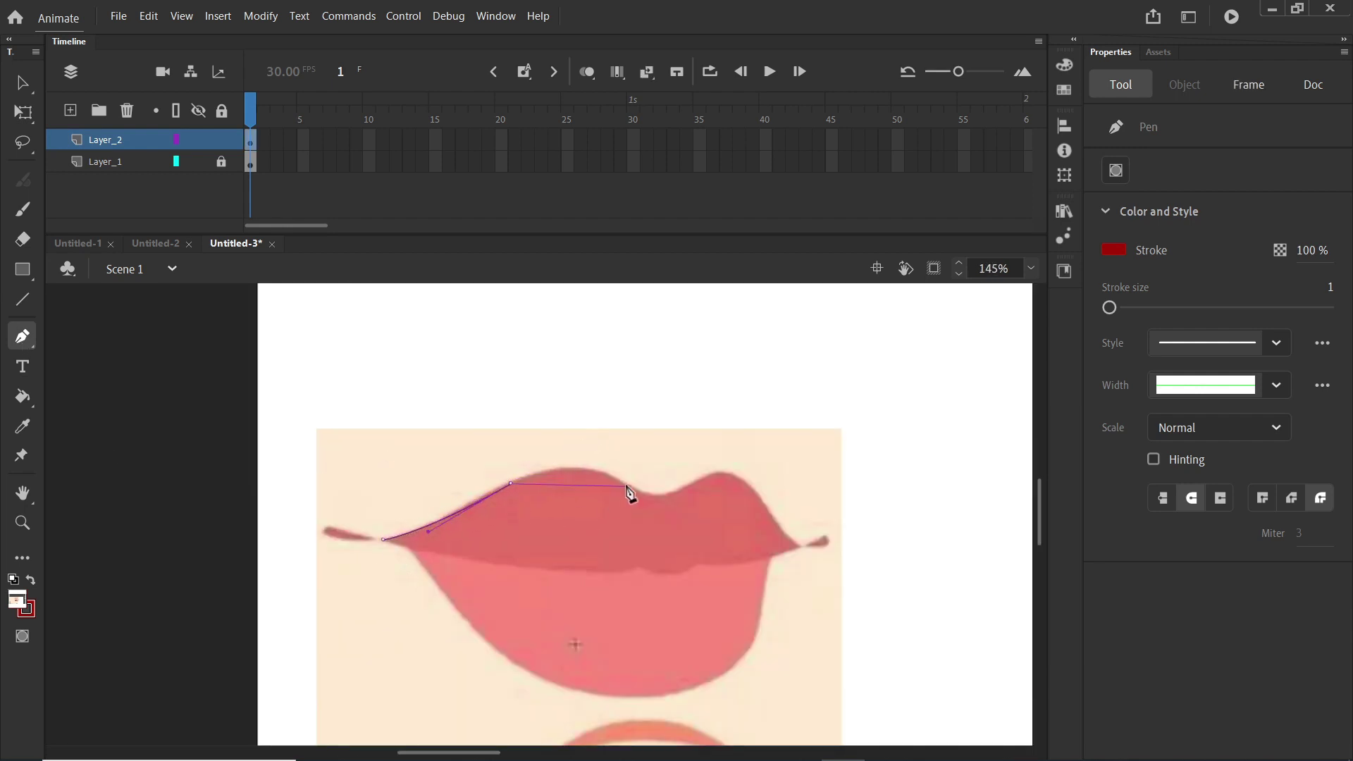
drag(616, 483, 740, 459)
click(616, 482)
click(698, 484)
drag(760, 503, 785, 552)
click(761, 503)
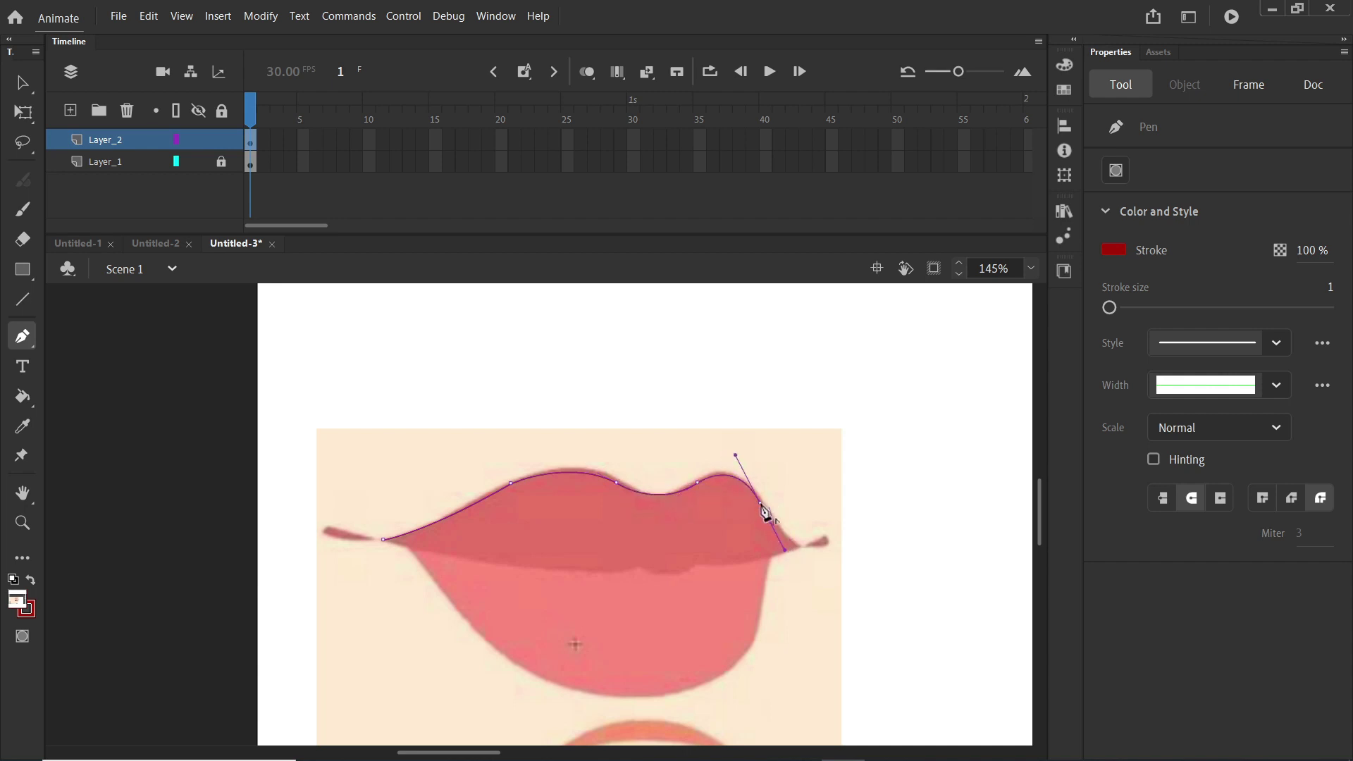
click(801, 546)
- Trace the upper lip's lower edge back to the left corner, close the outline and deselect it
scroll(804, 553, up, 3)
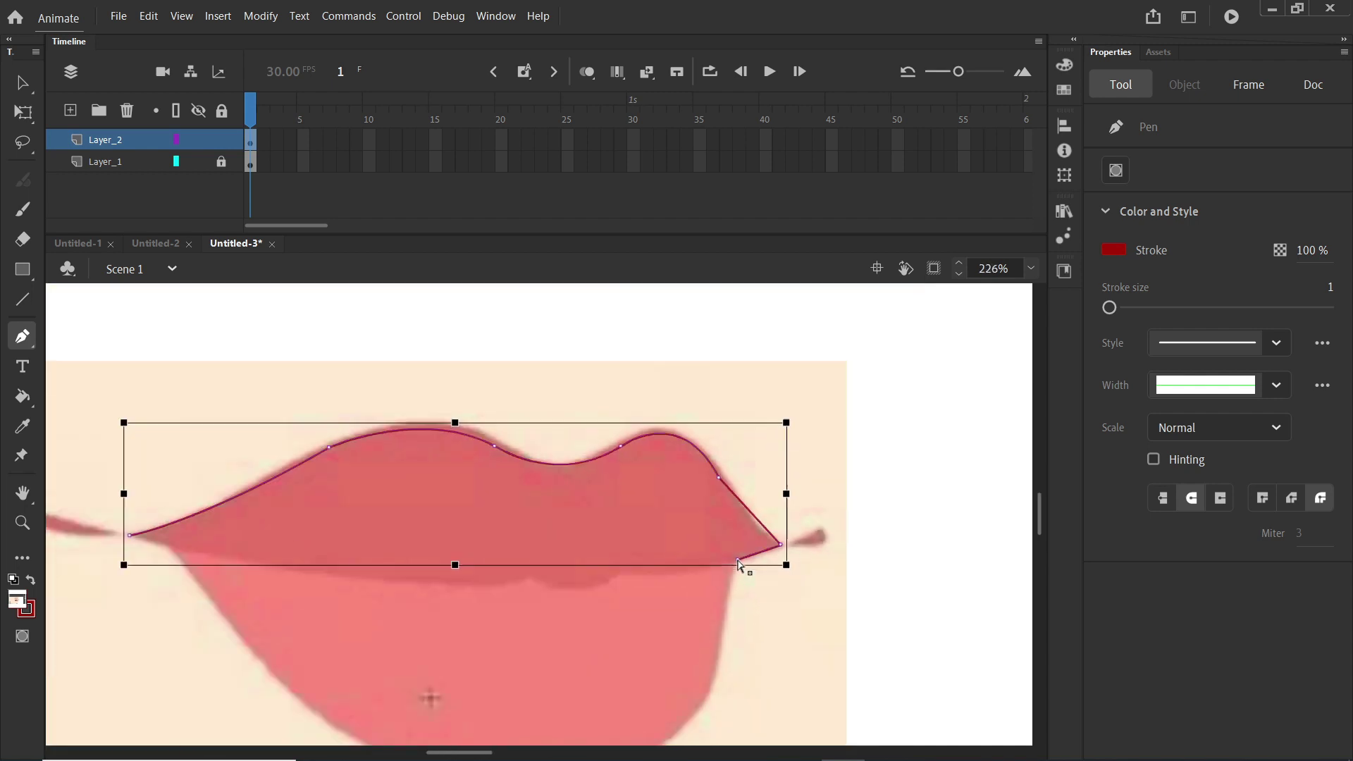
scroll(644, 589, down, 1)
scroll(640, 583, up, 2)
drag(650, 563, 461, 532)
click(651, 563)
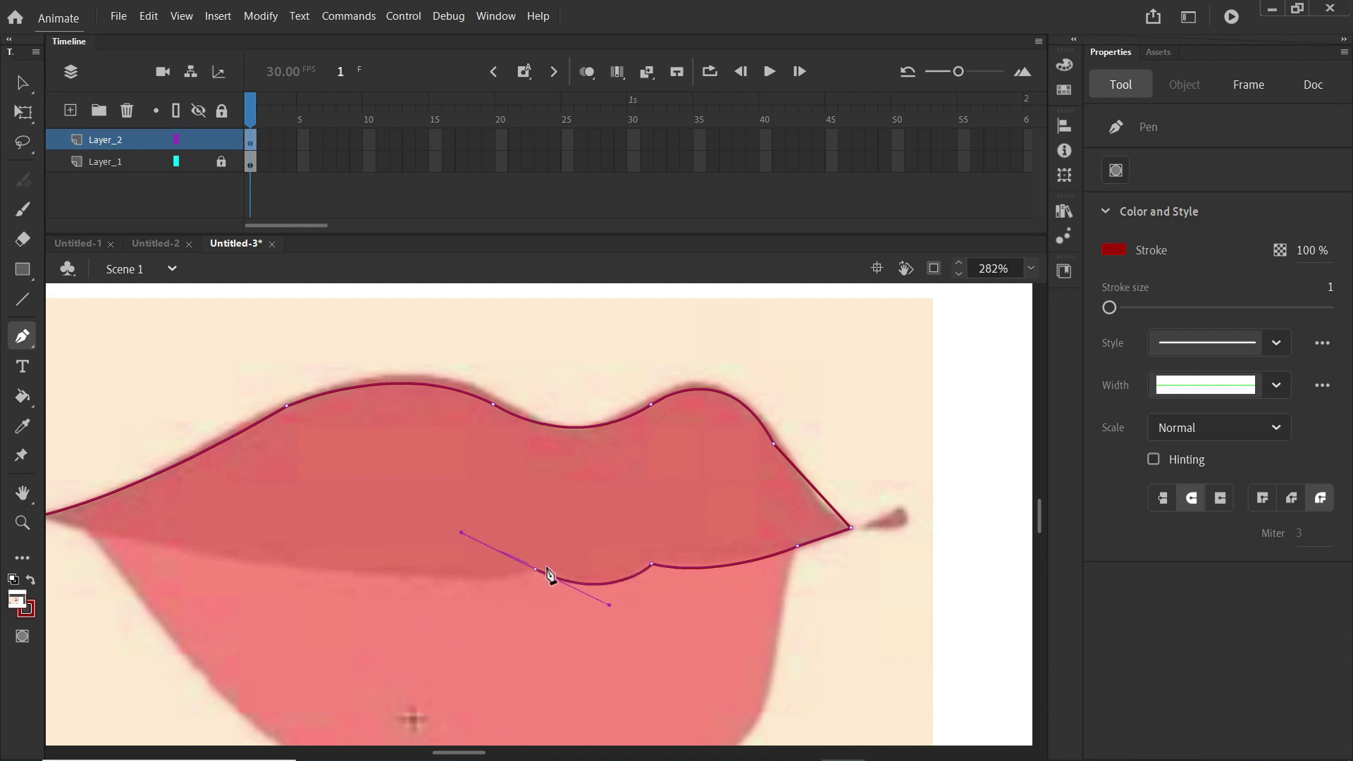
click(537, 568)
scroll(547, 582, down, 3)
drag(222, 556, 135, 513)
ctrl+click(310, 454)
- Trace the lower lip's edge from its left end with one curve around to the underside
scroll(251, 566, up, 1)
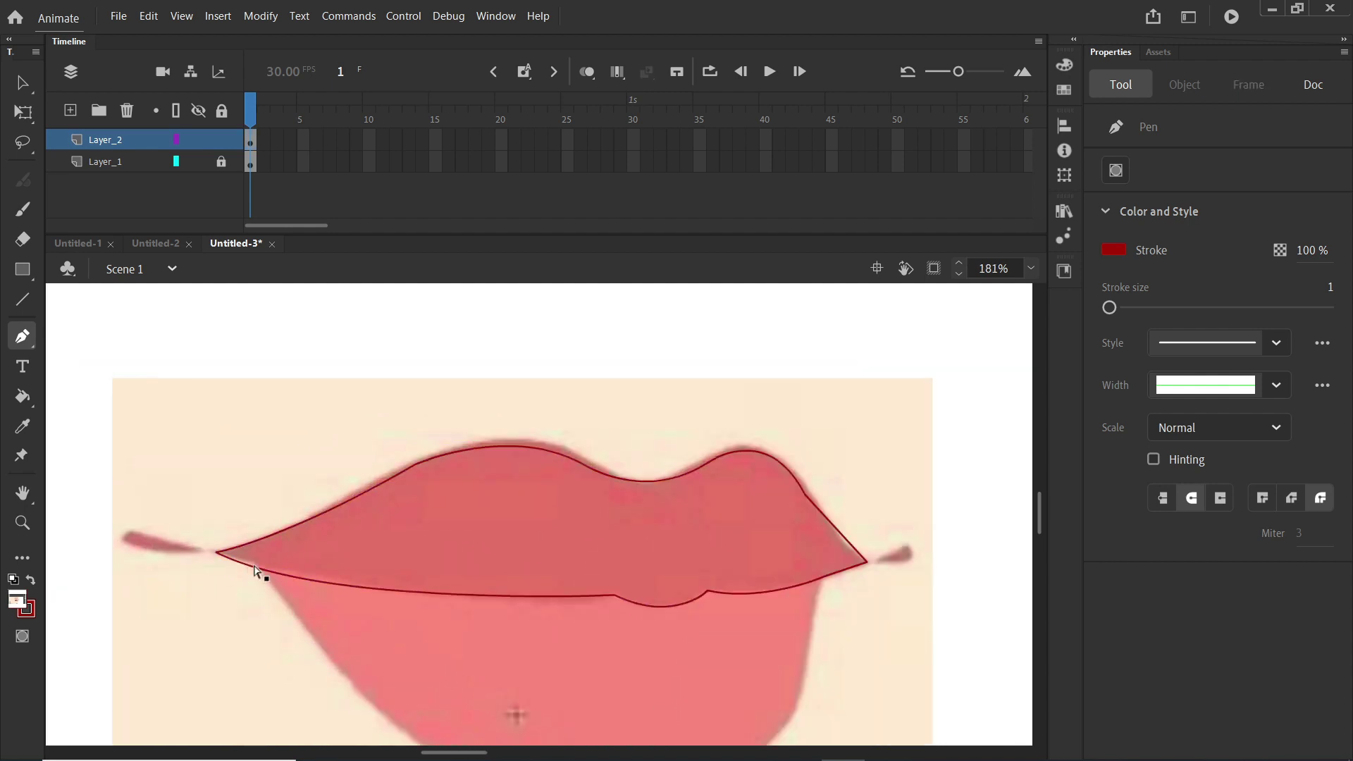
scroll(255, 568, up, 1)
click(255, 564)
scroll(287, 568, down, 2)
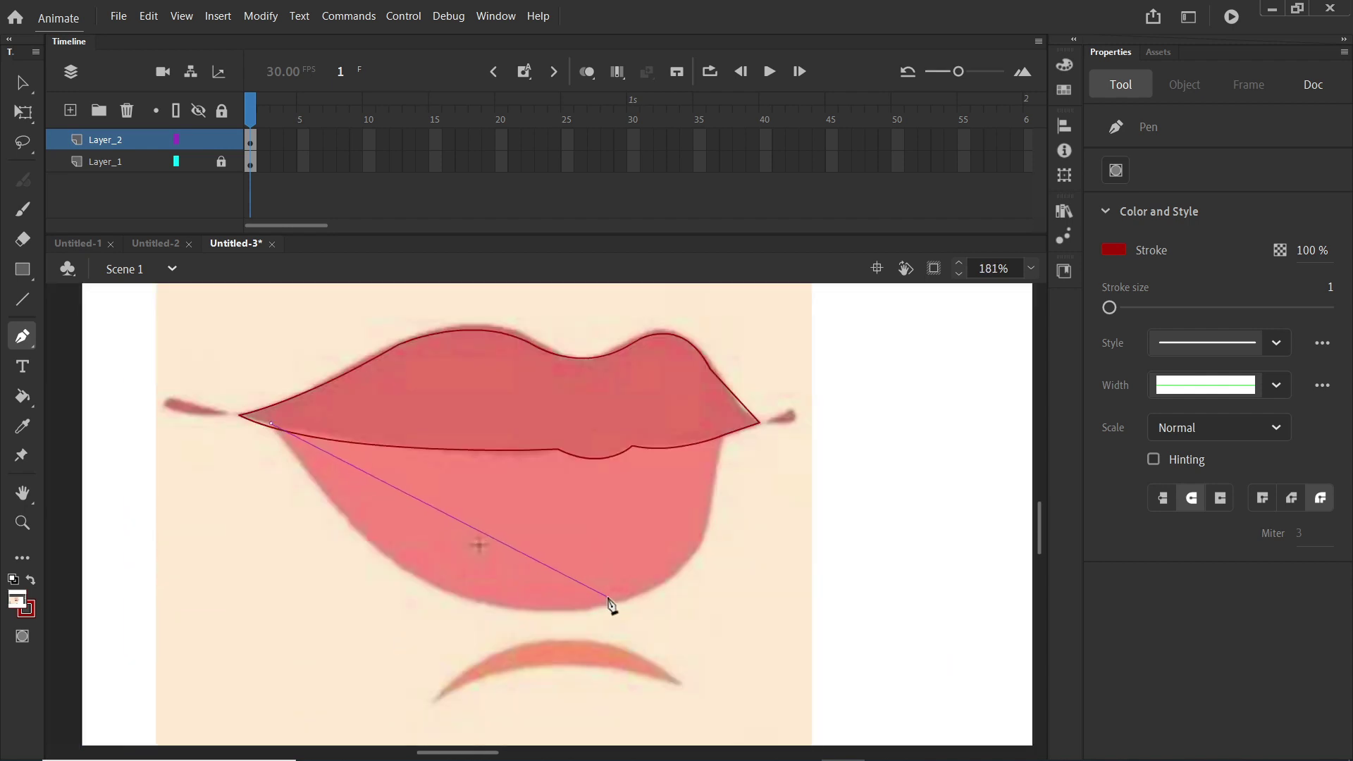
mouse_move(600, 605)
mouse_down()
mouse_move(730, 552)
mouse_move(779, 559)
mouse_move(603, 615)
mouse_up()
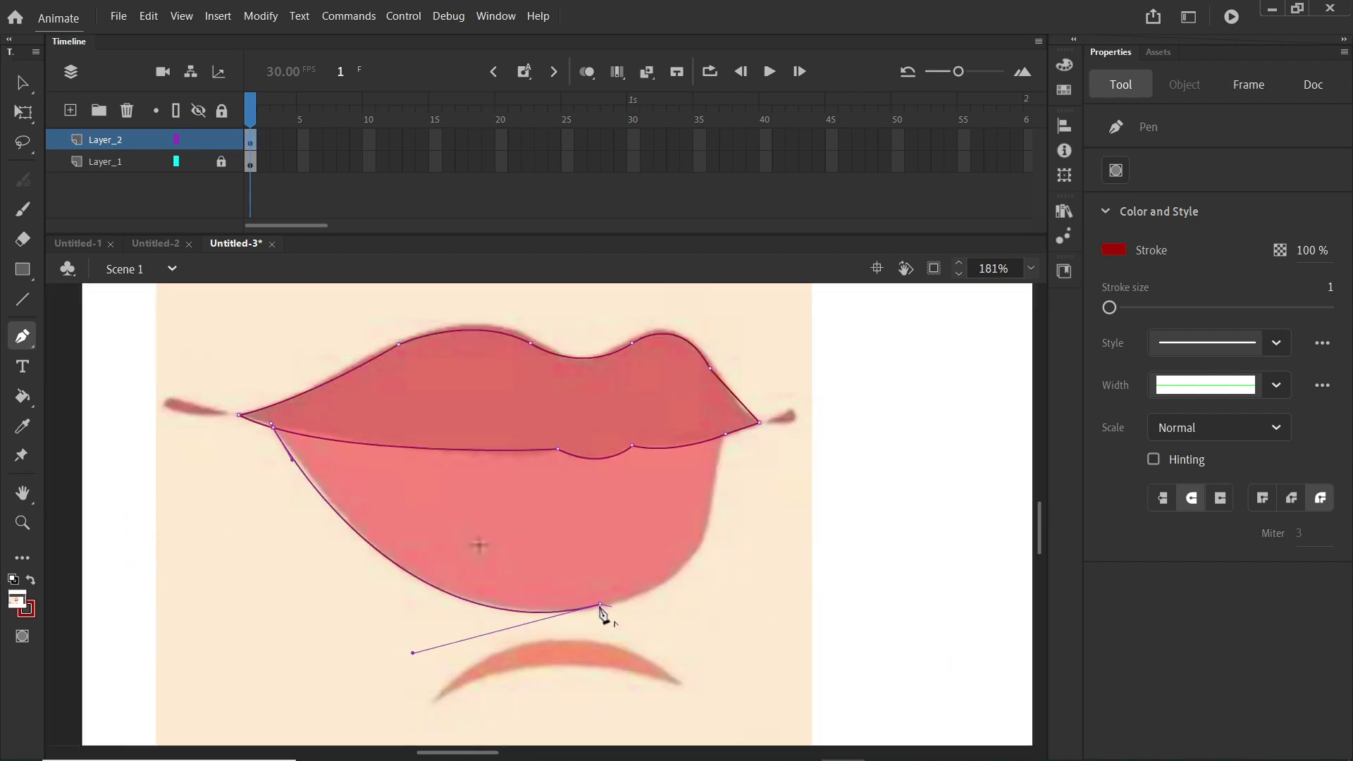
- Continue the lower lip's outline around its right side and join it to the upper lip's edge
drag(726, 435, 726, 270)
key(ctrl+z)
scroll(680, 580, up, 3)
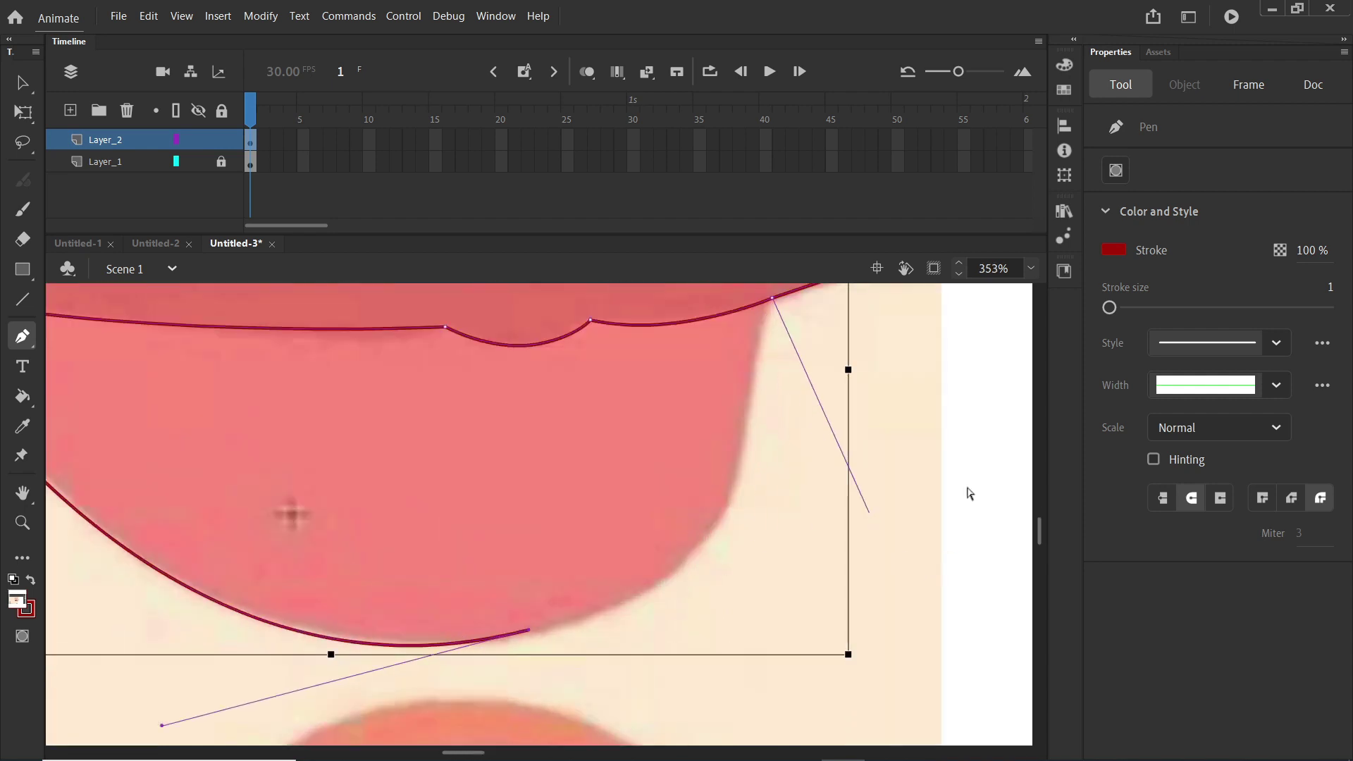
click(530, 630)
drag(725, 497, 766, 385)
click(725, 498)
scroll(761, 474, up, 3)
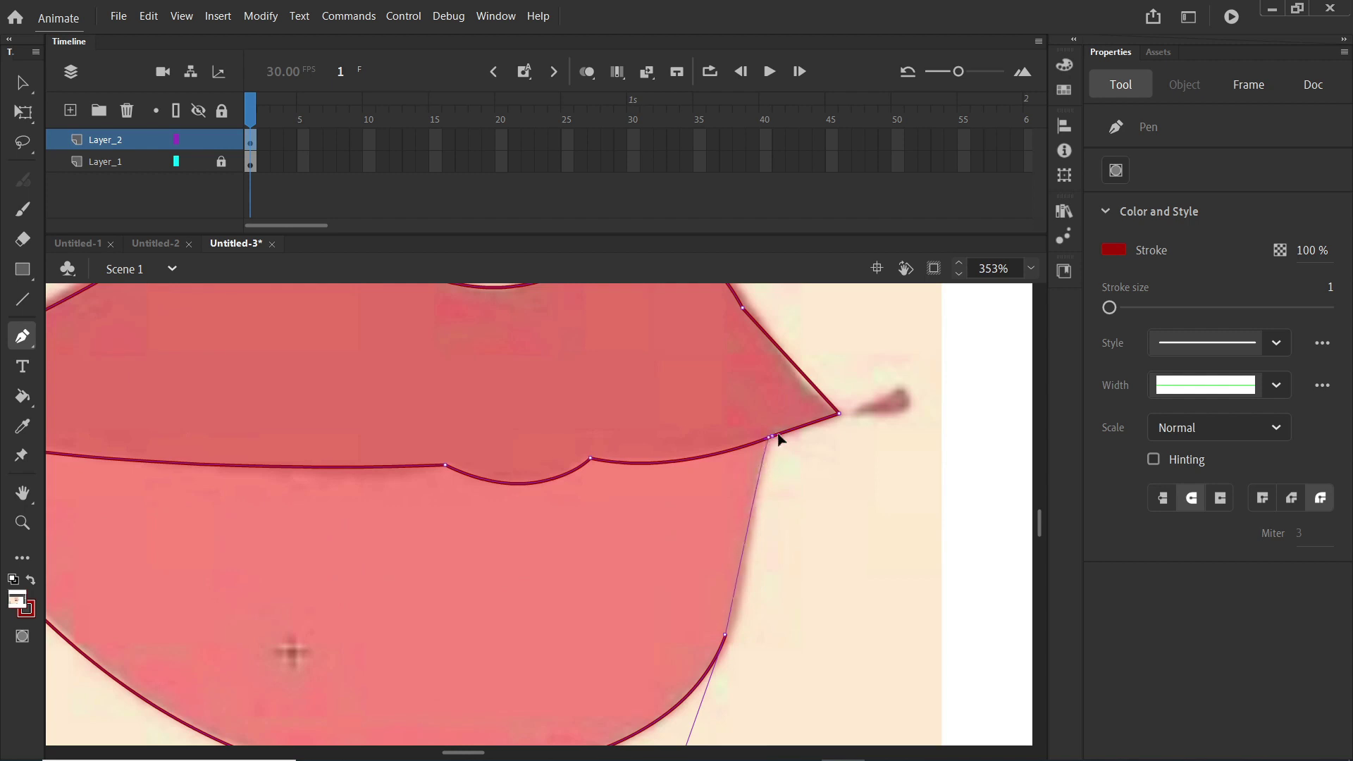
drag(769, 437, 765, 411)
scroll(785, 566, down, 8)
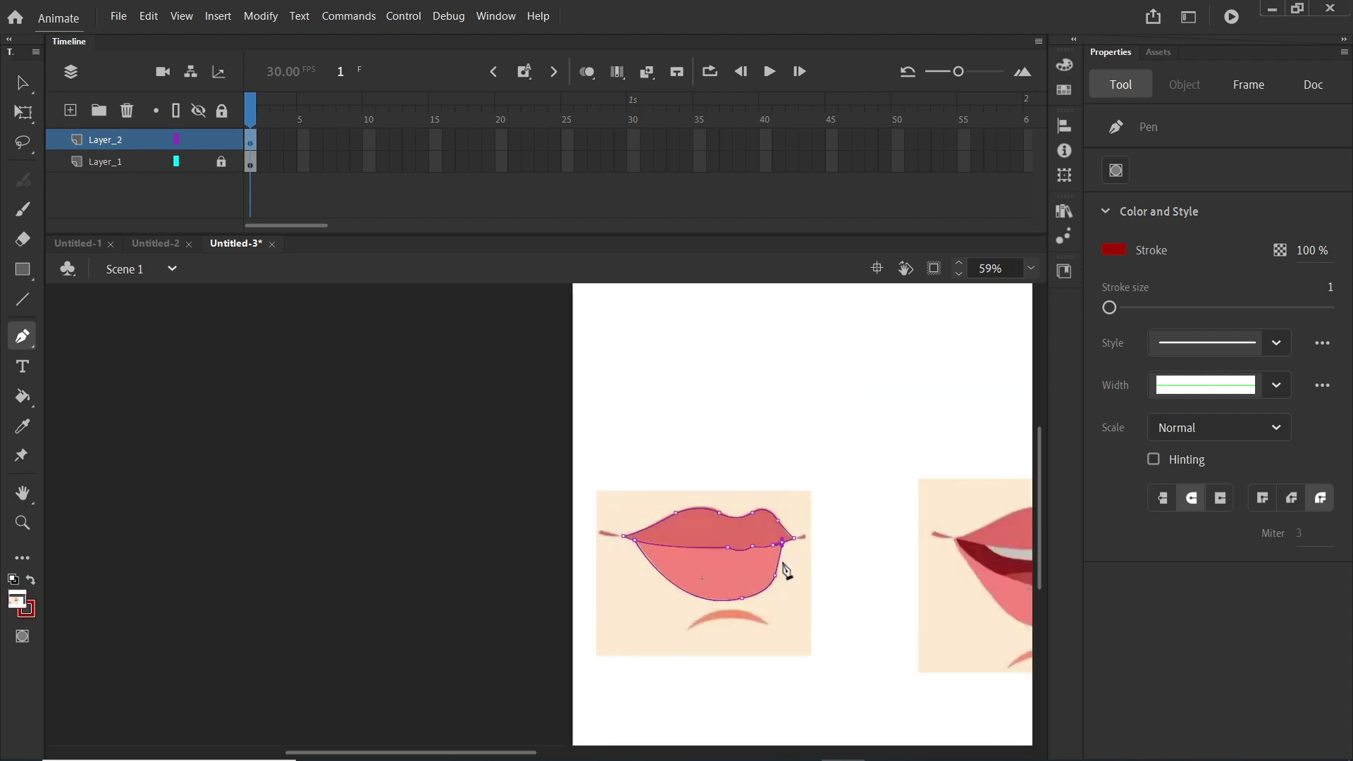
scroll(782, 601, down, 3)
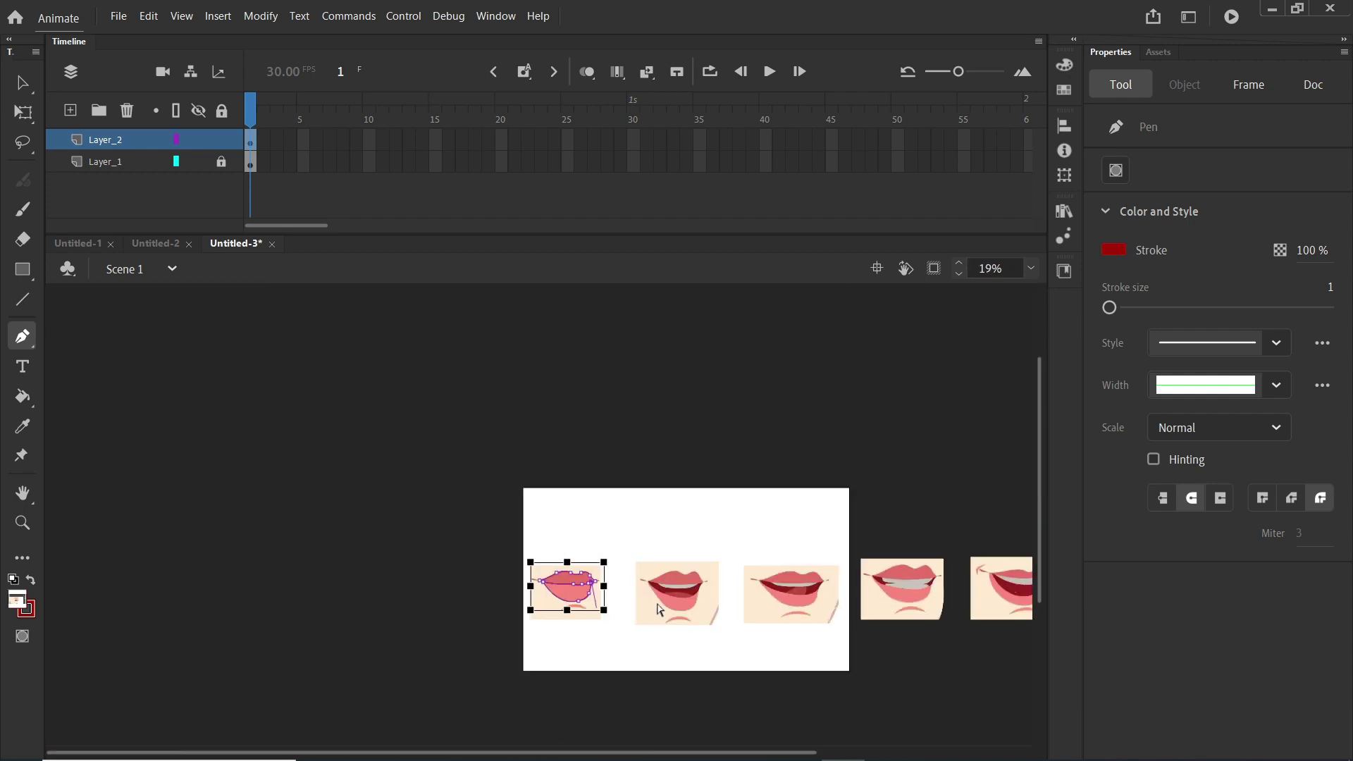
scroll(566, 581, up, 1)
scroll(566, 582, up, 2)
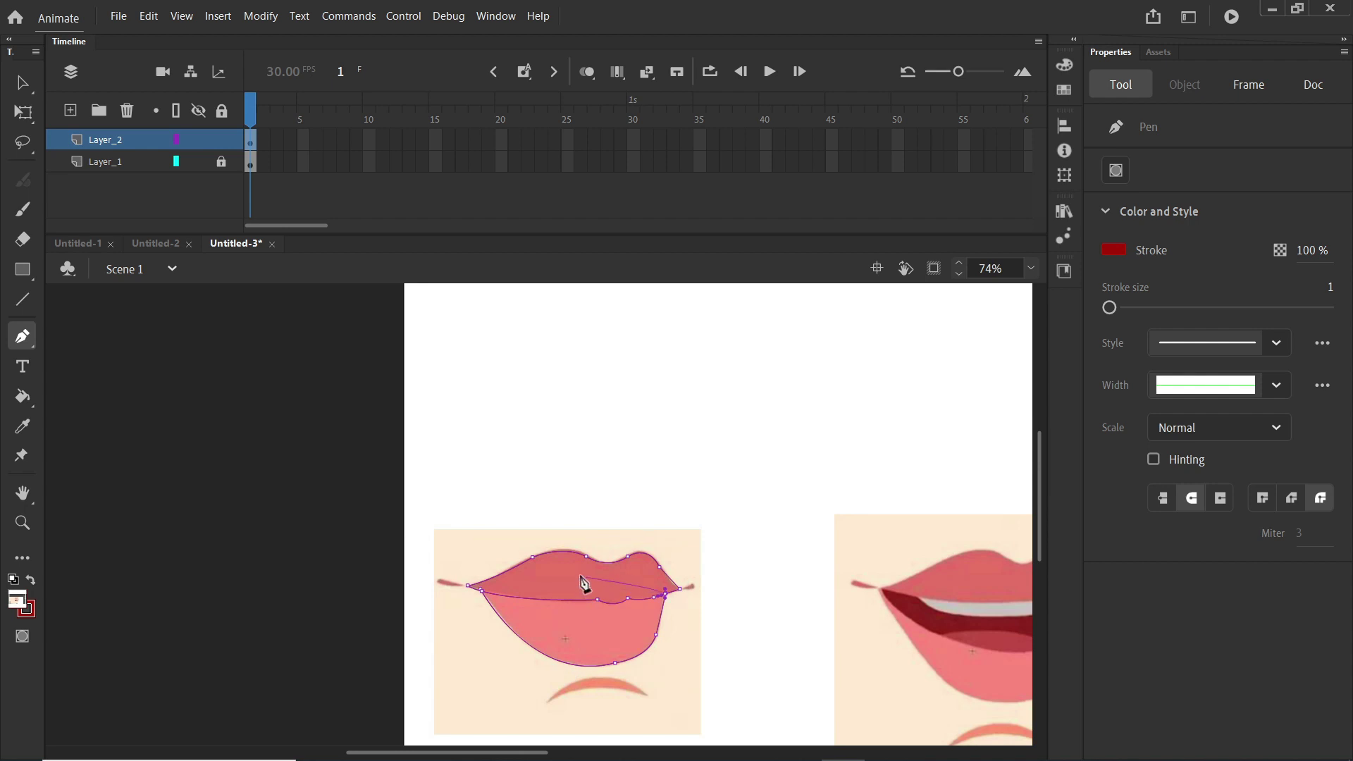
scroll(675, 626, down, 4)
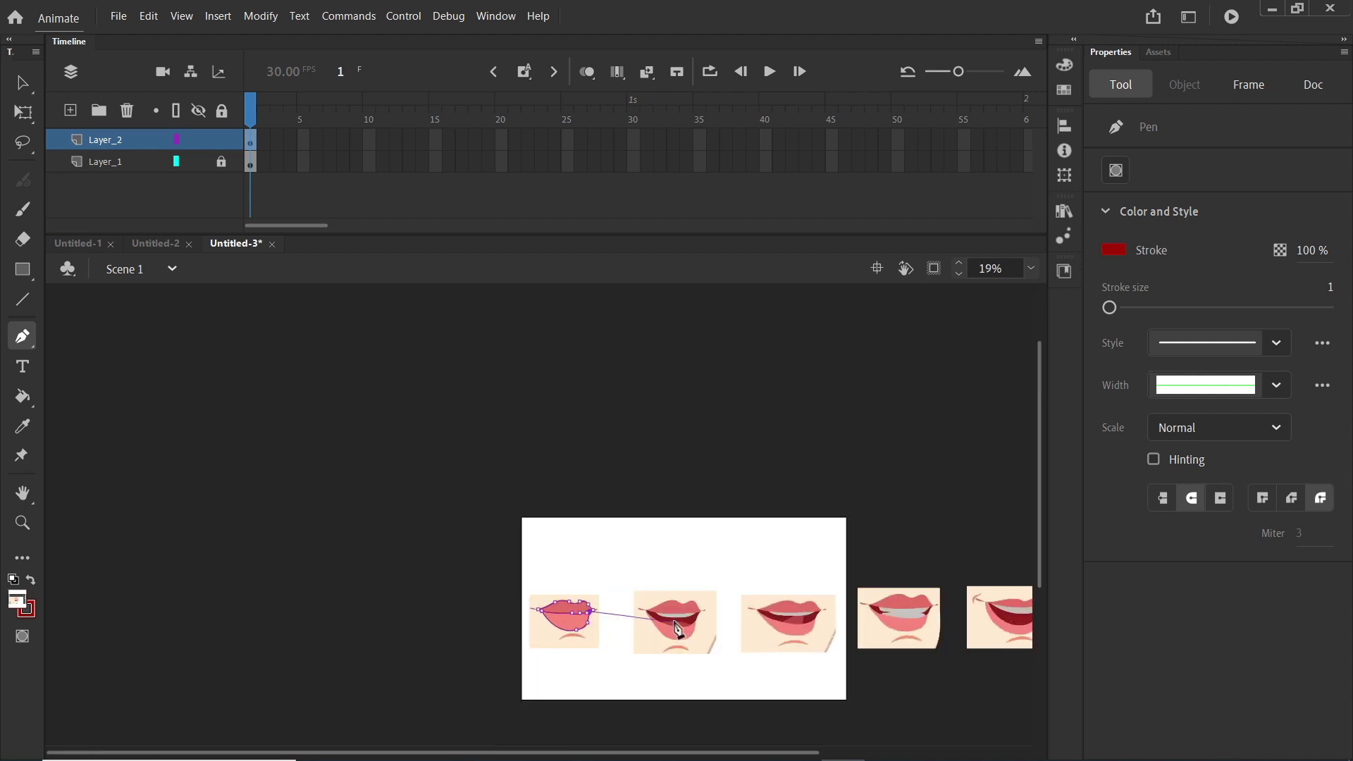
scroll(564, 608, up, 6)
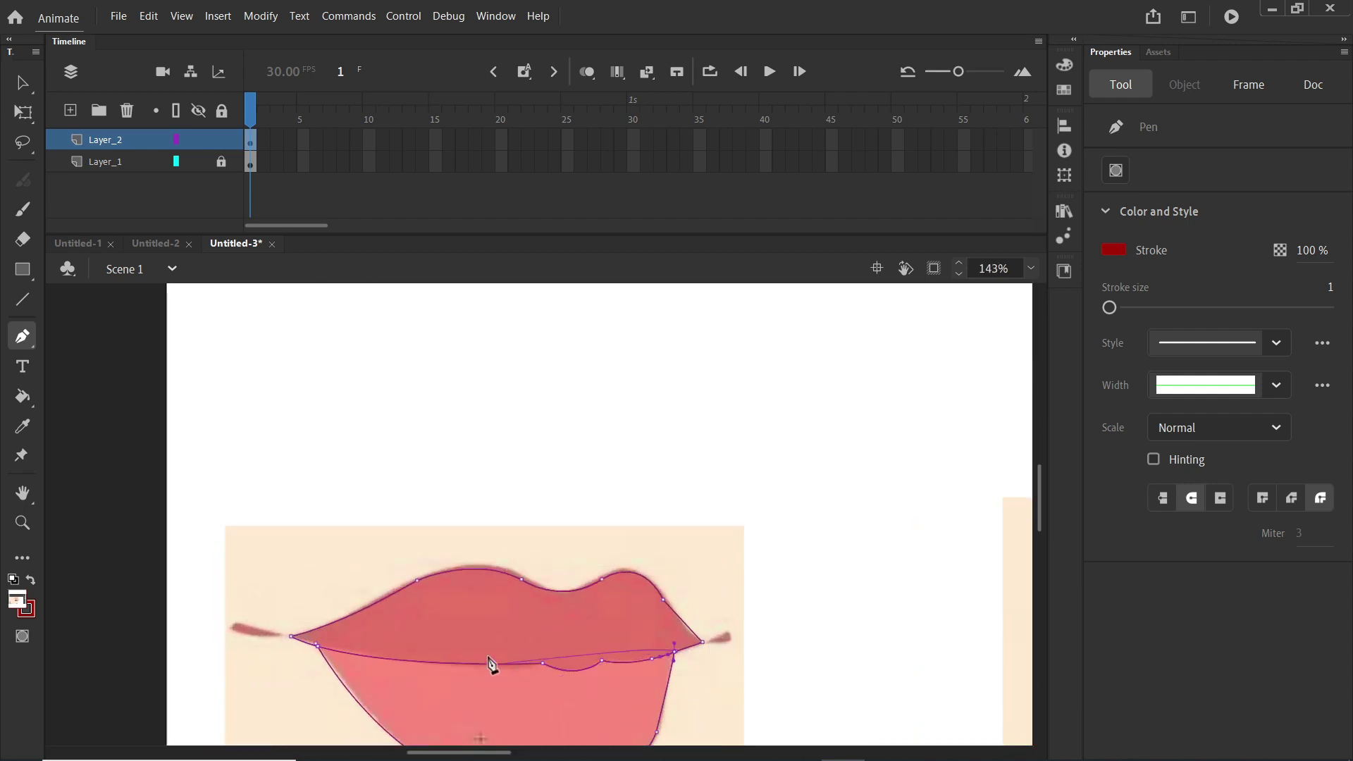
- Fill the closed mouth's lower lip with the reference's pink and delete its dark red outline
key(Escape)
key(k)
click(492, 725)
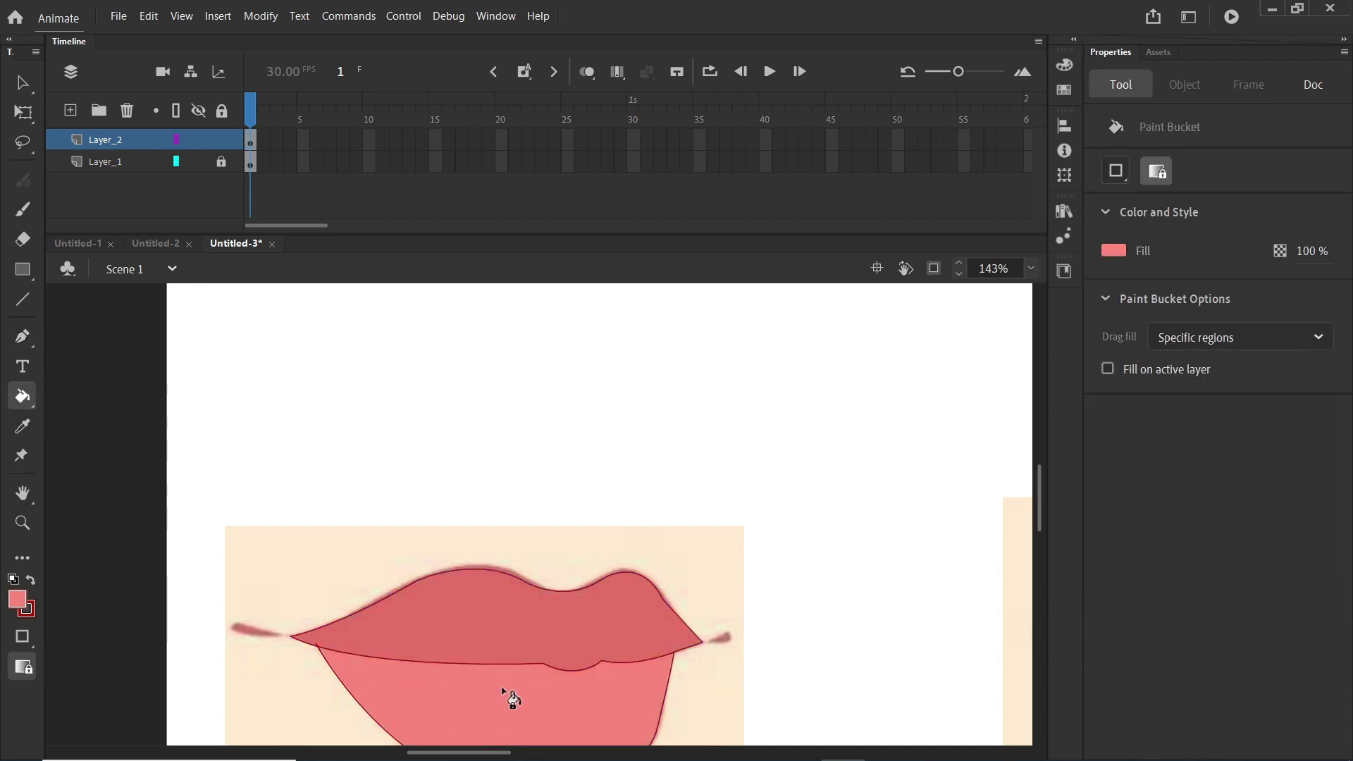
scroll(518, 652, down, 3)
key(v)
click(526, 649)
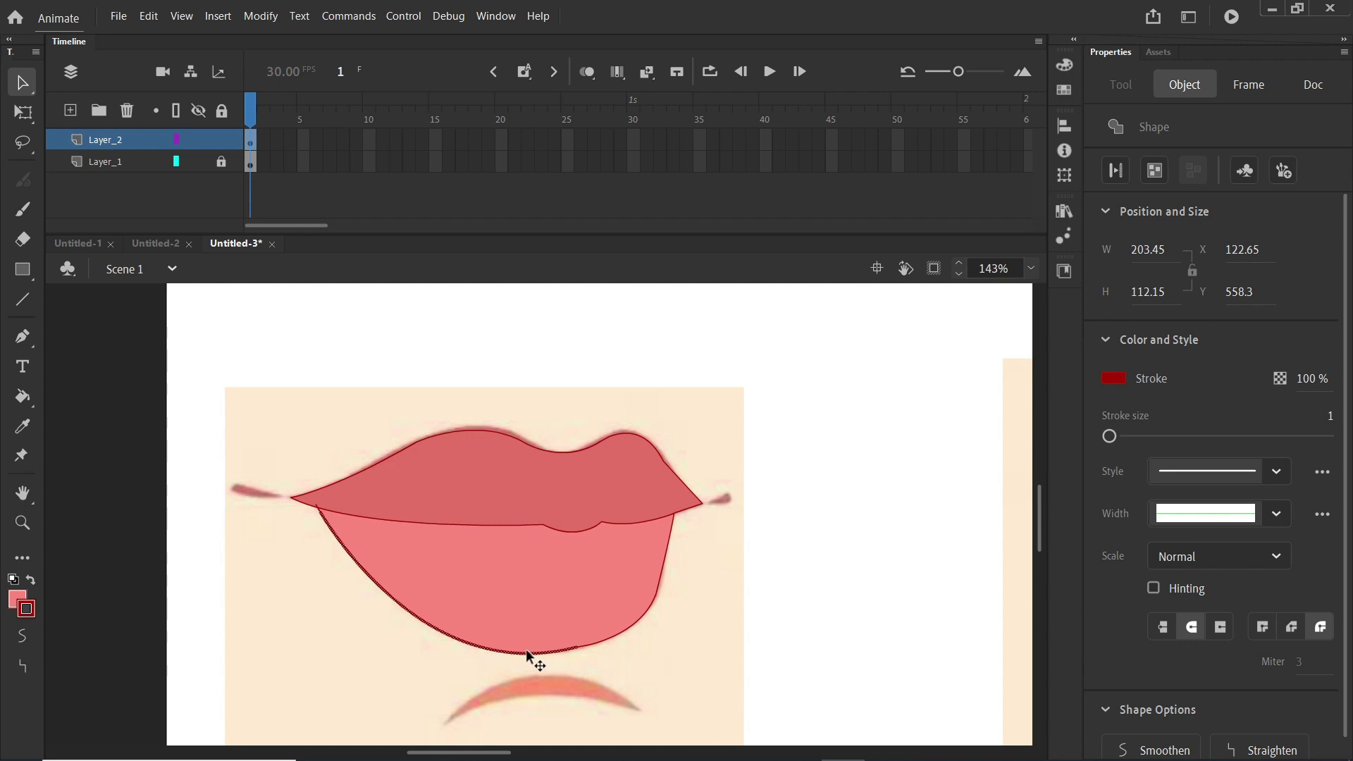
double_click(526, 649)
key(Delete)
- Trace the curved chin crease below the closed mouth with the Pen tool as a closed crescent outline
scroll(557, 666, down, 6)
scroll(555, 664, up, 3)
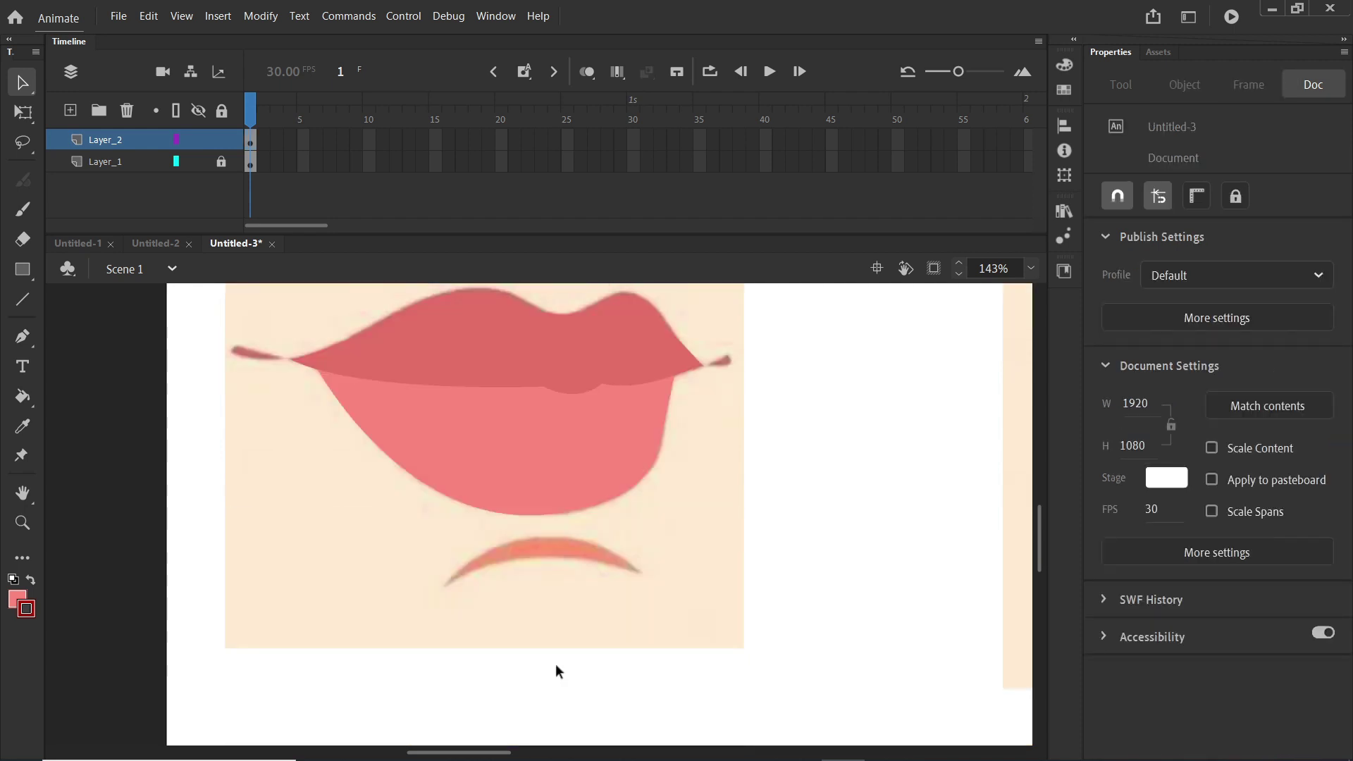
key(p)
click(446, 587)
drag(637, 569, 740, 656)
click(636, 570)
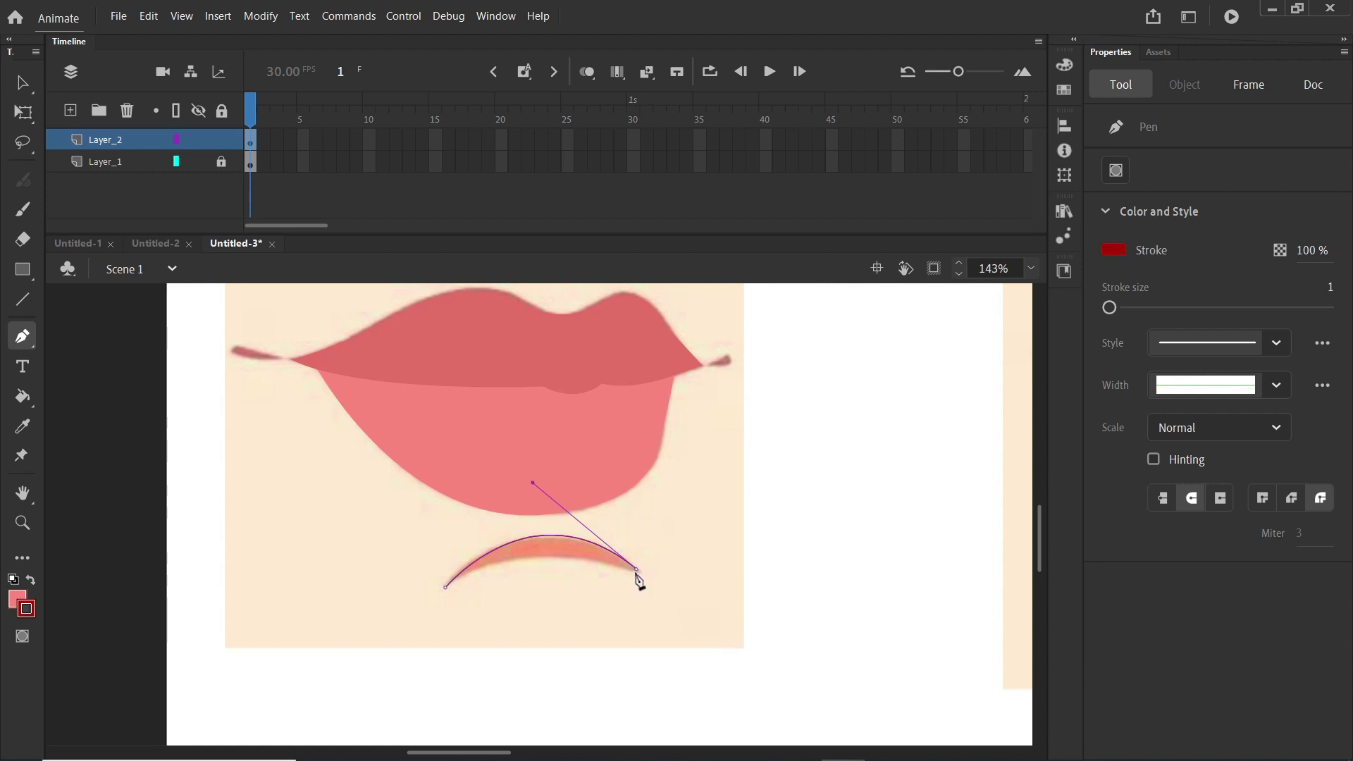
drag(446, 588, 388, 647)
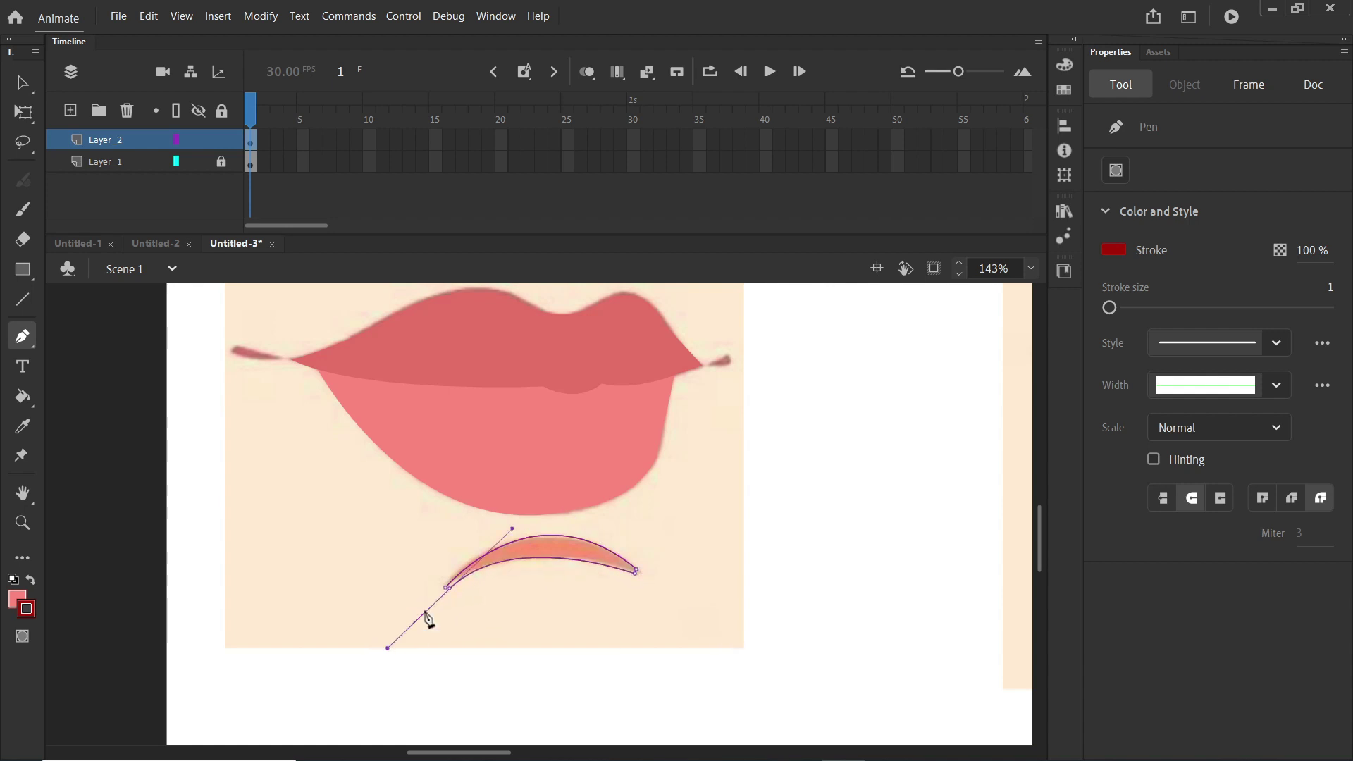
click(449, 589)
click(445, 588)
- Fill the chin crease with the reference's orange and delete its outline
scroll(503, 549, up, 2)
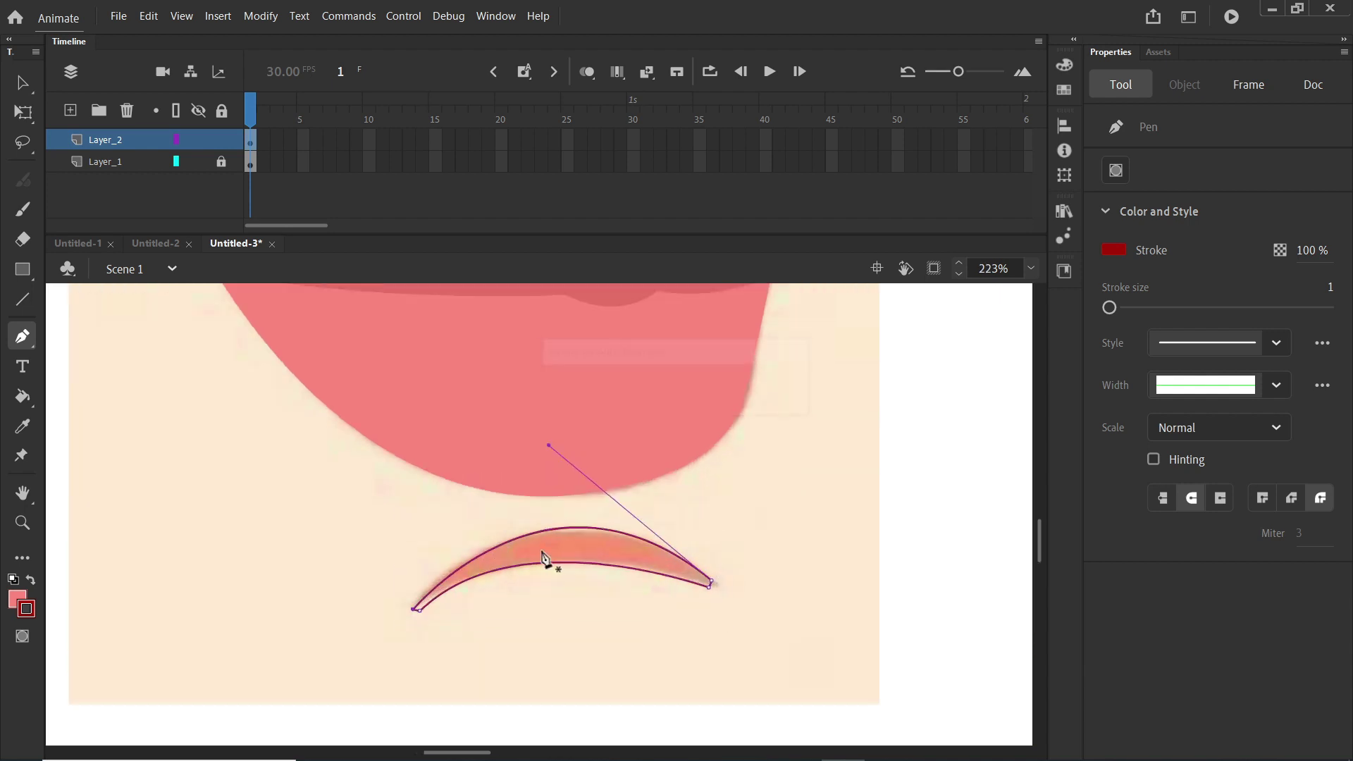
key(v)
key(k)
key(c)
key(v)
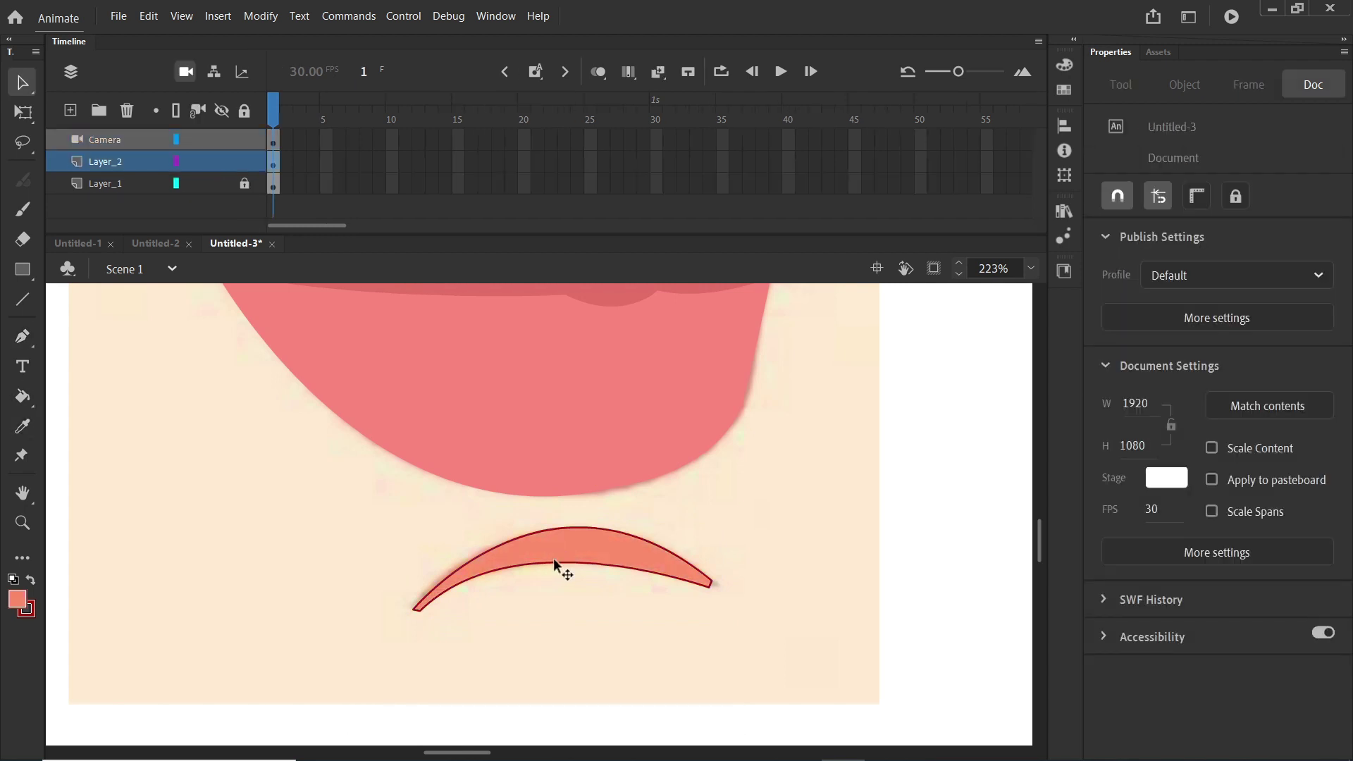
double_click(552, 558)
key(Delete)
scroll(707, 582, up, 6)
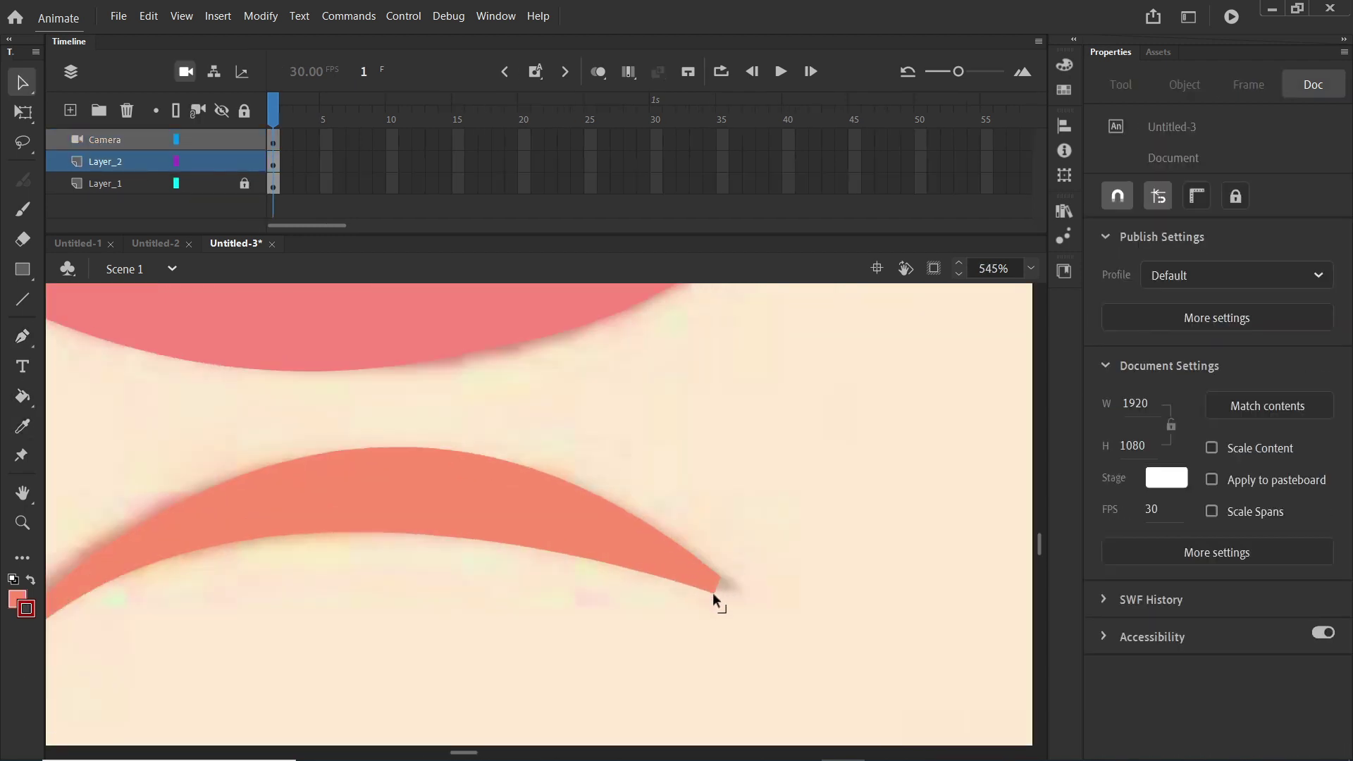
scroll(738, 587, down, 9)
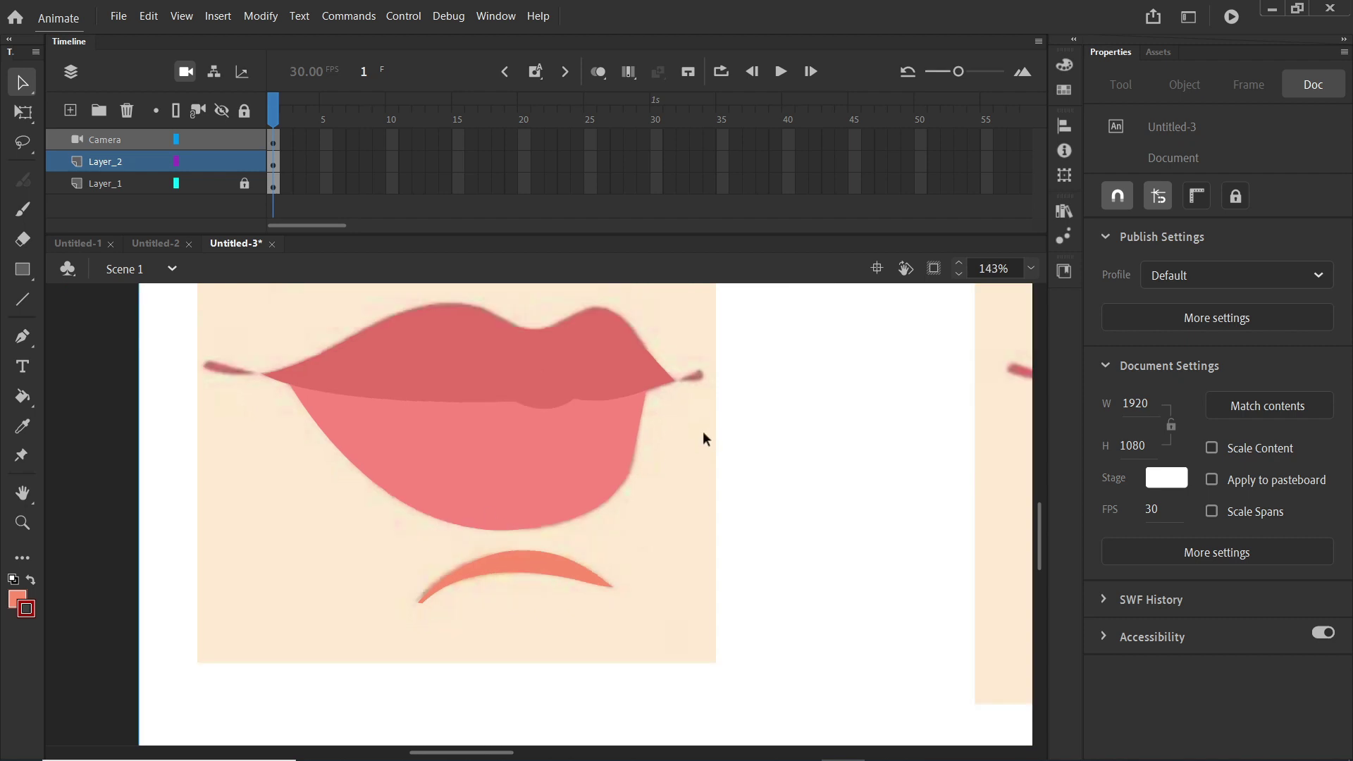
- Trace the small mark beside the closed mouth's right corner as a closed Pen outline
key(p)
scroll(687, 525, up, 2)
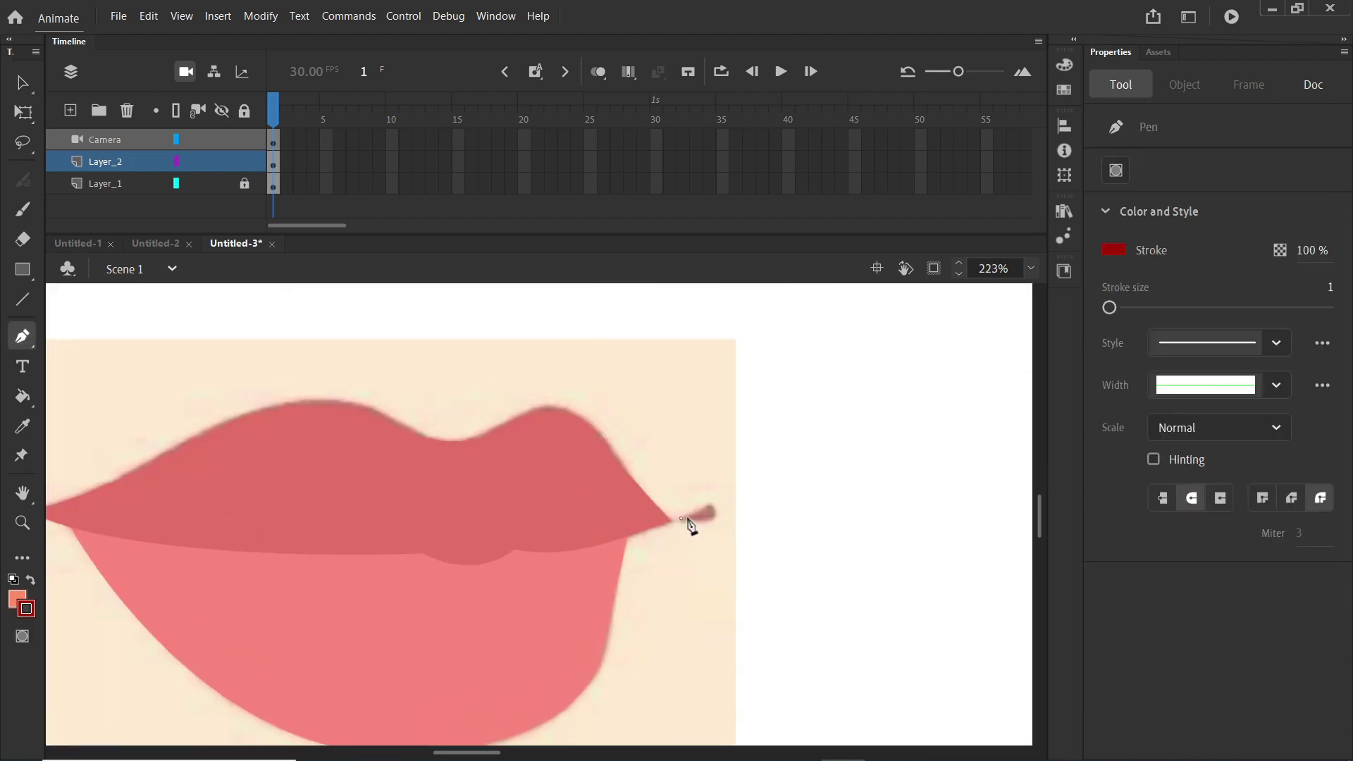
click(681, 518)
click(710, 508)
key(s)
scroll(707, 523, up, 6)
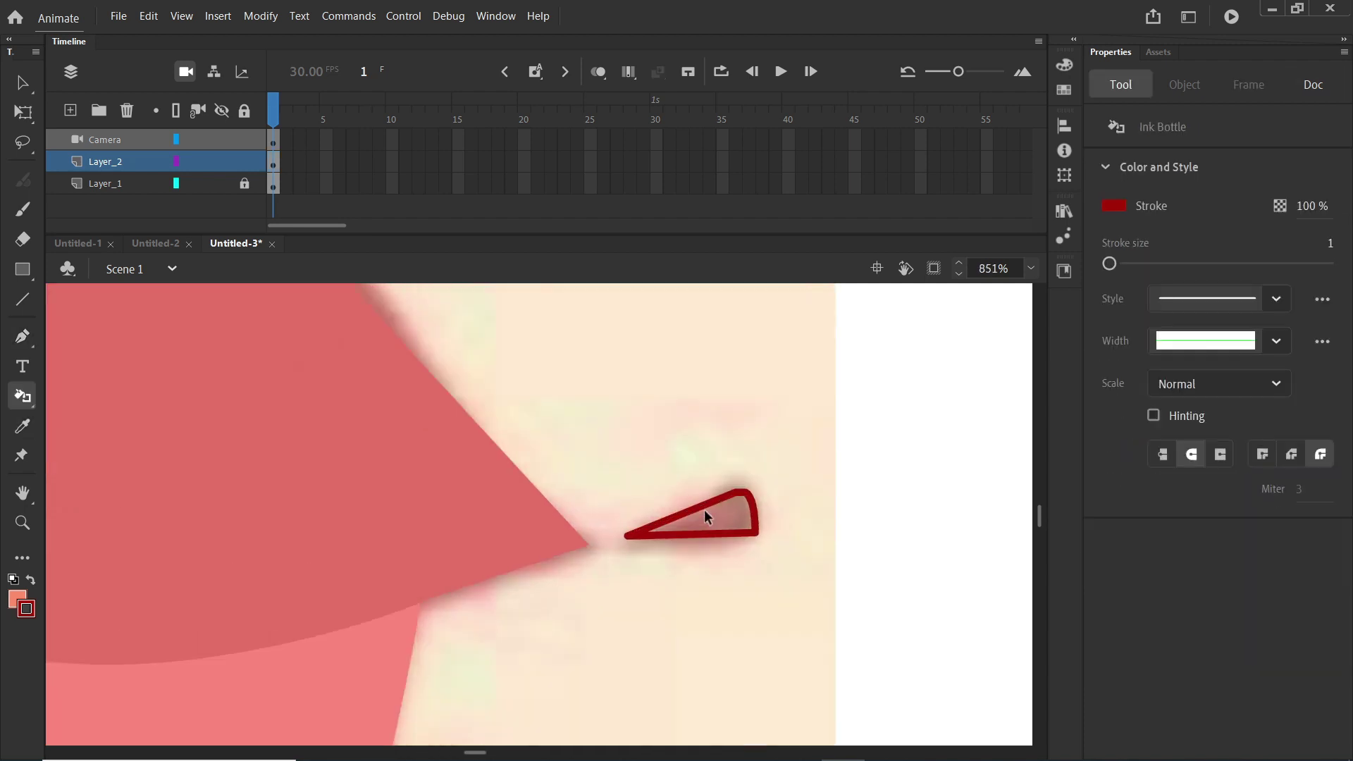
- Delete the Camera layer and display Layer_2 as outlines
click(143, 138)
click(128, 111)
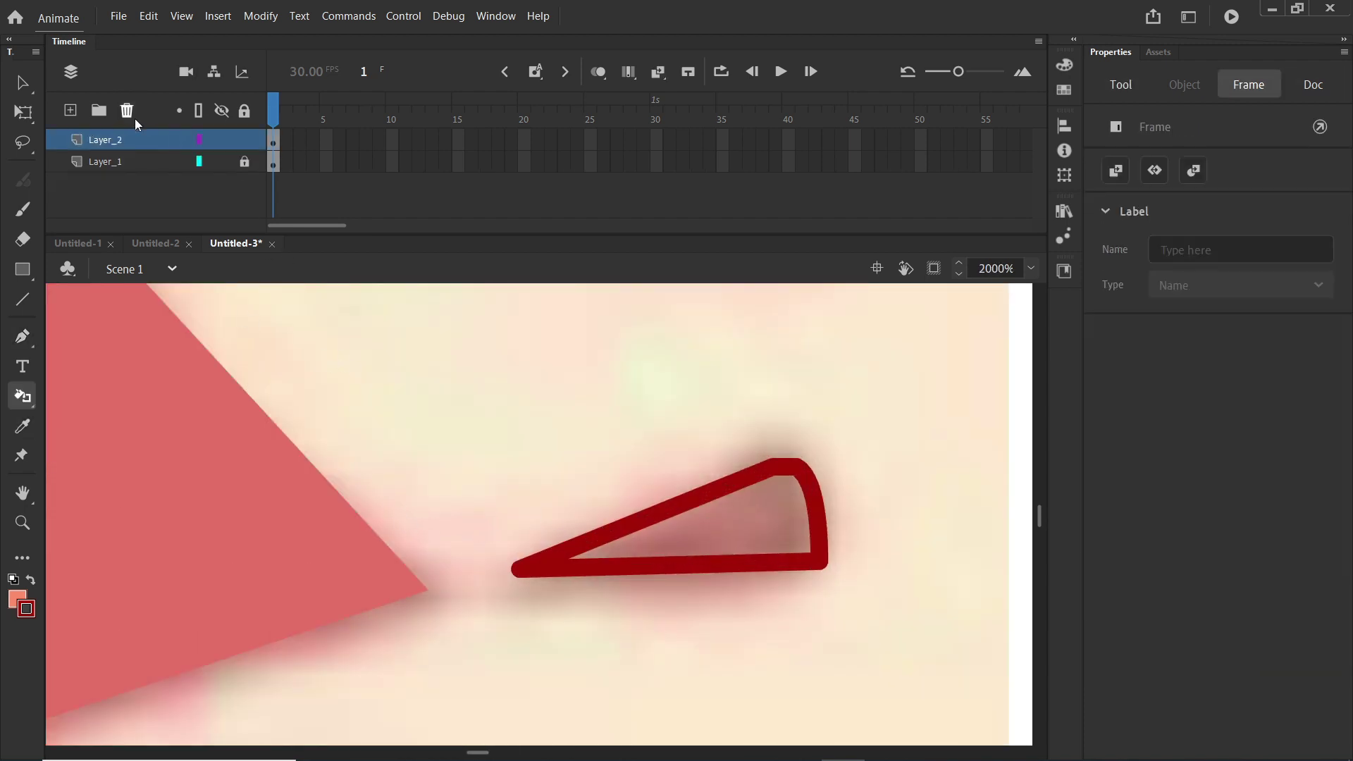
click(200, 140)
scroll(716, 522, right, 3)
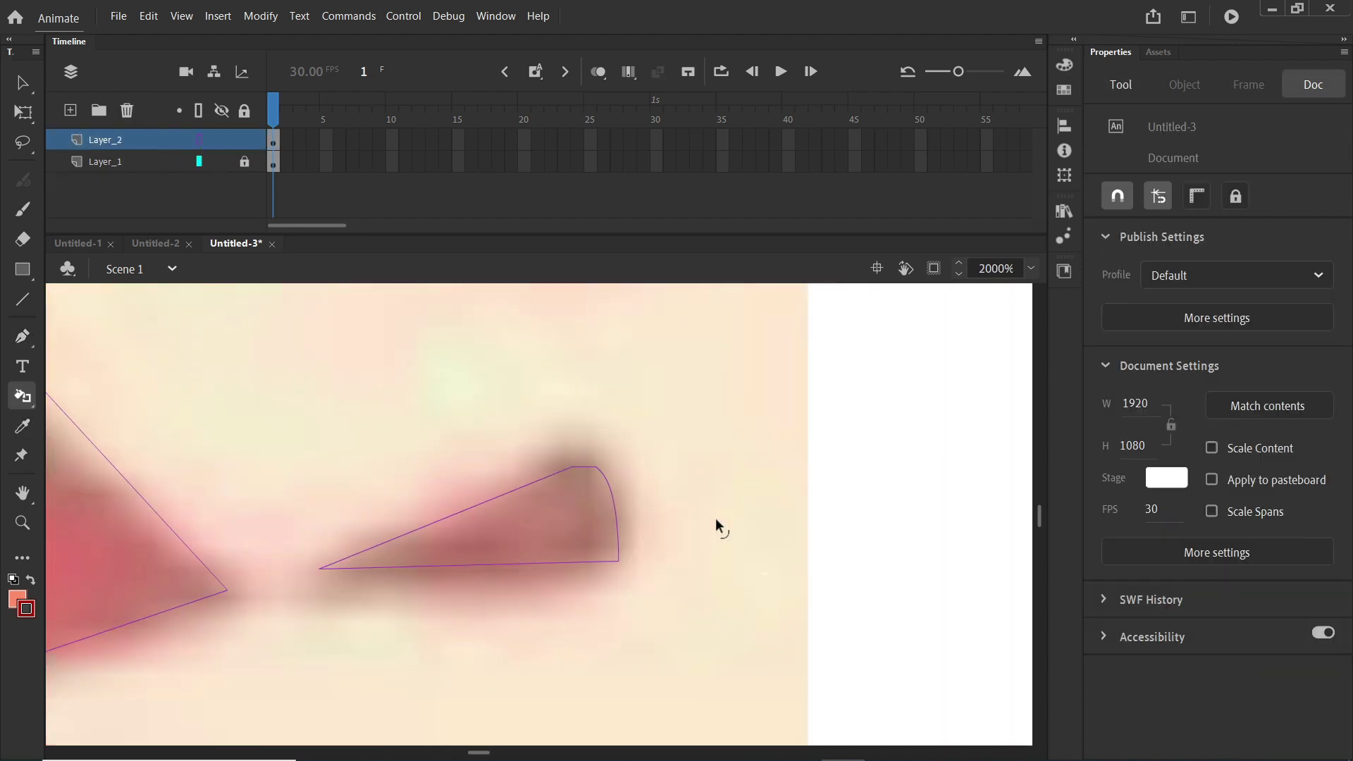
- Move the right corner mark's top and inner points to fit the reference more closely
key(v)
drag(591, 454, 596, 462)
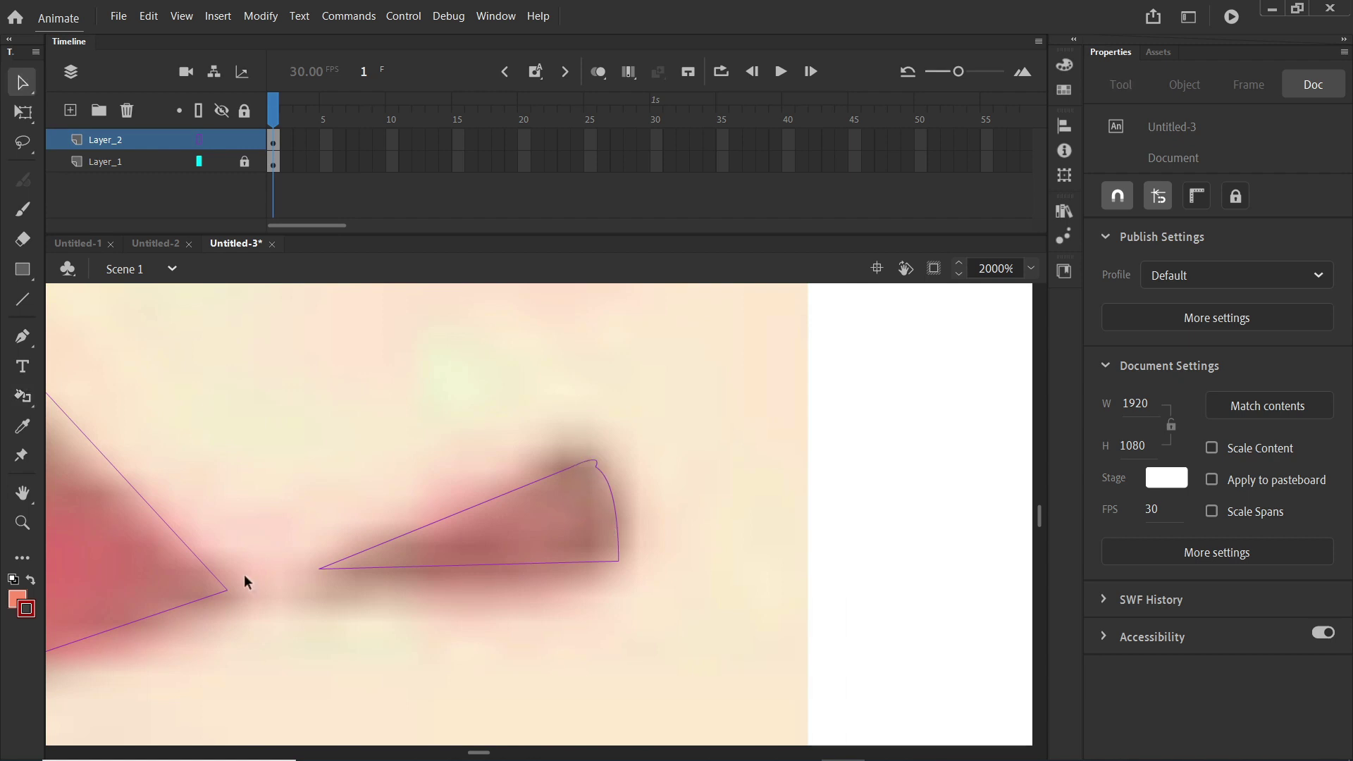
drag(318, 571, 311, 574)
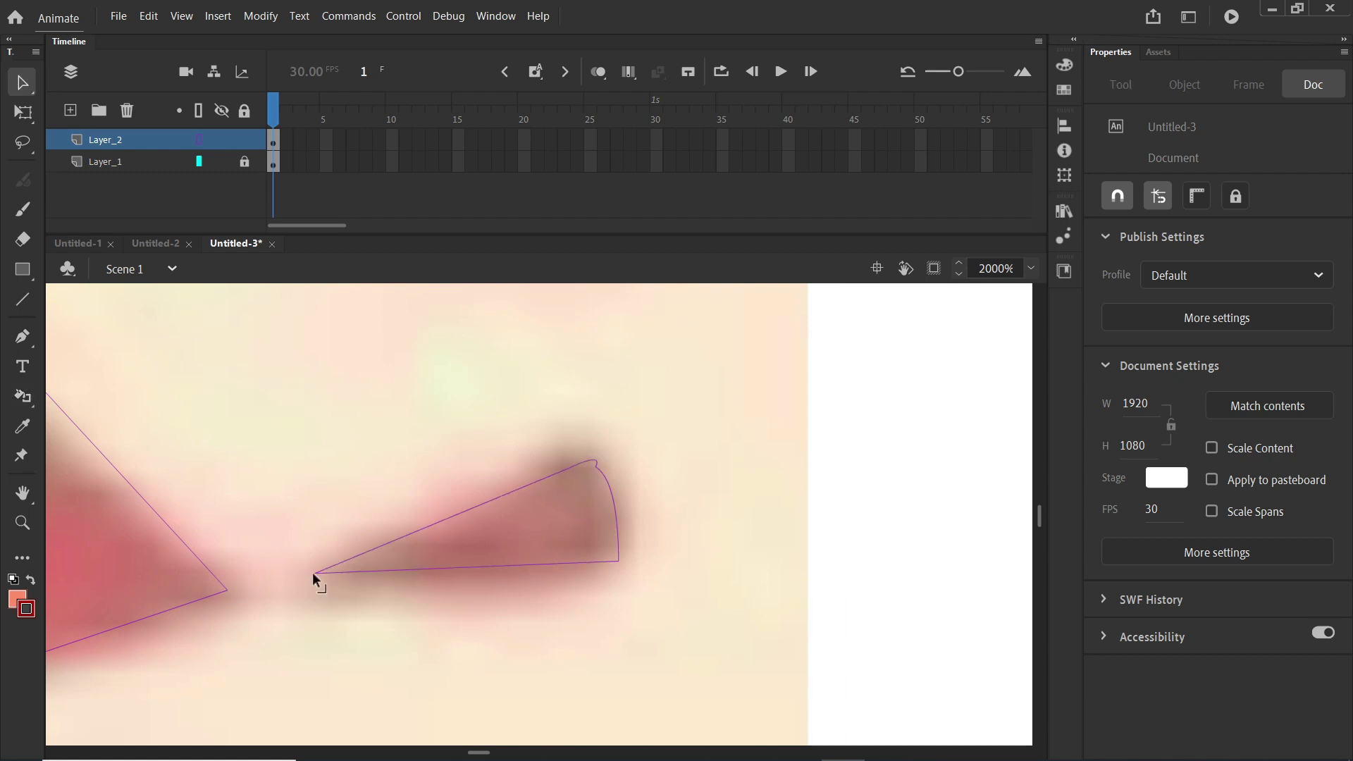
- Turn off Layer_2's outline display, fill the right corner mark with the reference's dusty red and delete its outline
click(200, 140)
key(k)
key(v)
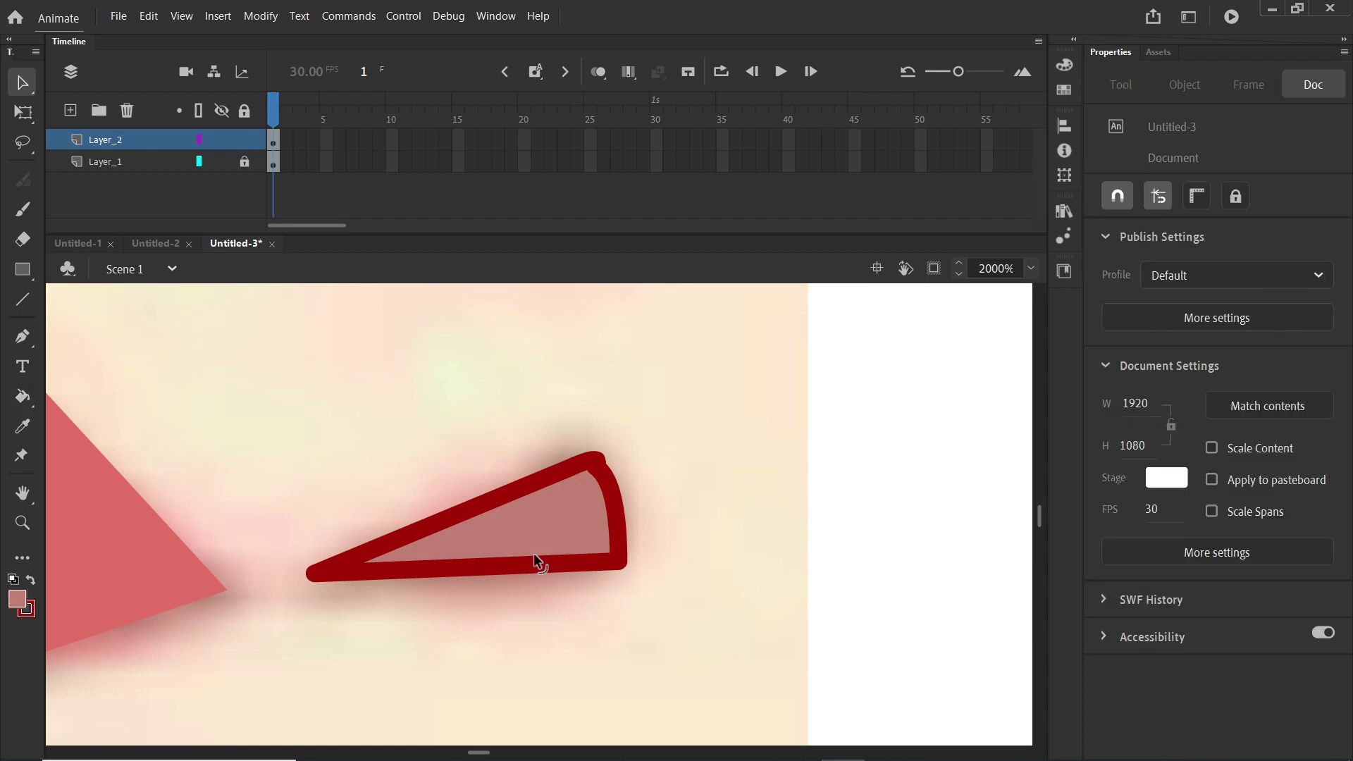
double_click(538, 564)
key(Delete)
- Bend the upper and lower edges of the right corner mark's fill to follow the reference
drag(501, 493, 541, 479)
click(633, 499)
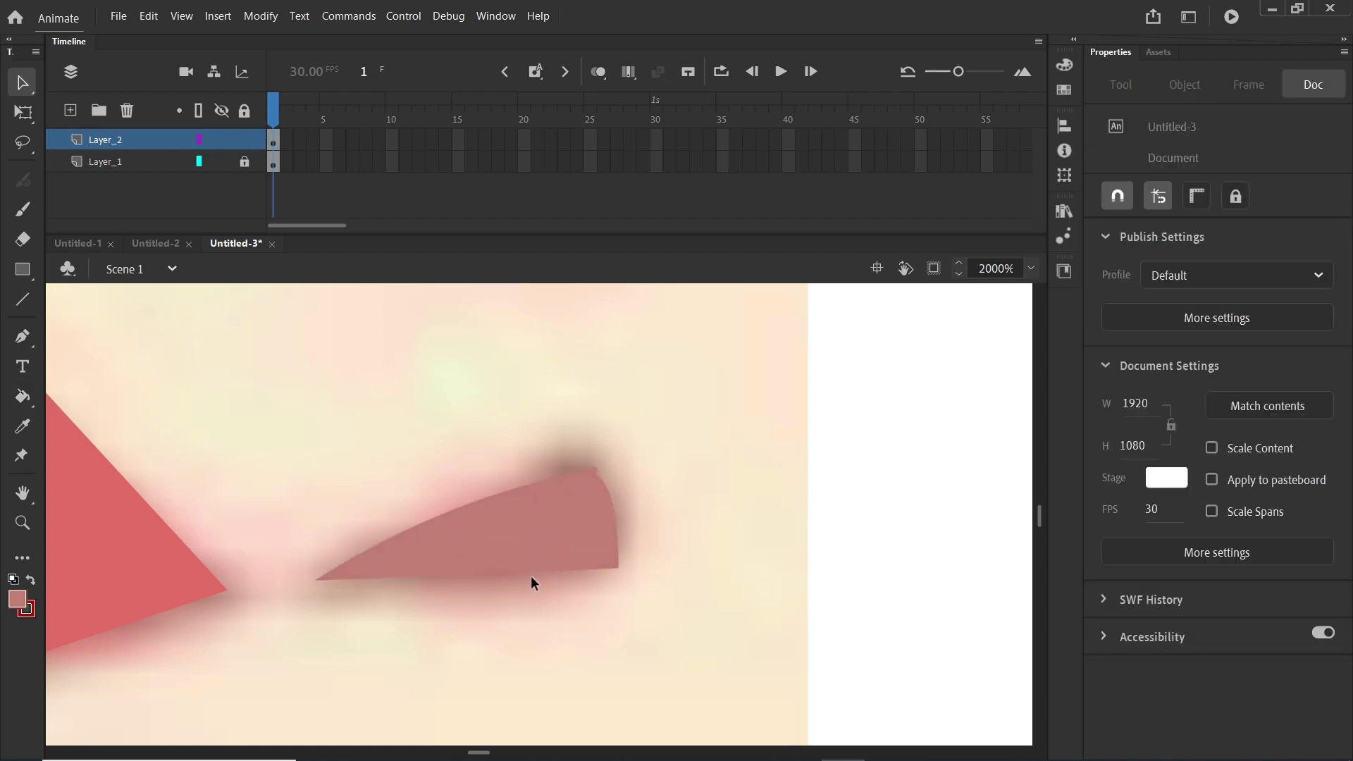
drag(531, 574, 530, 581)
- Trace the small mark beside the closed mouth's left corner as a closed Pen outline
scroll(538, 563, down, 7)
scroll(161, 543, up, 1)
scroll(159, 542, up, 1)
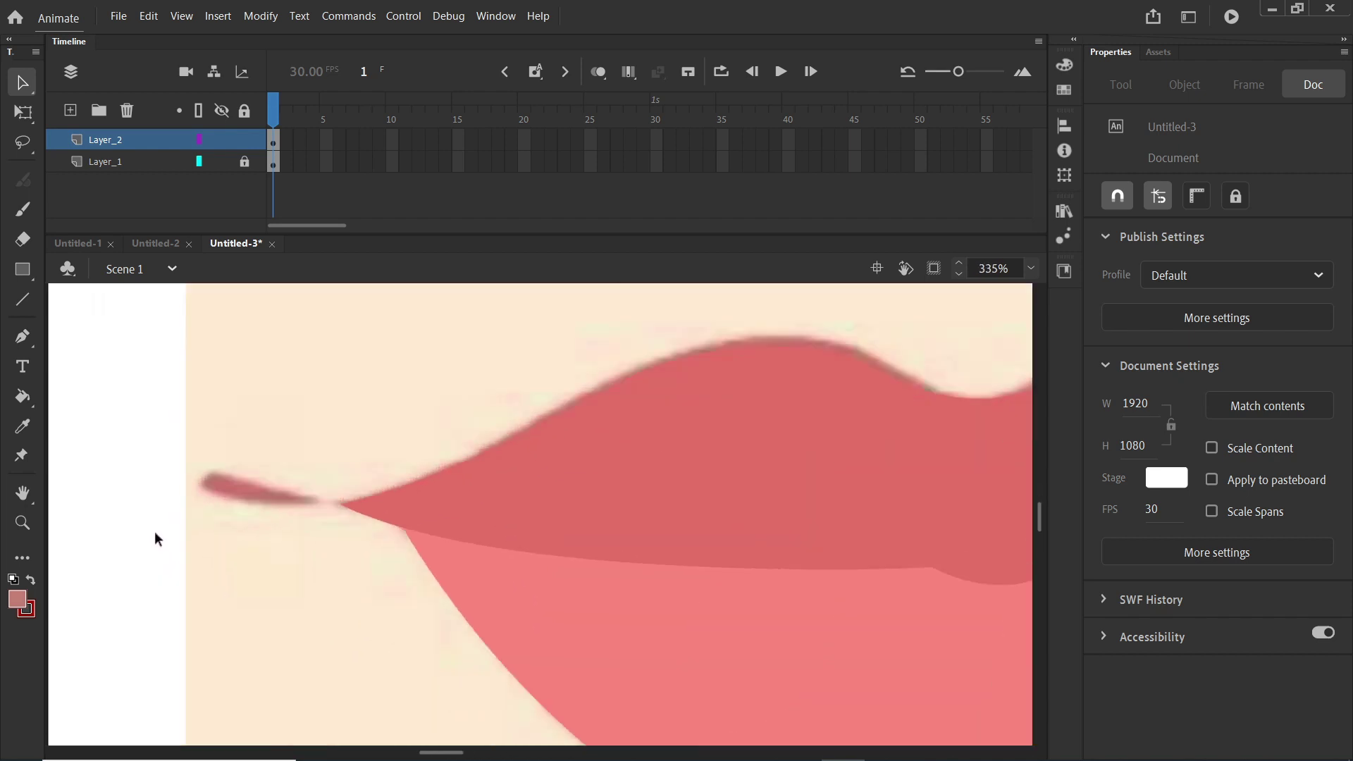
key(p)
click(315, 498)
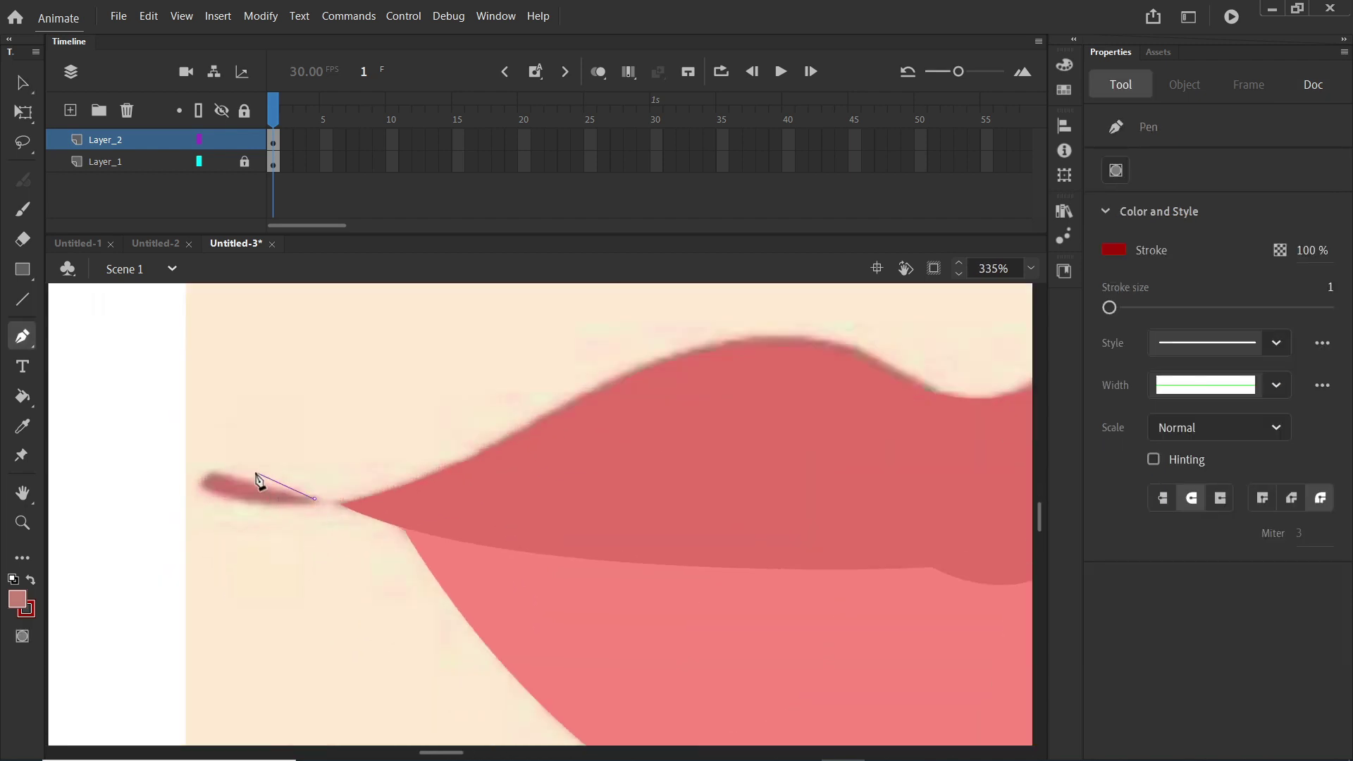
mouse_move(214, 472)
mouse_down()
mouse_move(203, 471)
mouse_move(210, 494)
mouse_up()
click(214, 472)
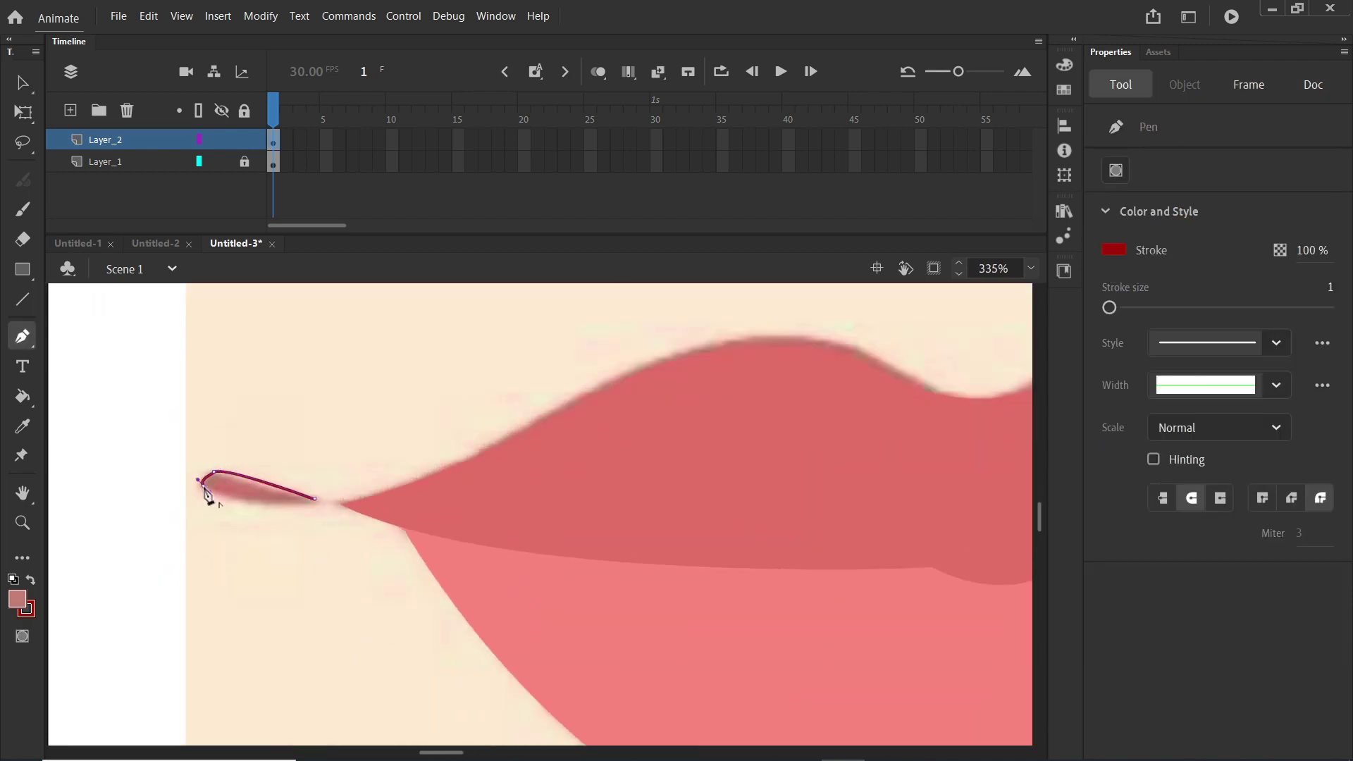
click(316, 499)
- Fill the left corner mark with the colour sampled from the reference and delete its outline
key(i)
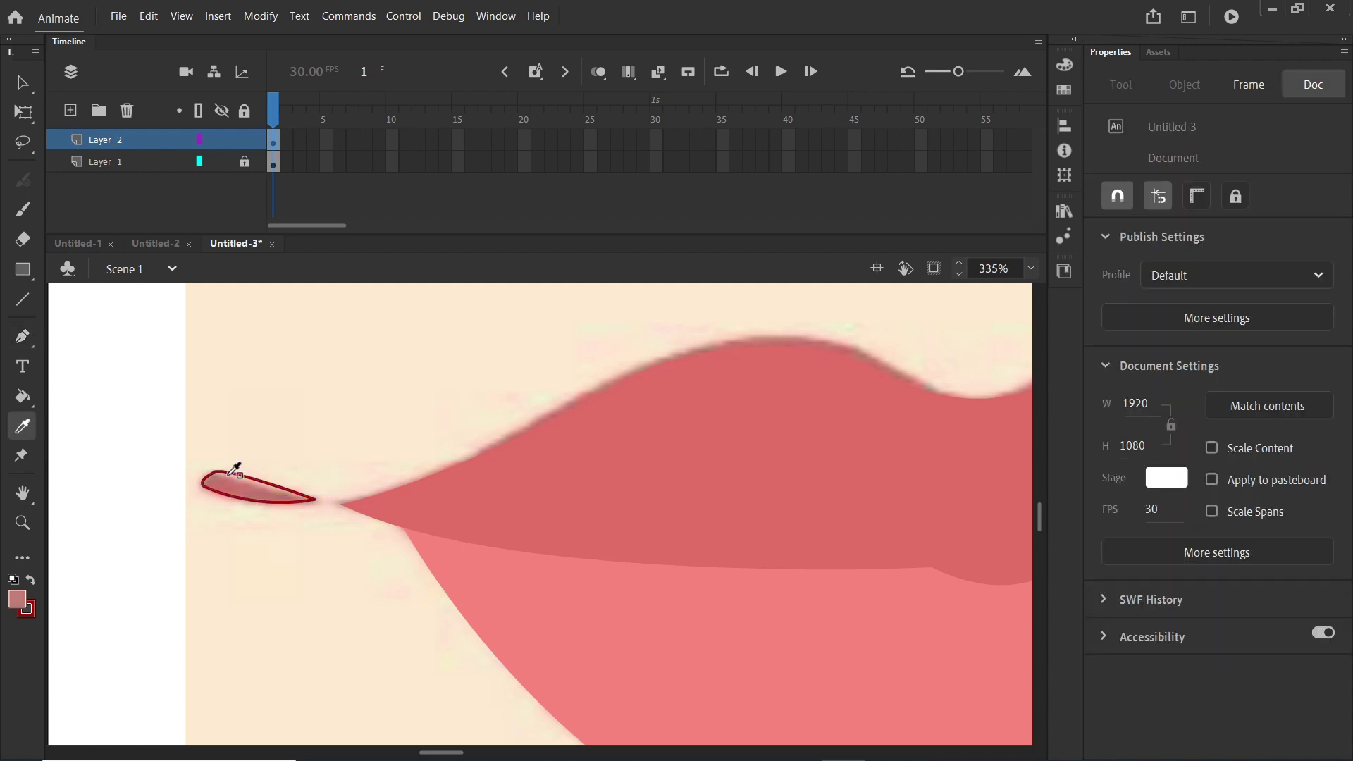
click(235, 484)
key(k)
click(243, 492)
key(v)
double_click(253, 501)
key(Delete)
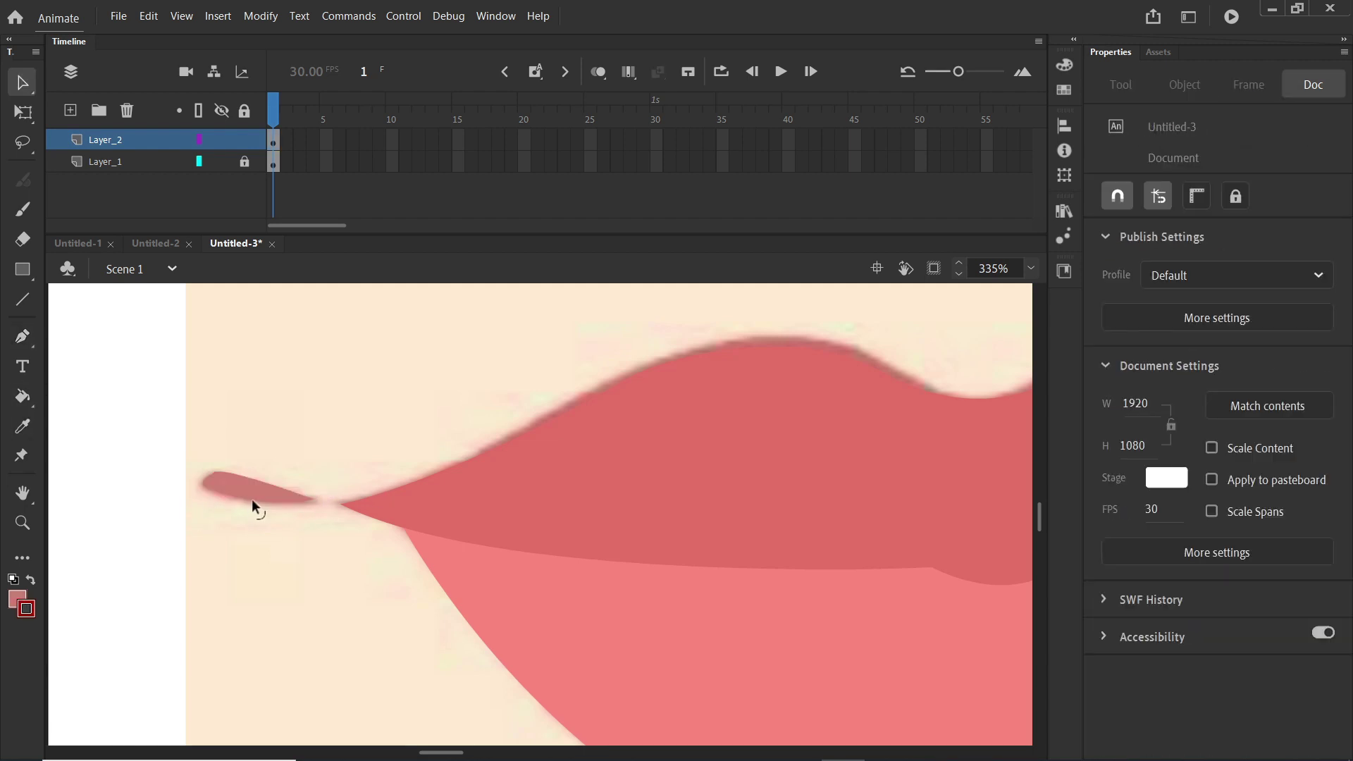
- Select all the closed mouth's traced shapes and group them
scroll(251, 499, down, 5)
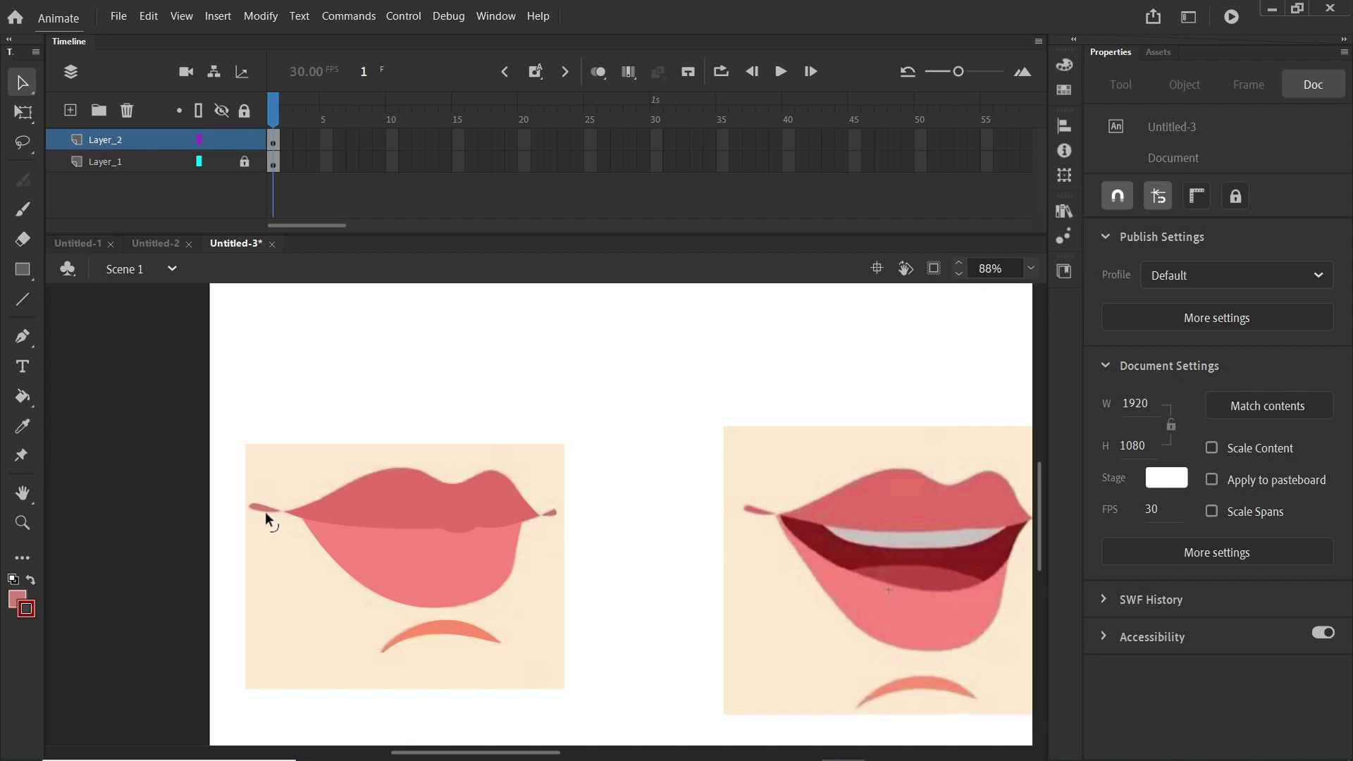
drag(196, 378, 635, 690)
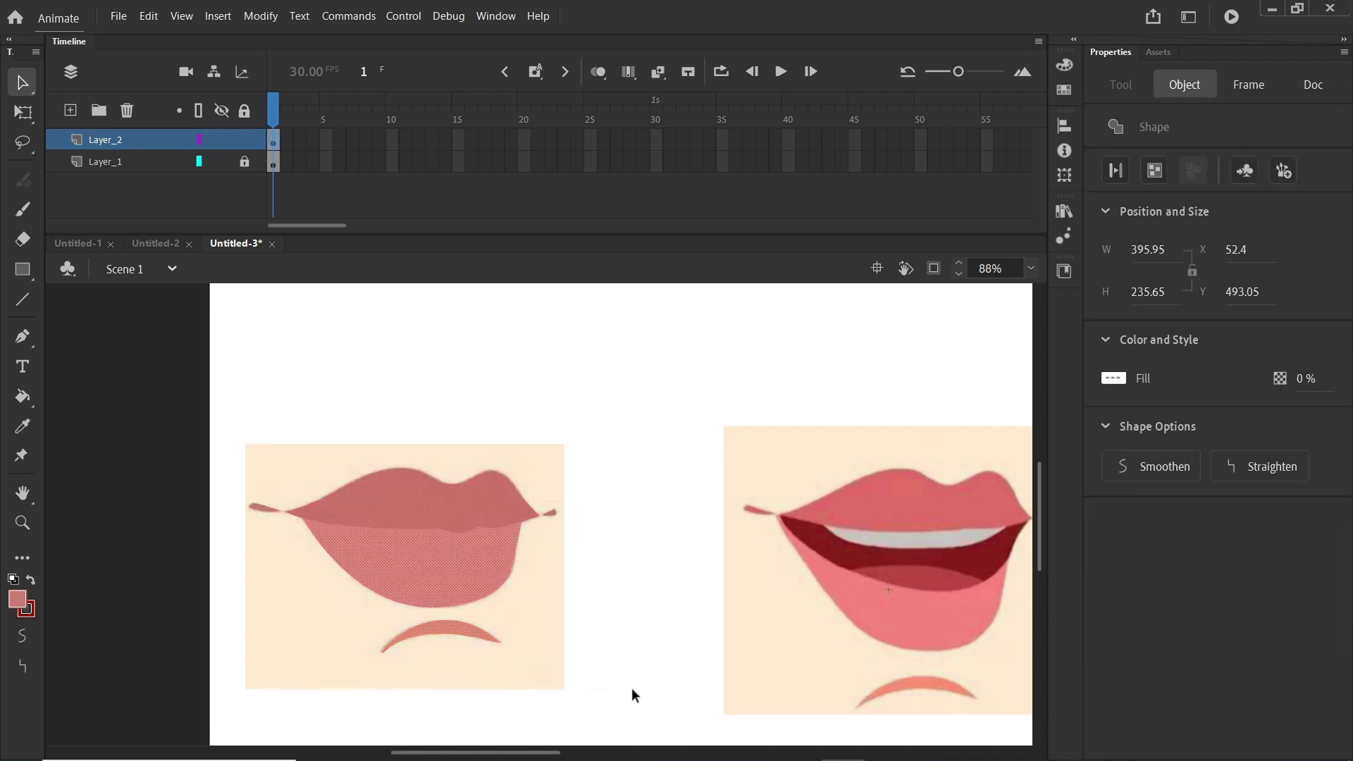
key(ctrl+g)
- Move the grouped closed mouth off its reference for comparison and undo the moves
mouse_move(503, 574)
mouse_down()
mouse_move(655, 166)
mouse_move(659, 521)
mouse_up()
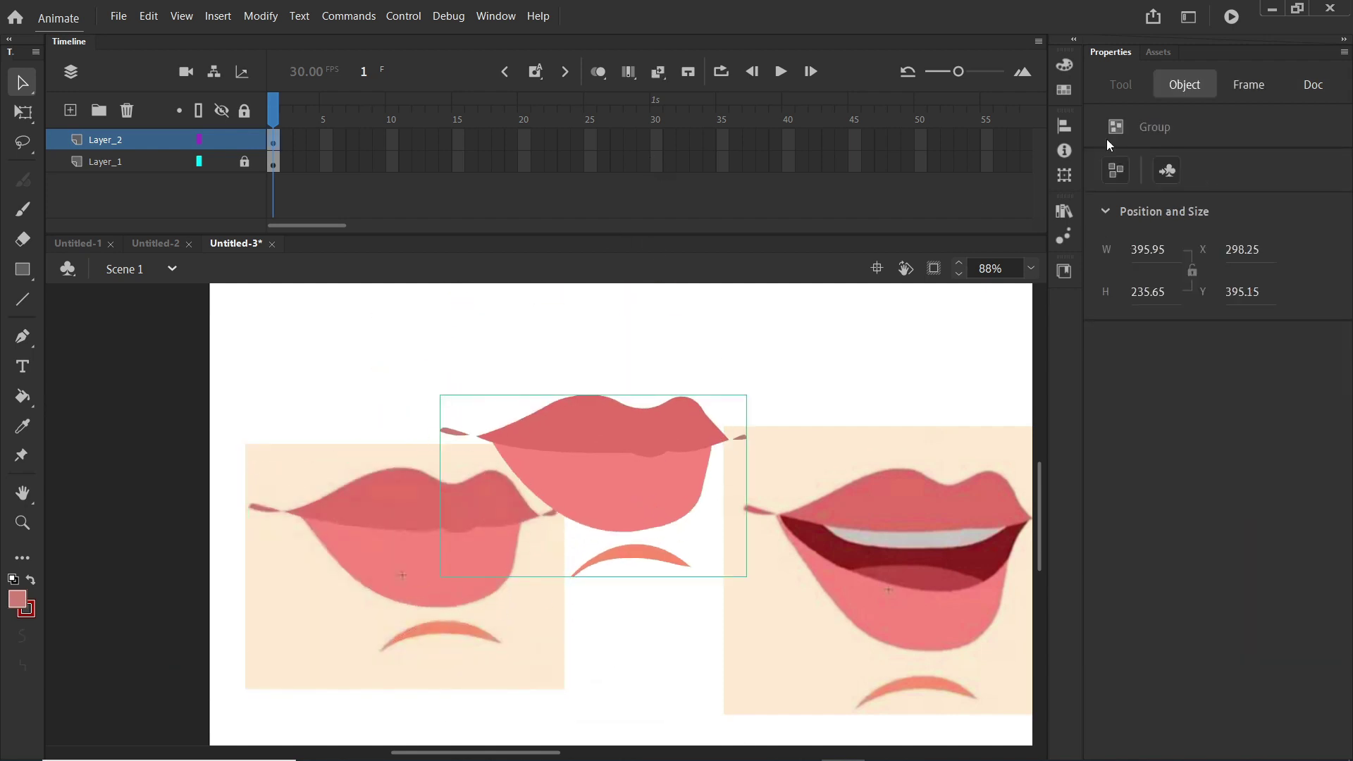
drag(682, 430, 527, 453)
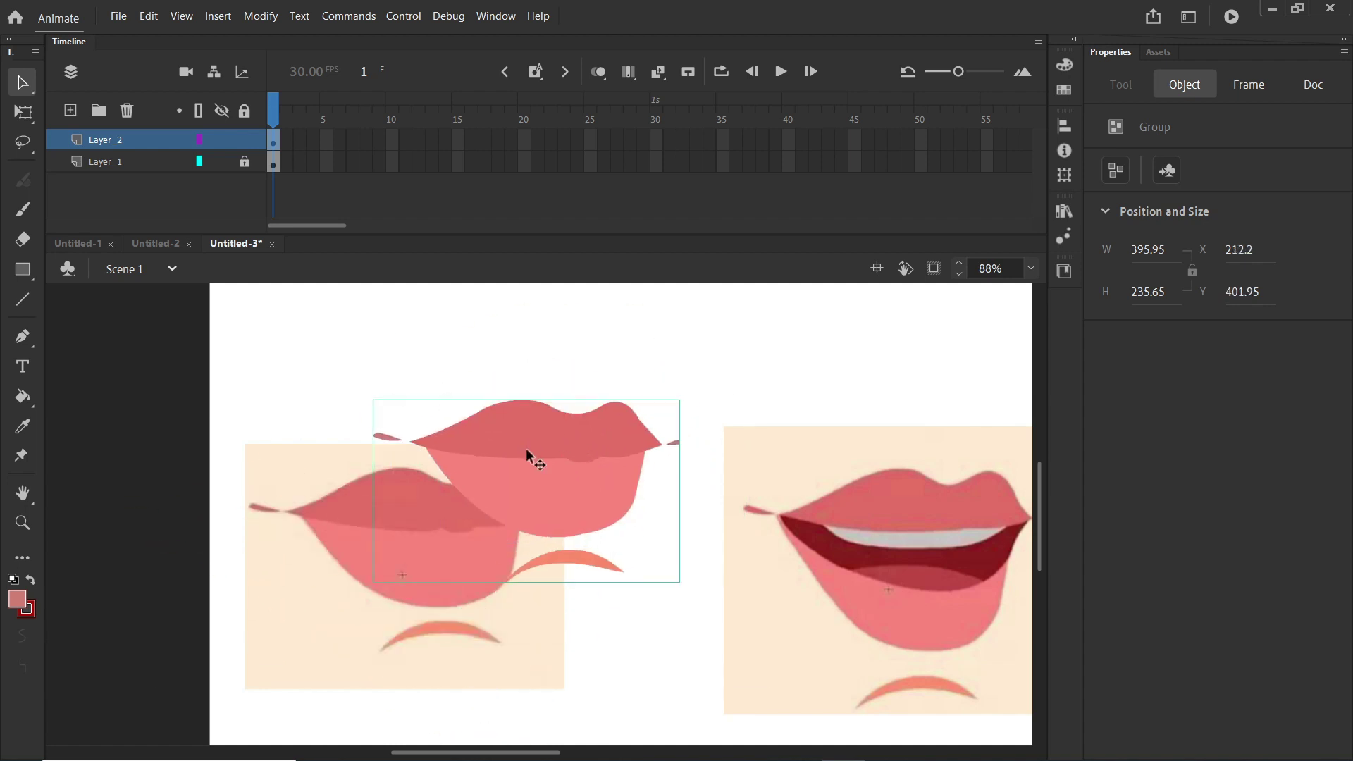
drag(582, 492, 446, 564)
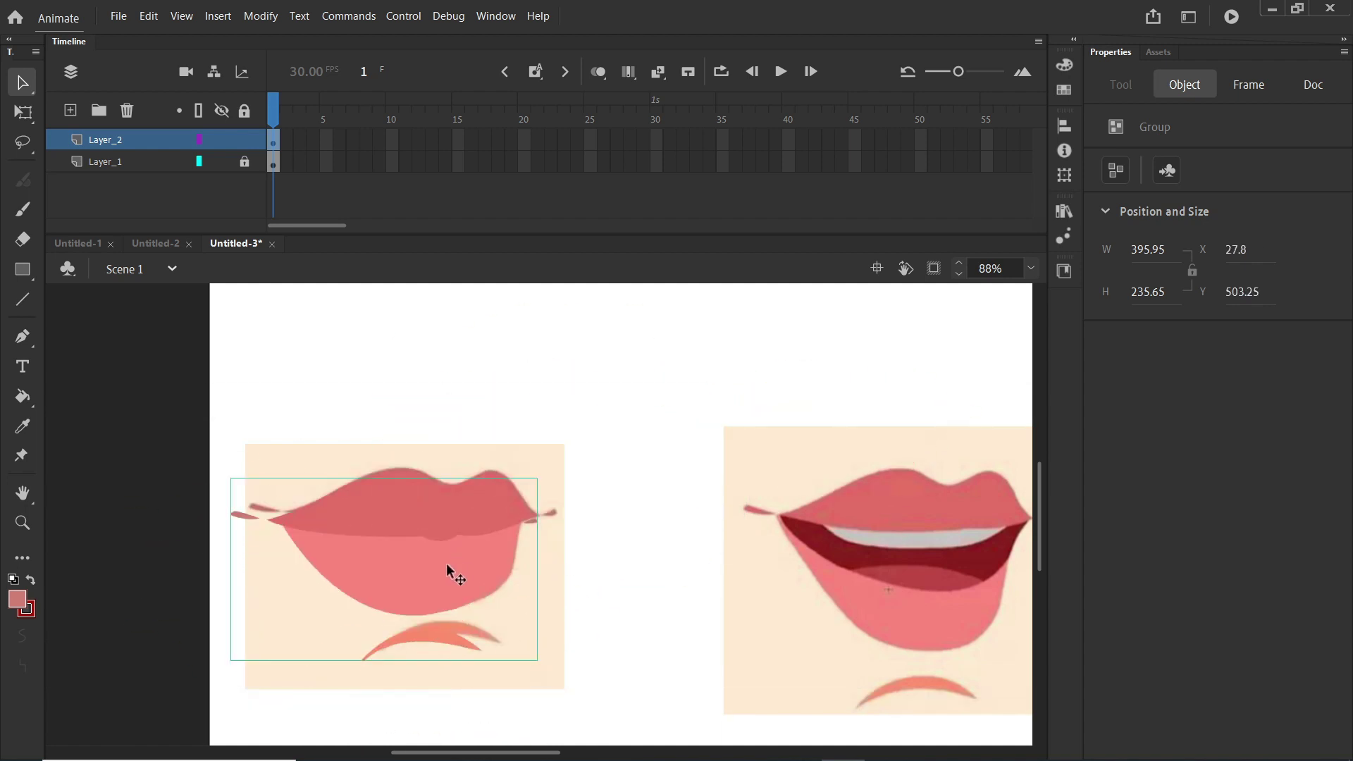
key(ctrl+z)
key(ctrl+z)
key(ctrl+z)
key(ctrl+z)
- Trace the upper edge of the second reference mouth's upper lip with the Pen tool, starting at the left corner
scroll(471, 546, down, 7)
scroll(607, 524, up, 5)
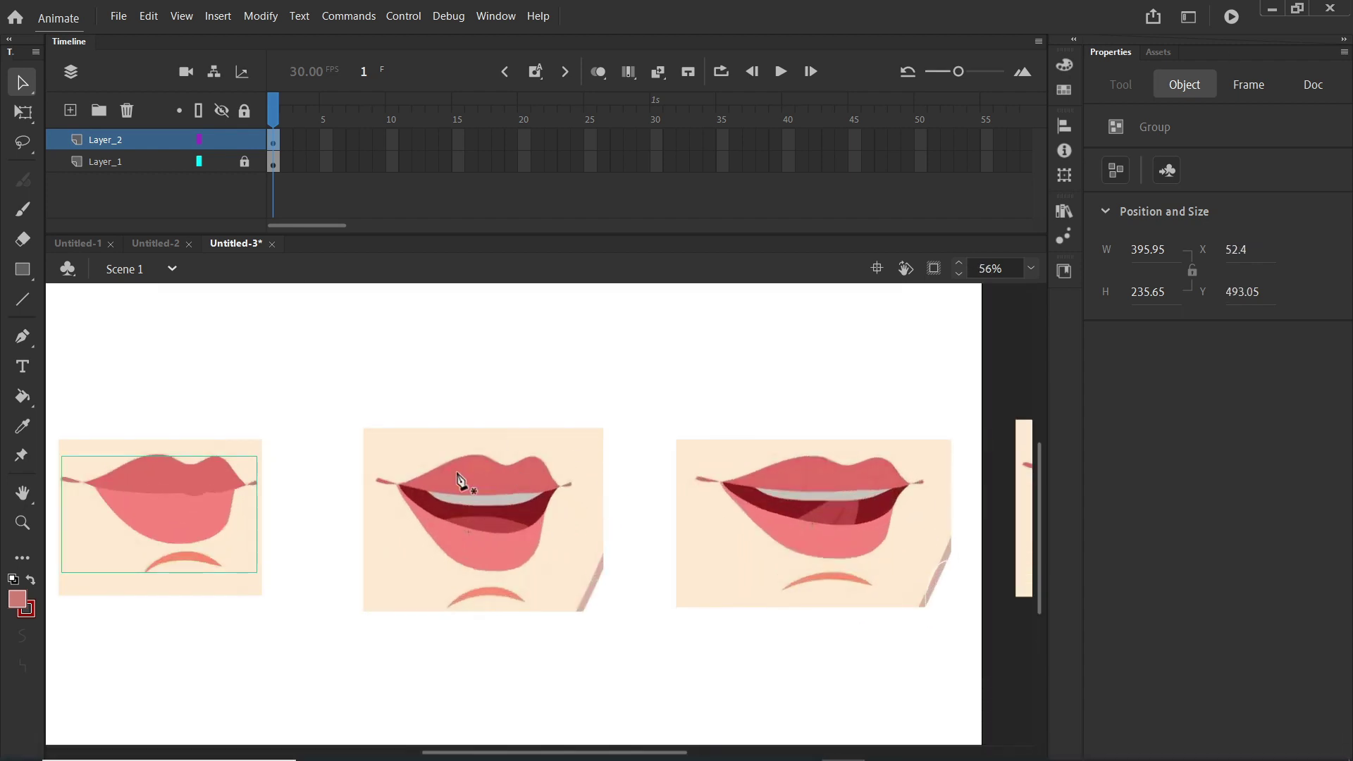
key(p)
scroll(423, 485, up, 3)
click(356, 483)
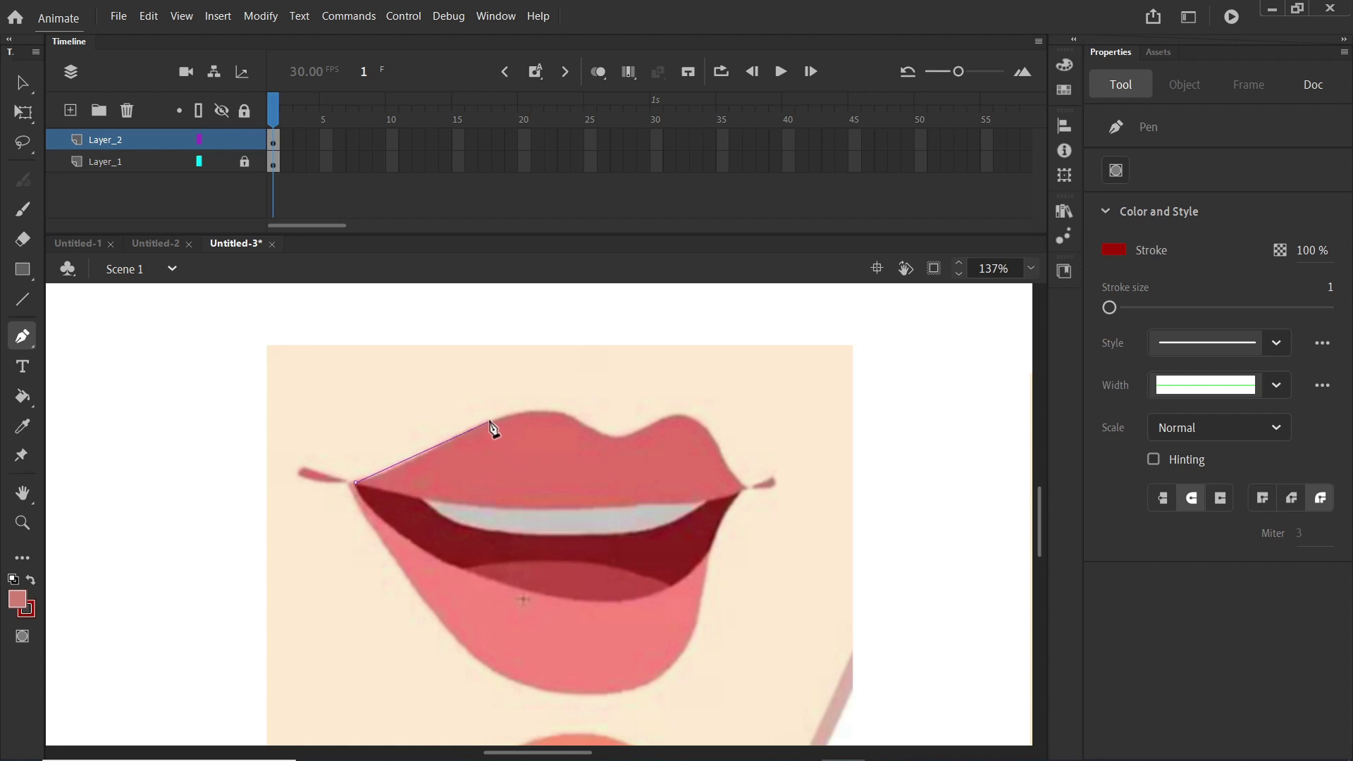
drag(479, 426, 526, 400)
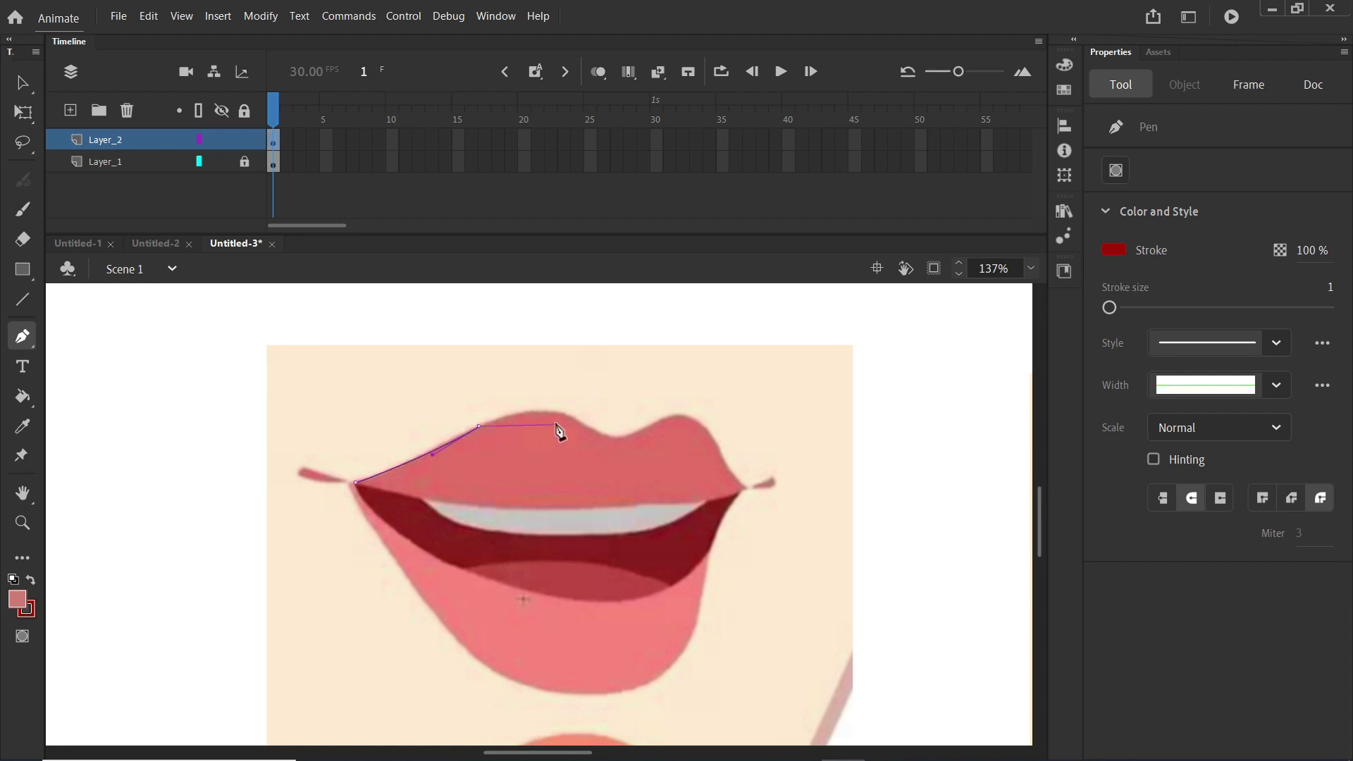
drag(637, 455, 623, 449)
click(579, 421)
drag(708, 388, 703, 392)
click(658, 421)
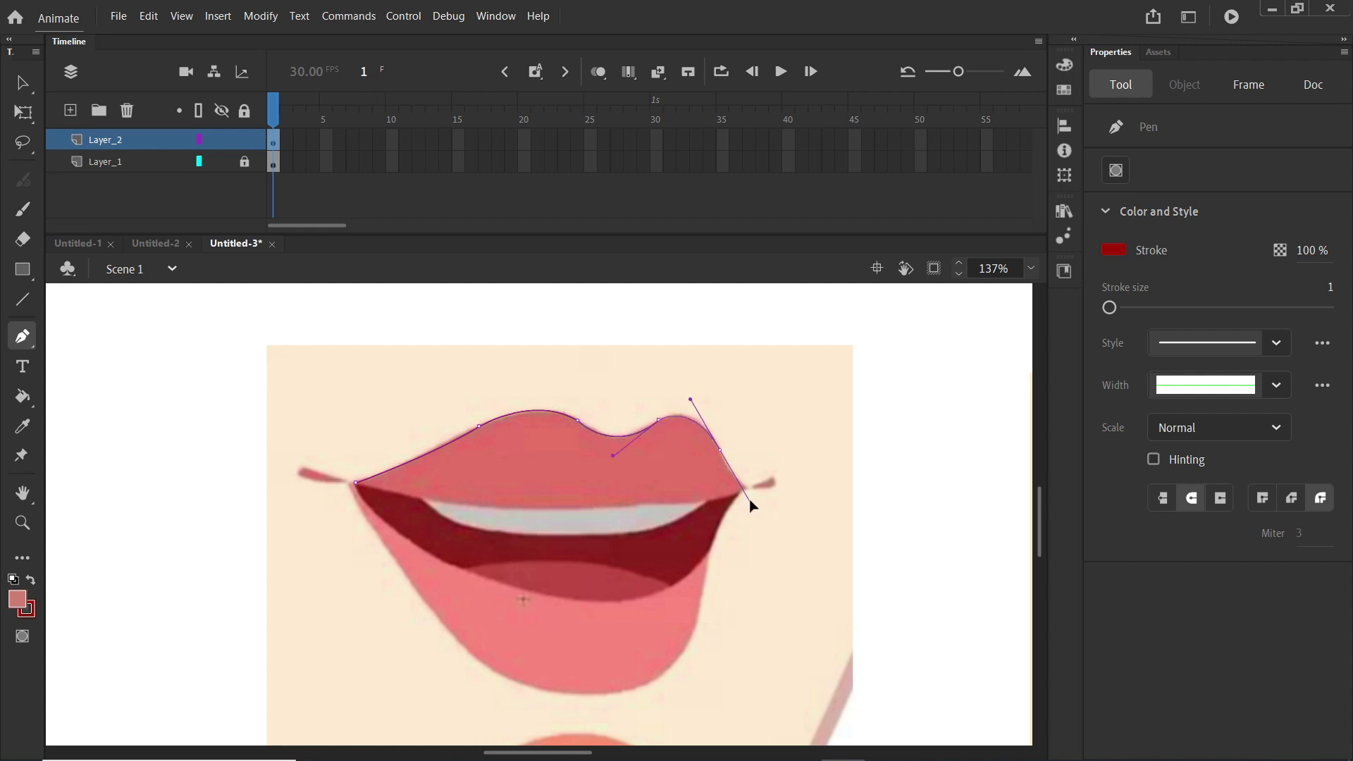
- Continue the outline around the right corner and the lower lip's outer edge, and join it at the left corner
drag(750, 499, 753, 487)
drag(706, 580, 702, 641)
drag(609, 690, 520, 683)
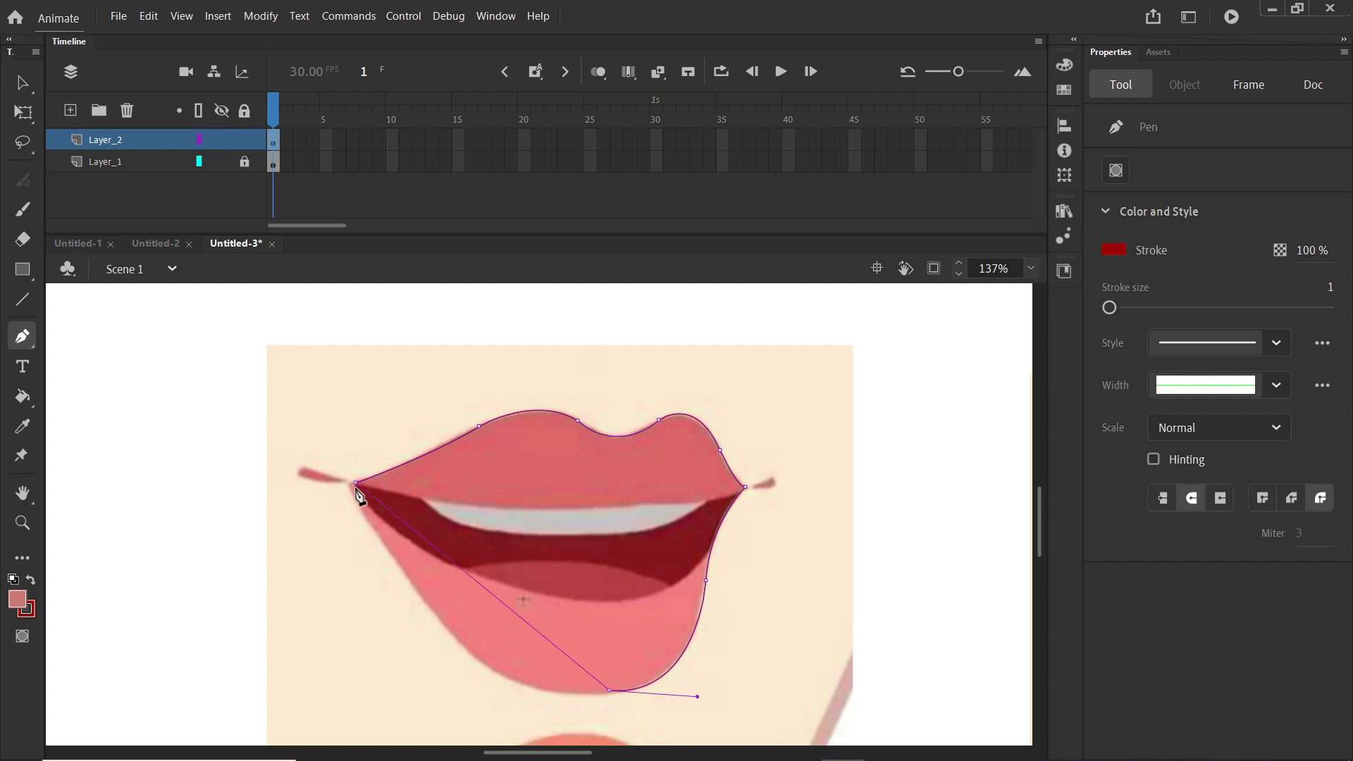
drag(354, 484, 209, 227)
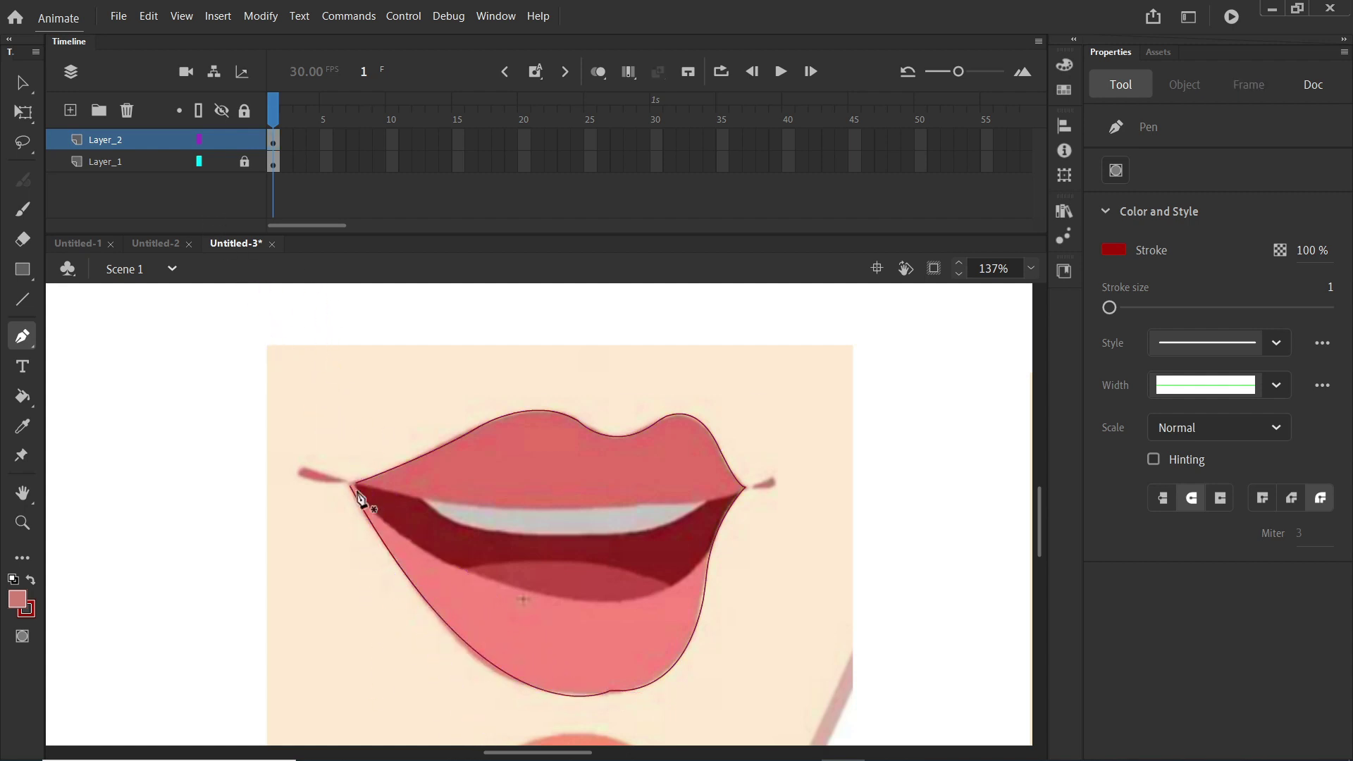
- Delete the stray strokes above the second mouth's left corner and join the lip outline's ends there
scroll(358, 493, up, 5)
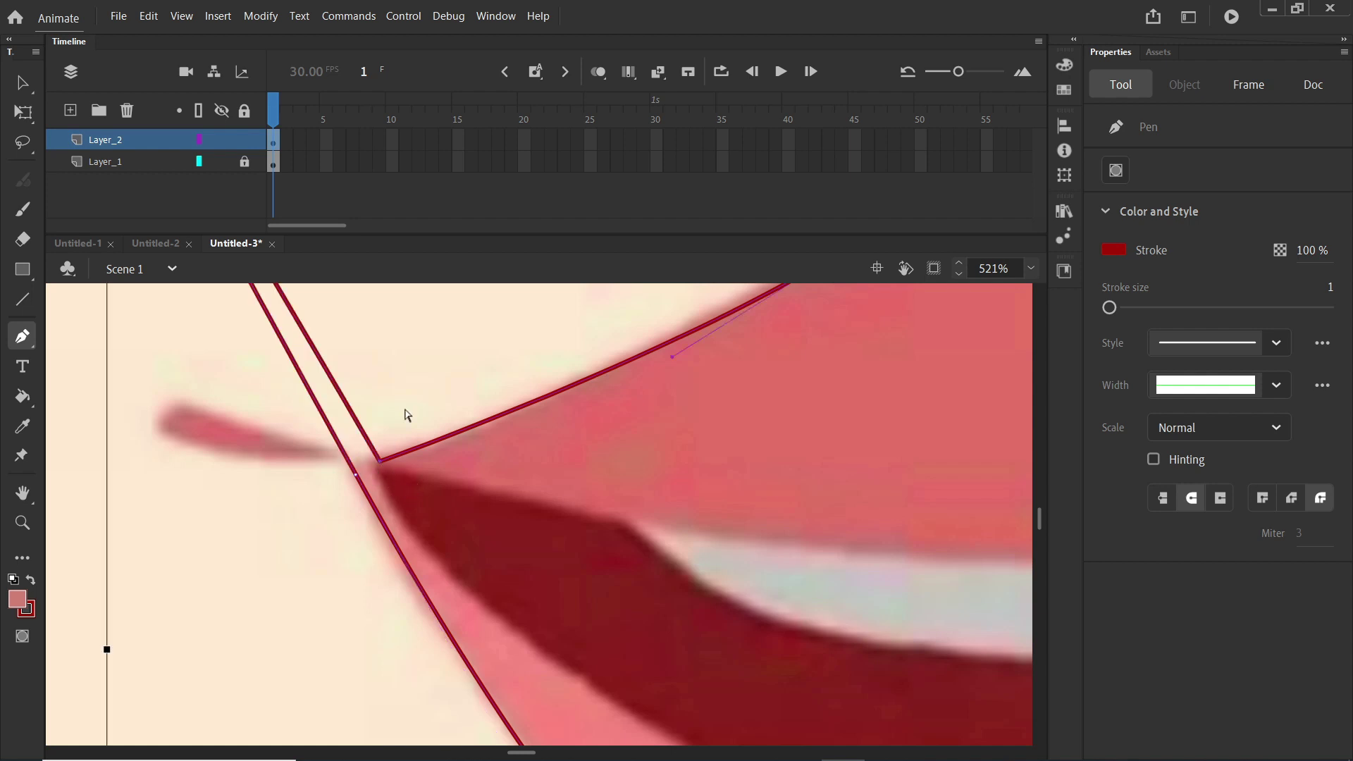
scroll(481, 522, down, 4)
scroll(468, 523, up, 2)
key(v)
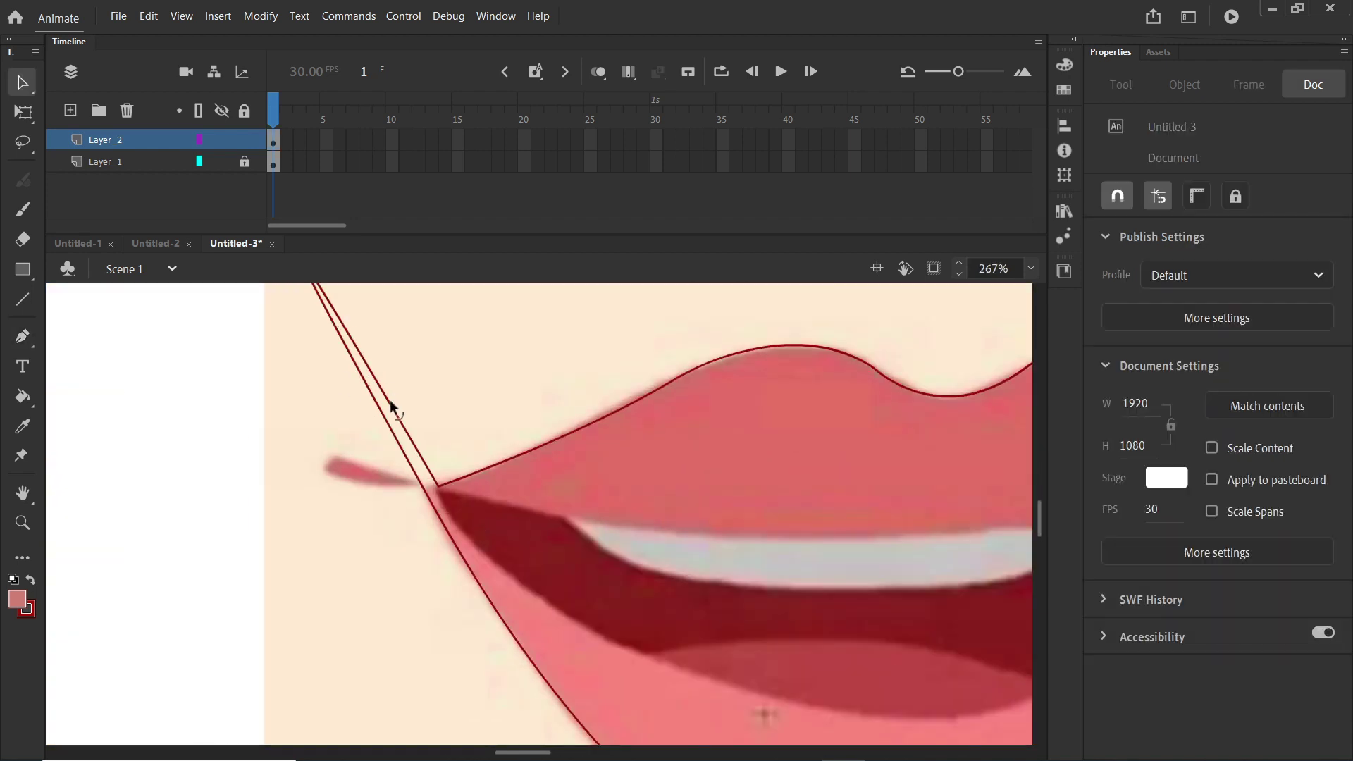
click(390, 400)
click(420, 493)
mouse_move(424, 493)
mouse_down()
mouse_move(440, 485)
mouse_move(417, 508)
mouse_up()
click(431, 474)
key(Delete)
scroll(425, 489, up, 6)
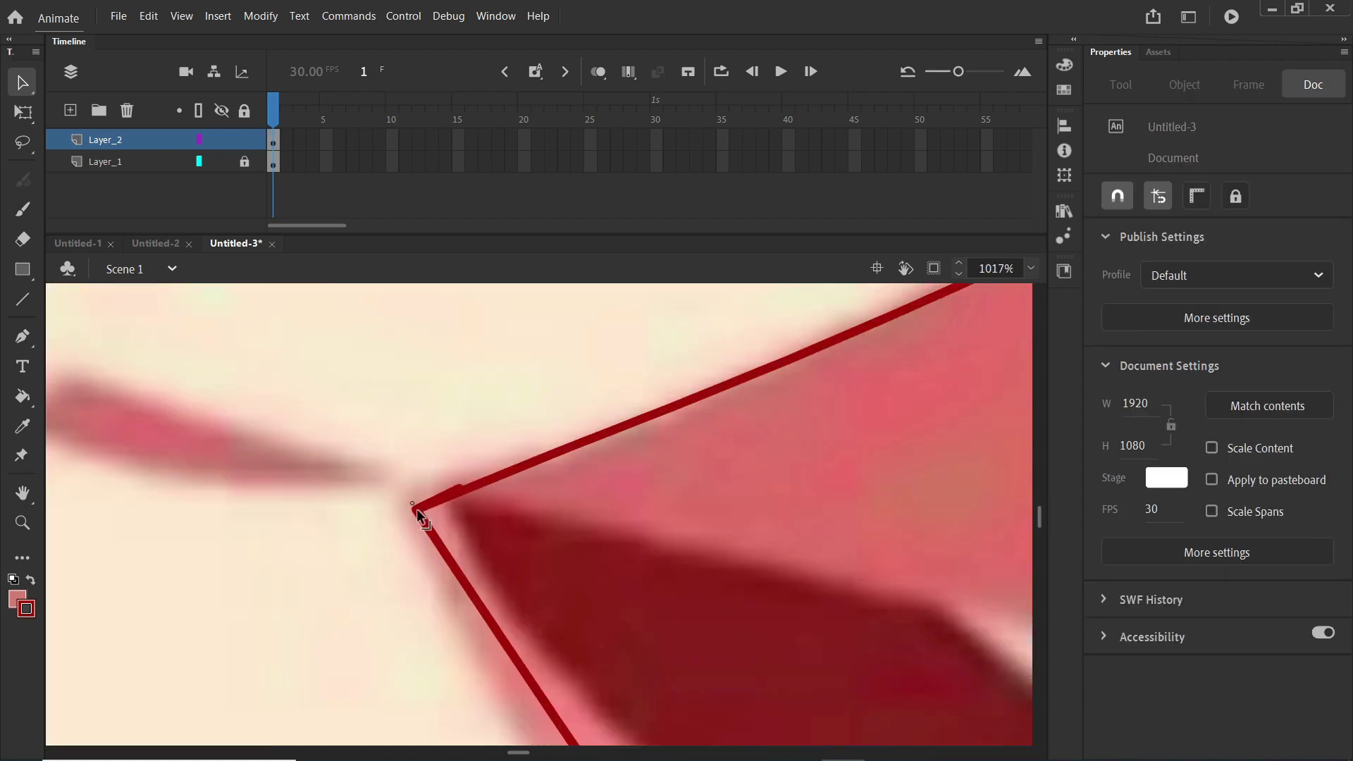
- Pull the joint at the bottom of the lower lip's outline slightly downward to smooth the curve
scroll(513, 503, down, 12)
scroll(563, 564, up, 8)
drag(734, 623, 730, 635)
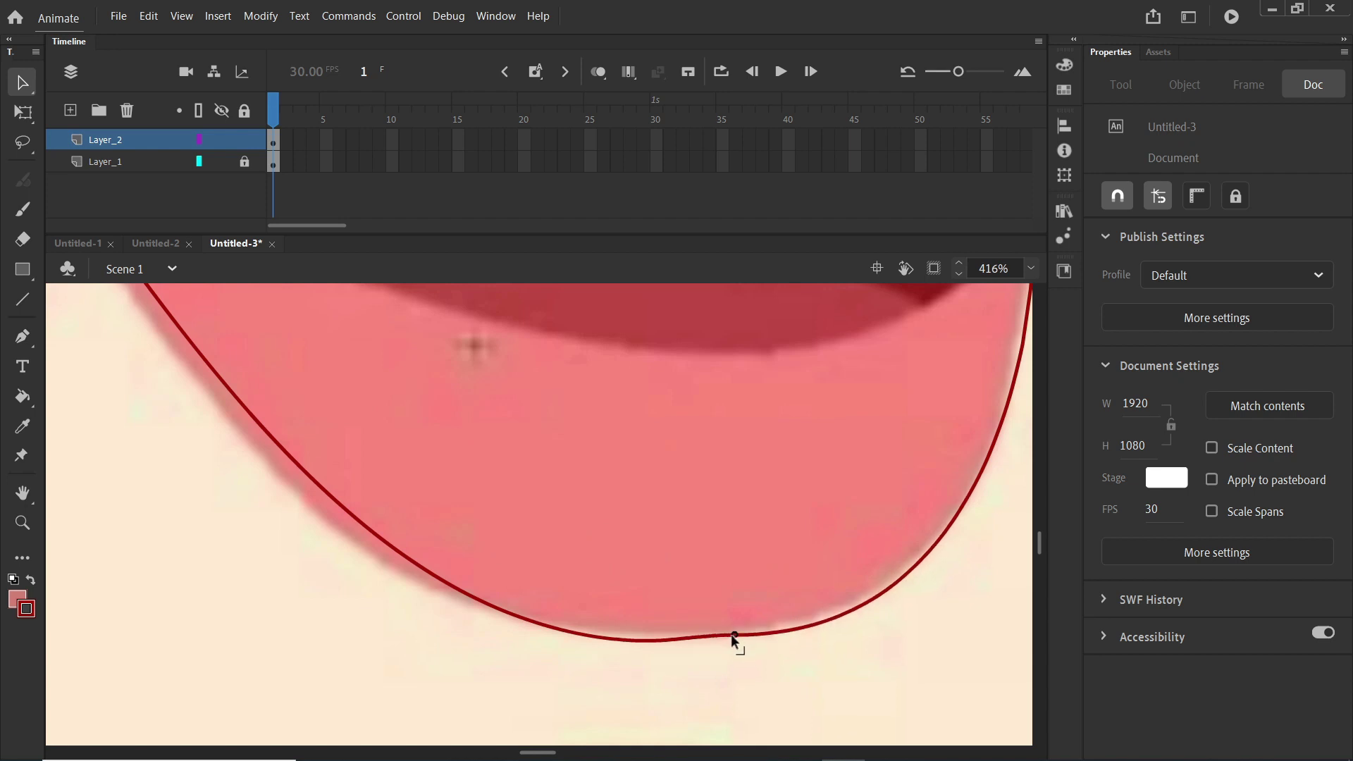
scroll(665, 544, down, 4)
- Trace the upper lip's lower edge with the Pen tool as one curve from the left corner to the right corner
key(p)
scroll(374, 479, up, 5)
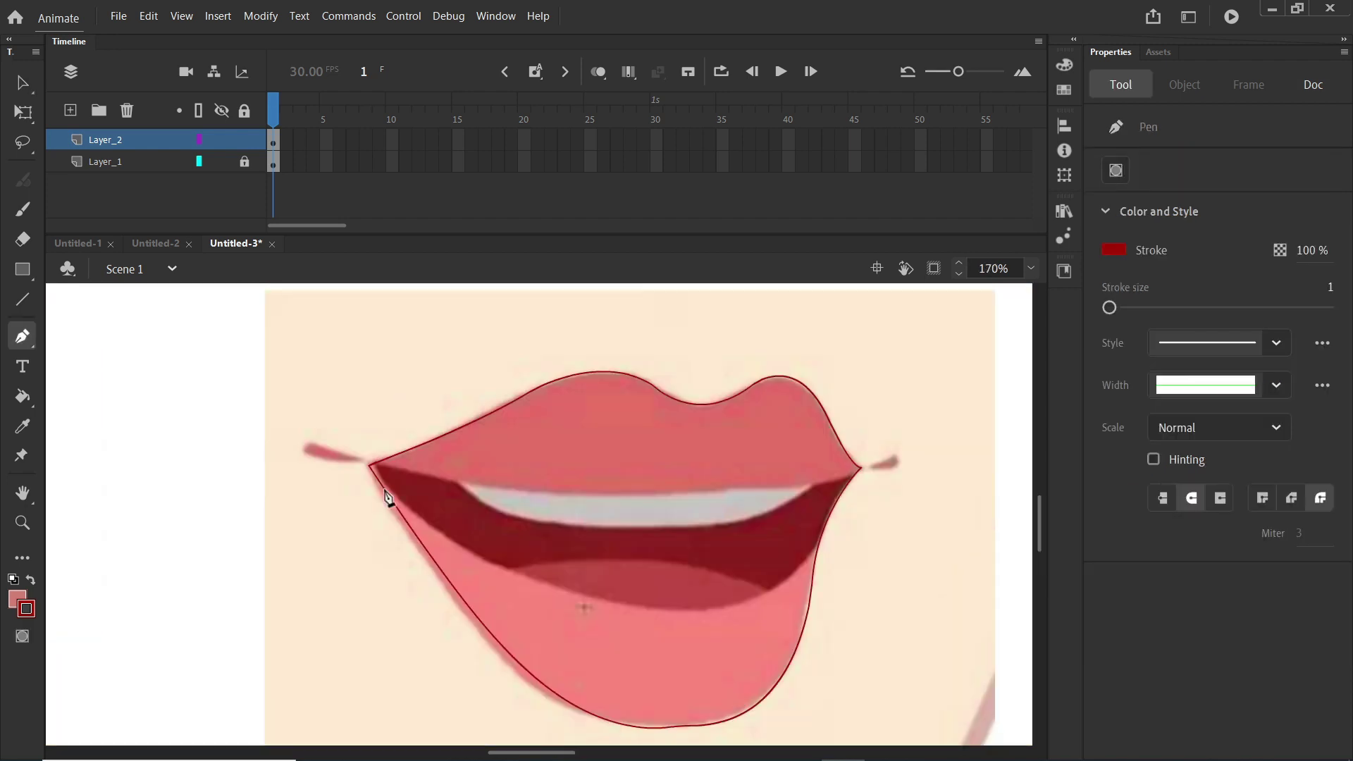
drag(370, 473, 347, 680)
scroll(543, 535, down, 5)
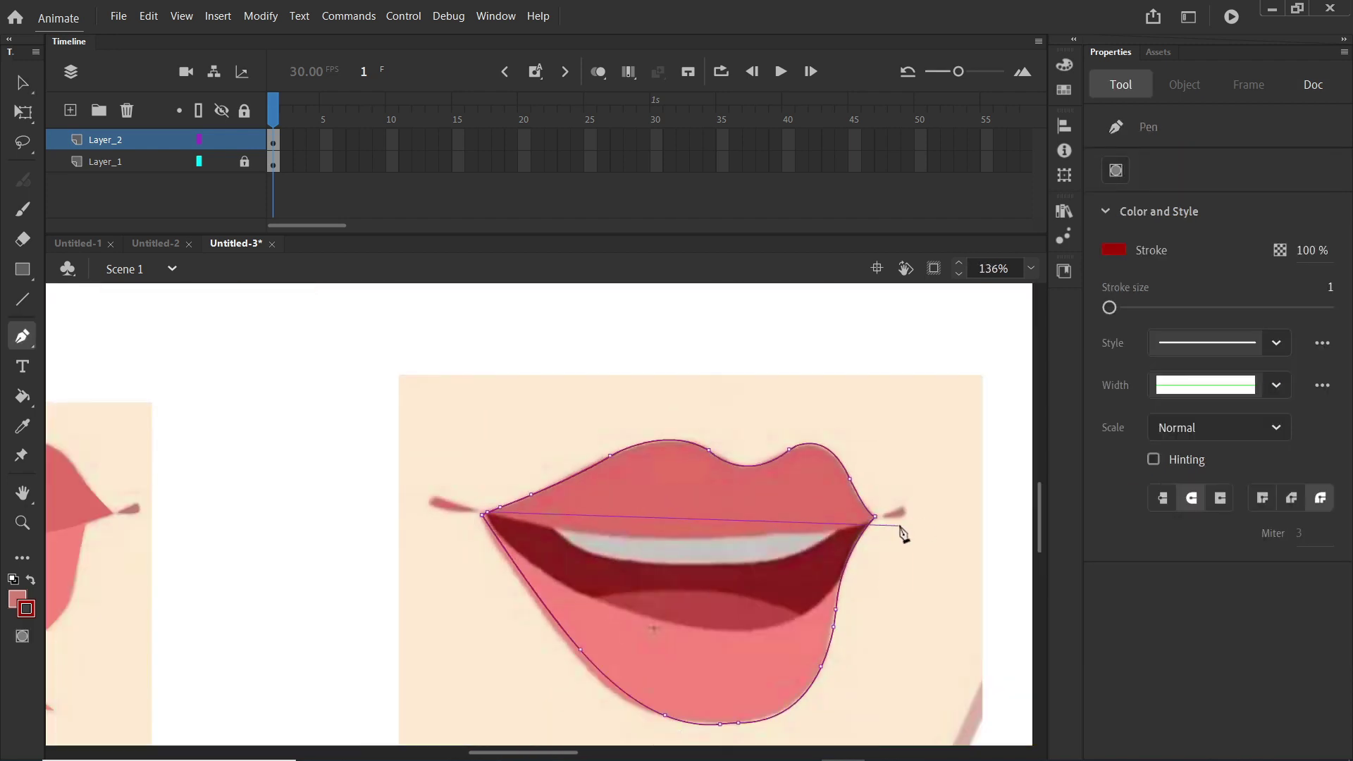
drag(873, 523, 1025, 494)
- Trace the lower edge of the teeth with the Pen tool, starting and ending on the upper lip's lower edge
scroll(675, 561, up, 3)
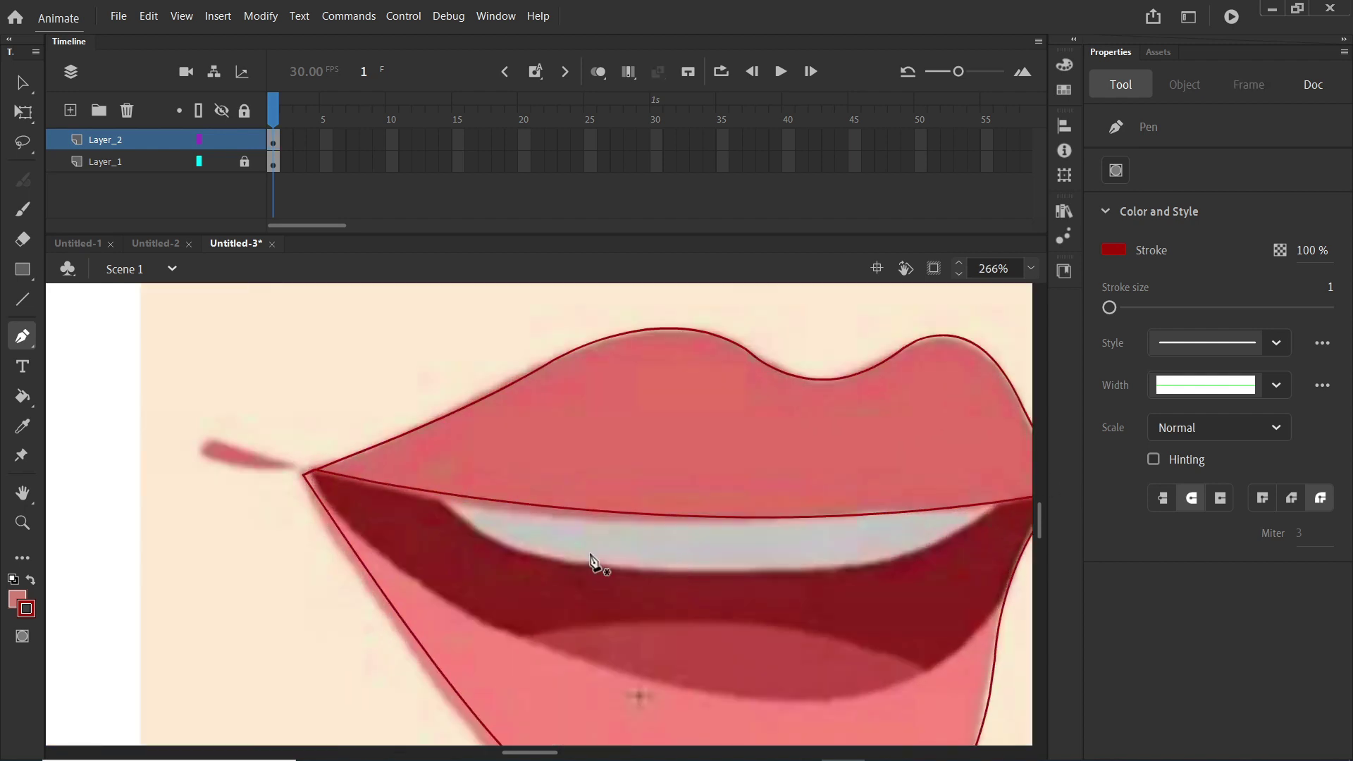
click(438, 494)
drag(768, 569, 1033, 539)
click(997, 503)
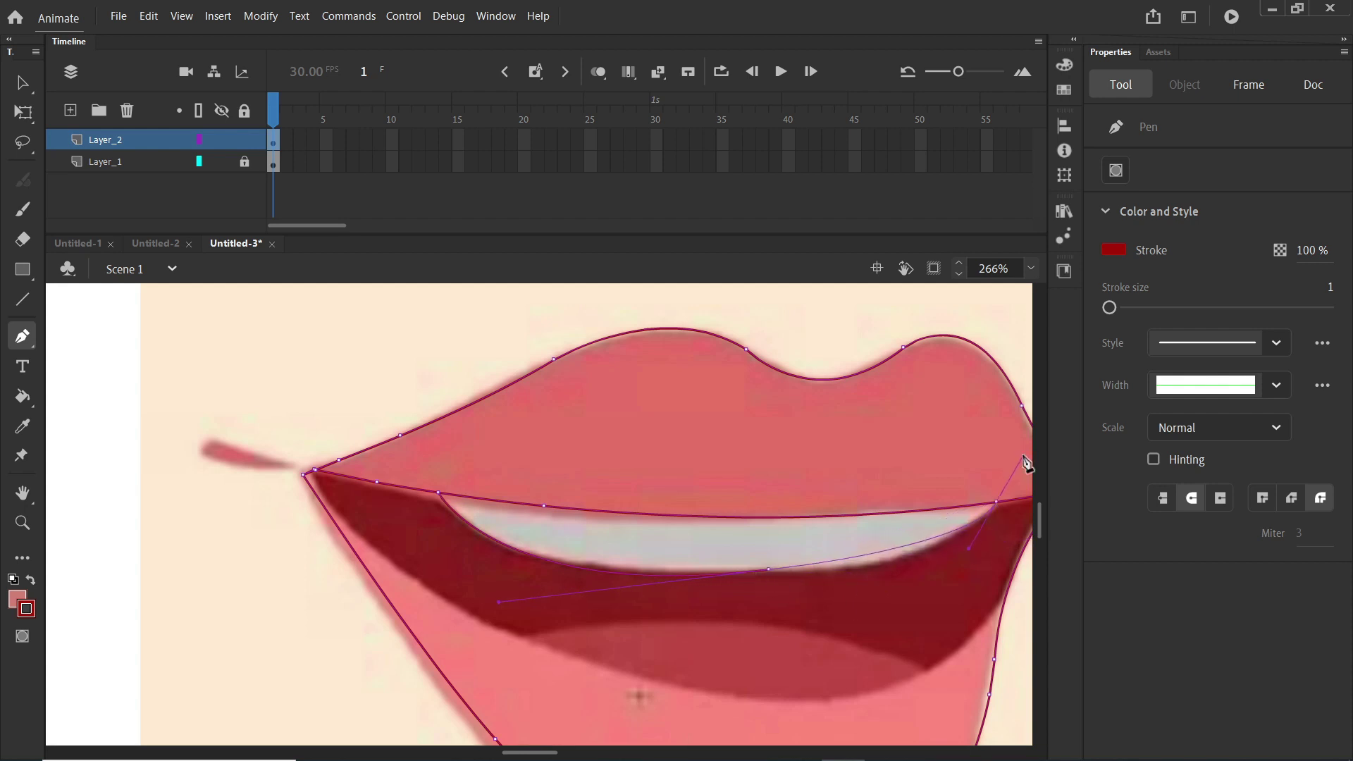
- Trace the lower lip's inner edge with the Pen tool from the left corner across to the outline near the right corner
scroll(743, 626, down, 1)
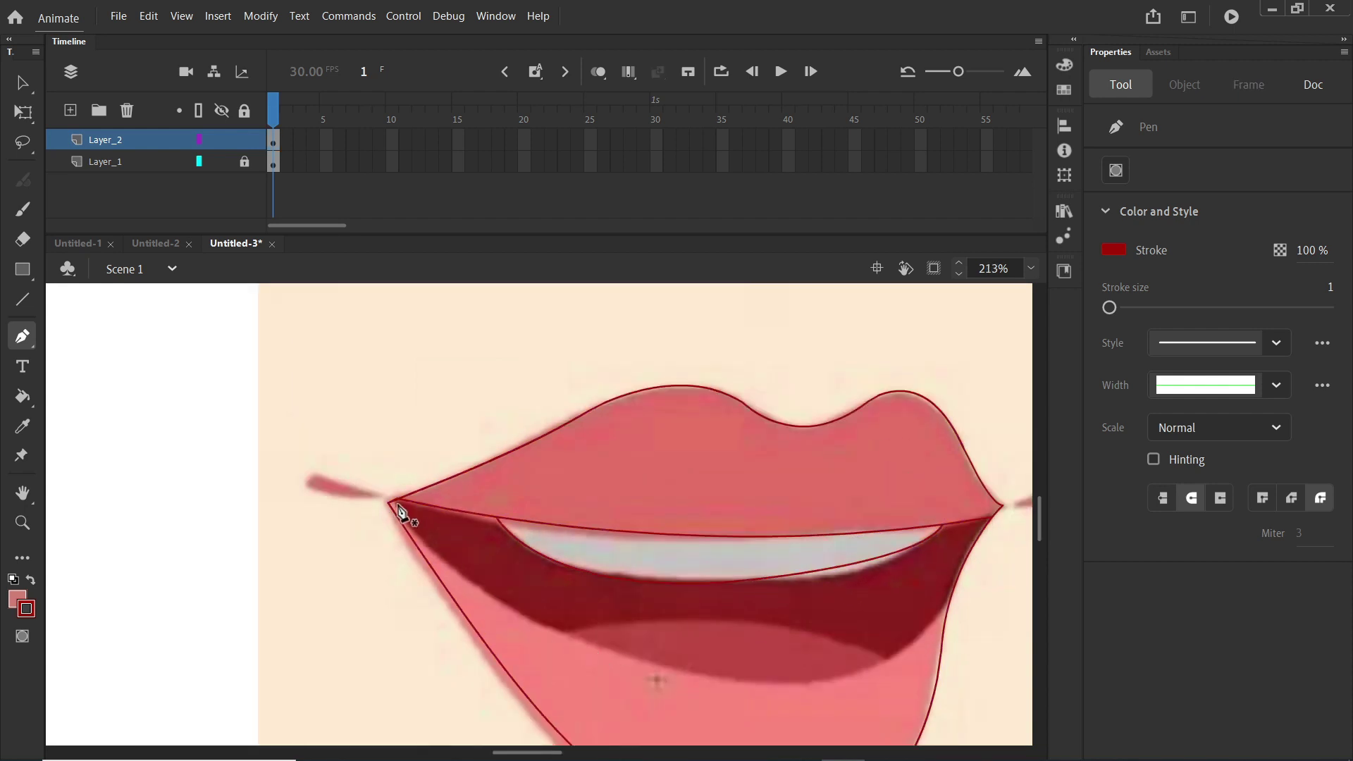
click(396, 506)
click(392, 498)
drag(682, 673, 849, 666)
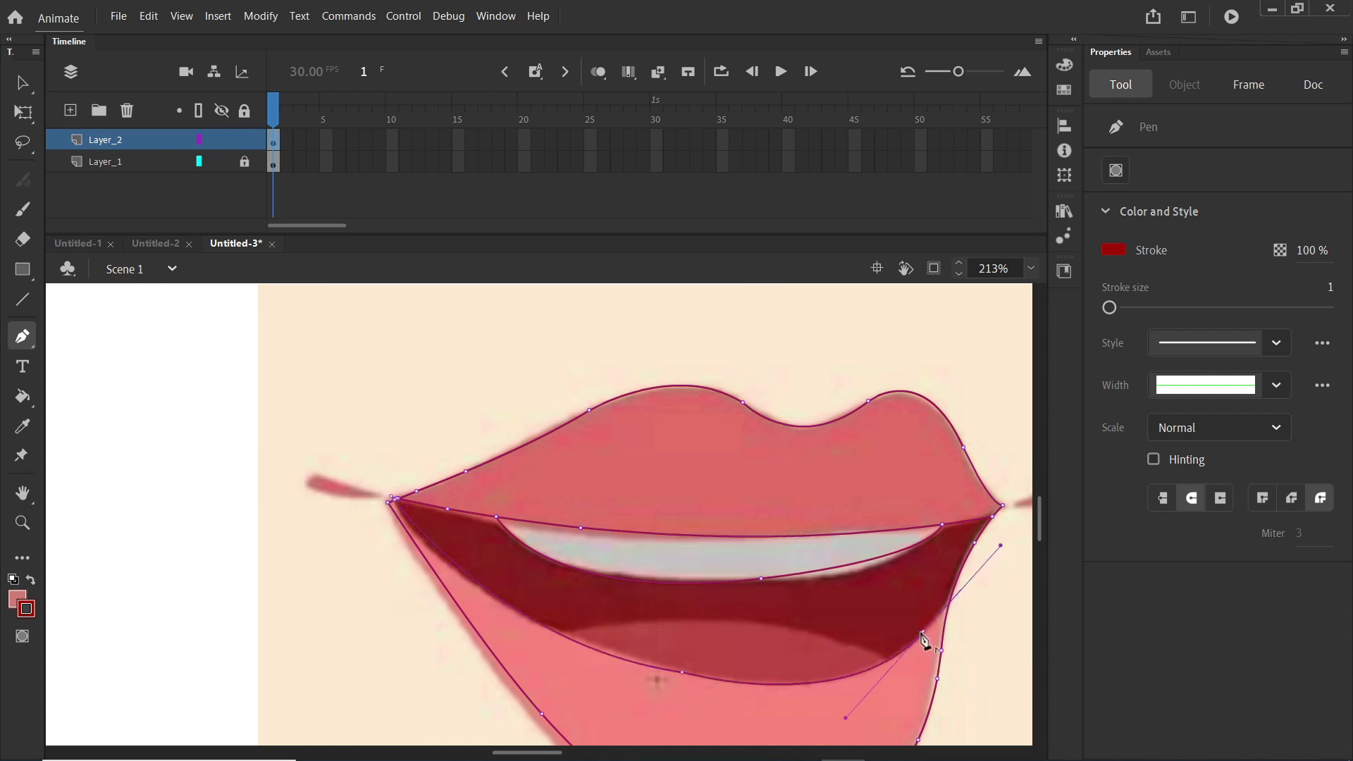
scroll(925, 635, up, 3)
scroll(975, 614, down, 5)
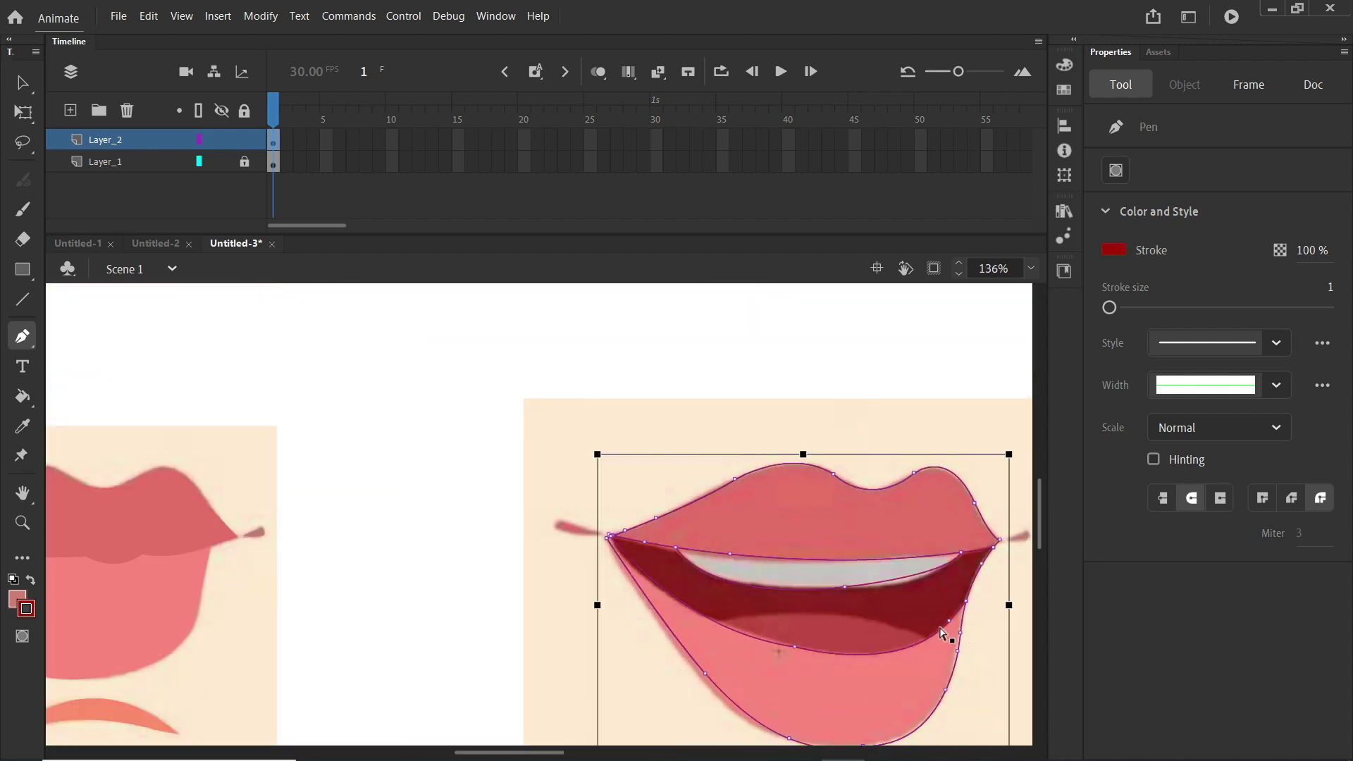
- Trace the tongue's upper edge as an arc across the mouth opening and finish the path
scroll(725, 631, up, 2)
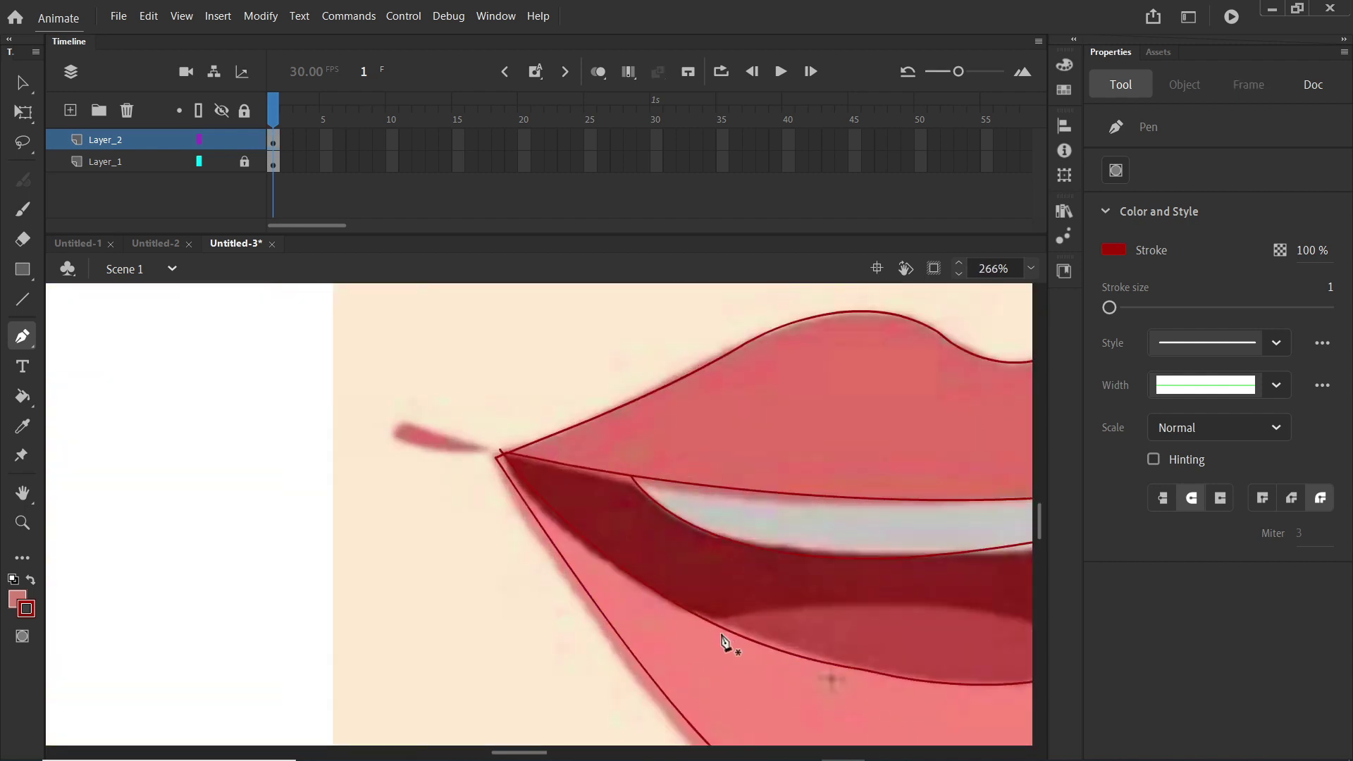
scroll(725, 643, down, 2)
click(712, 629)
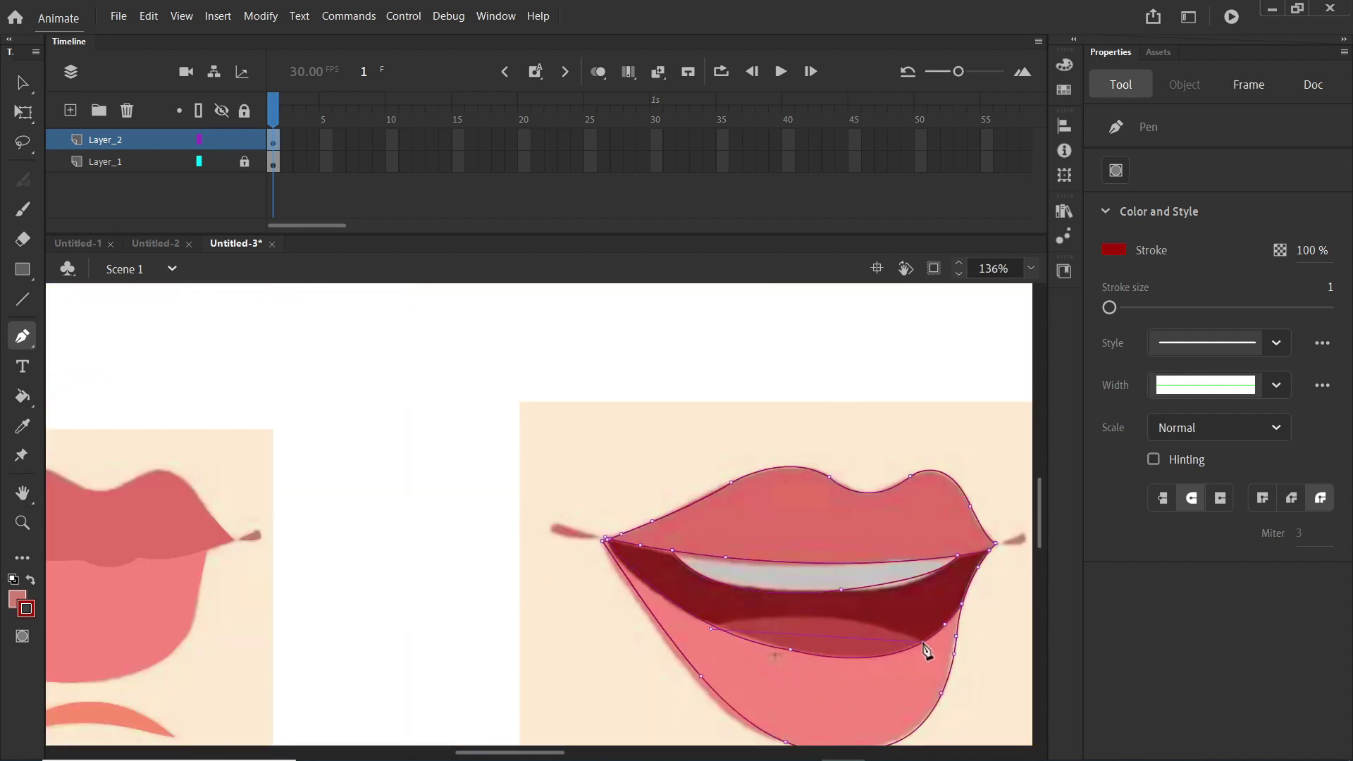
drag(922, 642, 1016, 688)
ctrl+click(879, 442)
- Fill the upper lip and the teeth with colours sampled from the reference image
key(k)
key(i)
click(825, 580)
click(825, 580)
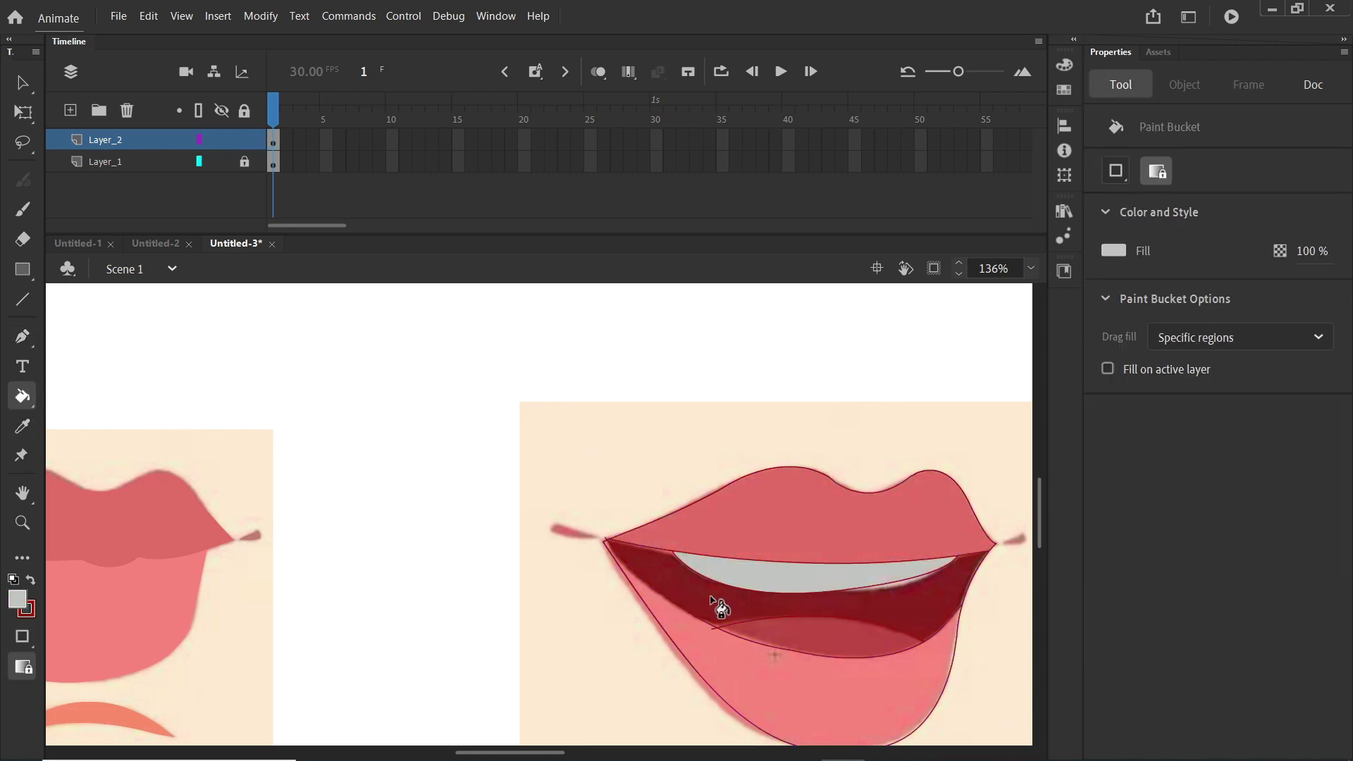
- Fill the mouth's dark interior, the tongue and the lower lip with colours sampled from the reference
key(i)
click(712, 601)
click(712, 600)
key(i)
scroll(905, 617, up, 3)
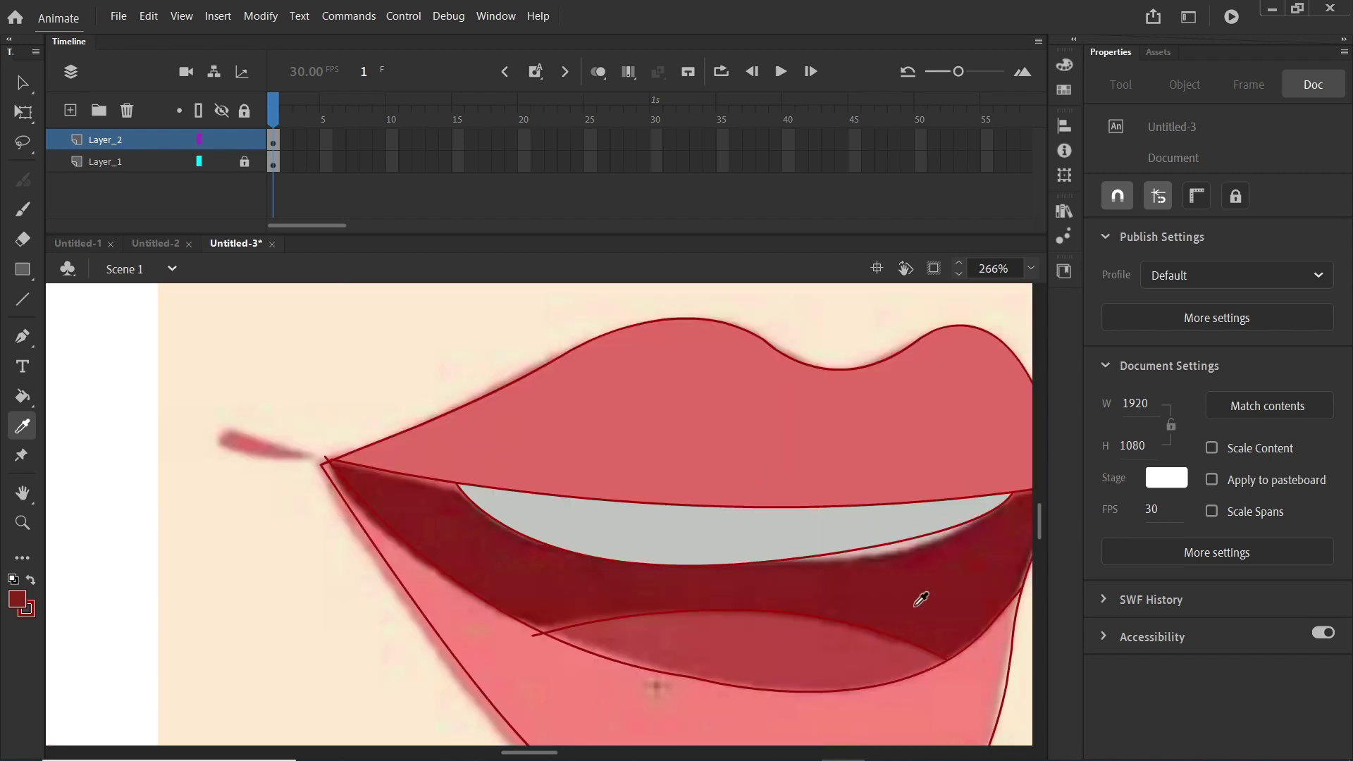
click(923, 616)
click(842, 663)
key(i)
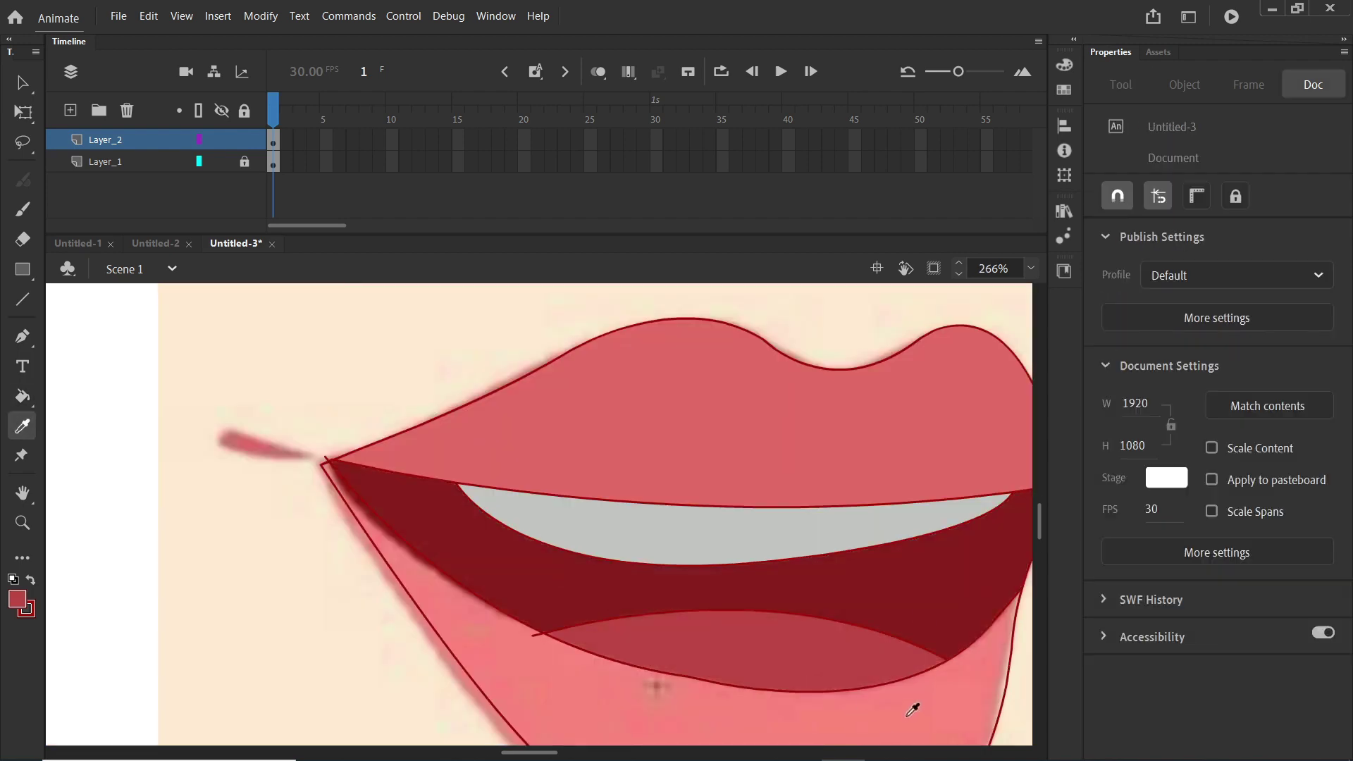
click(914, 710)
click(909, 712)
- Select all the outline strokes of the open mouth and delete them, keeping the fills
scroll(791, 689, down, 4)
key(v)
scroll(791, 655, up, 3)
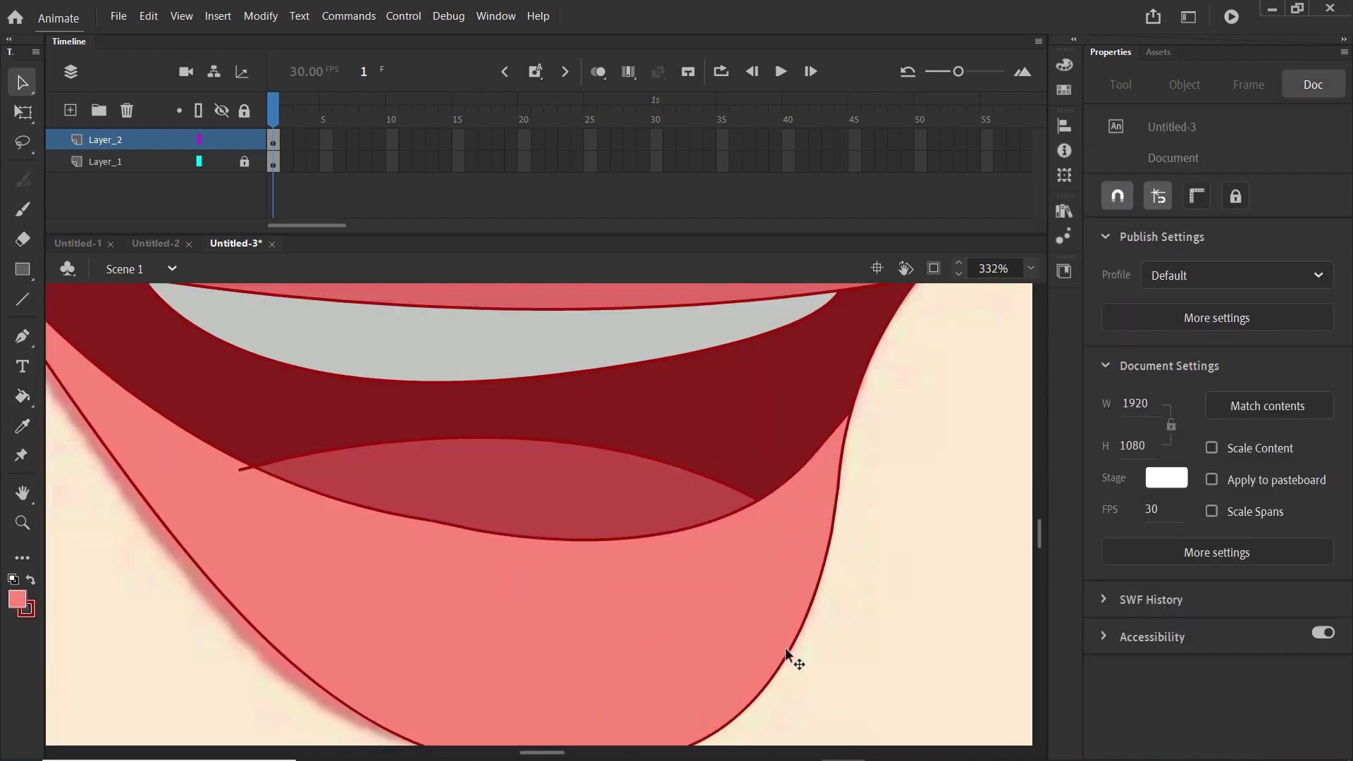
double_click(819, 564)
scroll(742, 484, down, 3)
key(Delete)
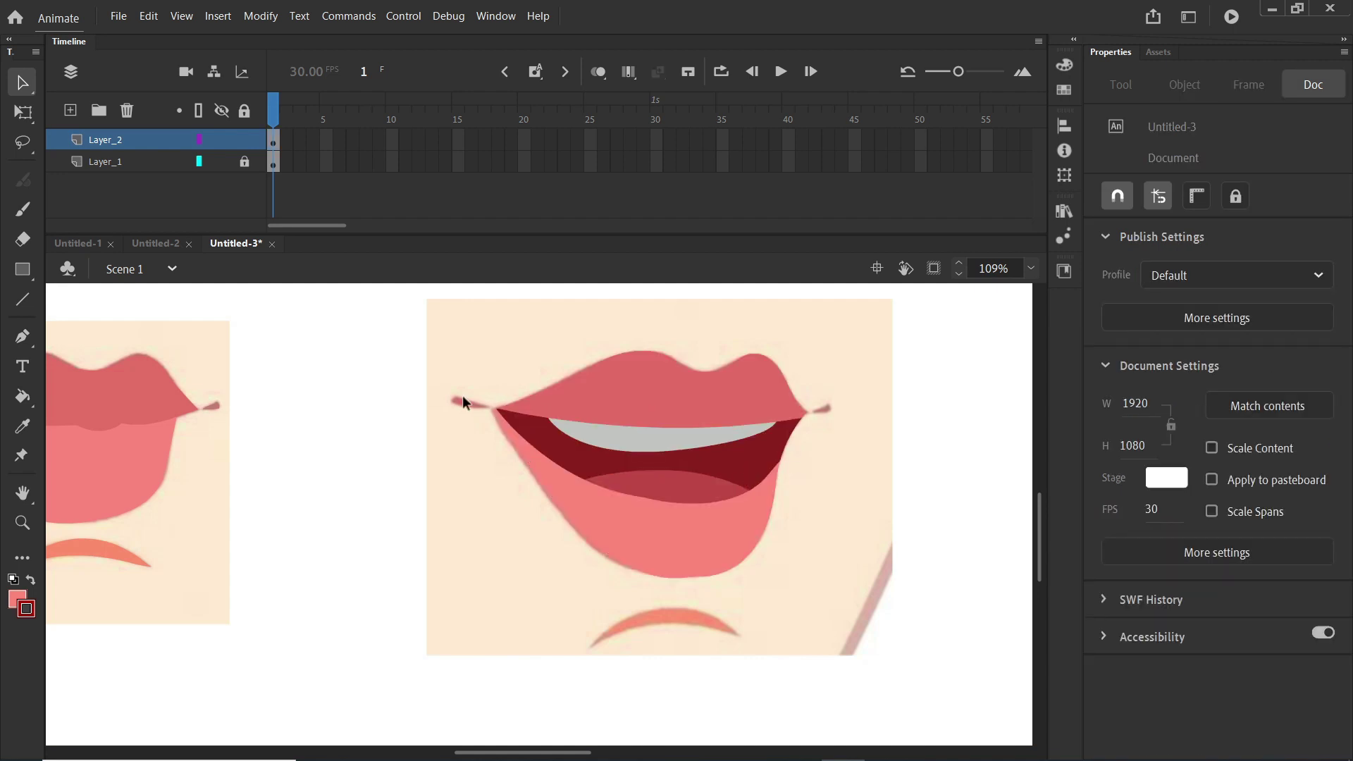
- Outline the small crease beside the open mouth's left corner with the Pen tool as a closed wedge
scroll(461, 404, up, 4)
key(p)
click(528, 412)
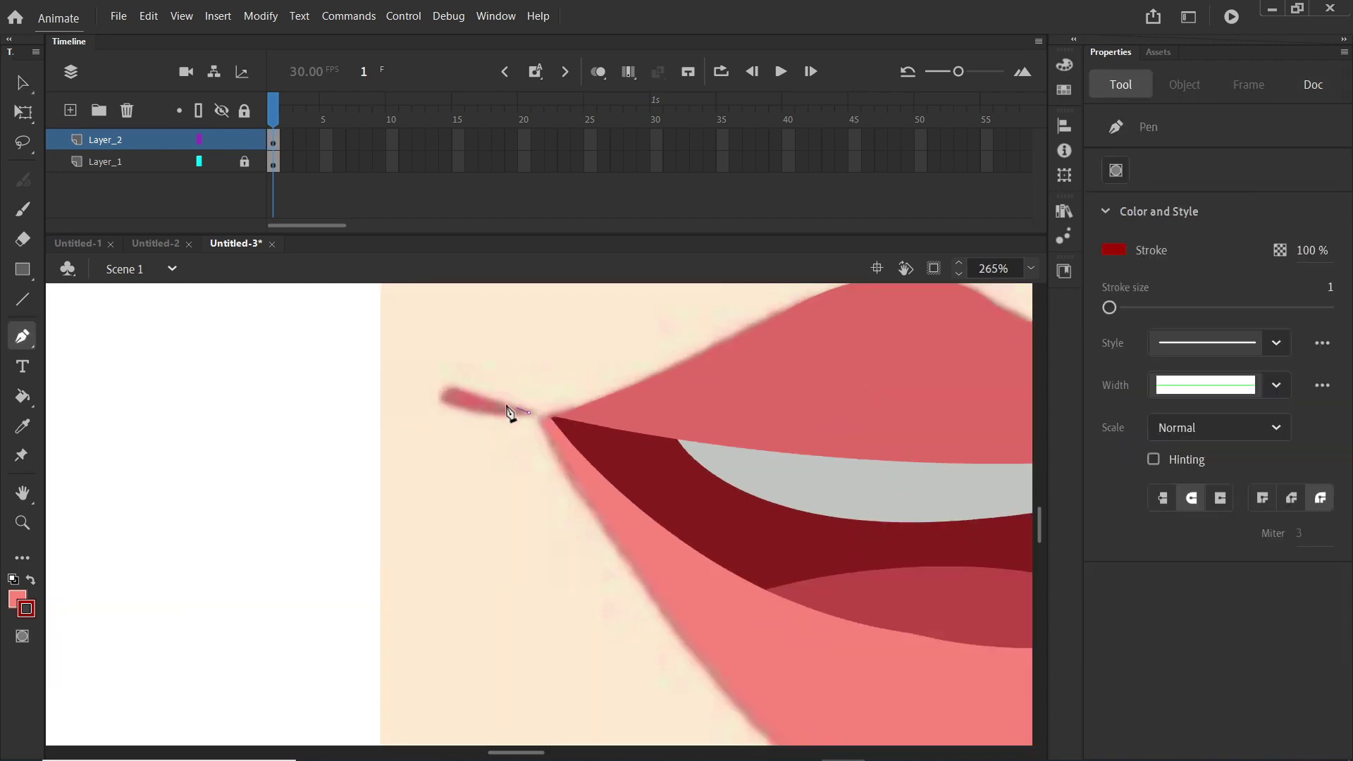
click(449, 388)
drag(557, 410, 557, 411)
- Bend the left crease's lower edge to match the reference and fill the shape with the sampled pink
key(i)
click(475, 396)
scroll(475, 396, up, 5)
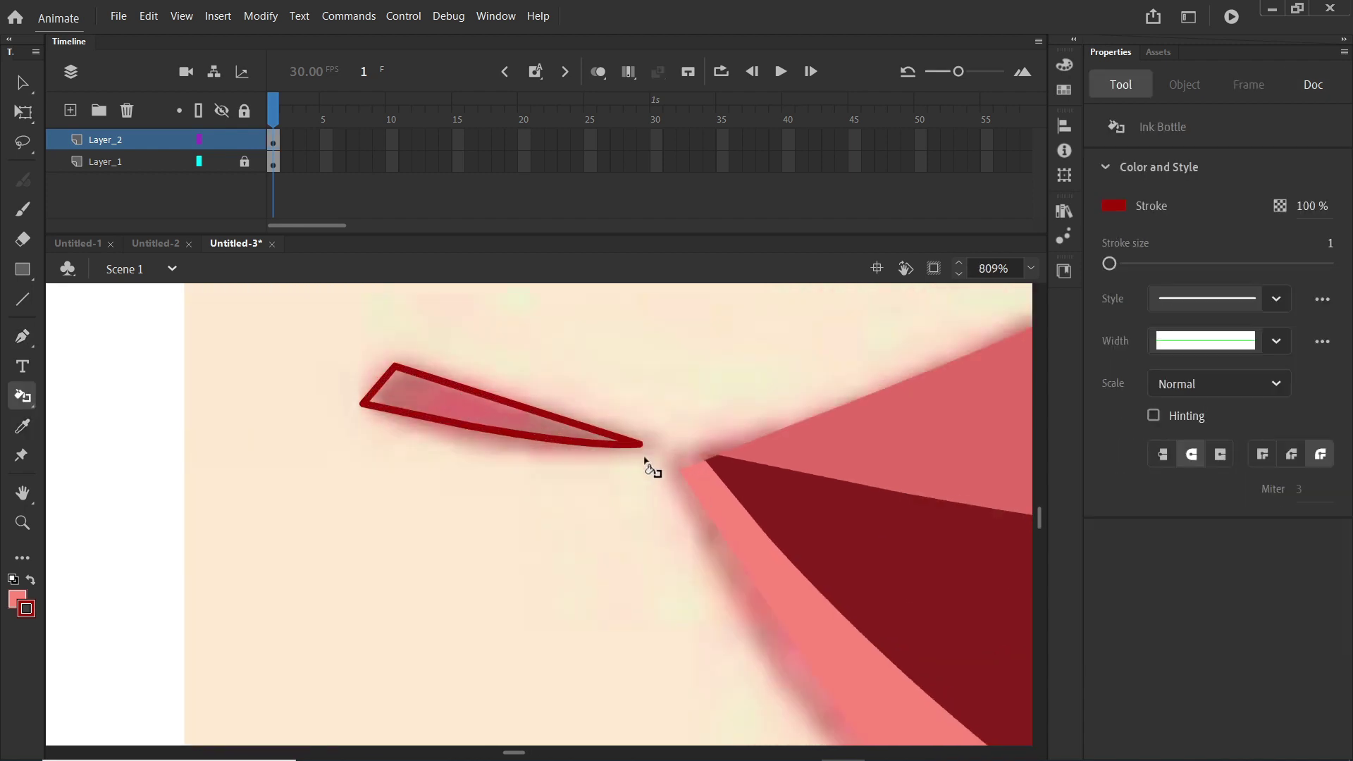
key(v)
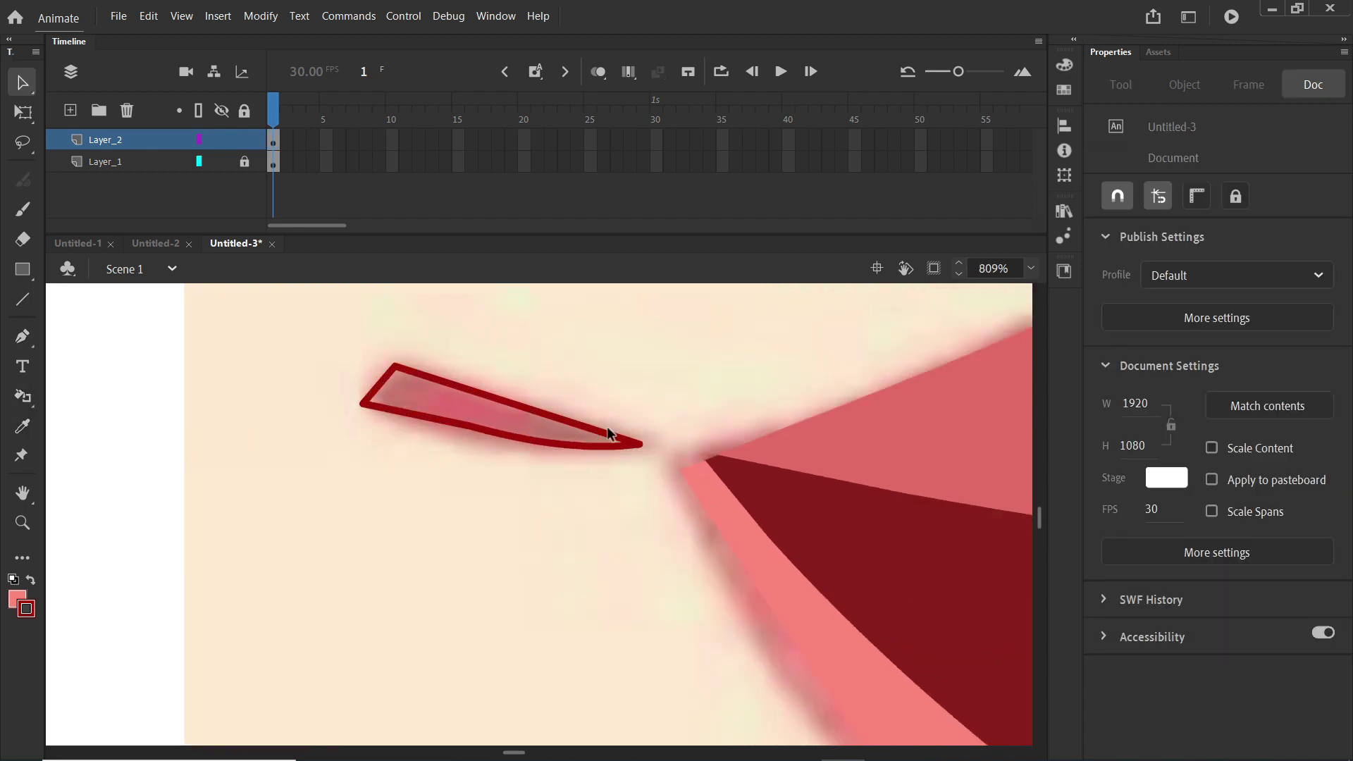
key(k)
click(472, 407)
- Delete the left crease's outline and round its outer end to match the reference
key(v)
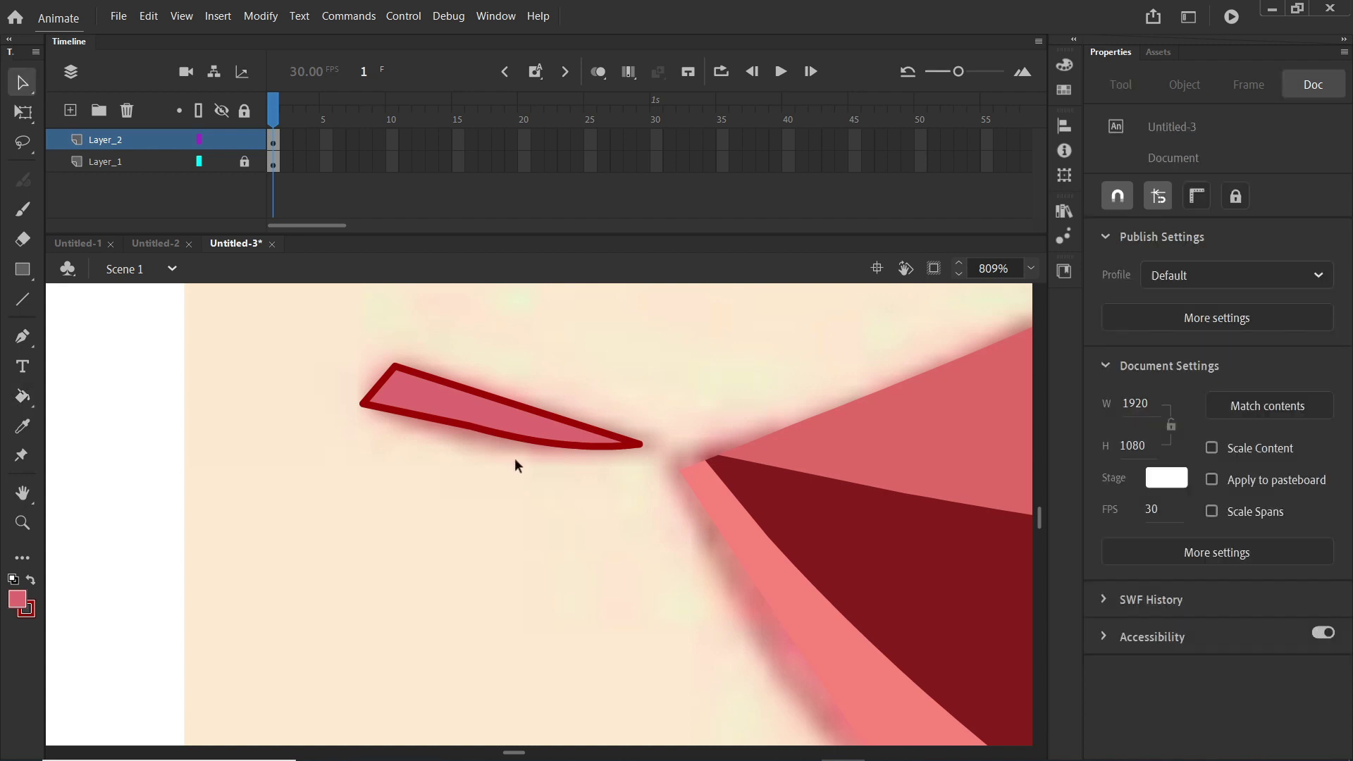
double_click(522, 441)
key(Delete)
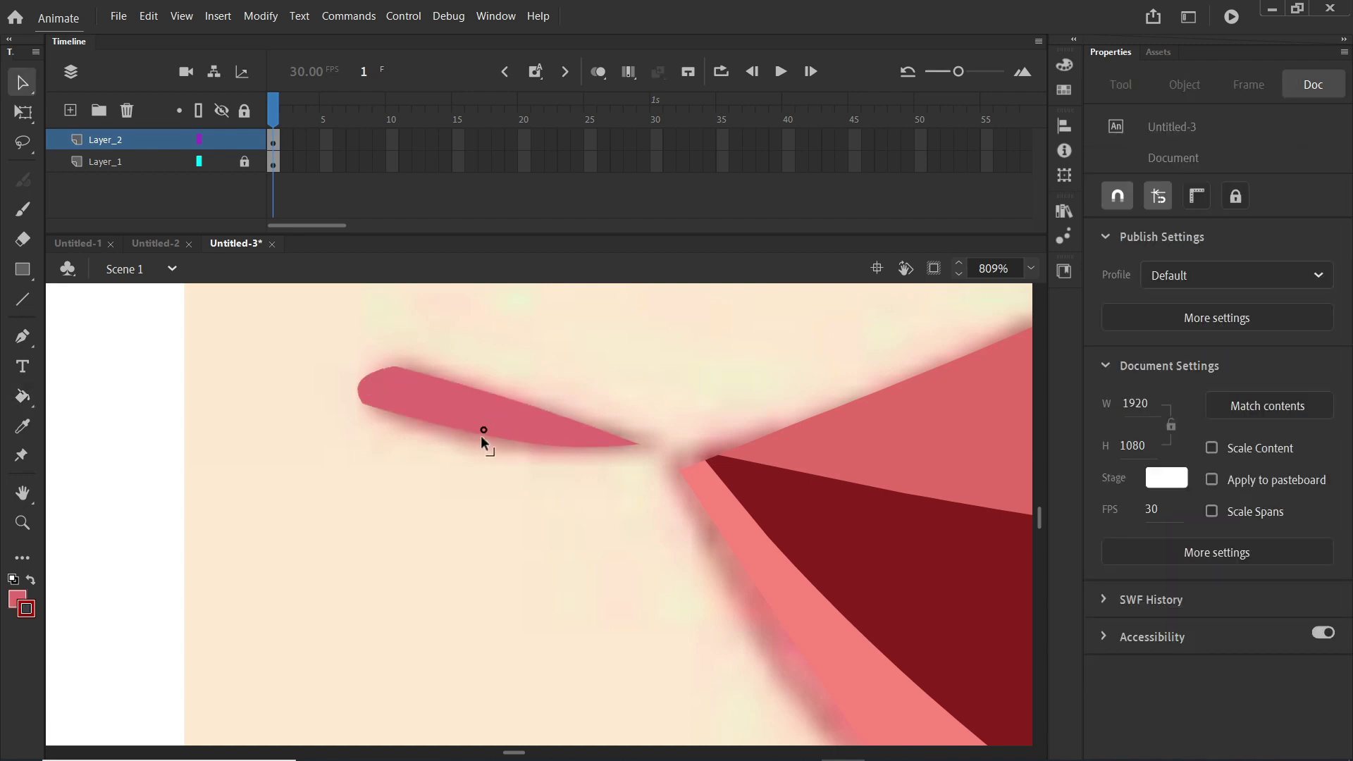
- Outline the small crease beside the open mouth's right corner with the Pen tool as a closed triangle
scroll(473, 425, down, 6)
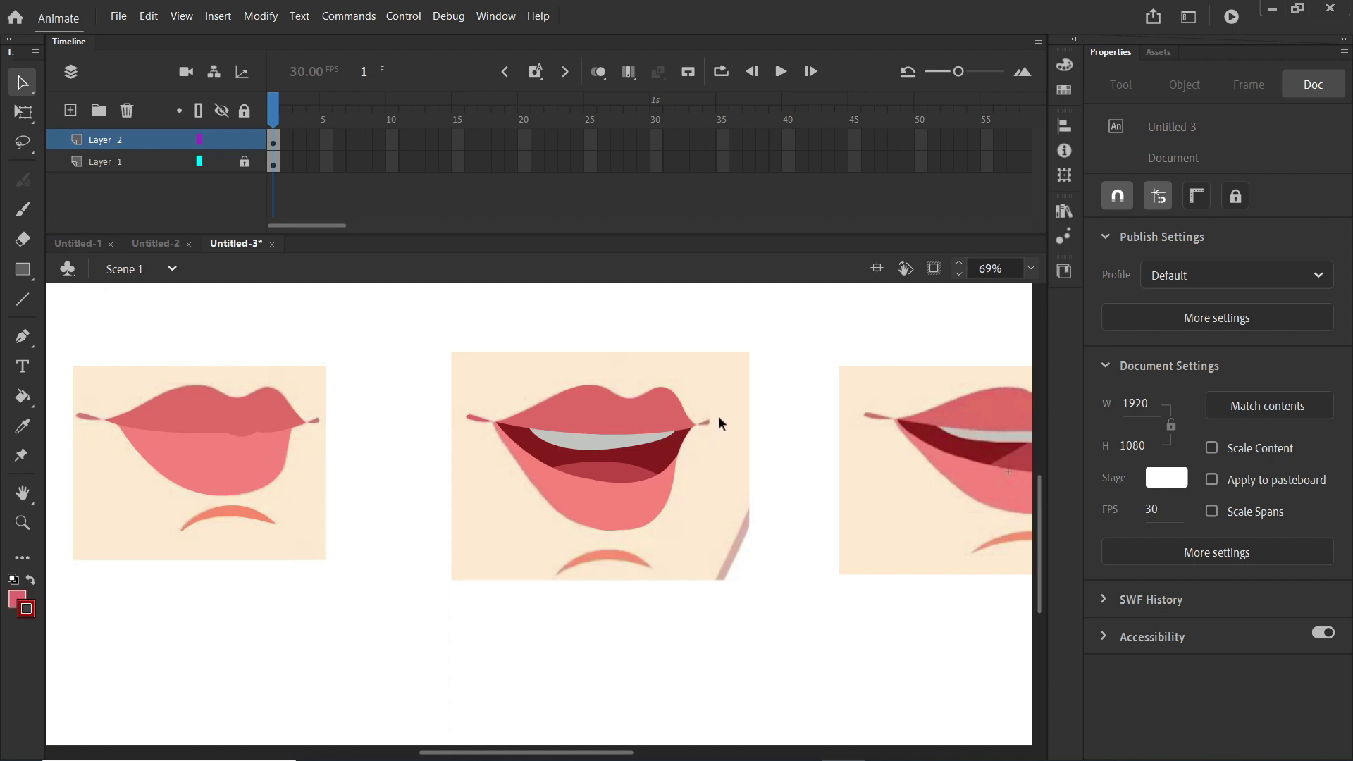
scroll(719, 423, up, 4)
key(p)
click(654, 387)
click(708, 366)
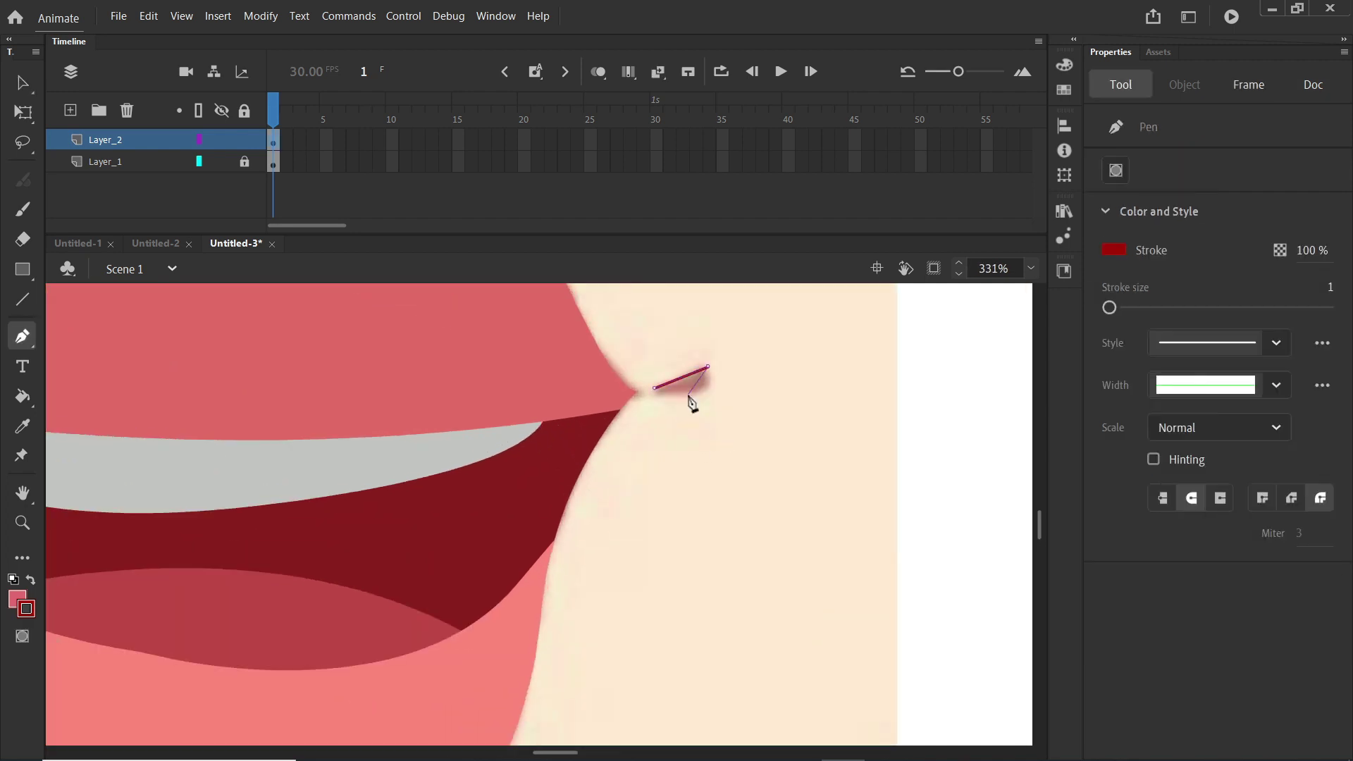
- Fill the right crease with the colour sampled from its reference
key(i)
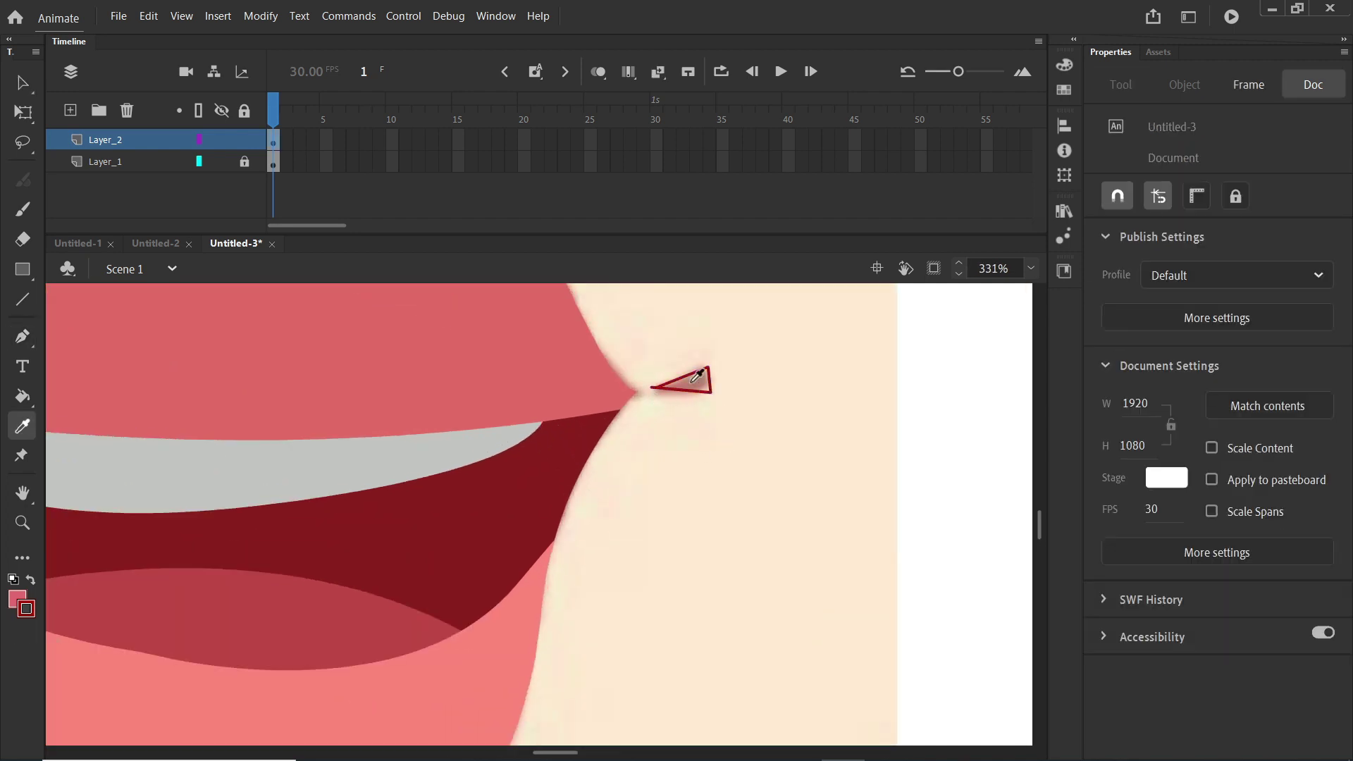
click(698, 381)
click(696, 386)
- Delete the right crease's outline and round its outer end
key(v)
click(711, 383)
double_click(710, 386)
key(Delete)
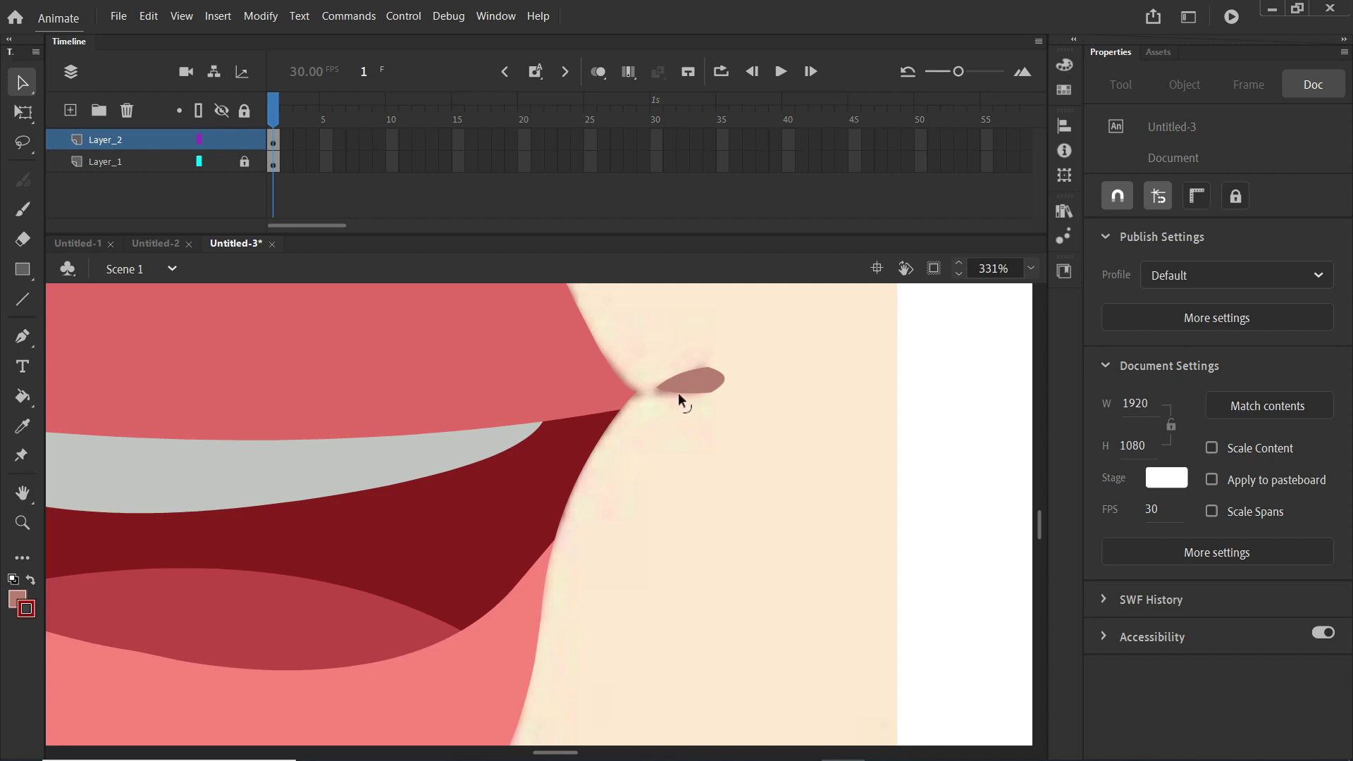
- Trace the curved chin shadow below the open mouth with the Pen tool as a closed crescent
scroll(678, 392, down, 4)
scroll(563, 535, up, 3)
key(p)
click(437, 557)
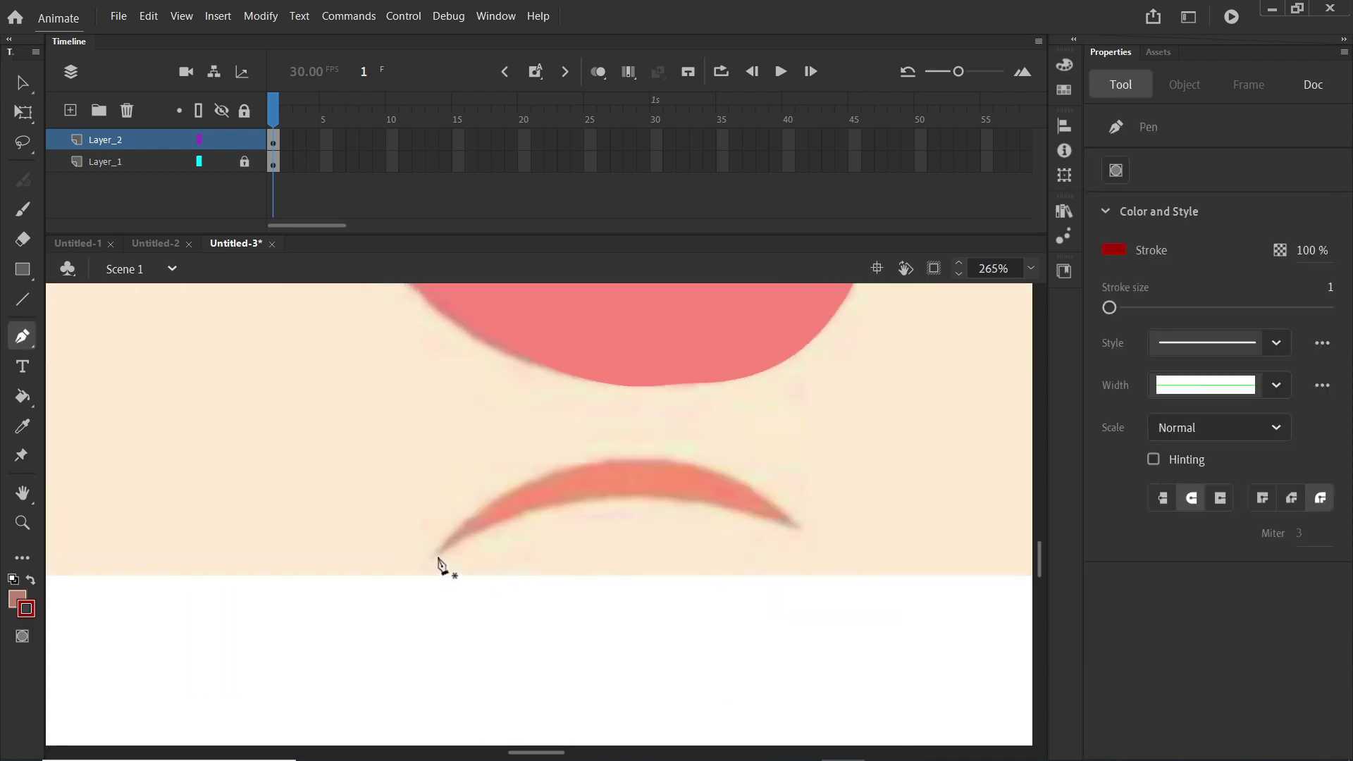
drag(795, 530, 995, 618)
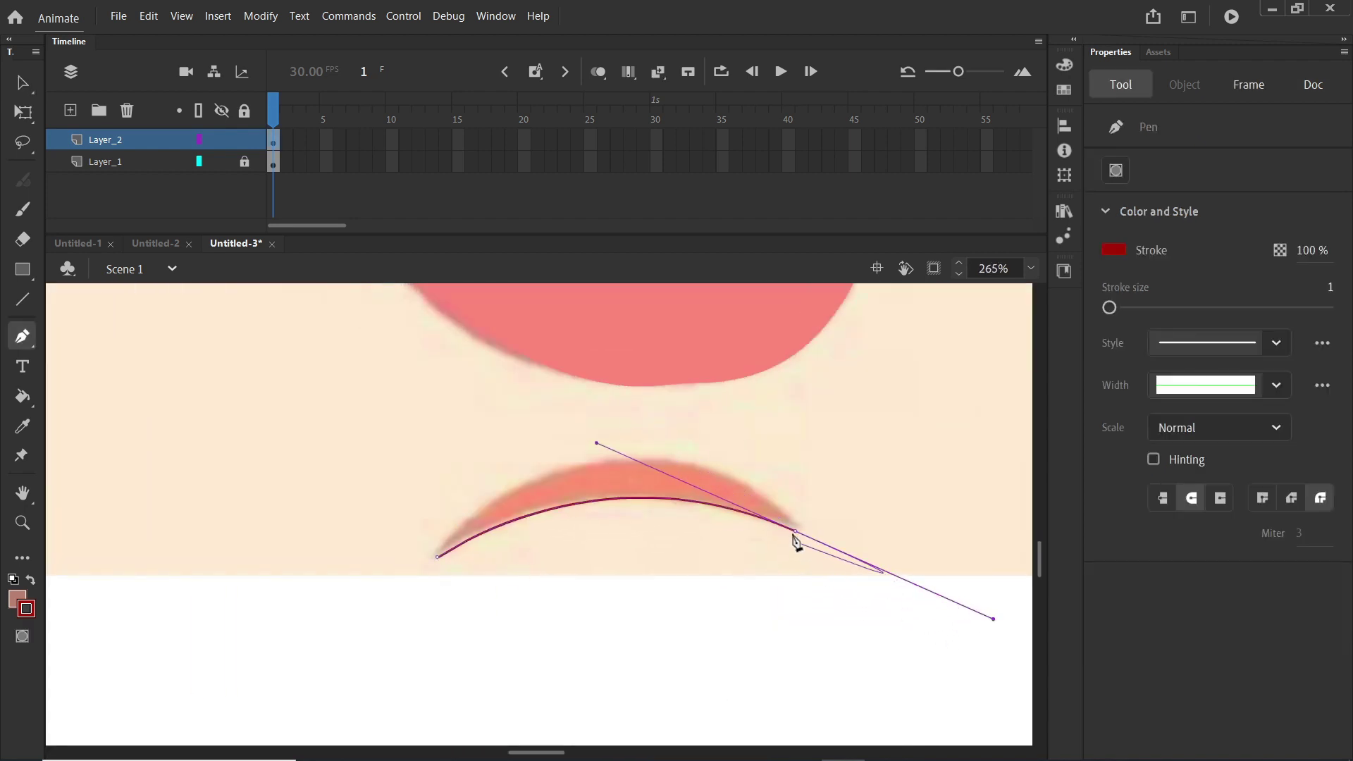
click(795, 530)
drag(601, 465, 479, 494)
click(601, 465)
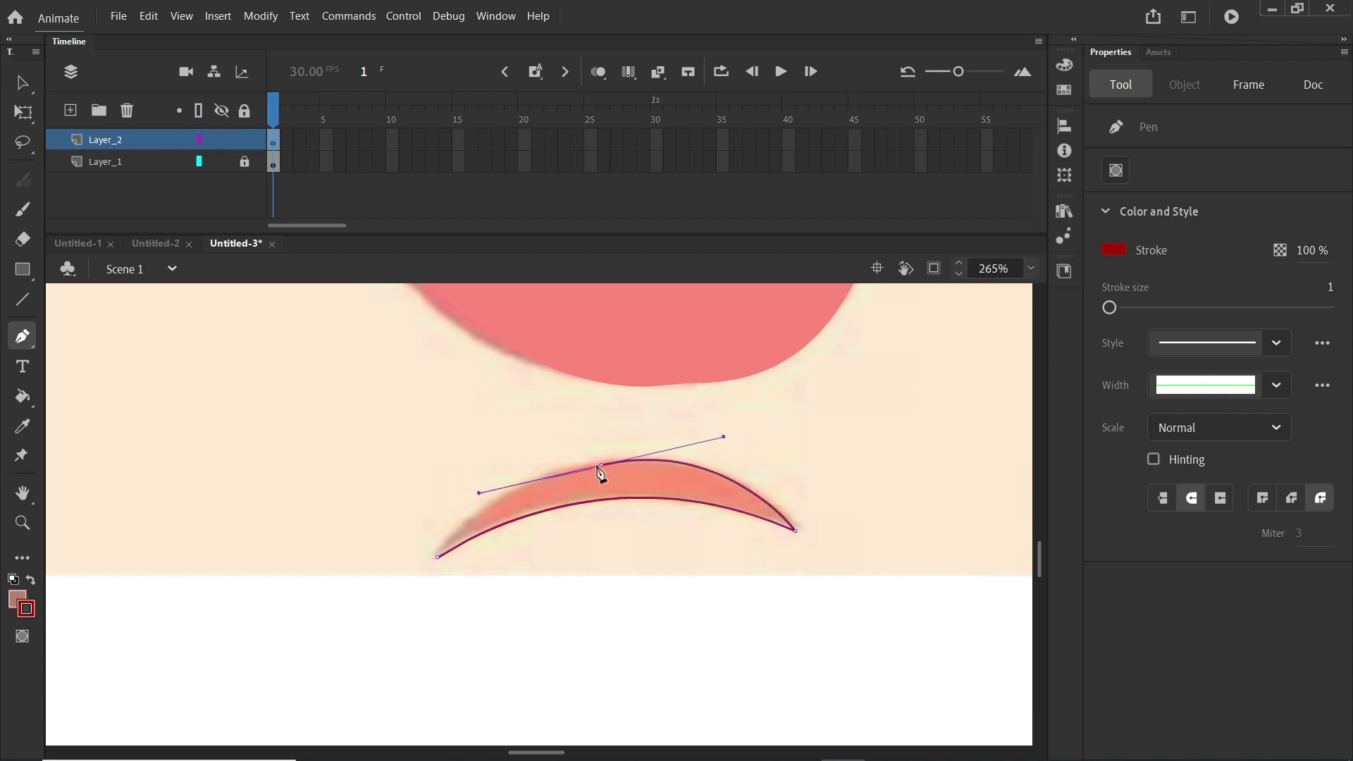
drag(437, 557, 427, 607)
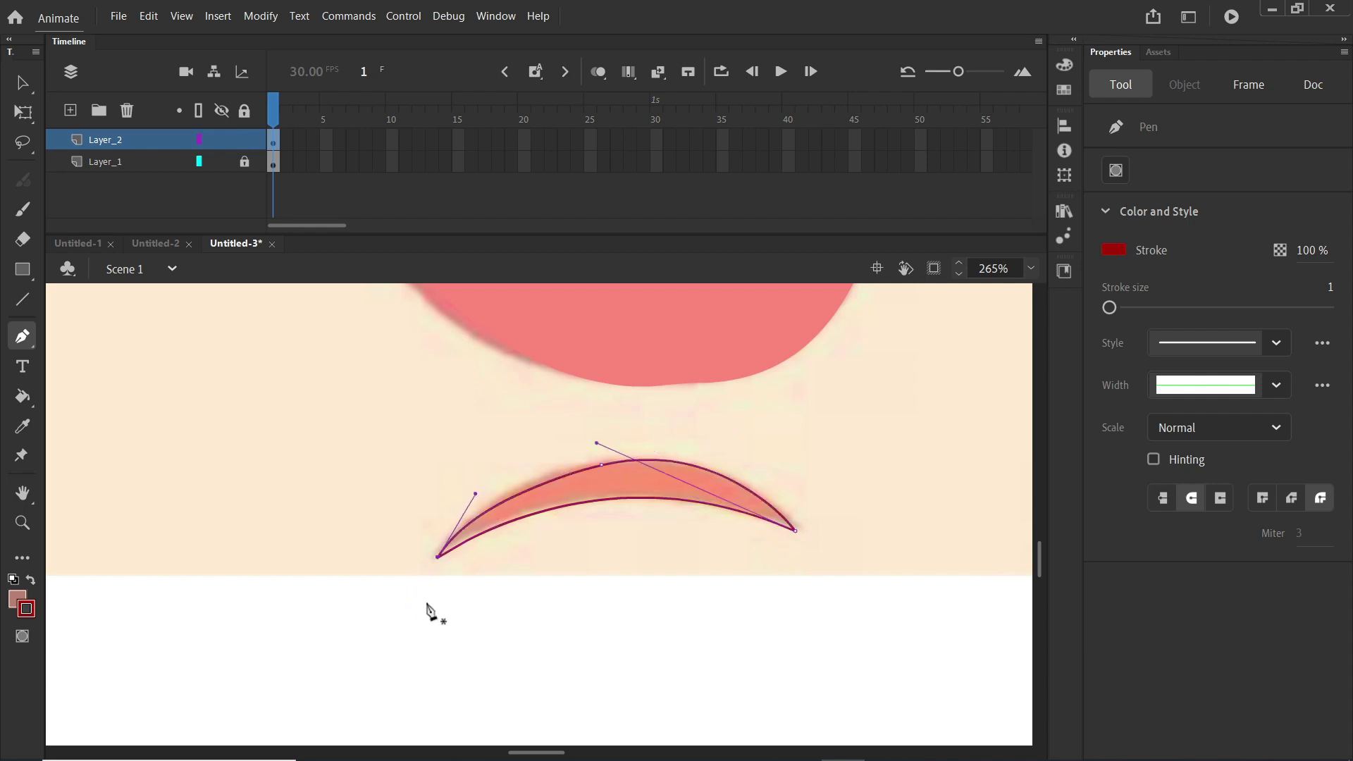
- Fill the chin crescent with the orange sampled from the reference and delete its outline
key(k)
click(578, 493)
key(v)
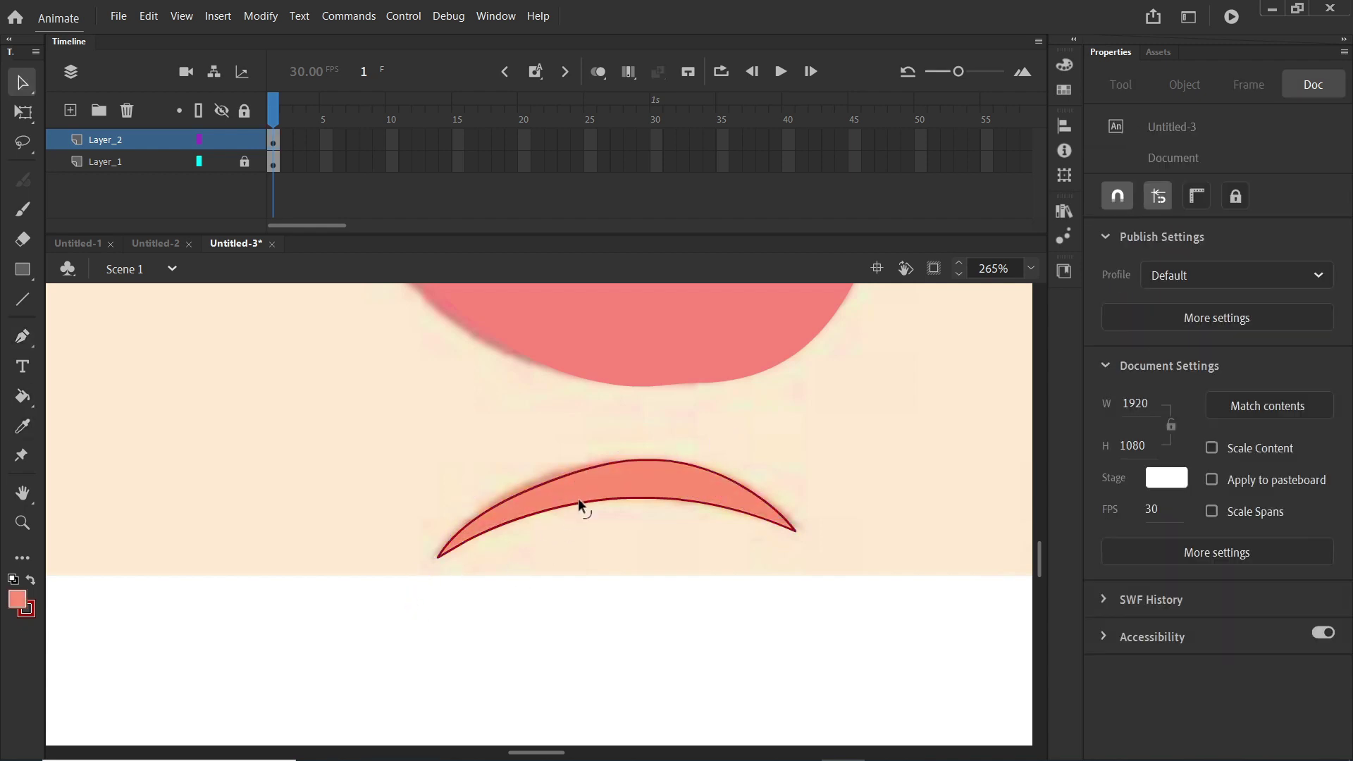
double_click(578, 498)
key(Escape)
- Select all the open mouth's traced shapes, including the creases and chin shadow, and group them
scroll(631, 483, down, 5)
drag(486, 309, 648, 539)
key(ctrl+g)
key(ctrl+z)
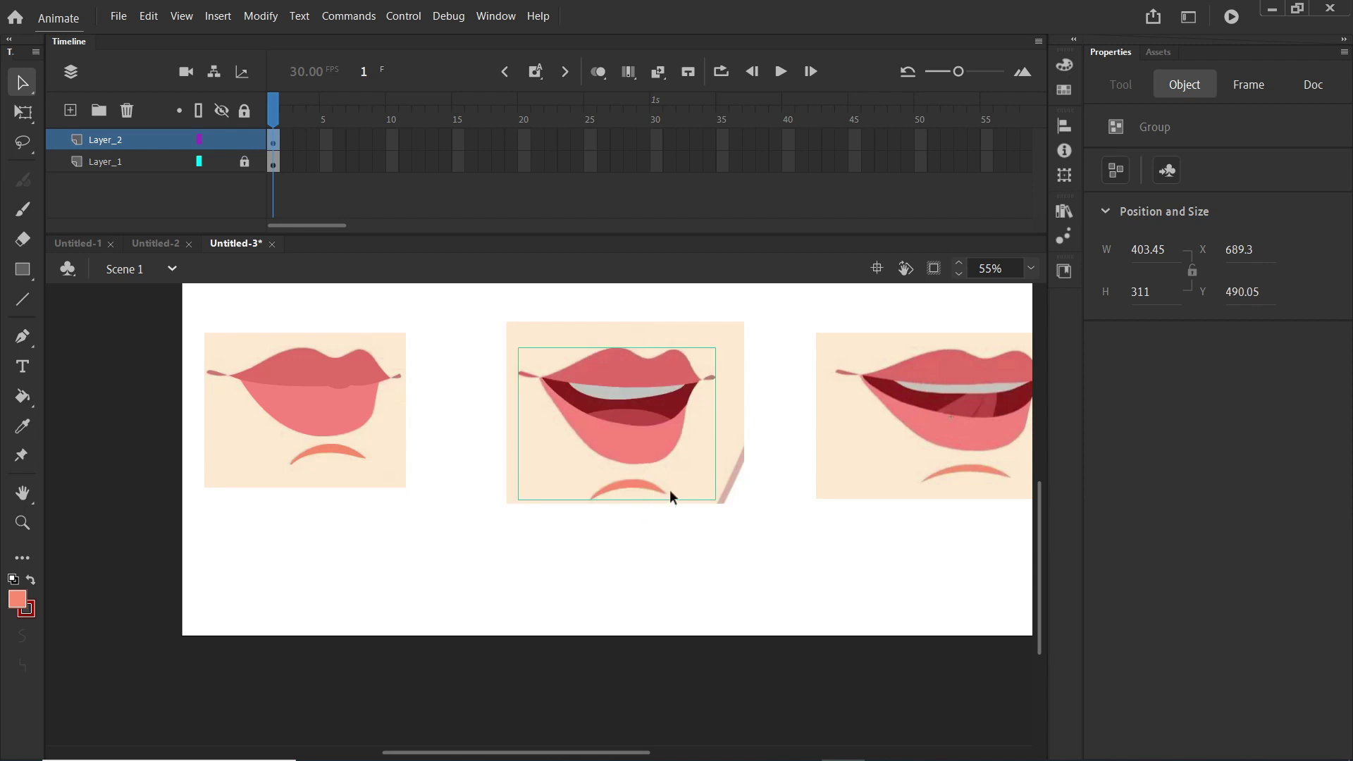
- Start tracing the third mouth's upper lip with the Pen tool, from the left corner along the top edge through the central dip
scroll(669, 489, down, 3)
scroll(643, 454, up, 3)
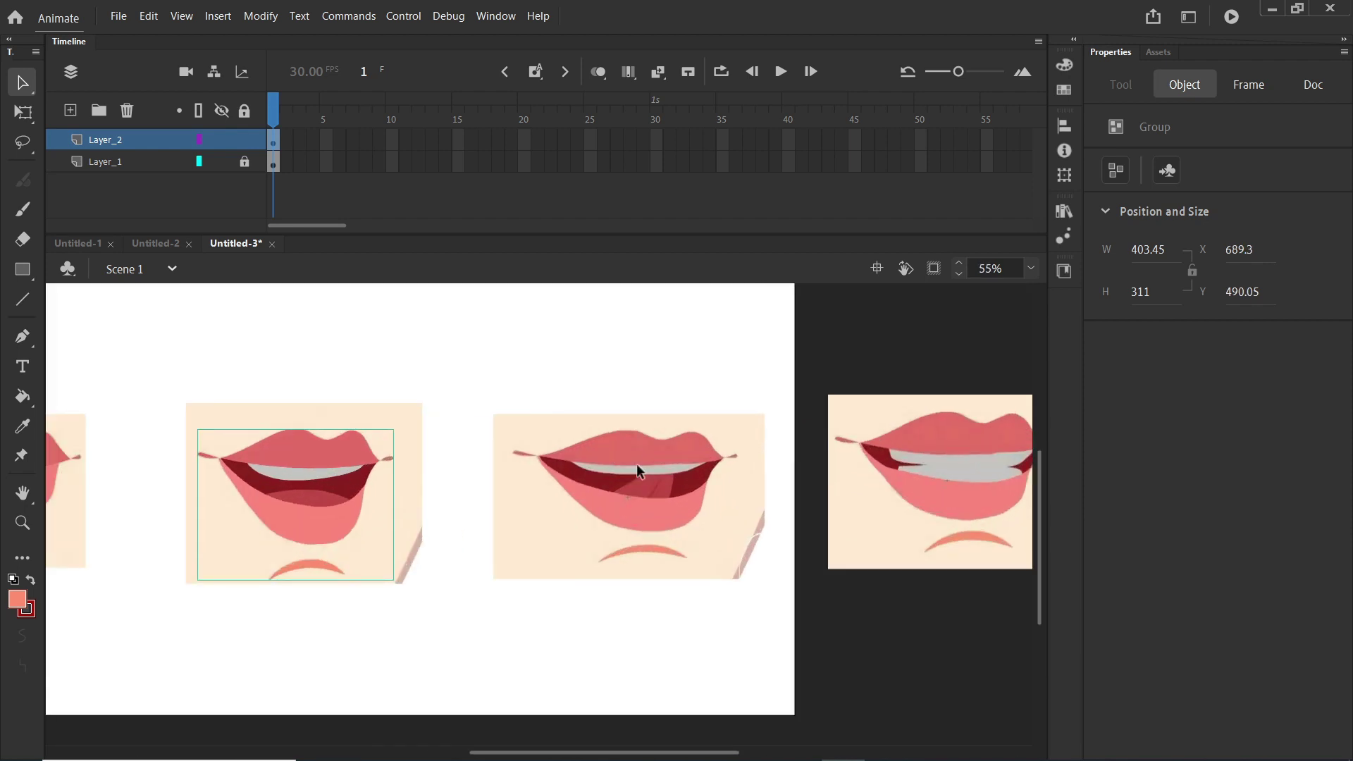
key(p)
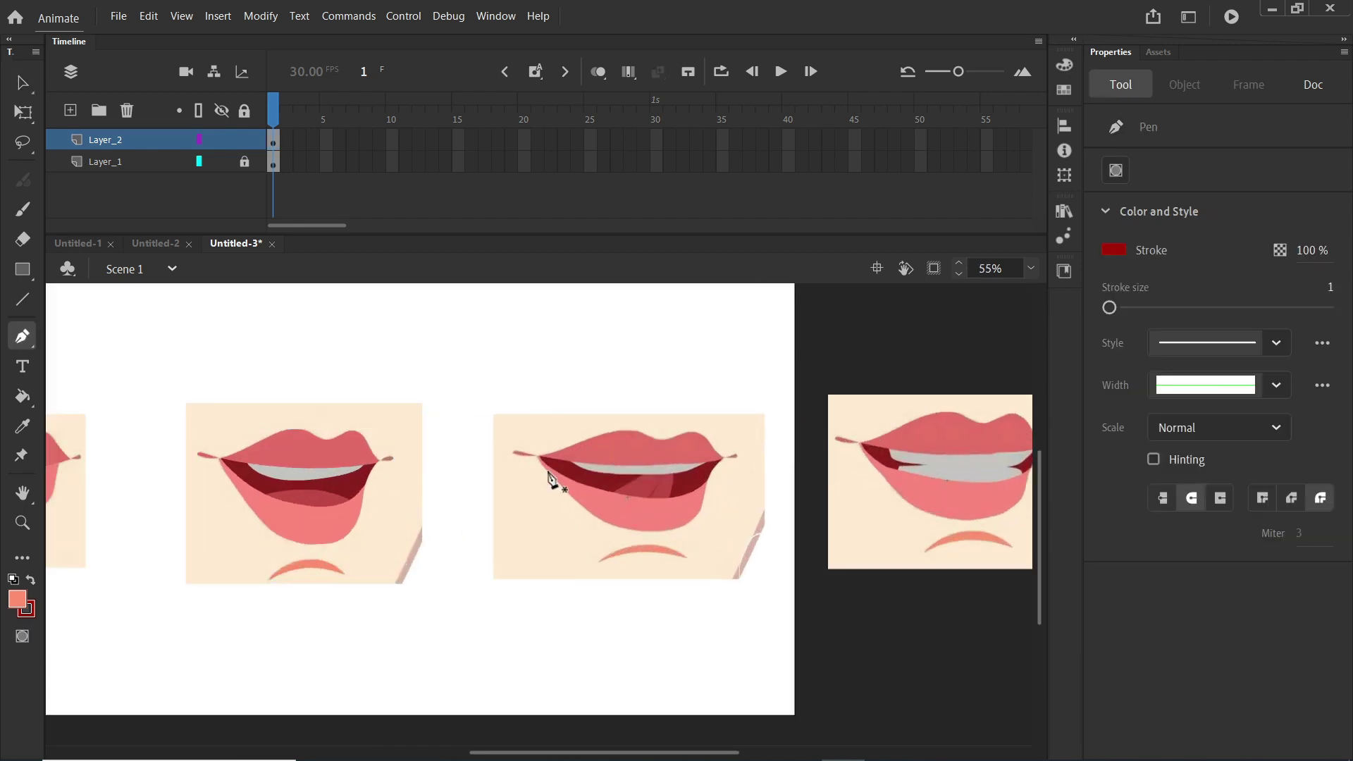
scroll(557, 469, up, 4)
click(508, 440)
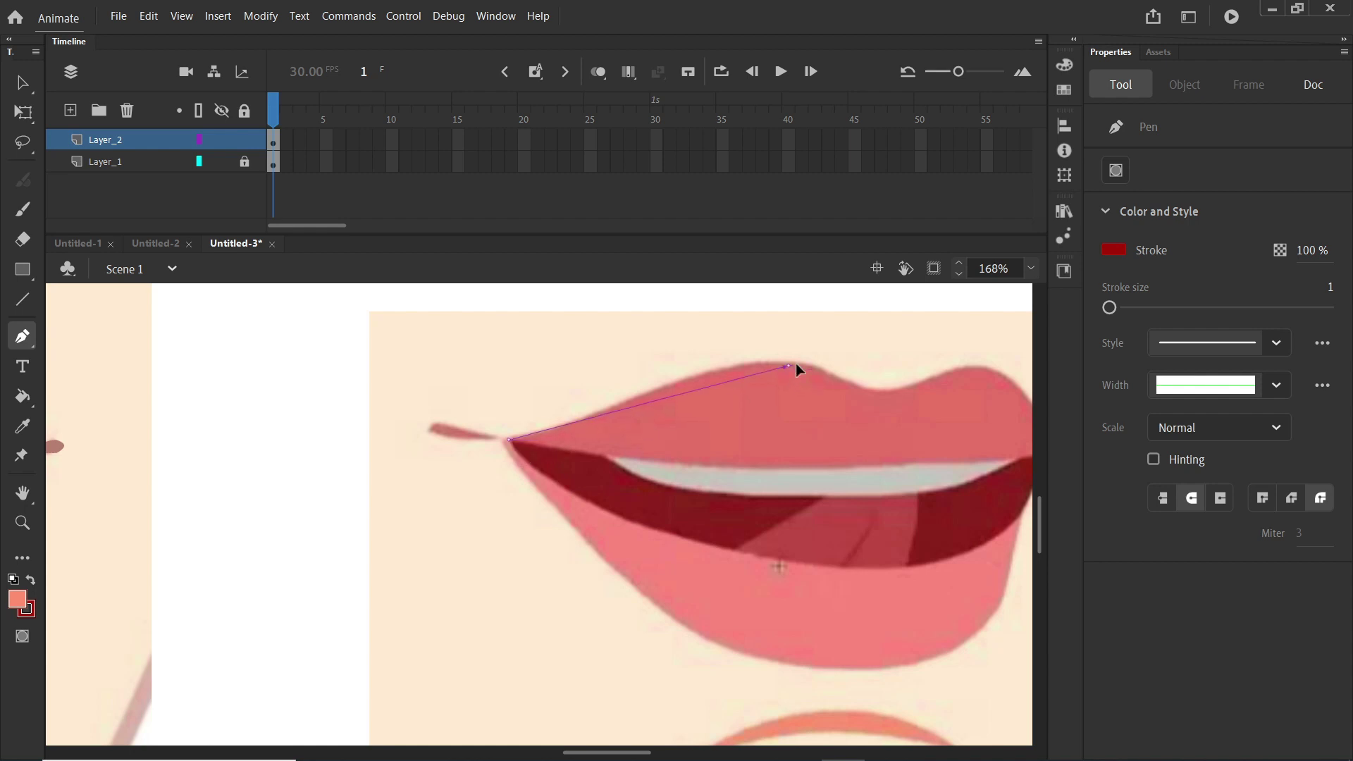
drag(788, 365, 887, 370)
key(ctrl+z)
click(505, 440)
drag(695, 376, 993, 338)
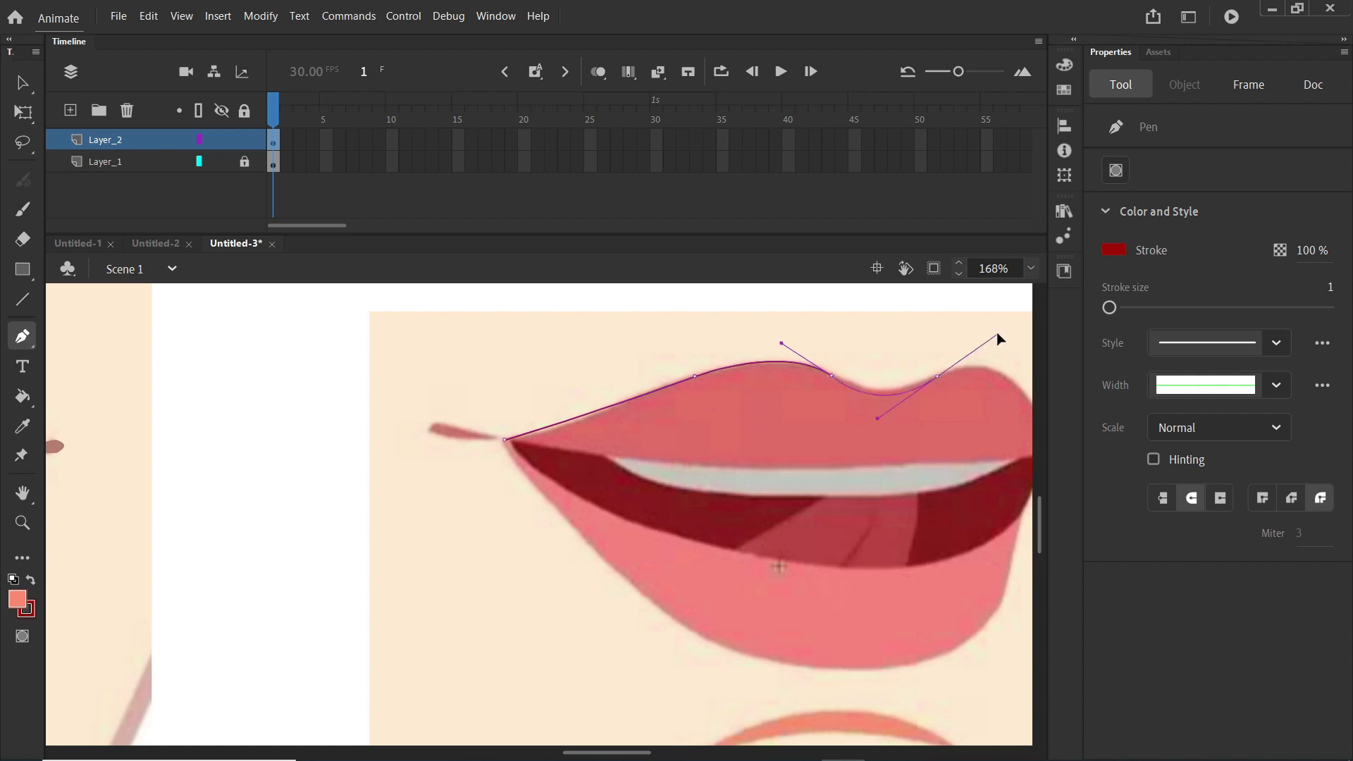
click(937, 375)
- Continue the third mouth's outline over the upper lip's right peak and down to the right corner
scroll(930, 422, down, 2)
scroll(985, 432, up, 1)
drag(993, 411, 1028, 476)
click(994, 415)
scroll(604, 589, up, 4)
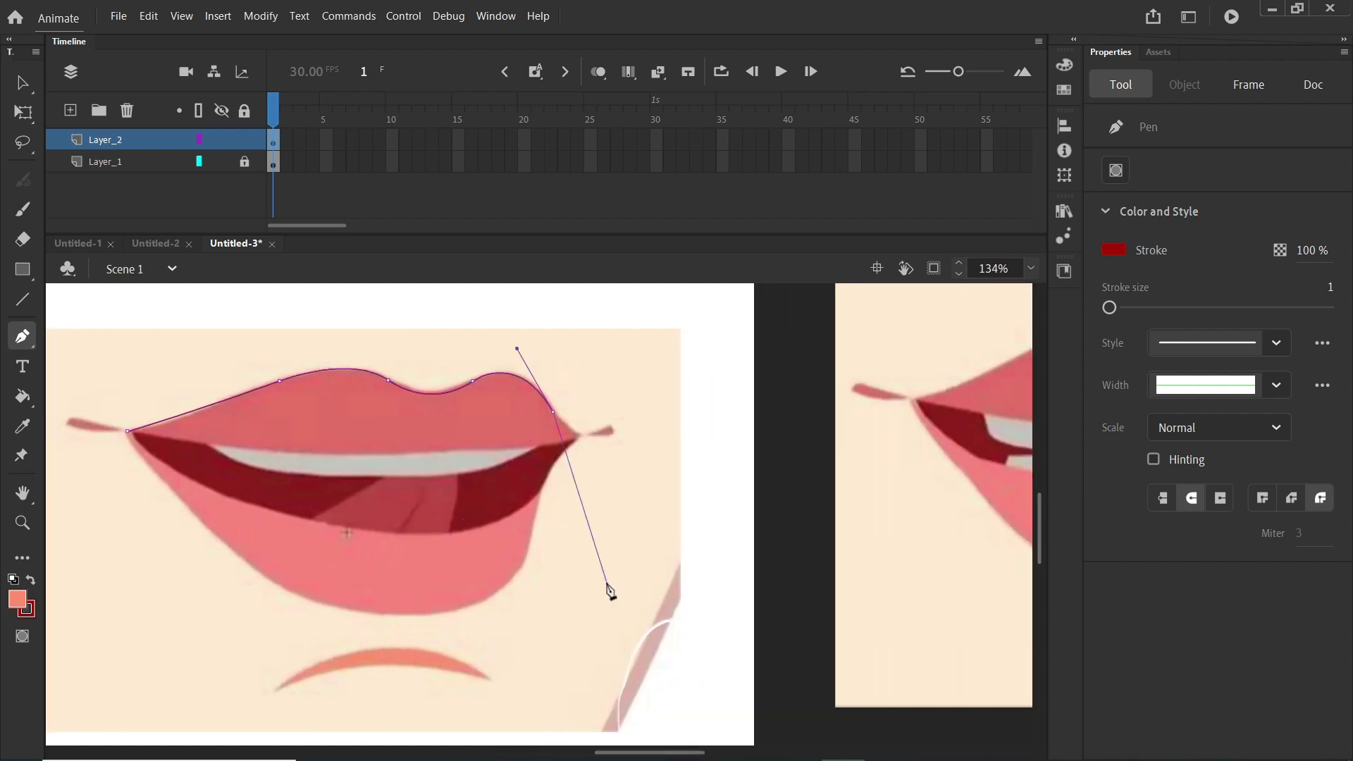
click(568, 434)
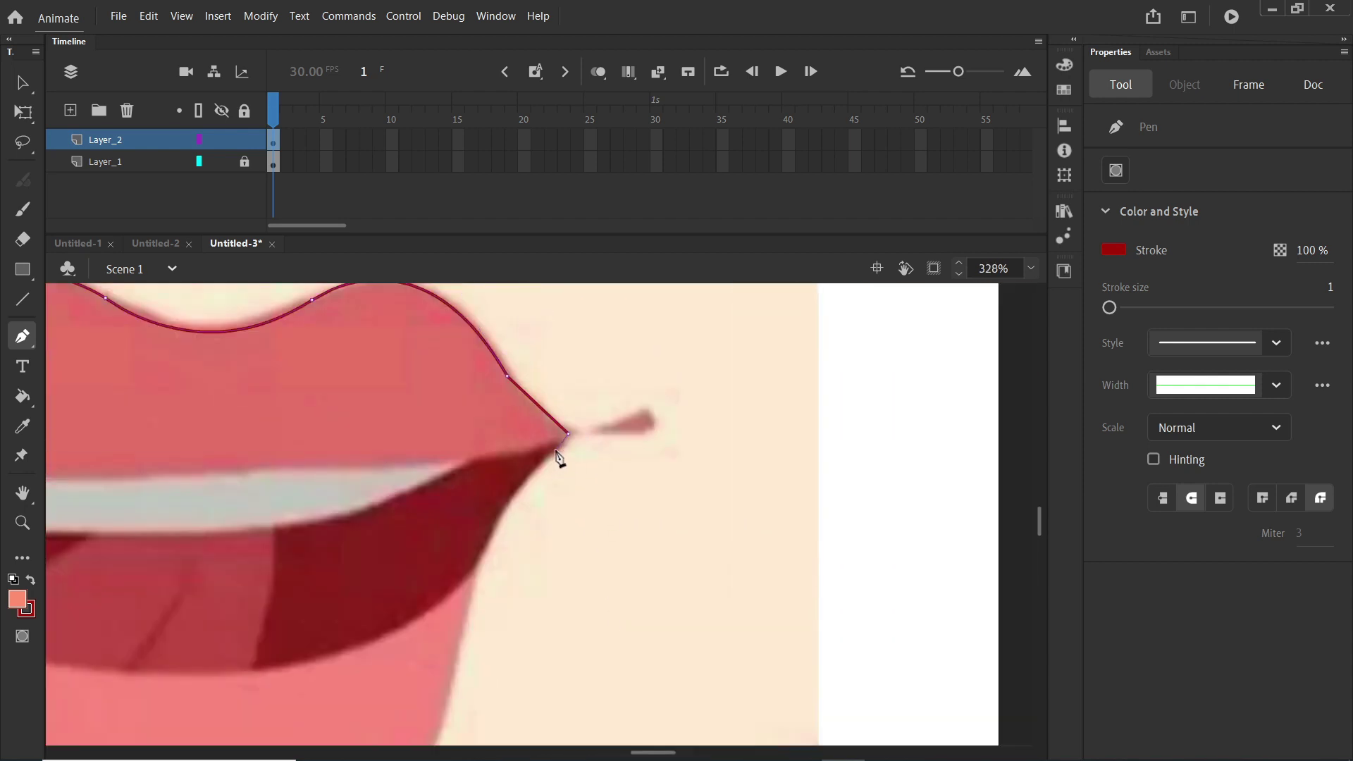
- Continue the outline from the right corner down the lower lip's right side to its lowest point
scroll(558, 459, down, 3)
drag(505, 562, 501, 635)
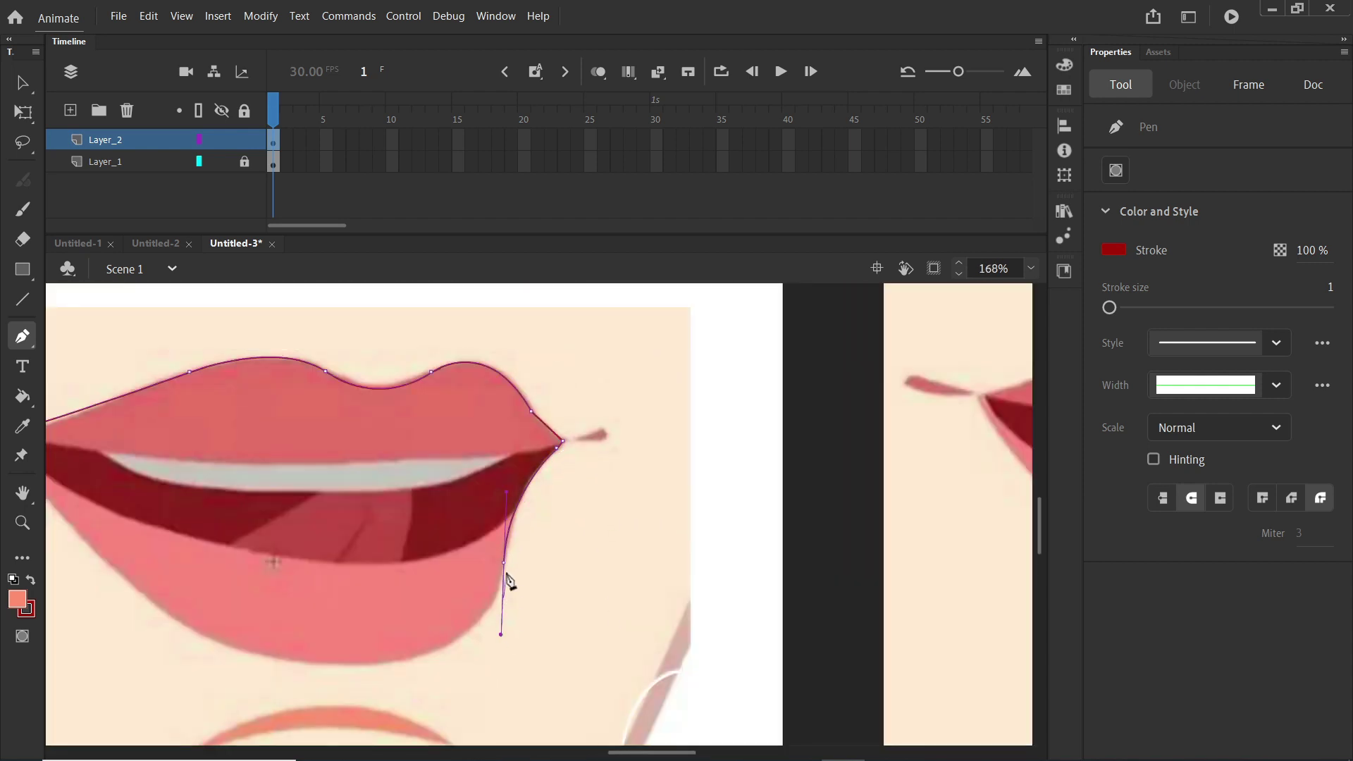
scroll(514, 568, up, 2)
drag(381, 621, 231, 628)
click(382, 621)
scroll(383, 623, down, 4)
scroll(256, 581, up, 2)
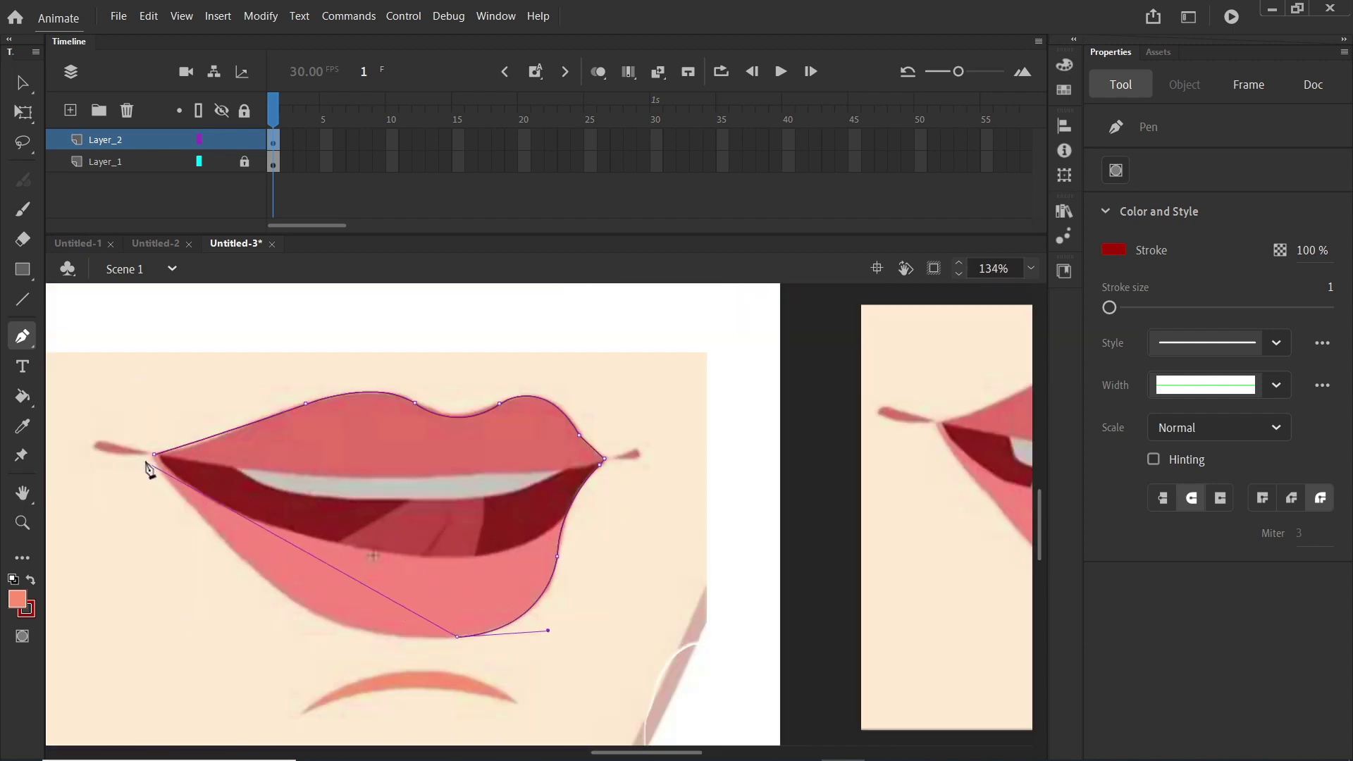
- Trace the lower lip's left underside up to the left corner to close the third mouth's outer outline
drag(151, 458, 64, 290)
key(ctrl+z)
scroll(458, 639, up, 2)
click(459, 639)
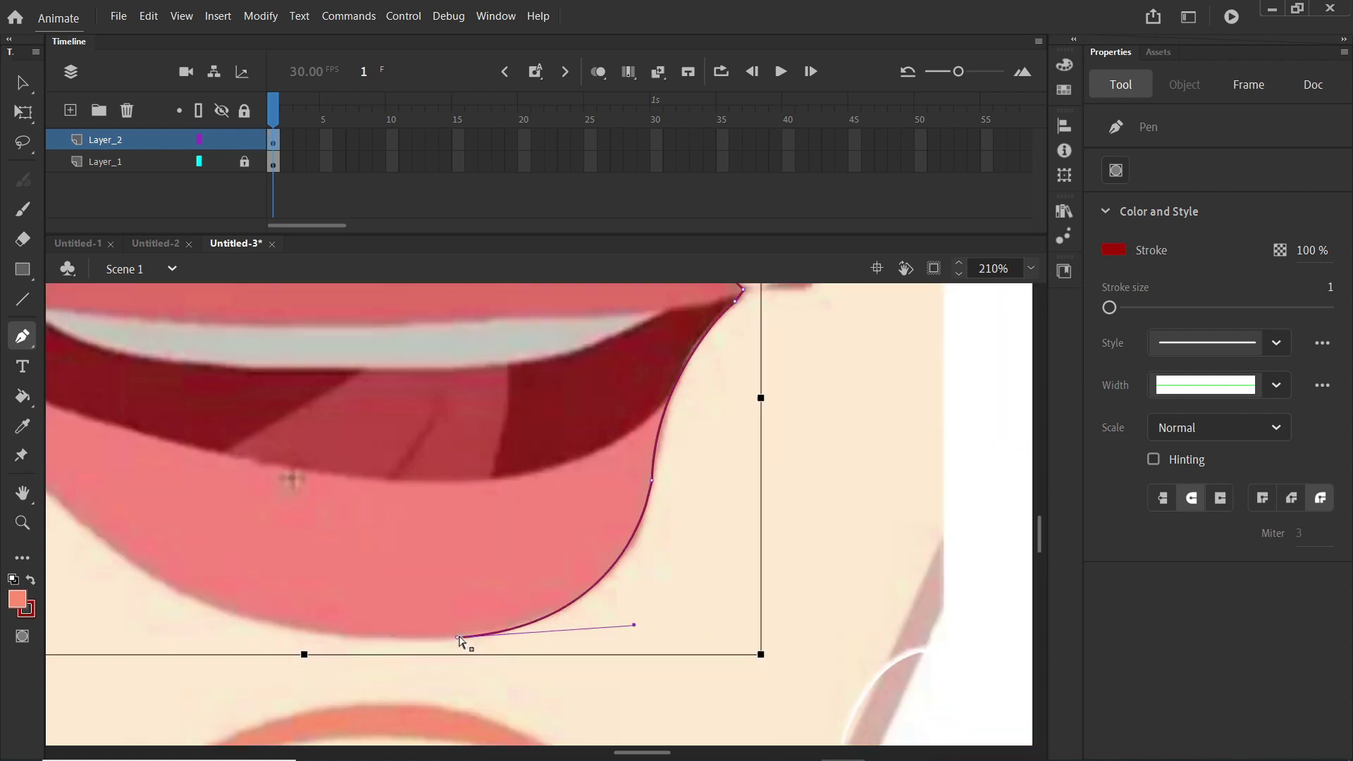
scroll(462, 640, up, 2)
drag(118, 582, 53, 525)
scroll(243, 562, down, 5)
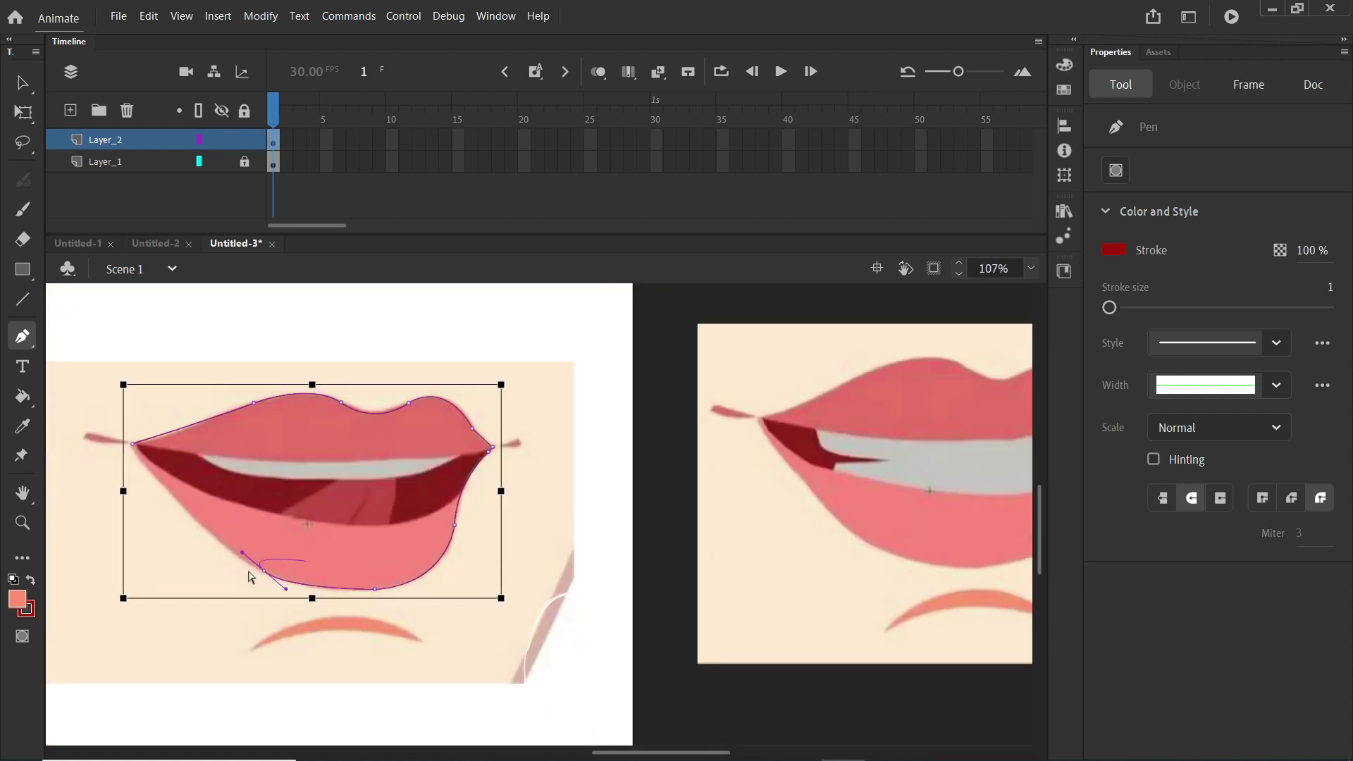
scroll(275, 592, up, 1)
drag(104, 412, 88, 354)
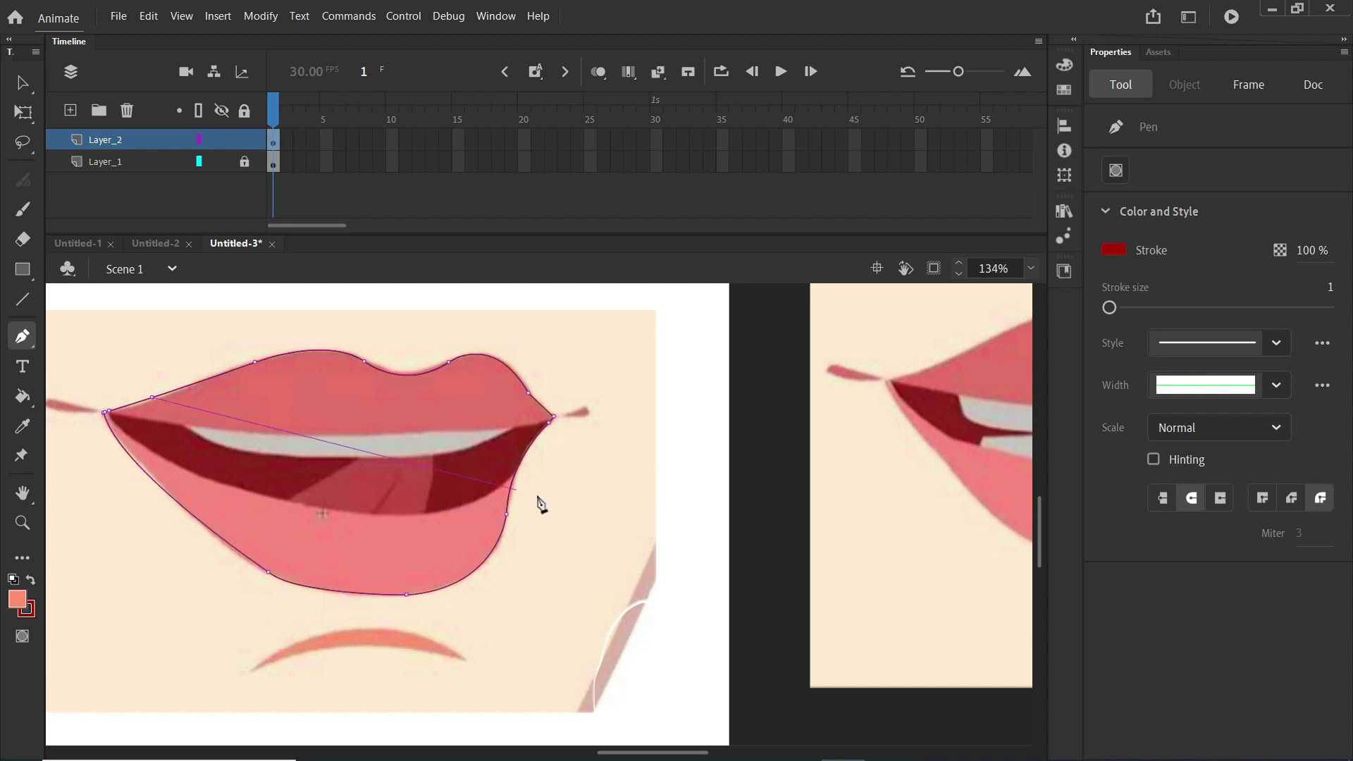
- Trace the lower lip's inner edge from the left mouth corner to the outline's right side
scroll(166, 435, up, 3)
click(57, 395)
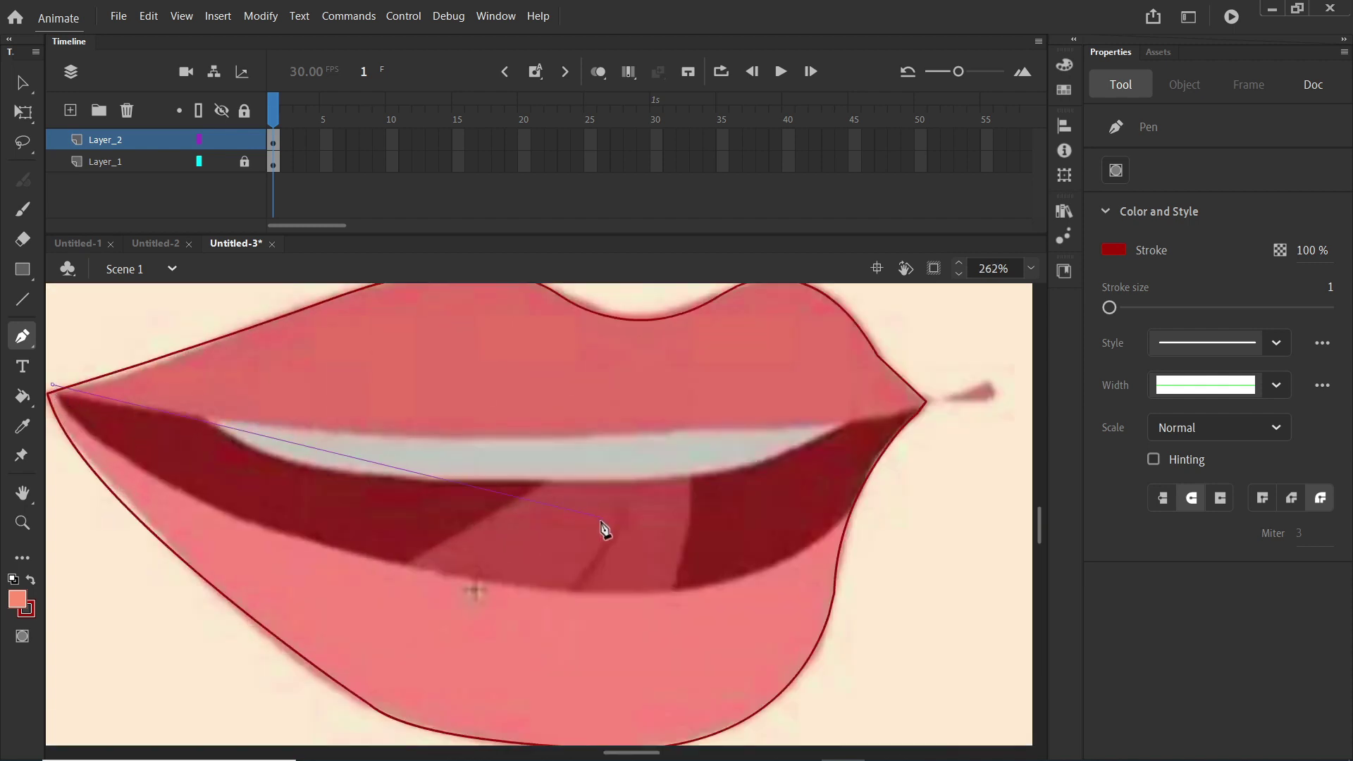
click(571, 600)
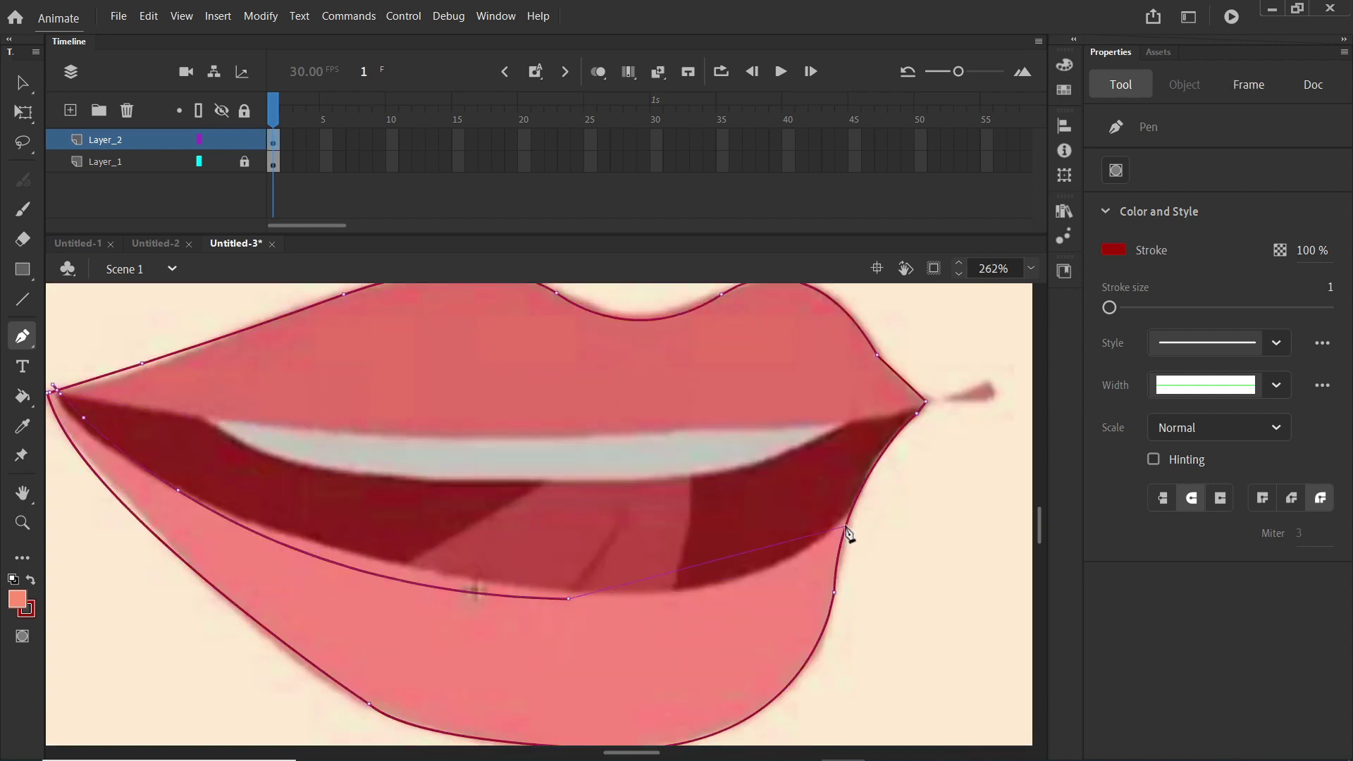
drag(904, 484, 925, 414)
scroll(842, 522, up, 5)
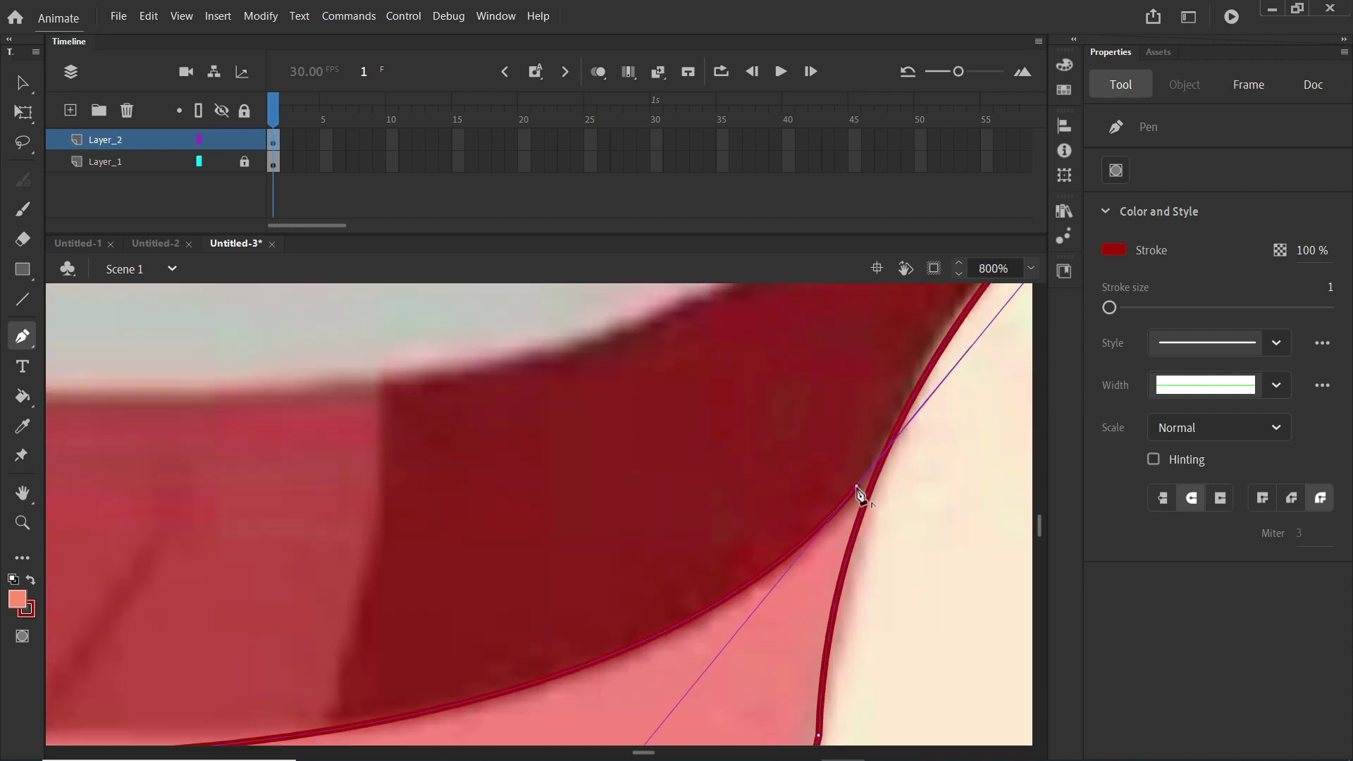
click(856, 486)
click(881, 462)
- Trace the upper lip's bottom edge as a curve from the left mouth corner to the right corner
scroll(507, 529, down, 7)
scroll(255, 468, up, 2)
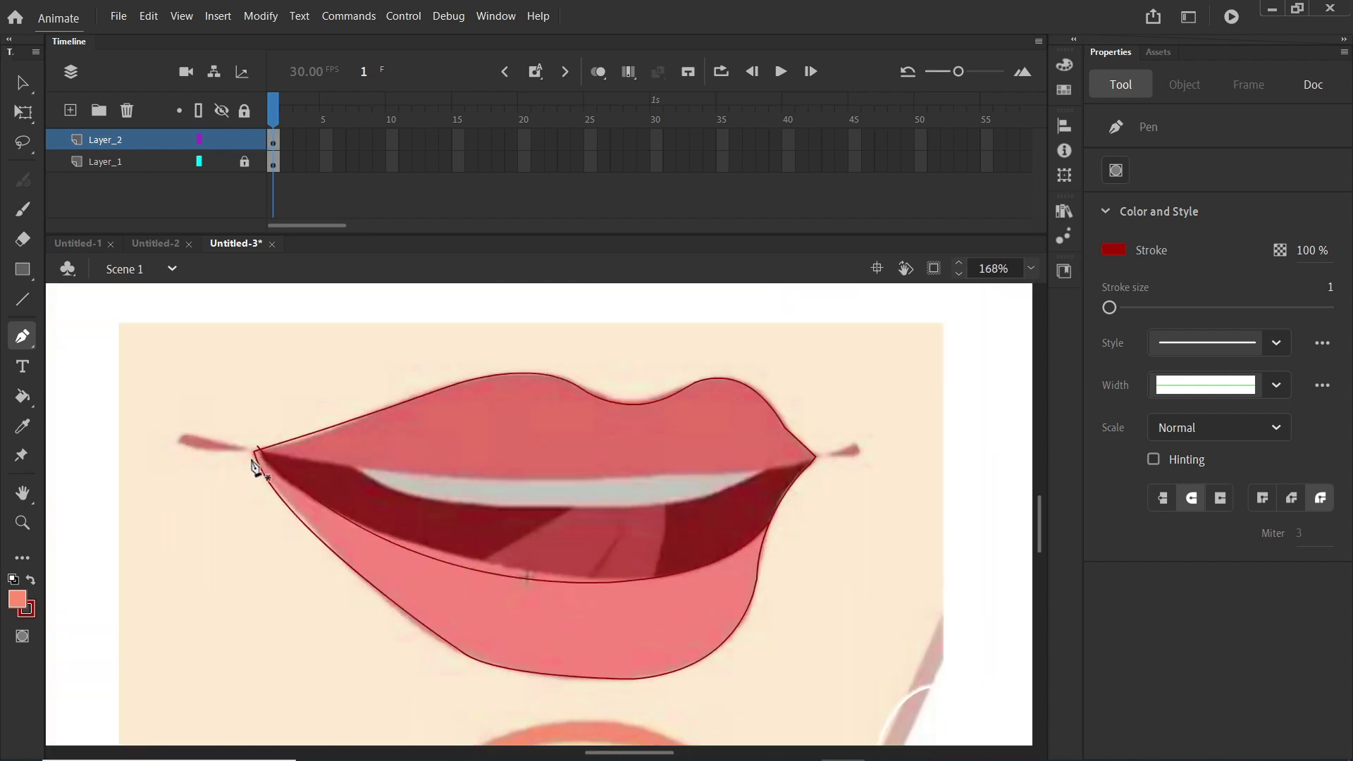
click(259, 447)
drag(624, 478, 852, 451)
click(816, 457)
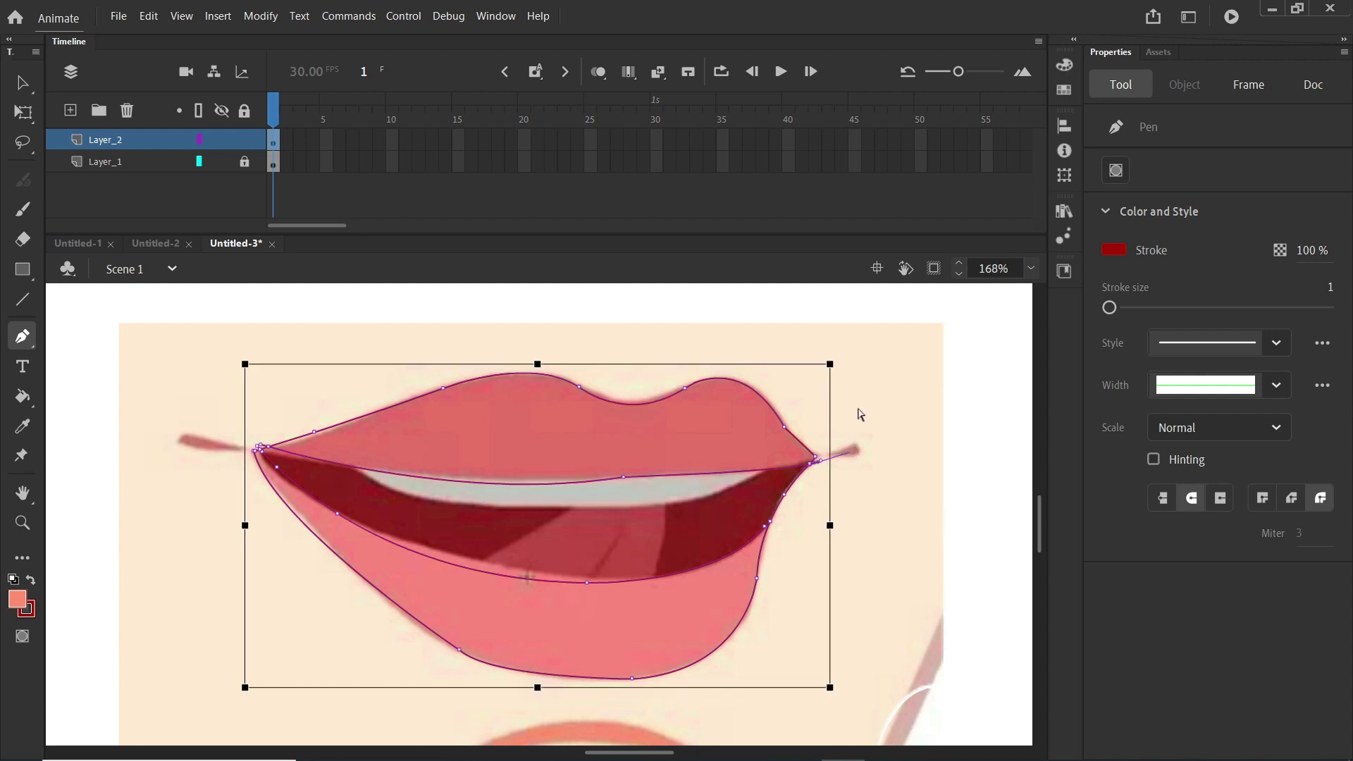
ctrl+click(857, 412)
- Fill the third mouth's upper and lower lips with the reds sampled from the reference
key(i)
click(567, 448)
click(567, 448)
key(i)
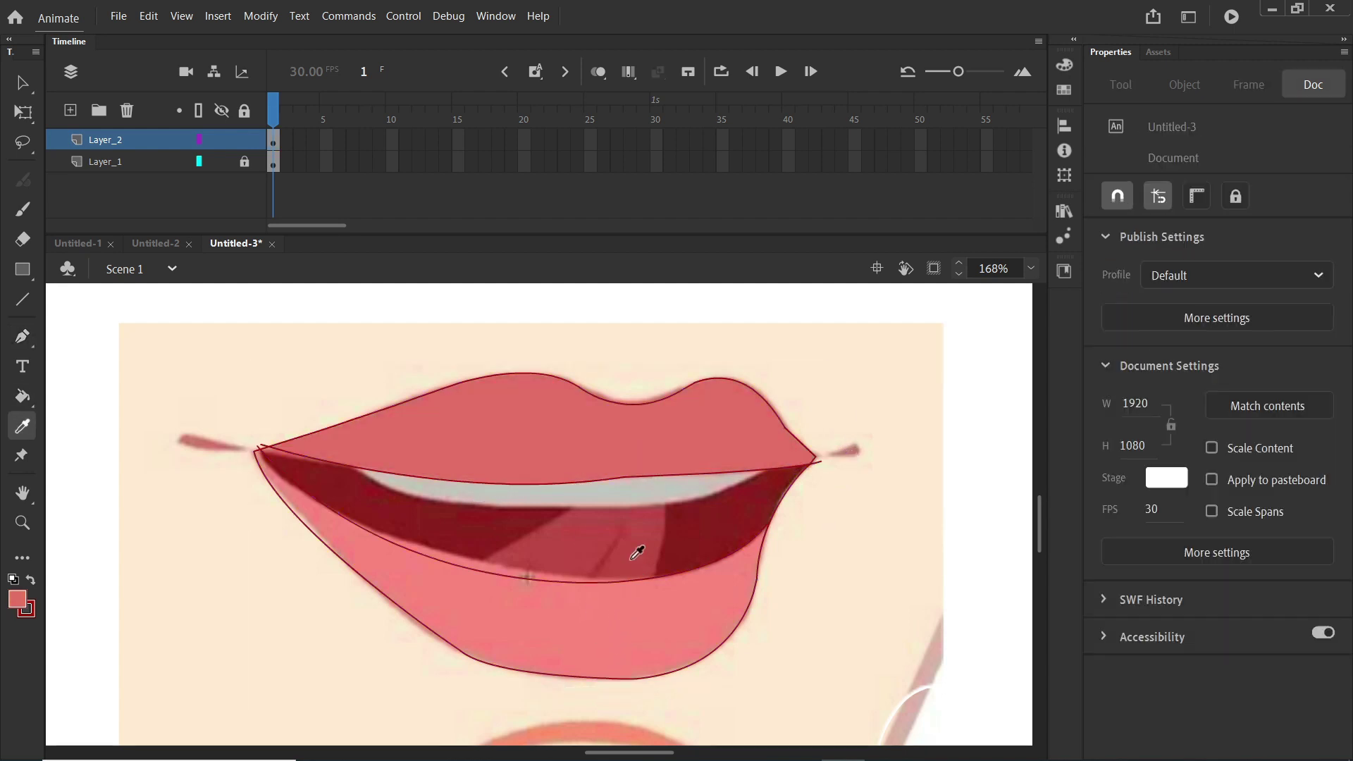
click(633, 617)
click(633, 618)
- Trace the lower edge of the upper teeth as a curve starting and ending on the upper lip's bottom edge
key(p)
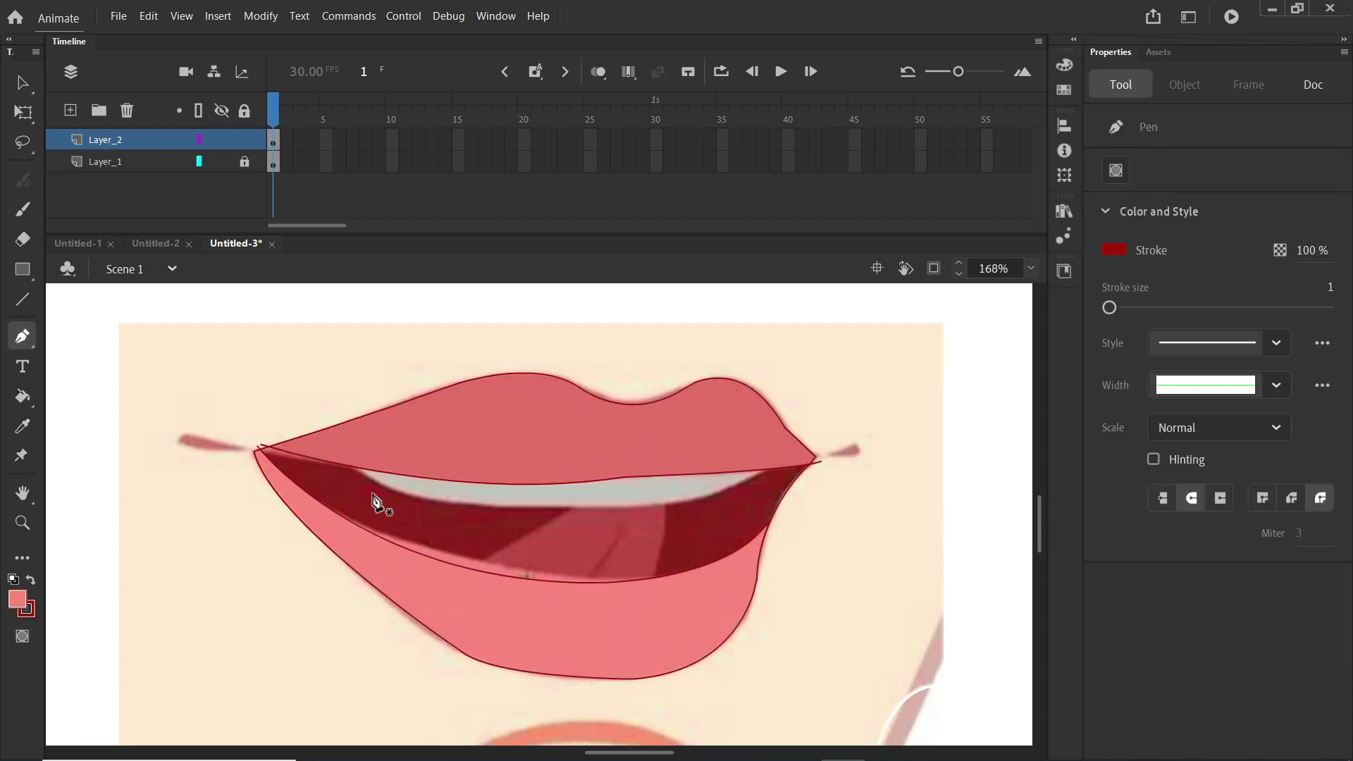
click(363, 466)
click(384, 487)
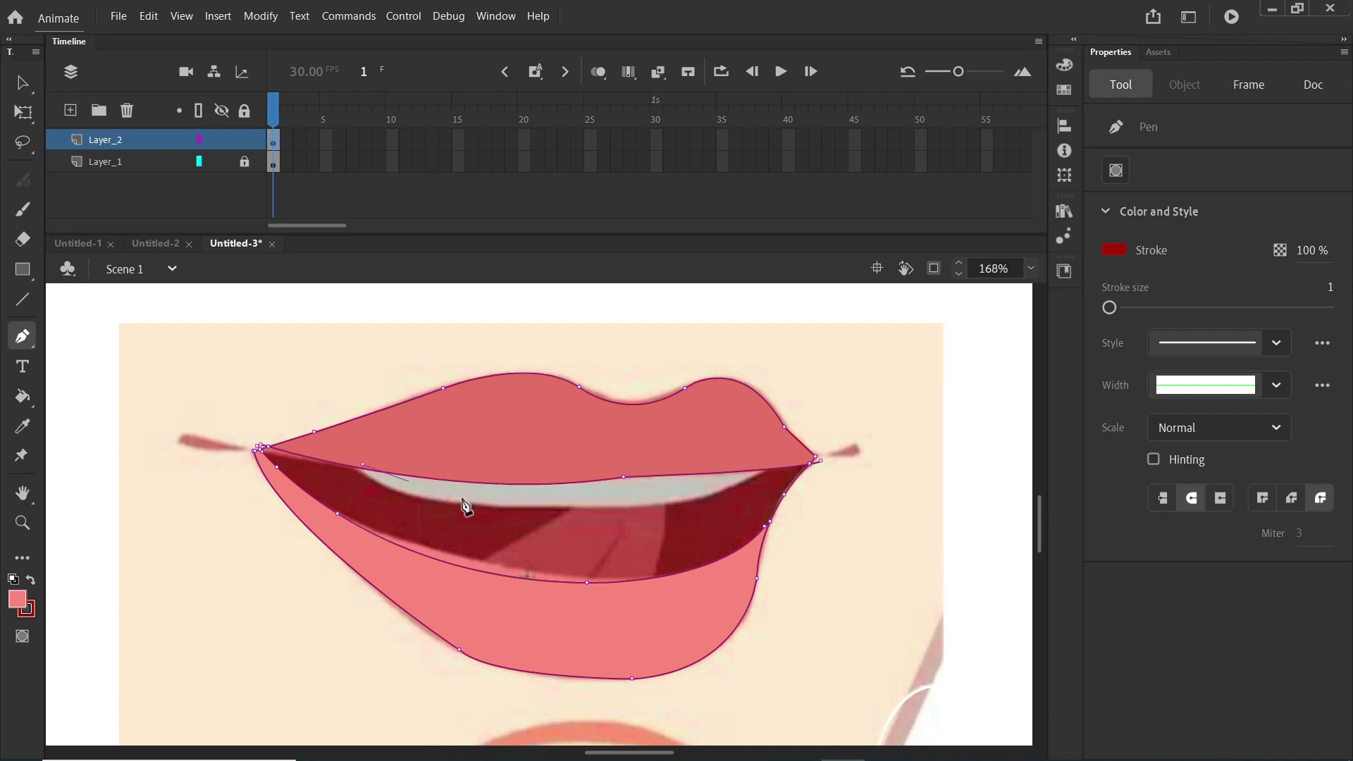
click(572, 510)
drag(762, 471, 809, 440)
ctrl+click(674, 560)
- Trace the tongue's slanted left edge and bent right edge between the teeth and the lower lip
scroll(494, 585, up, 2)
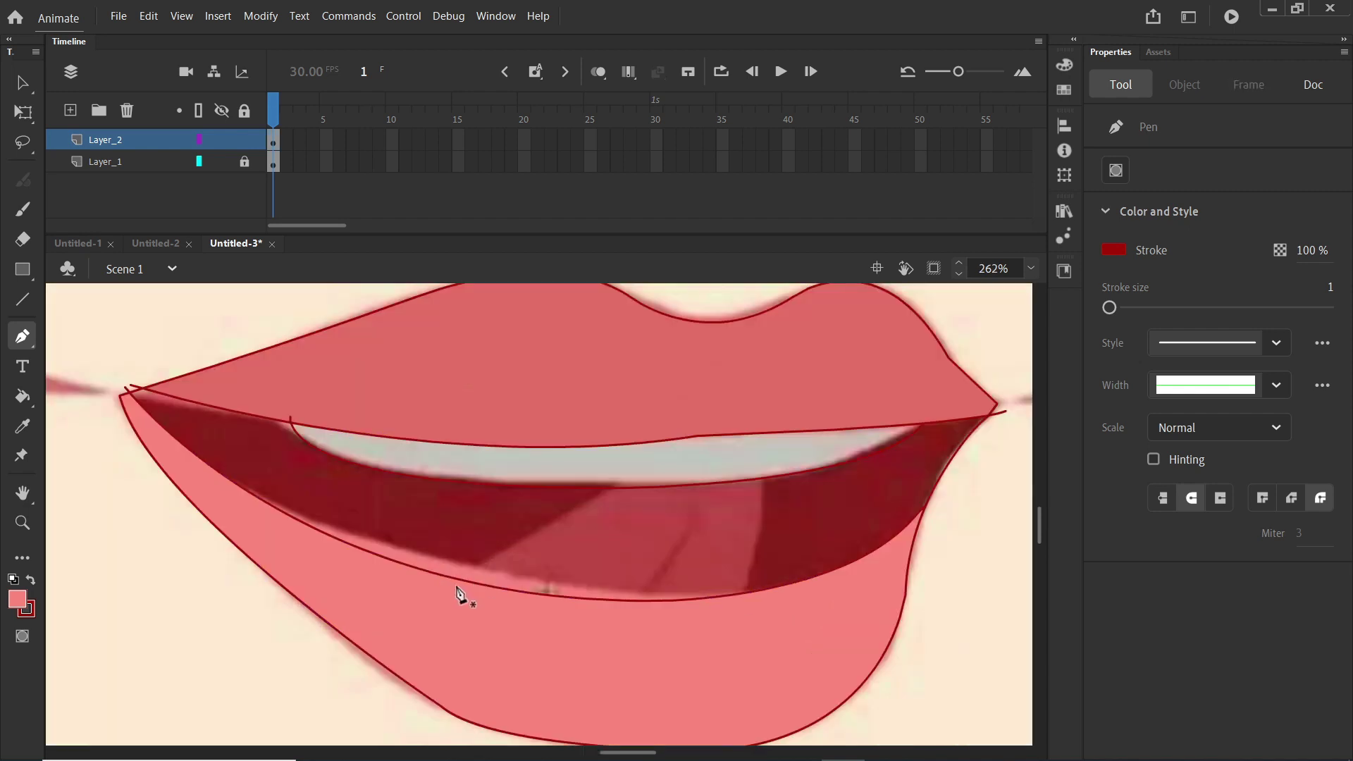
double_click(631, 474)
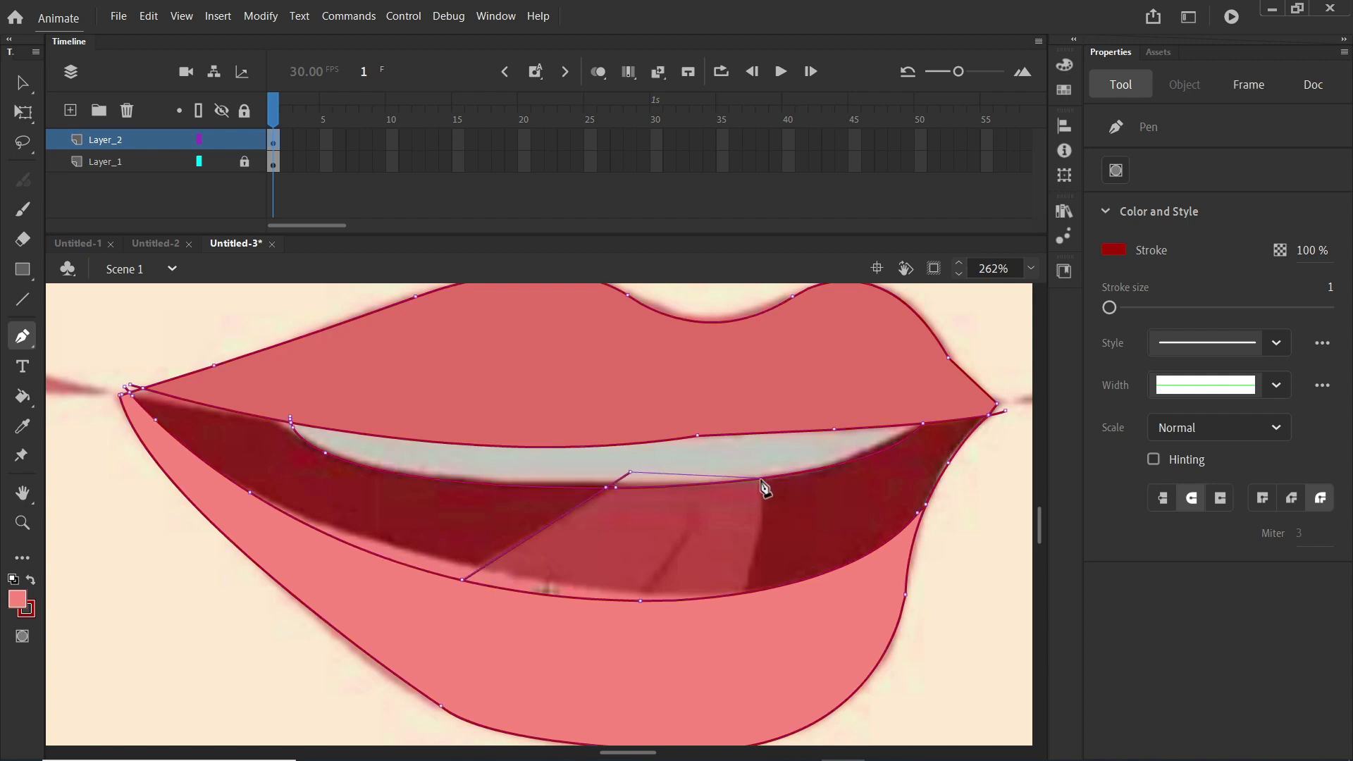
click(761, 521)
double_click(746, 601)
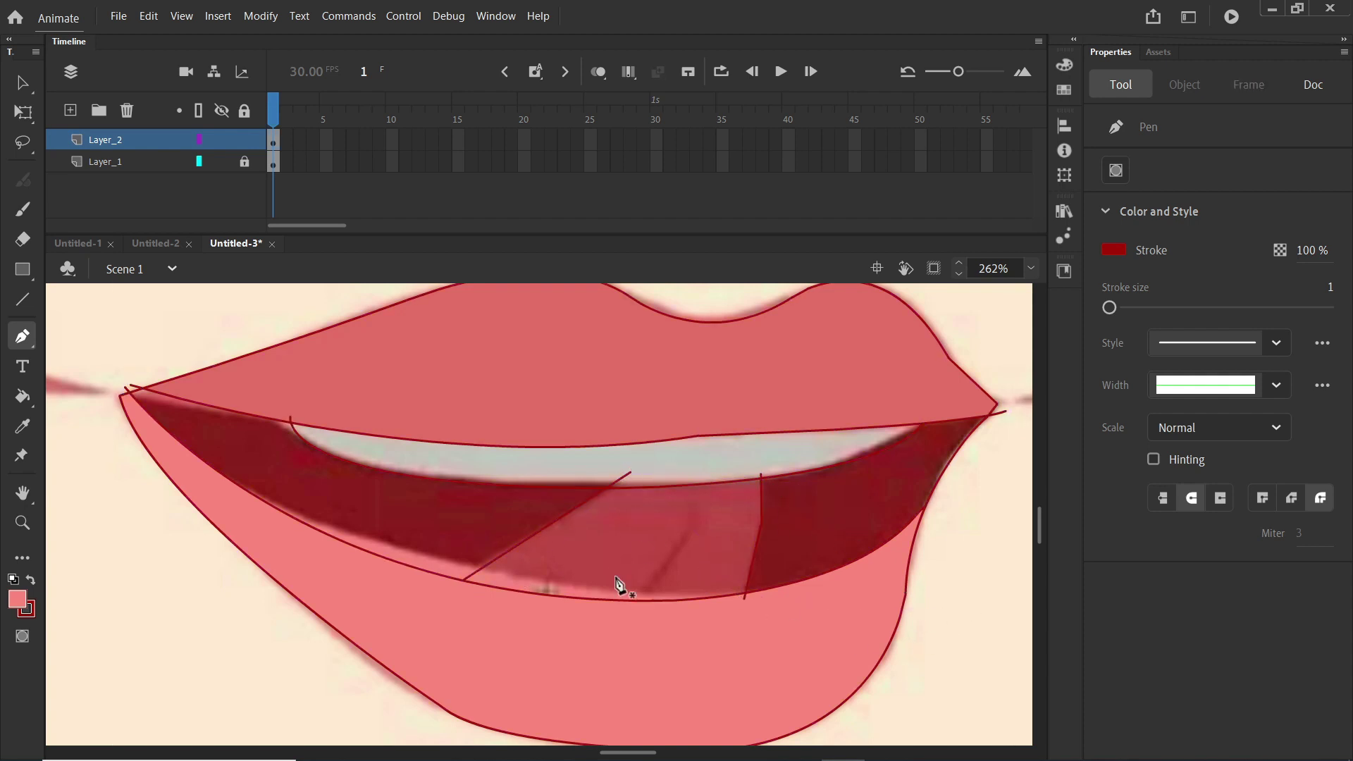
- Fill both dark mouth interior areas and the tongue with the reds sampled from the reference
key(i)
double_click(471, 518)
key(i)
double_click(806, 529)
key(i)
double_click(708, 530)
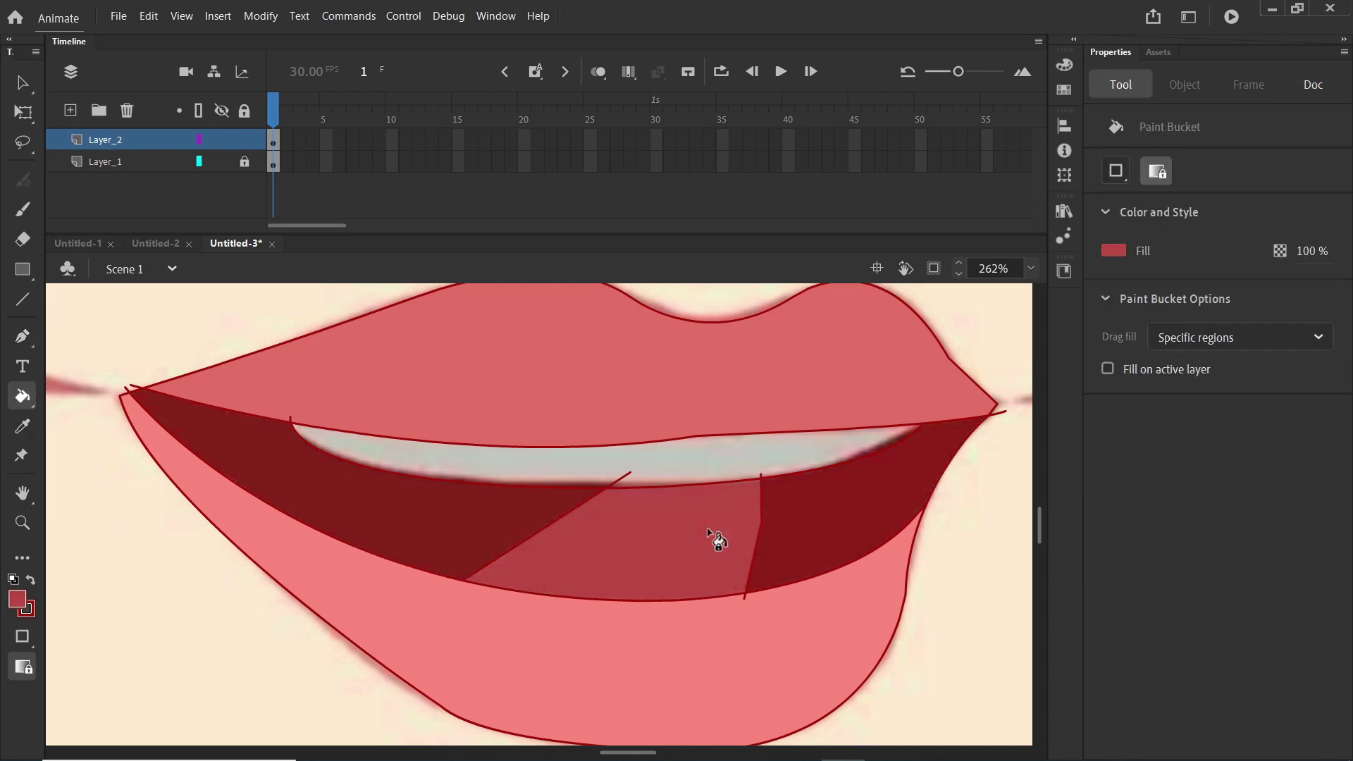
- Fill the teeth with the sampled light gray and refill the lower lip with its sampled pink
key(i)
click(728, 458)
click(728, 458)
key(i)
double_click(704, 661)
scroll(373, 518, down, 4)
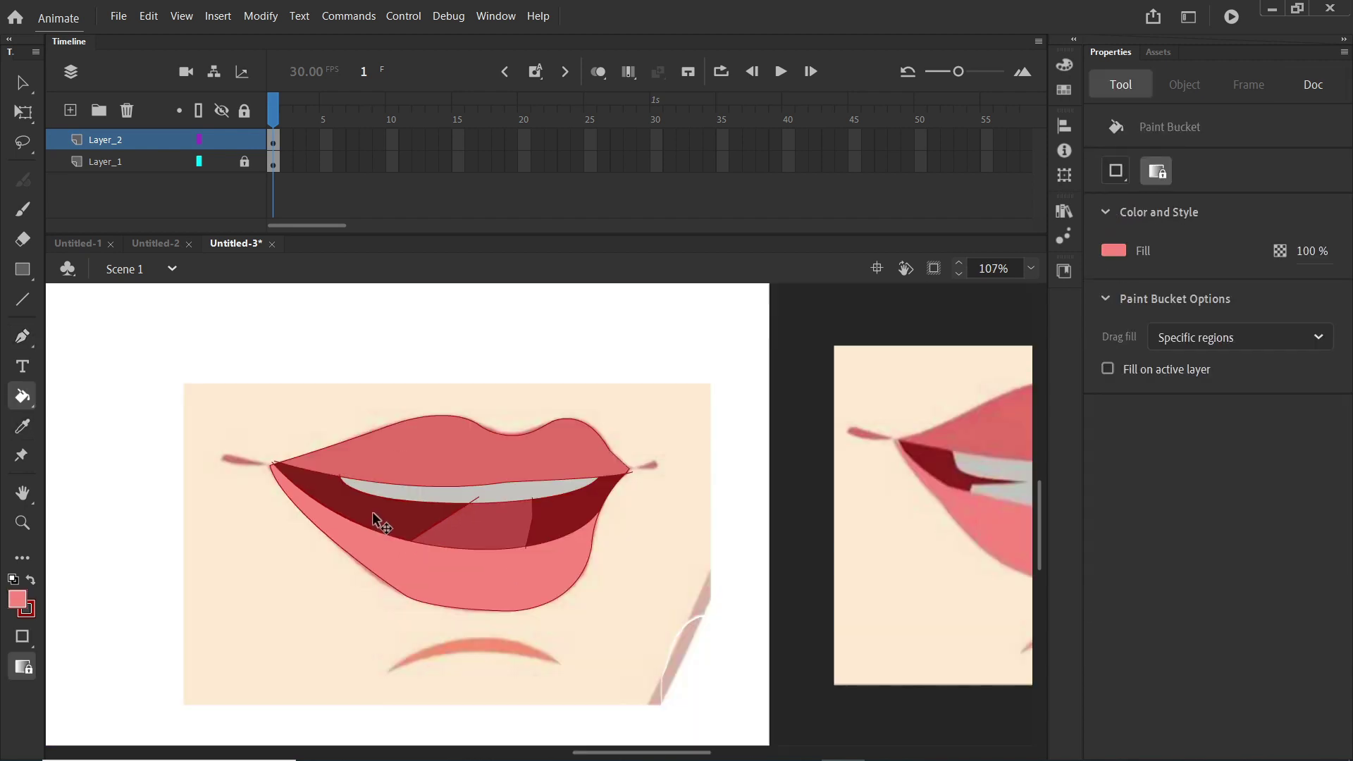
- Select all the connected outlines of the third mouth and delete them
key(v)
double_click(549, 603)
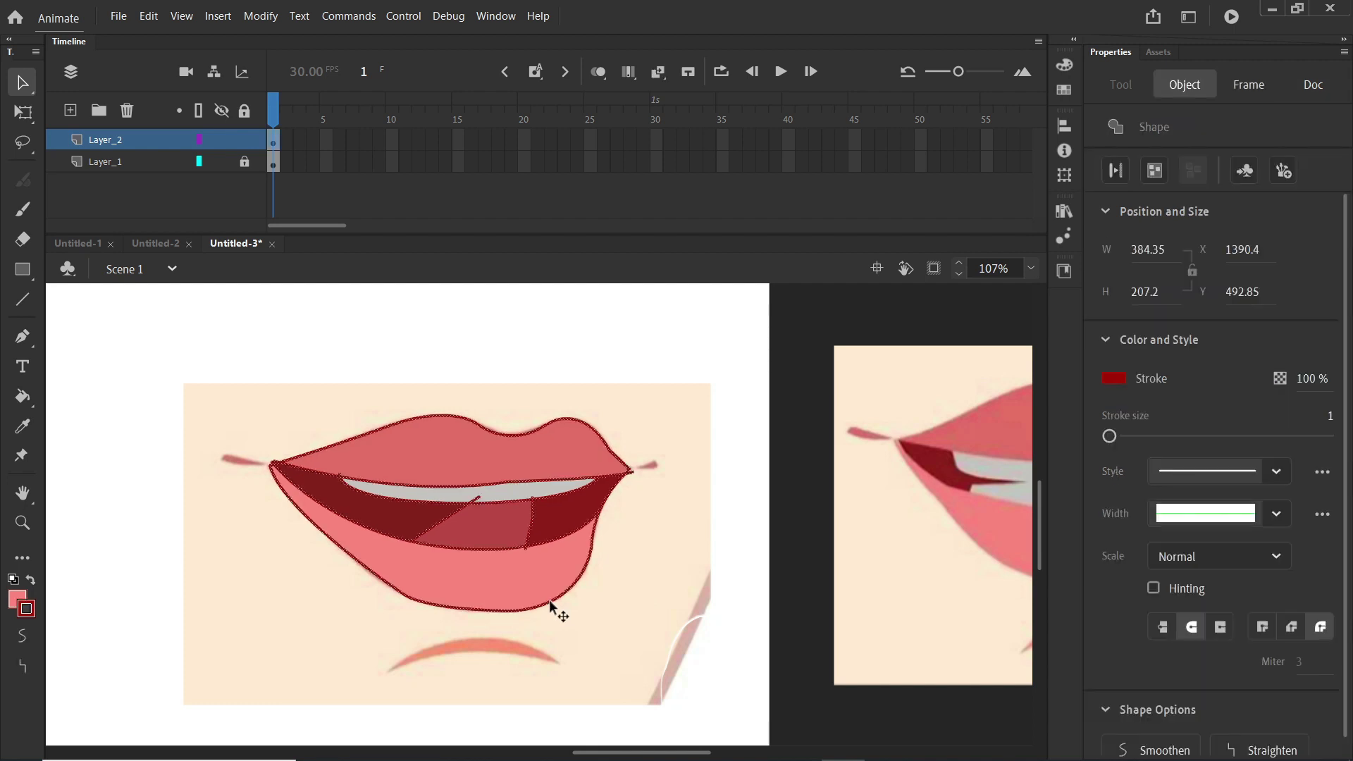
key(Delete)
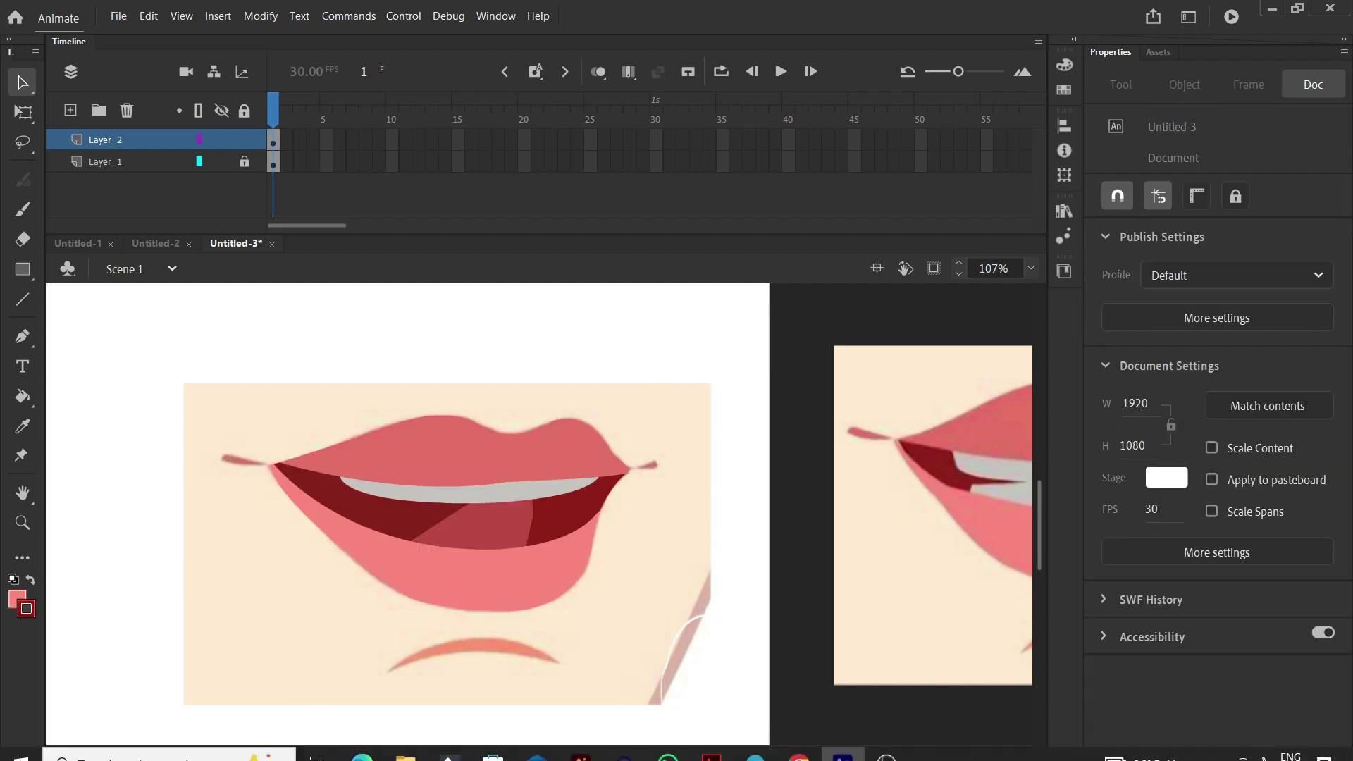
- Trace the small crease beside the third mouth's left corner with the Pen tool as a closed shape
key(p)
scroll(221, 463, up, 2)
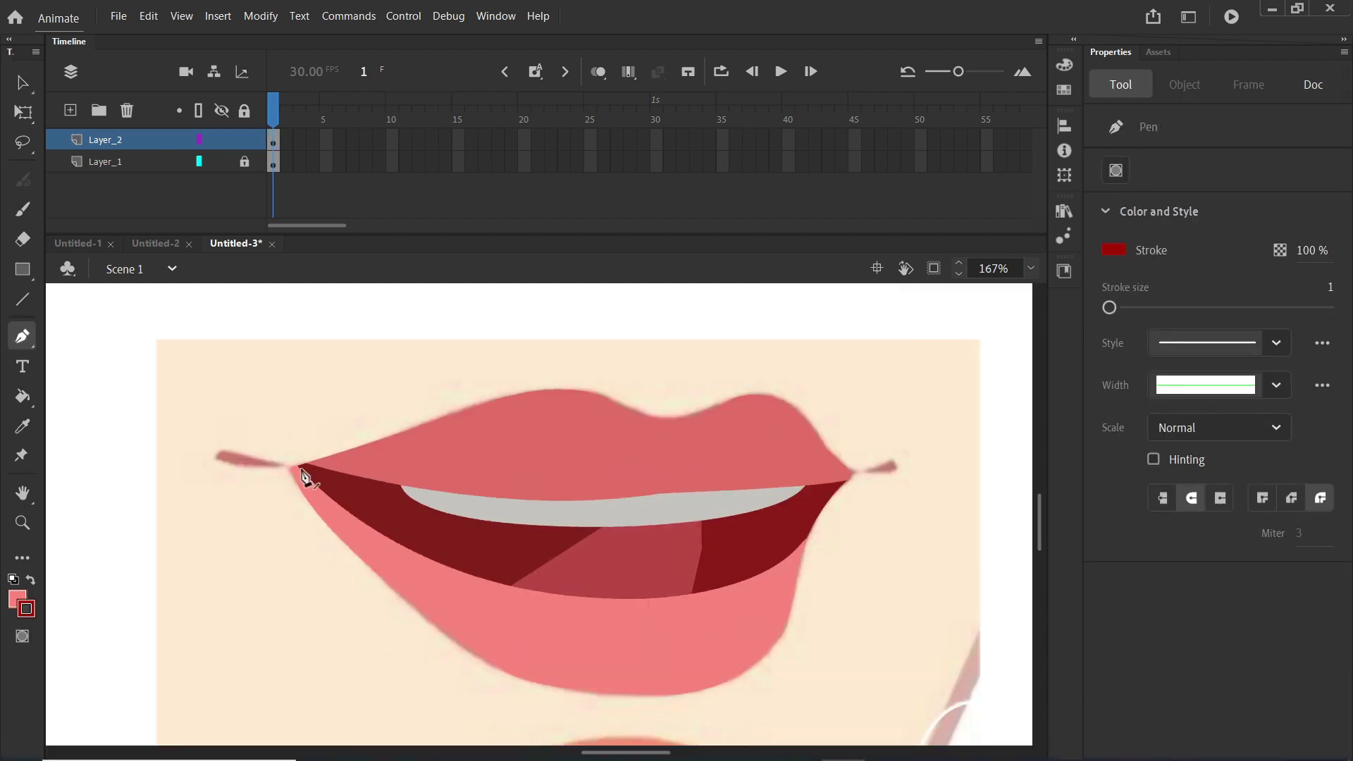
click(221, 452)
drag(299, 458, 299, 461)
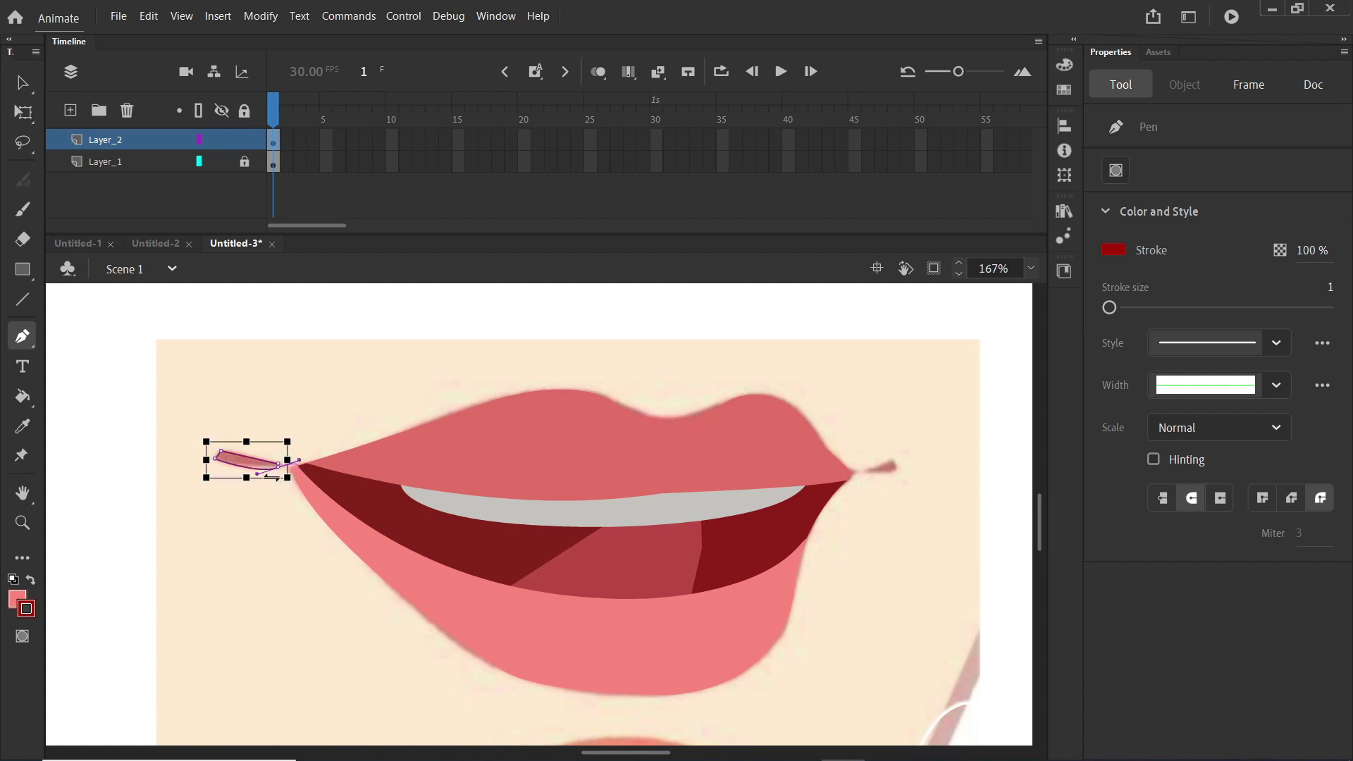
scroll(287, 464, up, 5)
click(299, 438)
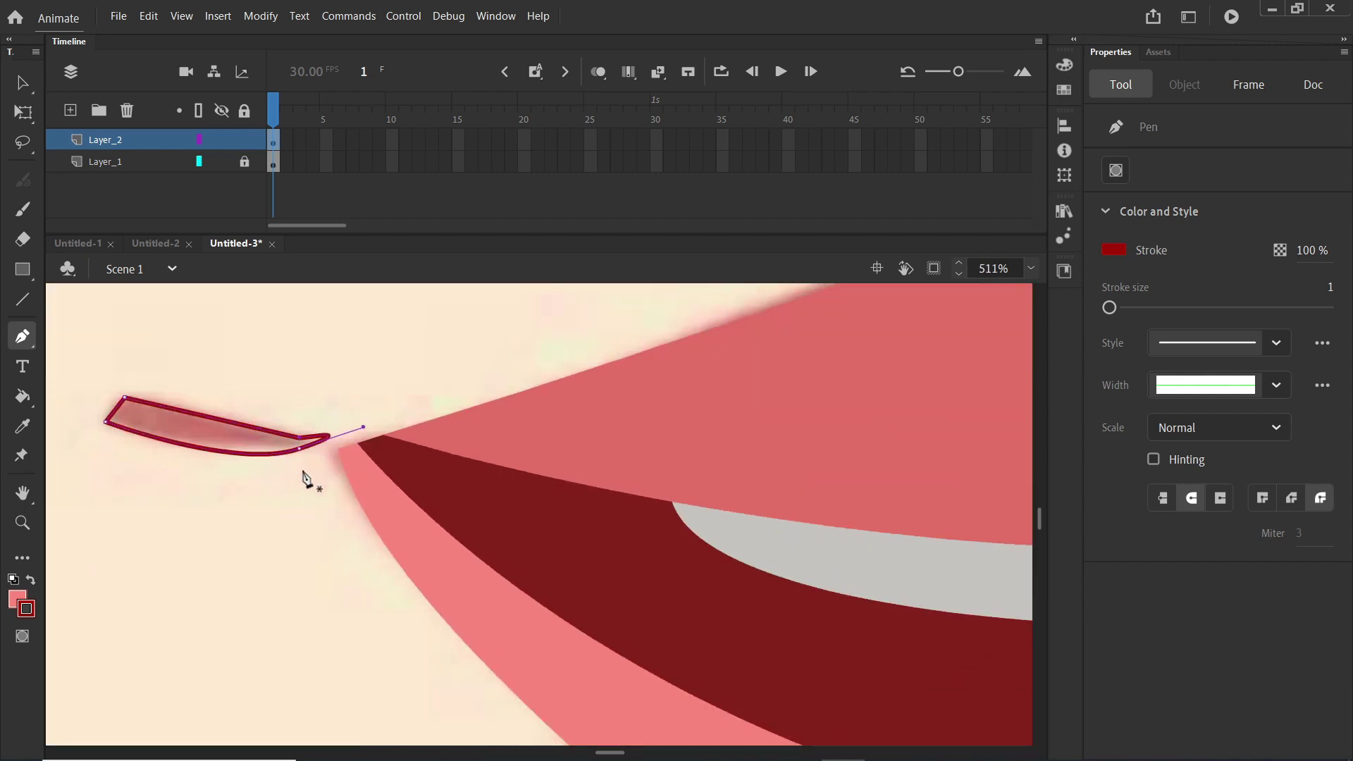
- Fill the left crease with the muted red sampled from the reference and delete its outline
key(k)
click(217, 442)
key(v)
key(Escape)
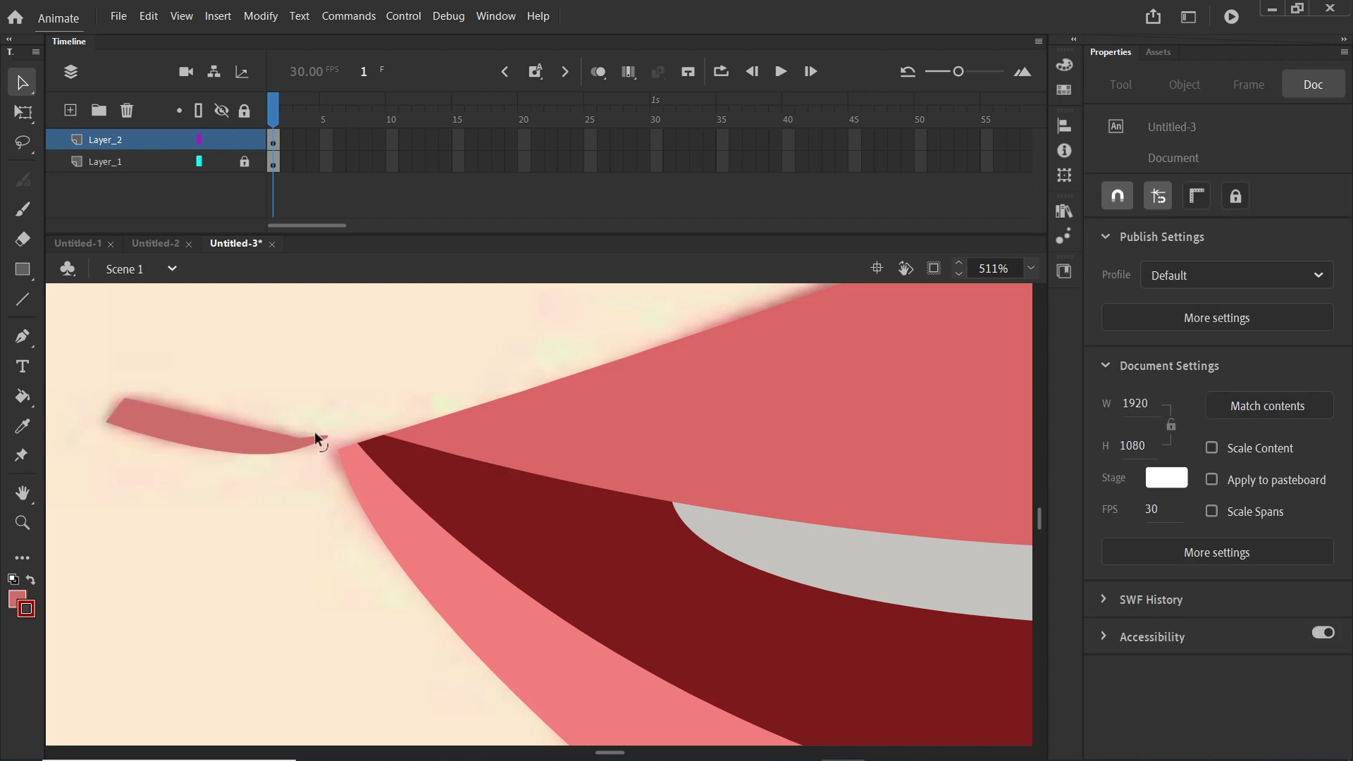
- Clean up the left crease's inner tip and reshape its outer end to match the reference
scroll(320, 431, up, 3)
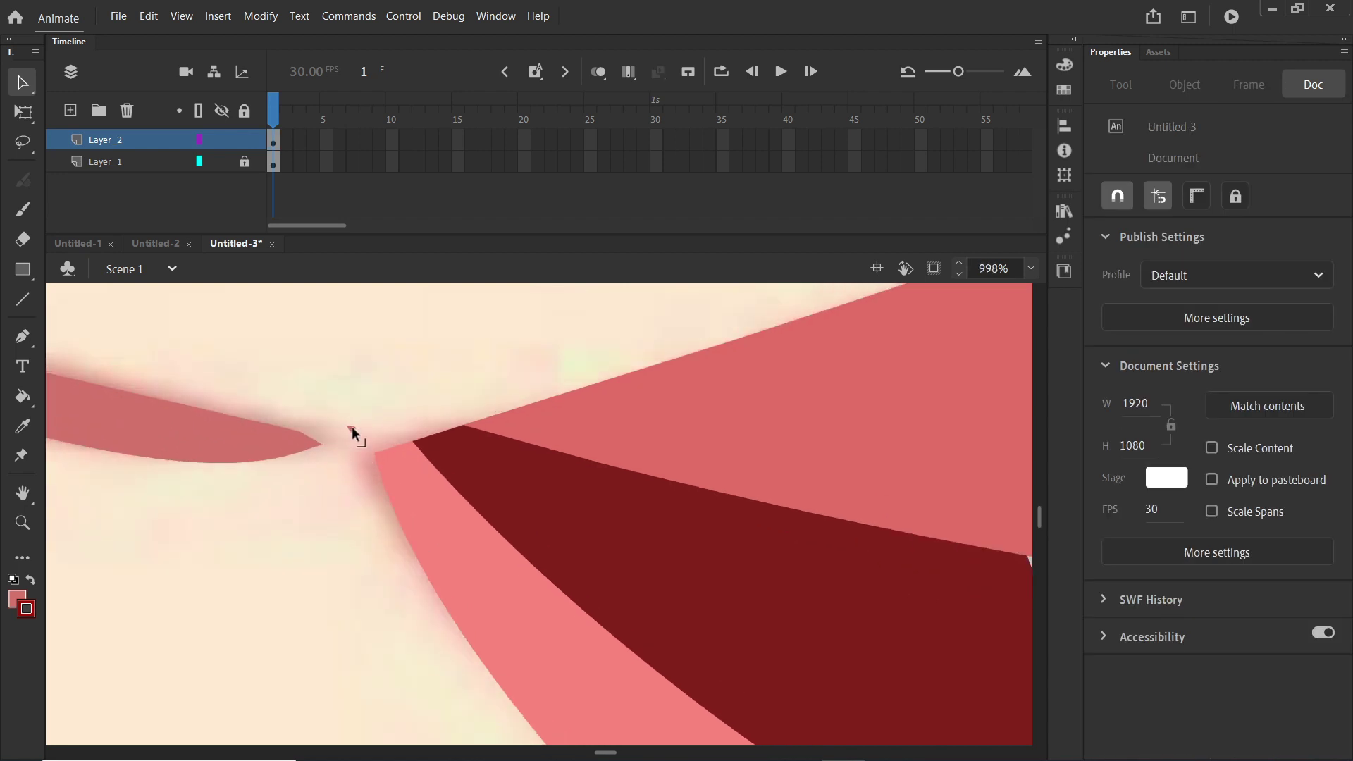
scroll(346, 452, down, 3)
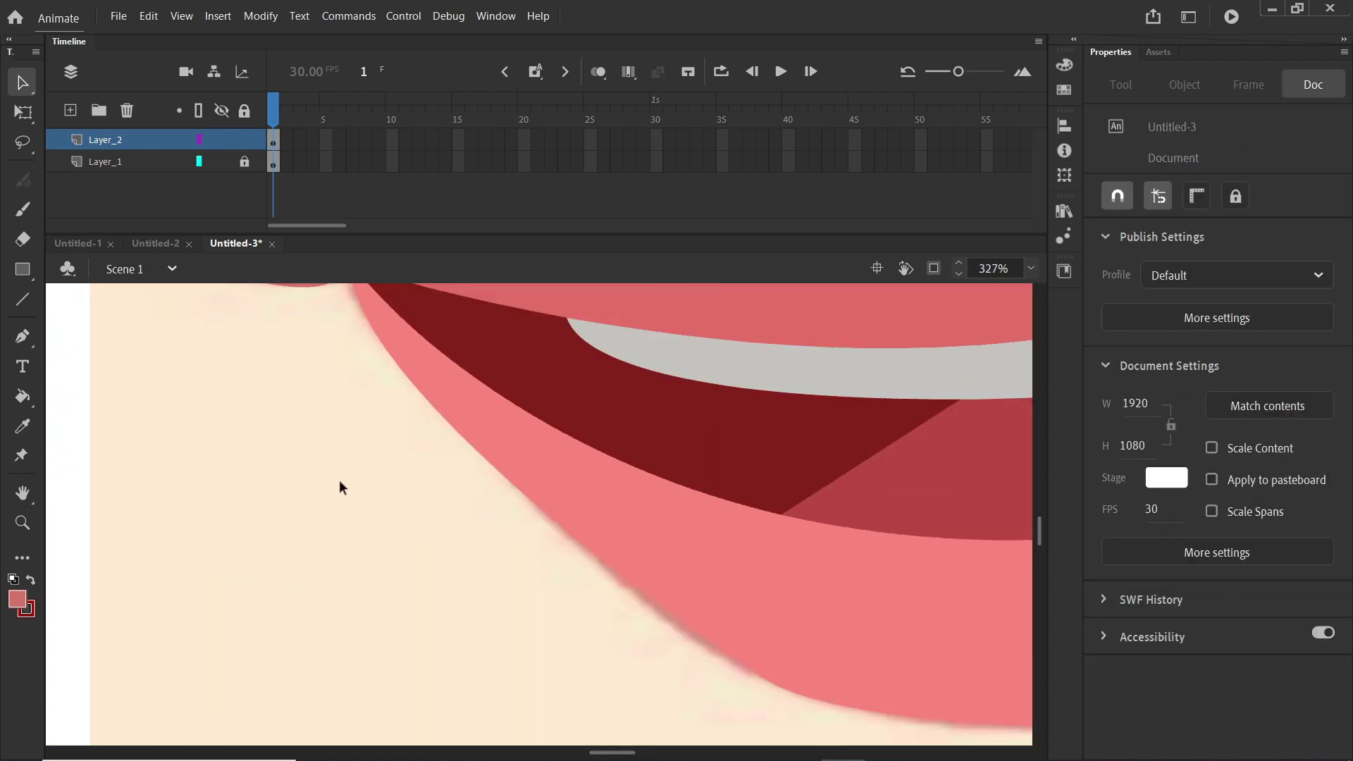
scroll(287, 392, down, 2)
scroll(294, 391, up, 3)
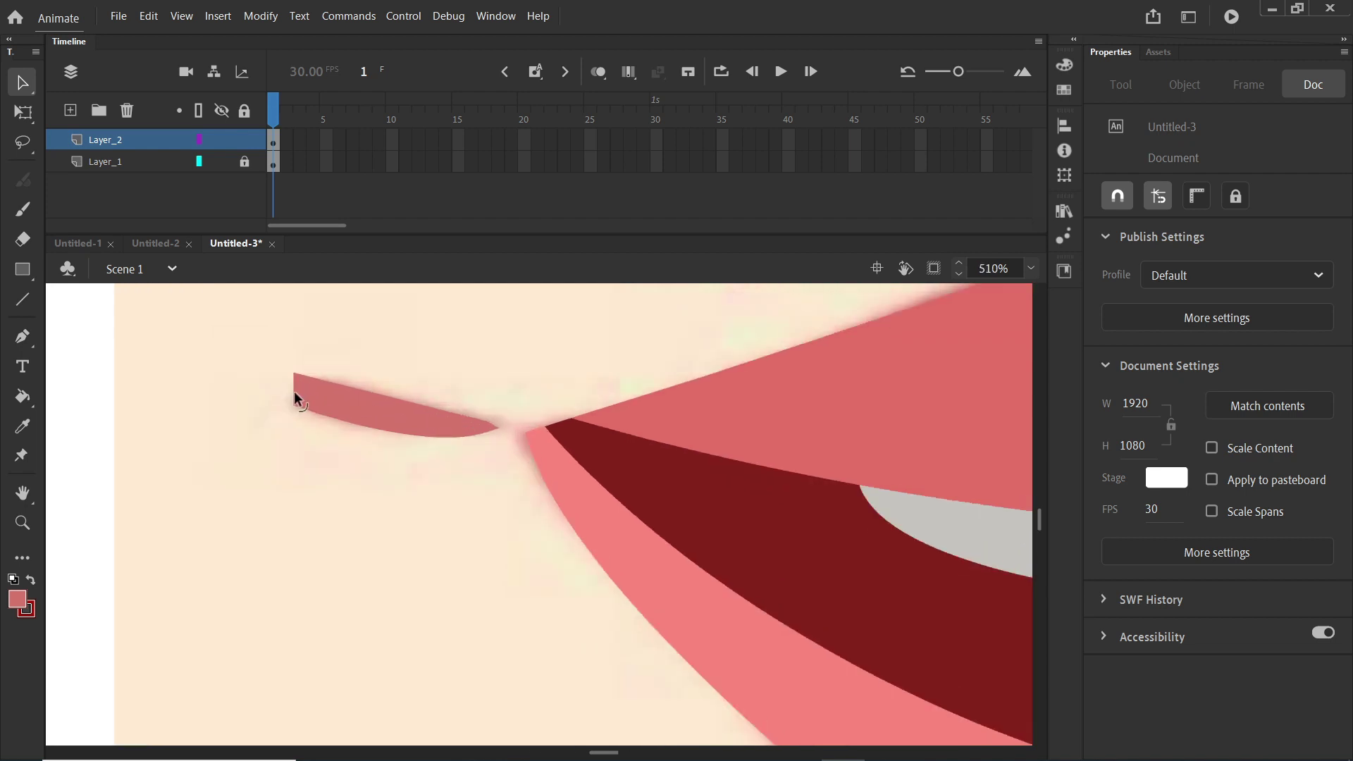
drag(359, 386, 346, 376)
- Trace the small crease beside the third mouth's right corner with the Pen tool as a closed triangle
scroll(862, 455, down, 5)
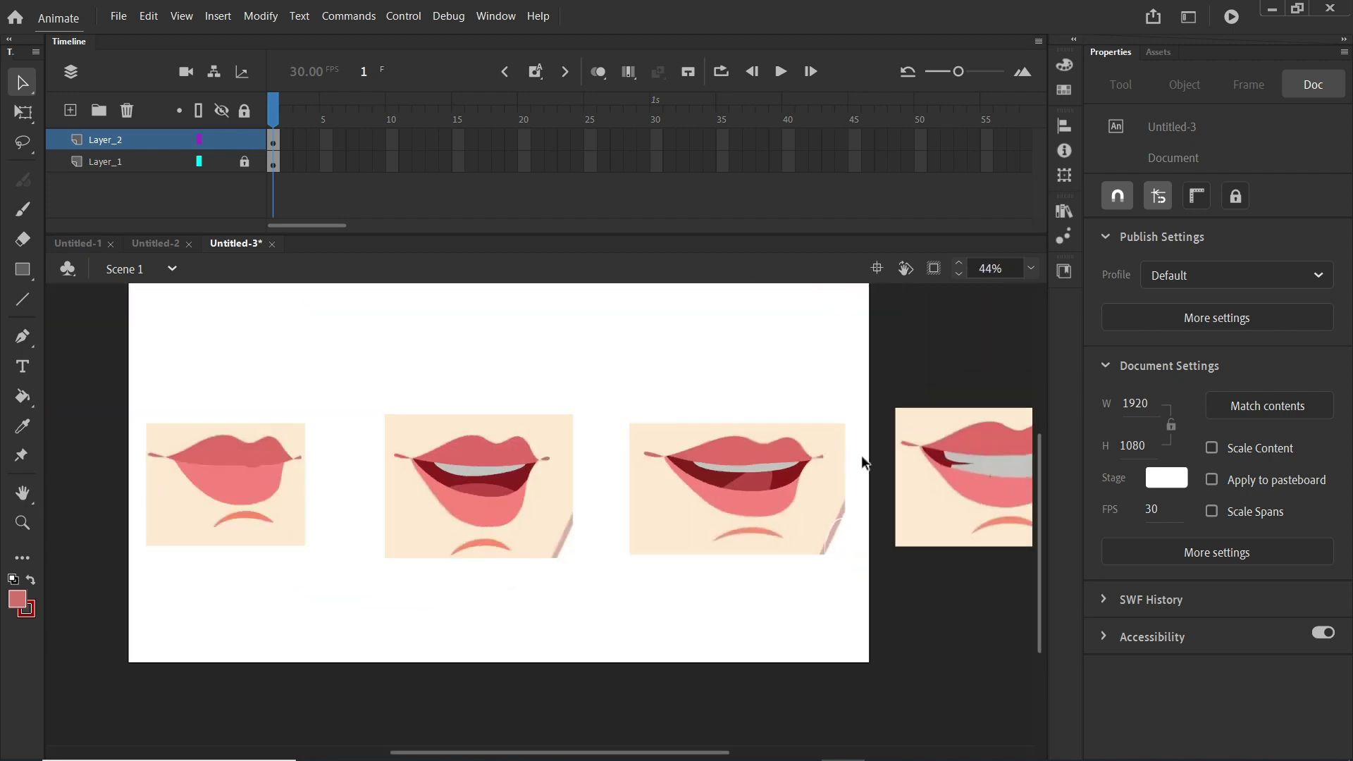
scroll(822, 454, up, 5)
key(p)
click(788, 451)
click(844, 431)
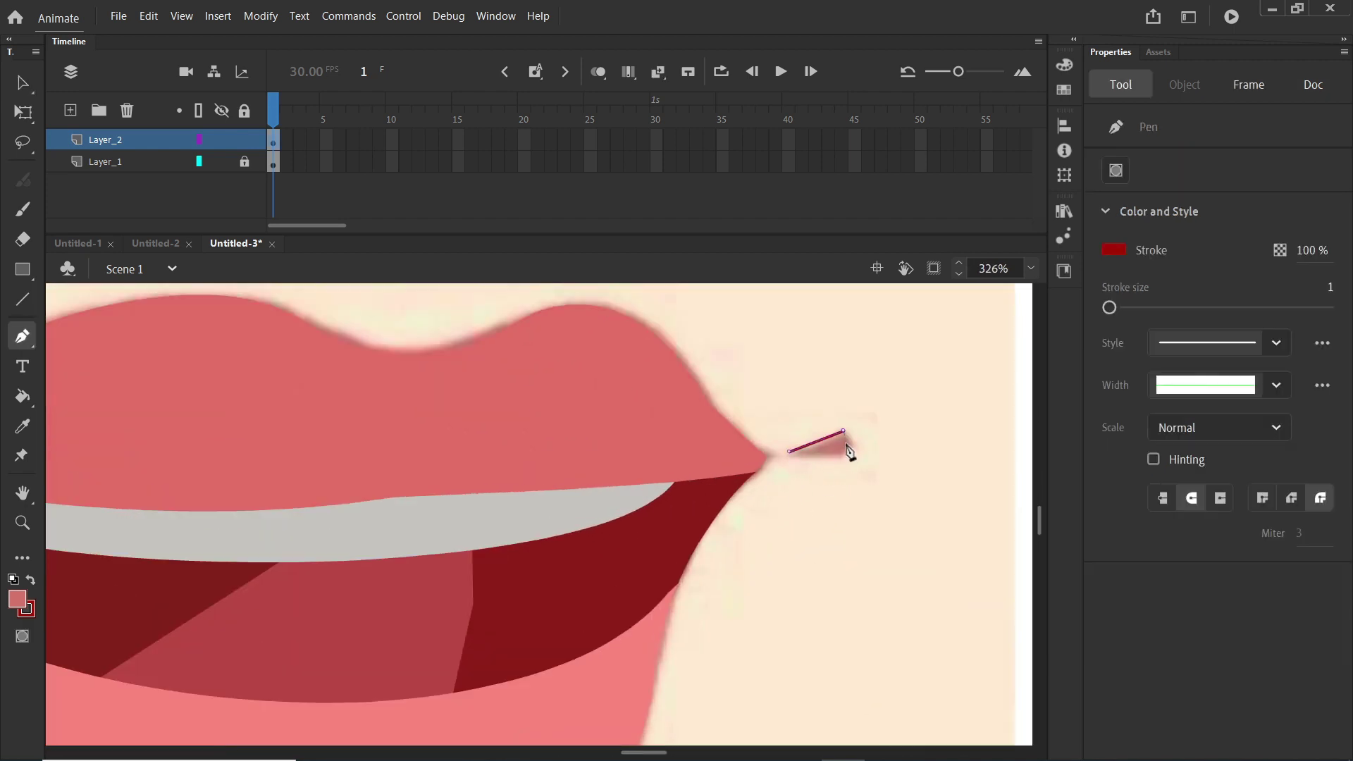
click(787, 452)
- Fill the right crease with the muted red sampled from the reference
key(i)
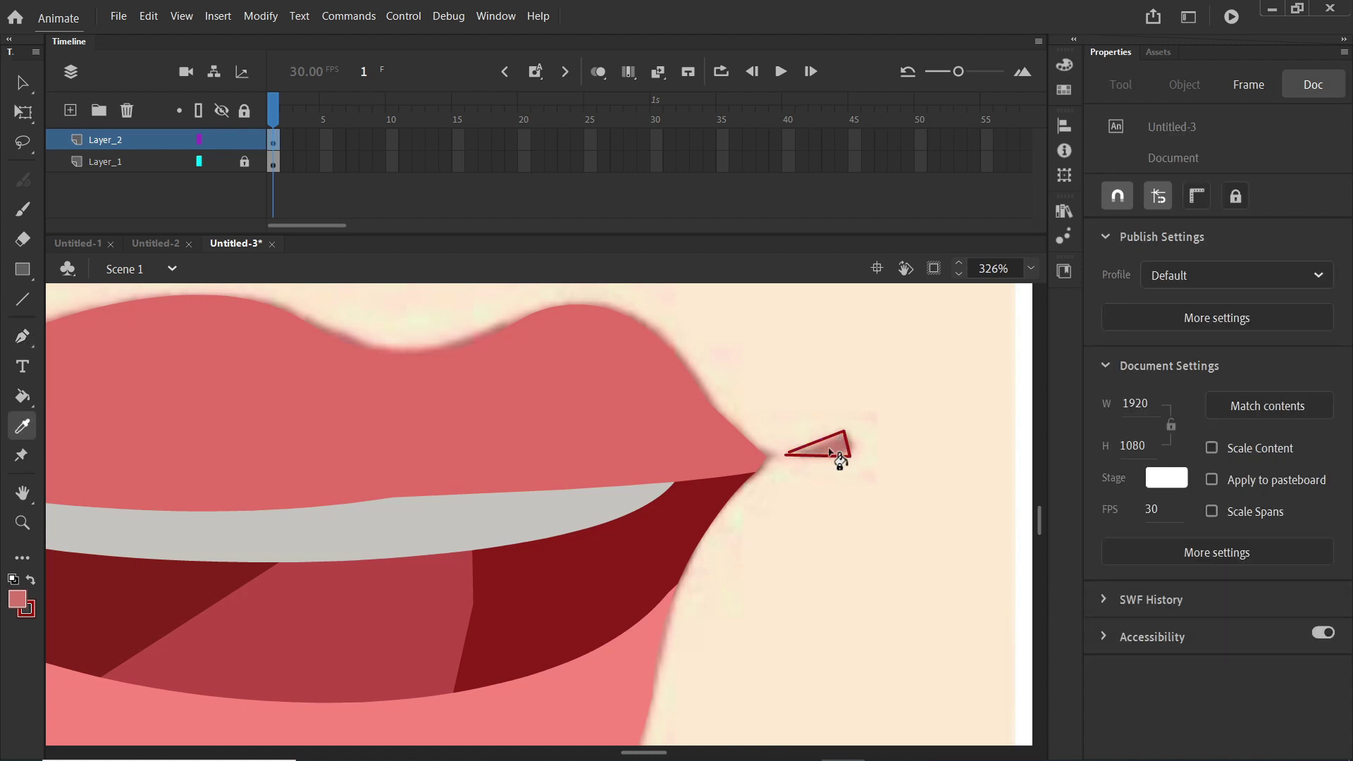
click(837, 451)
scroll(786, 455, up, 4)
key(v)
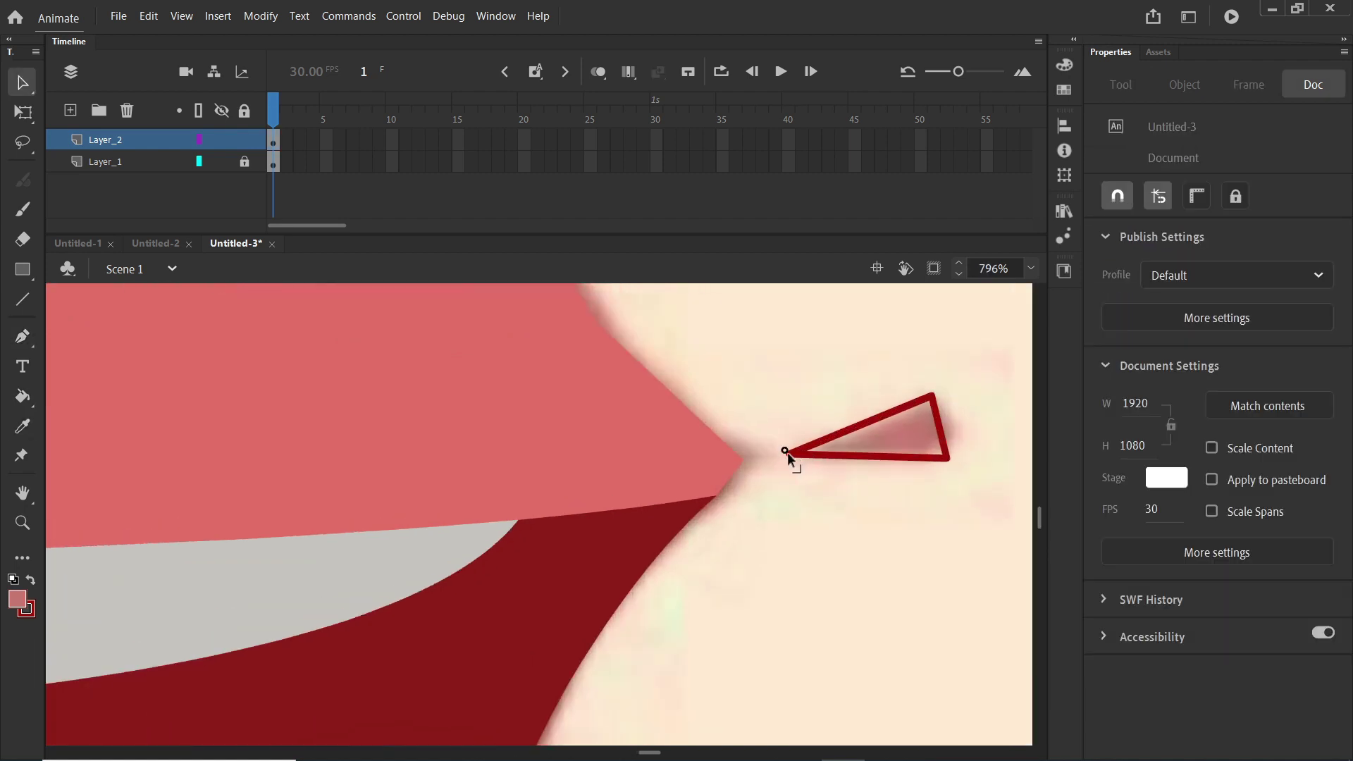
key(k)
click(890, 437)
- Delete the right crease's outline and bow its upper and lower edges outward to match the reference
key(v)
click(890, 456)
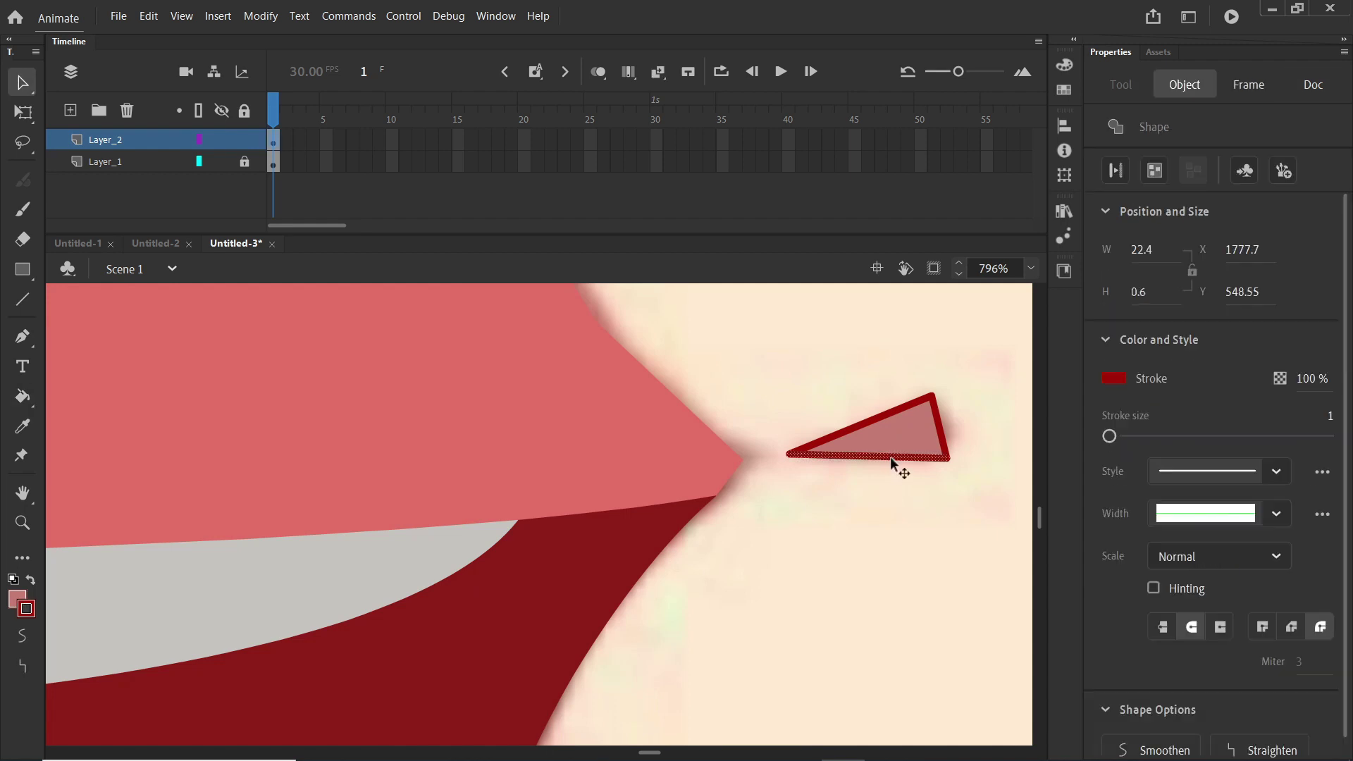
key(Delete)
drag(886, 410, 887, 406)
drag(887, 455, 886, 464)
- Trace the chin shadow below the third mouth with the Pen tool as a closed crescent
scroll(910, 507, down, 8)
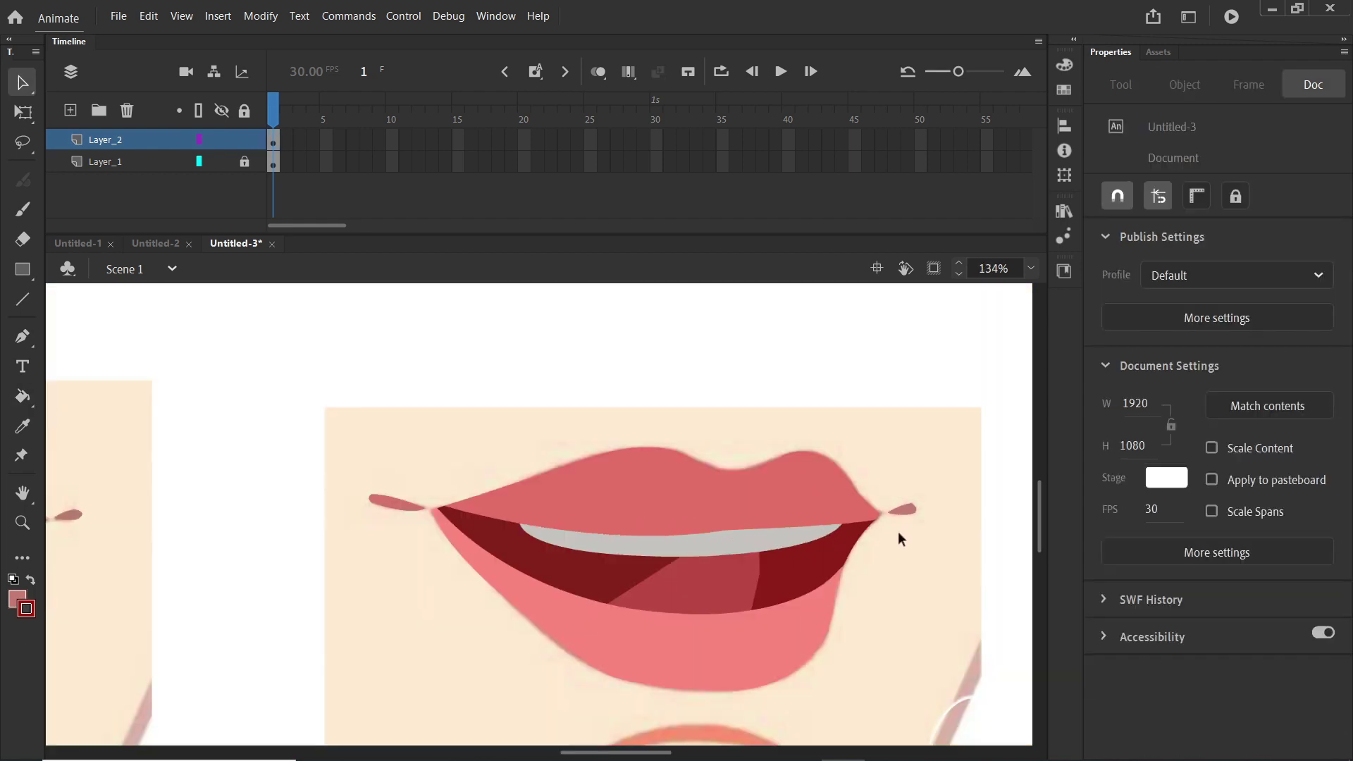
key(p)
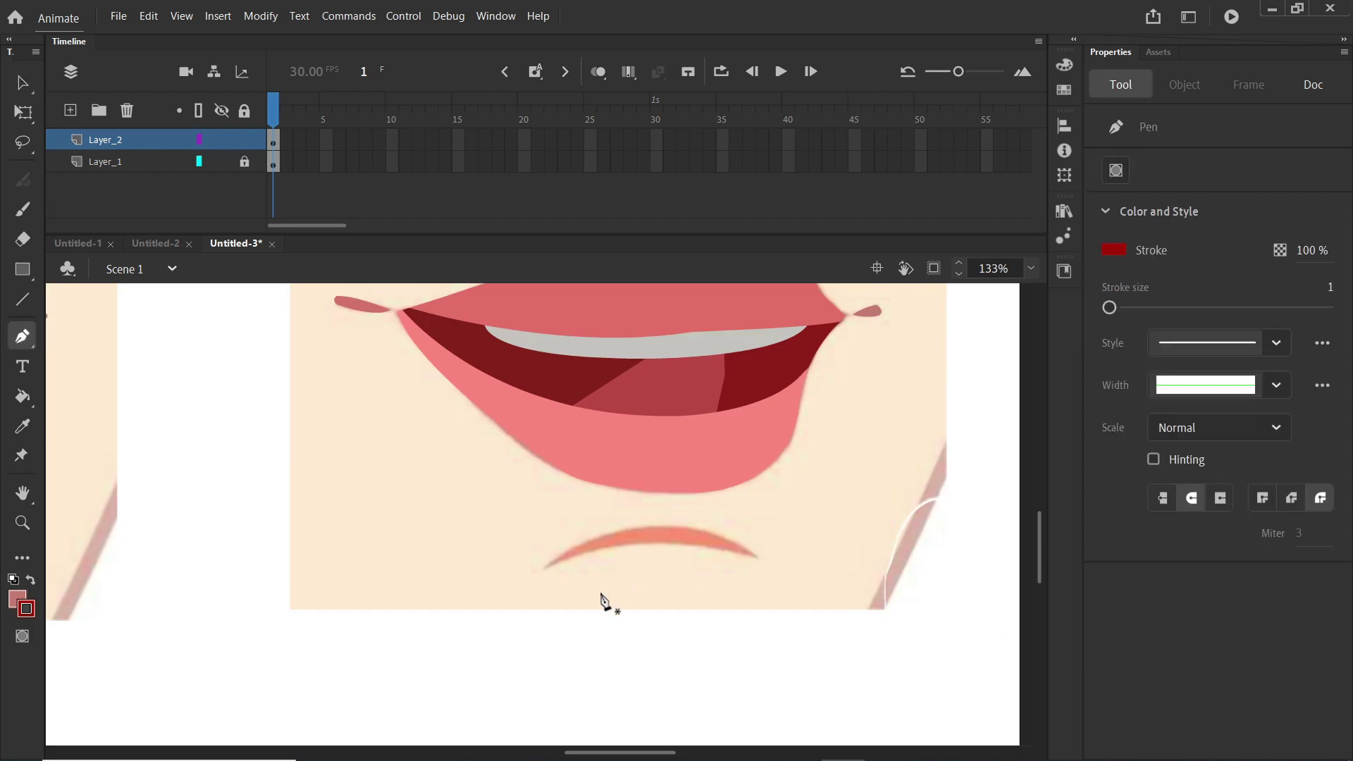
click(544, 568)
drag(761, 560, 879, 649)
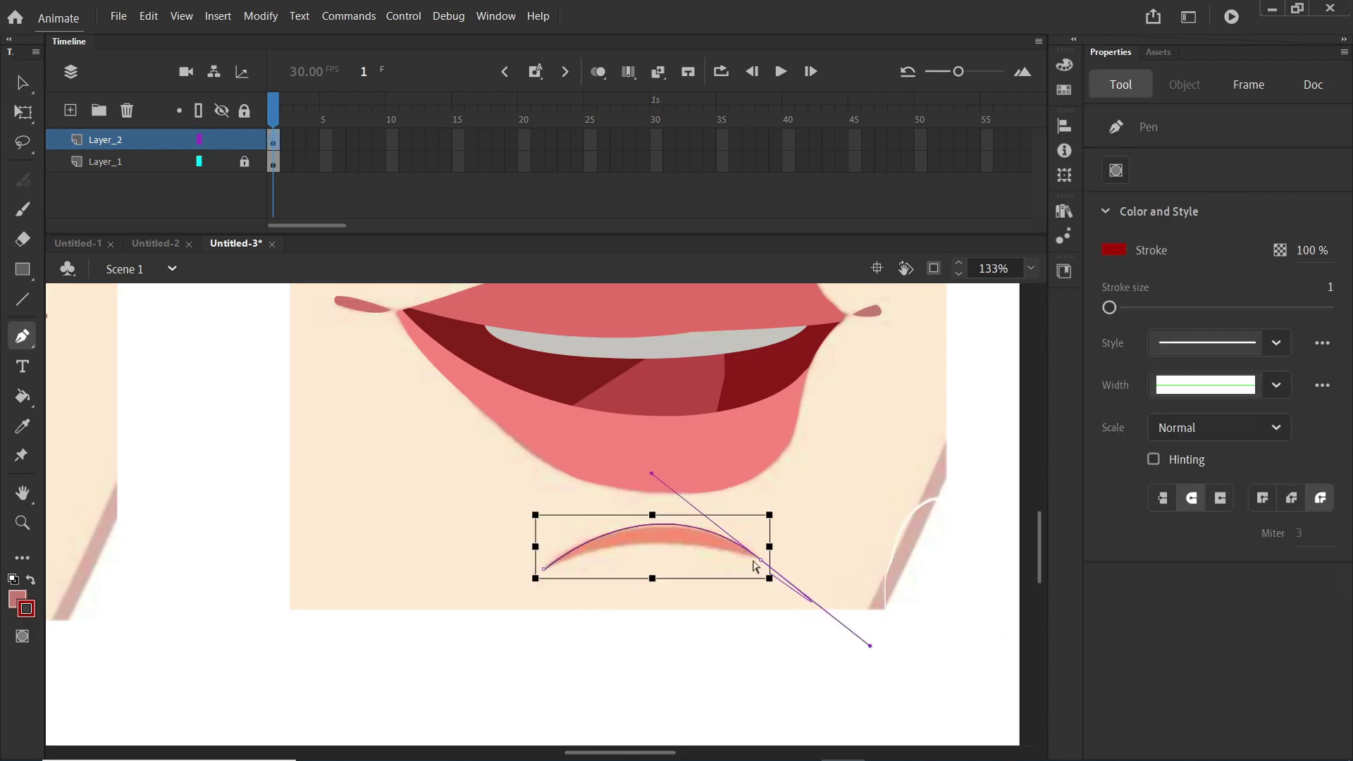
scroll(760, 562, up, 5)
drag(116, 589, 13, 667)
key(ctrl+z)
scroll(195, 558, down, 5)
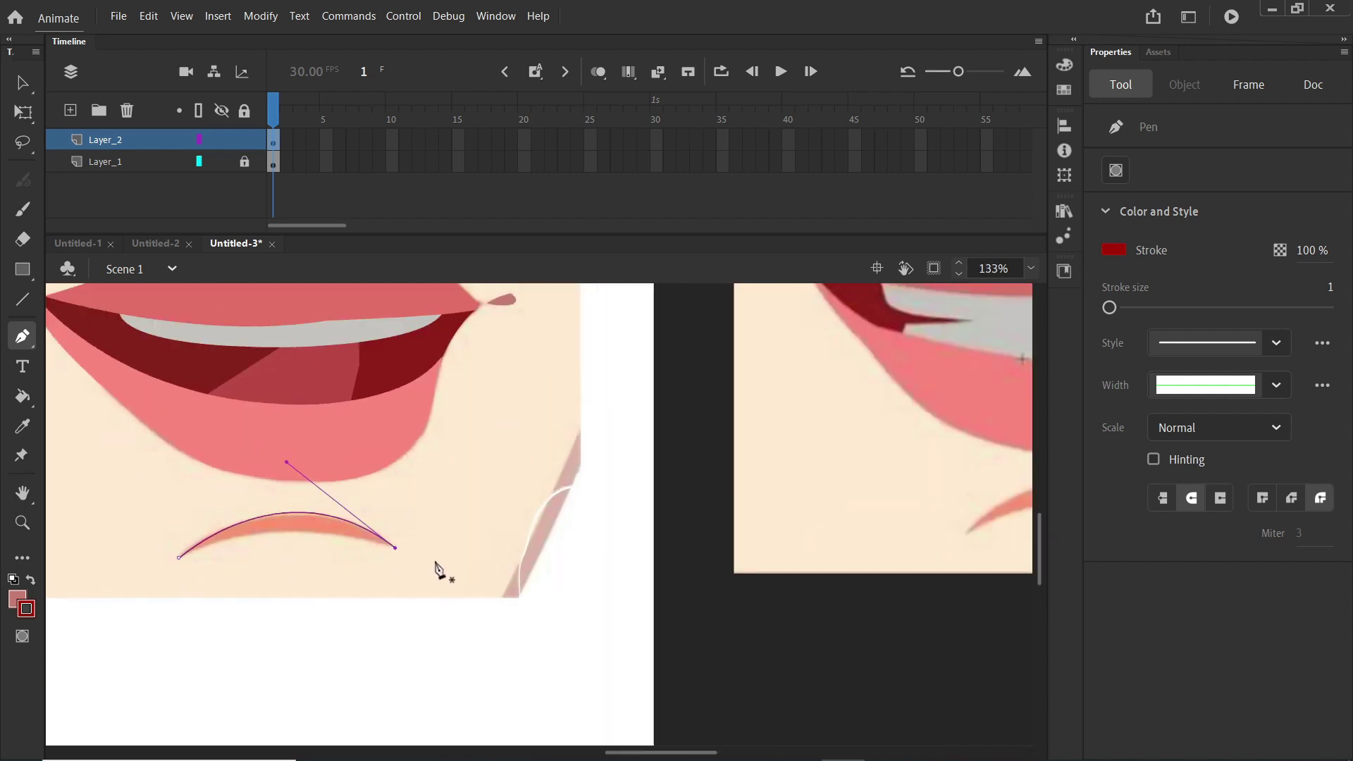
drag(180, 558, 66, 613)
- Reposition the right tip of the third mouth's chin shadow outline, extending it slightly down and outward
key(i)
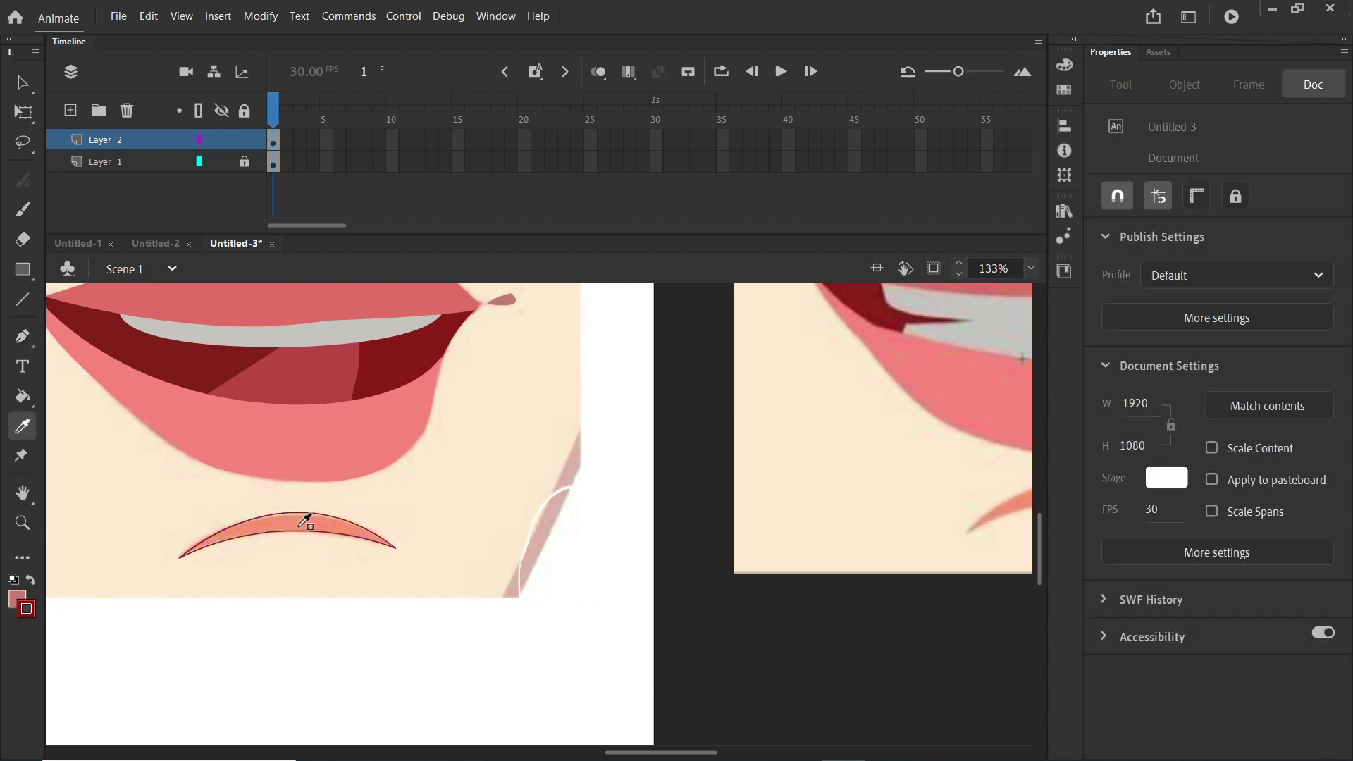
click(300, 528)
scroll(299, 533, up, 5)
scroll(444, 535, down, 5)
scroll(317, 557, up, 6)
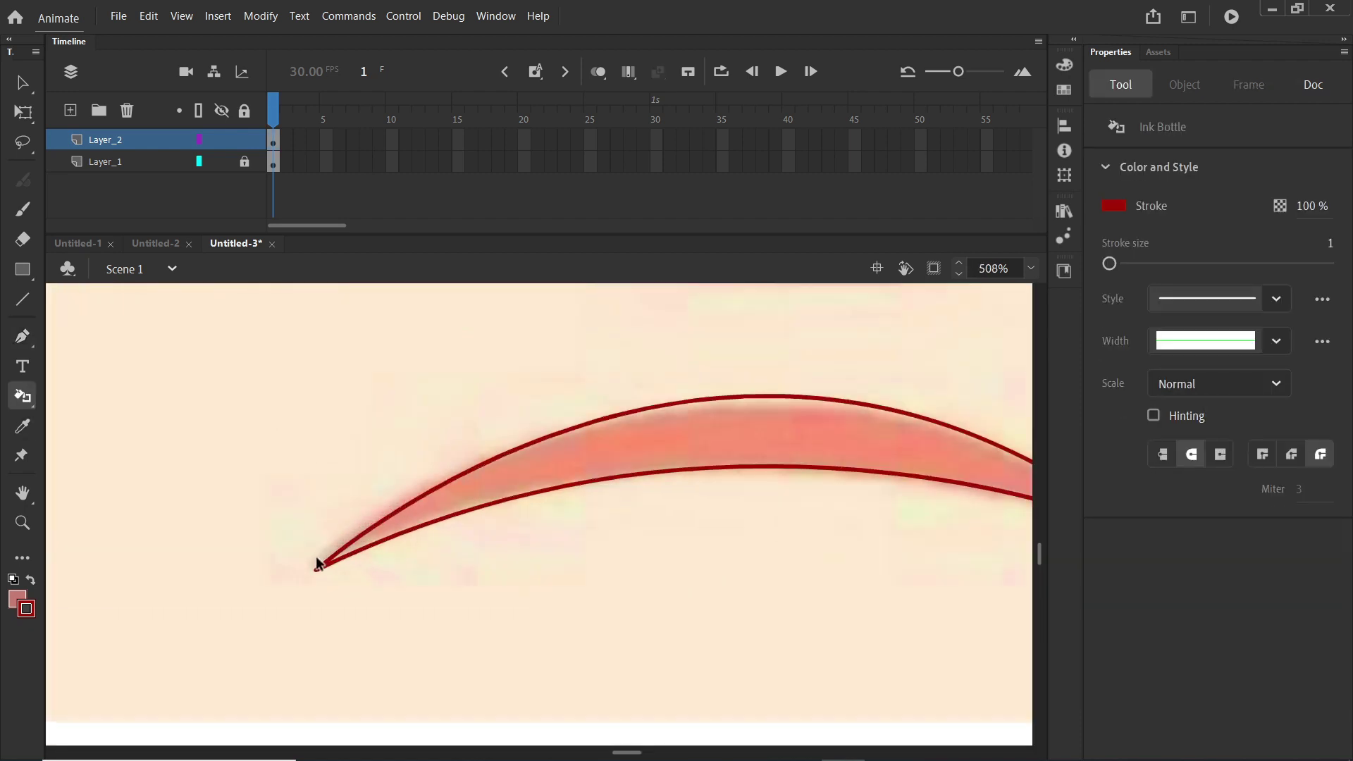
scroll(315, 556, up, 4)
key(v)
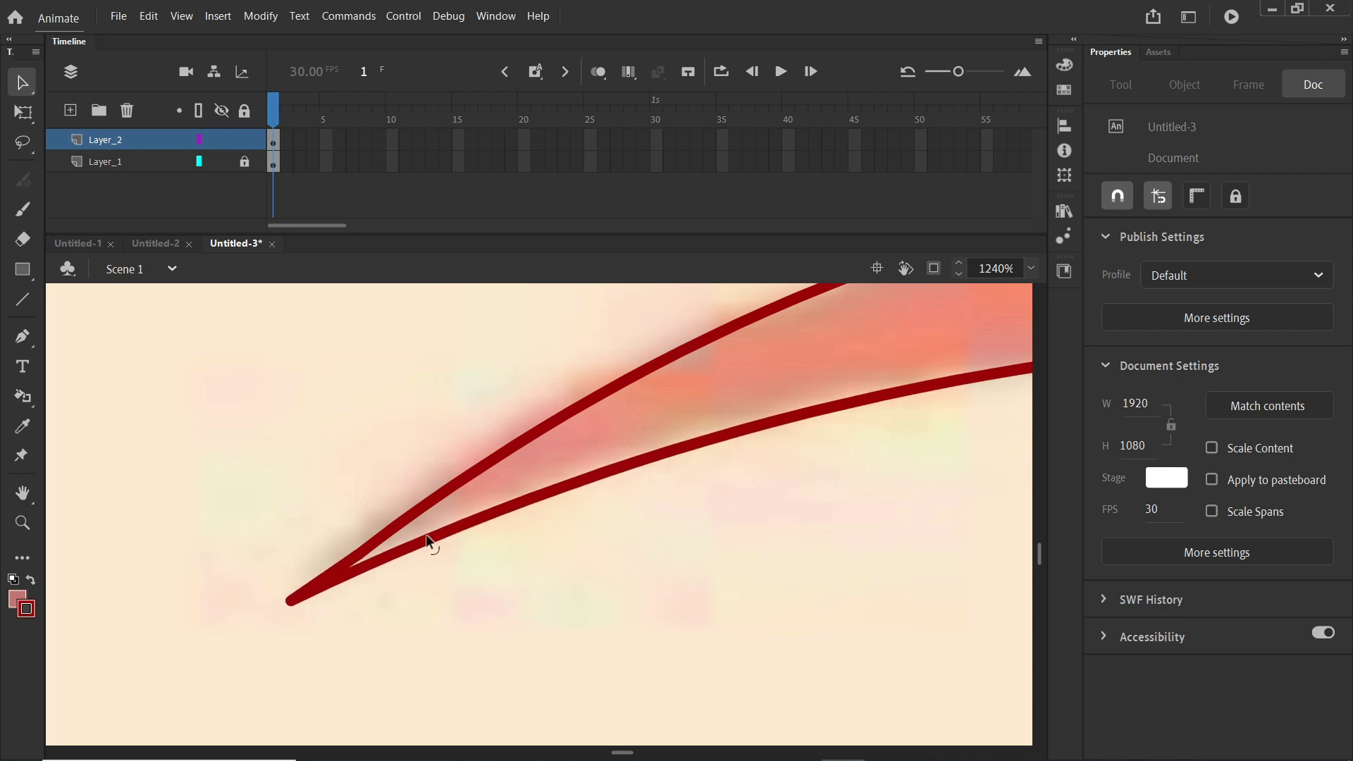
scroll(426, 534, down, 6)
scroll(927, 527, up, 3)
mouse_move(922, 535)
mouse_down()
mouse_move(937, 559)
mouse_move(928, 551)
mouse_up()
- Fill the third mouth's chin shadow with the coral sampled from the reference and delete its outline
key(i)
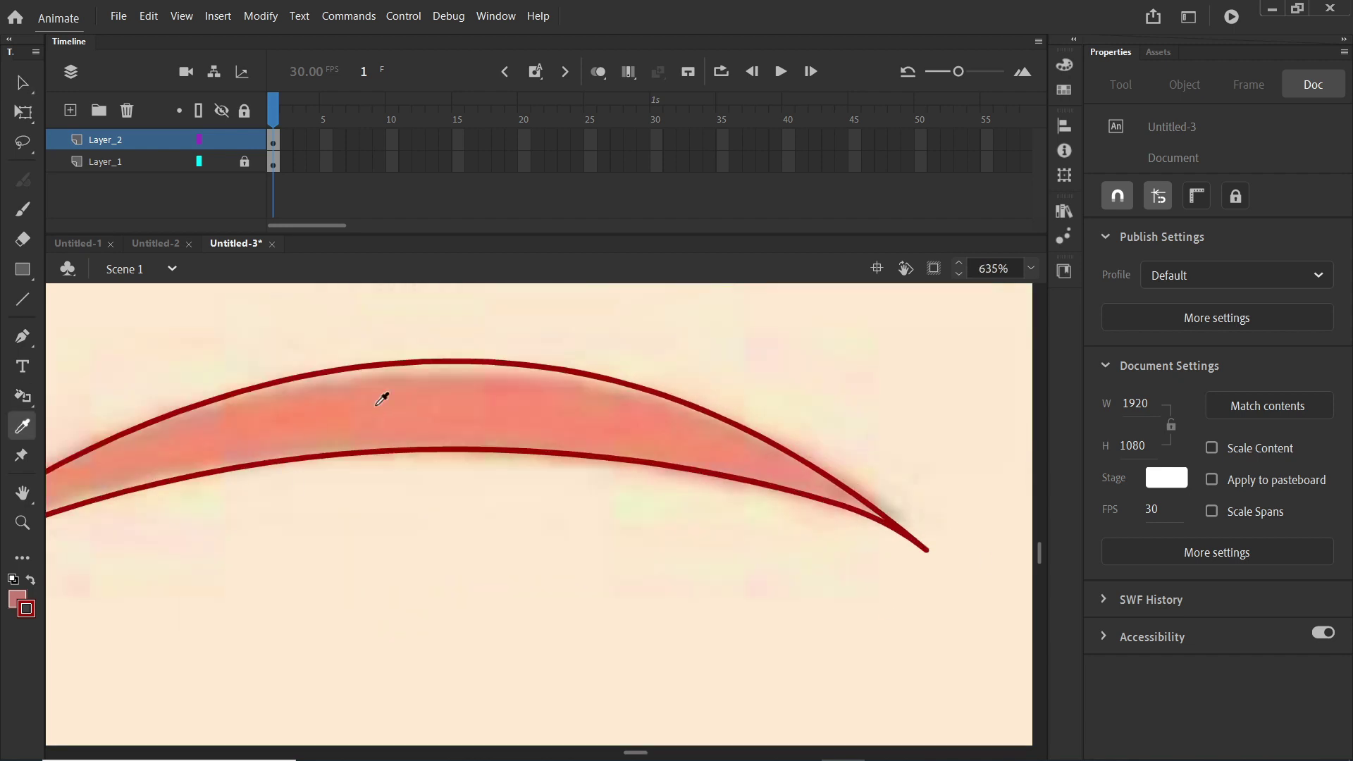
click(382, 399)
key(v)
double_click(417, 450)
key(Delete)
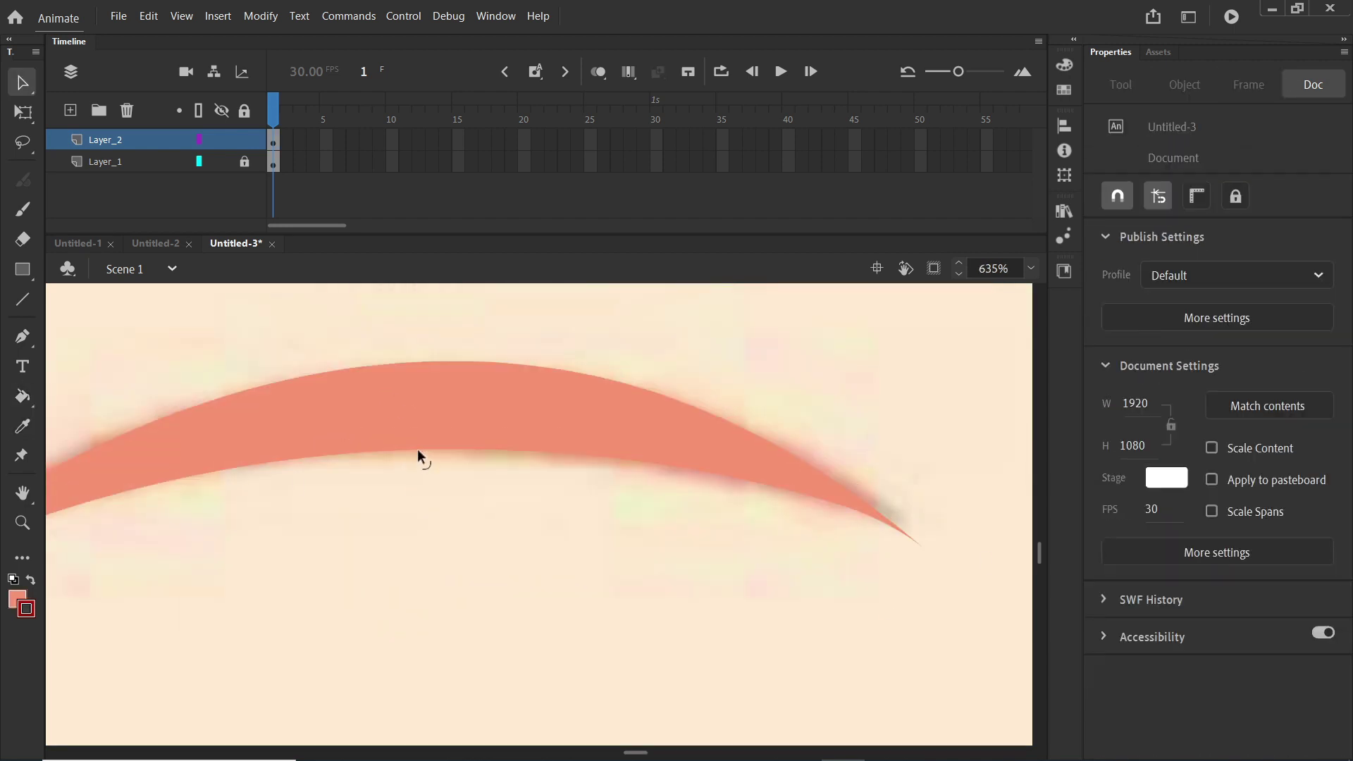
- Select all shapes of the third mouth and group them, undoing a trial move of the group
scroll(552, 425, down, 6)
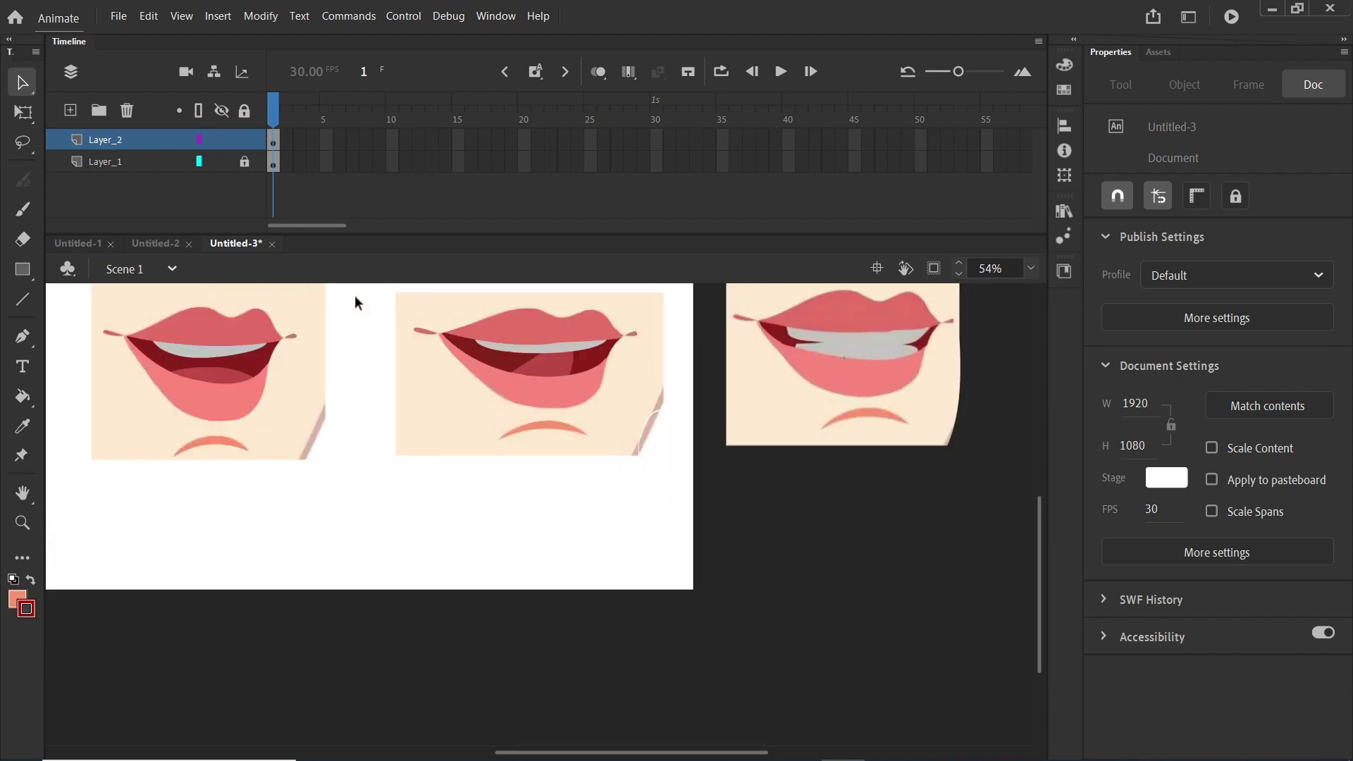
scroll(567, 419, up, 3)
drag(351, 352, 636, 594)
drag(548, 477, 540, 513)
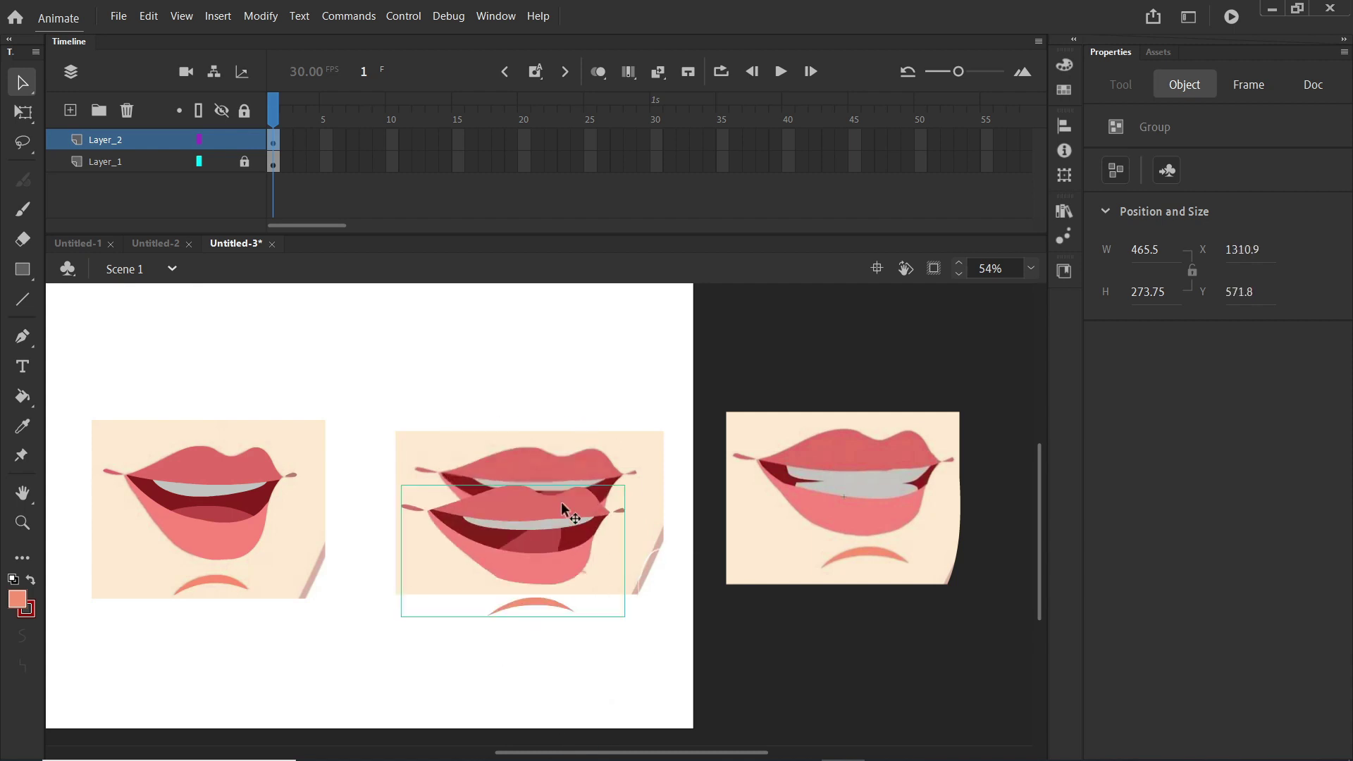
key(ctrl+z)
- Trace the upper contour of the fourth mouth's upper lip with the Pen tool, from the left corner to the right corner
scroll(500, 652, down, 2)
drag(649, 752, 813, 752)
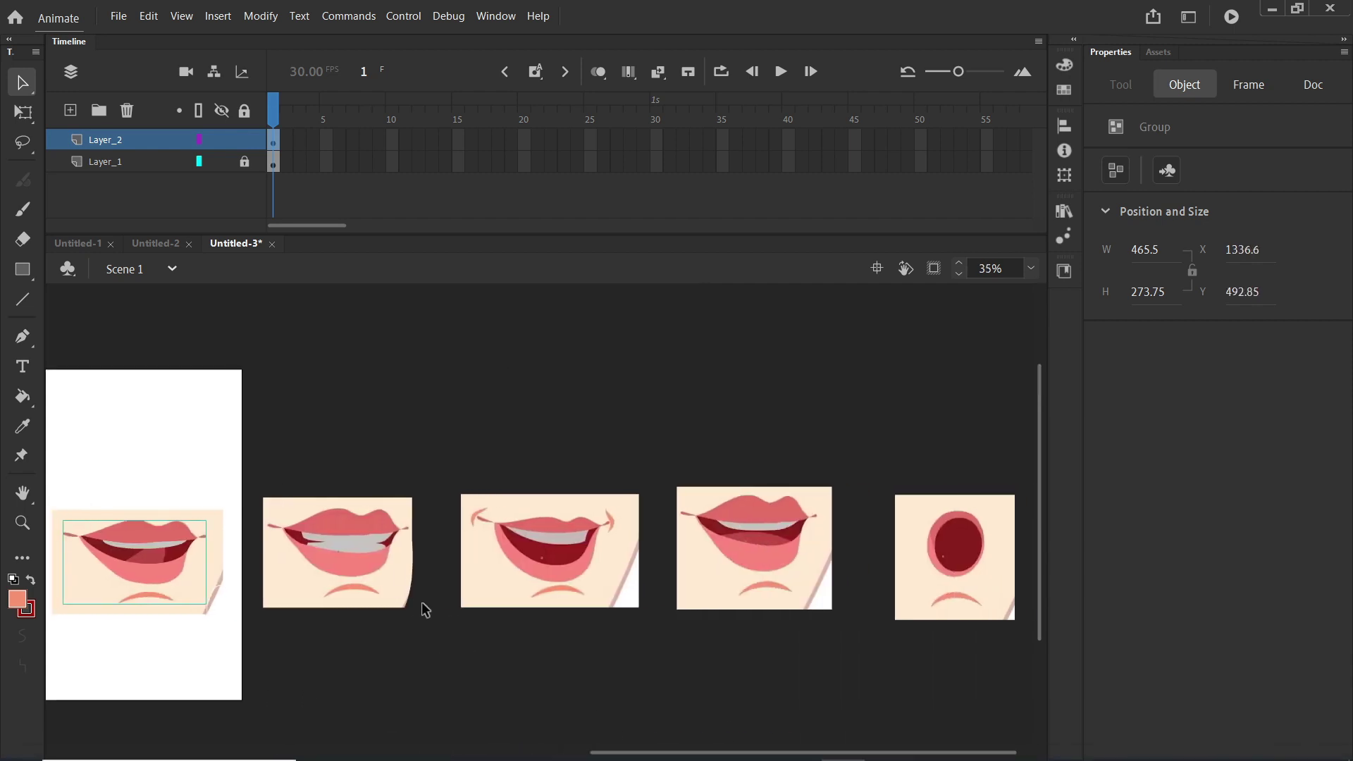
scroll(378, 538, up, 4)
key(p)
scroll(129, 528, up, 2)
click(146, 515)
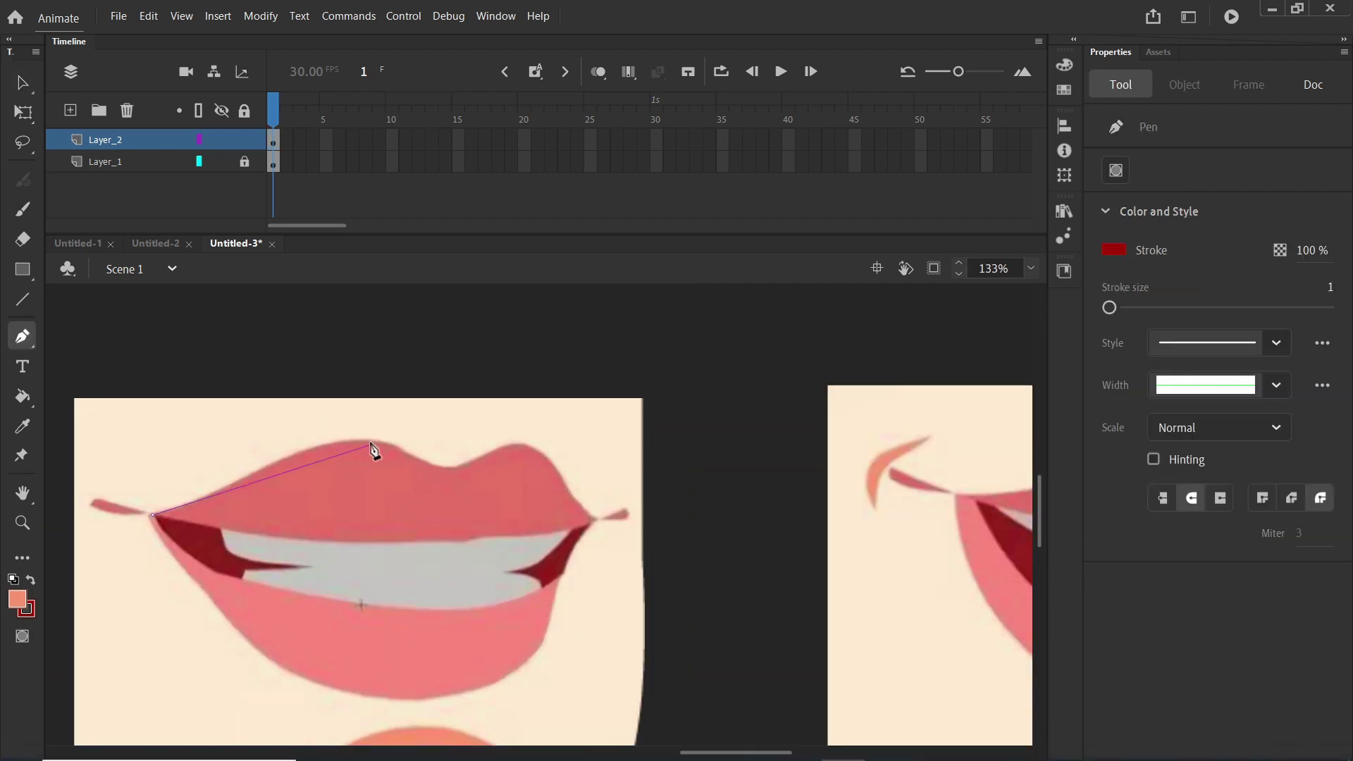
key(ctrl+z)
scroll(169, 520, up, 2)
drag(294, 455, 323, 437)
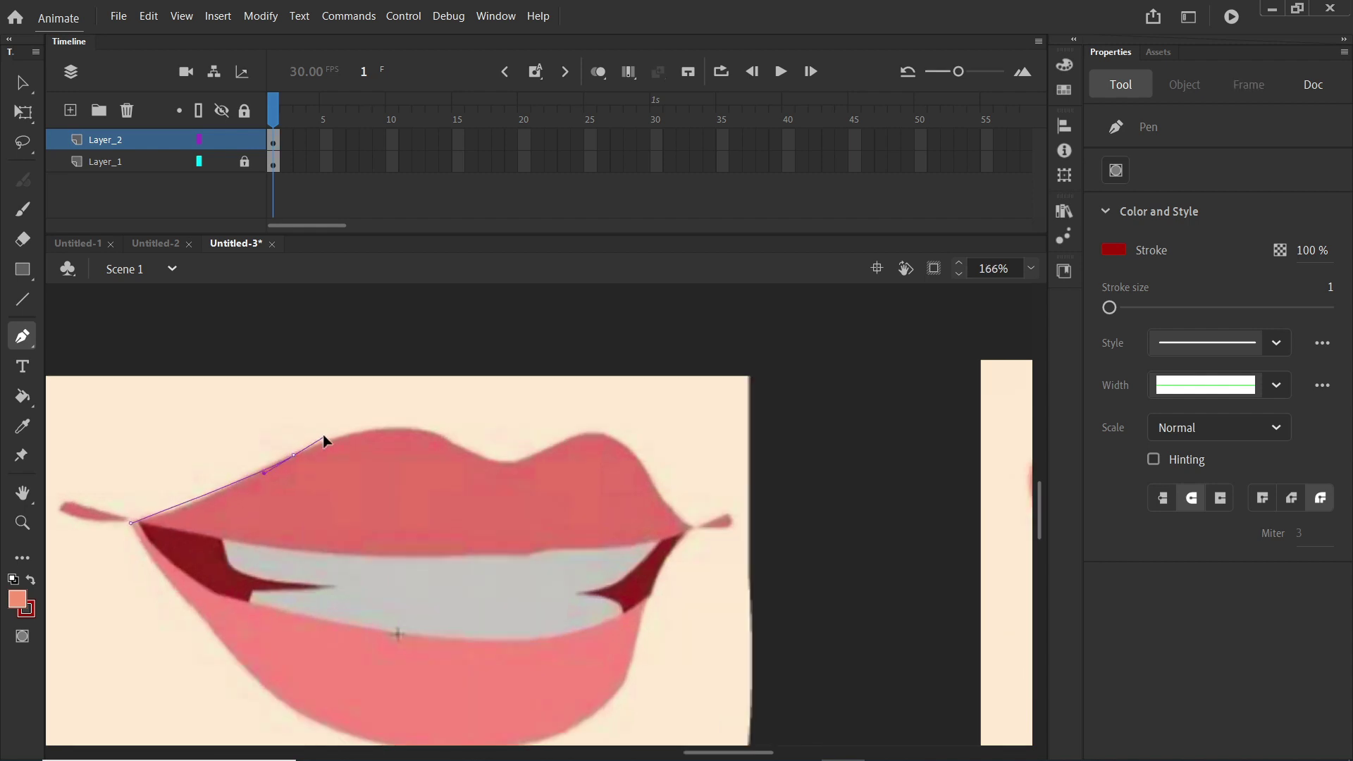
drag(445, 439, 499, 471)
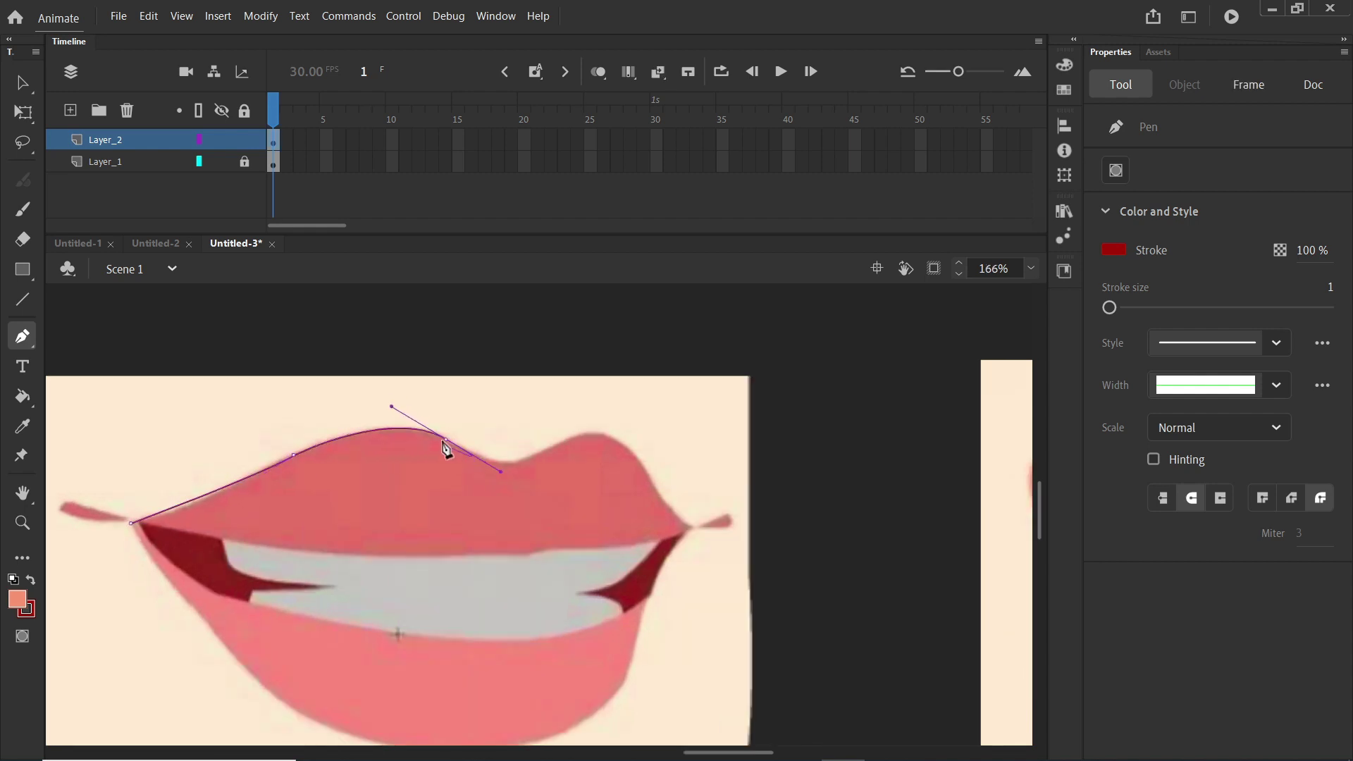
click(446, 439)
drag(563, 438, 624, 384)
drag(644, 466, 707, 523)
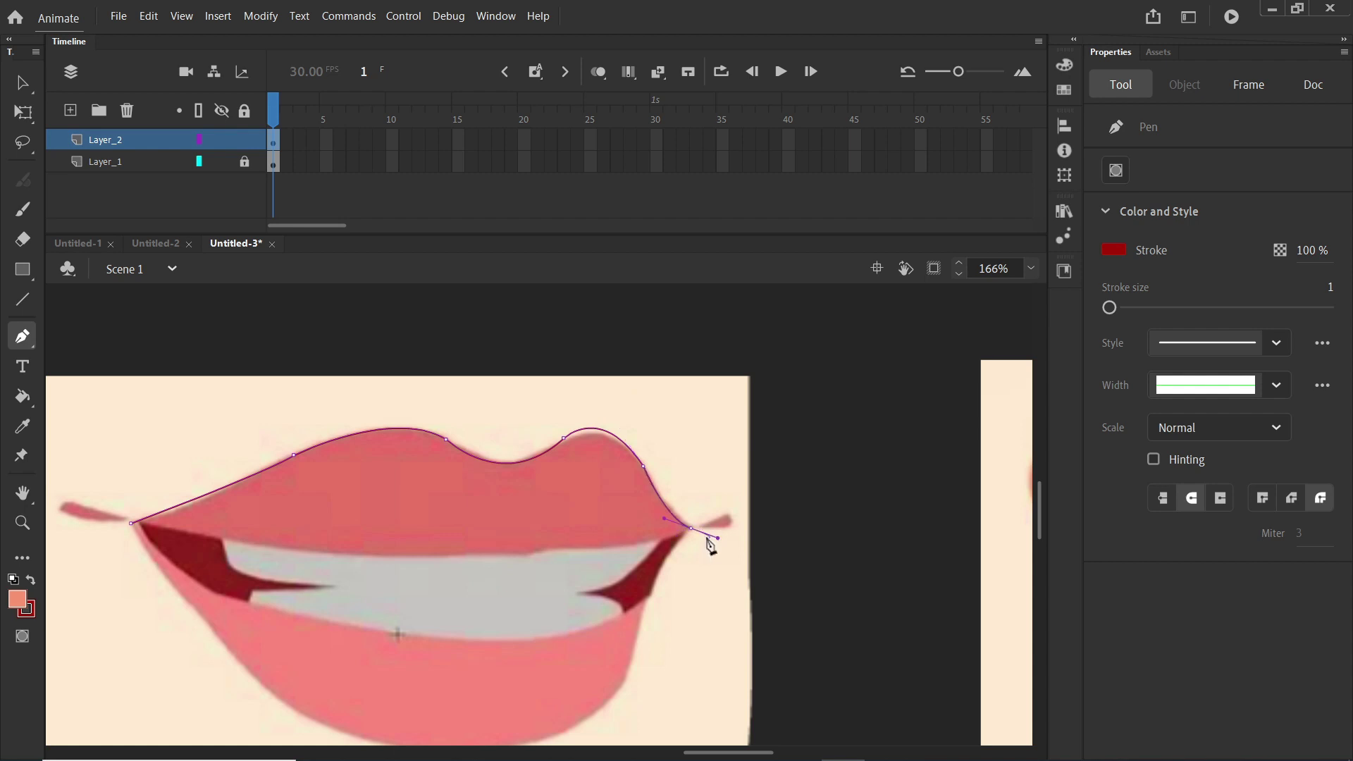
- Continue the path around the fourth mouth's lower lip and close it at the left corner
scroll(687, 546, down, 3)
drag(647, 463, 648, 481)
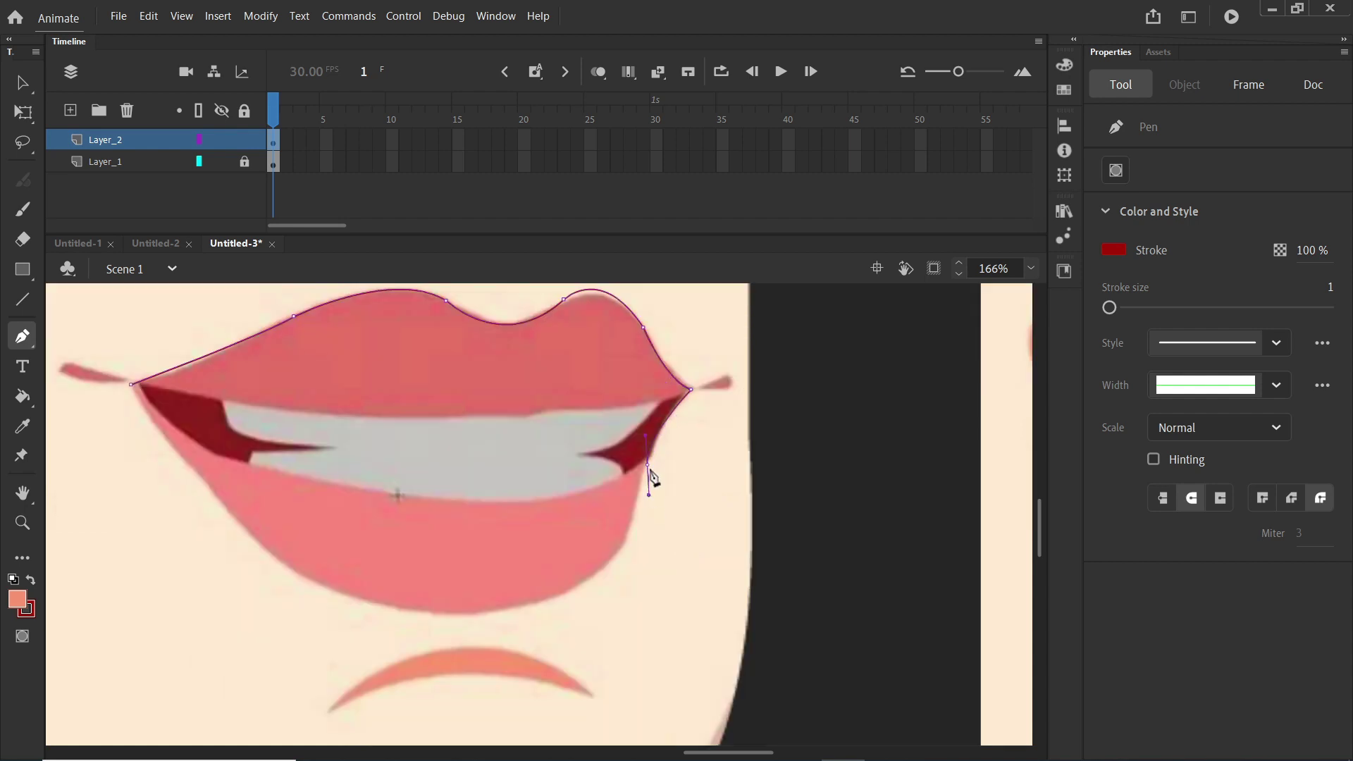
click(627, 537)
drag(451, 614, 292, 616)
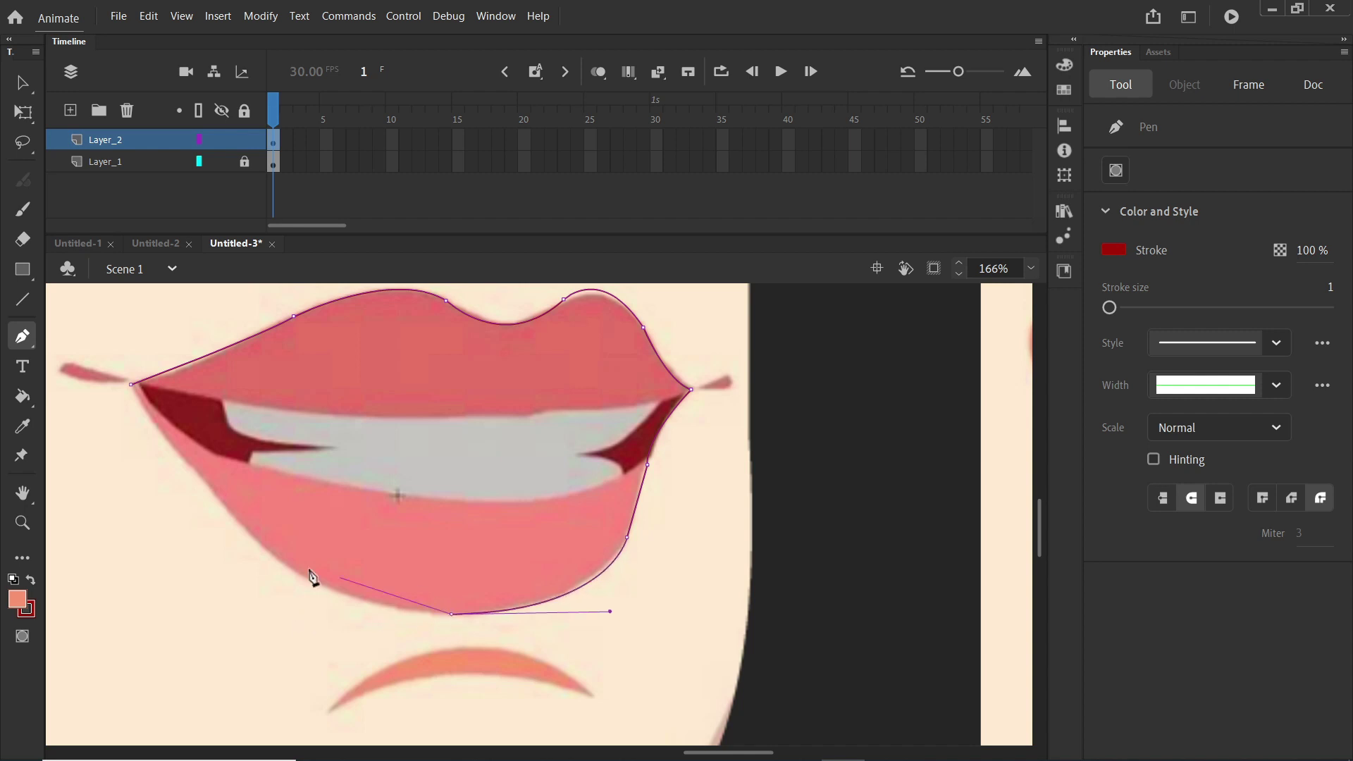
drag(250, 534, 208, 473)
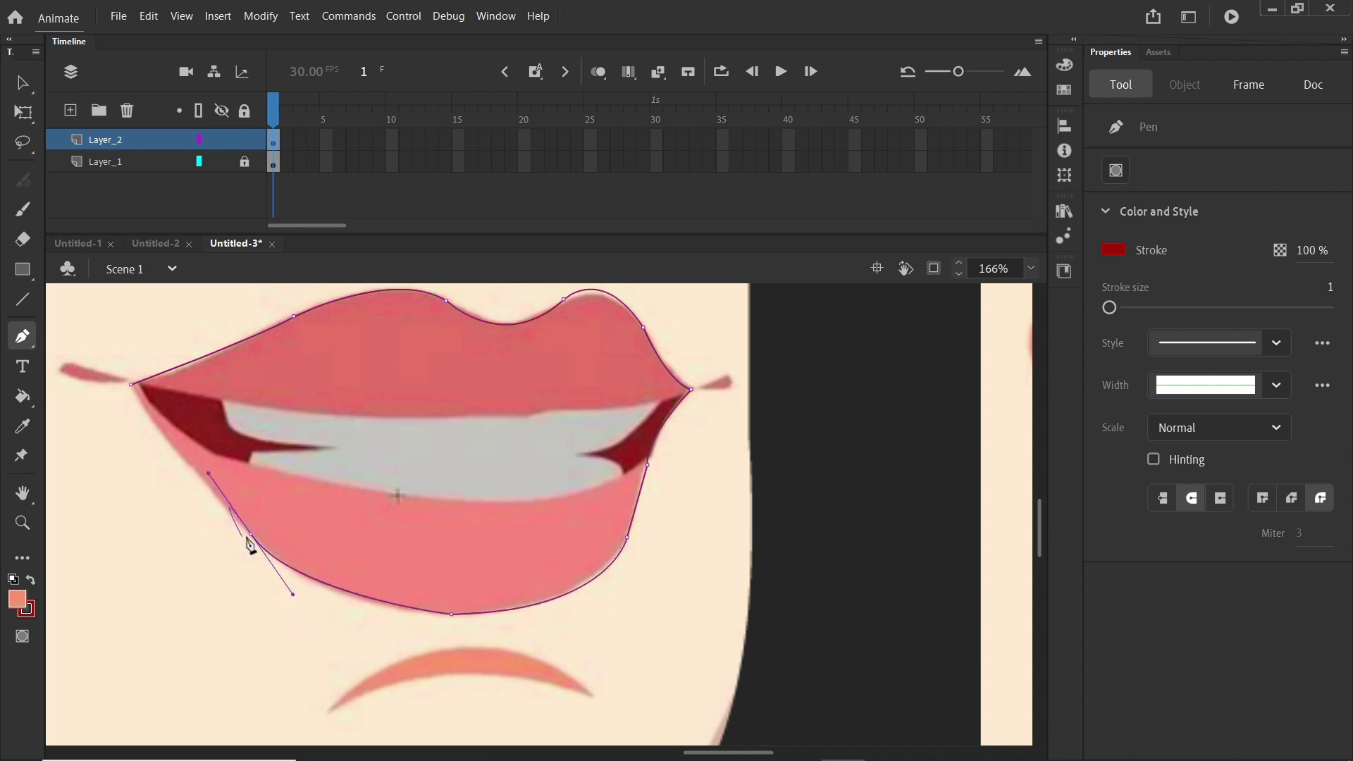
click(133, 386)
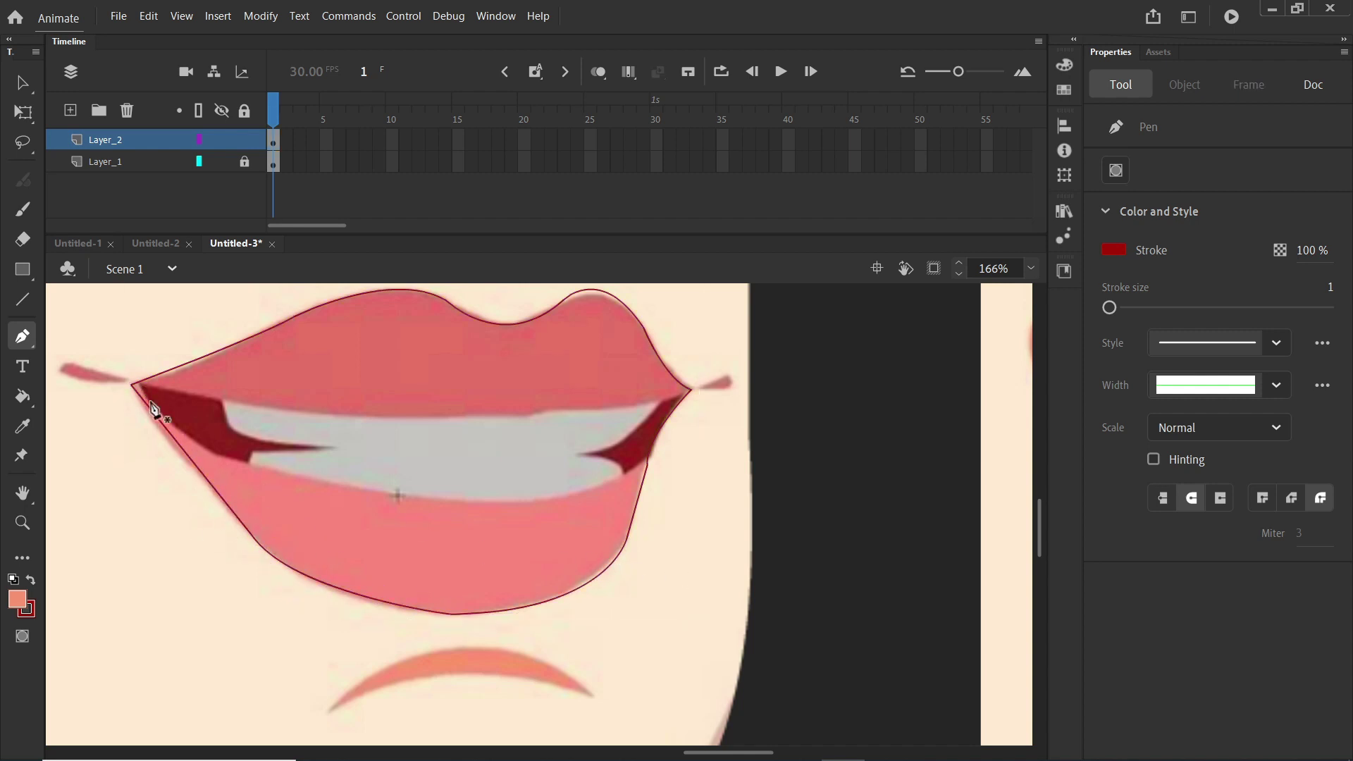
- Draw the curve along the lower lip's inner edge, from the fourth mouth's left corner to the right side of the outline
click(134, 382)
drag(456, 503, 712, 504)
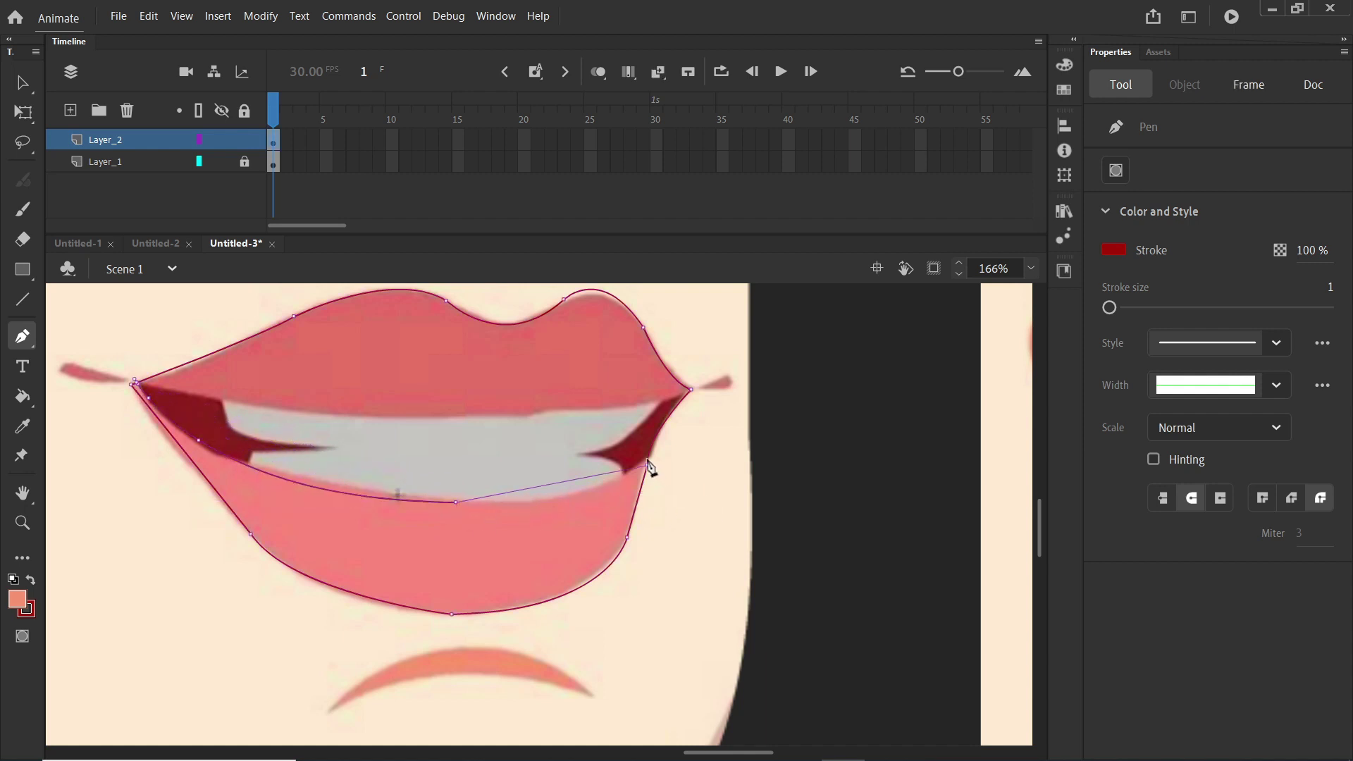
drag(647, 463, 703, 423)
- Draw the curve between the fourth mouth's upper lip and teeth, from corner to corner, and end the path
click(135, 382)
mouse_move(452, 414)
mouse_down()
mouse_move(523, 393)
mouse_move(459, 426)
mouse_up()
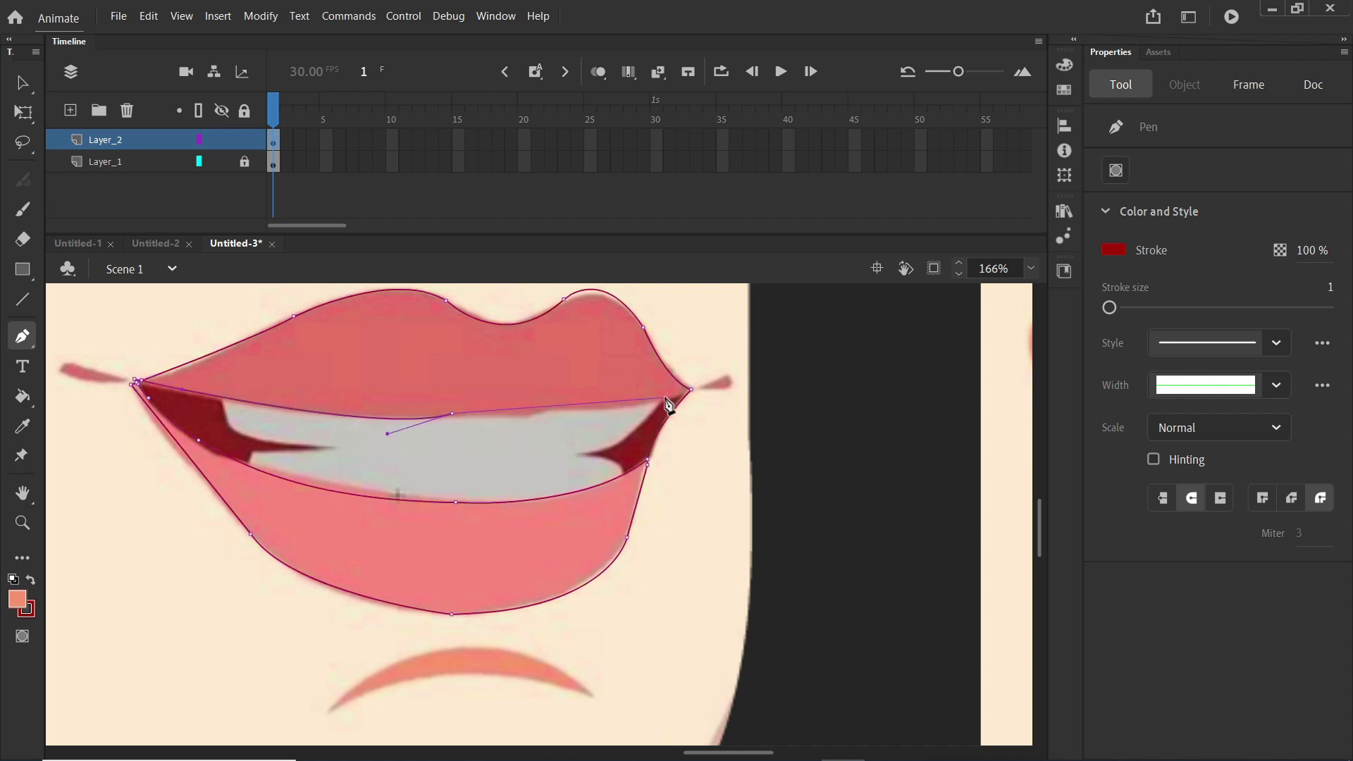
drag(690, 390, 707, 402)
scroll(426, 434, up, 1)
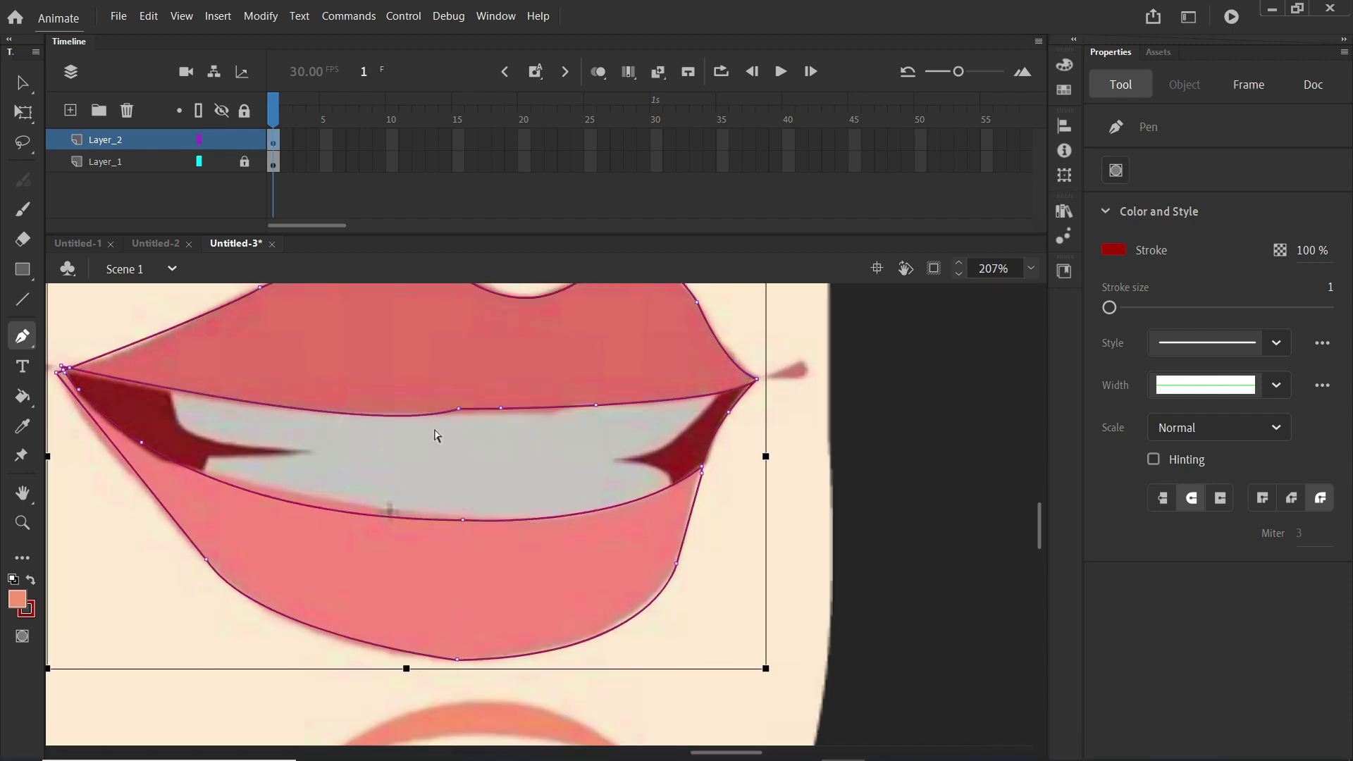
ctrl+click(712, 497)
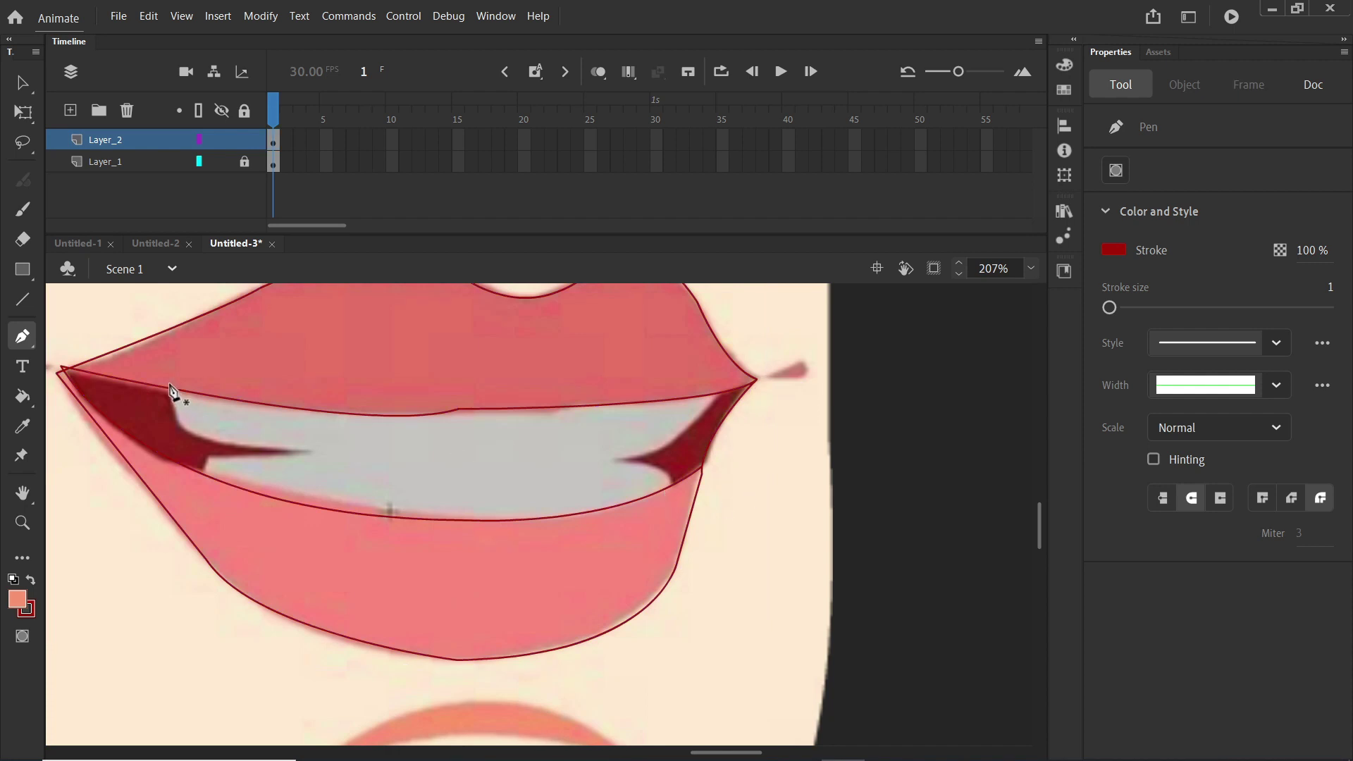
- Trace the pointed boundary between the teeth and the dark area at the fourth mouth's left side
drag(222, 443, 282, 449)
click(306, 450)
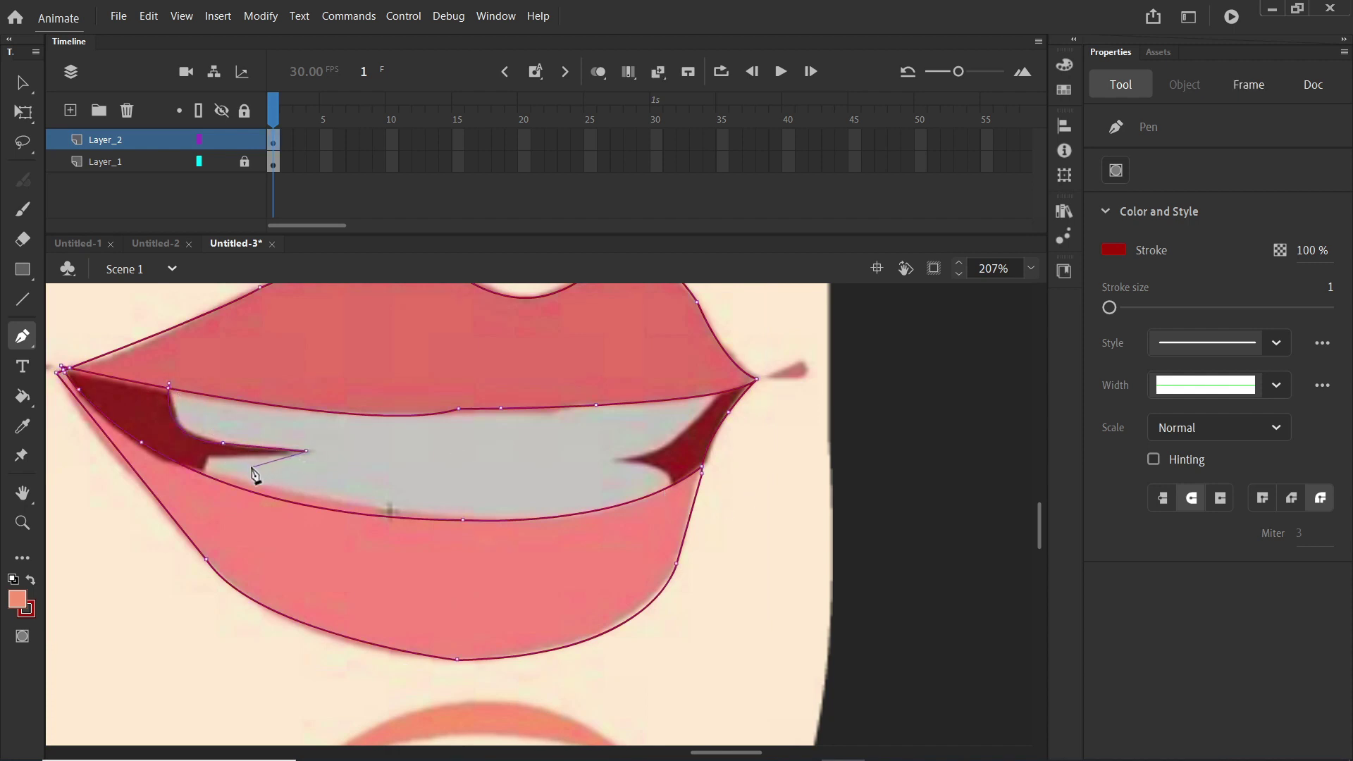
click(209, 475)
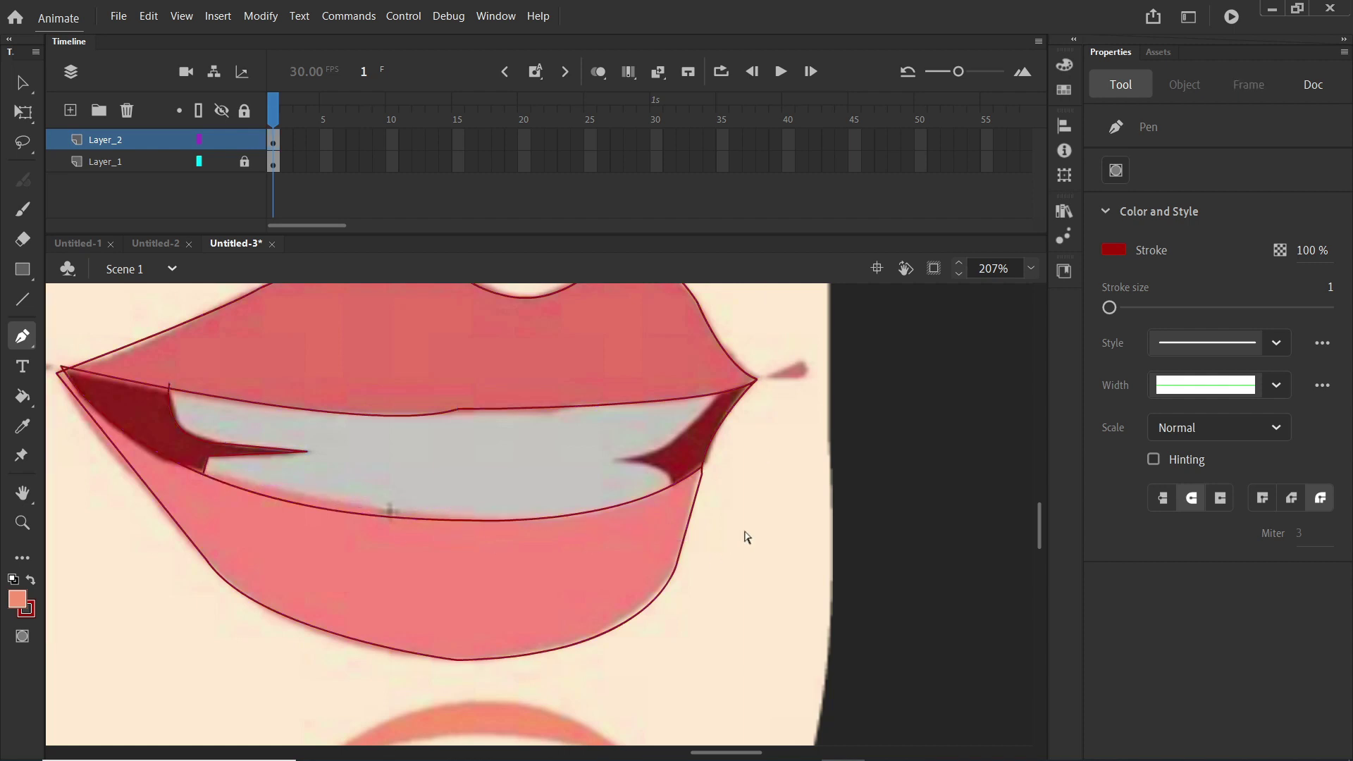
- Trace the pointed boundary between the teeth and the dark area at the fourth mouth's right side
click(719, 392)
drag(615, 458, 589, 464)
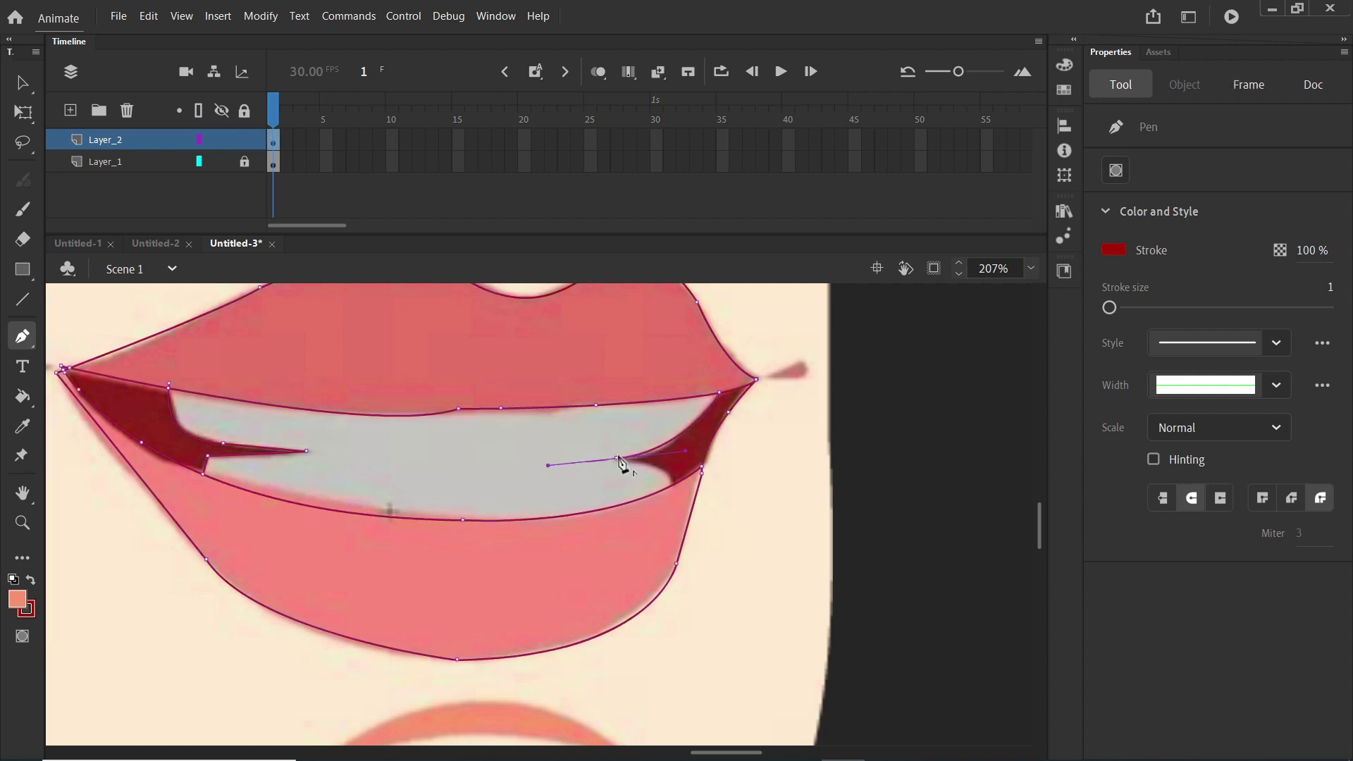
click(617, 459)
drag(742, 509, 740, 509)
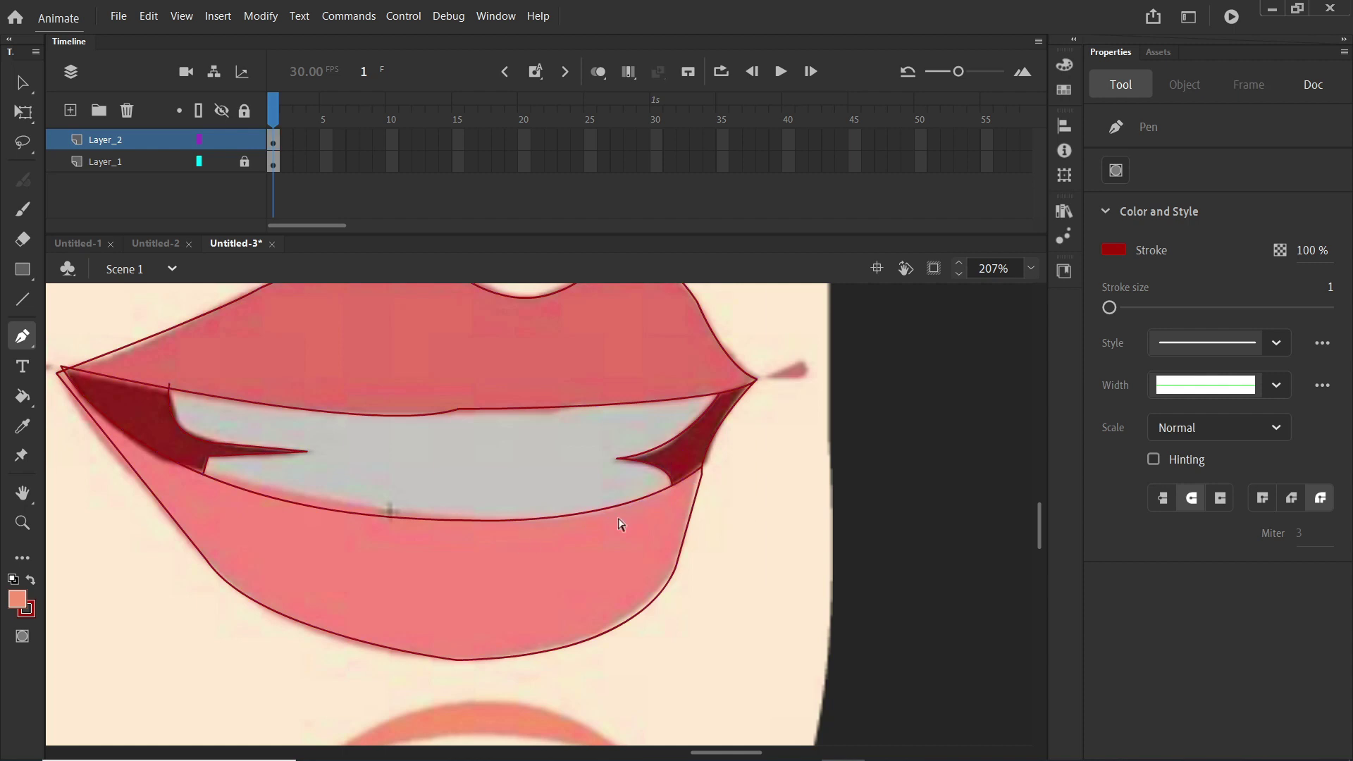
- Fill the fourth mouth's upper lip and teeth with the colours sampled from the reference image
scroll(638, 514, down, 1)
scroll(360, 435, up, 1)
key(k)
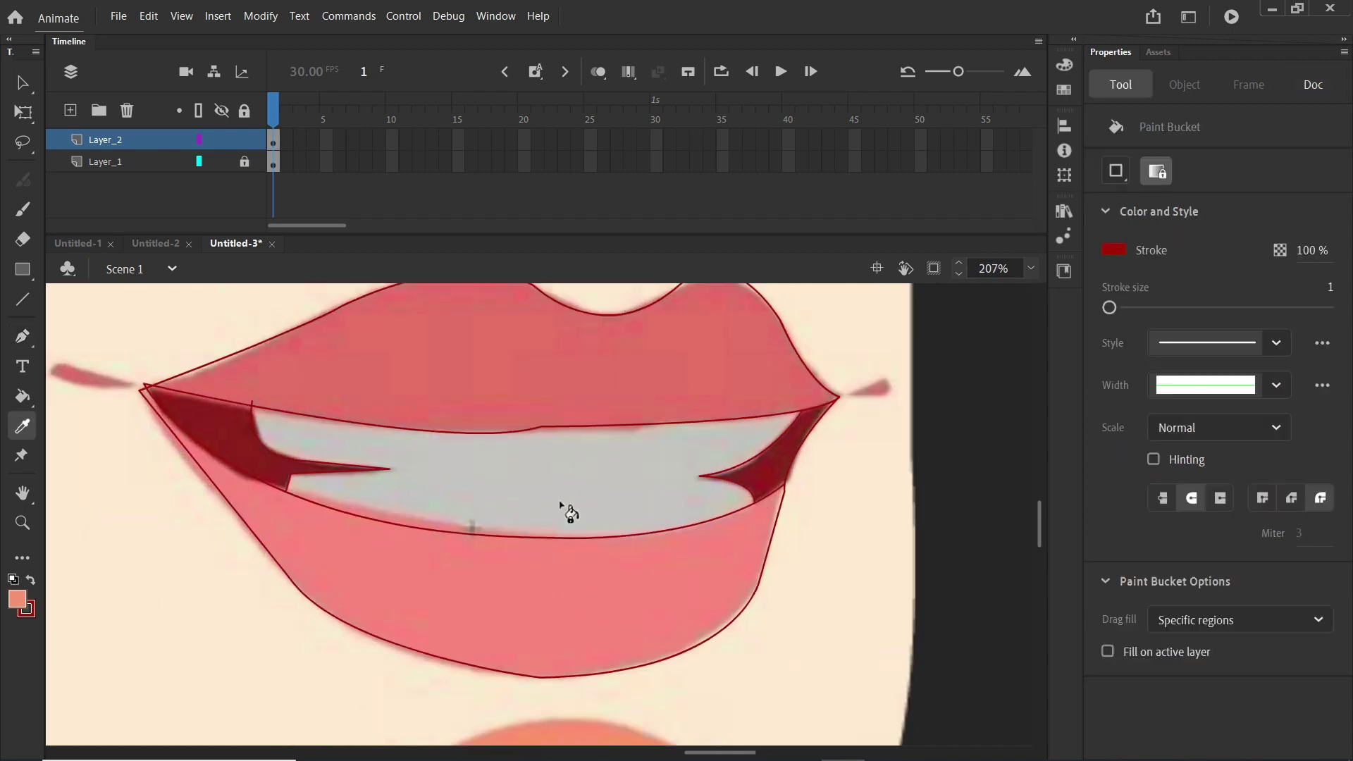
key(s)
key(i)
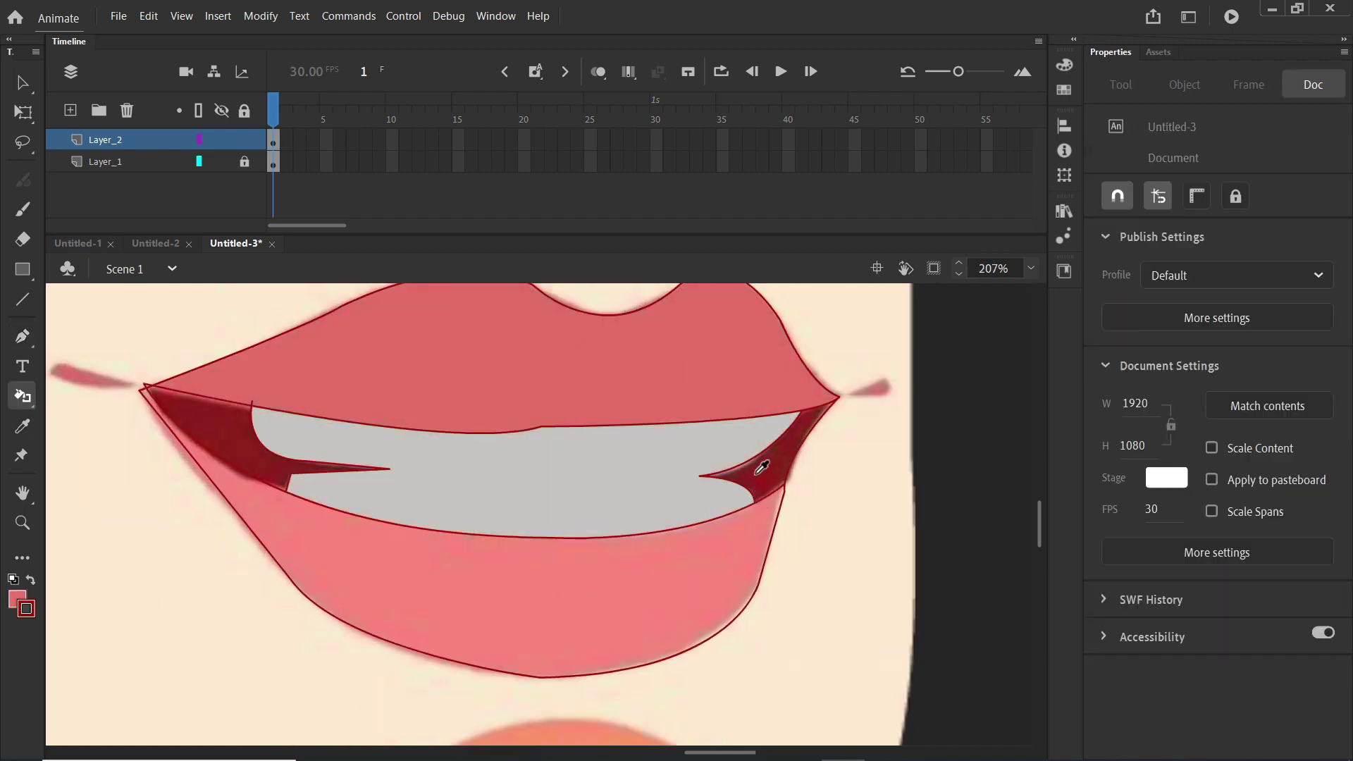
- Fill the fourth mouth's two dark areas and lower lip with colours sampled from the reference image
click(757, 471)
click(757, 471)
key(i)
click(235, 434)
click(235, 435)
key(i)
alt+click(408, 595)
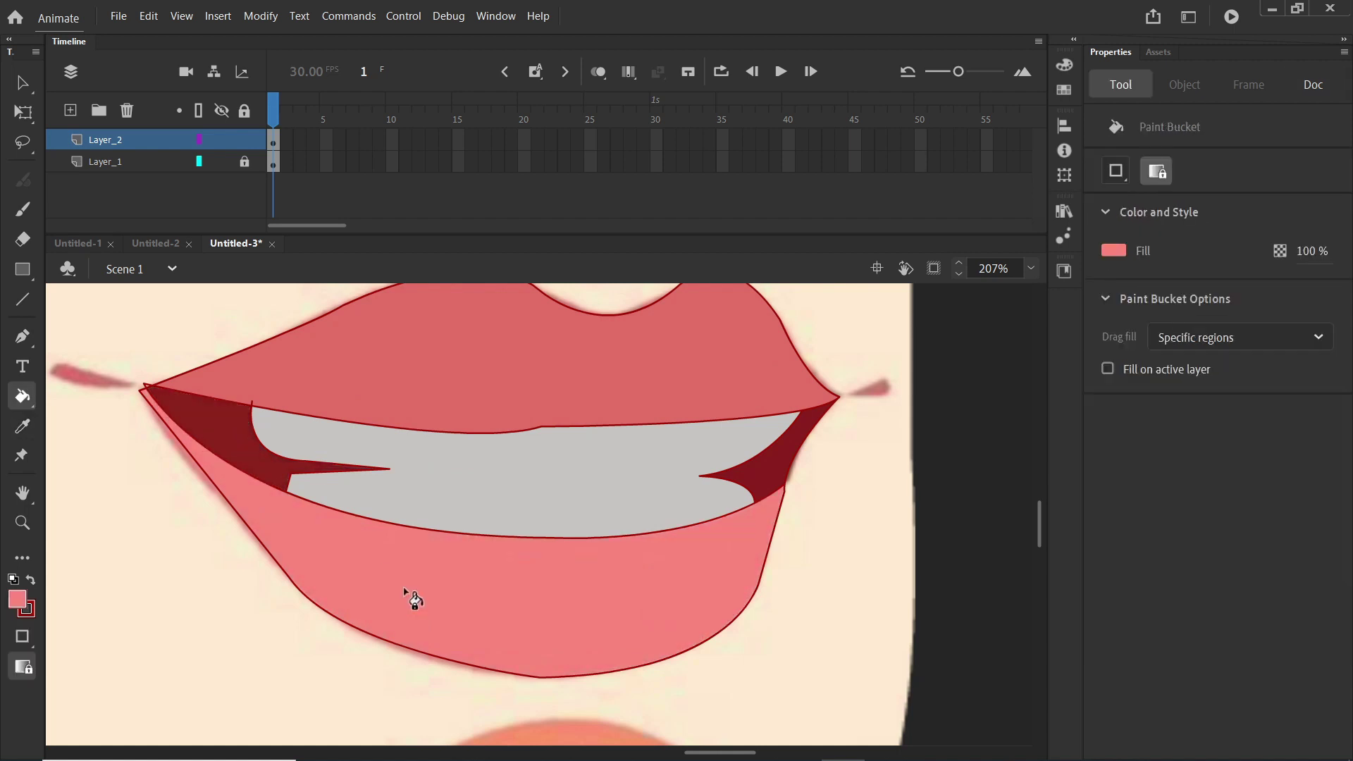
- Bend the fourth mouth's lower-lip outline to match the reference, and delete the mouth's outline strokes
key(v)
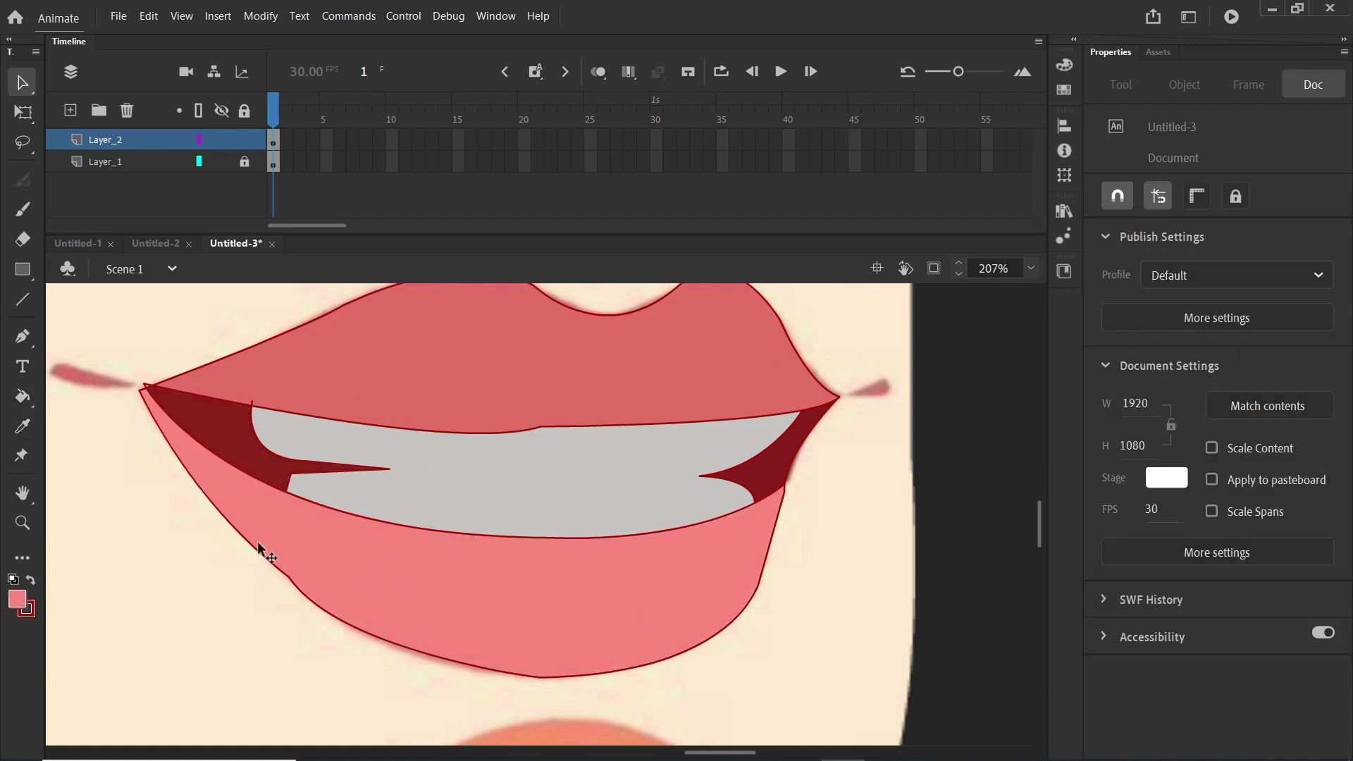
drag(287, 574, 292, 589)
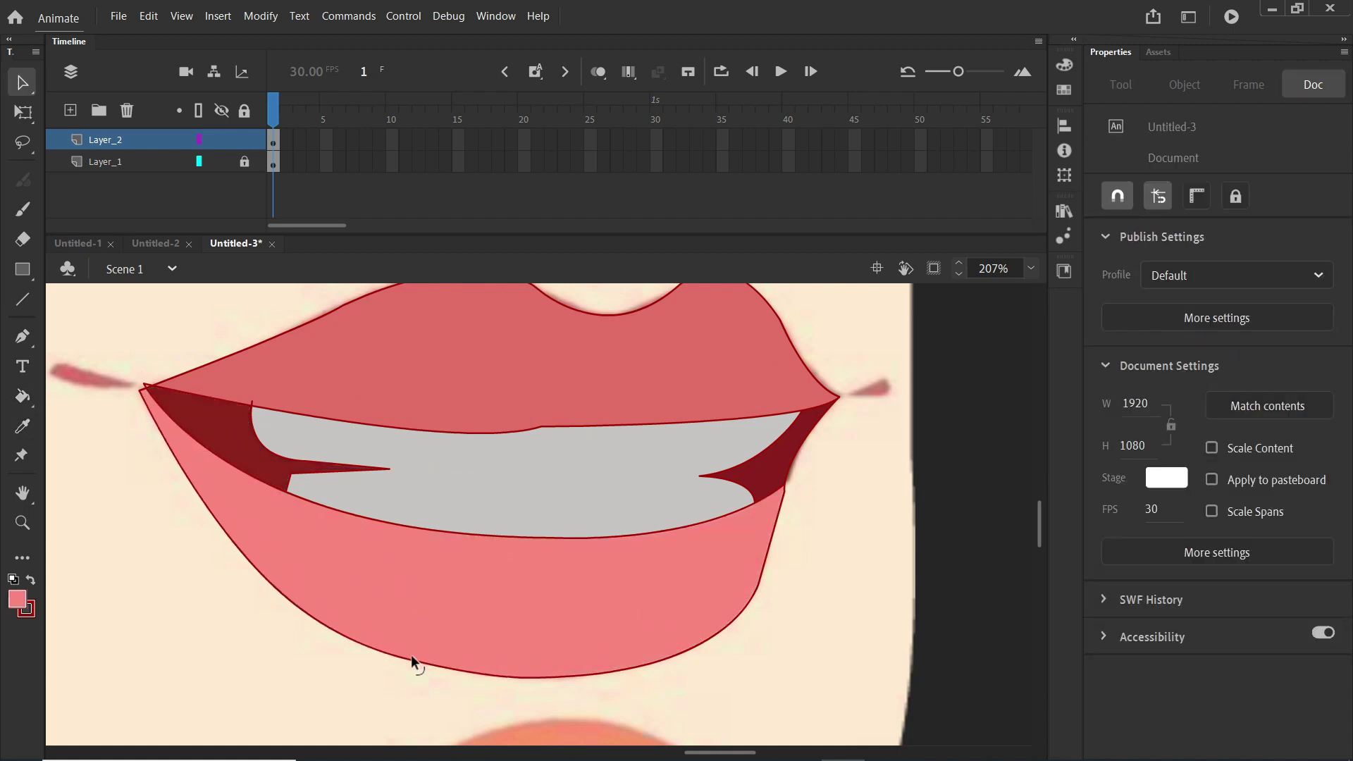
scroll(625, 551, down, 2)
scroll(621, 573, up, 1)
scroll(636, 608, up, 3)
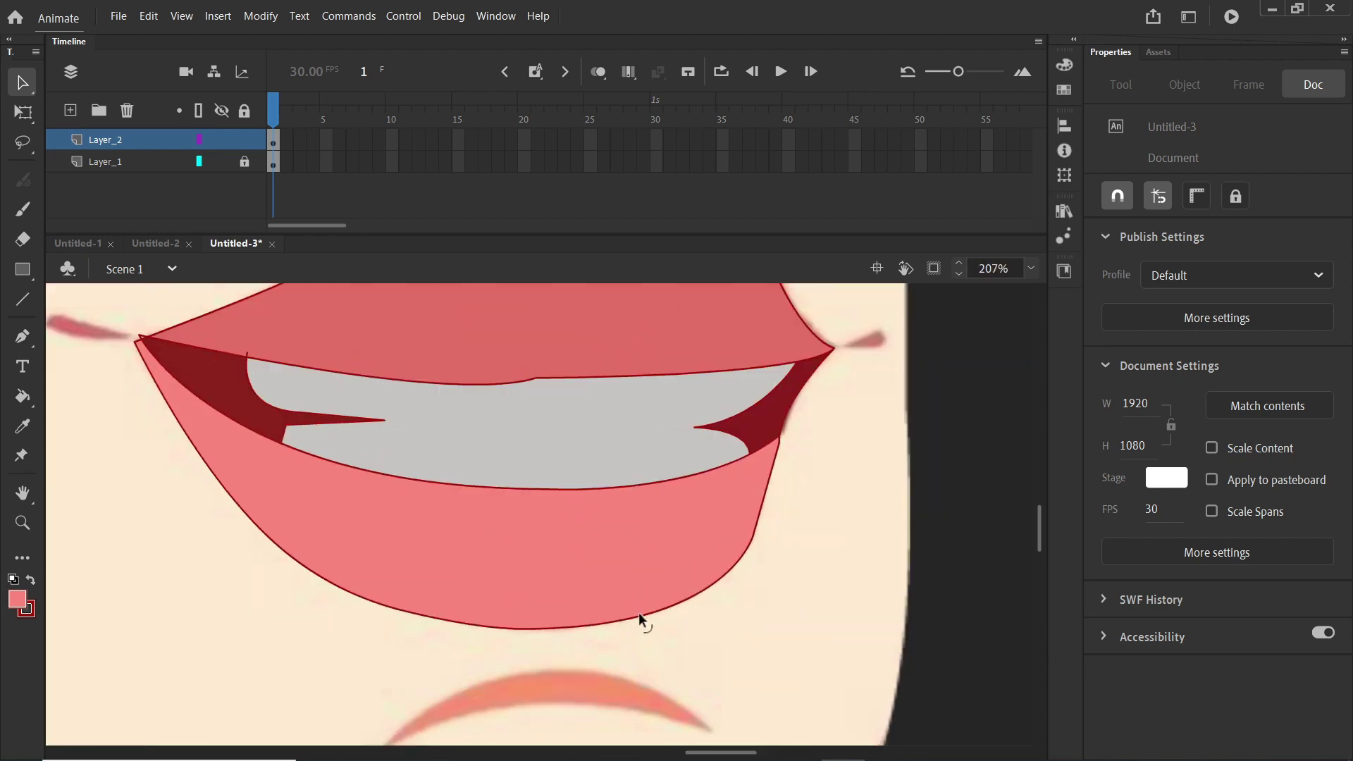
double_click(640, 615)
key(Delete)
- Draw a closed triangular outline over the small crease at the fourth mouth's left corner
scroll(630, 564, down, 2)
key(p)
scroll(387, 381, up, 2)
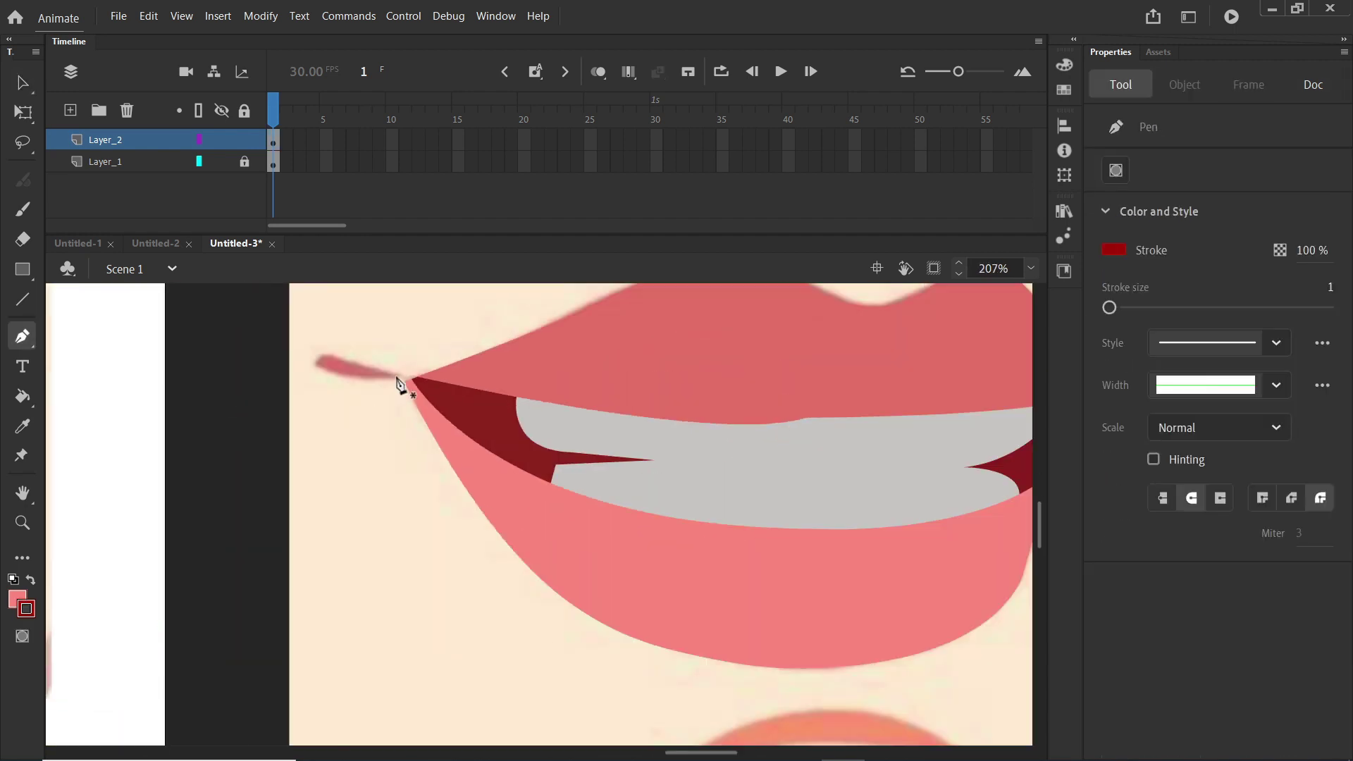
click(328, 354)
click(315, 367)
click(397, 377)
- Fill the fourth mouth's left crease with the pink sampled from the reference image
key(v)
key(i)
click(345, 363)
scroll(344, 363, up, 5)
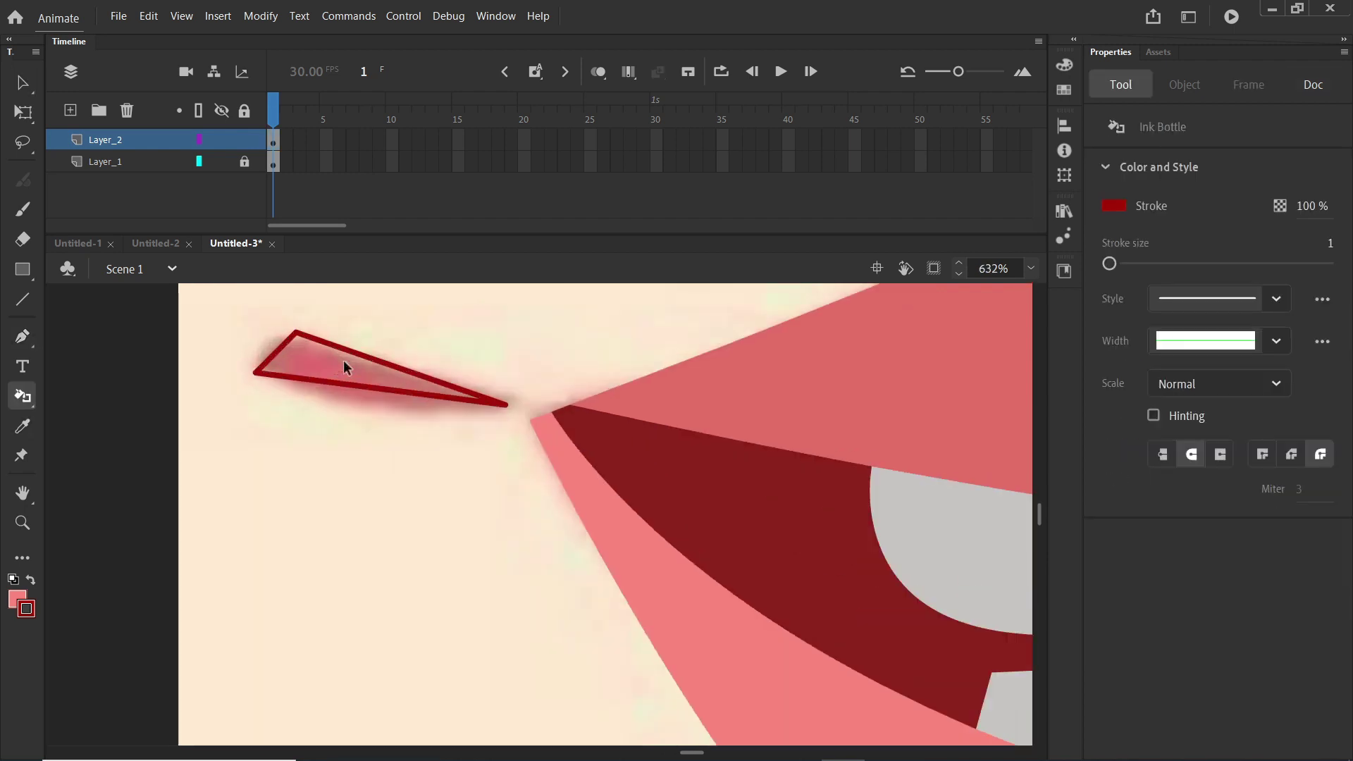
key(i)
click(334, 366)
click(329, 370)
- Delete the left crease's outline and bend its edges to follow the rounded reference shape
key(v)
double_click(347, 383)
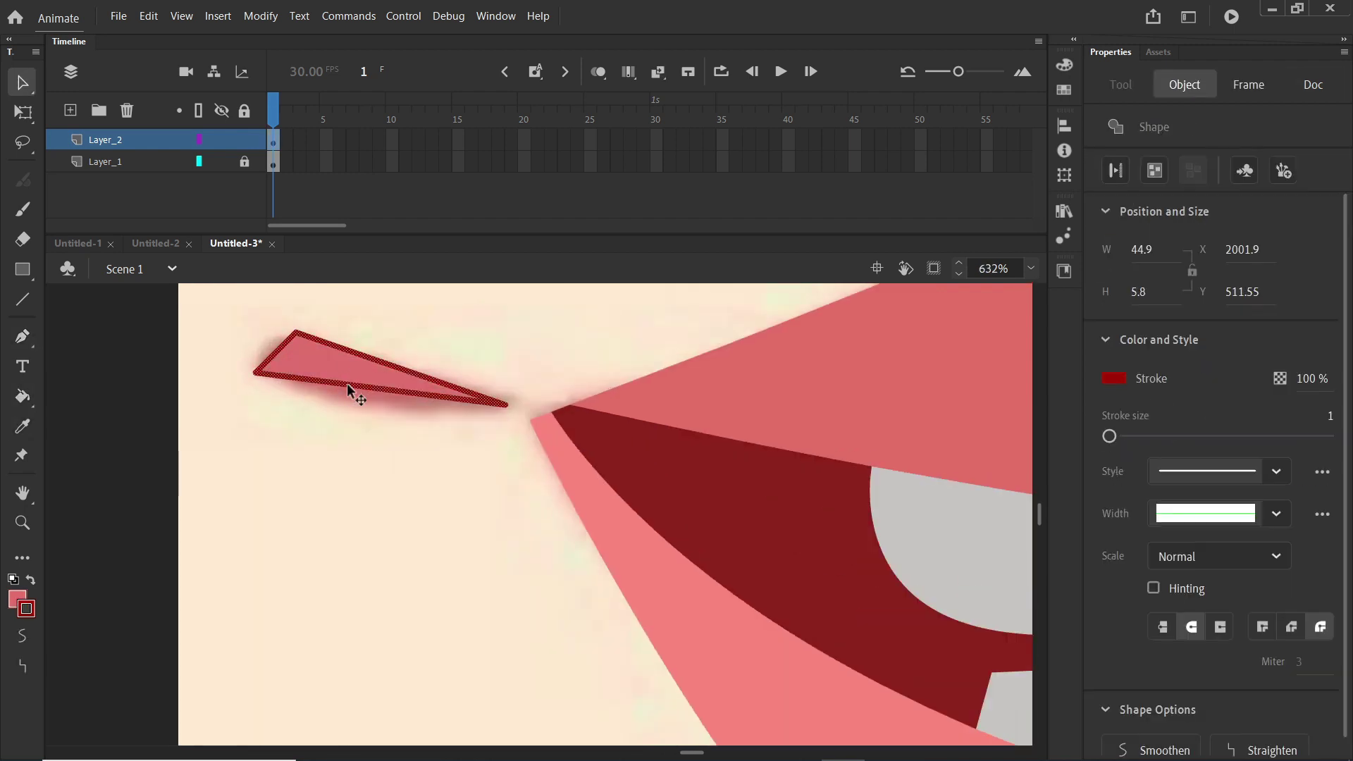
key(Delete)
drag(346, 383, 329, 404)
drag(349, 351, 353, 340)
drag(278, 350, 263, 330)
- Draw a closed triangular outline over the small crease at the fourth mouth's right corner
scroll(341, 377, down, 5)
scroll(860, 395, up, 4)
key(p)
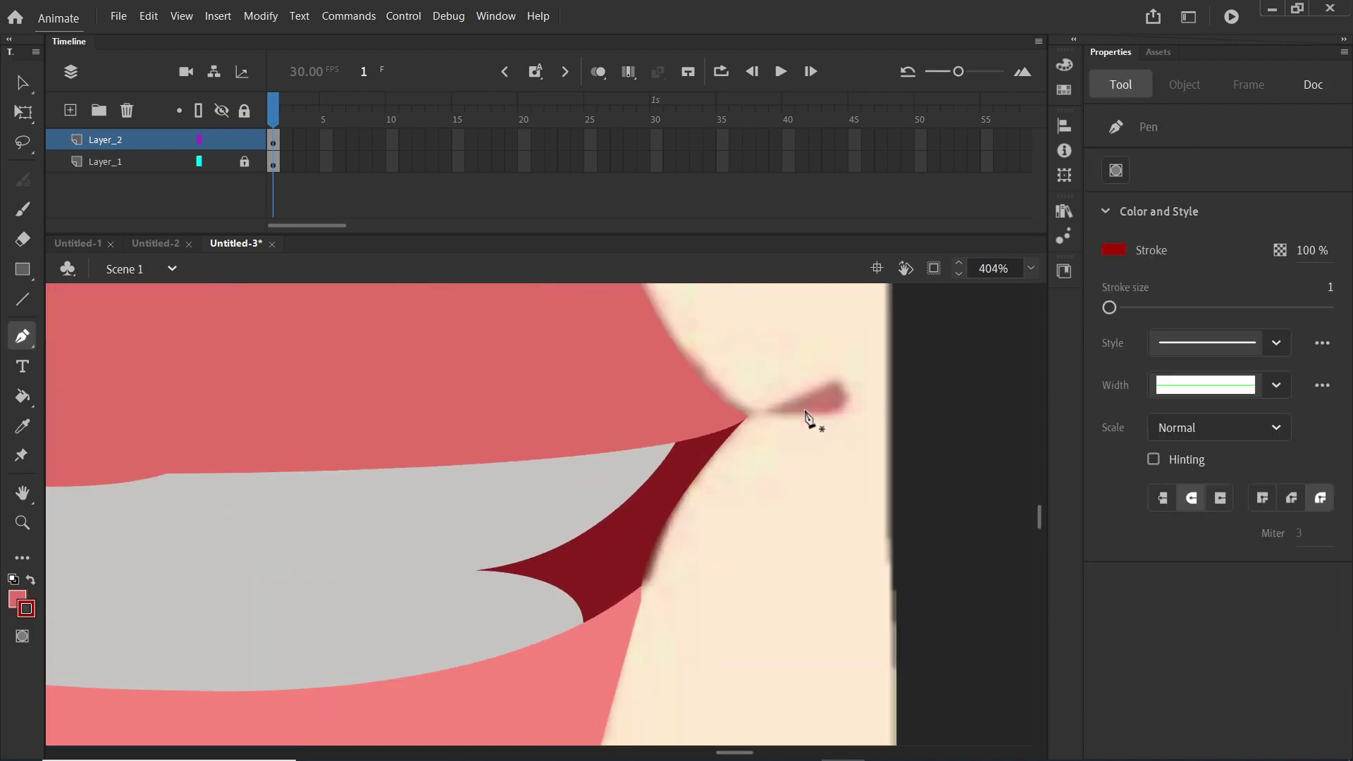
click(768, 408)
click(834, 381)
click(769, 409)
- Fill the right crease with the colour sampled from the reference, delete its outline and round its outer end
key(k)
scroll(824, 395, up, 3)
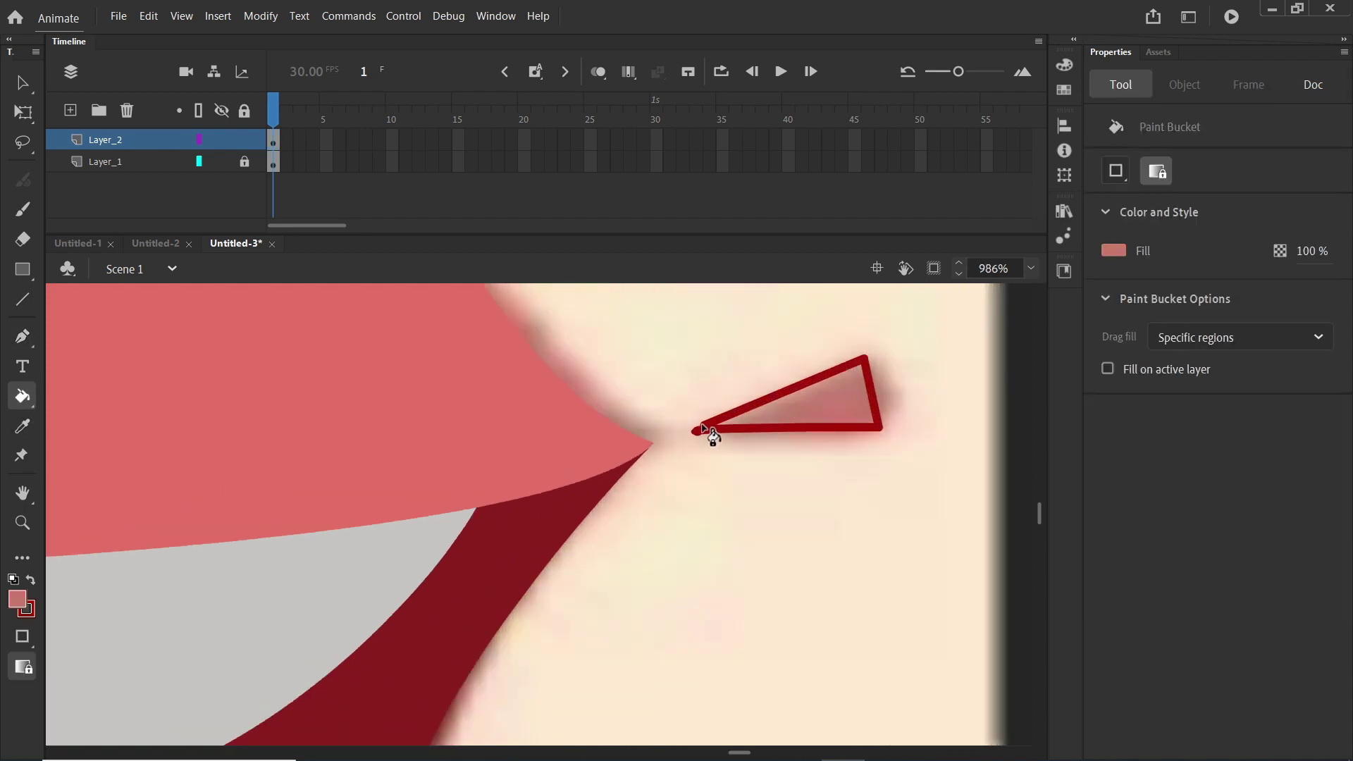
key(v)
key(k)
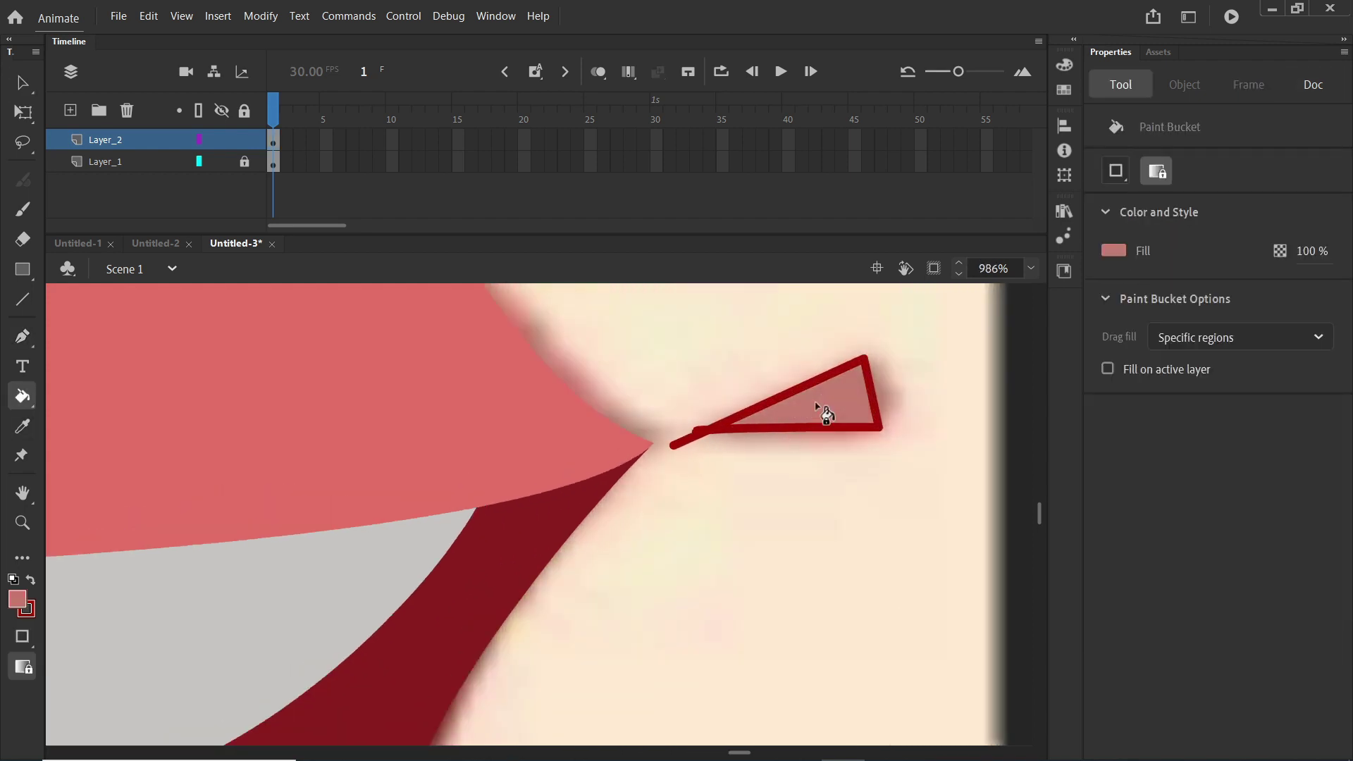
key(v)
double_click(819, 425)
key(Delete)
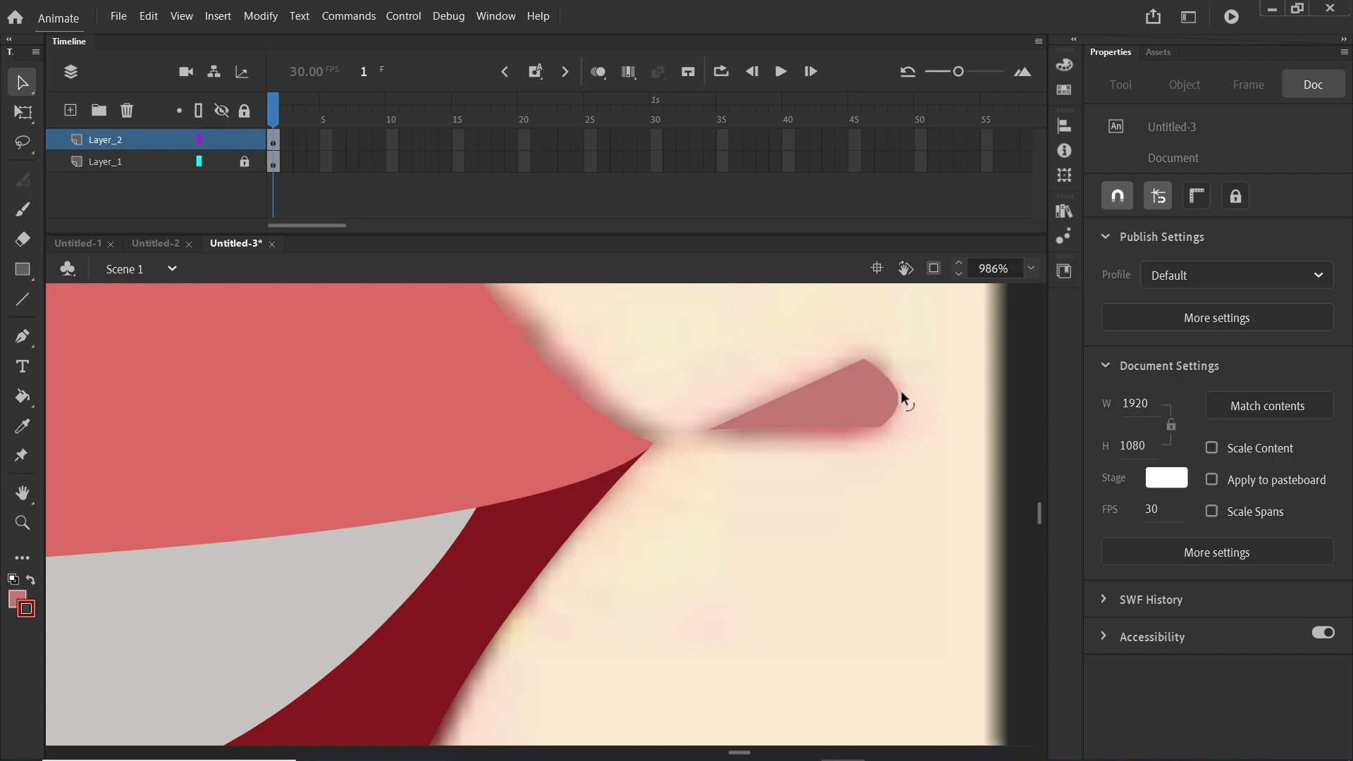
mouse_move(821, 427)
mouse_down()
mouse_move(823, 469)
mouse_move(823, 429)
mouse_up()
click(822, 464)
key(ctrl+z)
key(ctrl+z)
- Draw the upper arc of the chin shadow below the fourth mouth, from its left tip to its right tip
scroll(823, 429, down, 10)
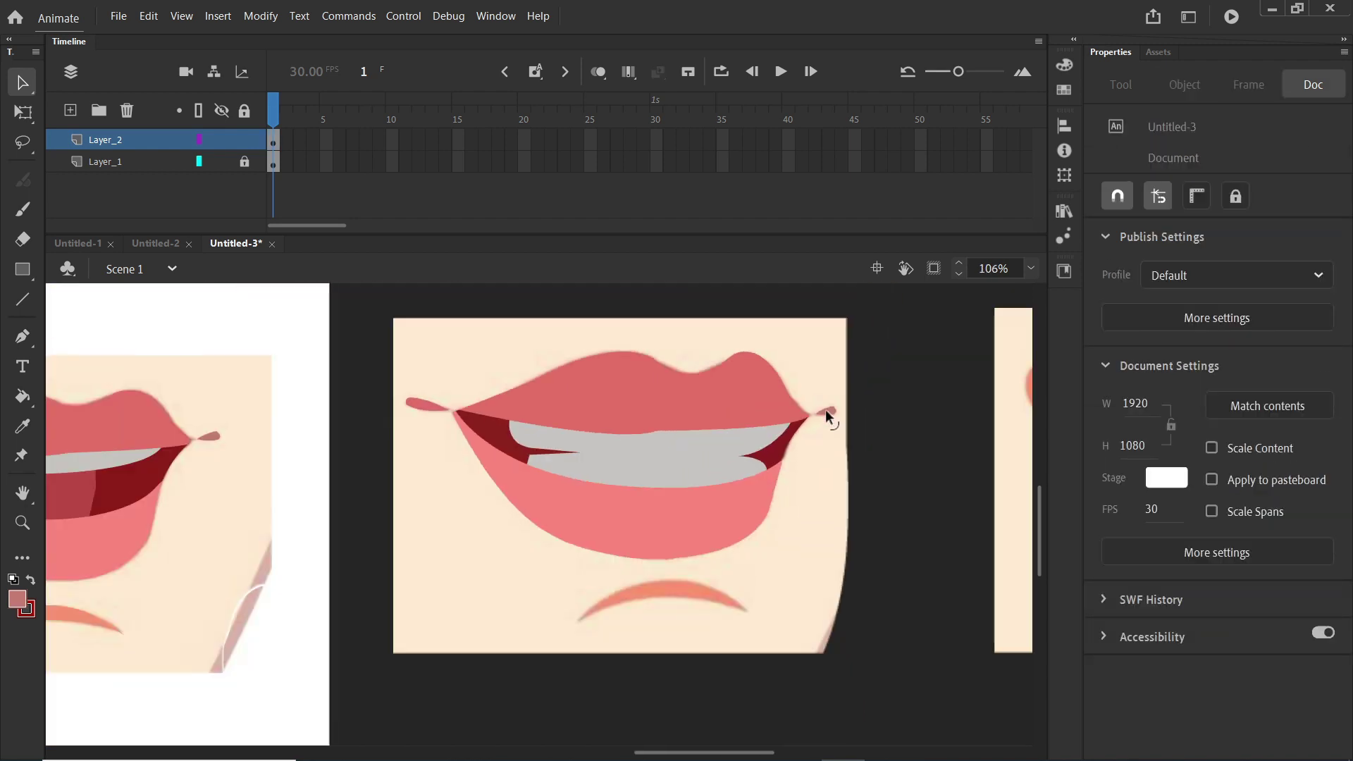
scroll(610, 485, down, 1)
scroll(674, 580, up, 3)
scroll(674, 580, up, 3)
key(p)
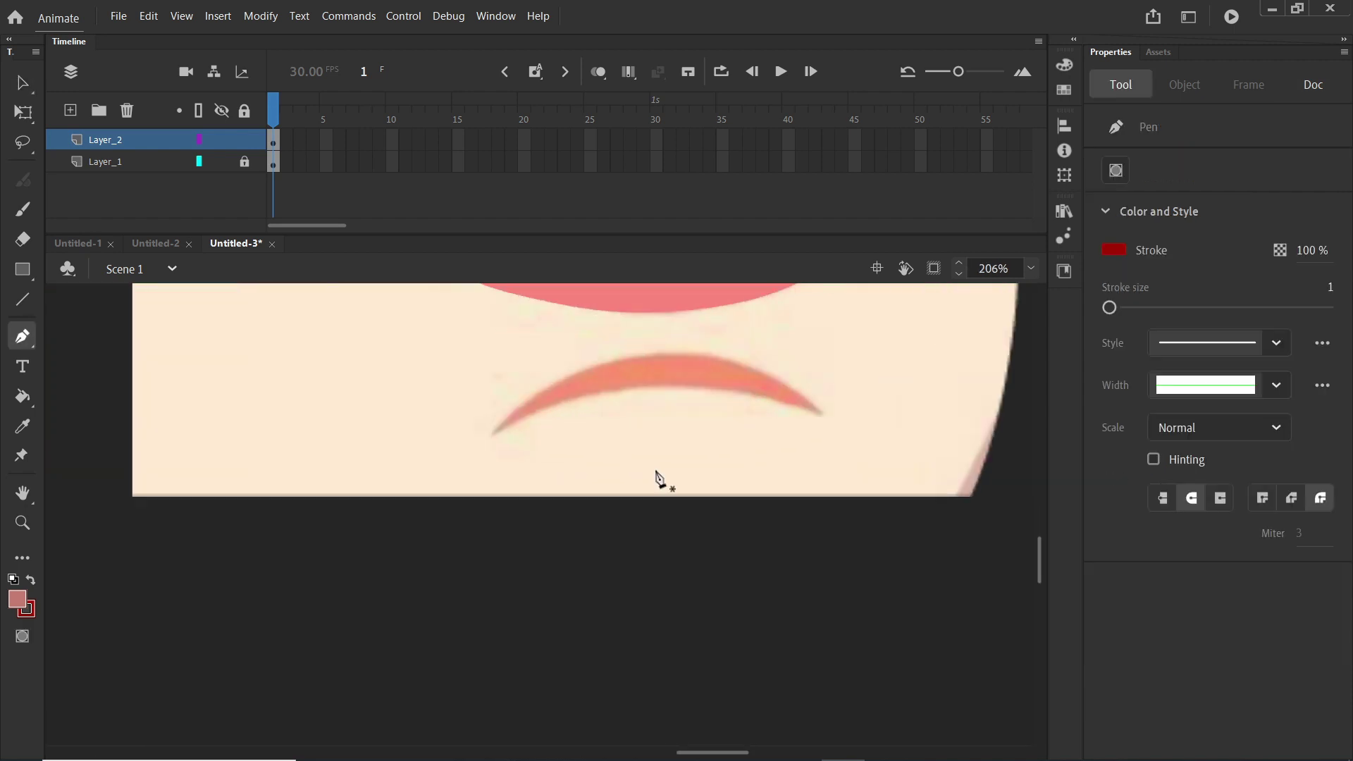
scroll(484, 437, up, 2)
click(486, 429)
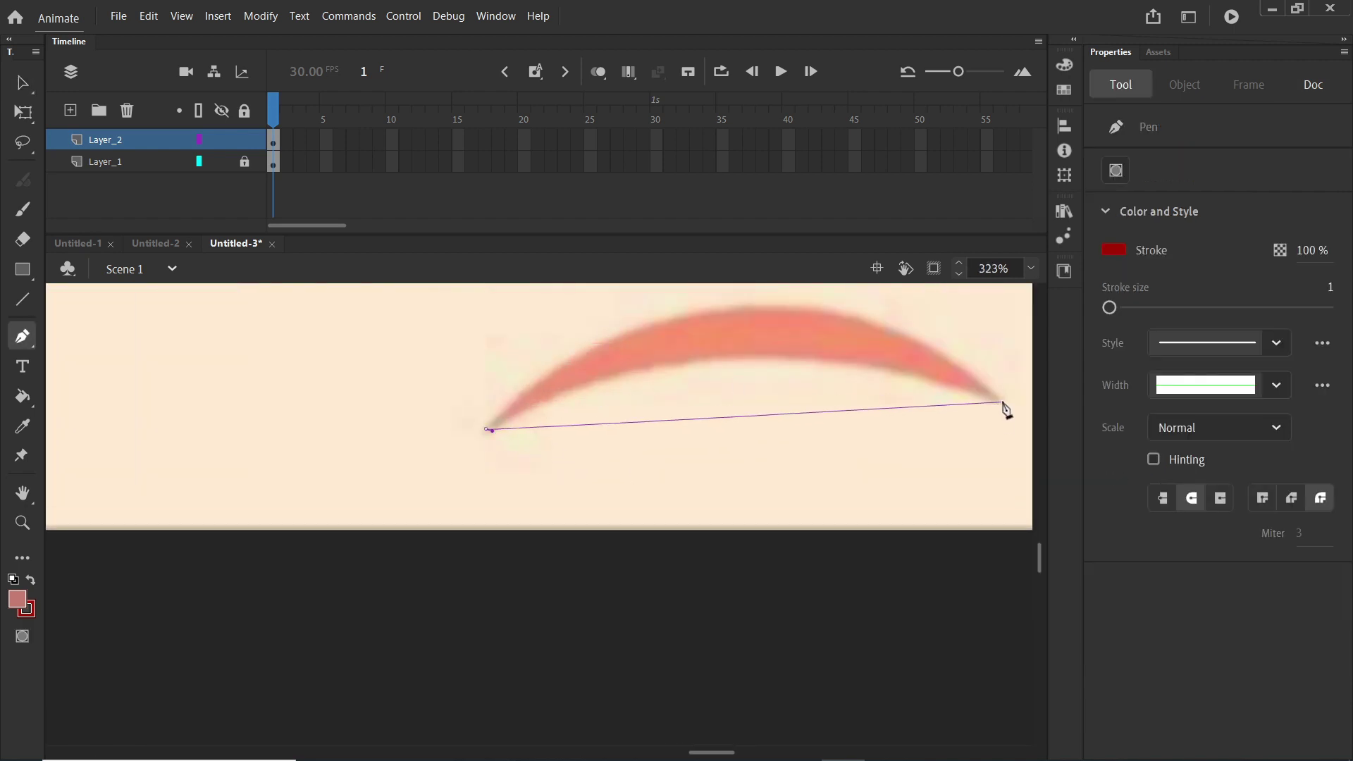
drag(1000, 401, 1121, 521)
- Draw the lower arc of the chin shadow back to its left tip and close the path
scroll(767, 463, down, 2)
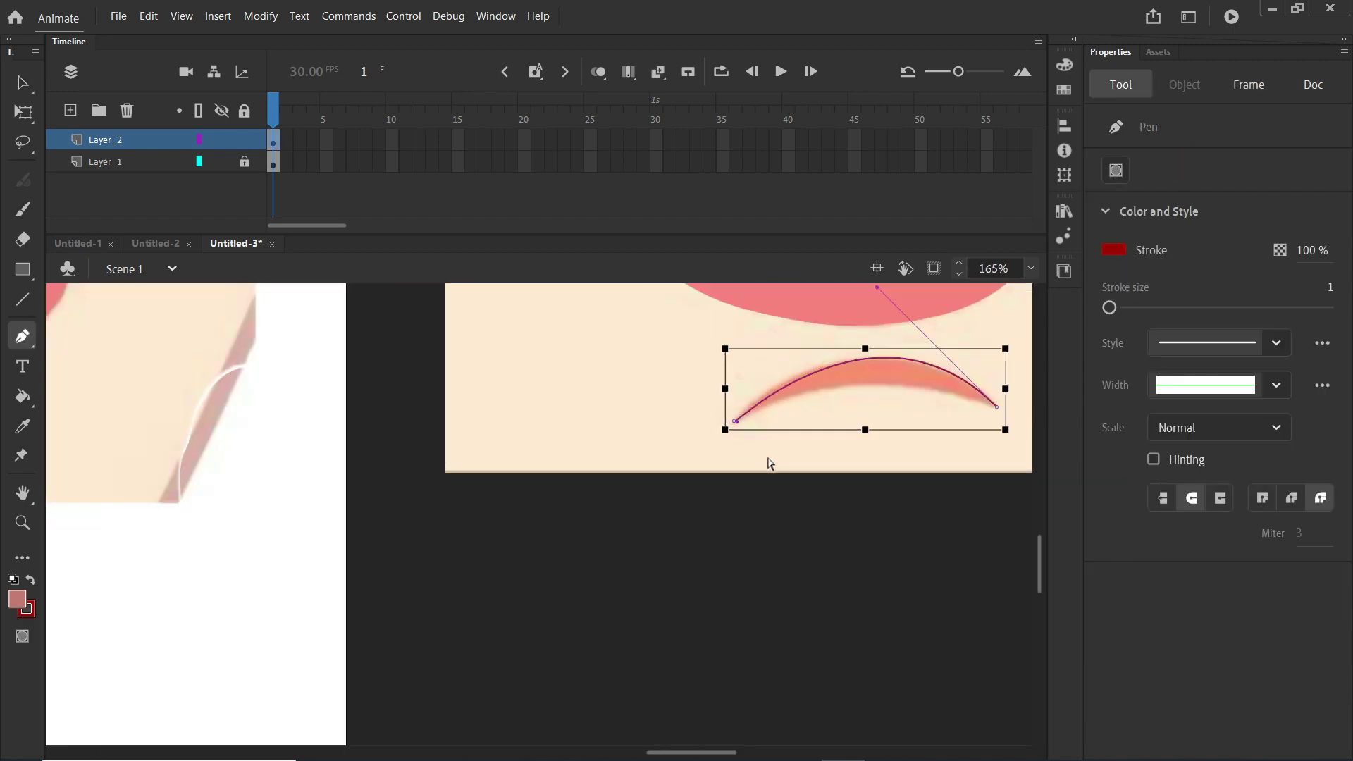
scroll(823, 506, down, 2)
drag(734, 426, 616, 505)
scroll(721, 435, up, 3)
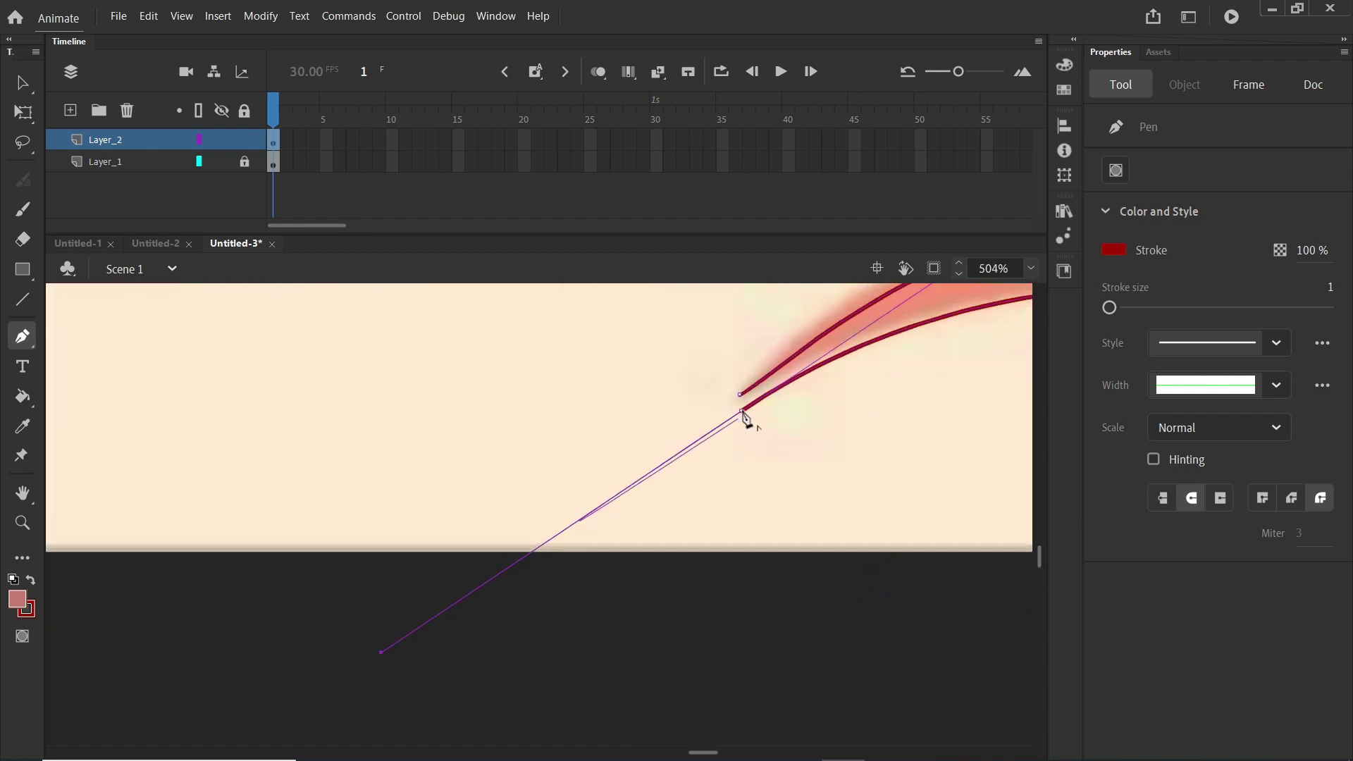
click(743, 412)
click(741, 396)
- Fill the fourth mouth's chin shadow with the orange sampled from the reference and delete its outline
scroll(833, 458, down, 4)
key(i)
click(980, 370)
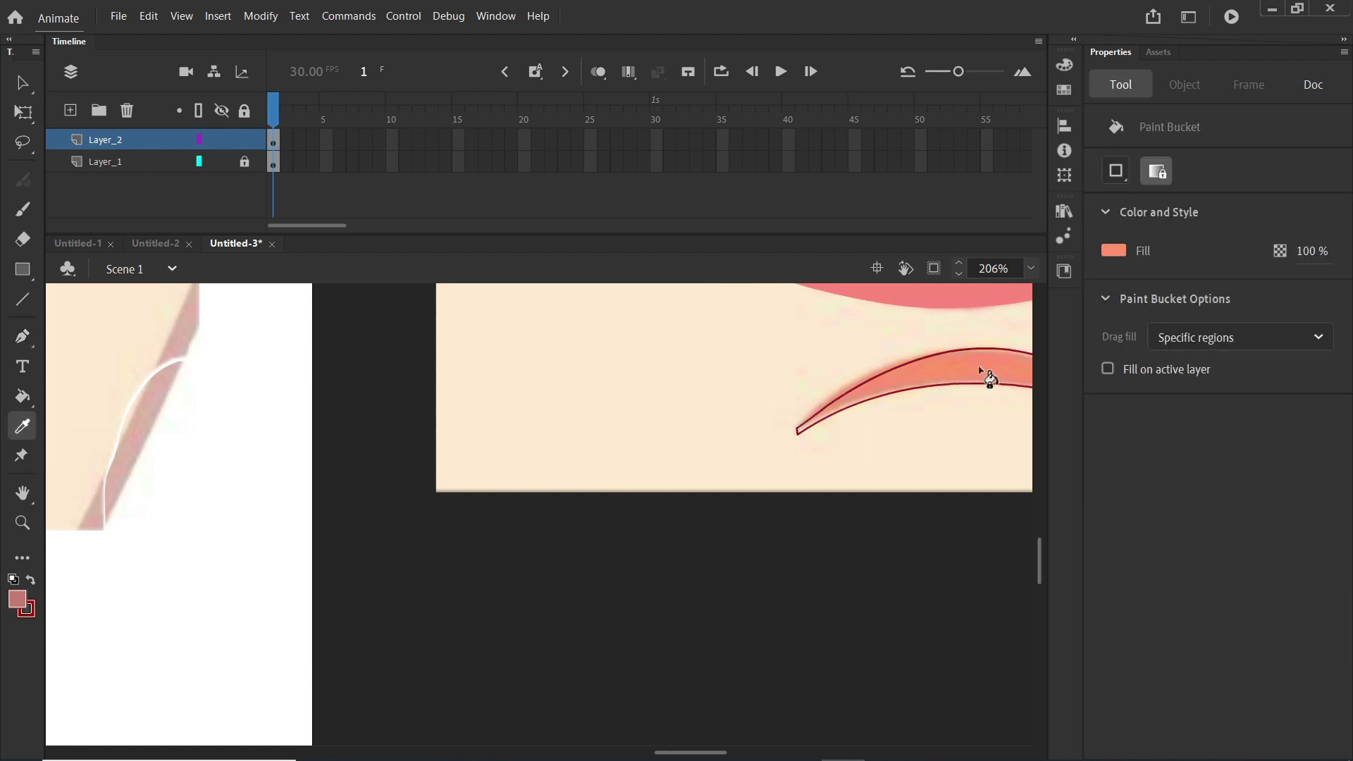
key(v)
double_click(986, 382)
key(Delete)
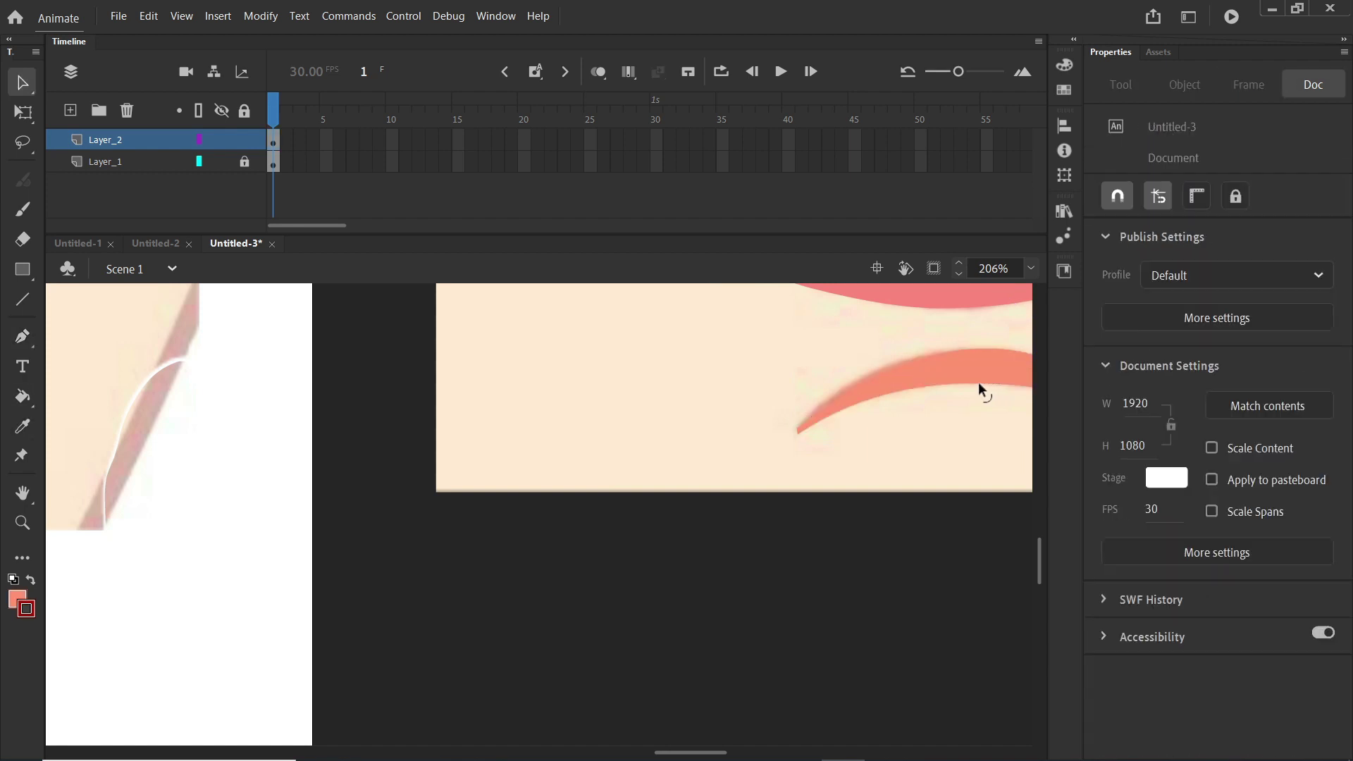
- Select all of the fourth mouth's shapes, including the creases and chin shadow, and group them
scroll(916, 416, down, 2)
scroll(776, 407, up, 2)
scroll(797, 397, down, 5)
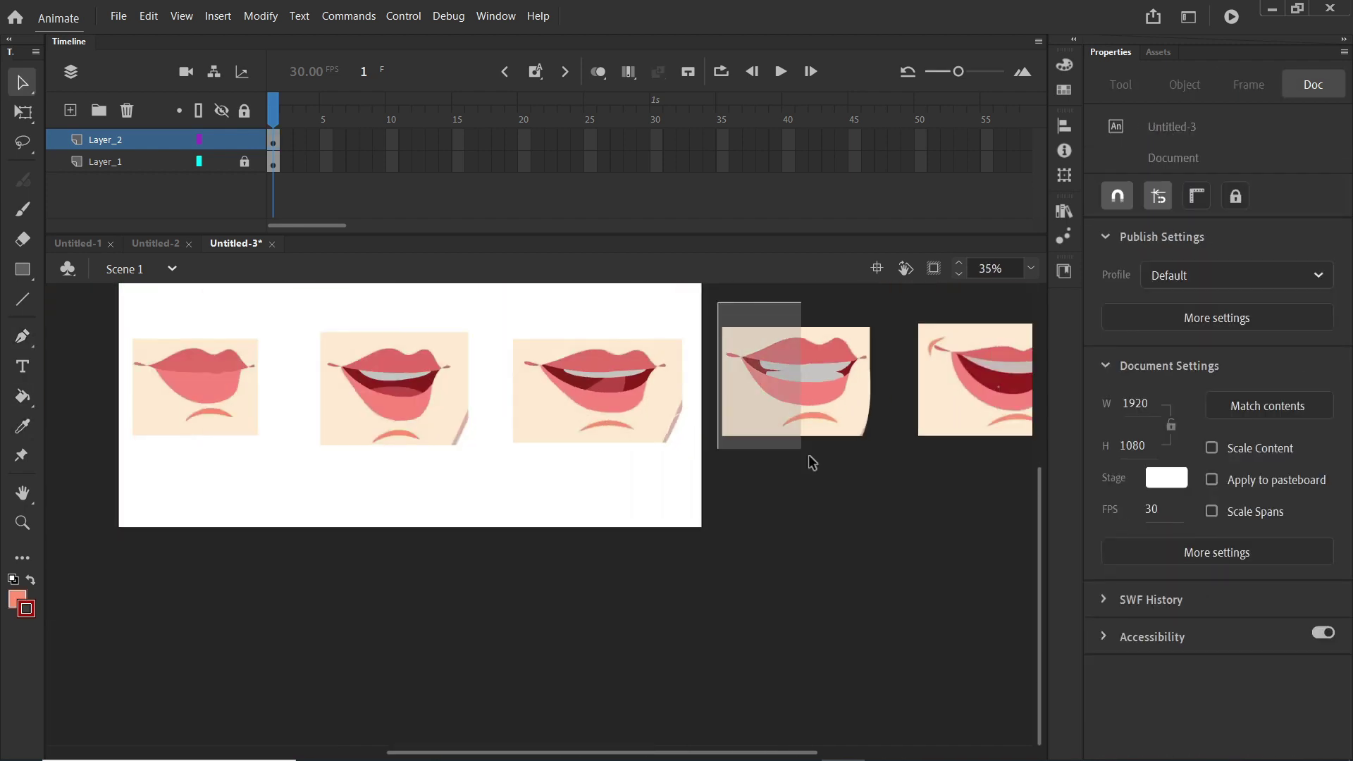
drag(812, 463, 886, 459)
key(ctrl+g)
scroll(864, 475, down, 2)
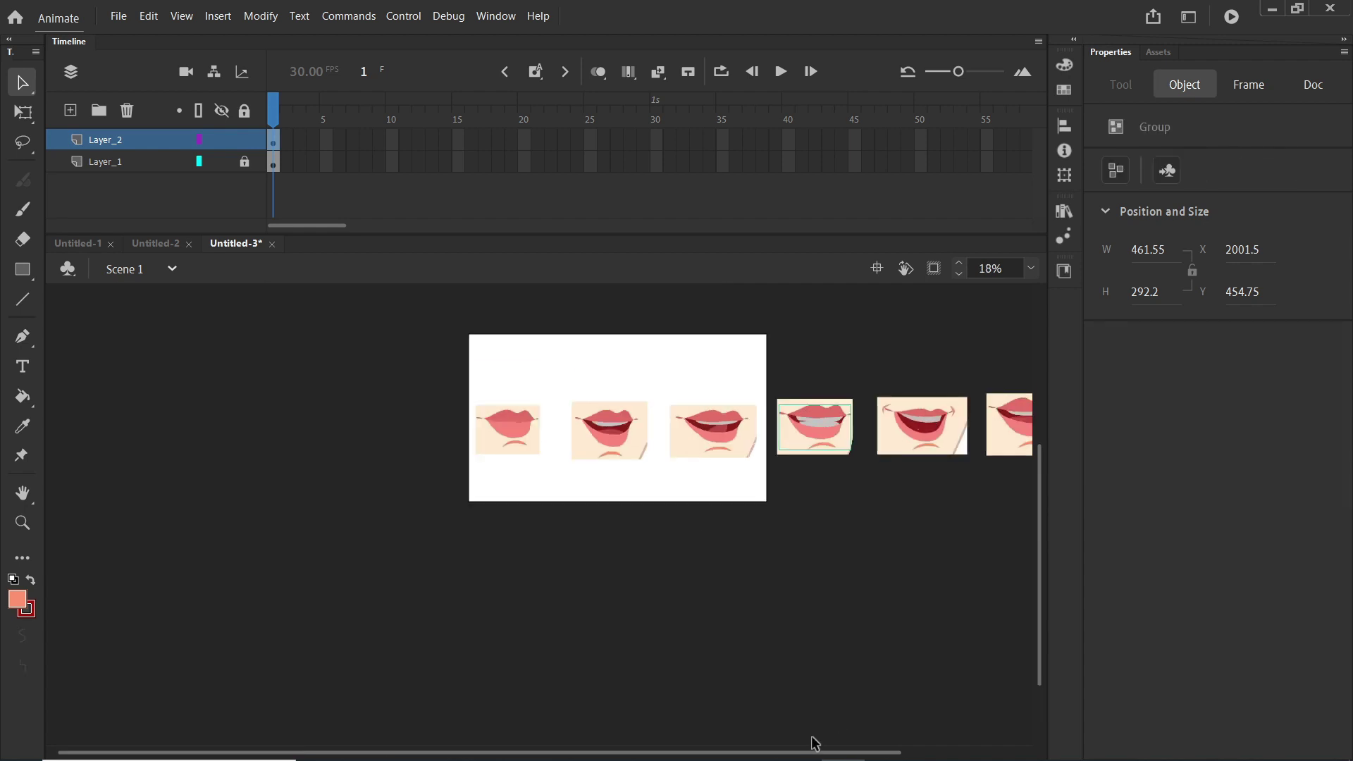
- Start the fifth mouth's outline with a Pen curve from its left corner to the upper lip's first peak
scroll(778, 419, up, 4)
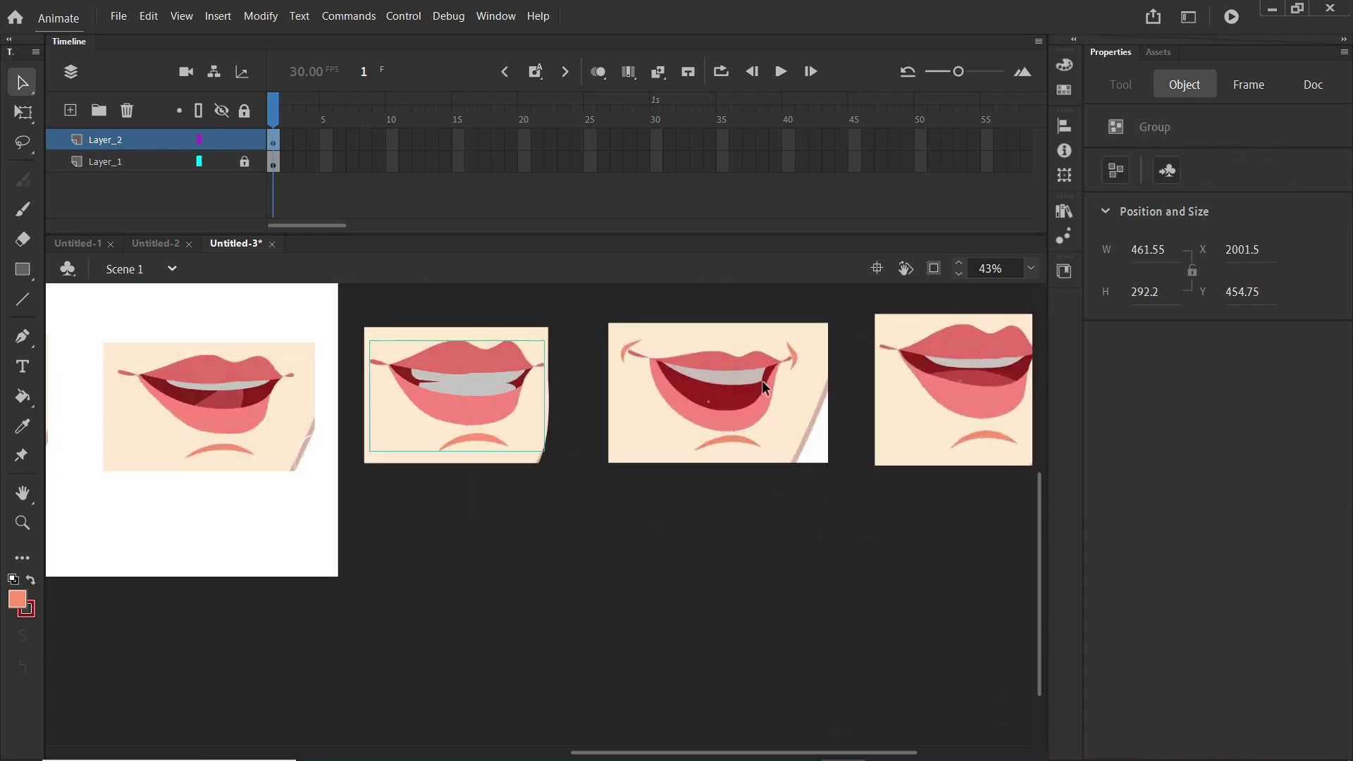
key(p)
scroll(653, 405, up, 2)
scroll(653, 405, up, 3)
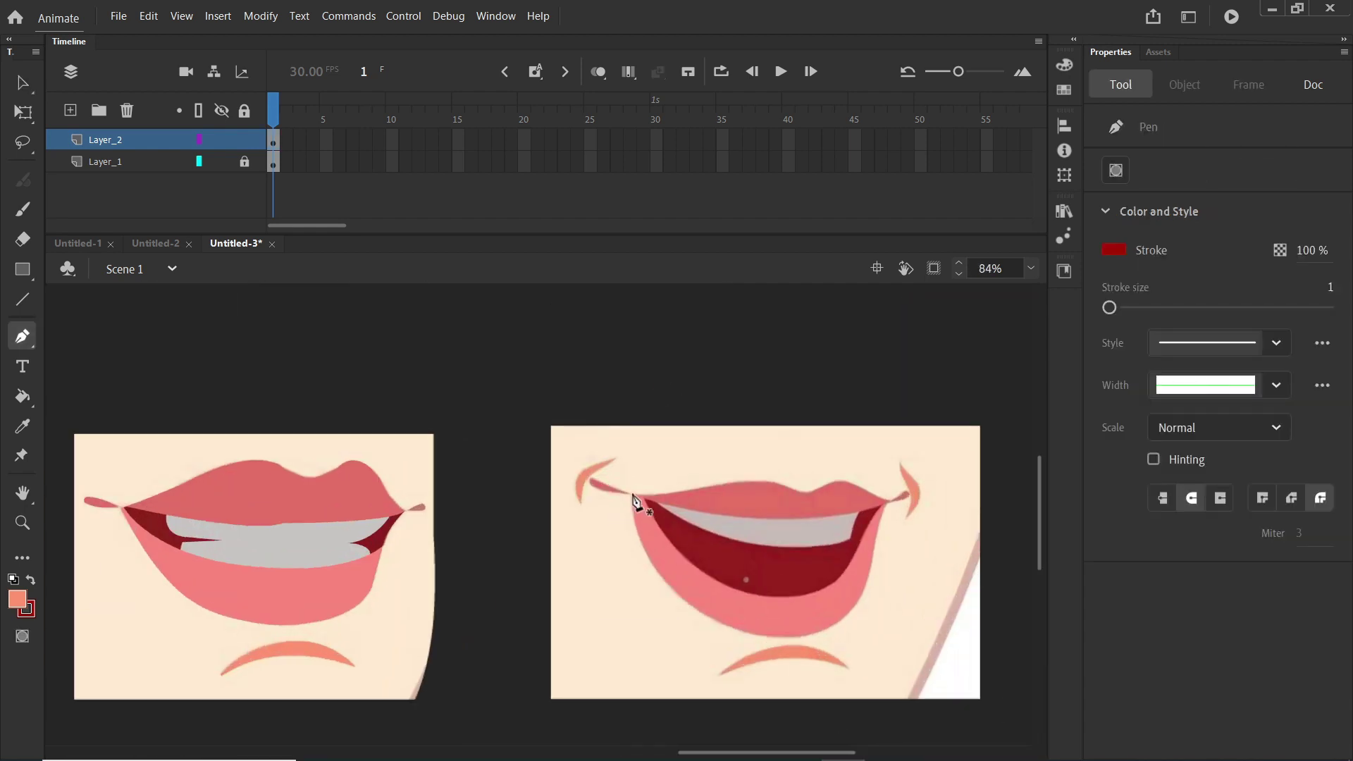
scroll(708, 503, up, 2)
drag(750, 472, 849, 447)
click(751, 473)
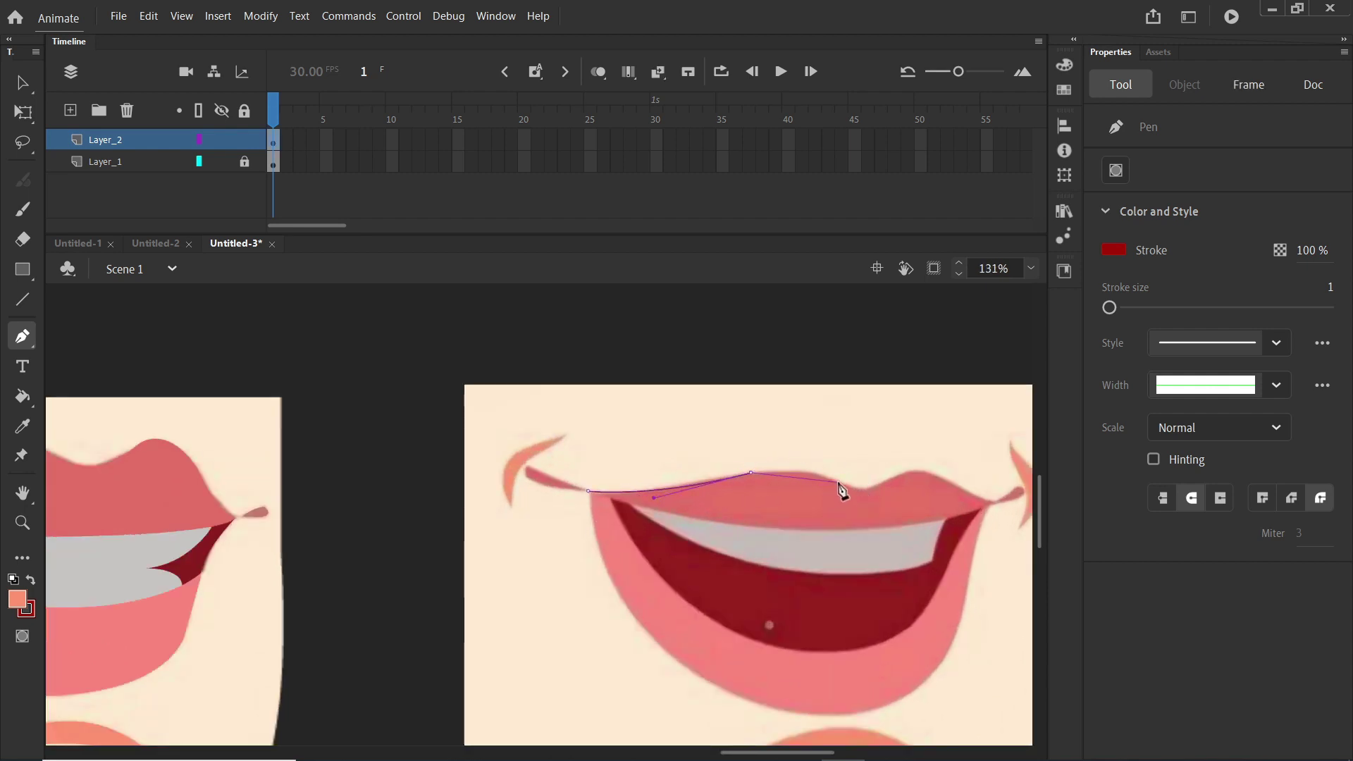
- Continue the fifth mouth's outline through the upper lip's dip and second peak to the right corner
drag(877, 507, 866, 500)
click(838, 482)
scroll(863, 492, up, 3)
drag(949, 450, 1013, 506)
scroll(920, 470, down, 1)
click(866, 451)
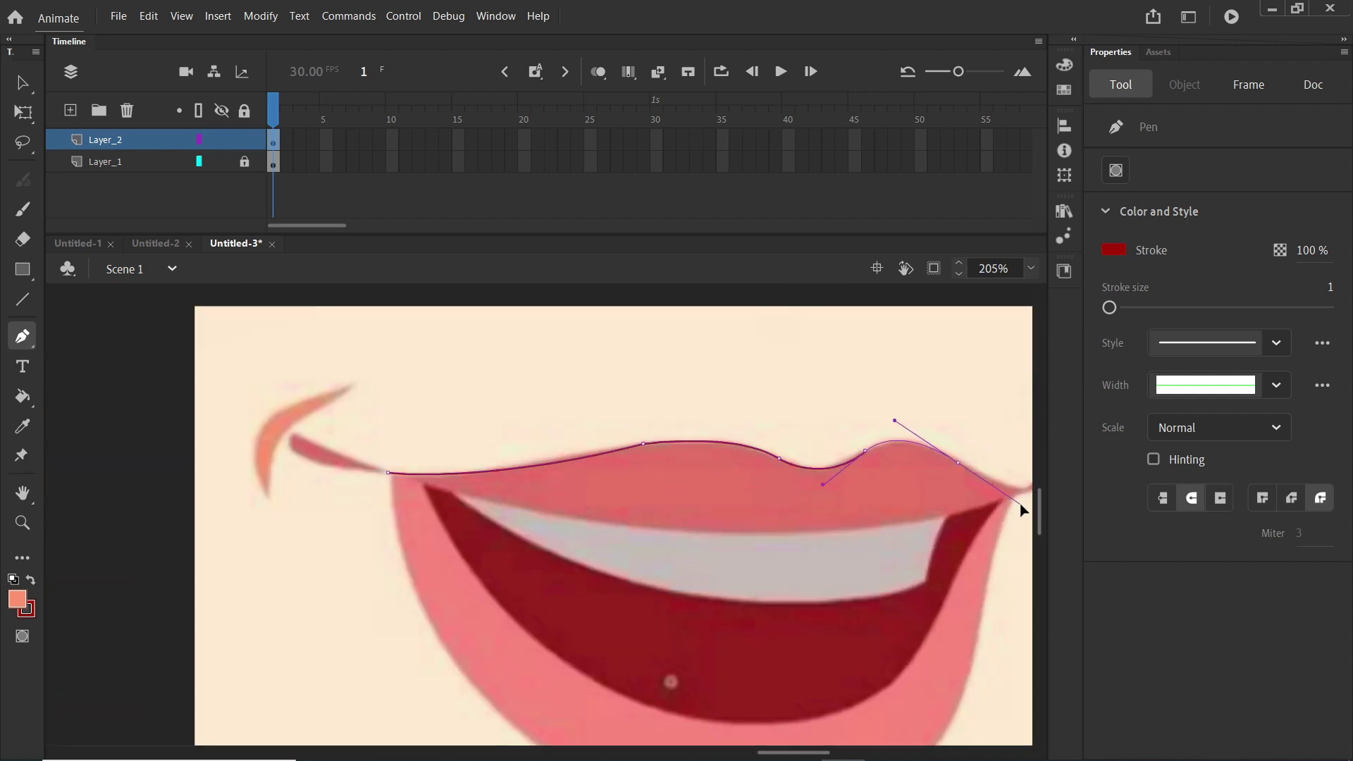
scroll(962, 473, down, 2)
scroll(996, 498, up, 1)
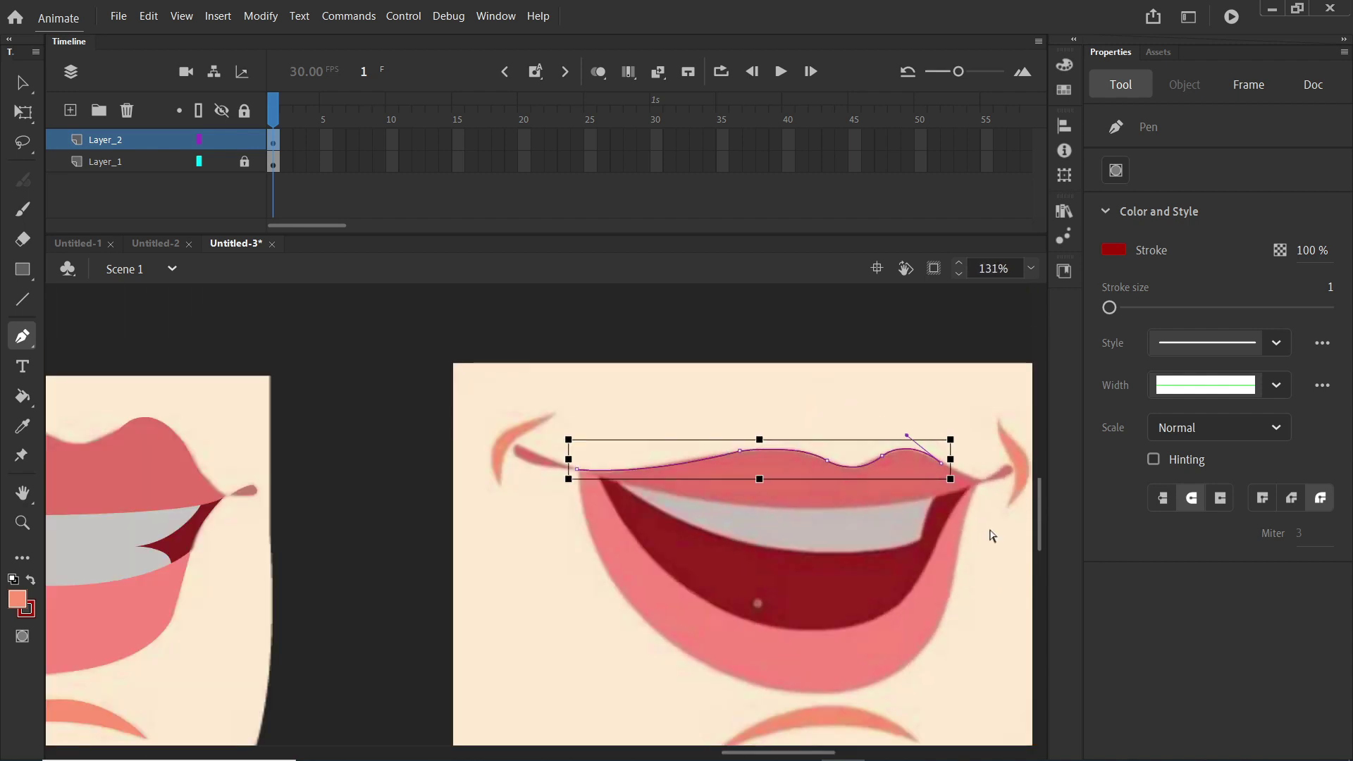
drag(829, 753, 854, 753)
click(758, 483)
scroll(758, 487, up, 1)
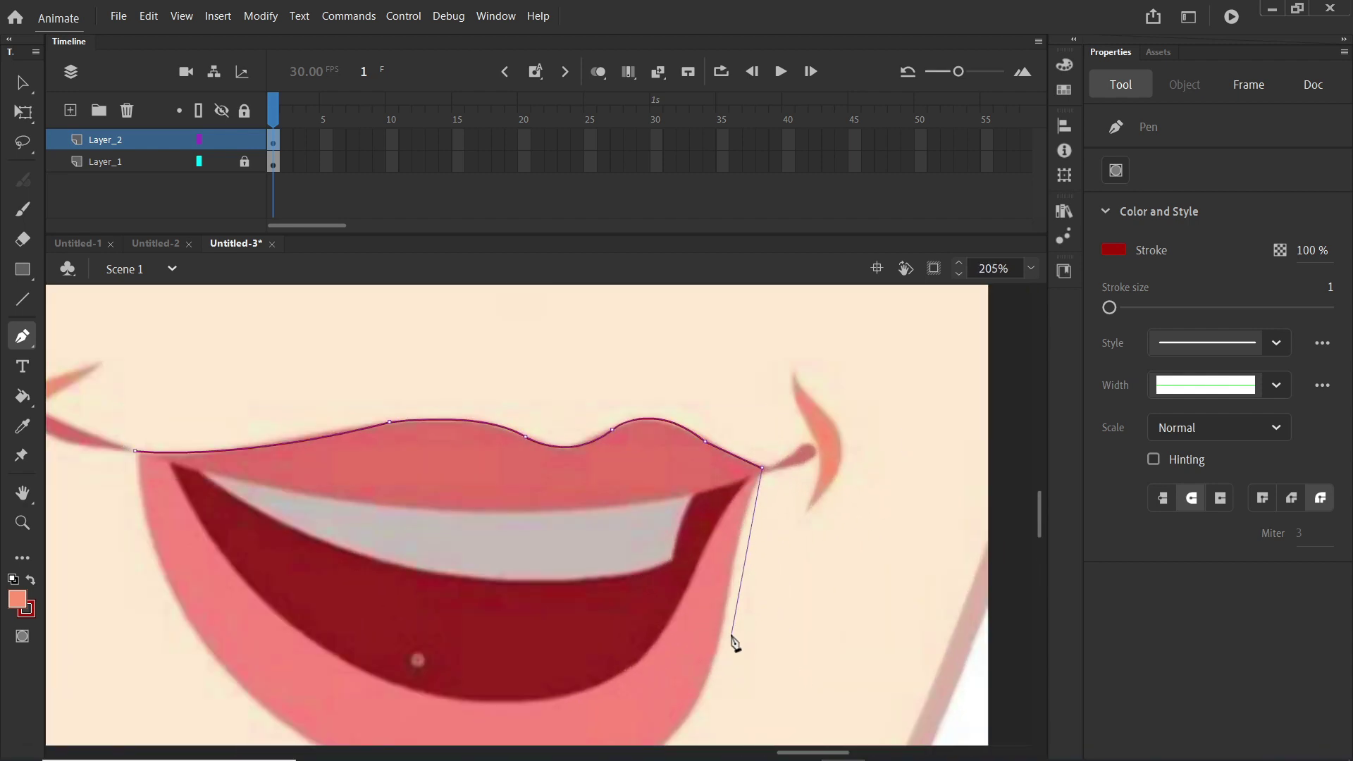
- Trace the fifth mouth's lower lip from the right corner around the bottom to the left corner and end the path
drag(723, 636, 728, 704)
scroll(733, 620, down, 5)
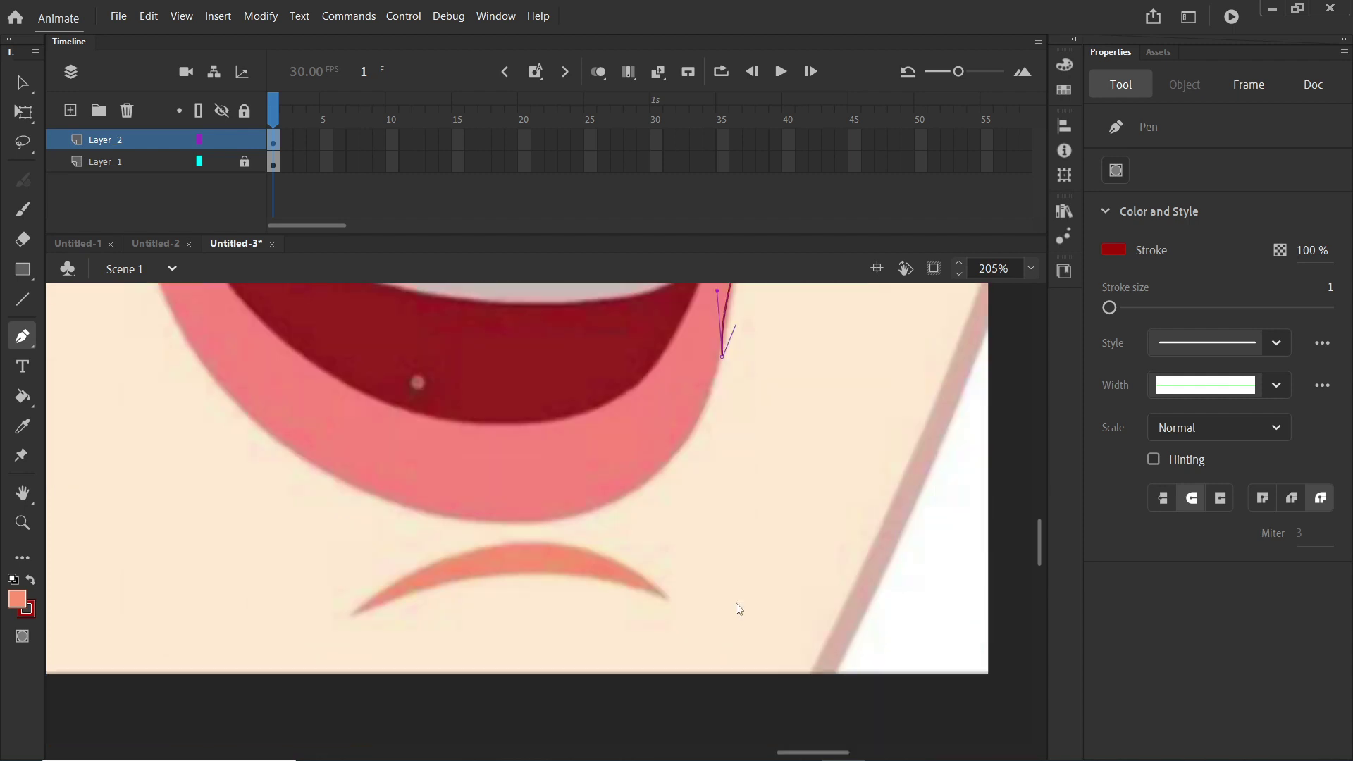
drag(510, 525, 338, 530)
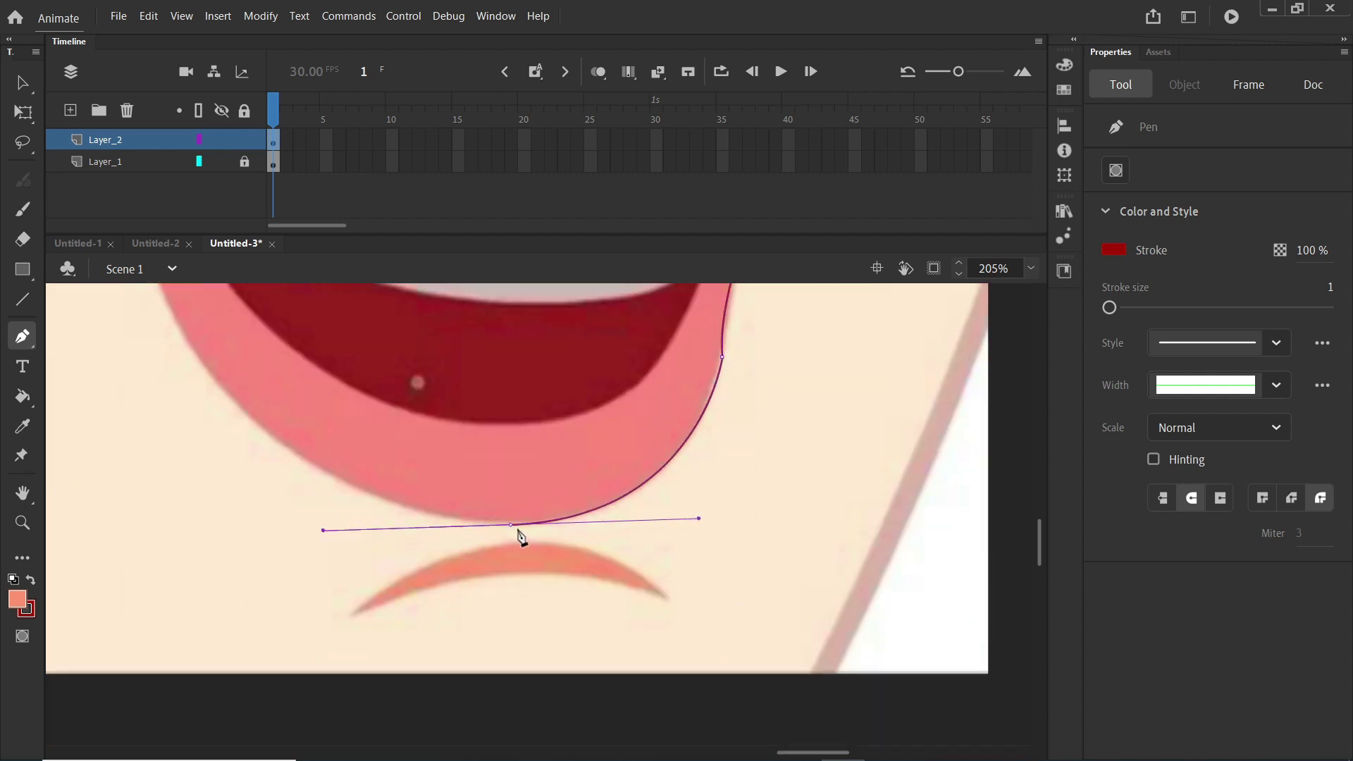
scroll(559, 568, down, 2)
drag(389, 405, 392, 538)
scroll(428, 443, up, 2)
ctrl+click(967, 453)
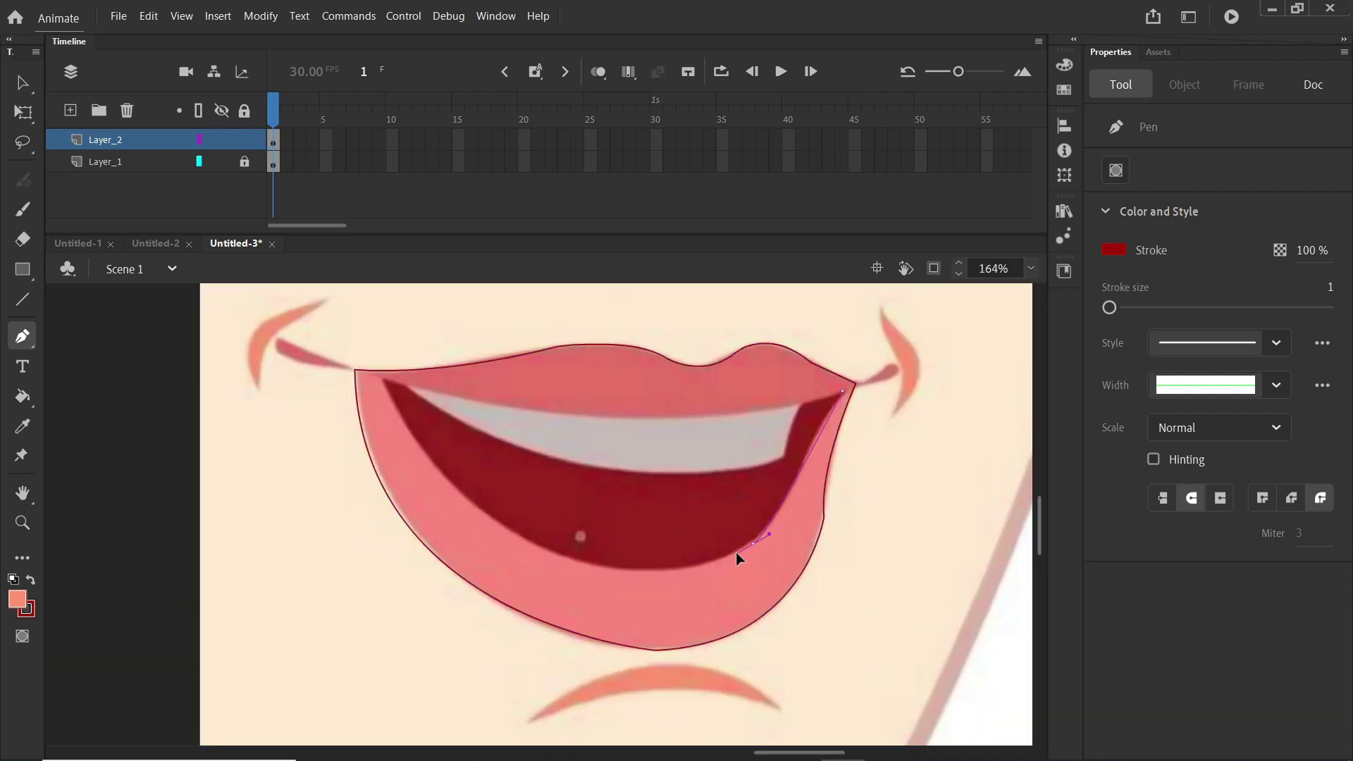
- Trace the lower edge of the fifth mouth's opening from its left corner up to its right corner
drag(736, 552, 747, 552)
key(ctrl+z)
drag(573, 559, 684, 585)
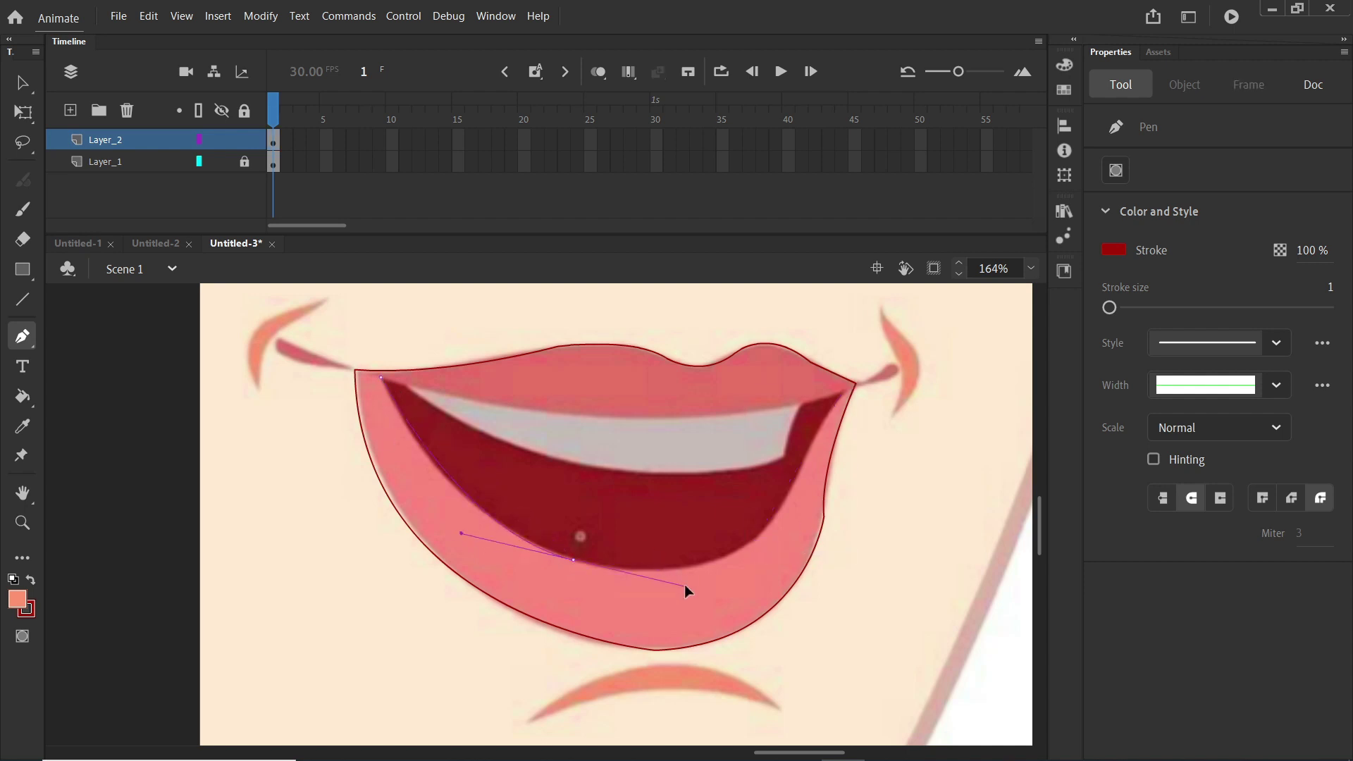
click(573, 560)
drag(806, 455, 845, 398)
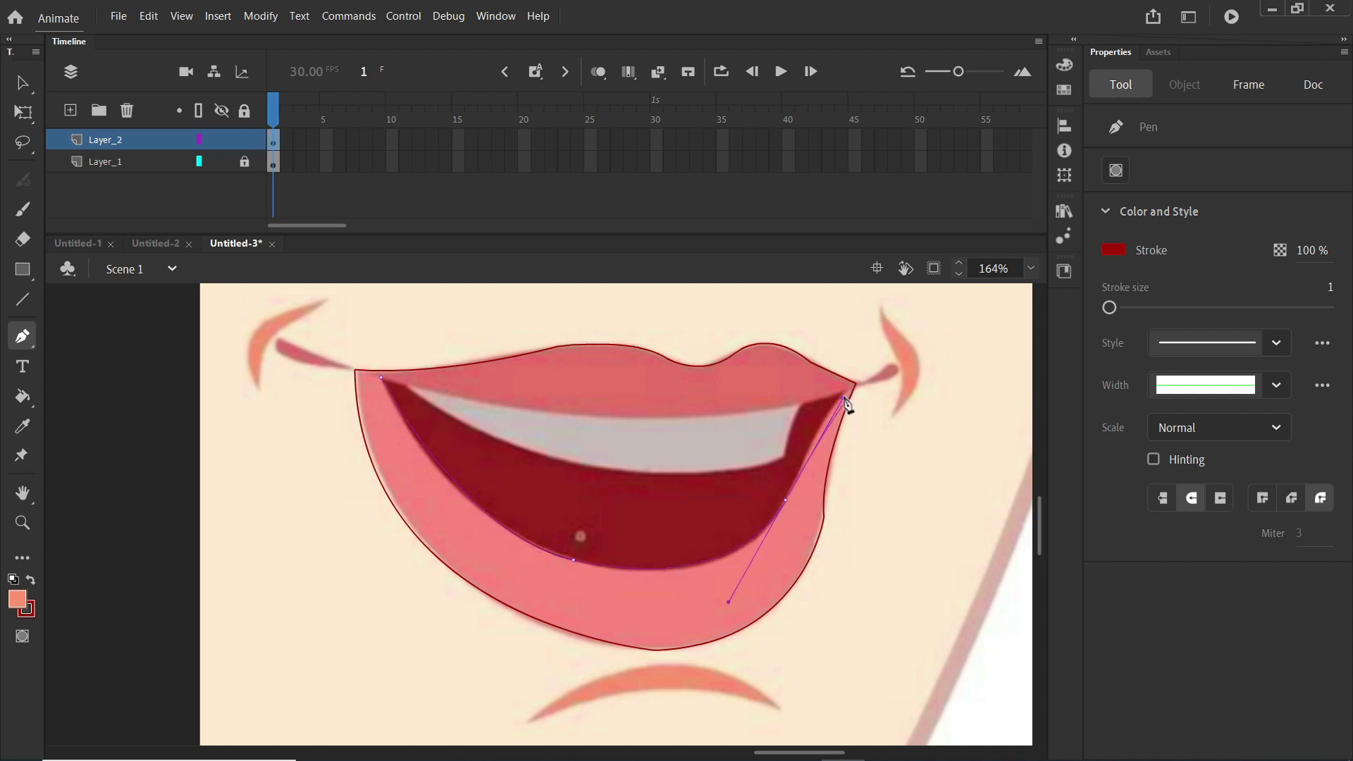
click(785, 502)
- Trace the upper lip's lower edge back to the opening's left corner and close the fifth mouth's inner path
drag(567, 414, 472, 395)
click(567, 414)
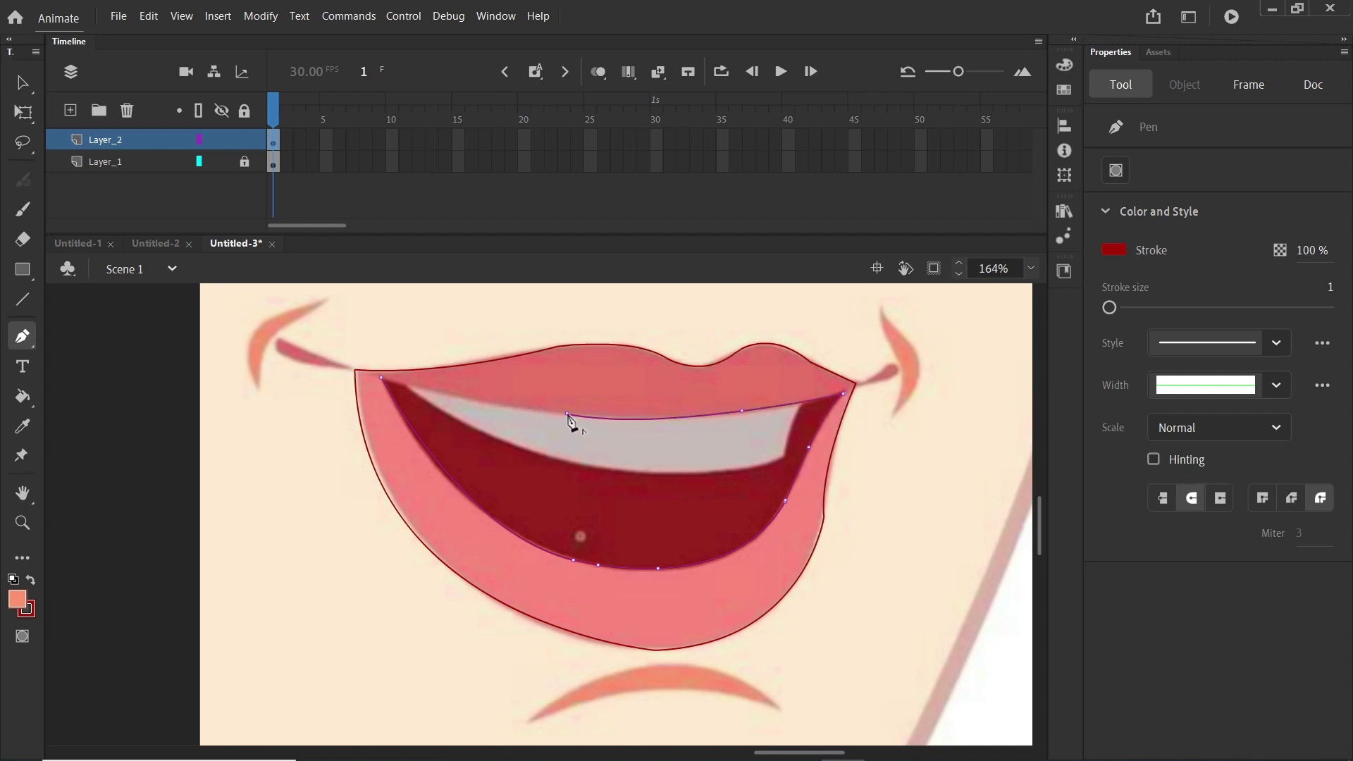
click(381, 379)
click(380, 377)
key(Escape)
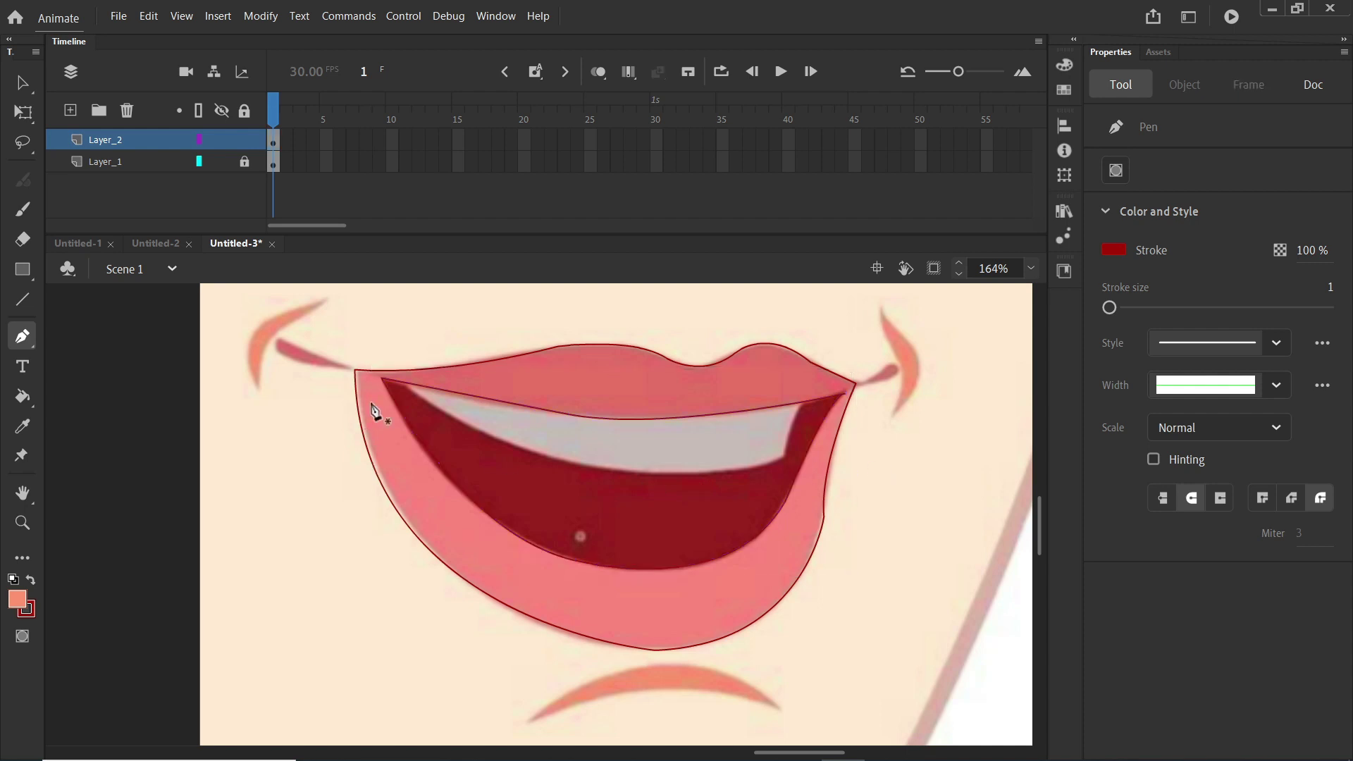
- Trace the lower edge and right side of the upper teeth inside the fifth mouth's opening
click(405, 382)
drag(783, 456, 998, 376)
click(785, 457)
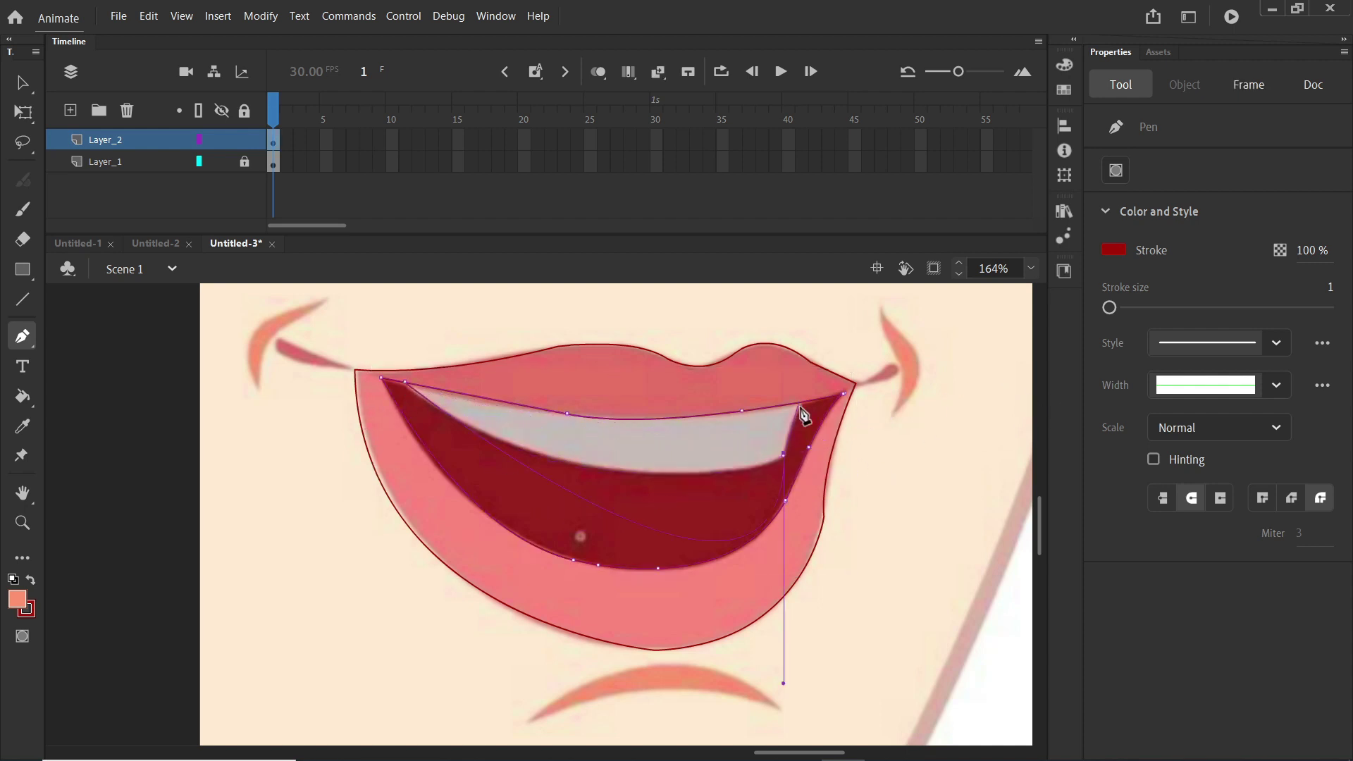
key(ctrl+z)
click(784, 457)
ctrl+click(806, 482)
- Fill the fifth mouth's teeth and dark red opening with colours sampled from the reference, and try to fill the upper lip
key(k)
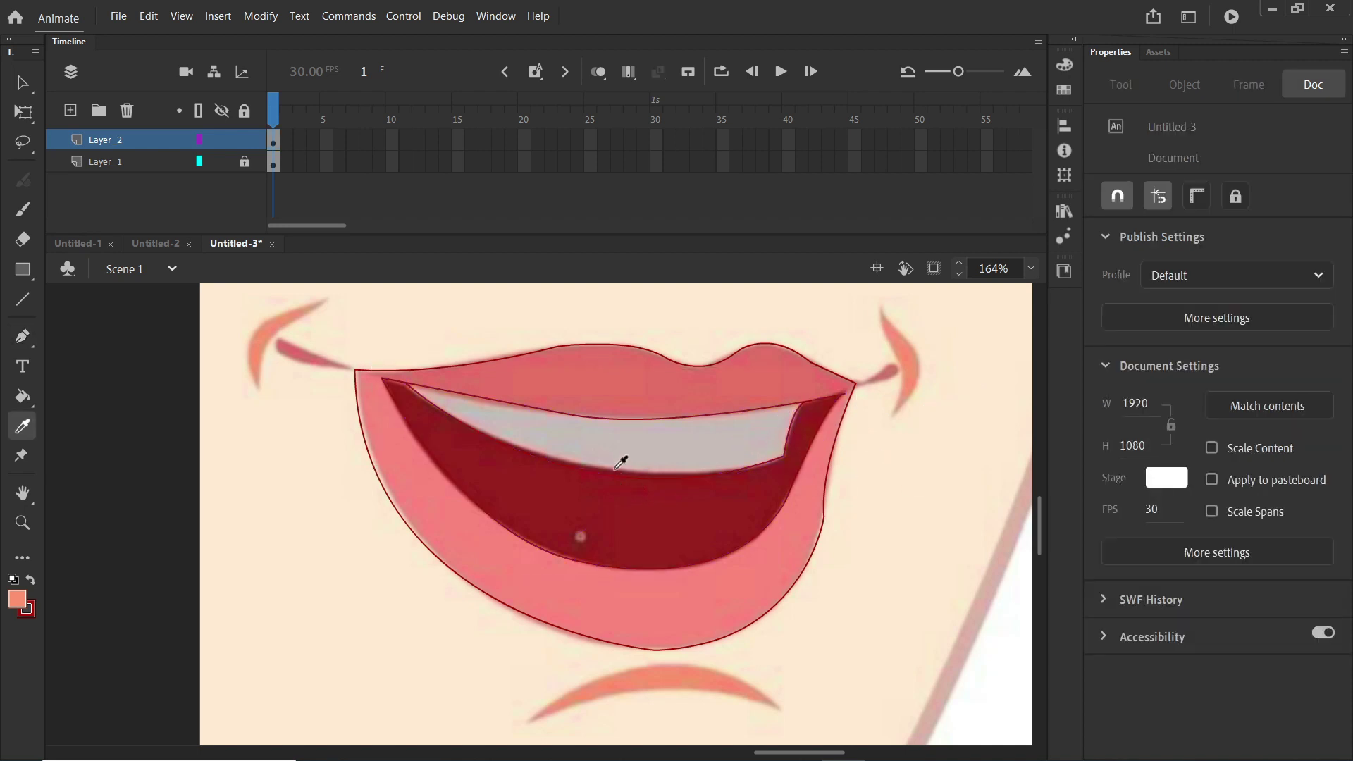
key(i)
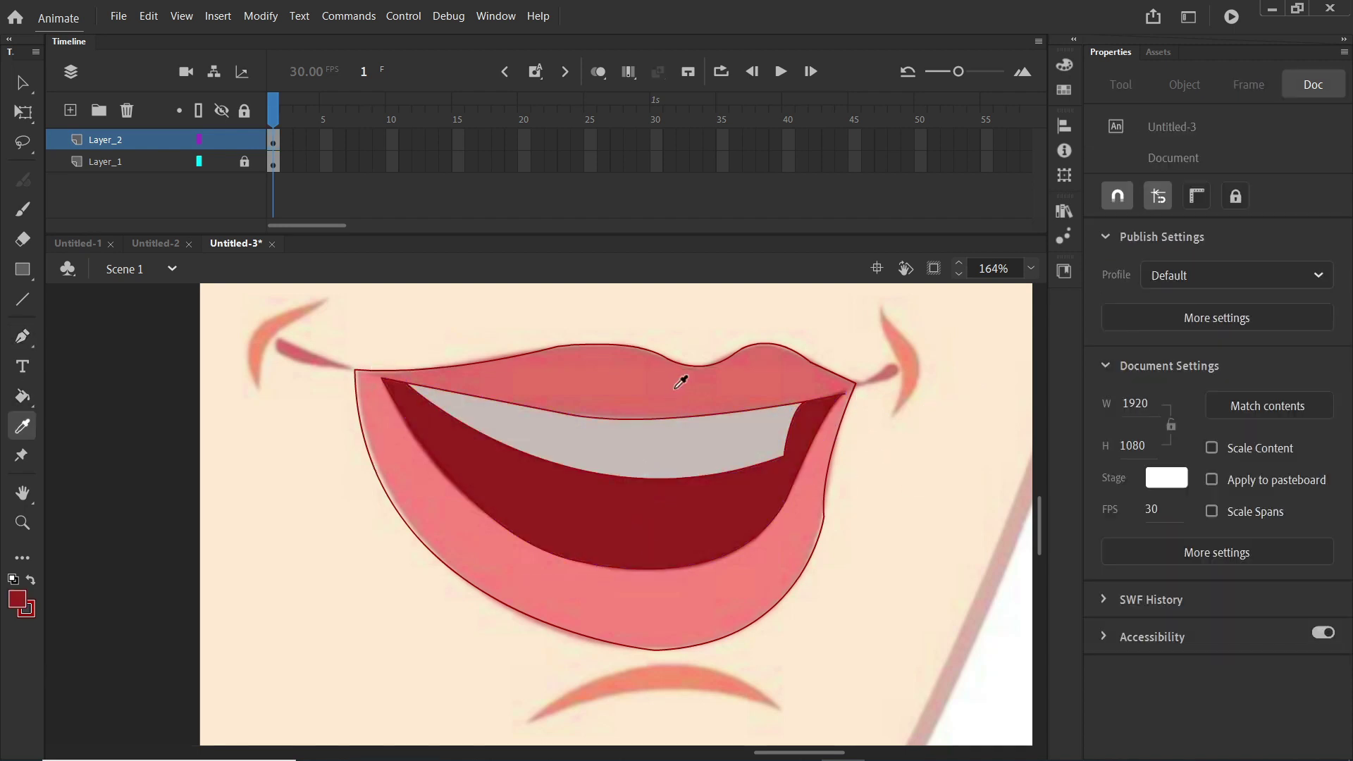
click(679, 382)
click(675, 388)
scroll(418, 395, up, 2)
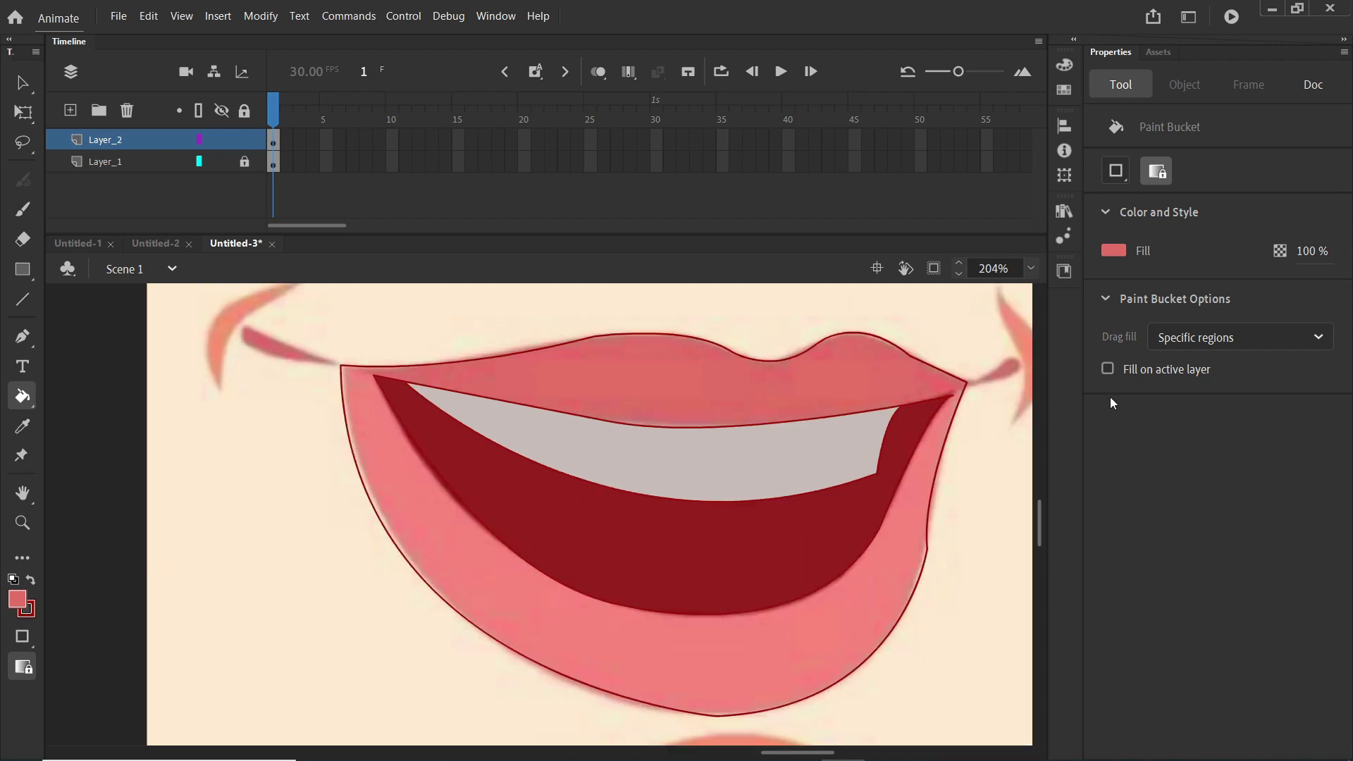
- Draw short lines joining both corners of the fifth mouth's opening to its outer outline, separating the upper and lower lips
key(p)
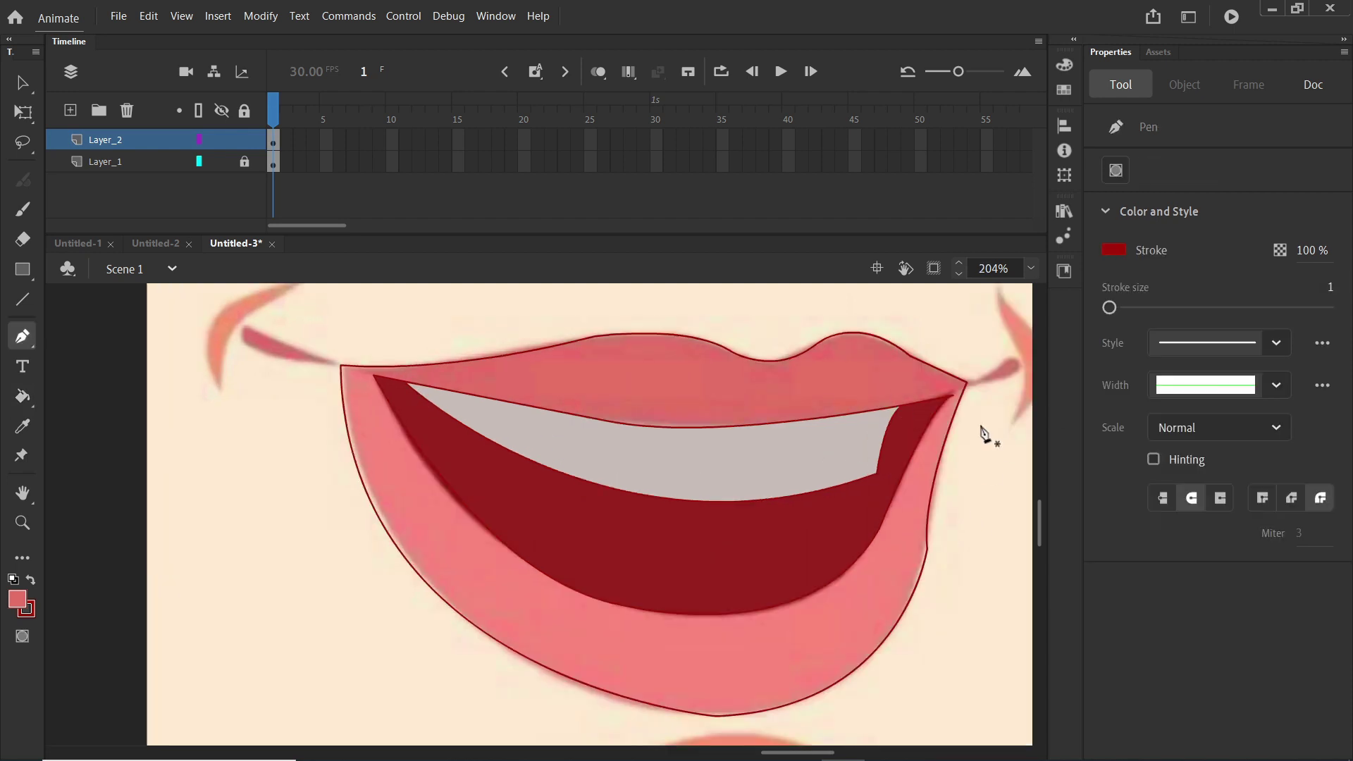
click(950, 397)
ctrl+click(939, 331)
click(379, 383)
ctrl+click(948, 538)
- Fill the fifth mouth's upper lip and lower lip with their pinks sampled from the reference
key(i)
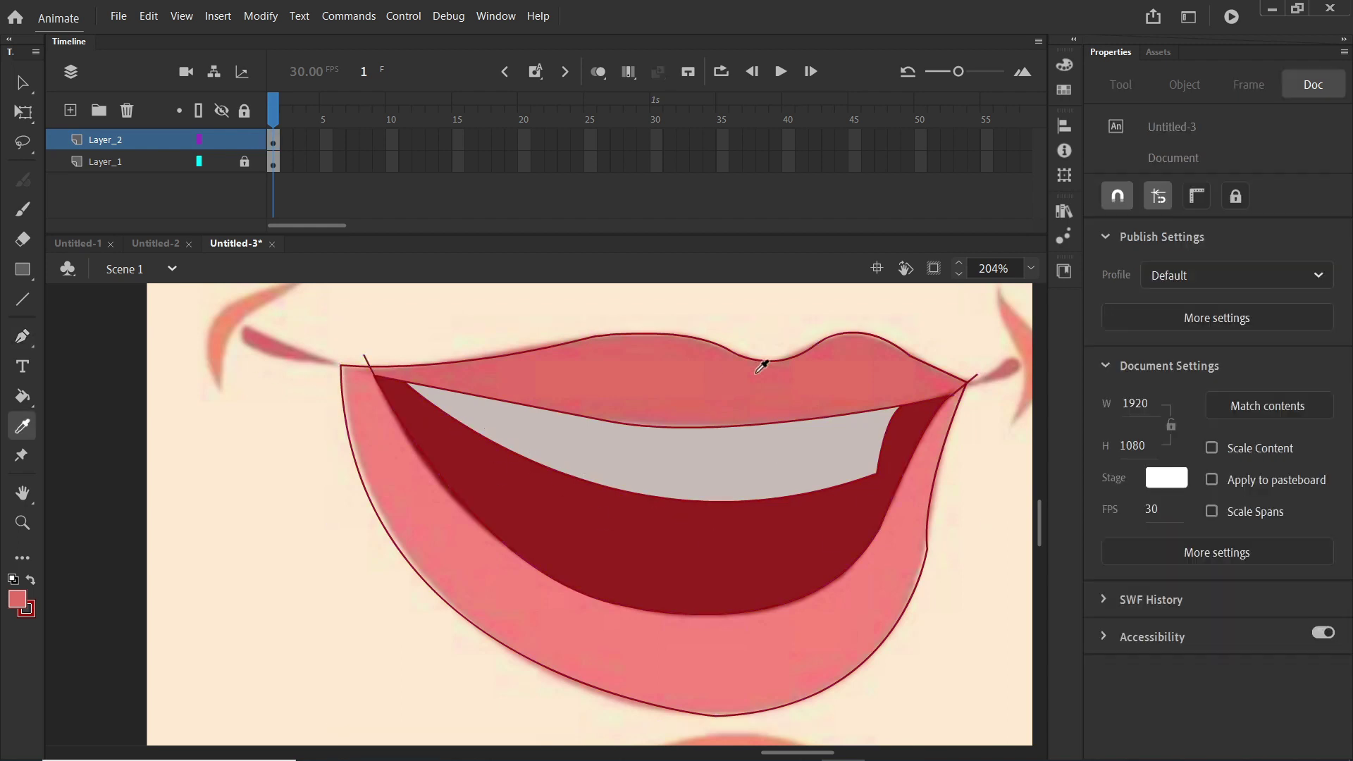
click(757, 372)
click(755, 375)
key(i)
click(757, 637)
click(768, 654)
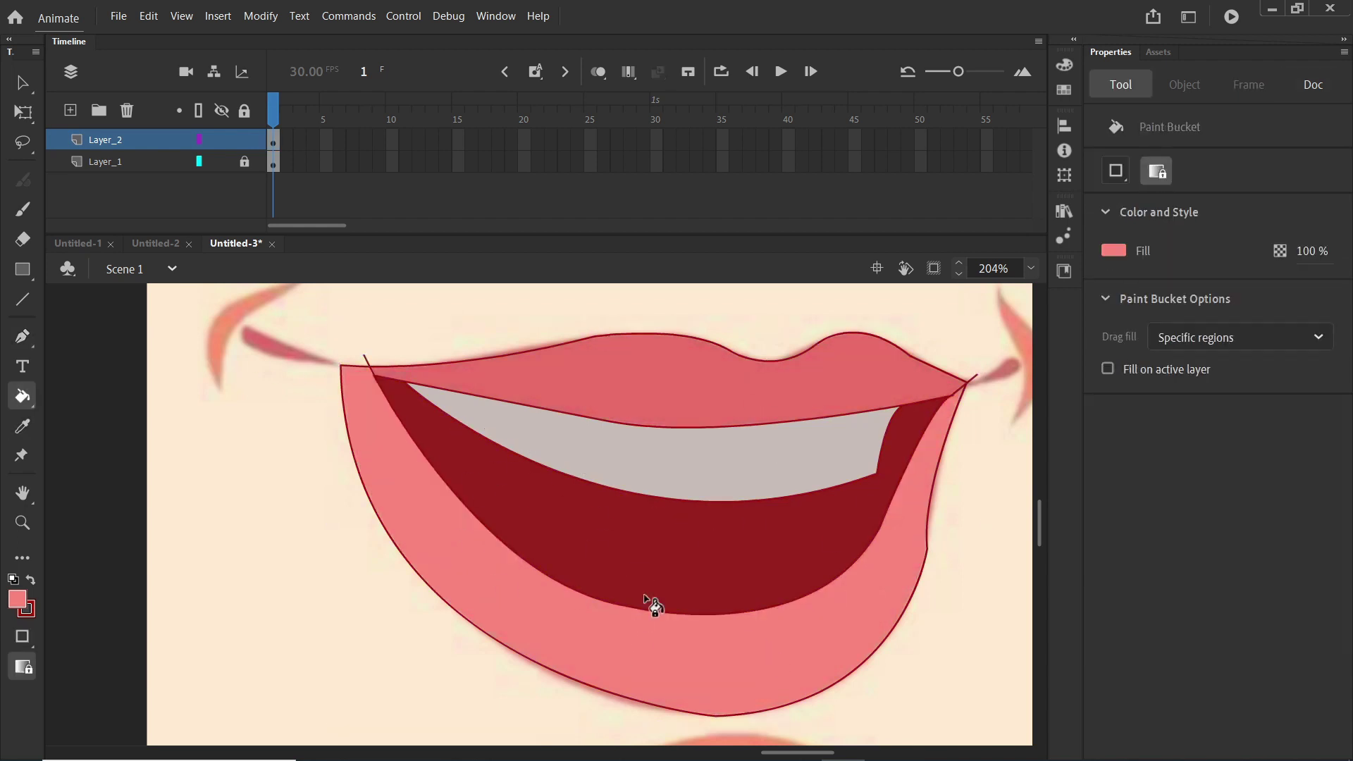
- Delete the outline strokes around the fifth mouth's lips and opening
scroll(778, 575, down, 3)
key(v)
double_click(794, 632)
key(Delete)
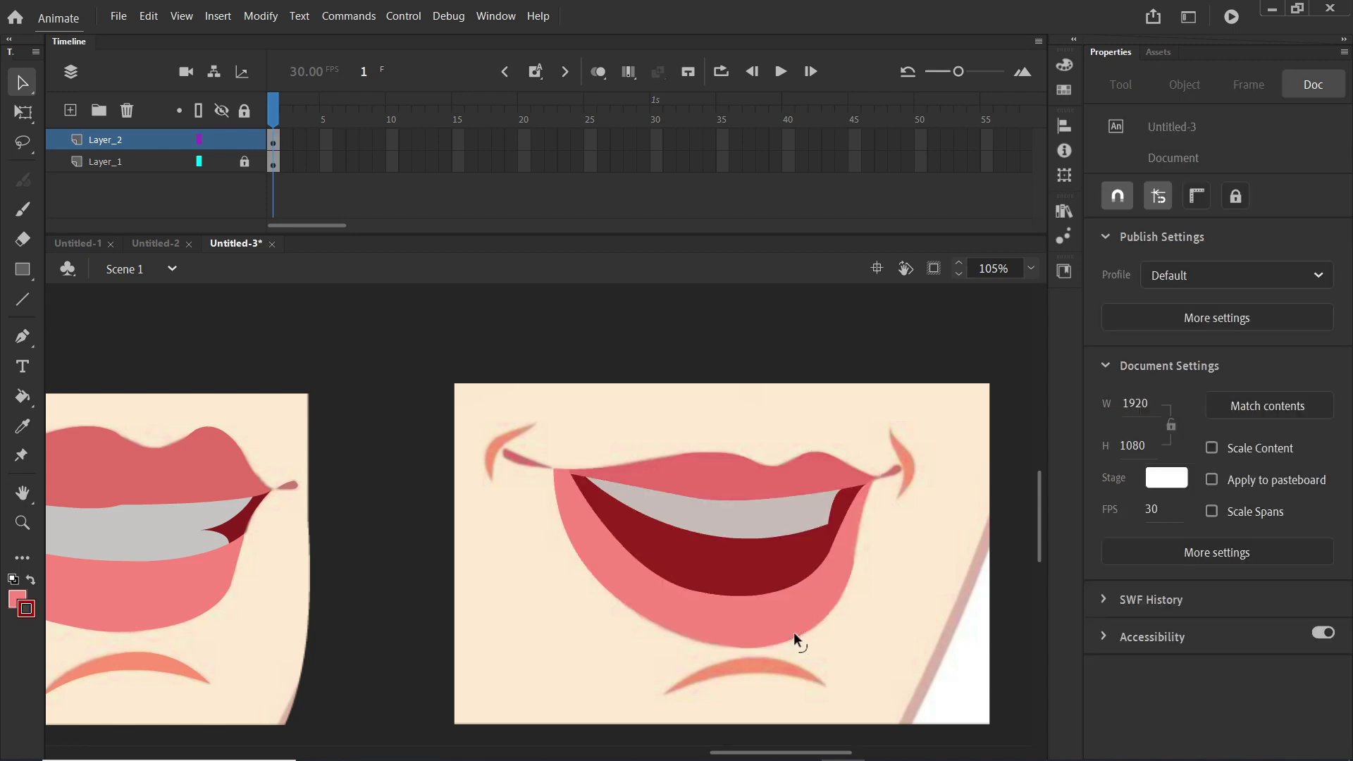
scroll(829, 543, up, 4)
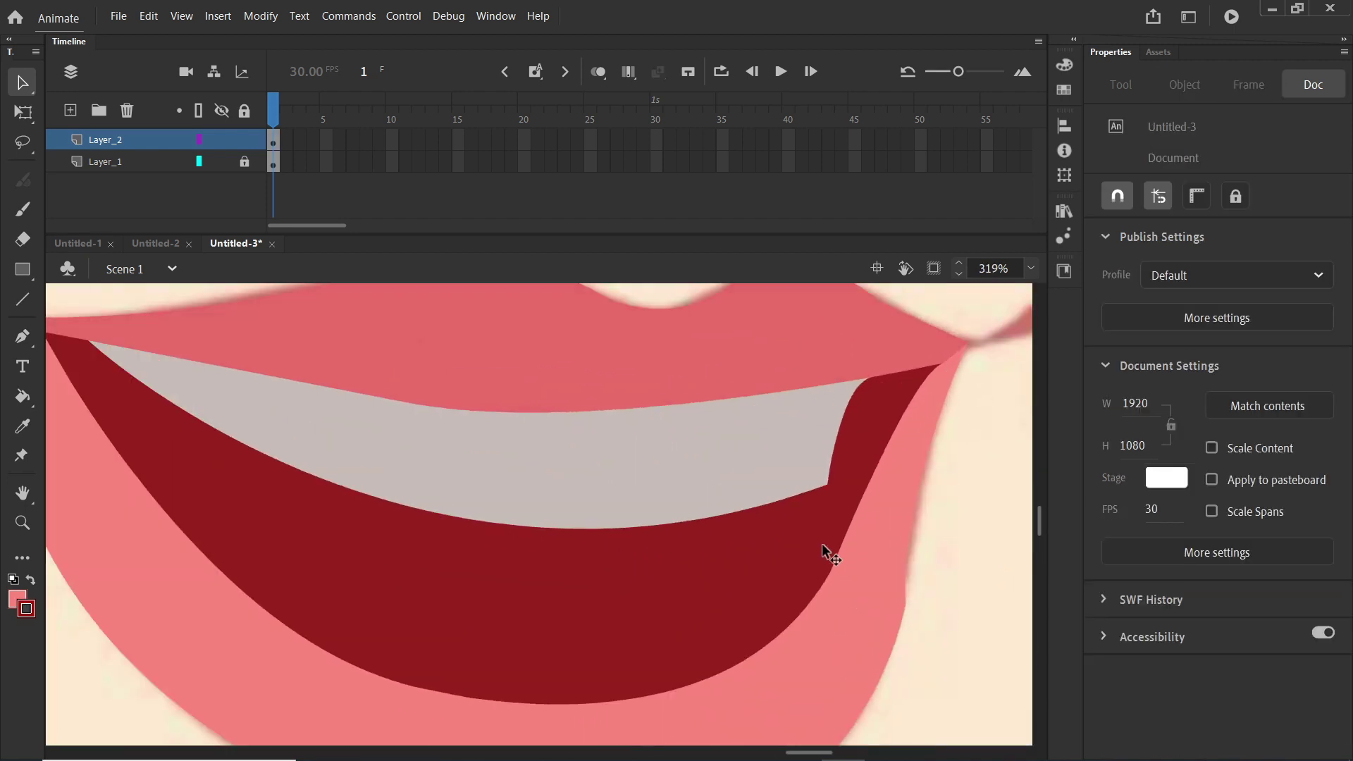
scroll(822, 544, down, 4)
- Trace the crescent crease beyond the fifth mouth's left corner and fill it with the sampled orange
key(p)
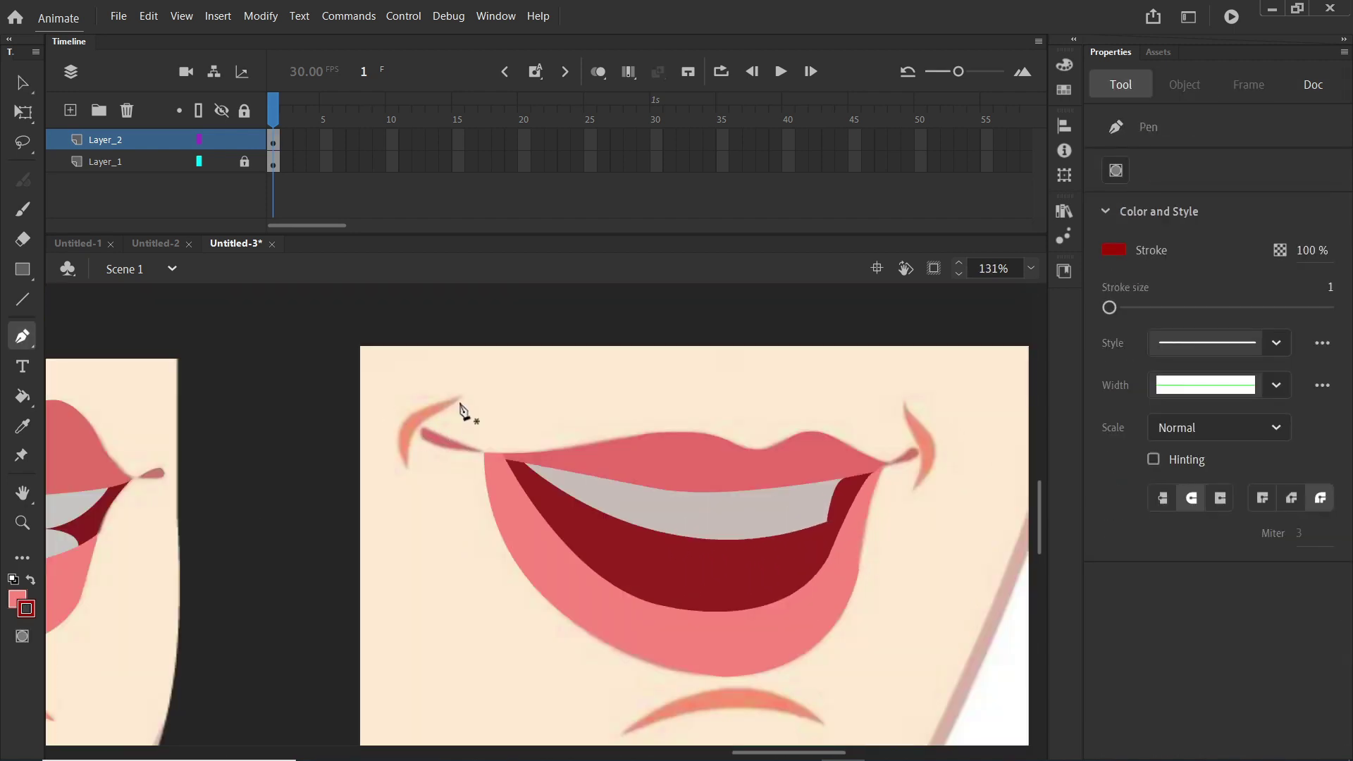
click(461, 399)
drag(409, 466, 416, 506)
mouse_move(461, 398)
mouse_down()
mouse_move(510, 374)
mouse_move(572, 385)
mouse_move(558, 388)
mouse_up()
key(i)
click(411, 426)
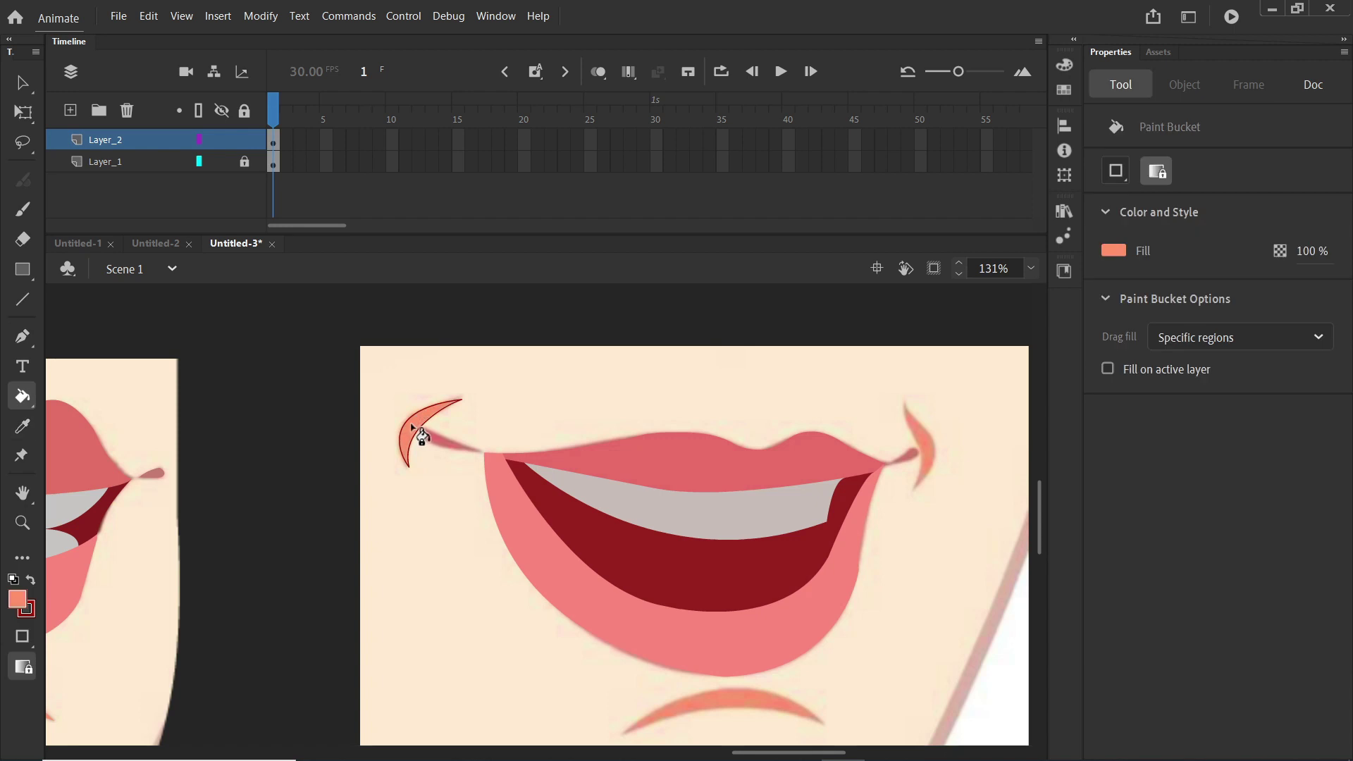
- Delete the outline of the crescent crease beyond the fifth mouth's left corner
scroll(411, 425, up, 3)
key(v)
double_click(412, 452)
key(Delete)
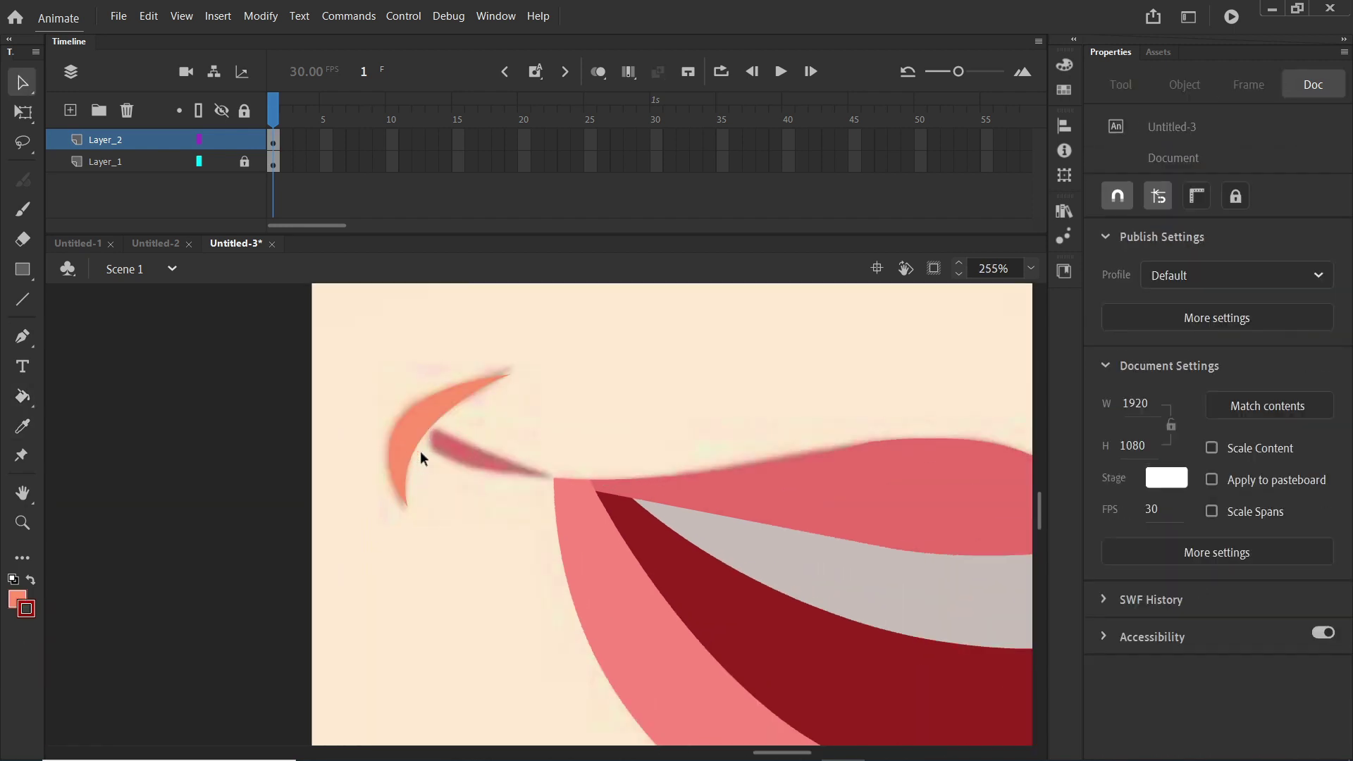
- Outline the narrow pink mark at the fifth mouth's left corner with a closed straight-sided shape
scroll(429, 434, up, 1)
key(p)
click(575, 484)
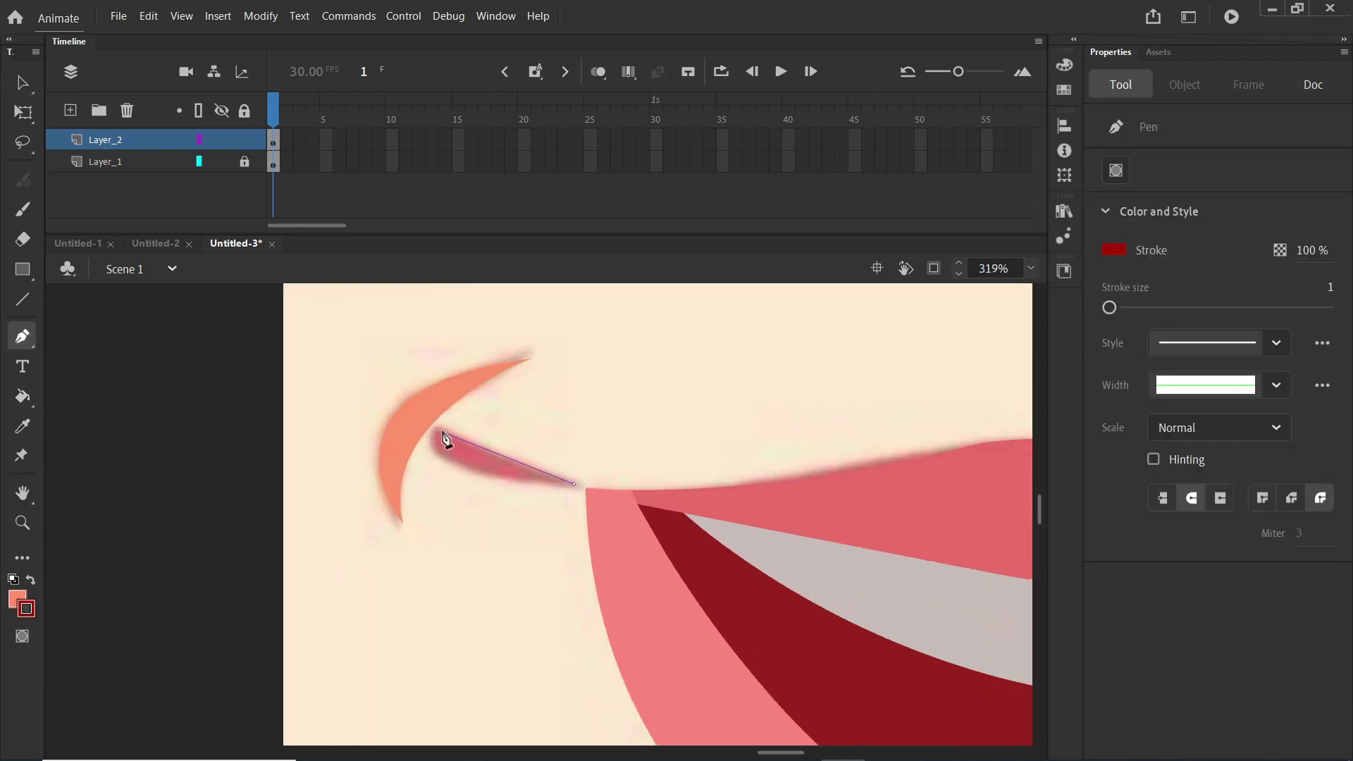
click(440, 432)
click(437, 451)
click(574, 484)
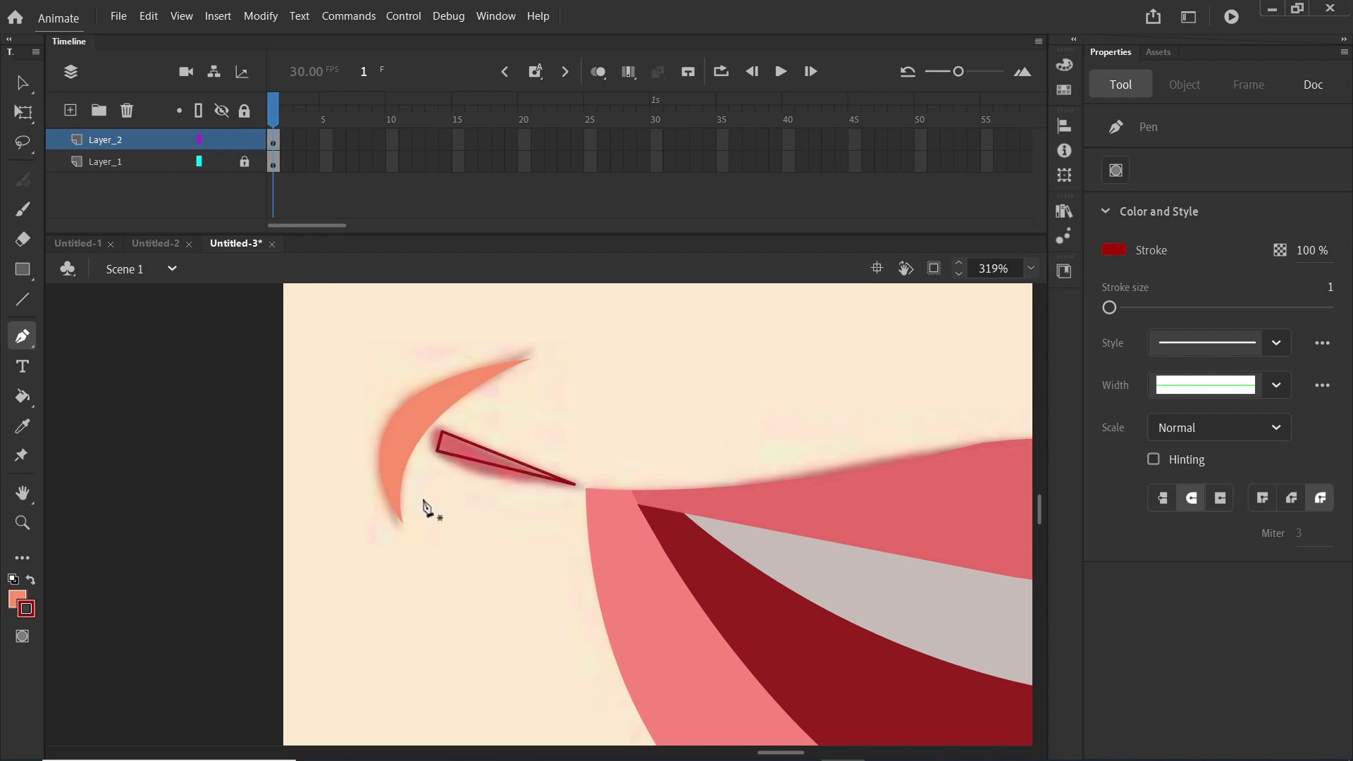
- Fill the left corner mark with its sampled pink, remove its outline and bend its edges to match the reference
key(i)
click(454, 450)
click(454, 450)
key(v)
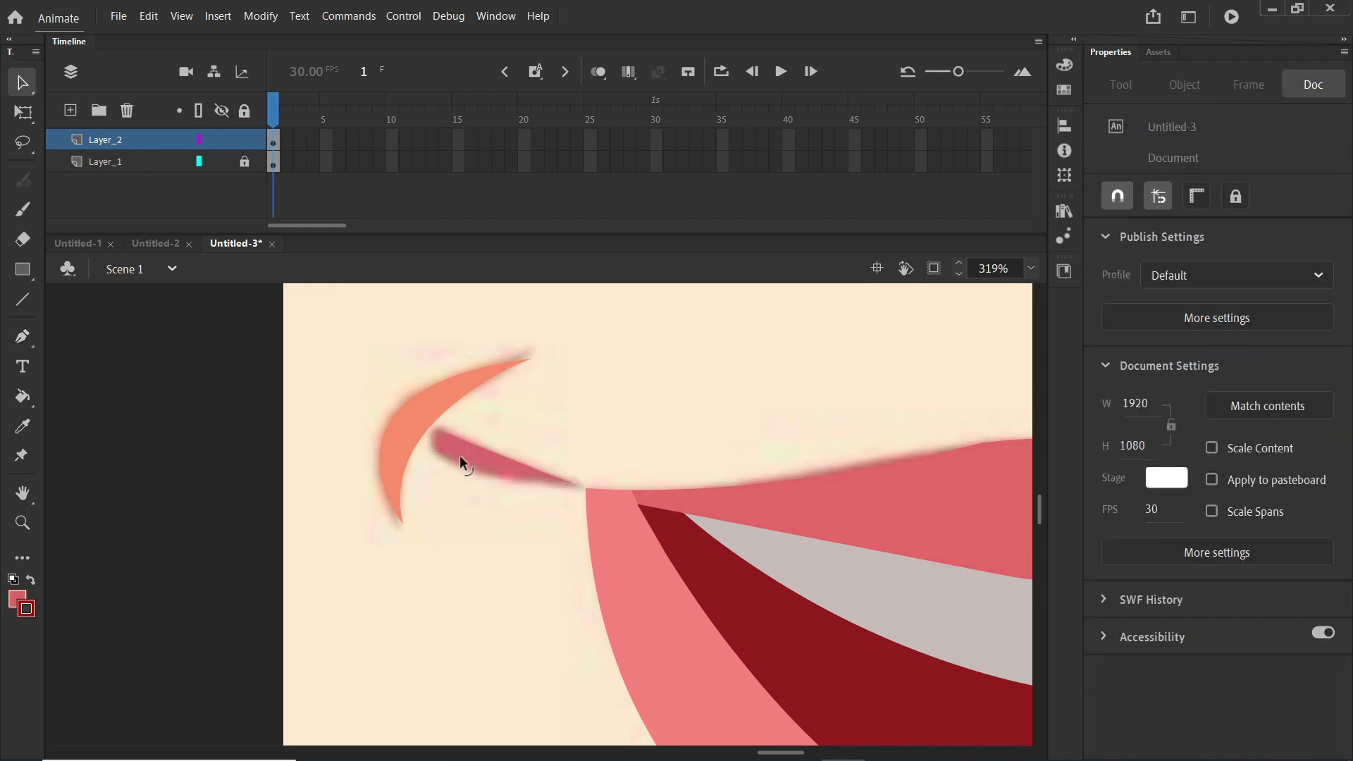
scroll(459, 453, up, 2)
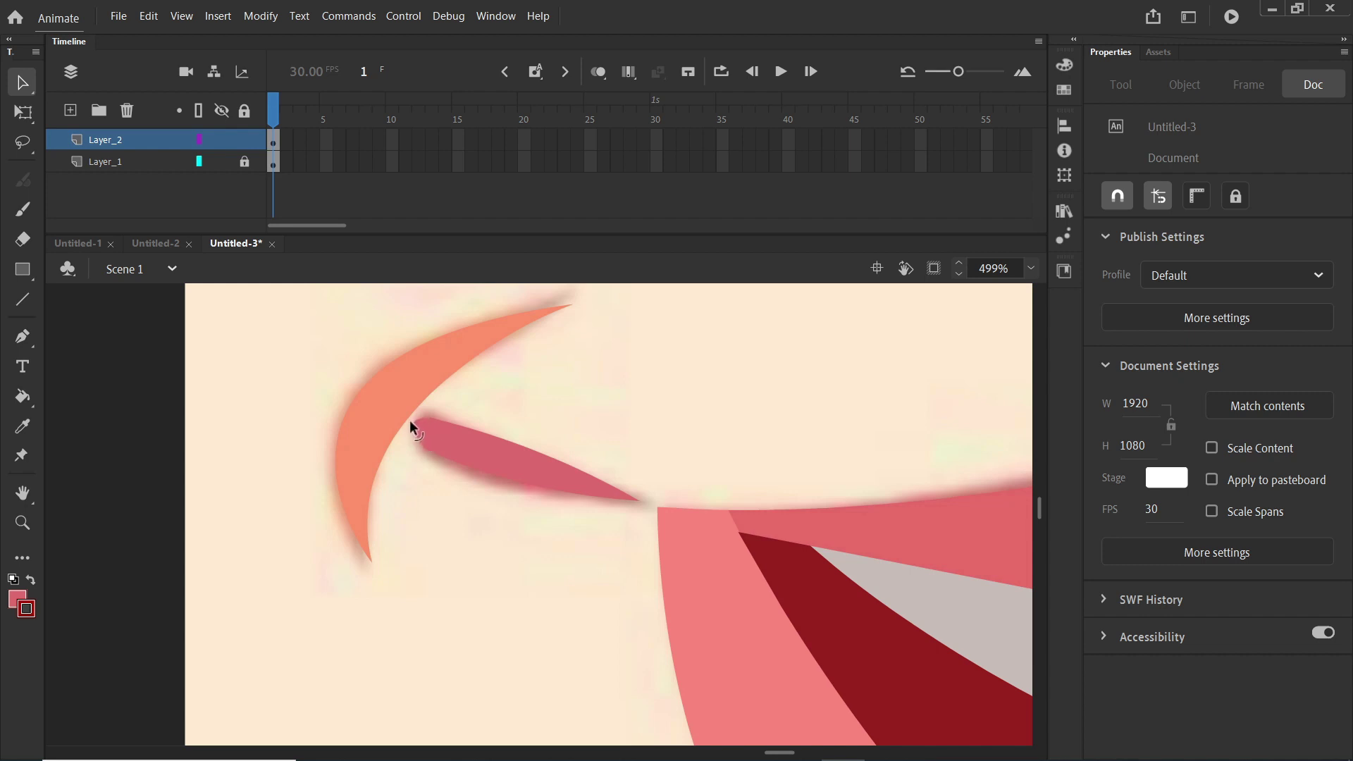
- Trace the crescent crease beyond the fifth mouth's right corner as a closed path
scroll(600, 441, down, 4)
scroll(813, 444, up, 2)
key(p)
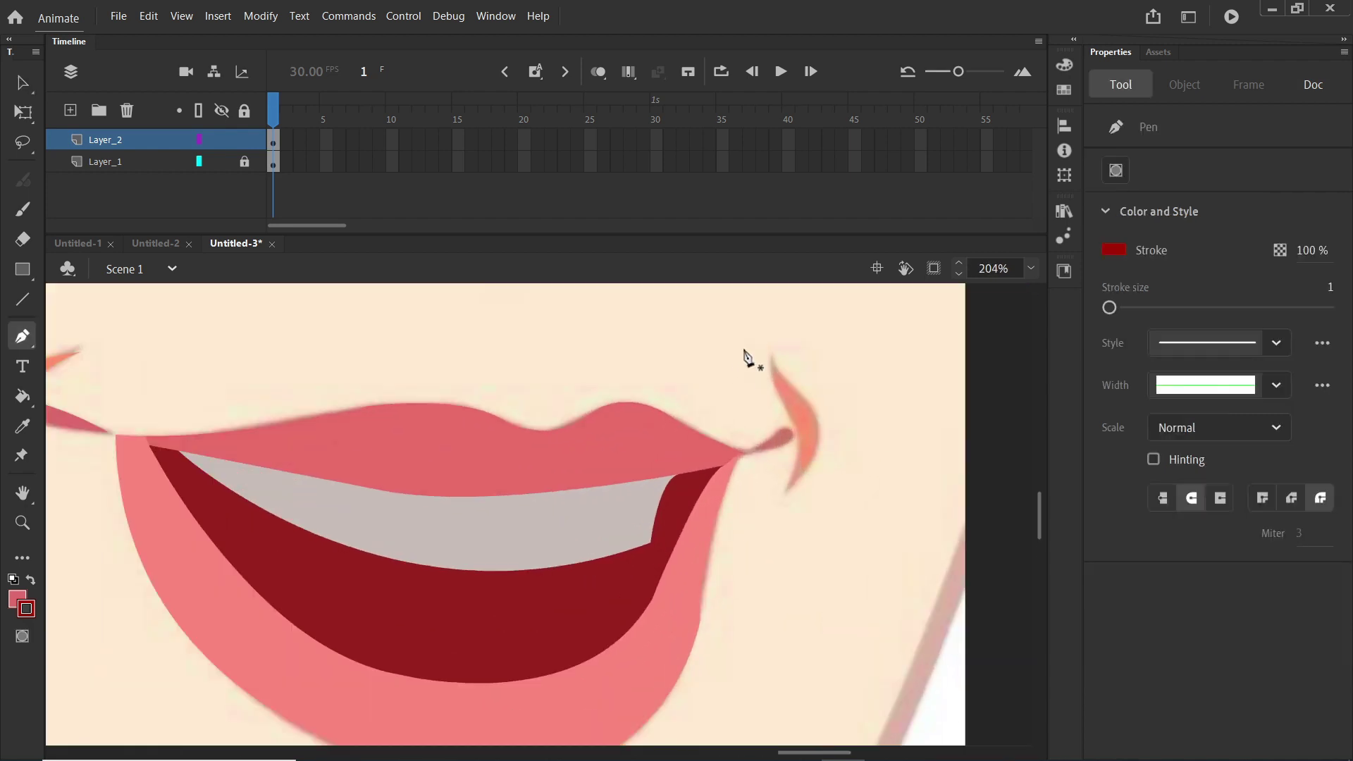
click(770, 356)
drag(819, 462, 823, 491)
drag(785, 494, 816, 418)
drag(787, 370, 793, 370)
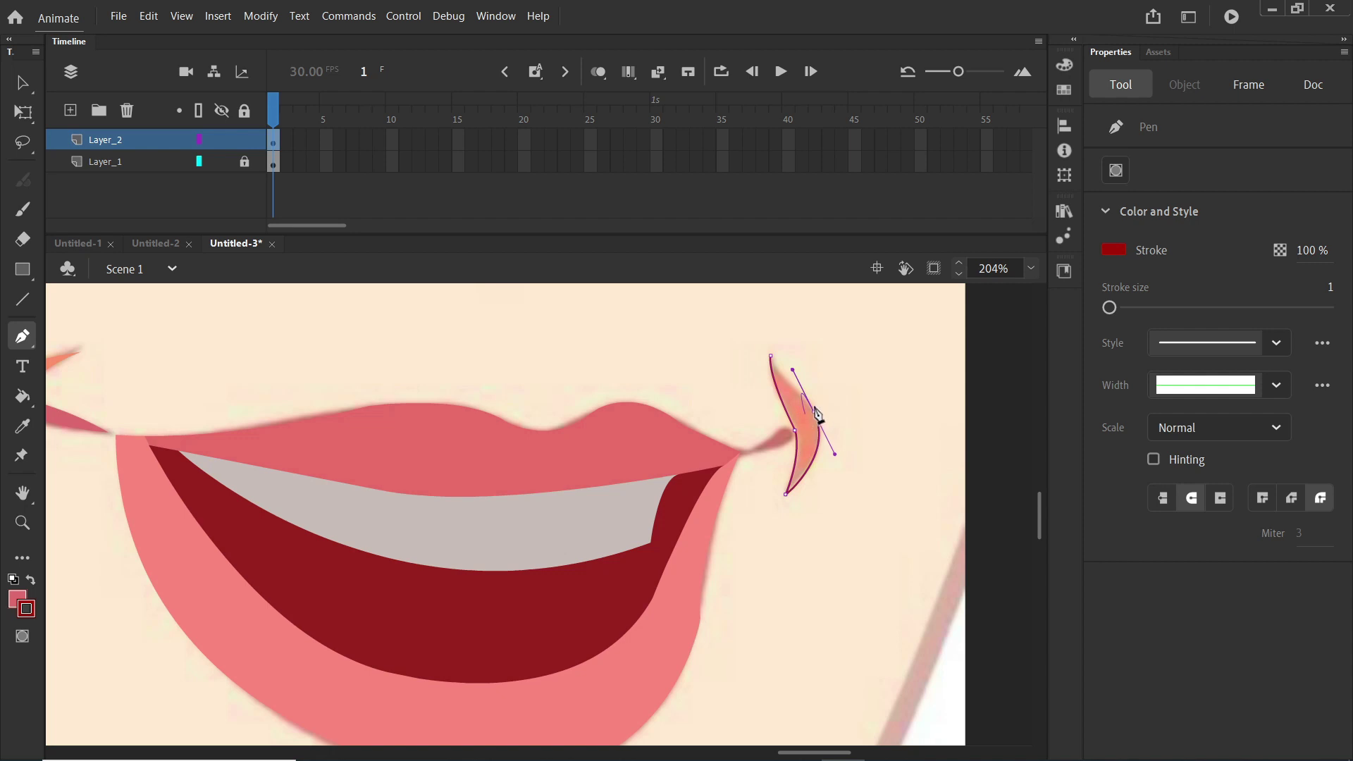
click(772, 361)
- Fill the right crescent crease with the sampled orange and delete its outline
key(k)
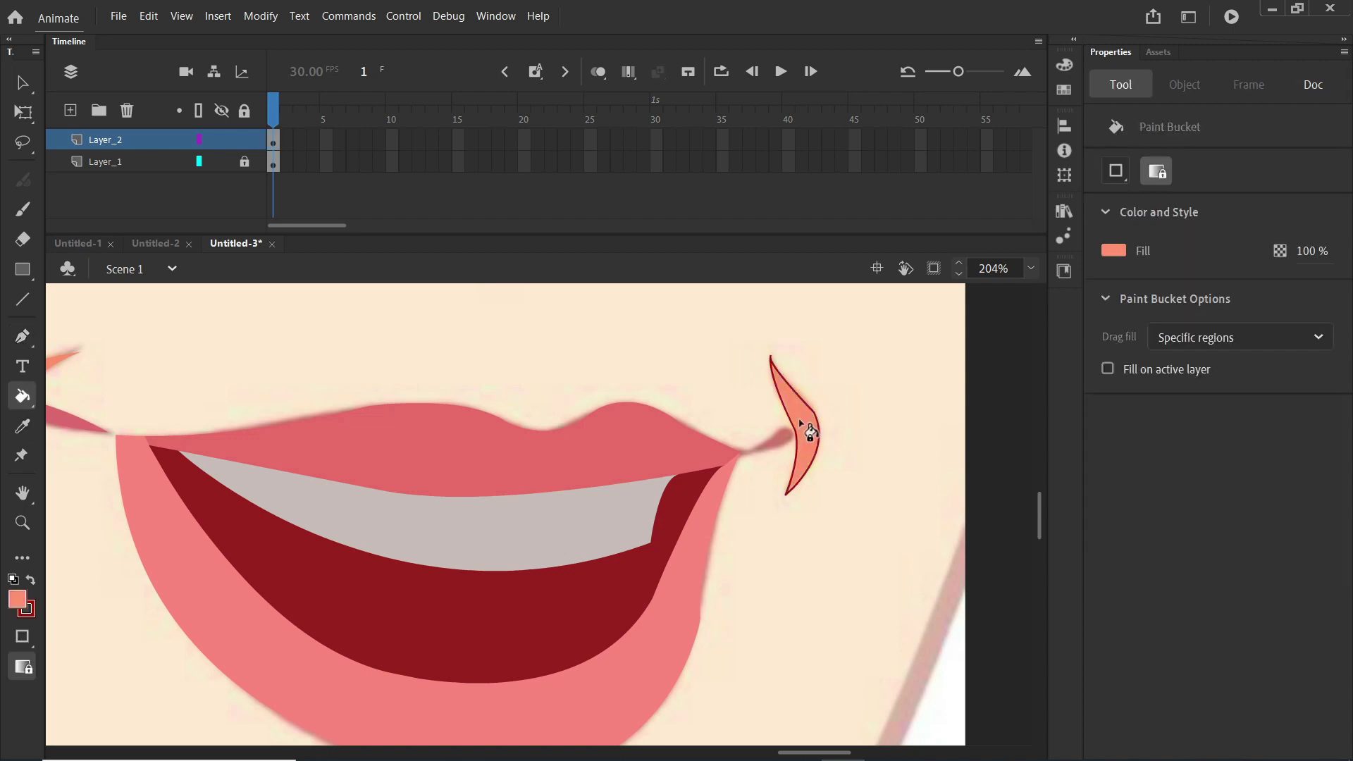
scroll(800, 423, up, 1)
key(v)
double_click(819, 462)
key(Delete)
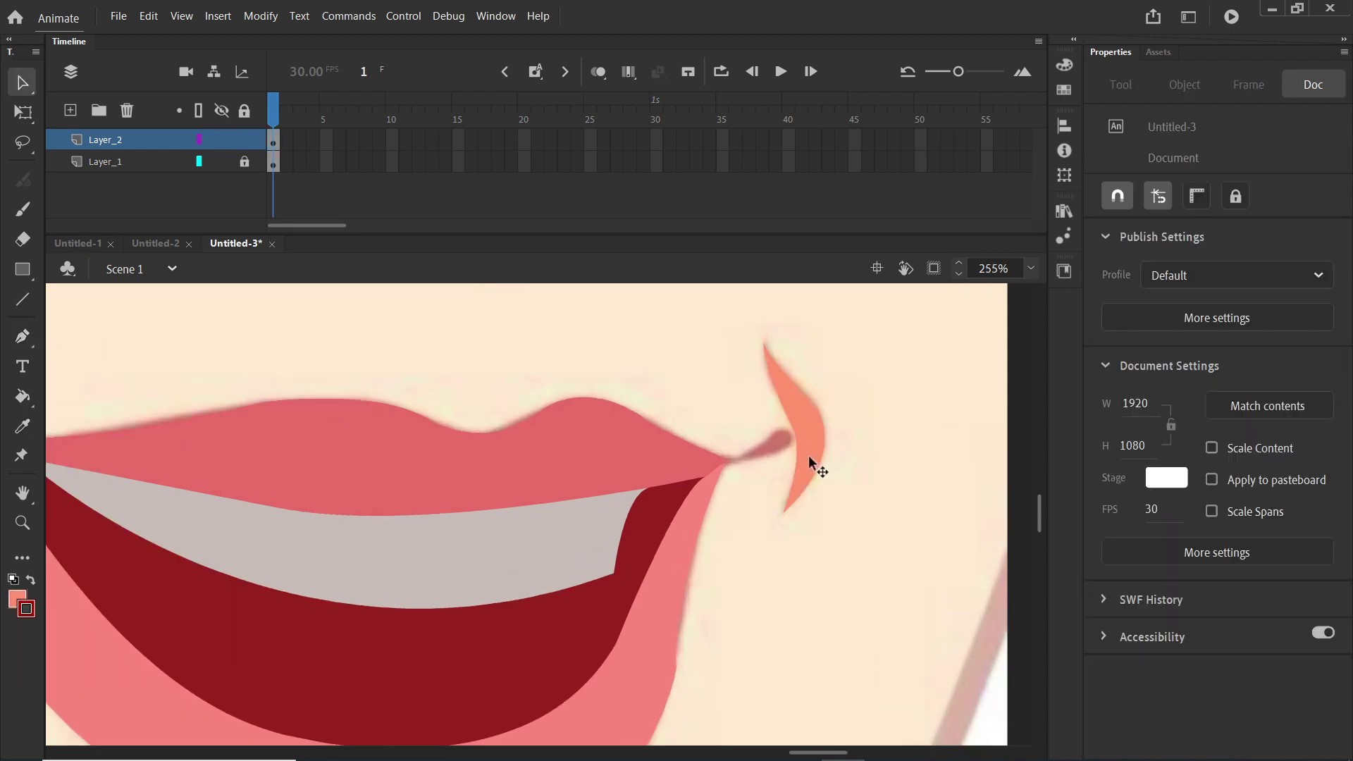
- Outline the small mark at the fifth mouth's right corner with a three-point closed shape
key(p)
click(738, 457)
click(782, 428)
click(786, 445)
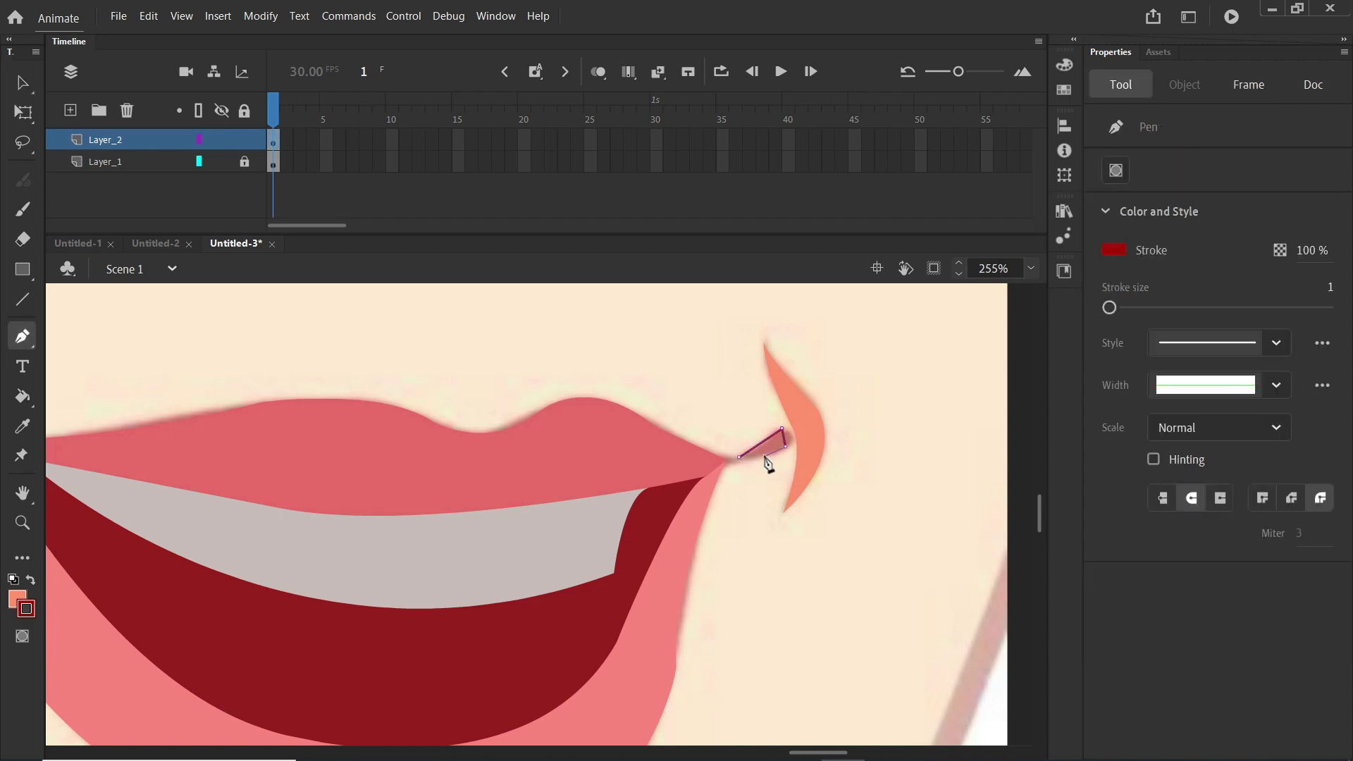
- Fill the right corner mark with its sampled dusky pink and delete its outline
key(i)
click(774, 448)
key(v)
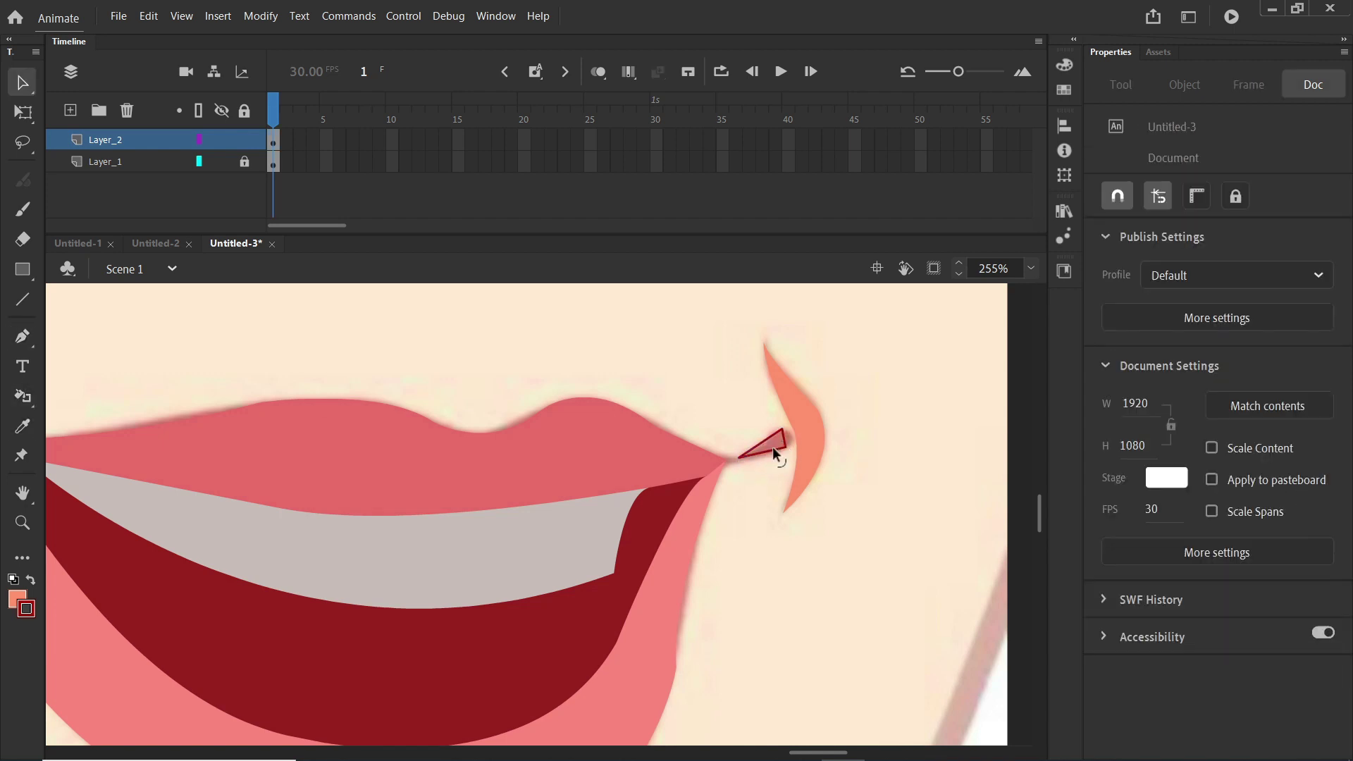
double_click(773, 447)
key(Delete)
scroll(771, 446, up, 8)
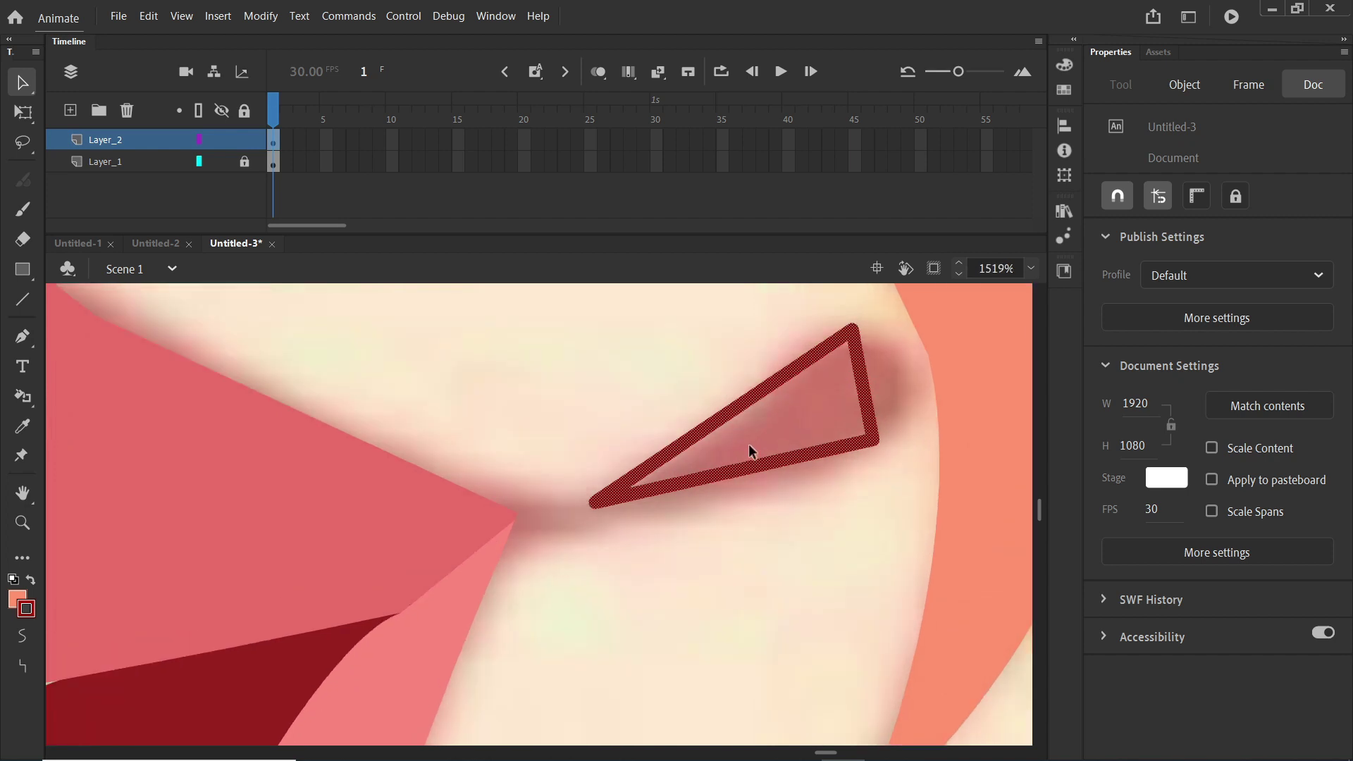
click(748, 445)
key(k)
key(Delete)
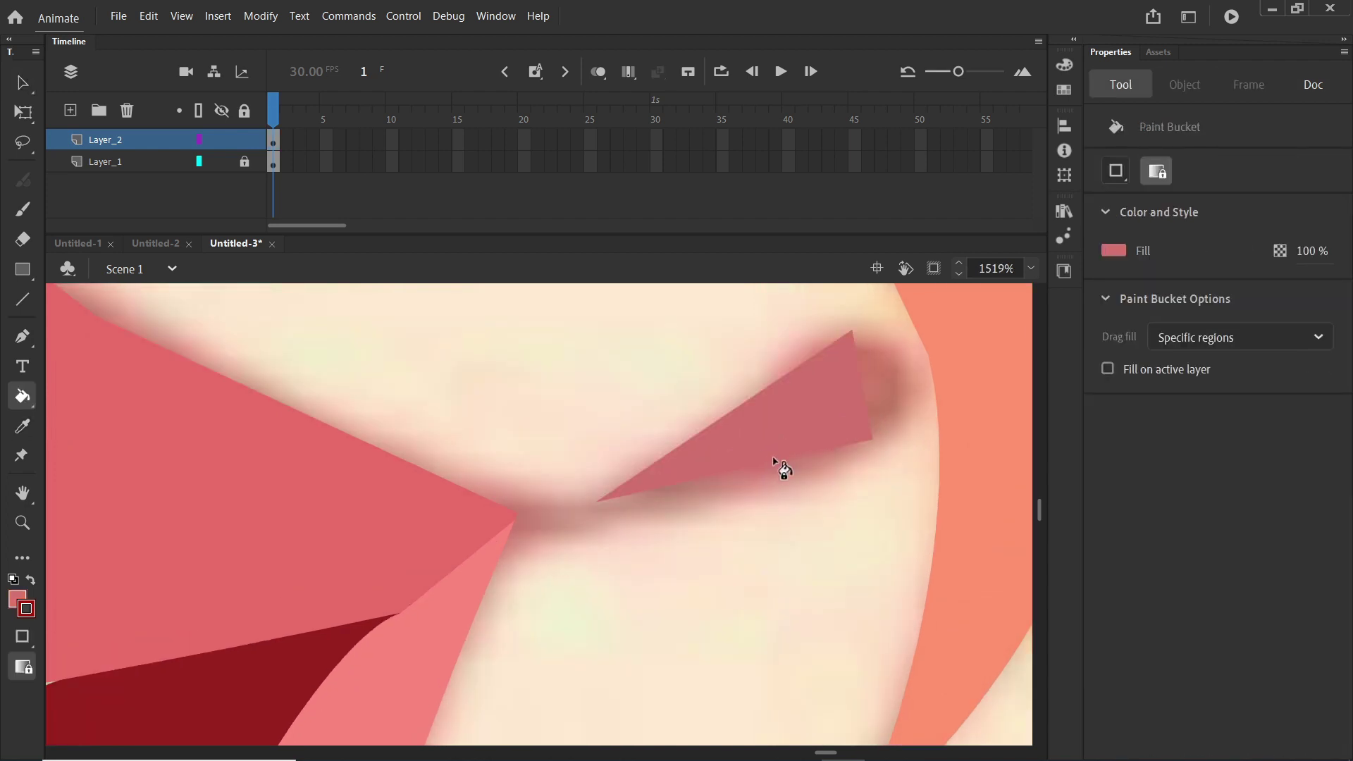
- Bend the right corner mark's edges outward towards the reference and delete the Camera layer
key(c)
key(v)
drag(765, 413, 721, 355)
click(861, 362)
click(143, 145)
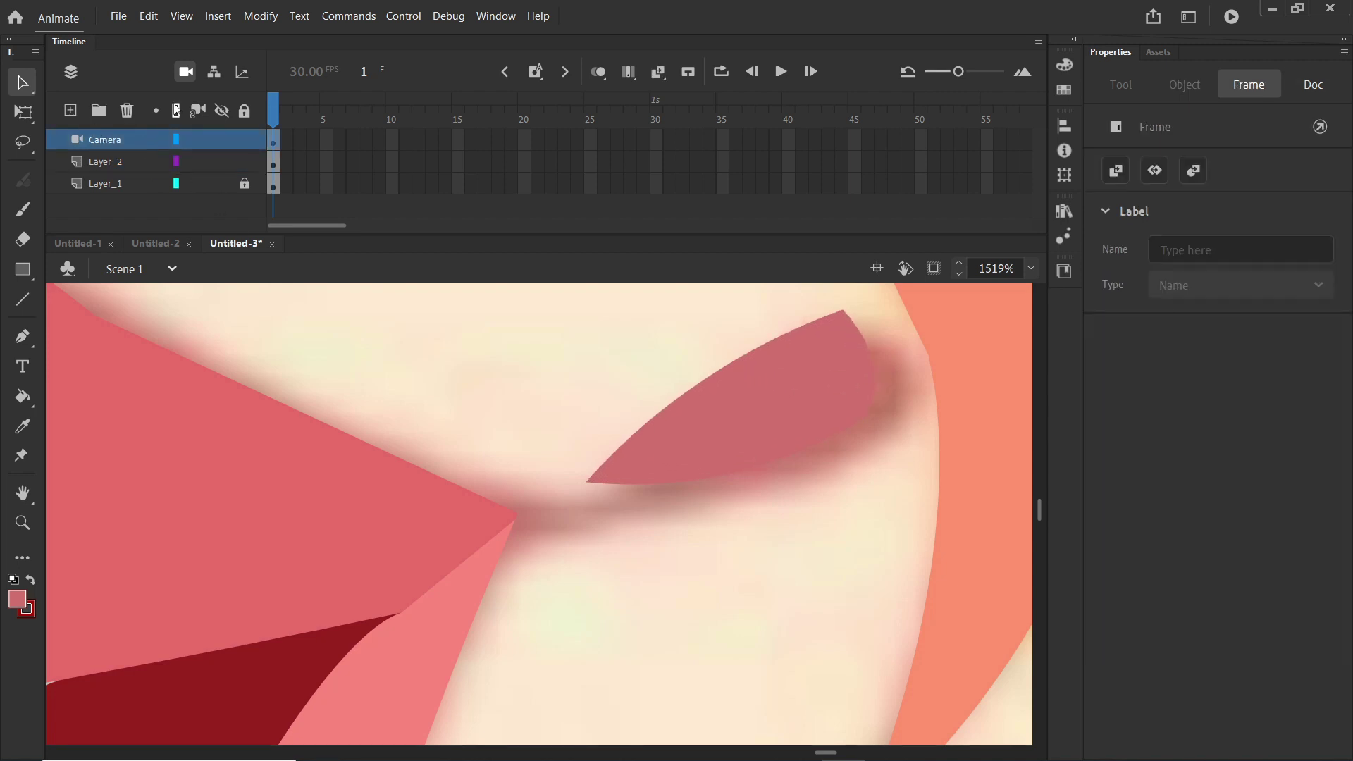
click(128, 111)
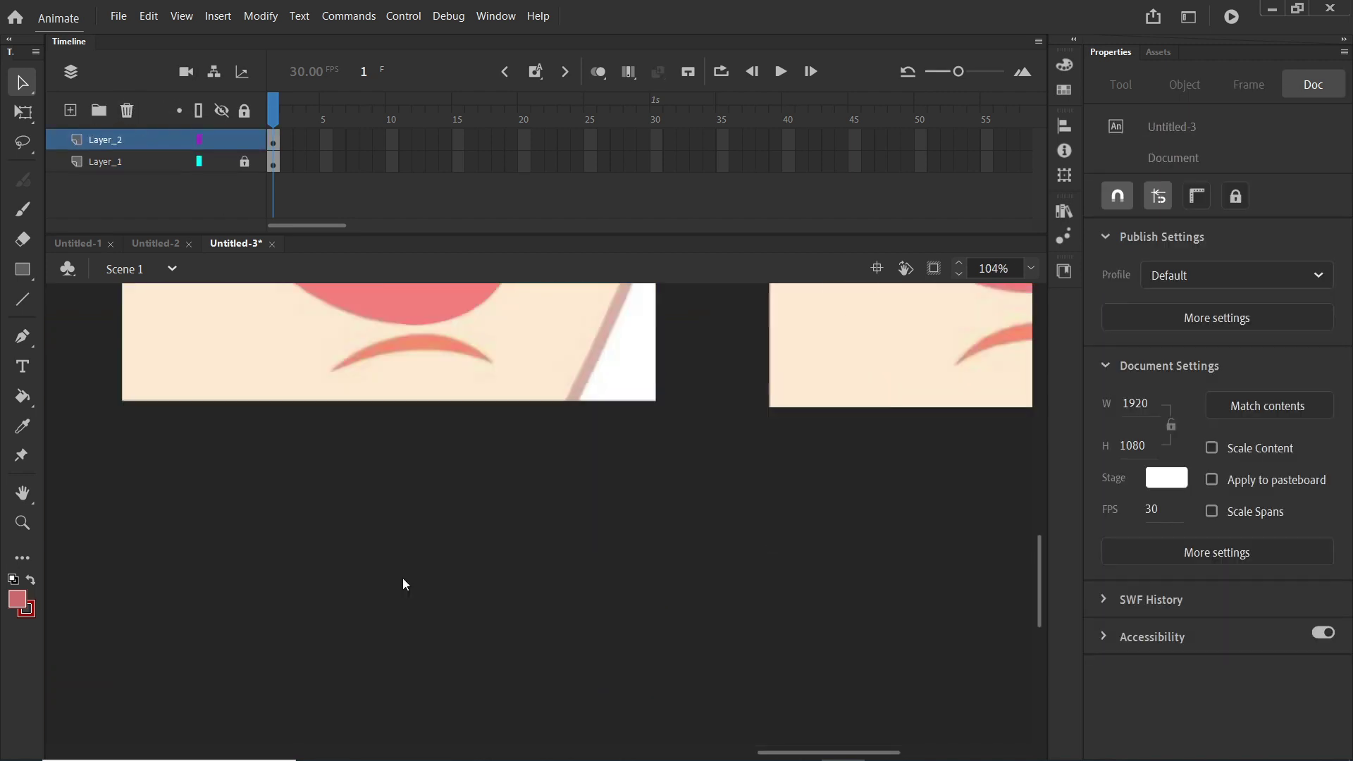
- Trace the curved chin crease below the fifth mouth's lower lip as a closed path
scroll(408, 629, up, 3)
key(p)
click(292, 657)
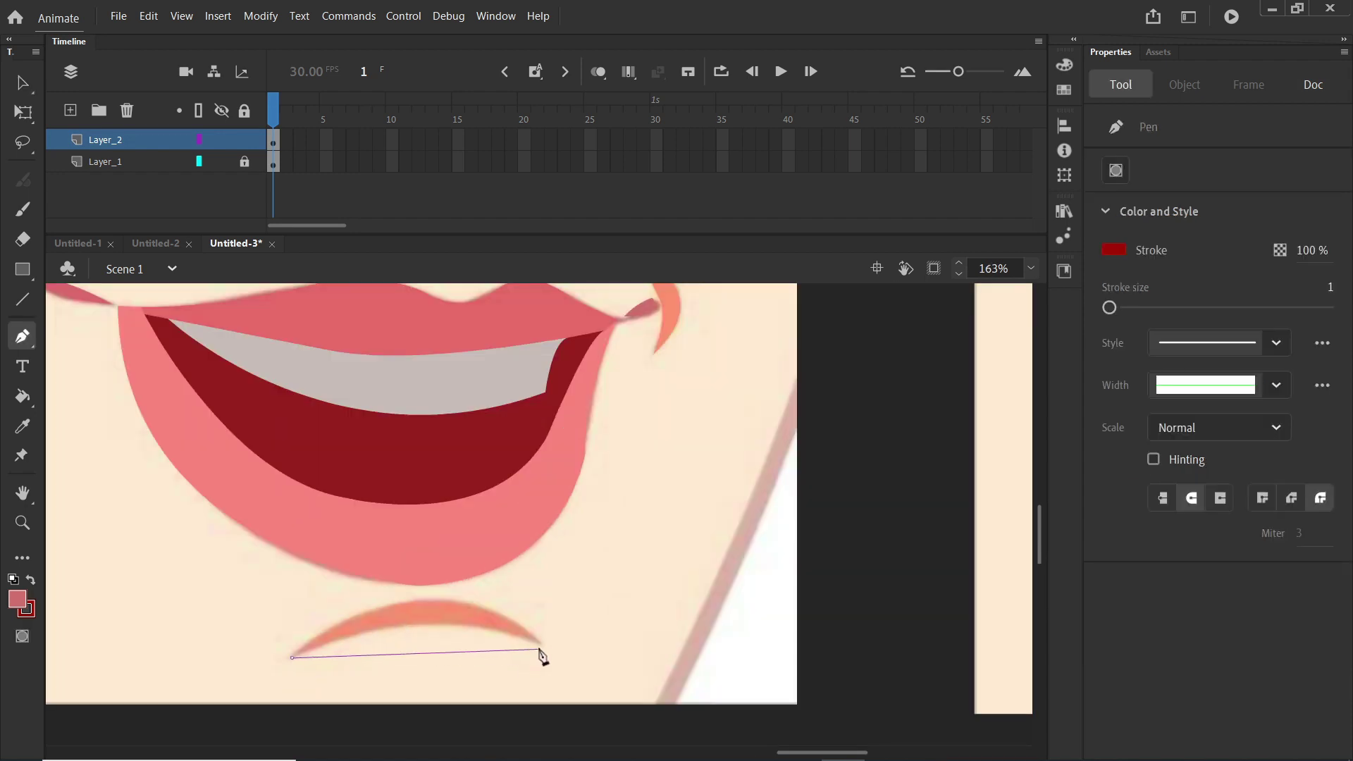
drag(542, 645, 667, 698)
click(542, 645)
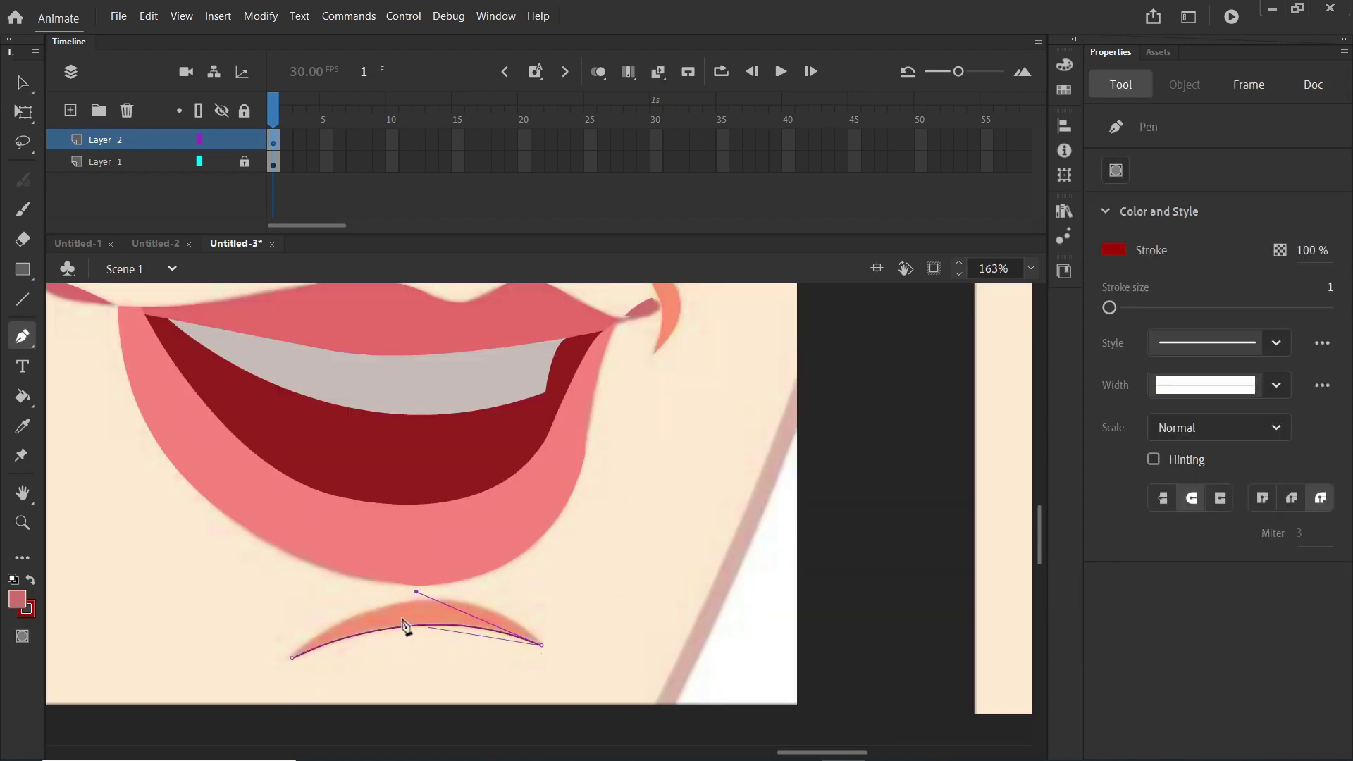
drag(405, 602, 339, 620)
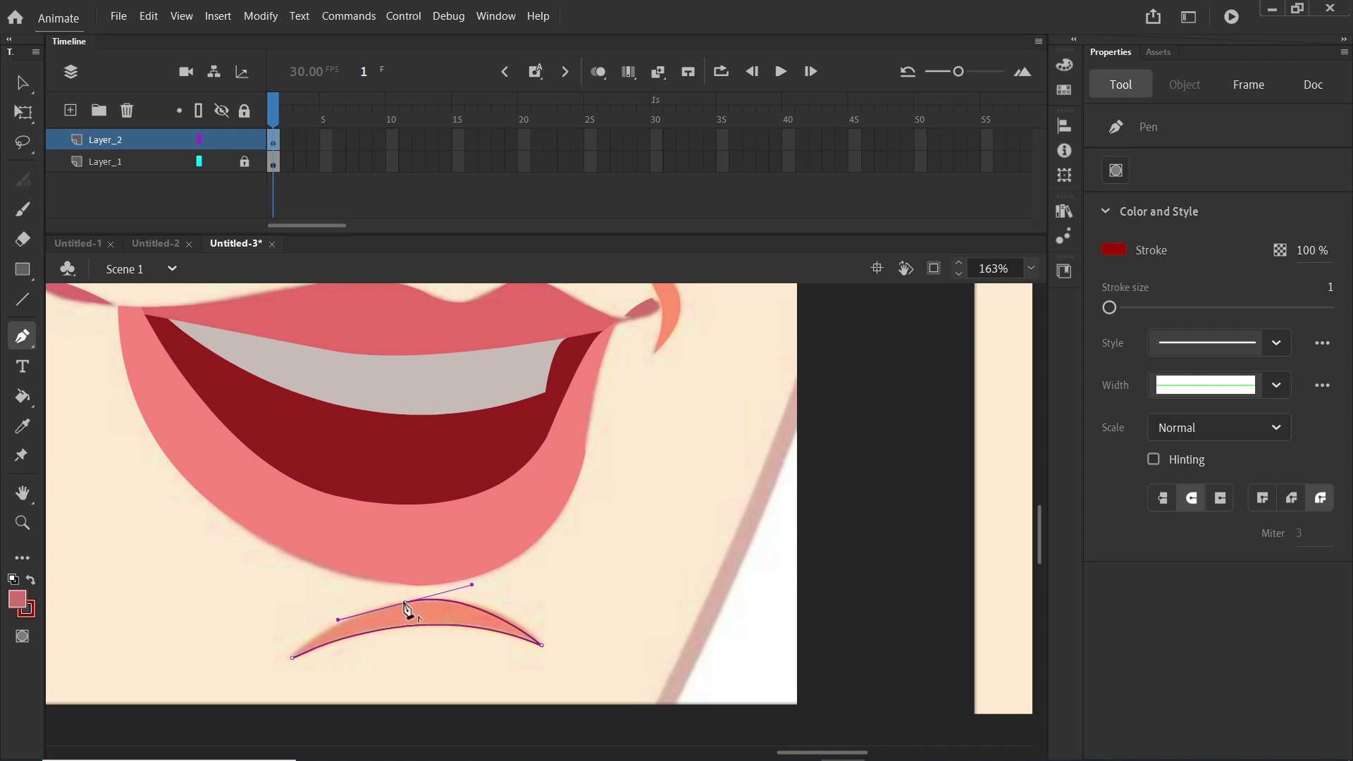
drag(292, 658, 265, 699)
ctrl+click(575, 578)
- Fill the fifth mouth's chin crease with the sampled orange and delete its outline
key(i)
click(428, 613)
click(428, 615)
key(v)
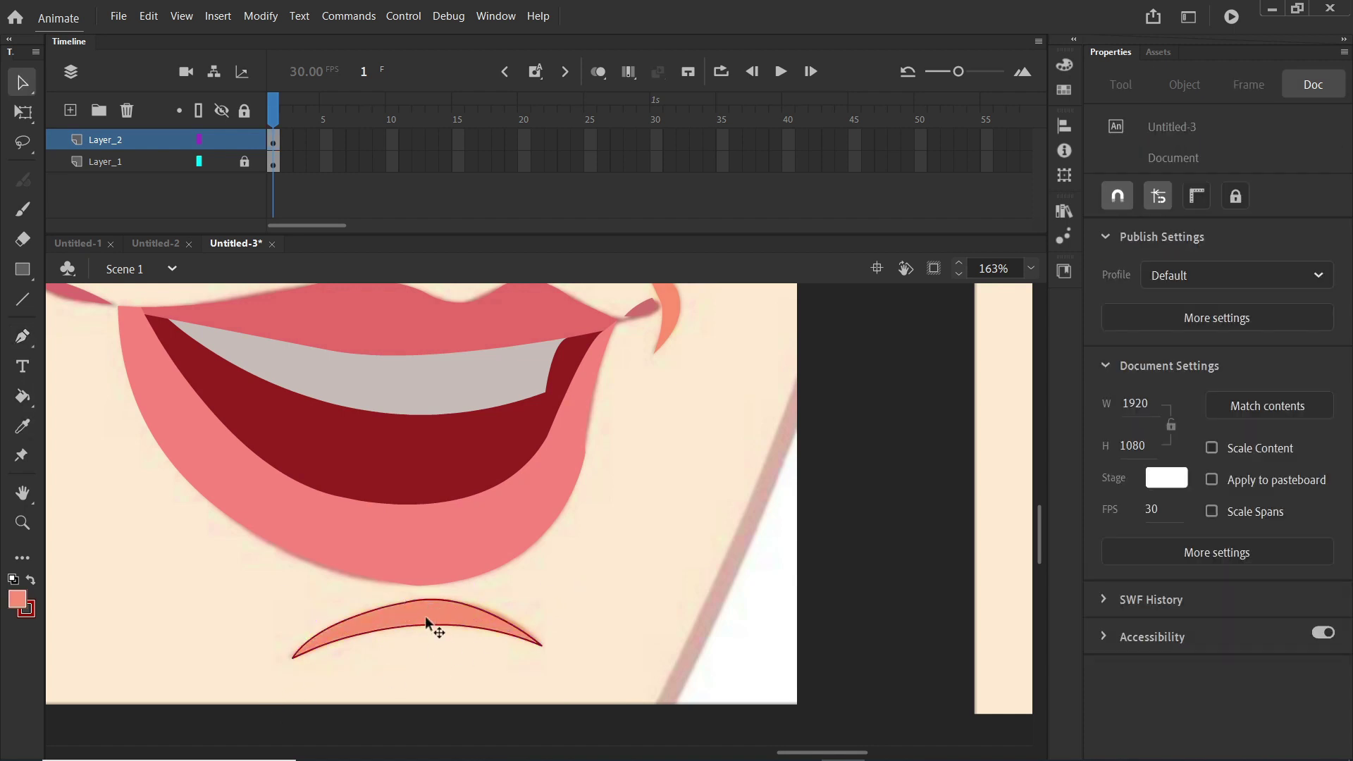
double_click(428, 624)
key(Delete)
scroll(353, 511, down, 5)
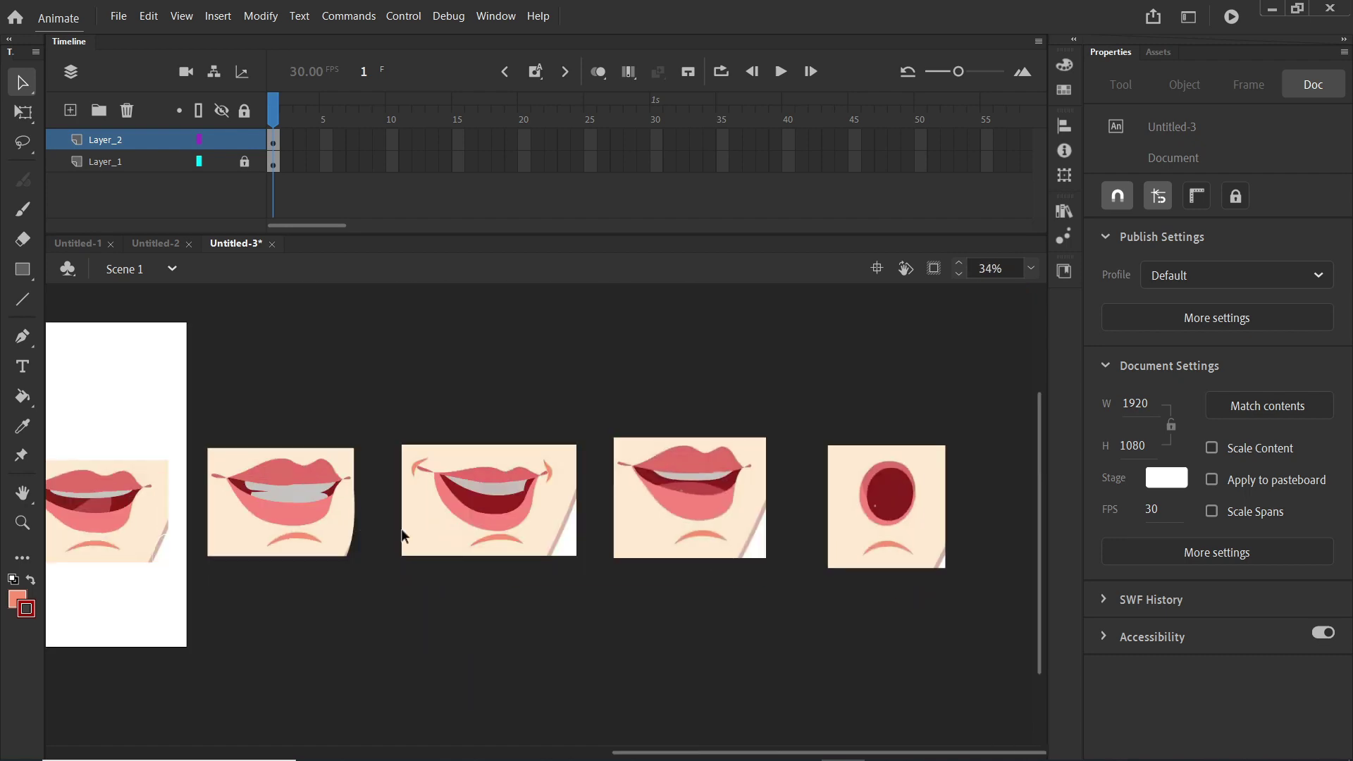
- Save the document as Untitled-3.fla
click(118, 15)
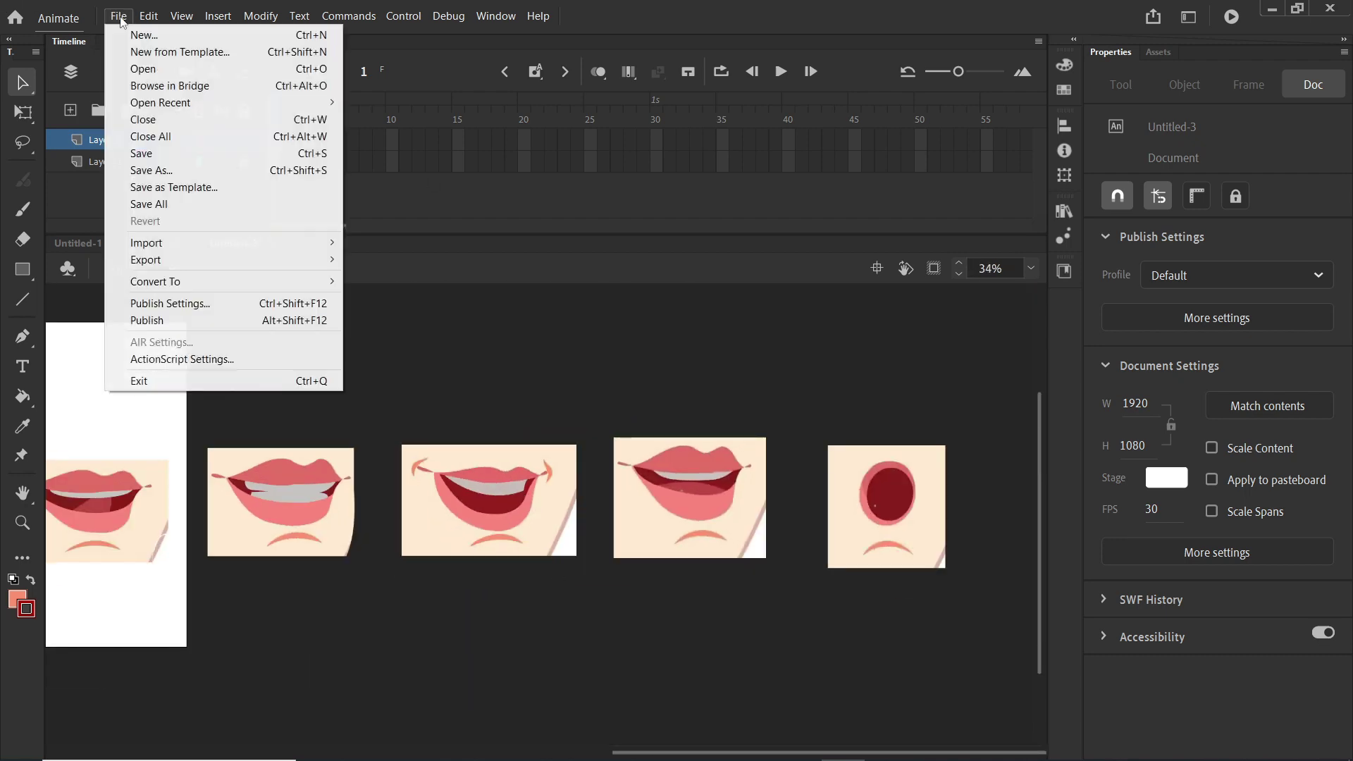
click(152, 170)
click(680, 448)
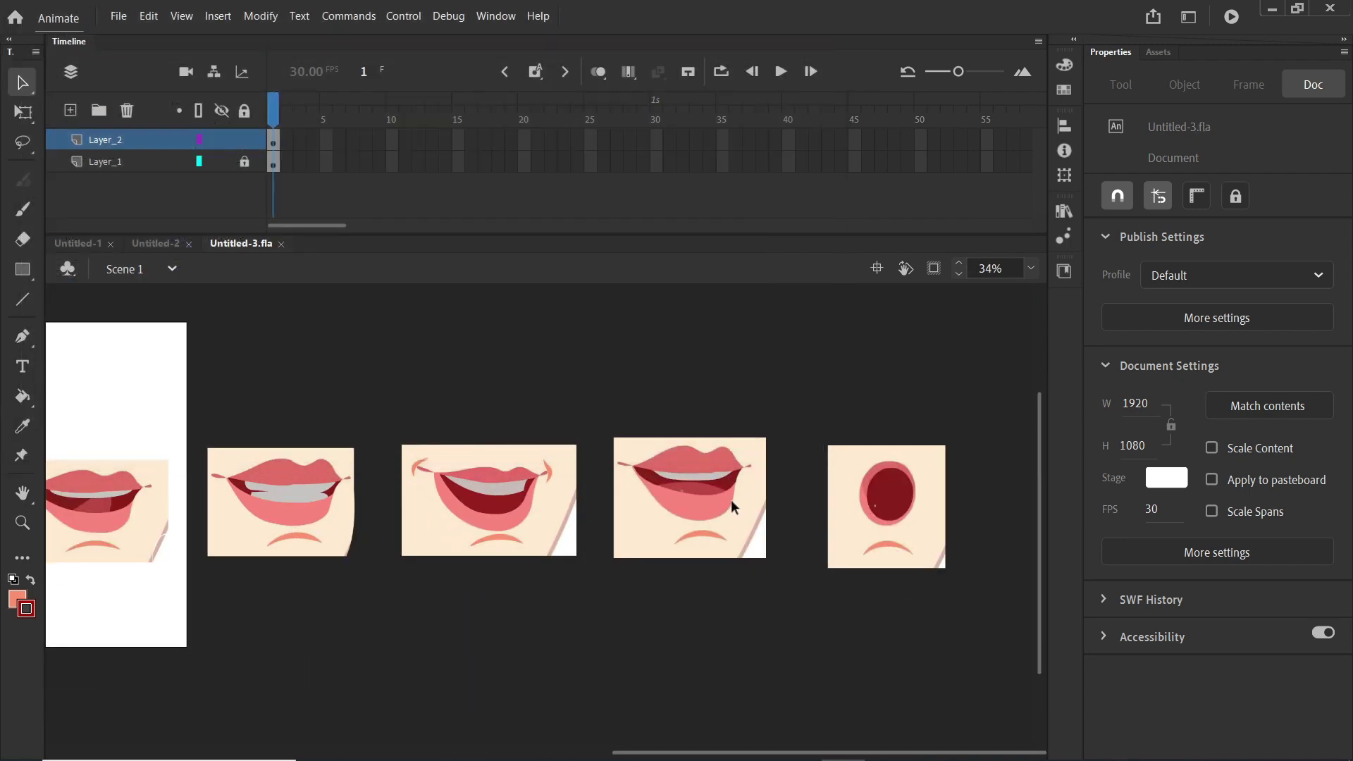
- Trace the sixth mouth's upper lip contour with the Pen tool from the left mouth corner to the right corner
scroll(733, 506, up, 5)
key(p)
click(242, 390)
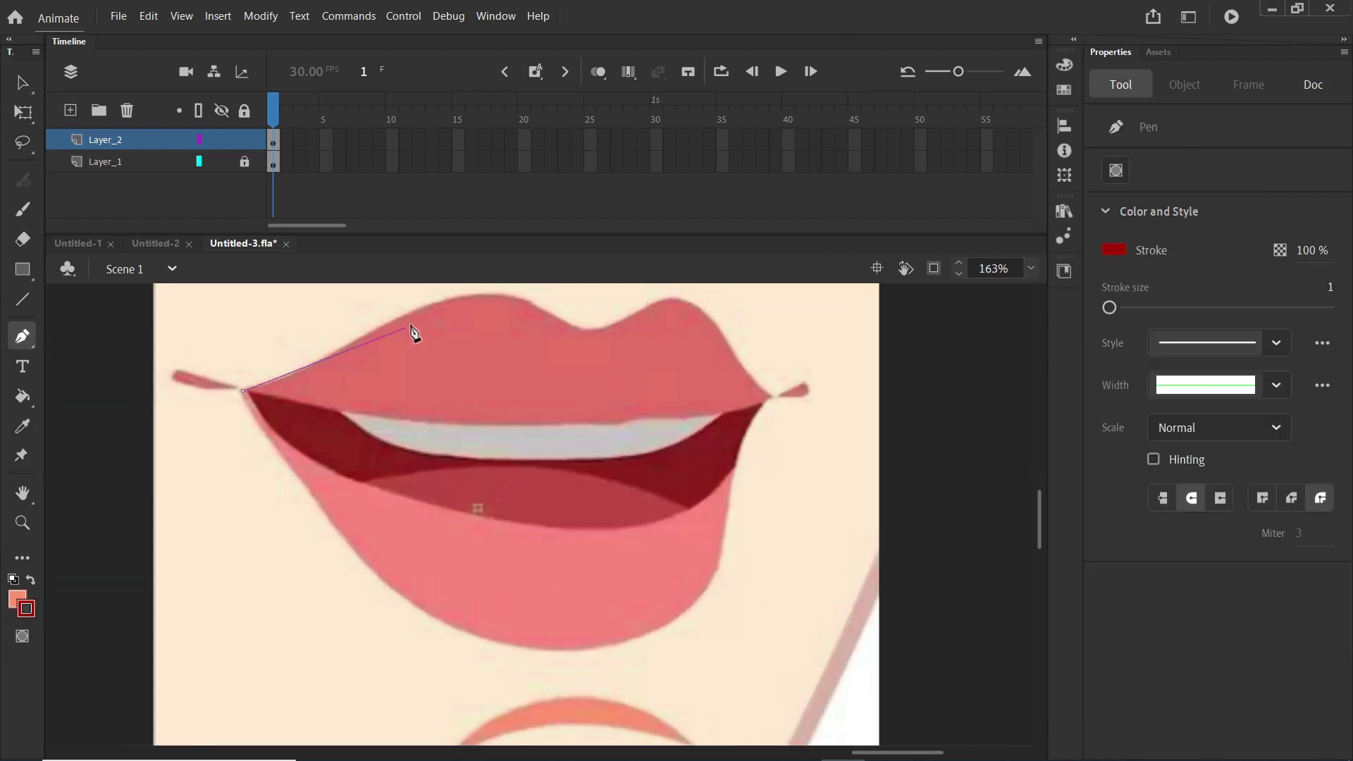
scroll(252, 398, up, 1)
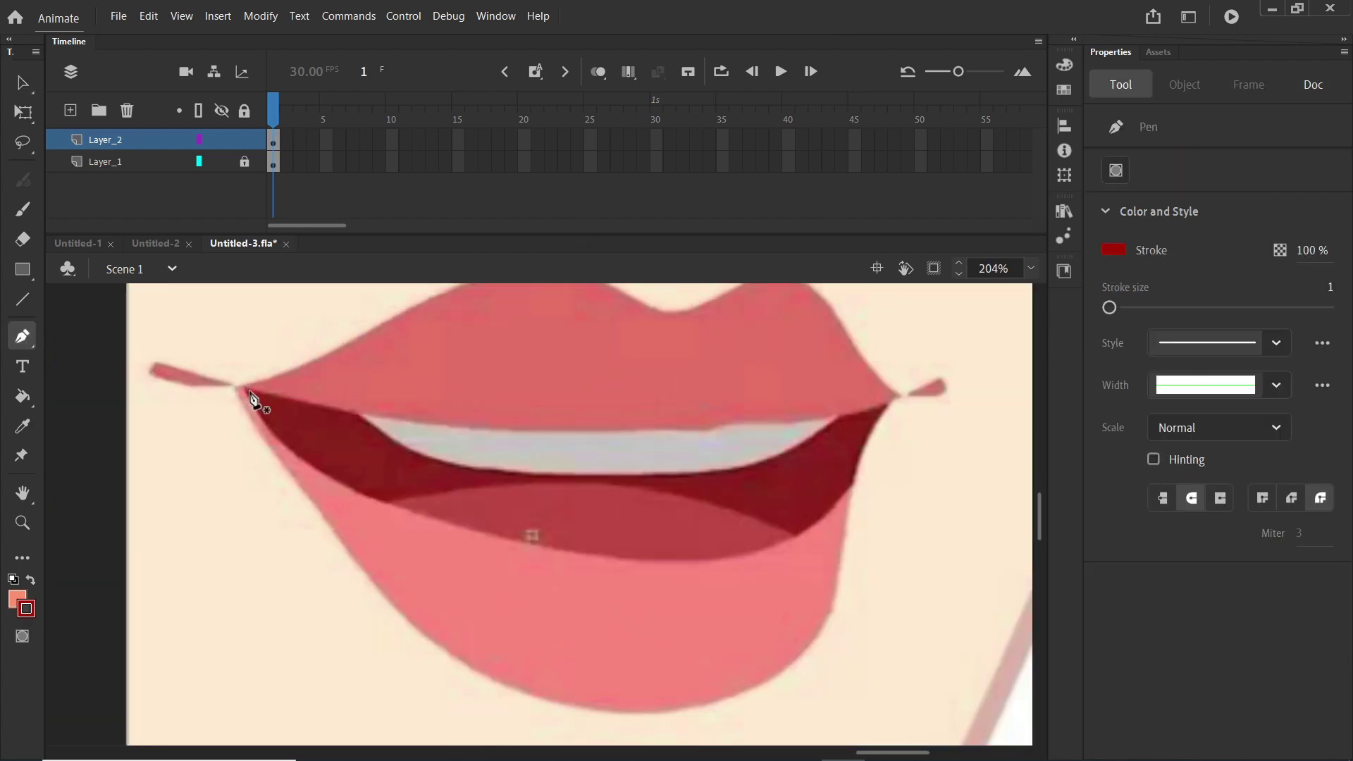
scroll(275, 409, down, 2)
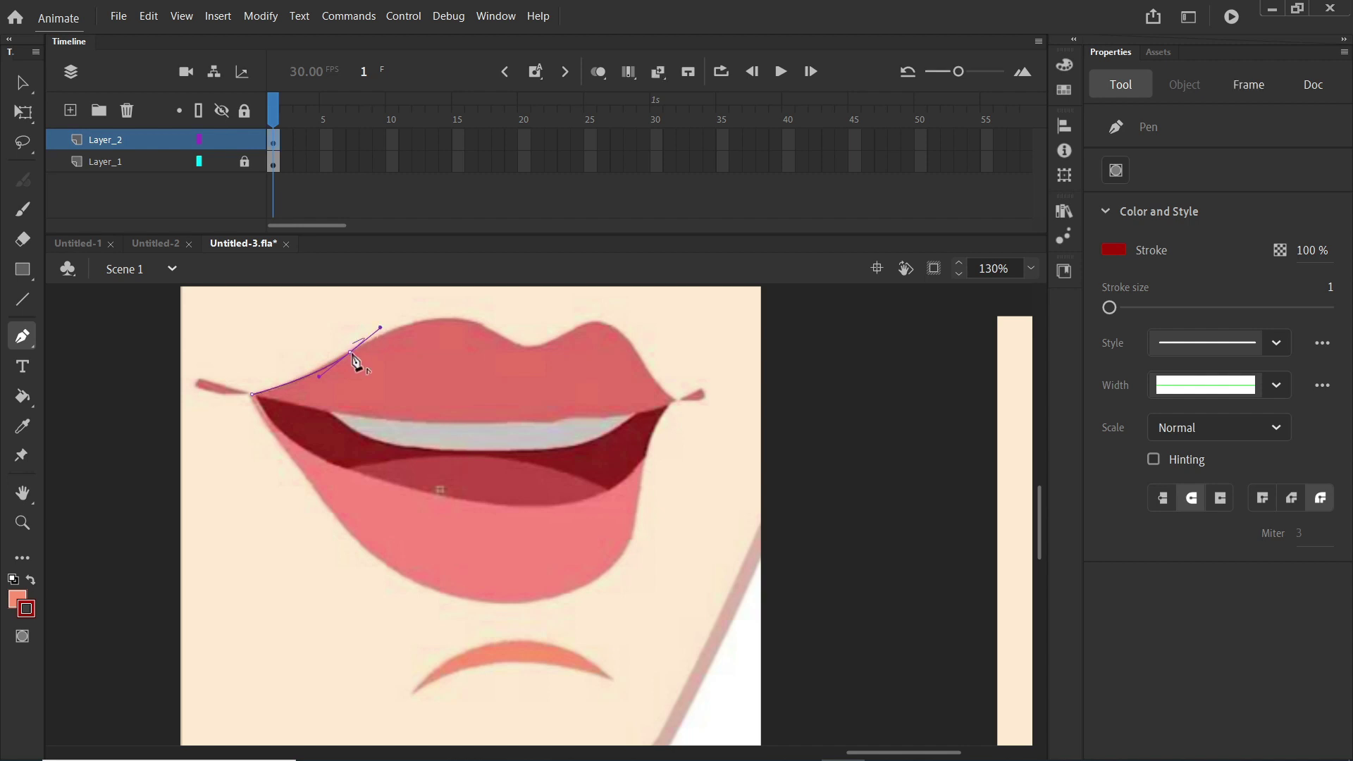
drag(496, 335, 590, 314)
click(572, 331)
drag(652, 384, 688, 387)
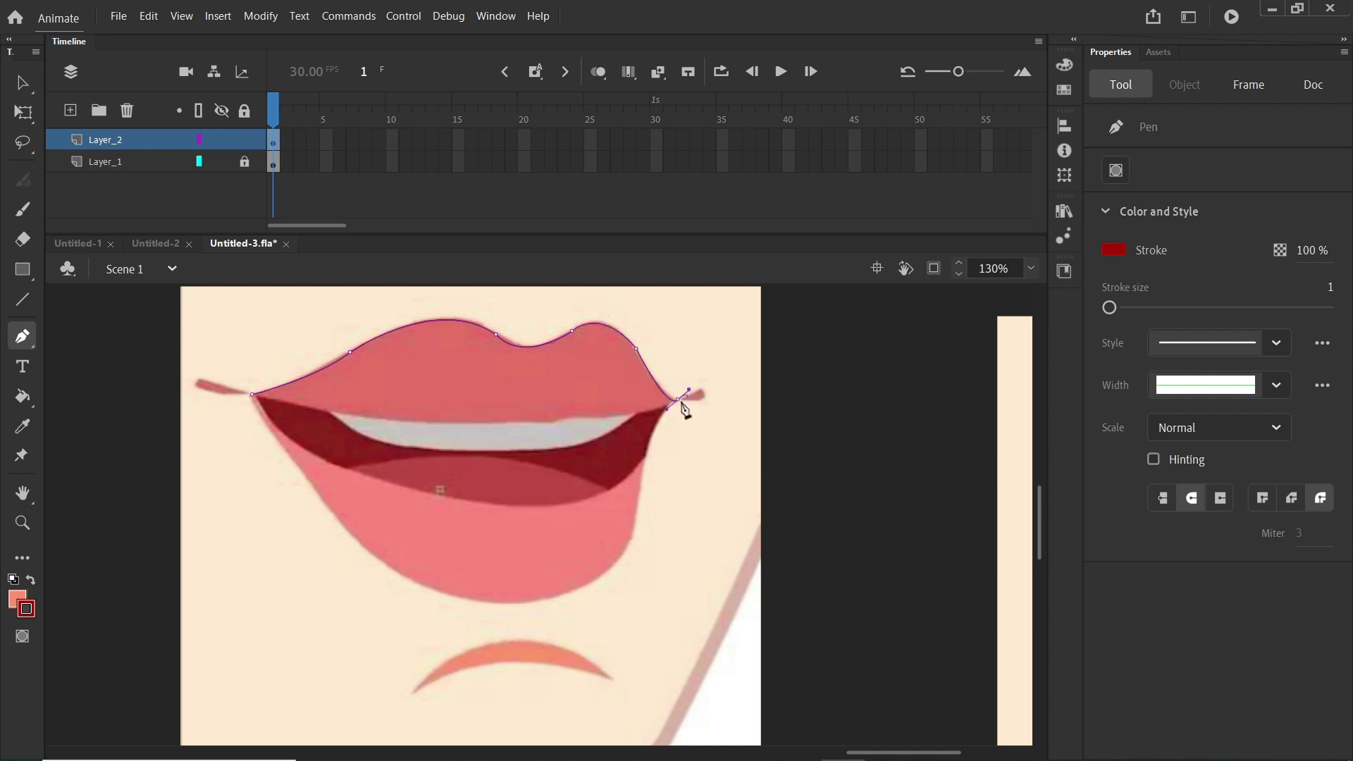
click(678, 400)
- Continue the outline around the sixth mouth's lower lip and close it at the left mouth corner
scroll(677, 399, up, 4)
scroll(673, 399, down, 3)
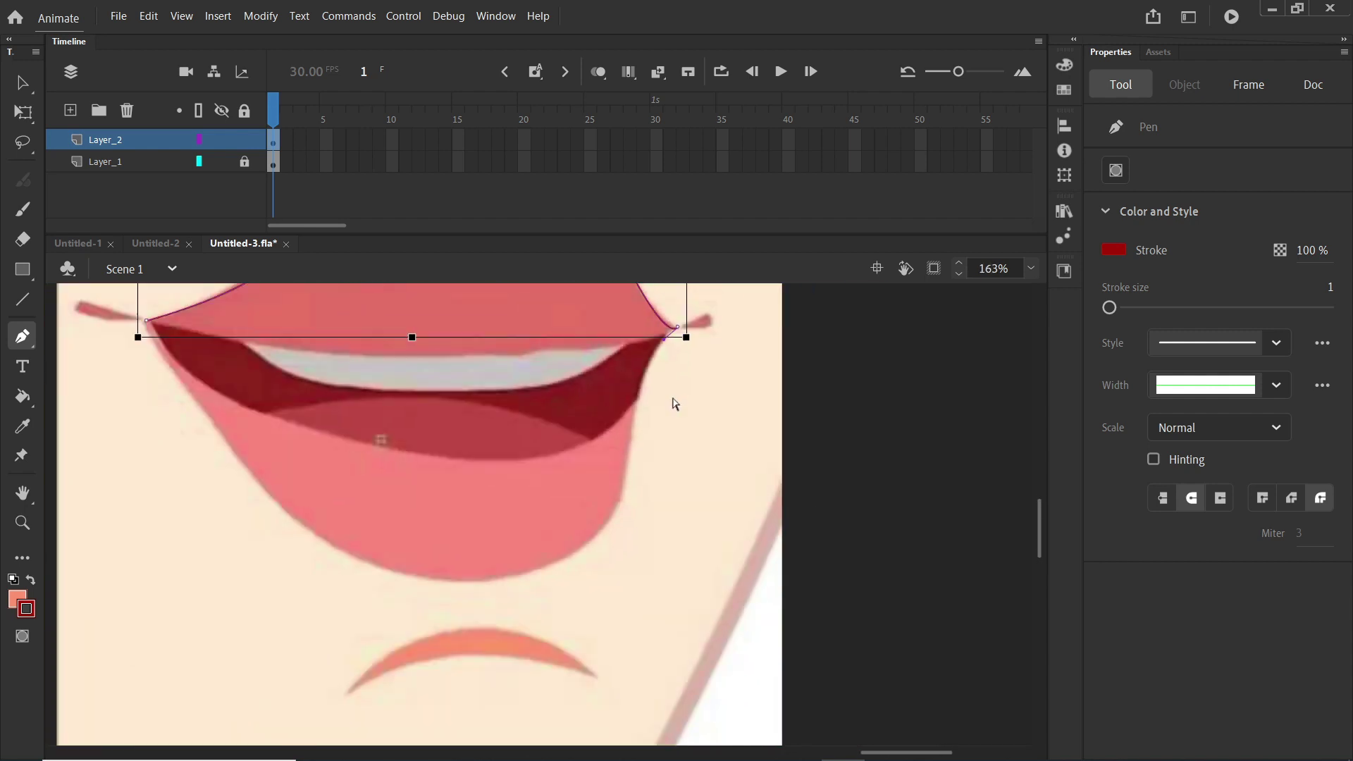
click(628, 463)
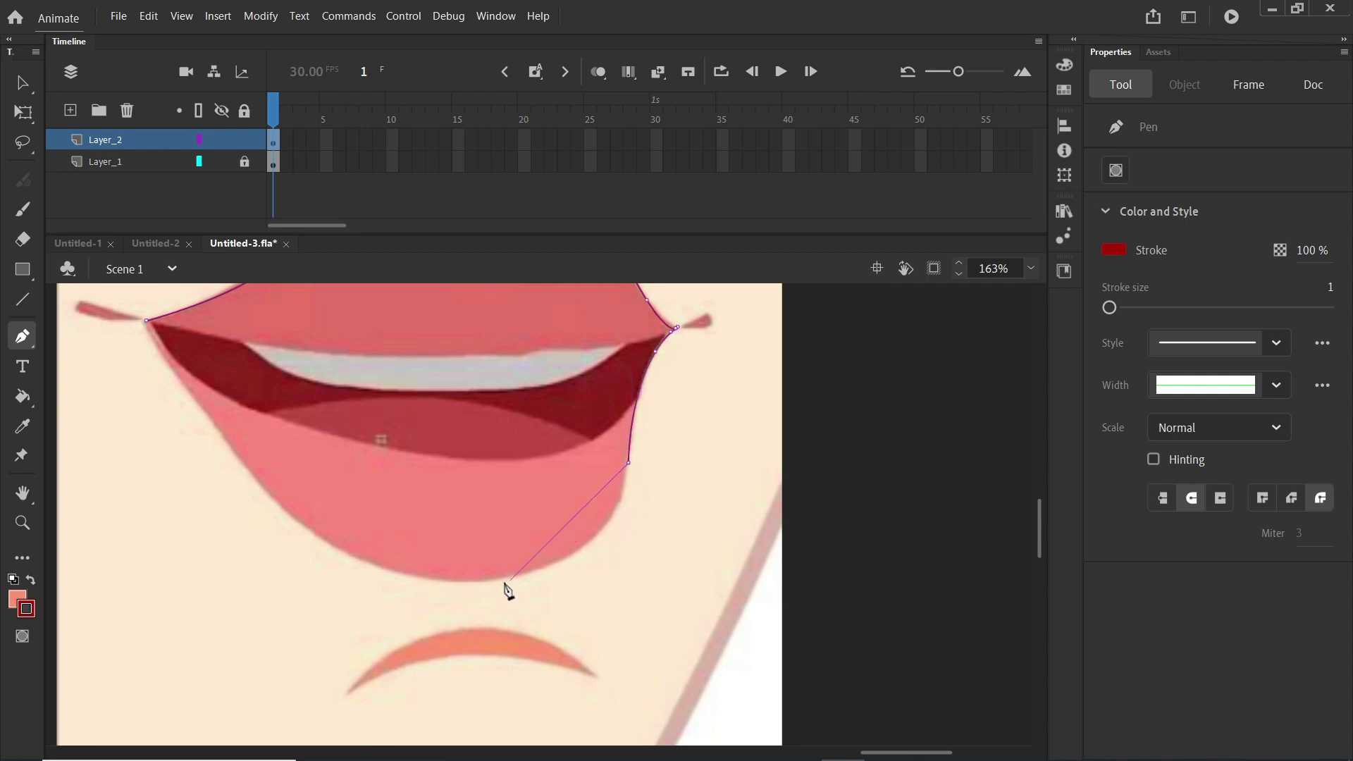
drag(501, 581, 383, 594)
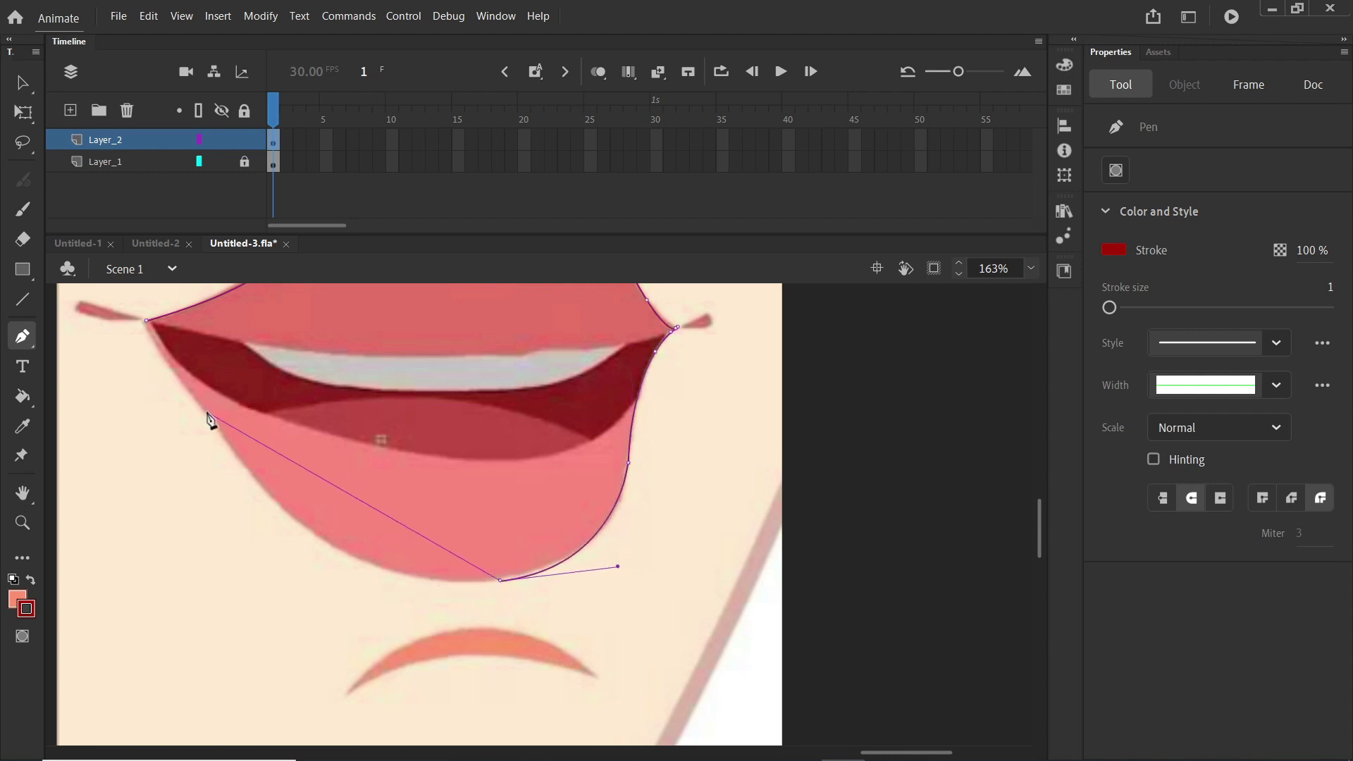
drag(208, 419, 151, 286)
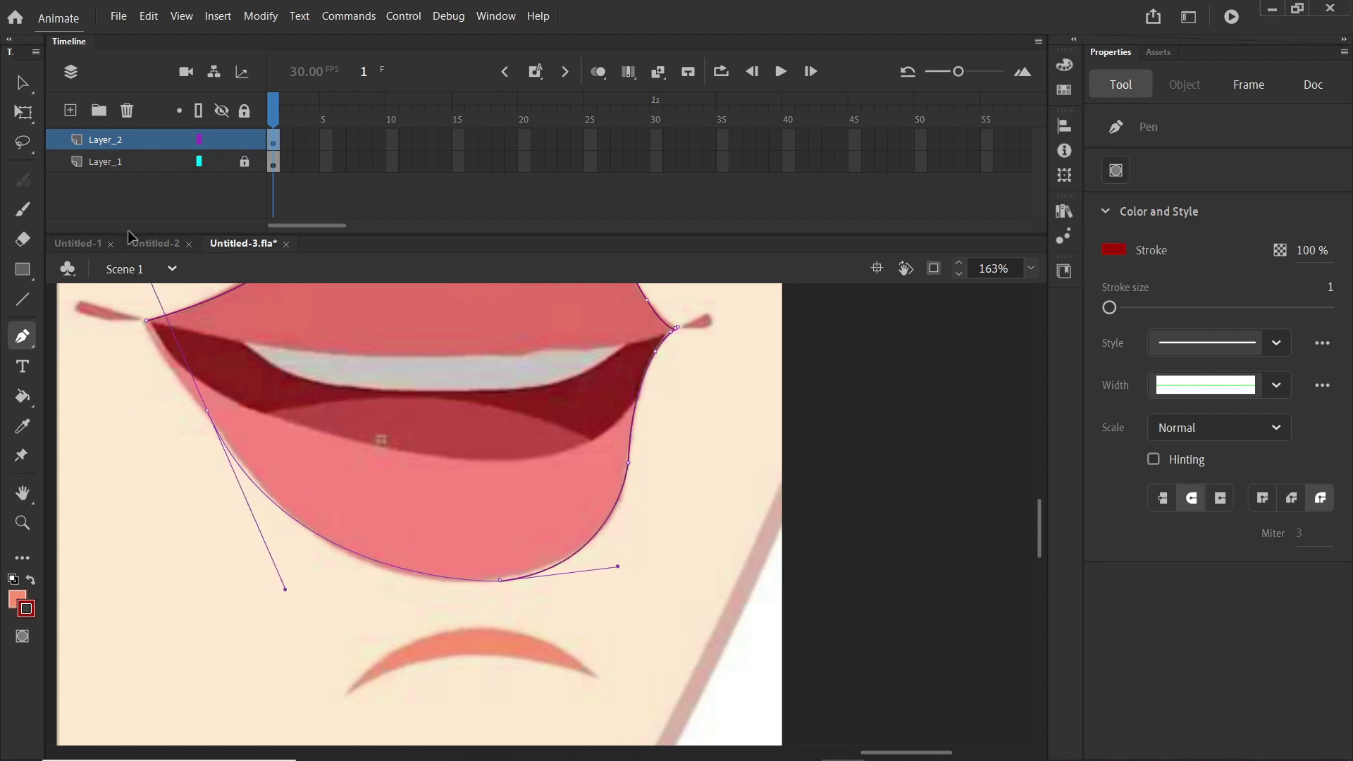
click(146, 320)
ctrl+click(692, 462)
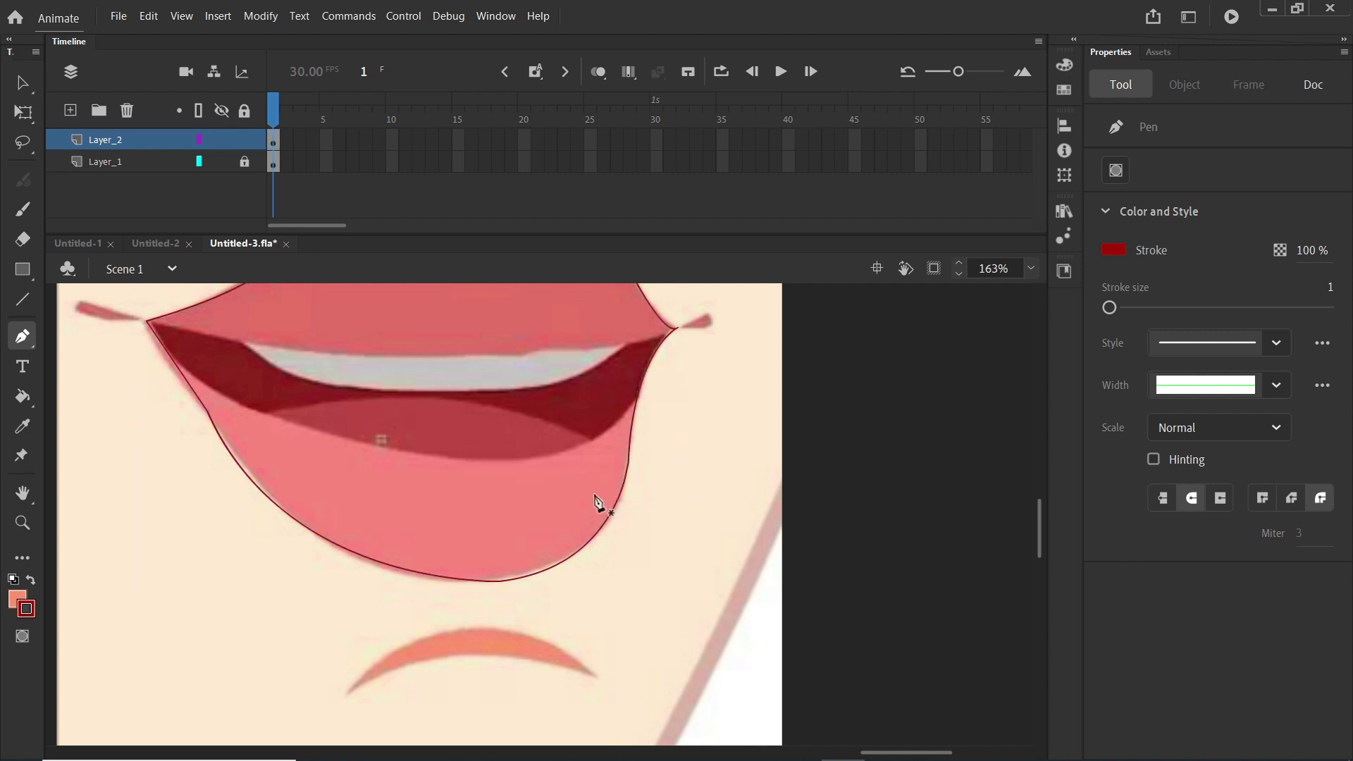
- Draw the inner edges of the sixth mouth's lower and upper lips as curves between the mouth corners
scroll(652, 400, up, 2)
scroll(646, 465, down, 2)
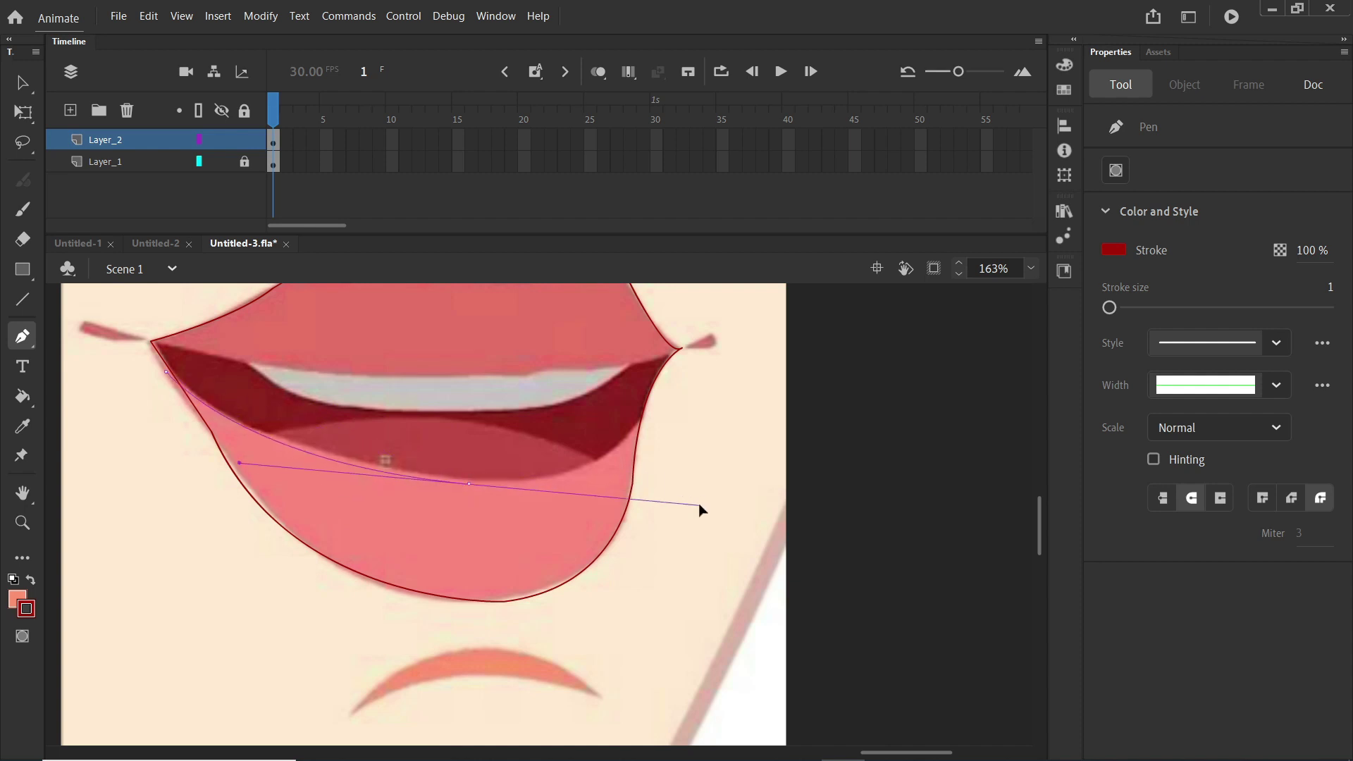
click(468, 483)
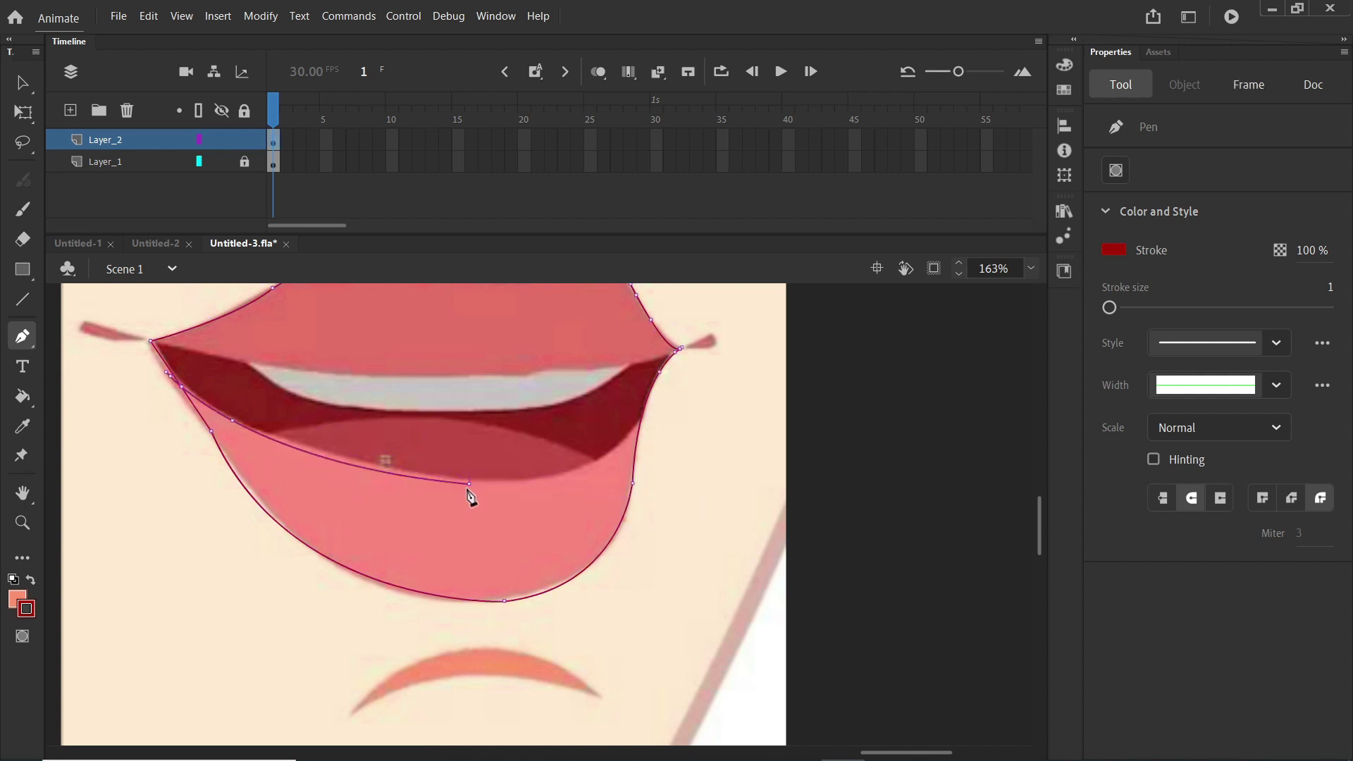
click(680, 347)
scroll(399, 418, up, 2)
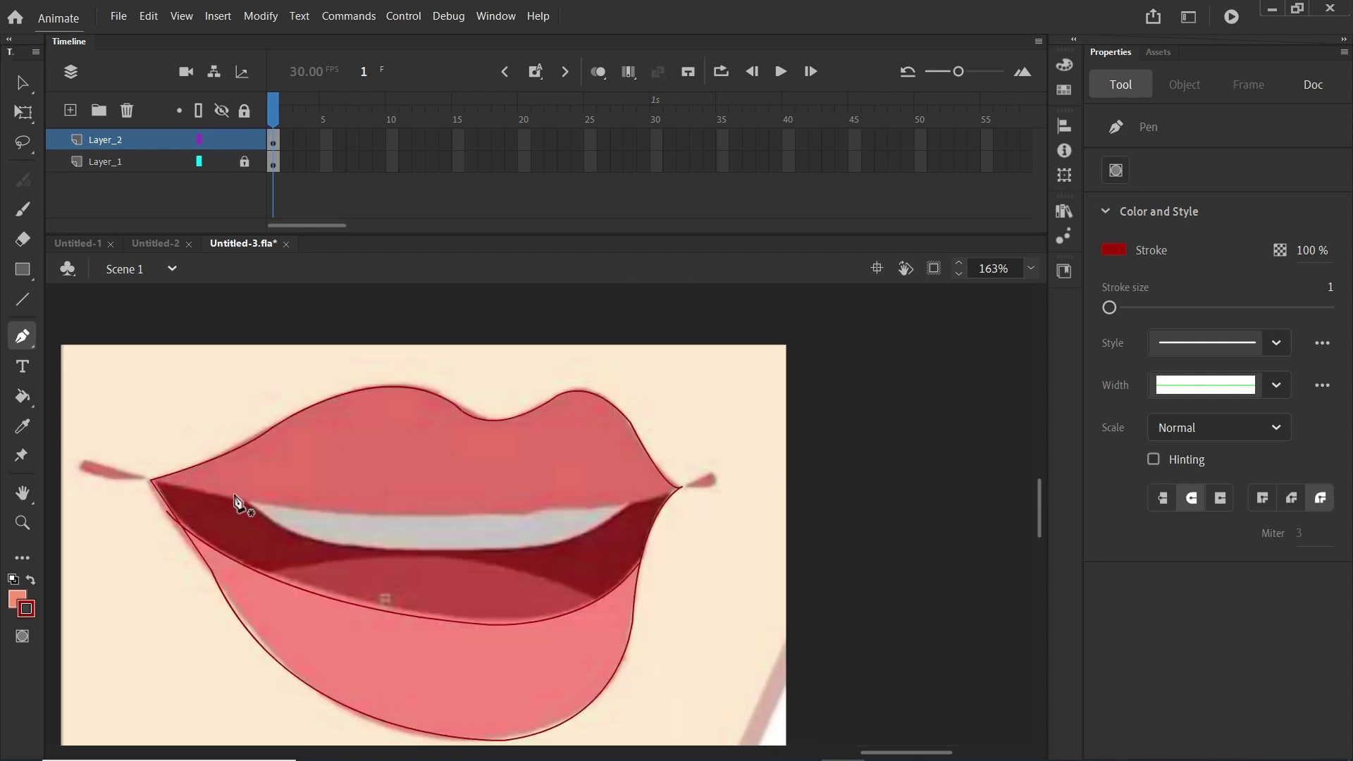
click(153, 483)
click(681, 486)
key(Escape)
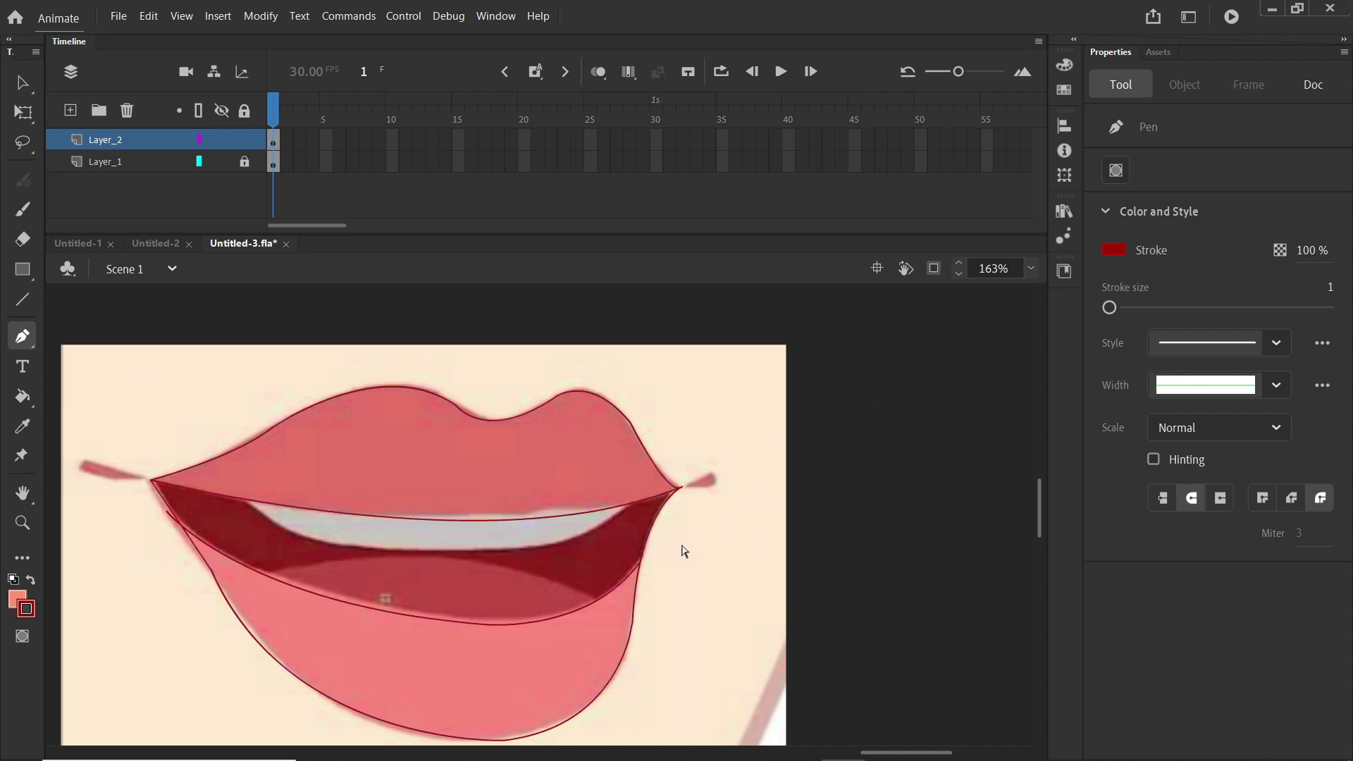
- Trace the lower edge of the sixth mouth's teeth and the upper edge of its tongue as open curves
click(246, 493)
drag(471, 552, 690, 543)
click(471, 552)
drag(629, 505, 653, 462)
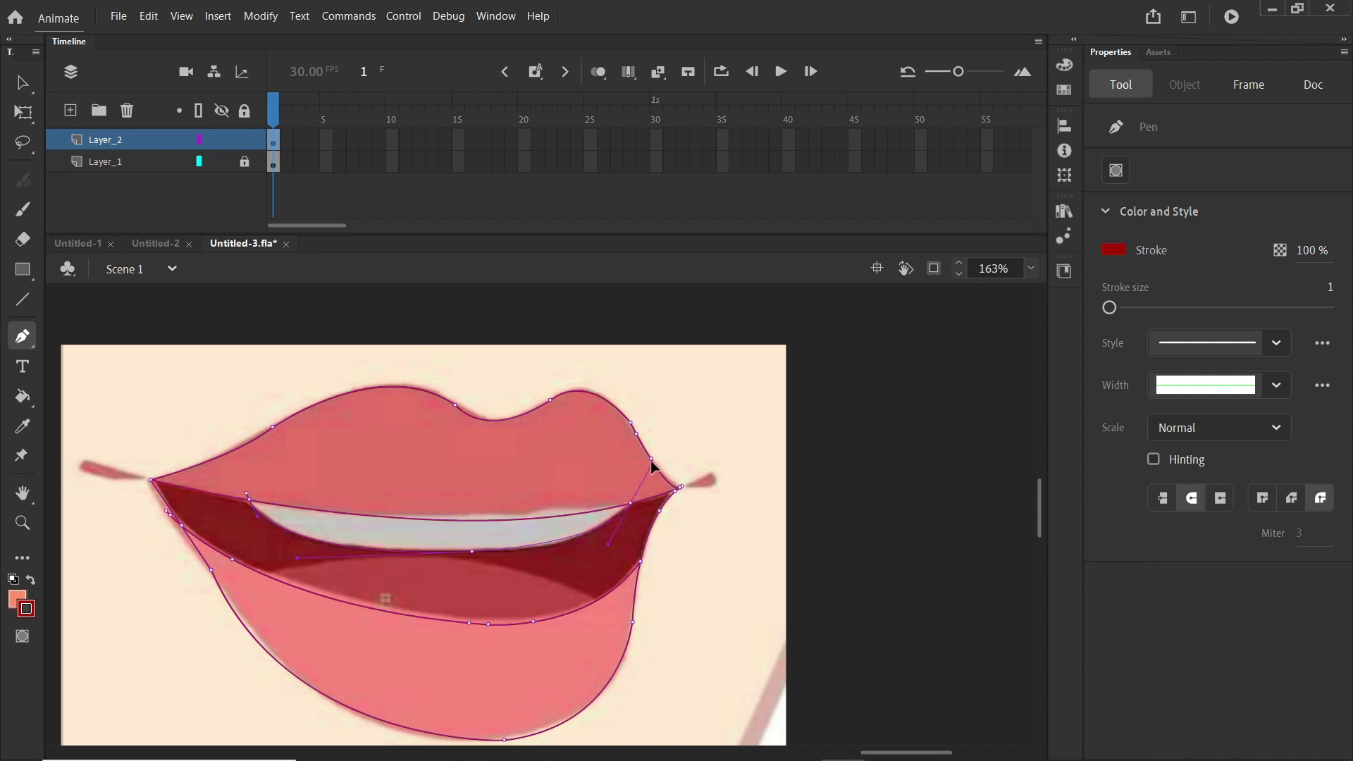
key(Escape)
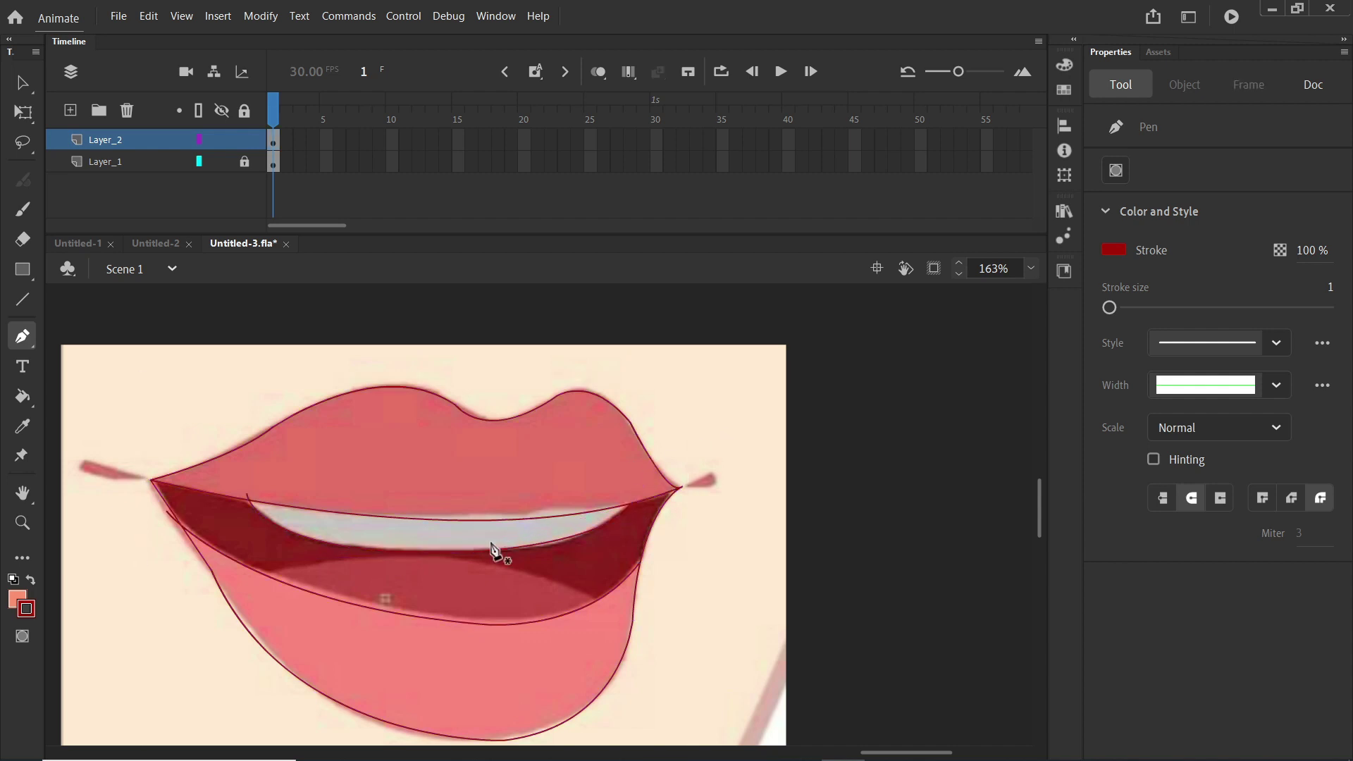
click(266, 580)
key(Escape)
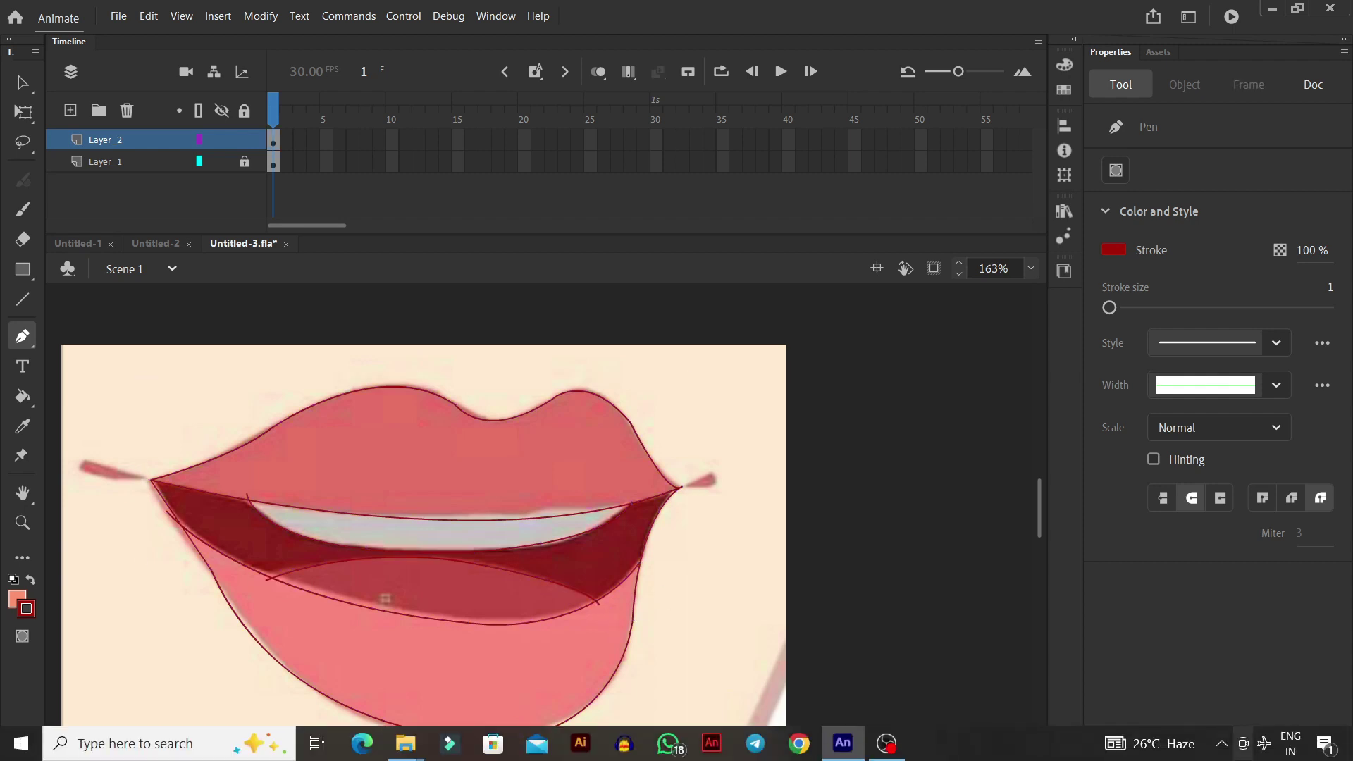
- Fill the sixth mouth's lips, tongue, dark interior and teeth with the colours sampled from the reference image
scroll(463, 568, down, 2)
scroll(465, 572, up, 2)
key(k)
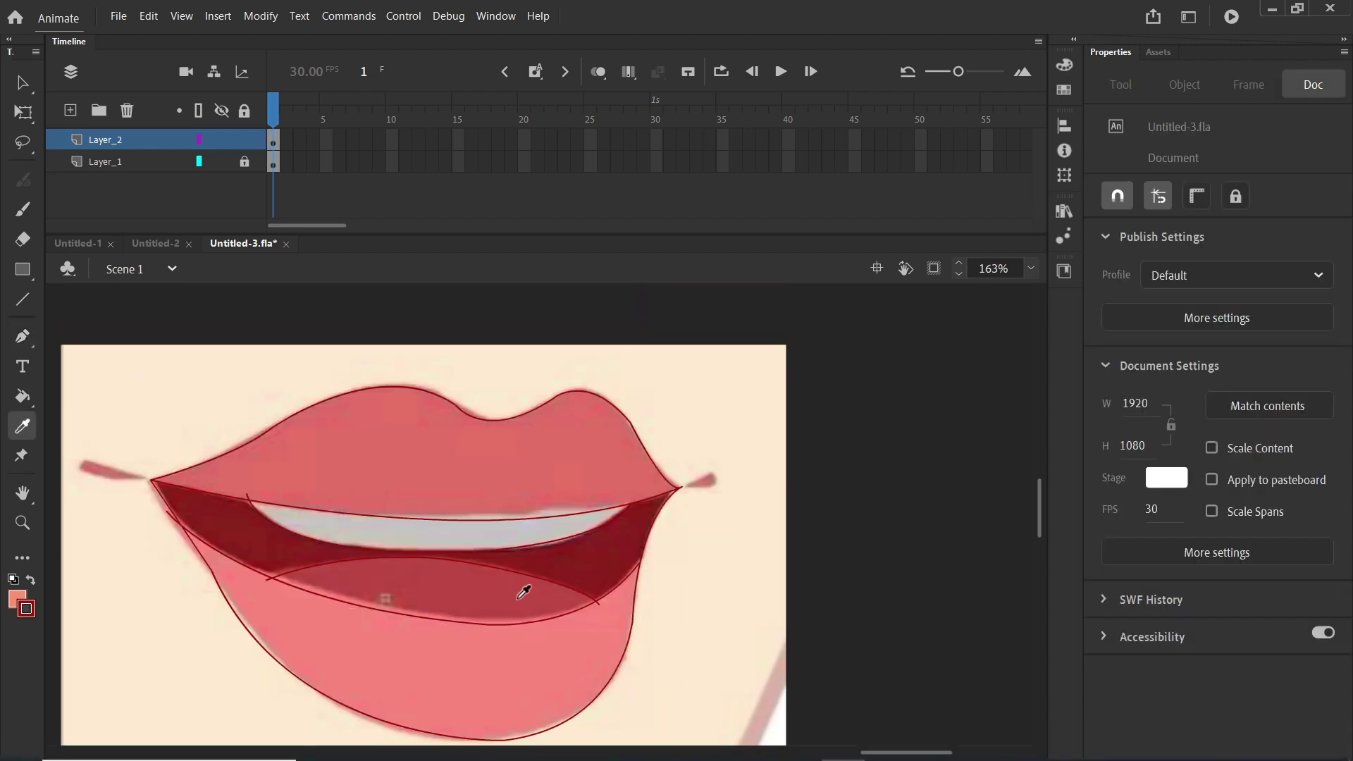
click(355, 618)
alt+click(477, 687)
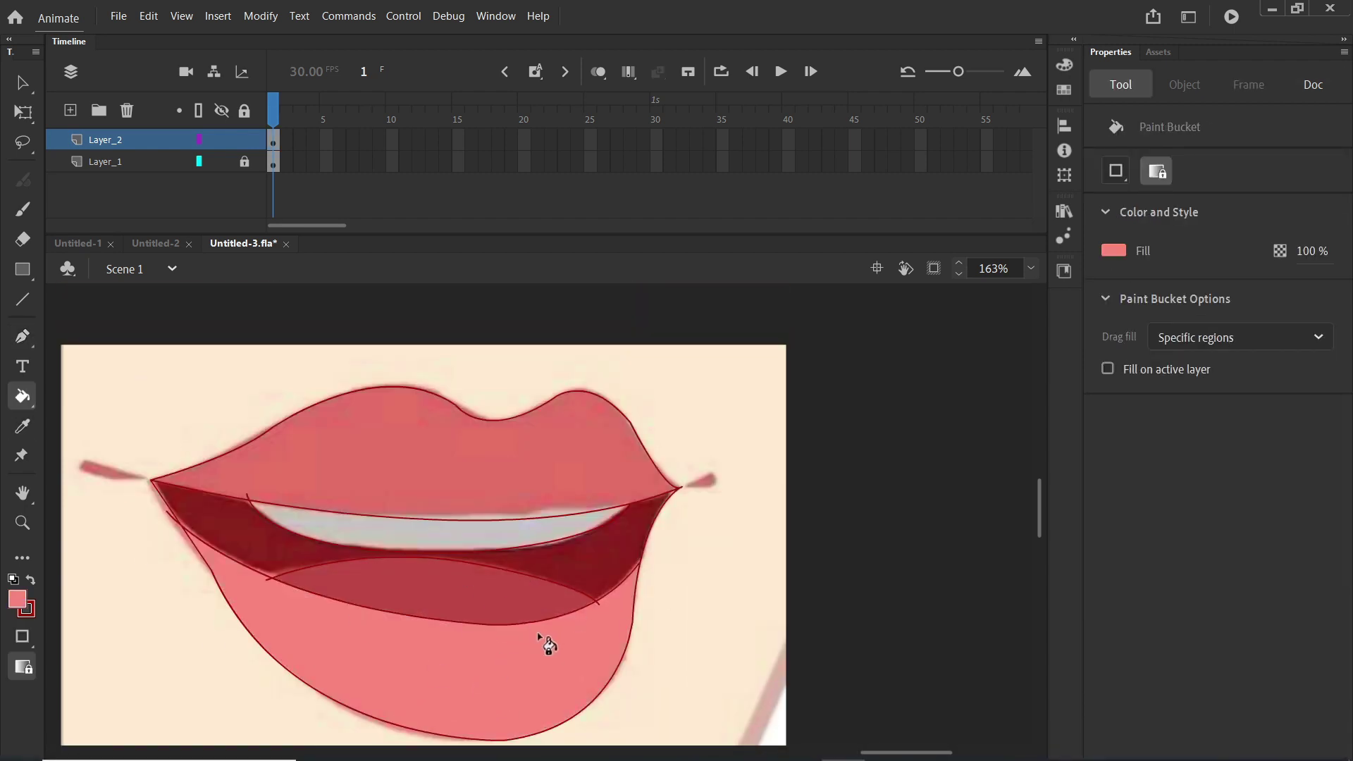
alt+click(598, 566)
click(598, 561)
alt+click(515, 537)
click(514, 531)
alt+click(499, 491)
click(499, 490)
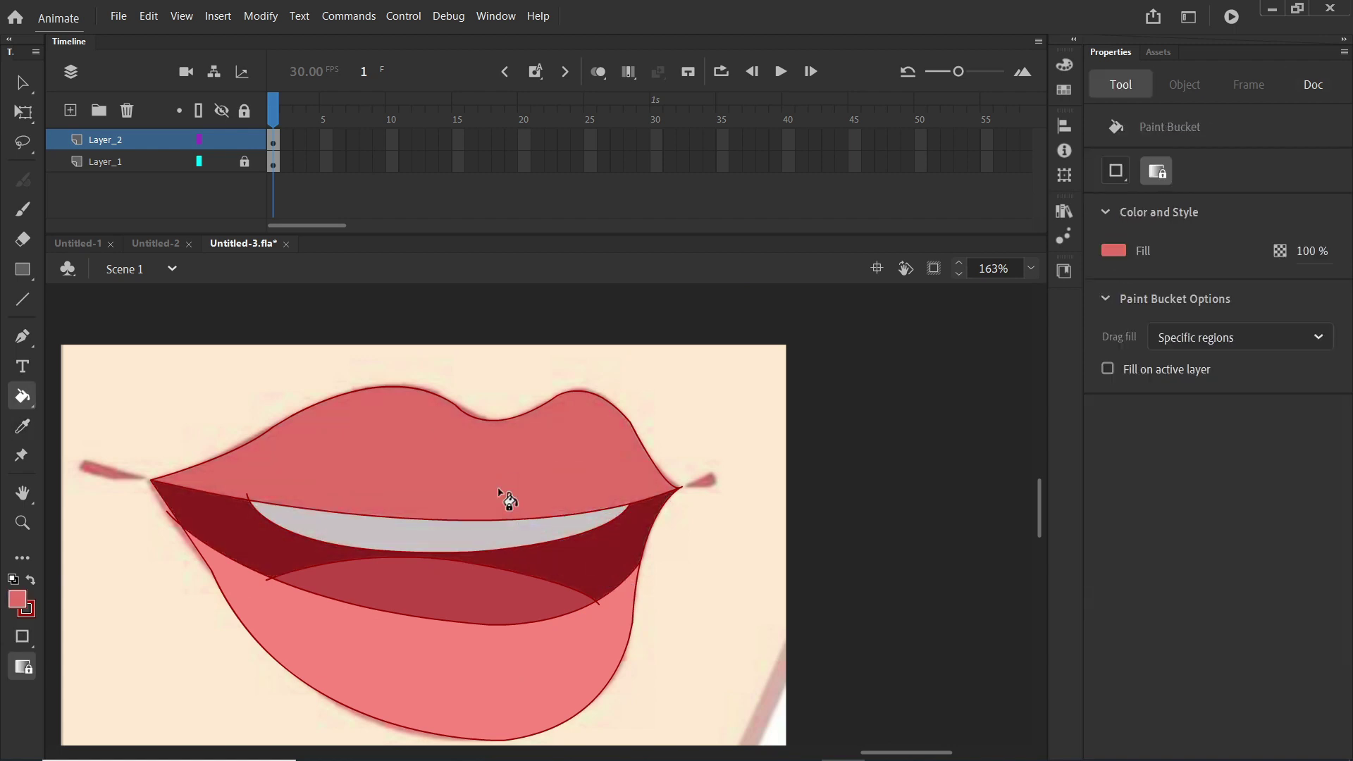
- Delete the outlines of the filled sixth mouth
key(v)
double_click(582, 605)
key(Delete)
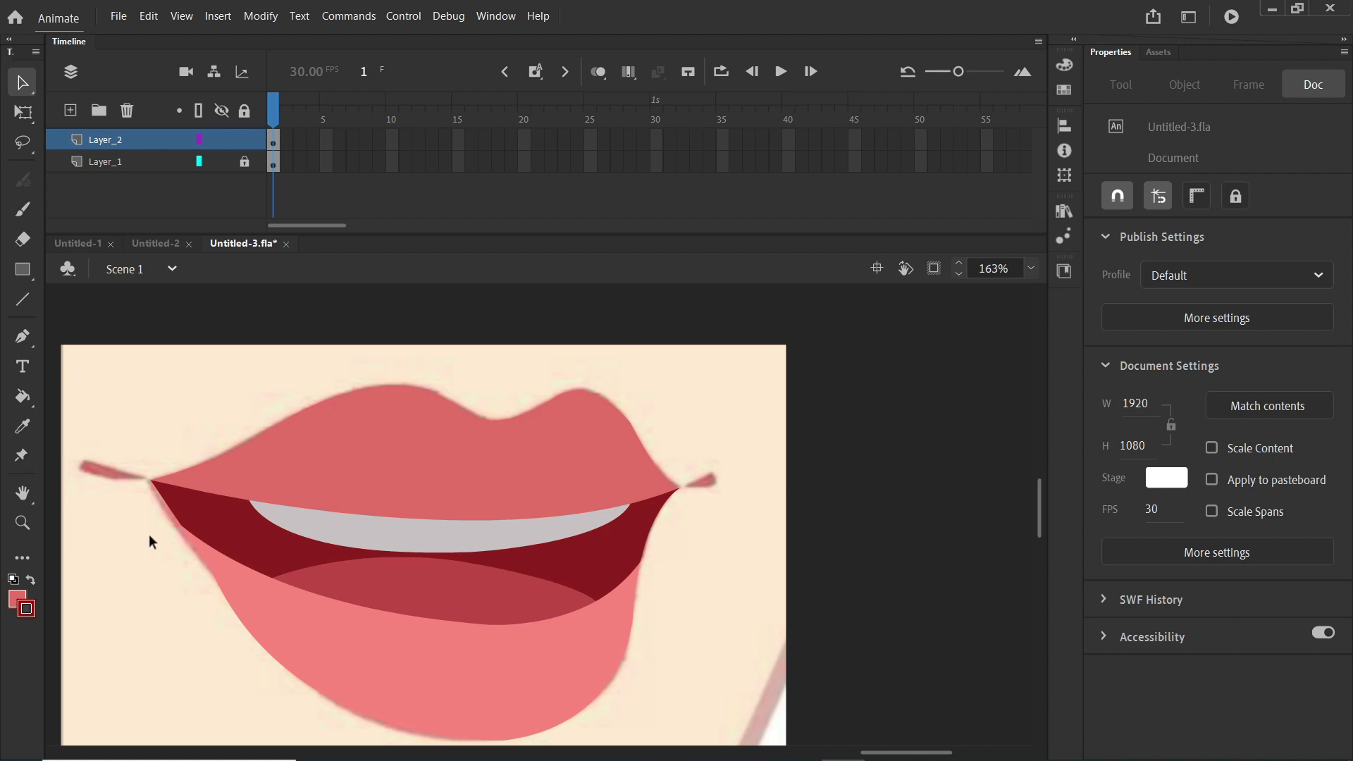
- Reshape the lower lip's left end to meet the mouth corner beside the dark interior, undoing the unwanted bends
scroll(162, 506, up, 2)
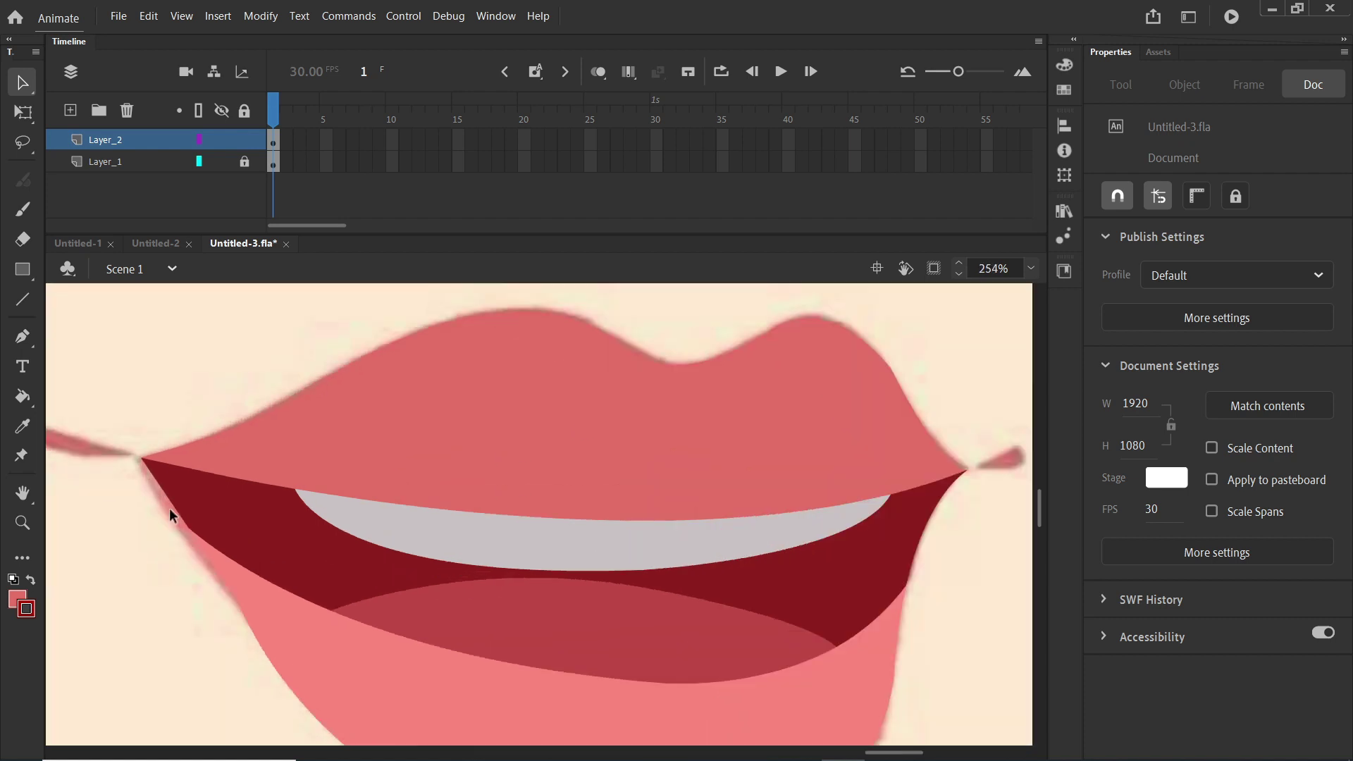
click(205, 558)
click(184, 550)
scroll(169, 504, up, 4)
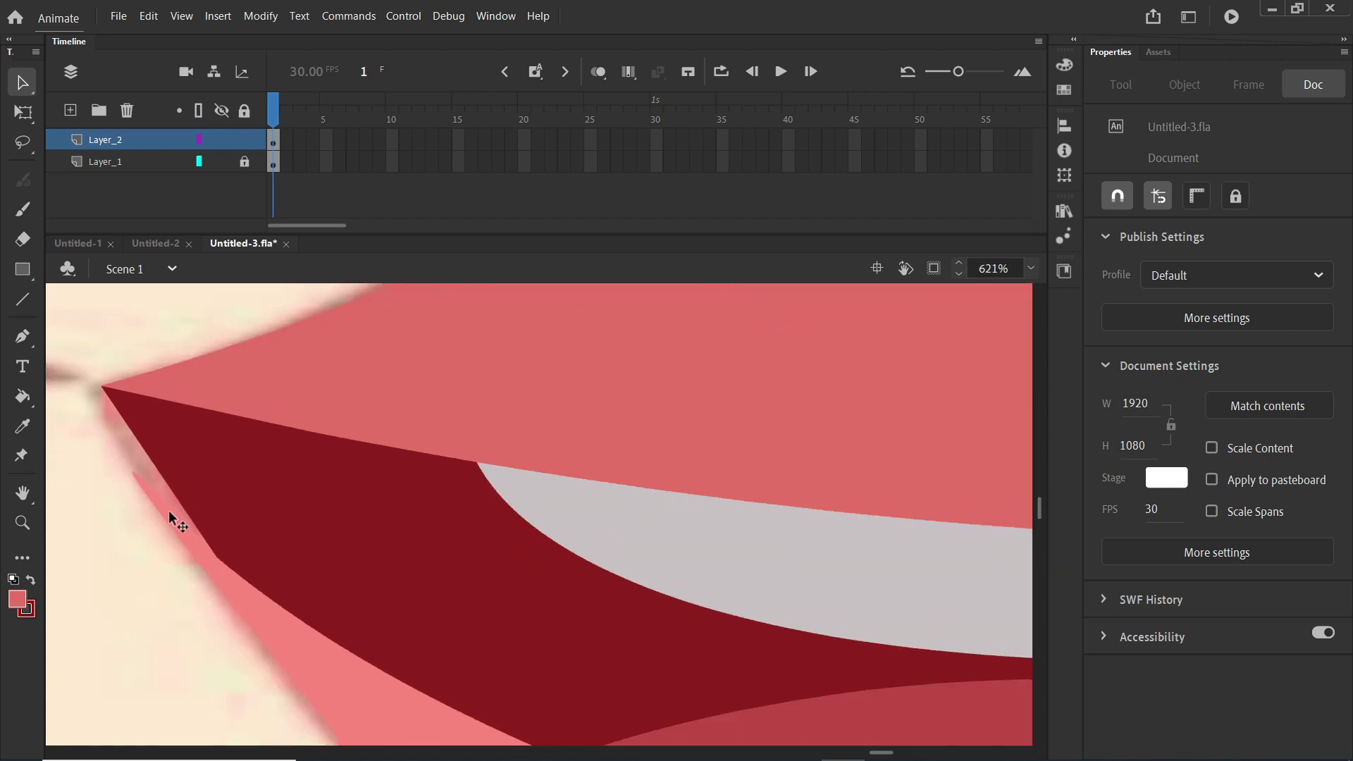
click(118, 424)
click(113, 367)
drag(159, 488, 122, 512)
drag(71, 416, 112, 389)
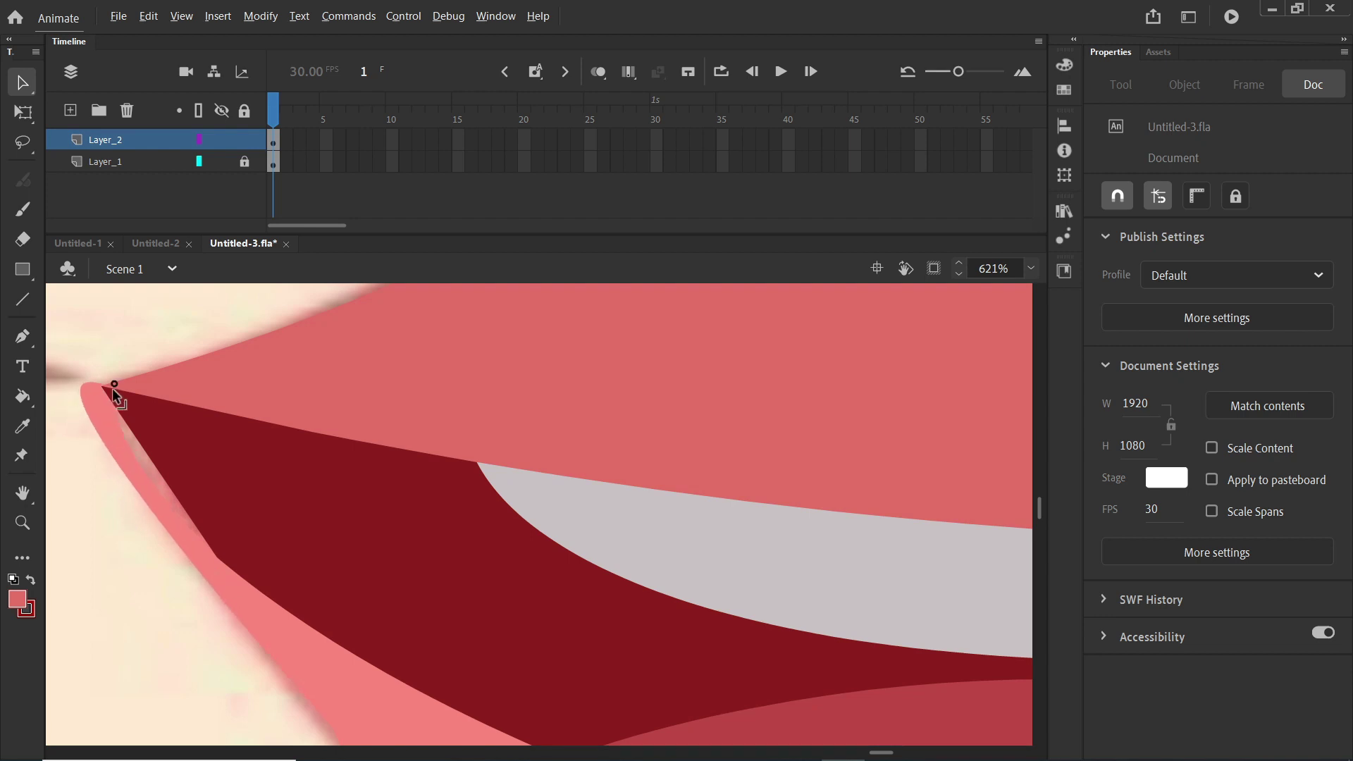
drag(141, 475, 175, 496)
key(ctrl+z)
key(ctrl+z)
key(ctrl+z)
scroll(210, 510, down, 9)
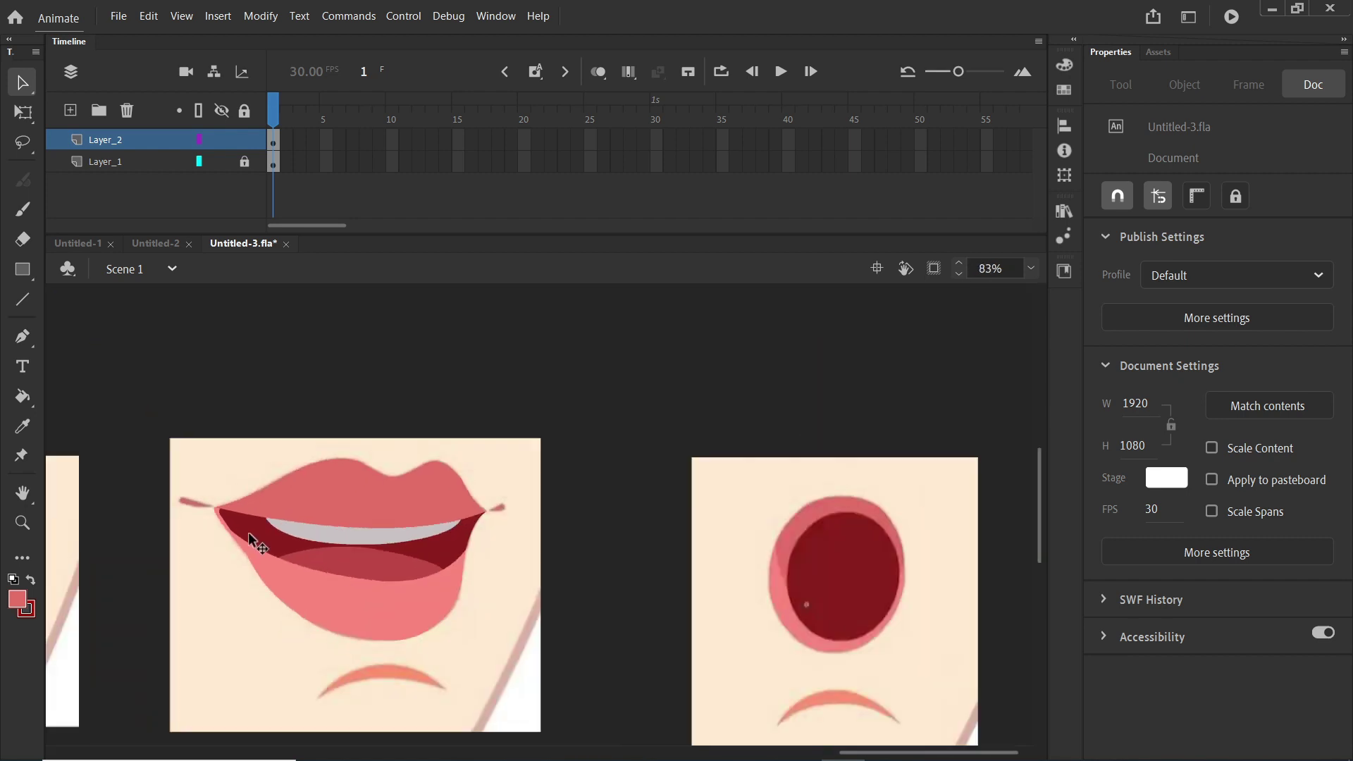
- Trace the small mark beside the sixth mouth's right corner as a closed triangle and fill it with the sampled pink
scroll(436, 545, up, 2)
key(p)
click(520, 489)
click(546, 476)
click(545, 492)
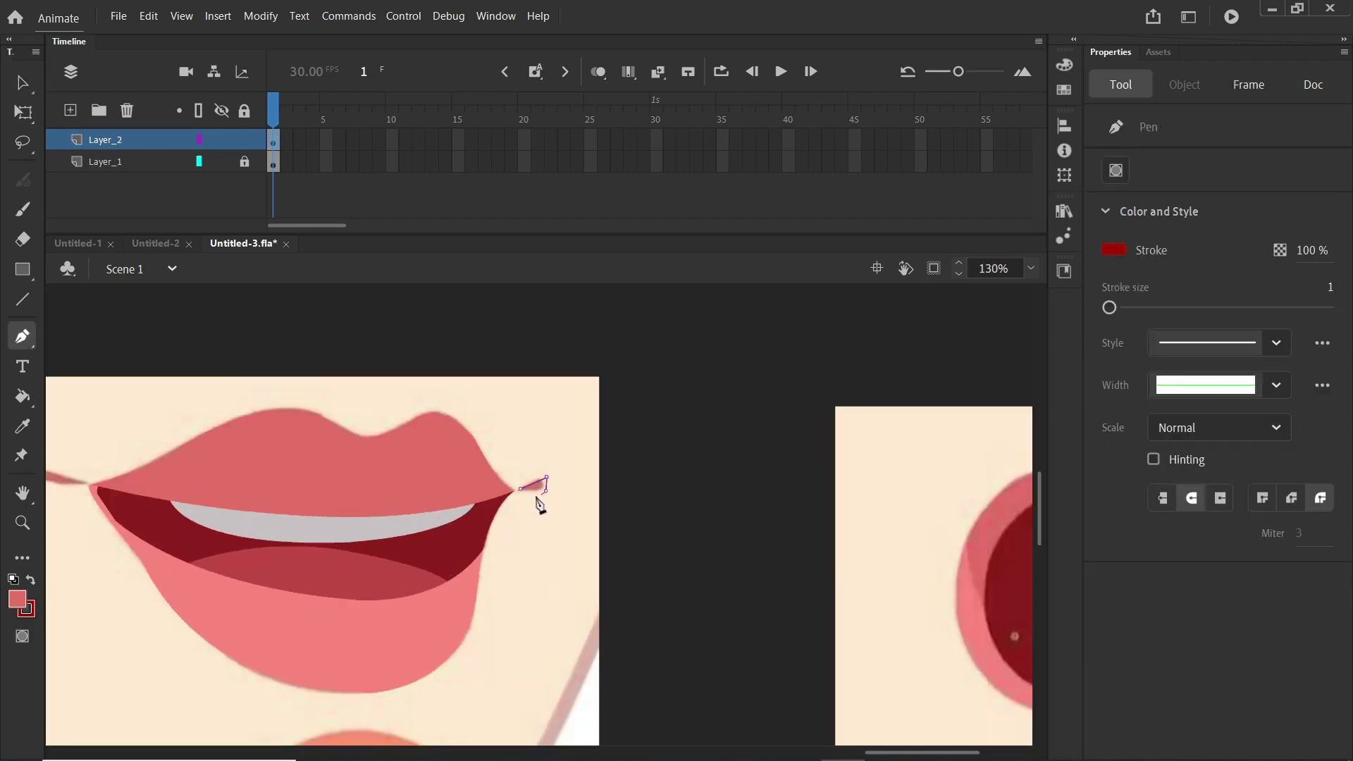
click(520, 489)
scroll(532, 489, up, 7)
key(i)
click(549, 462)
click(548, 471)
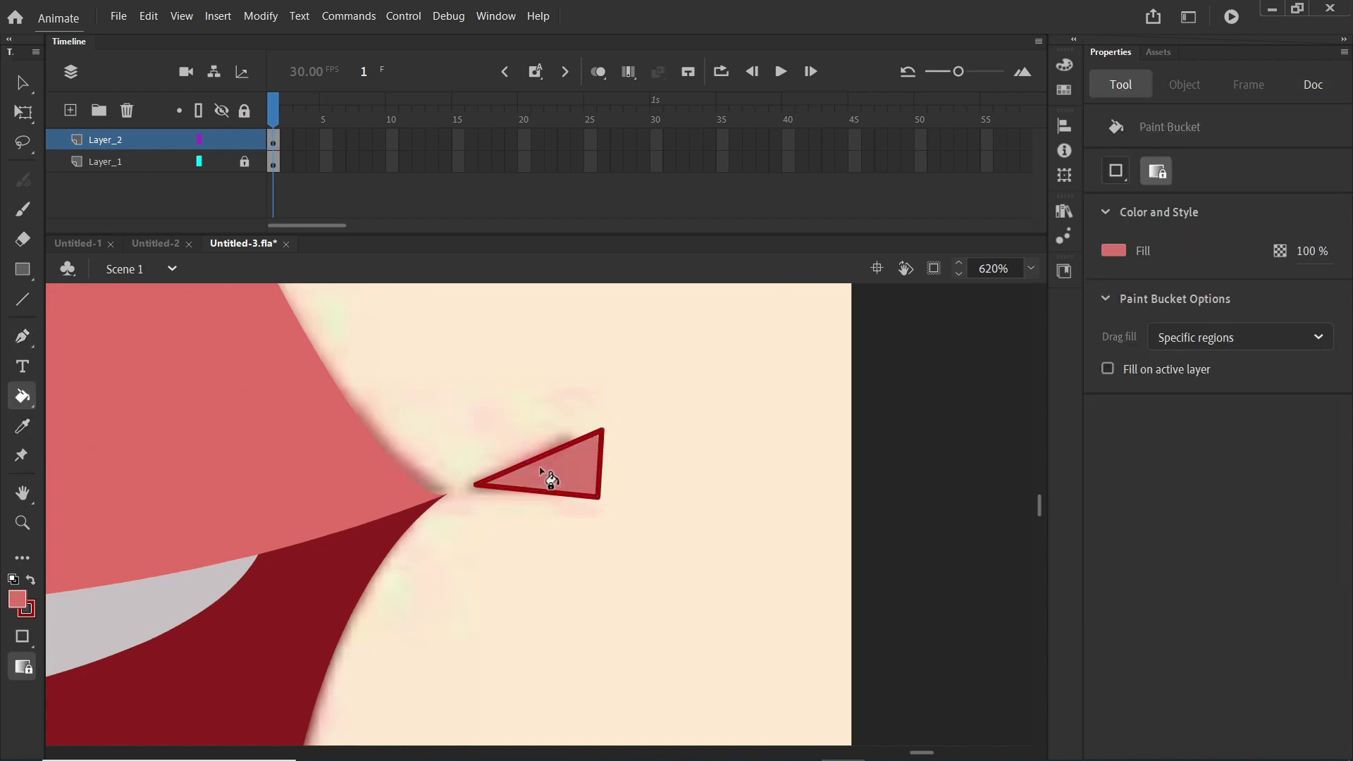
- Delete the right corner mark's outline and bend its lower and outer edges outward towards the reference
key(v)
double_click(545, 489)
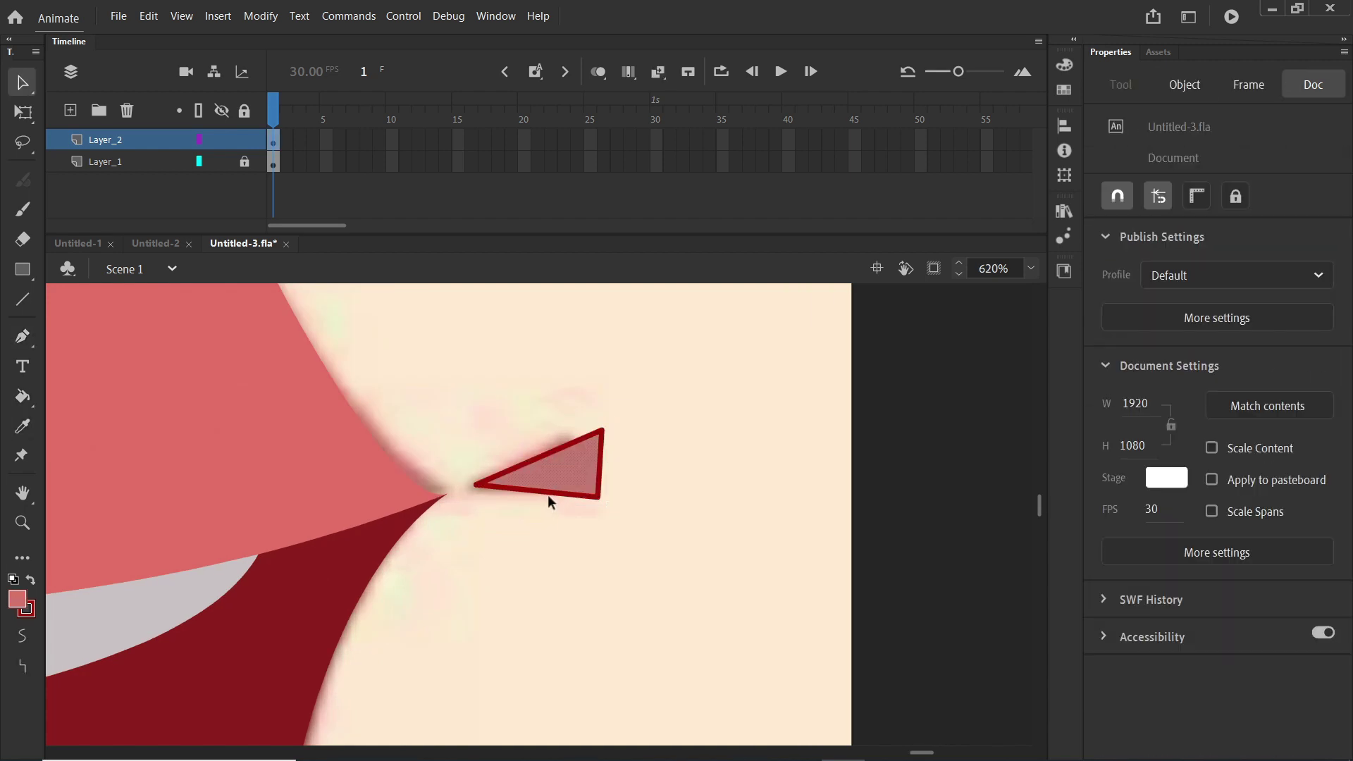
key(Delete)
drag(547, 489, 547, 506)
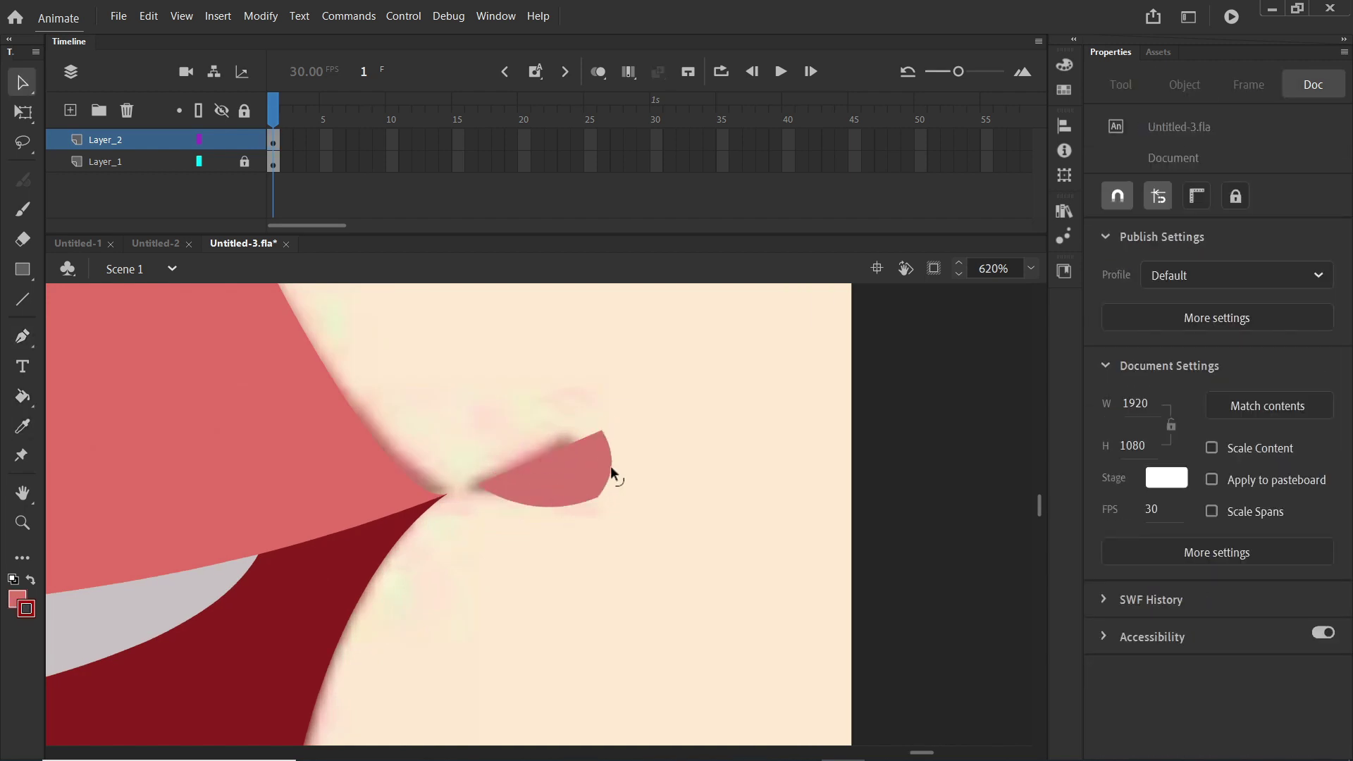
- Trace the thin mark beside the sixth mouth's left corner as a closed shape and fill it with the sampled pink
scroll(565, 550, down, 5)
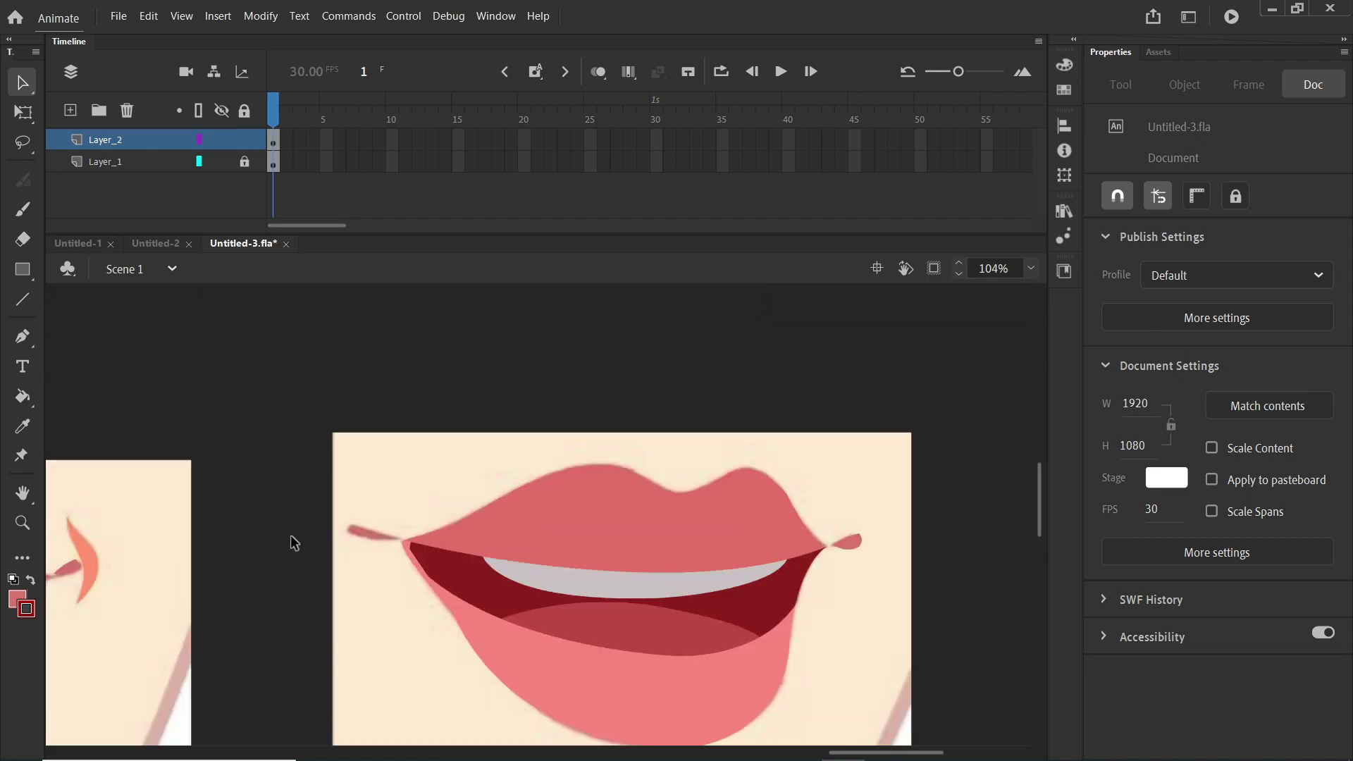
scroll(293, 544, up, 4)
key(p)
click(615, 543)
click(468, 504)
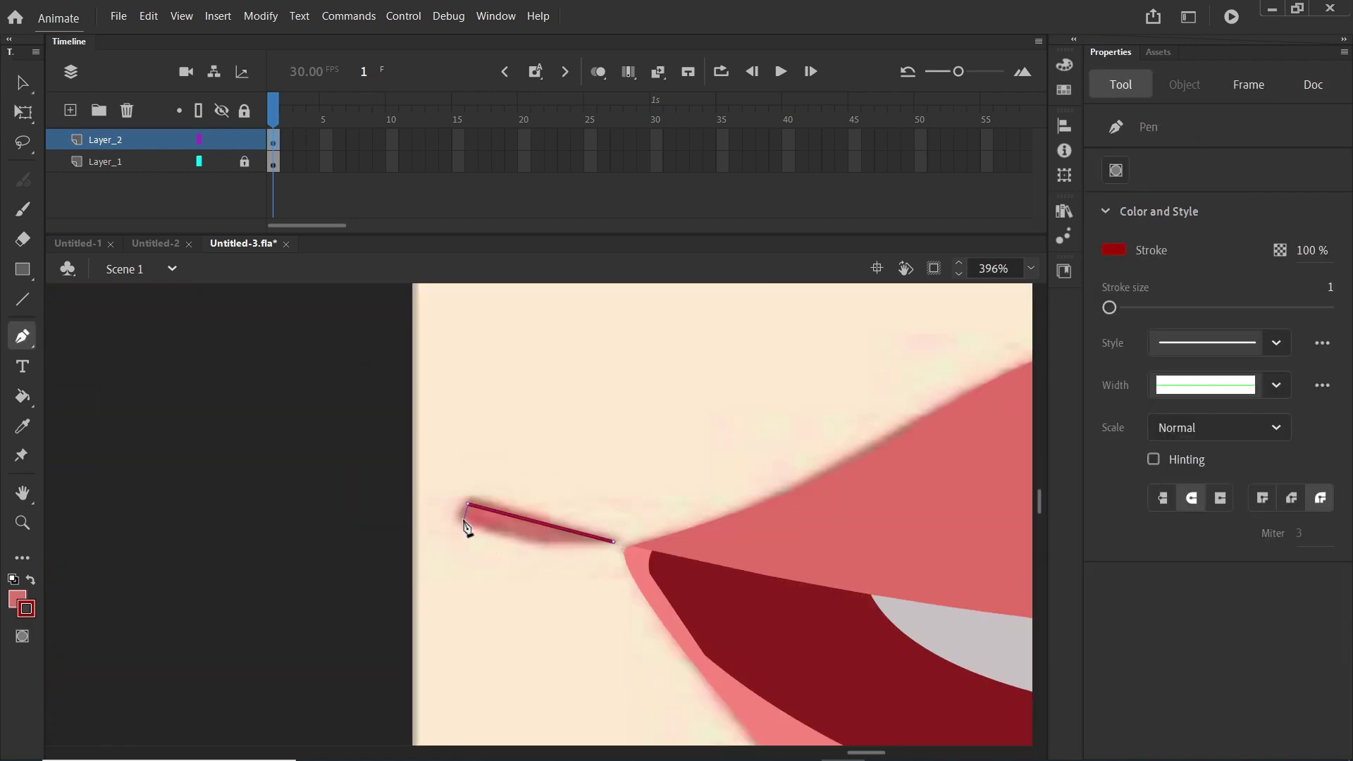
click(463, 522)
click(614, 543)
key(i)
click(502, 519)
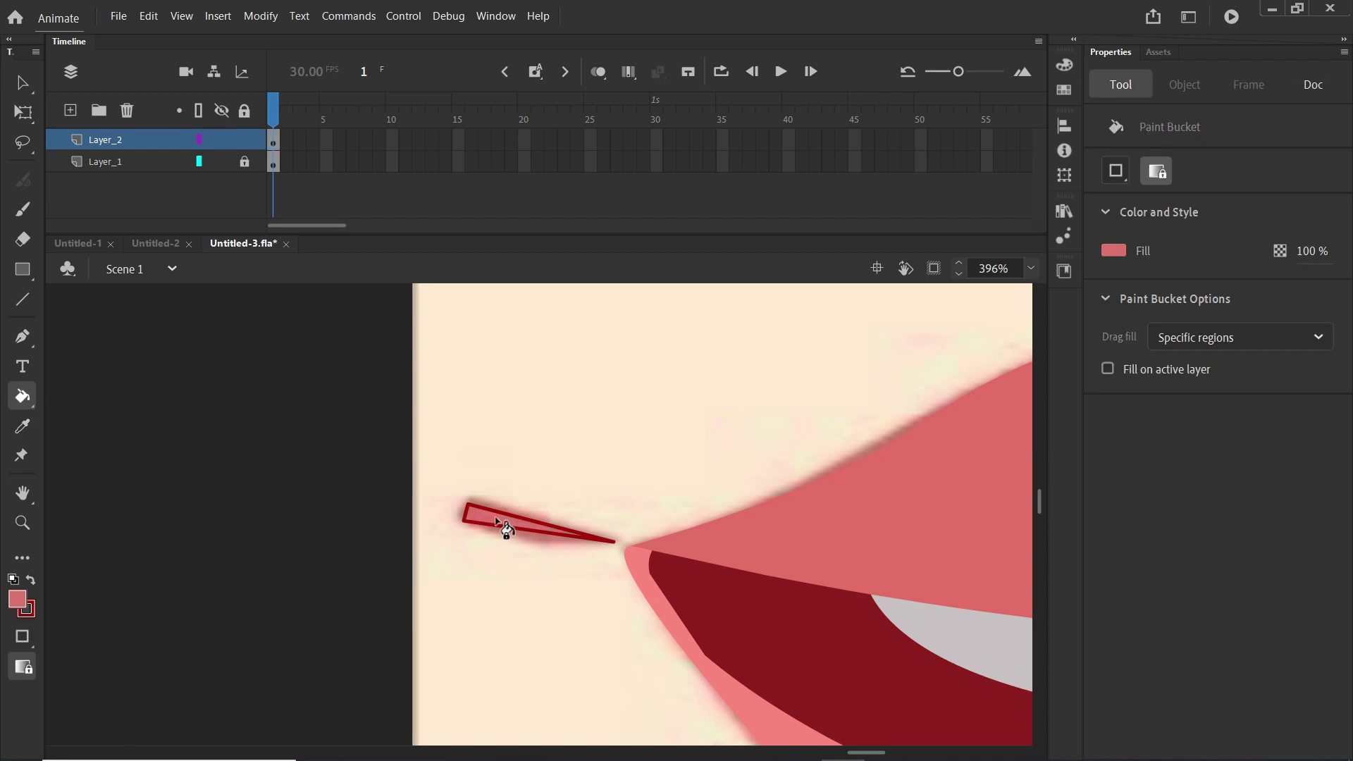
click(504, 521)
- Delete the left corner mark's outline and bend its edges to follow the reference
key(v)
double_click(510, 525)
key(Delete)
mouse_move(509, 525)
mouse_down()
mouse_move(518, 539)
mouse_move(455, 509)
mouse_up()
- Trace the curved chin crease below the sixth mouth's lower lip as a closed path
scroll(549, 508, down, 10)
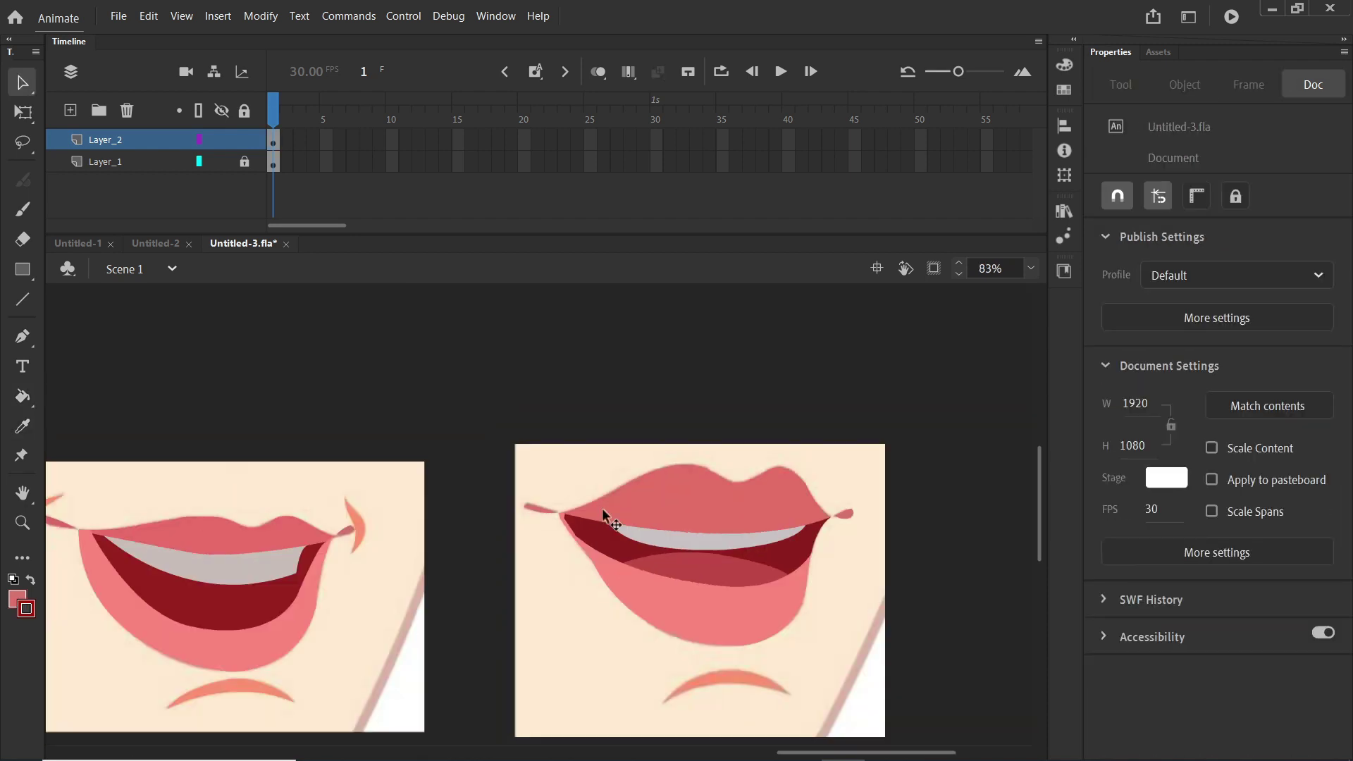
scroll(674, 603, up, 6)
key(p)
click(532, 630)
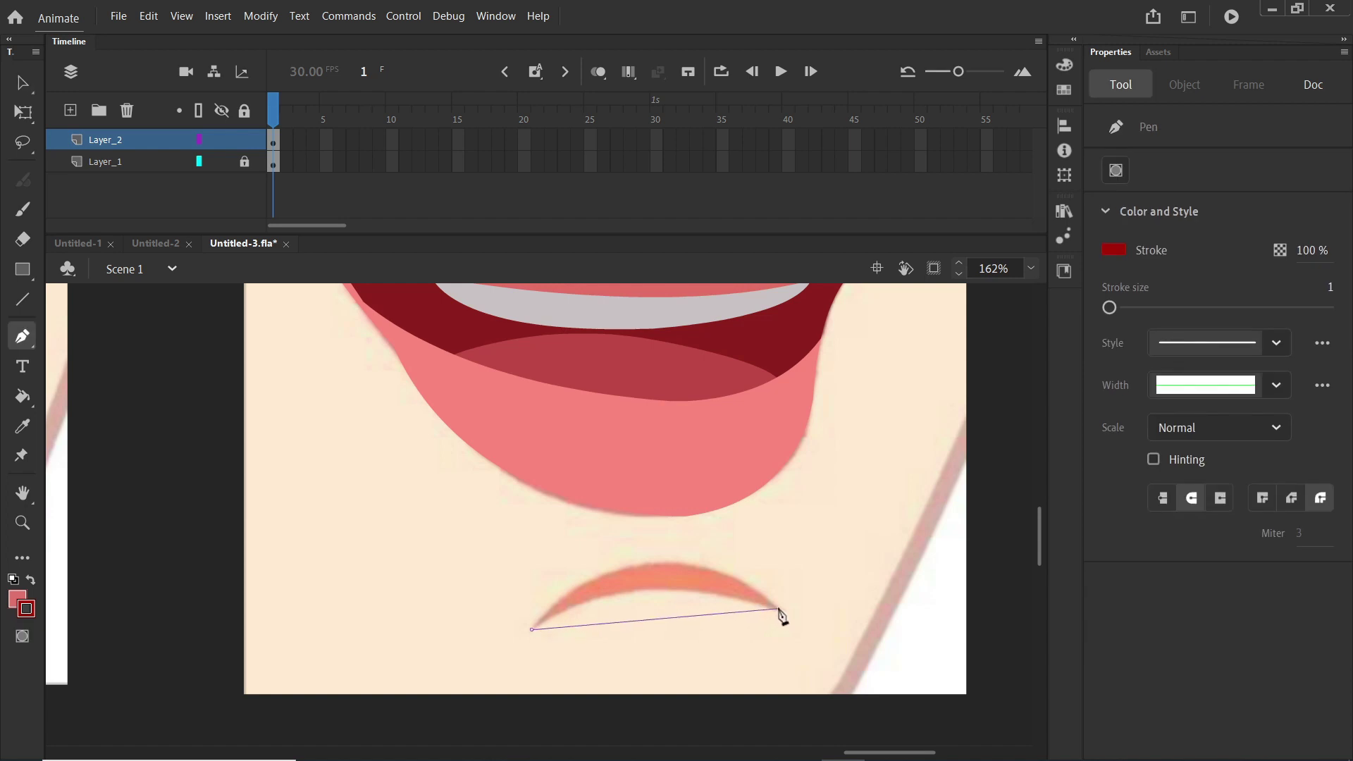
drag(781, 609, 931, 727)
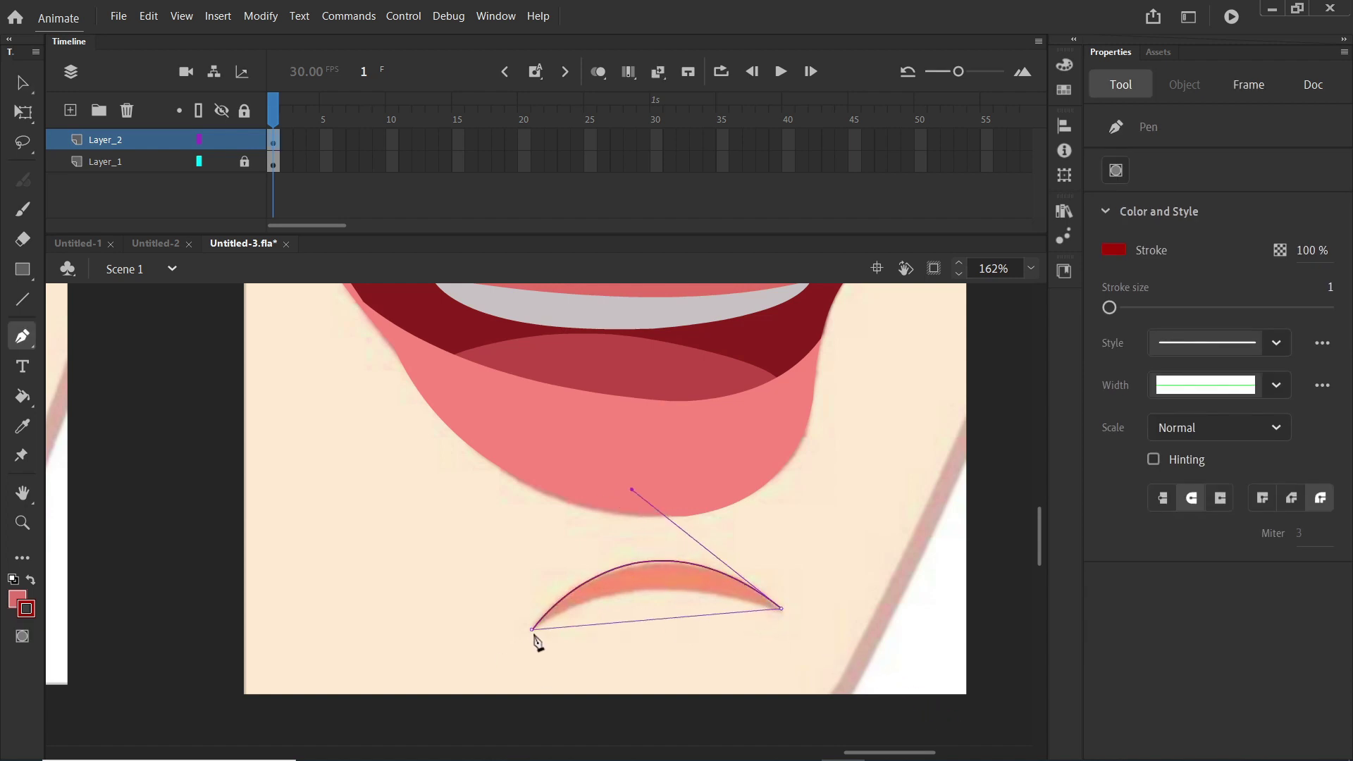
drag(533, 629, 411, 729)
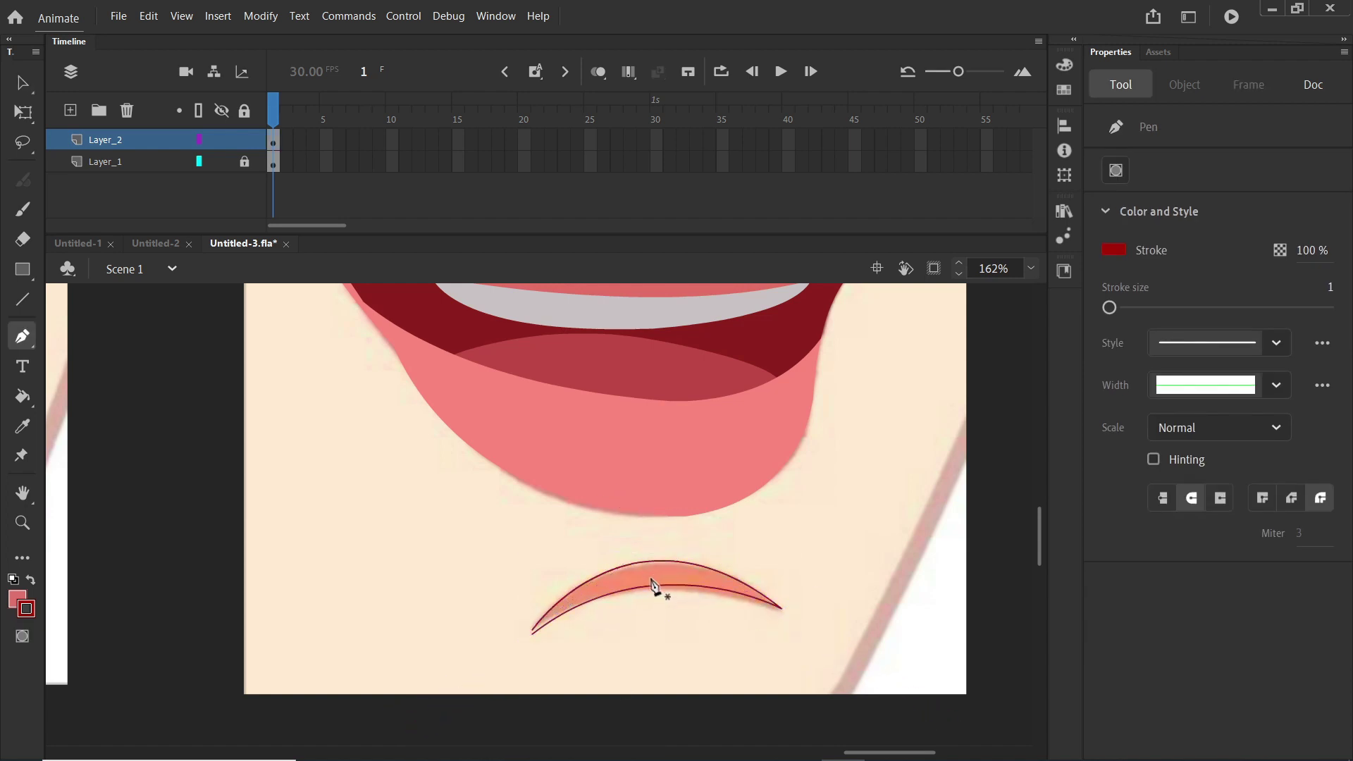
- Fill the chin crease below the sixth mouth with the orange-pink sampled from the reference
scroll(541, 639, up, 5)
key(v)
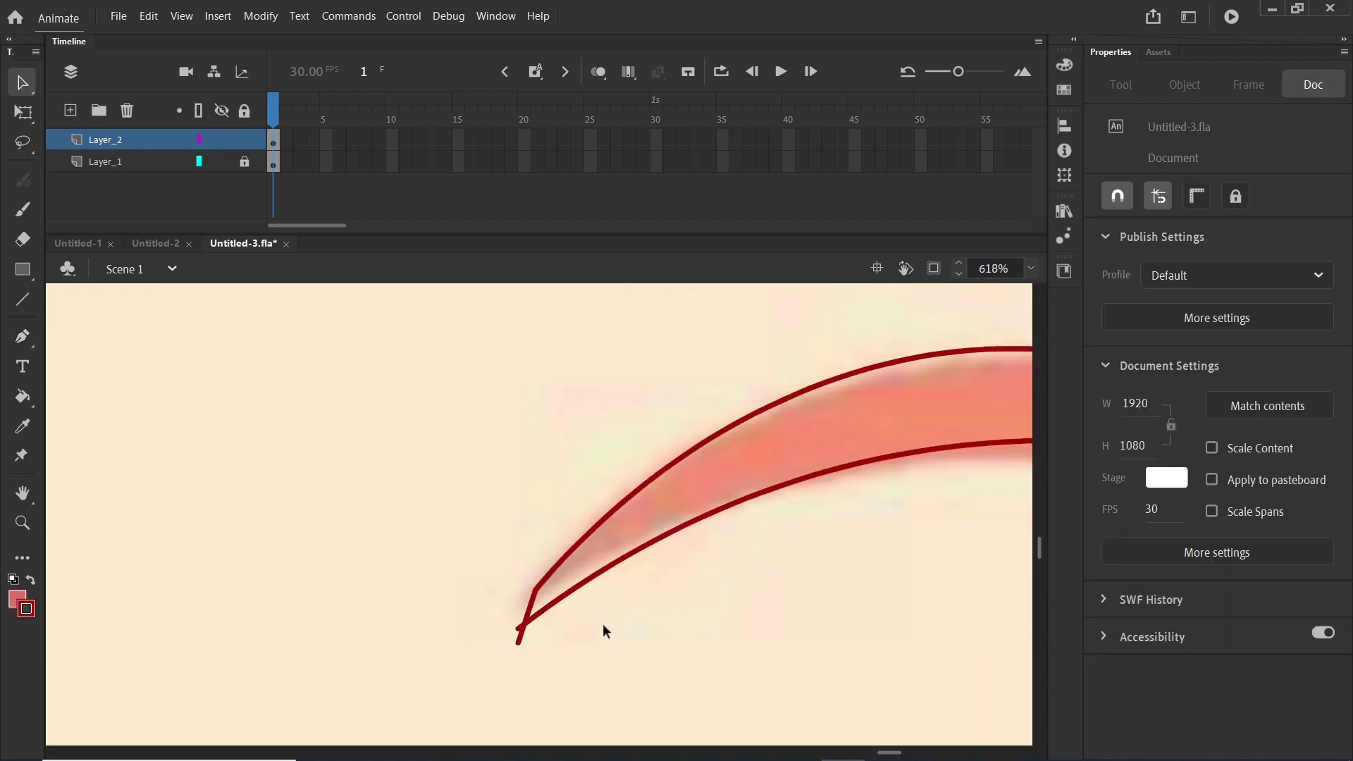
key(k)
click(803, 454)
key(v)
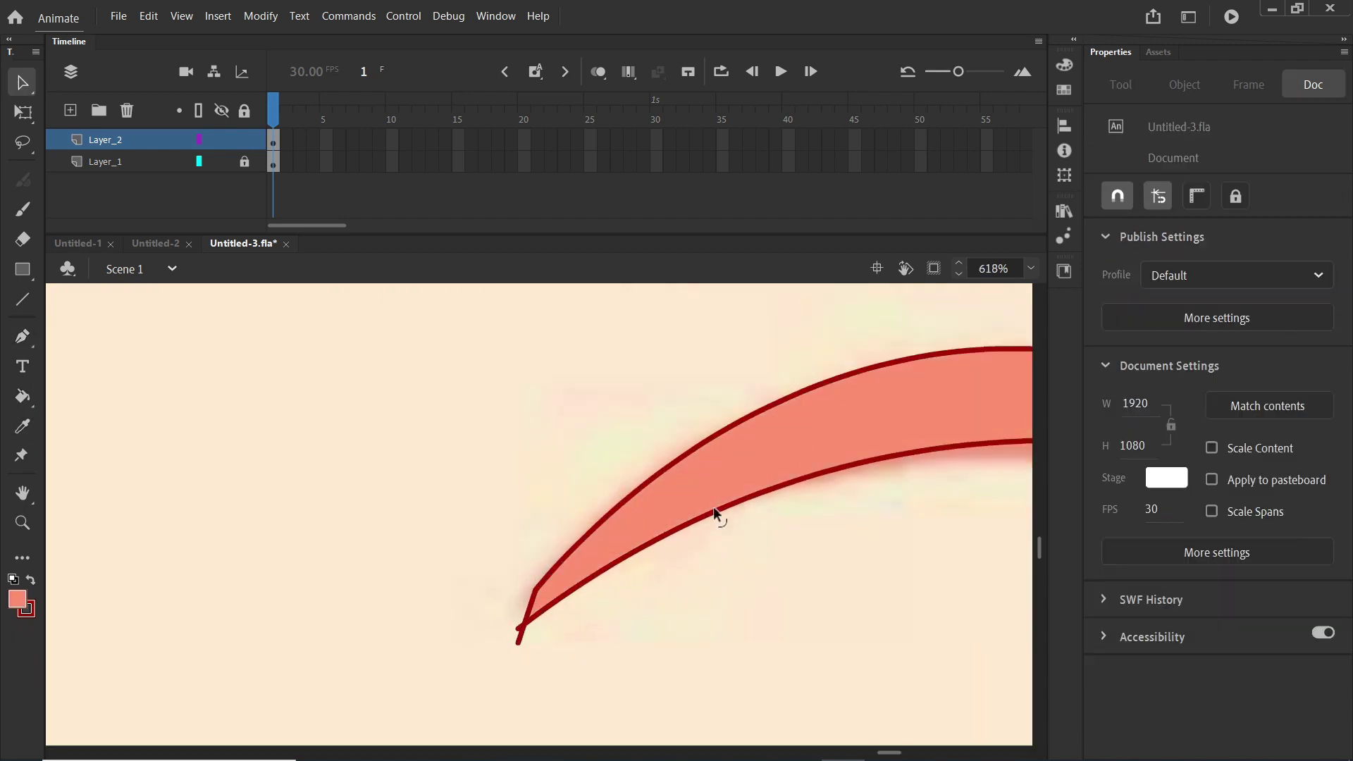
- Delete the chin crease's outline and group all shapes of the sixth mouth
double_click(714, 506)
click(714, 525)
double_click(736, 502)
key(Delete)
scroll(736, 504, down, 10)
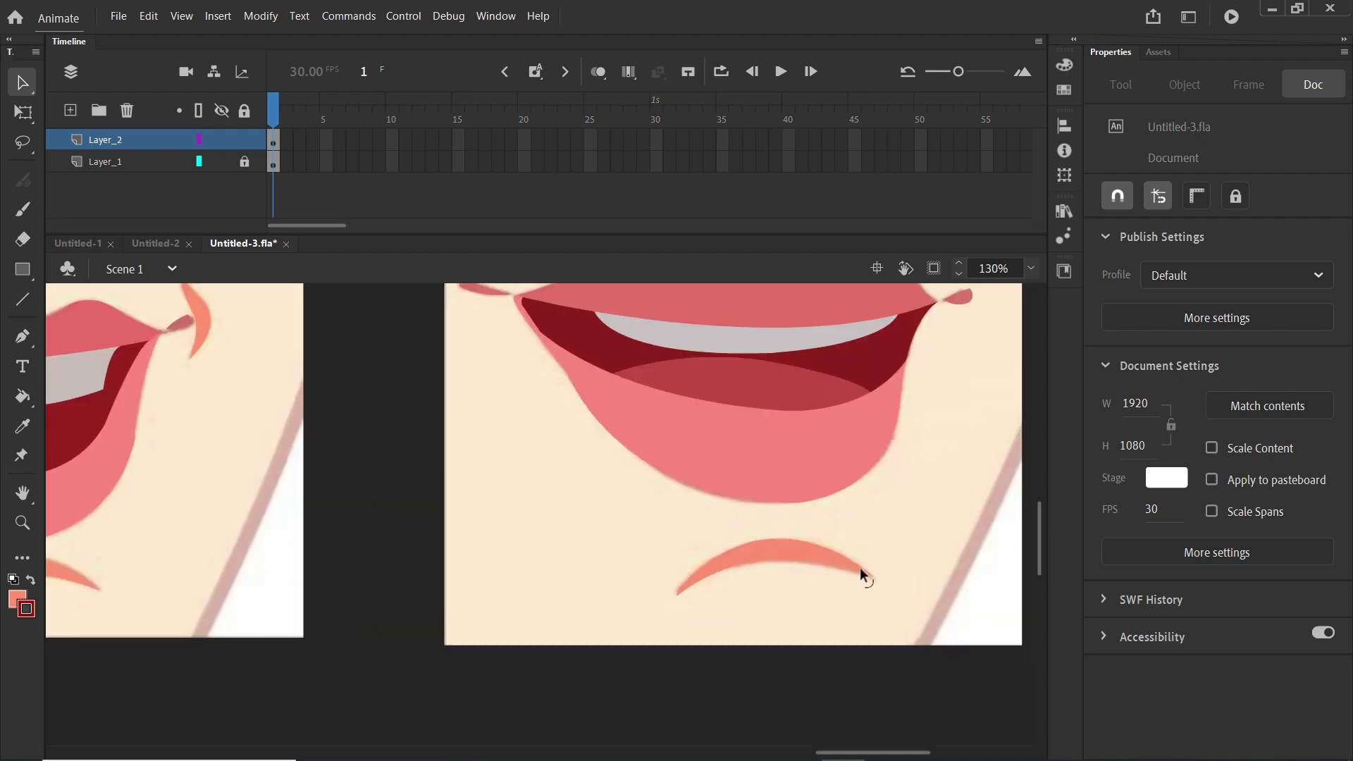
drag(679, 365, 966, 643)
key(ctrl+g)
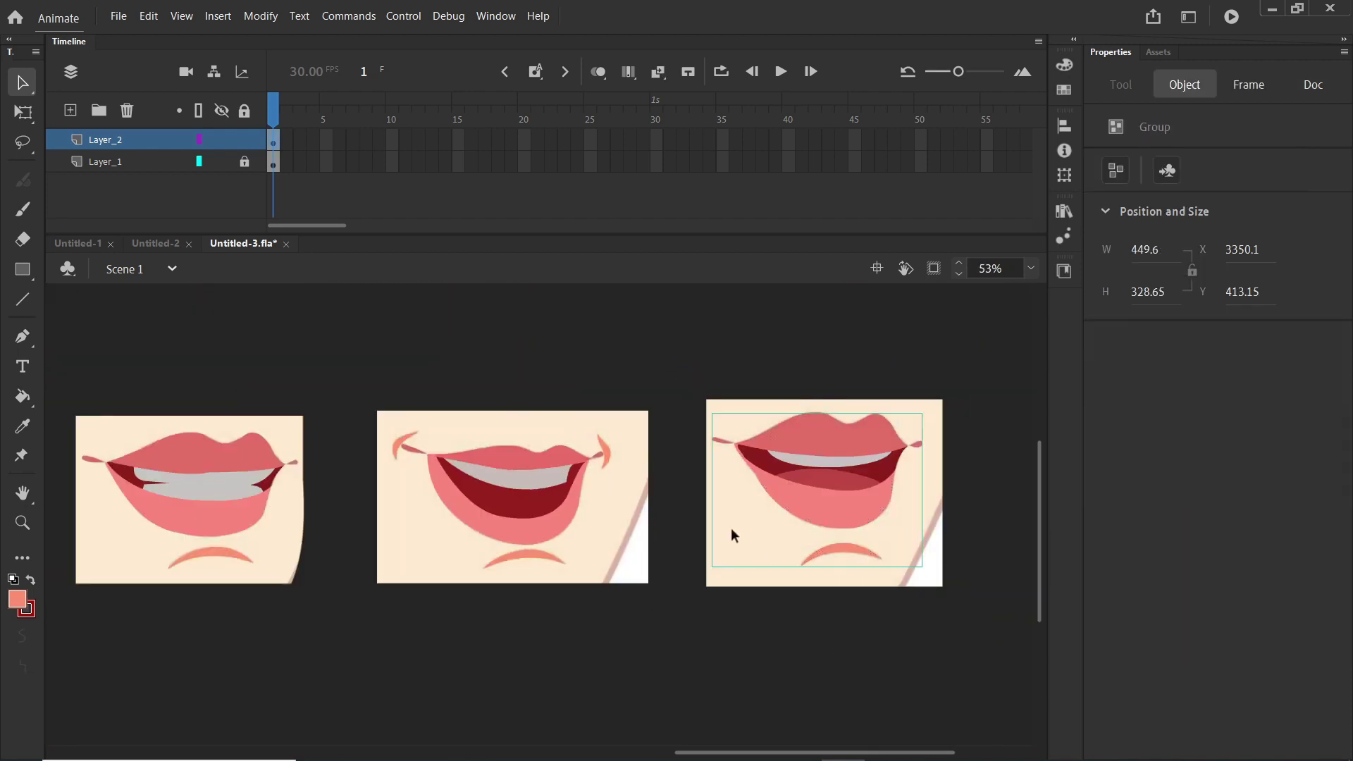
- Draw an oval over the dark opening of the round mouth with the Oval tool
scroll(859, 512, down, 5)
scroll(966, 518, up, 5)
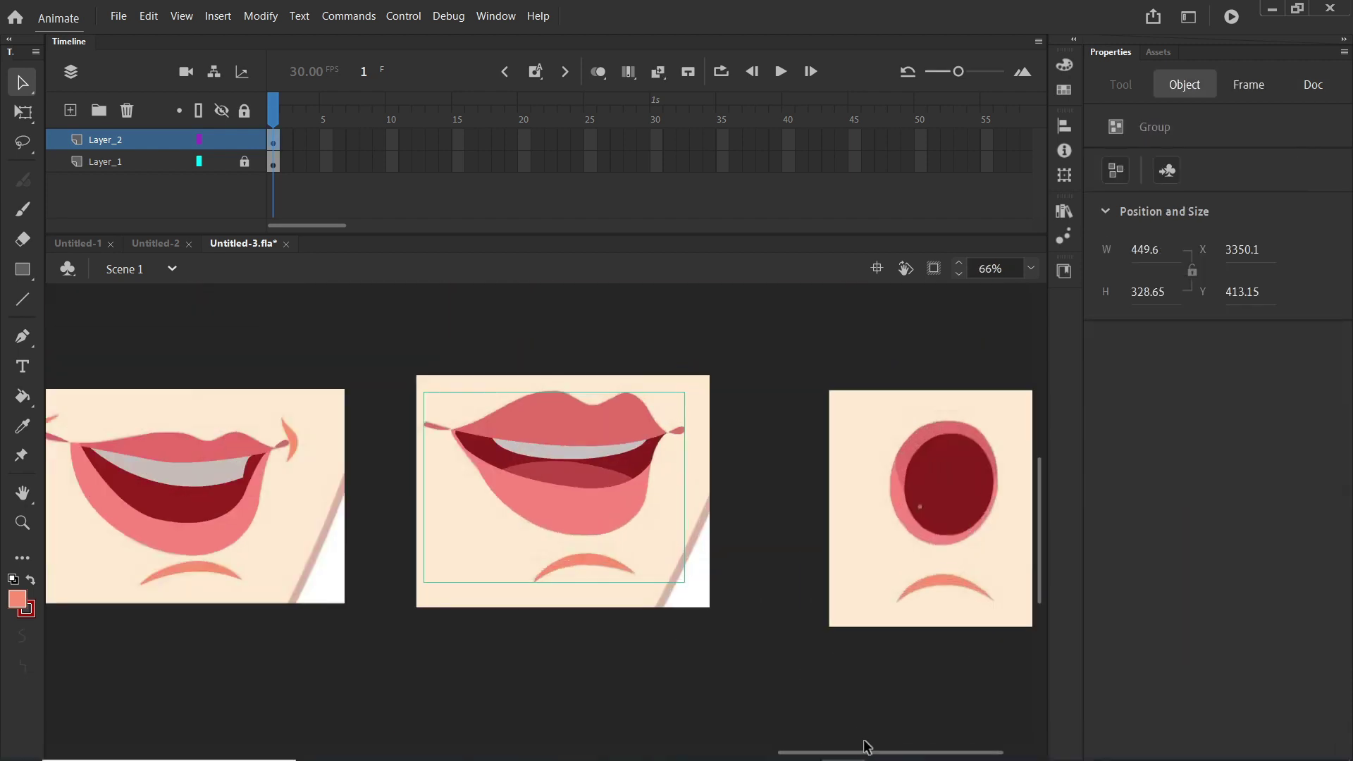
scroll(886, 542, up, 3)
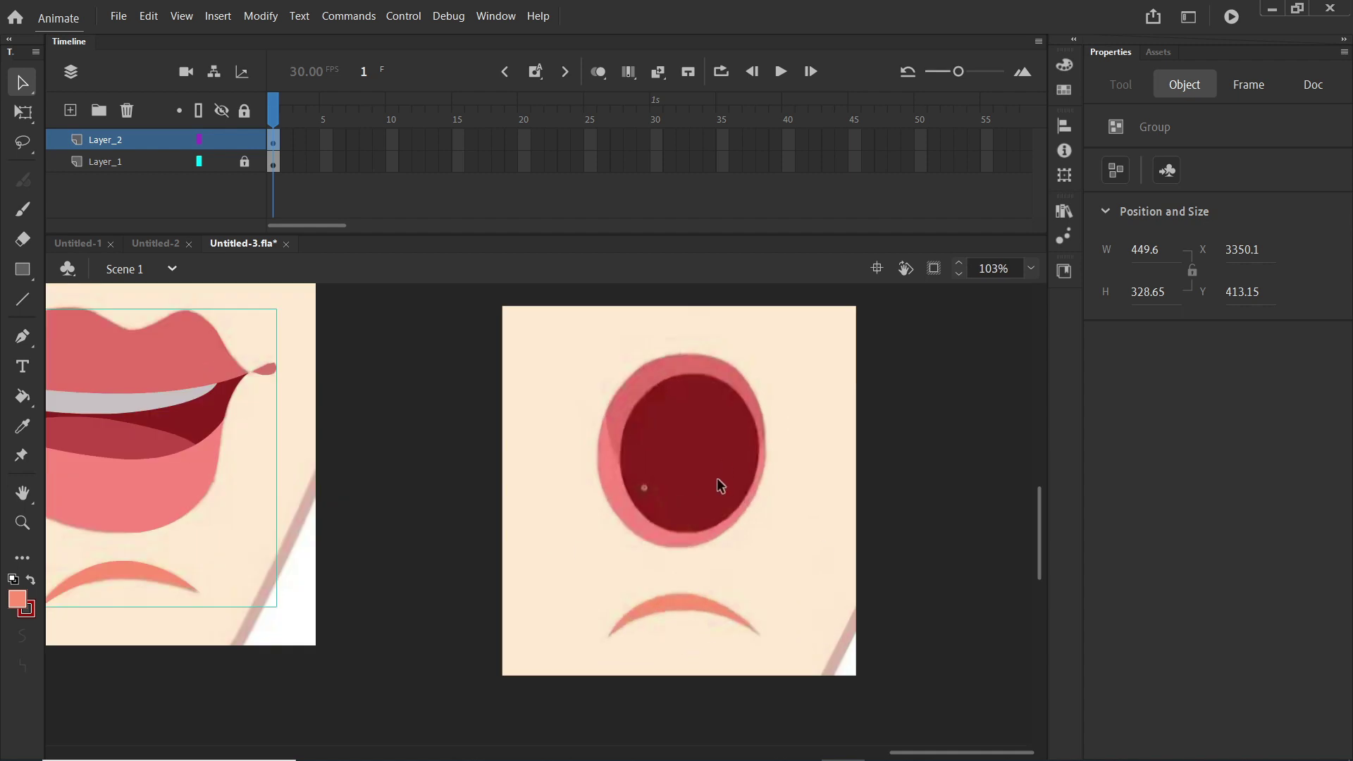
click(23, 269)
click(122, 323)
scroll(709, 407, up, 3)
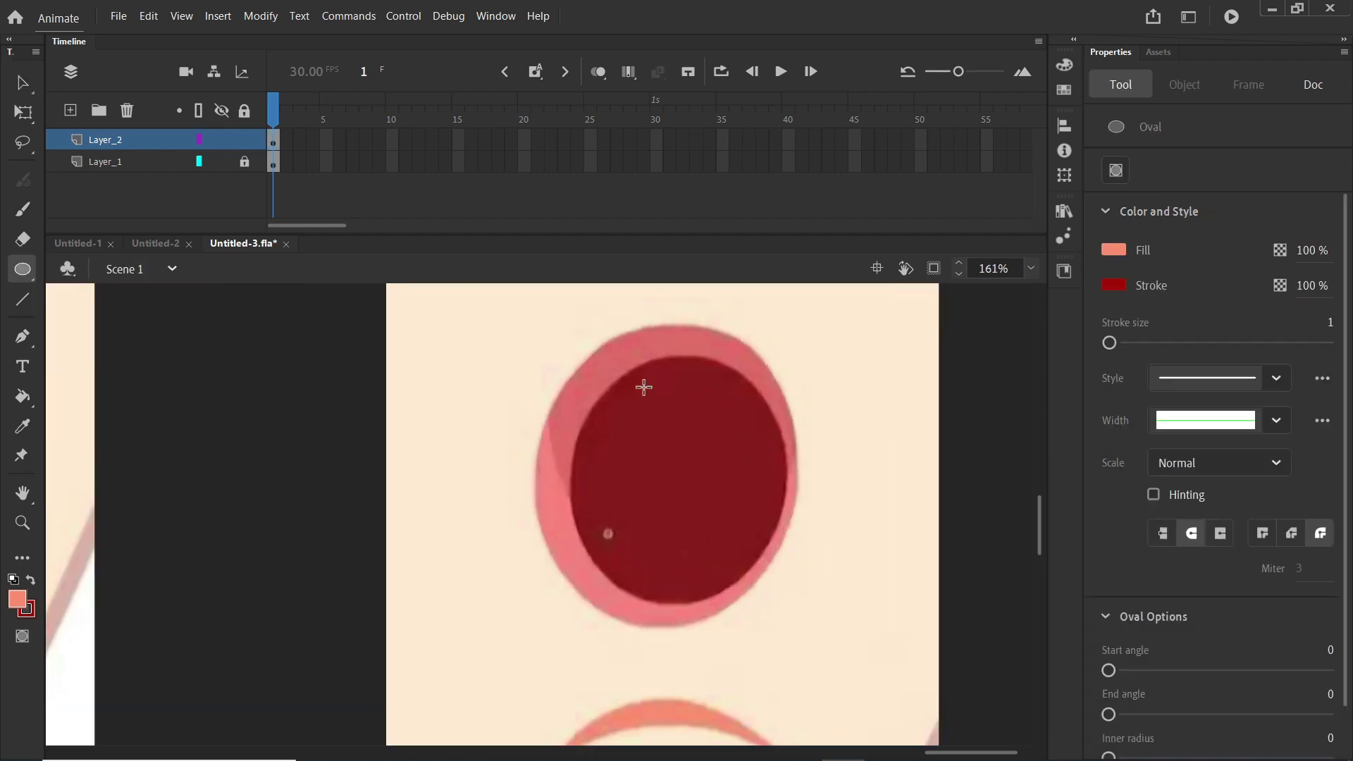
mouse_move(606, 380)
mouse_down()
mouse_move(785, 652)
mouse_move(811, 617)
mouse_up()
- Move the oval onto the round mouth's dark opening and enlarge it to about 156 by 184 to cover it
key(v)
click(709, 538)
drag(710, 538, 739, 546)
drag(679, 444, 679, 449)
click(22, 115)
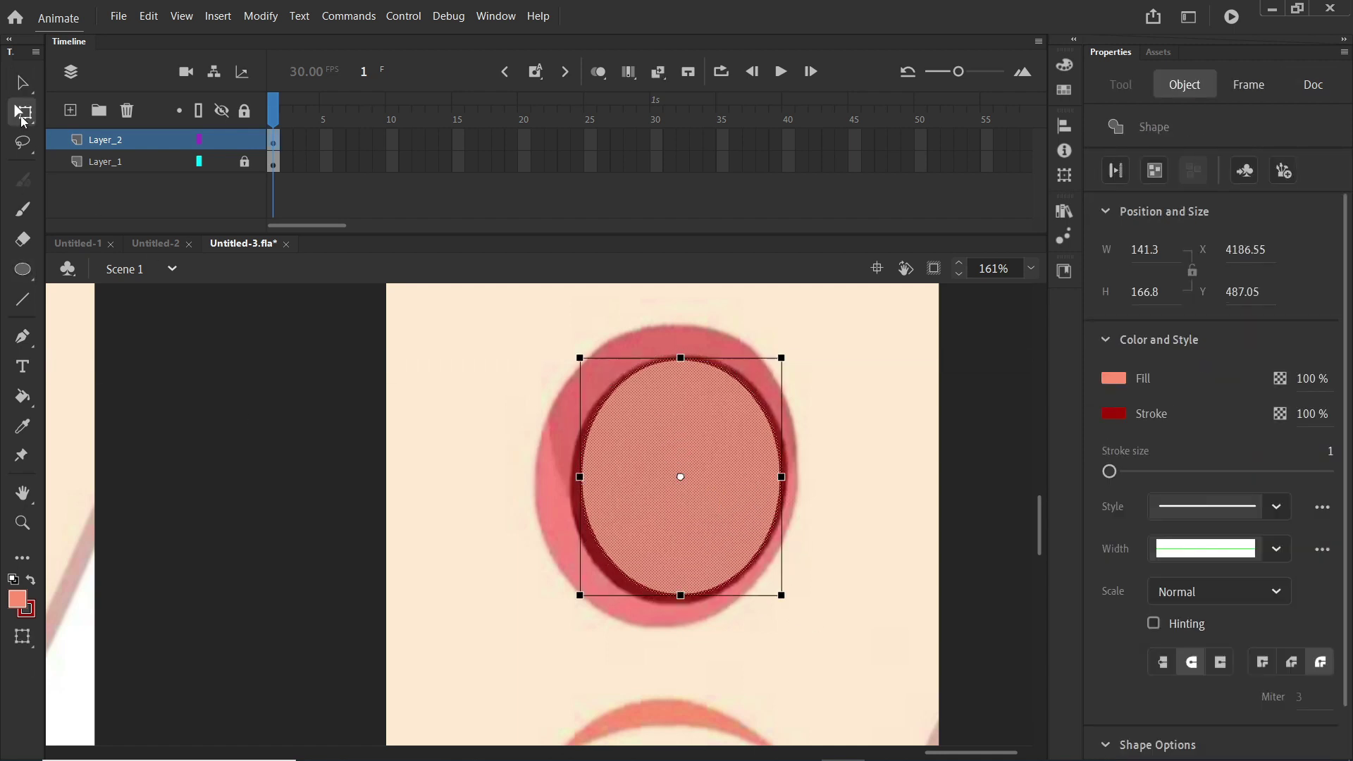
drag(783, 359, 792, 346)
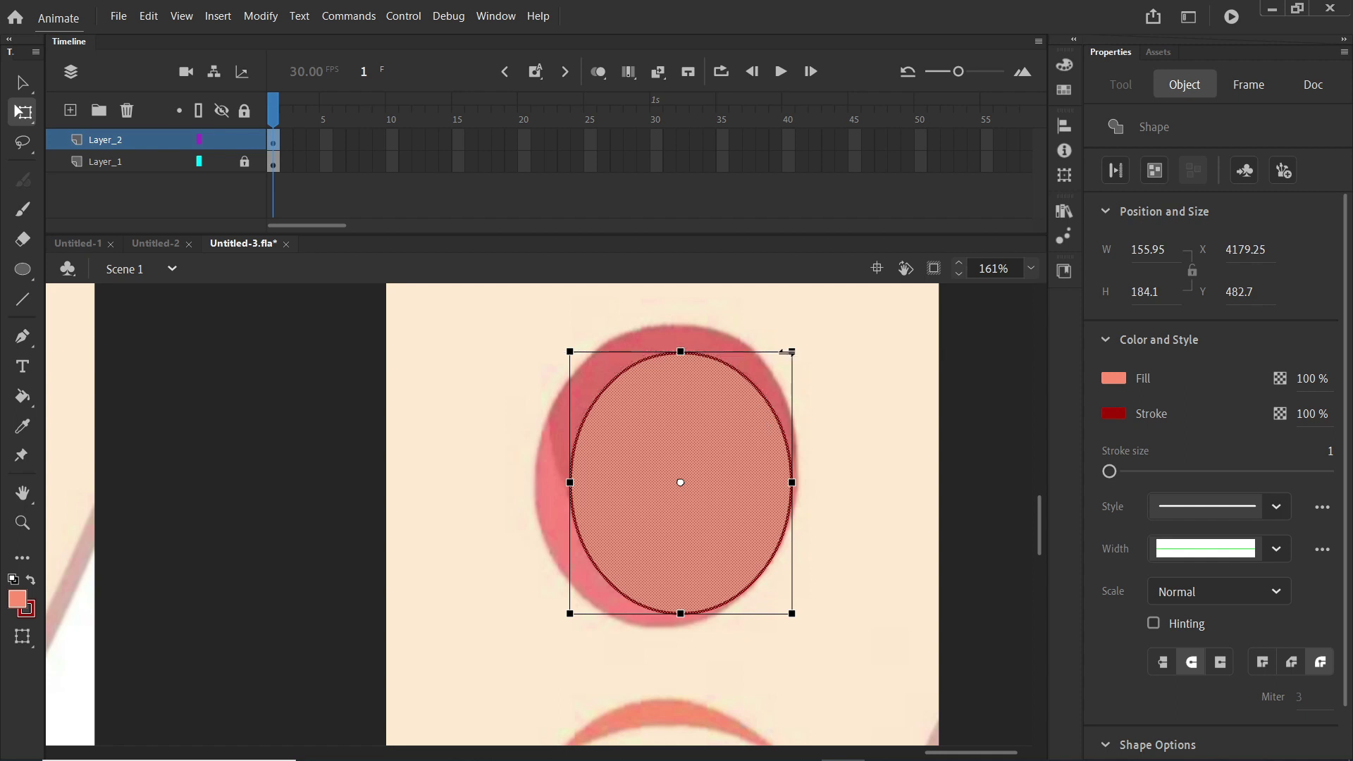
click(743, 469)
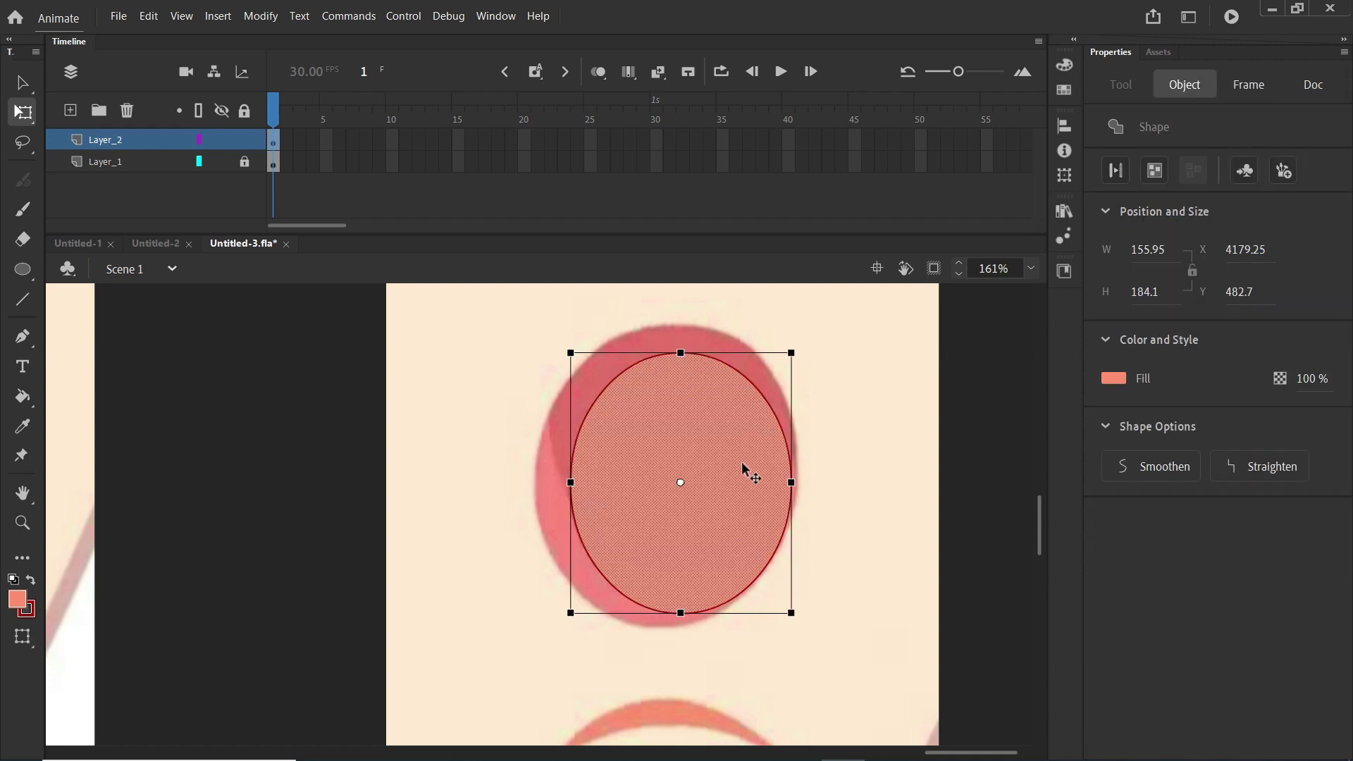
- Fill the oval with the dark red sampled from the reference's mouth opening while Layer_2 is temporarily hidden
click(222, 141)
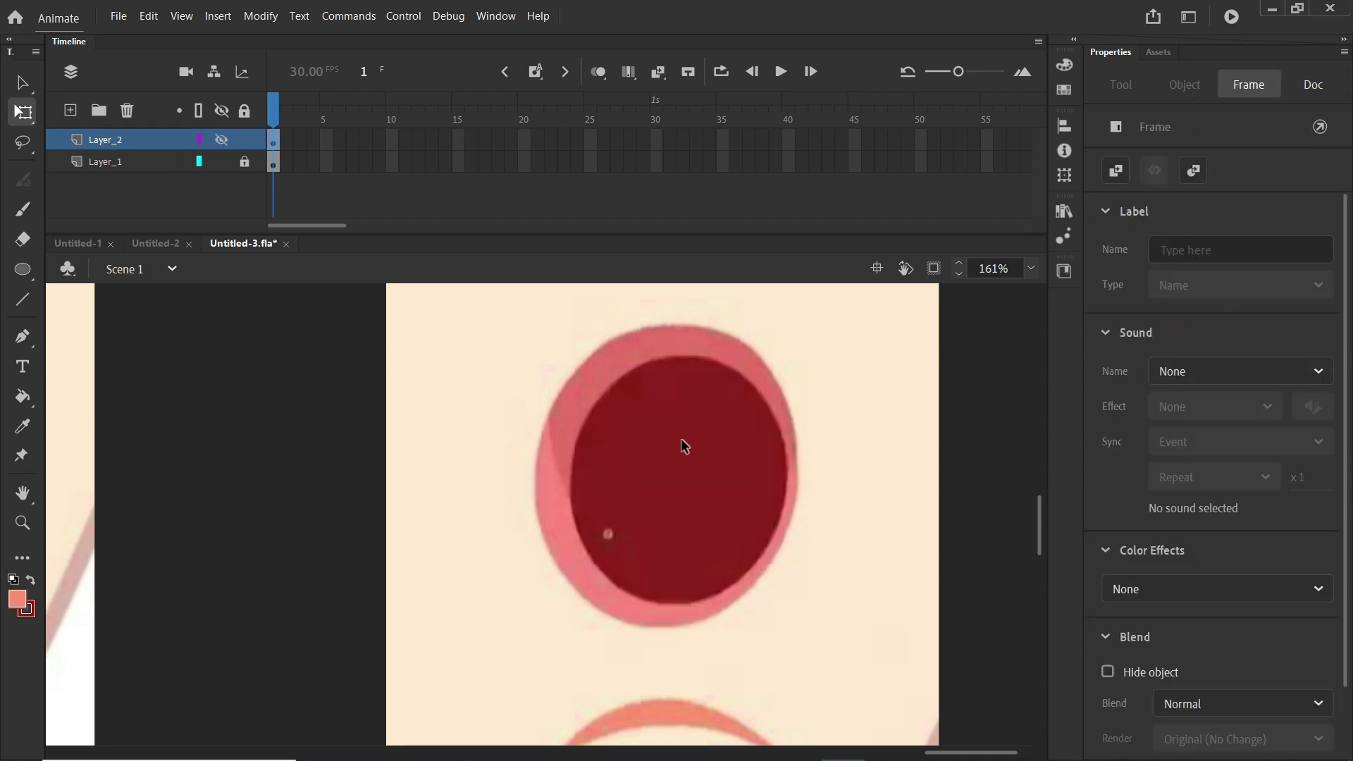
key(i)
click(682, 444)
click(221, 140)
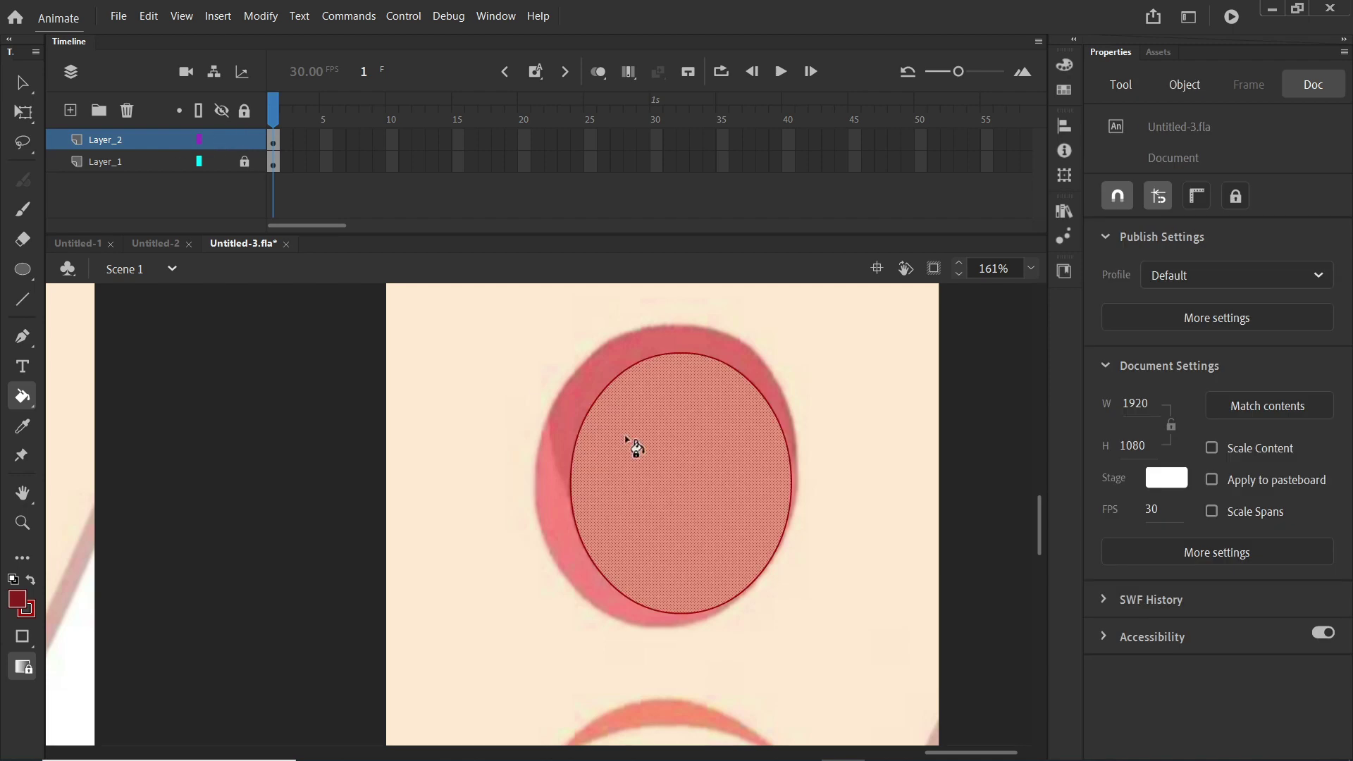
click(671, 494)
- Delete the dark red oval's outline and group the oval
key(v)
click(772, 551)
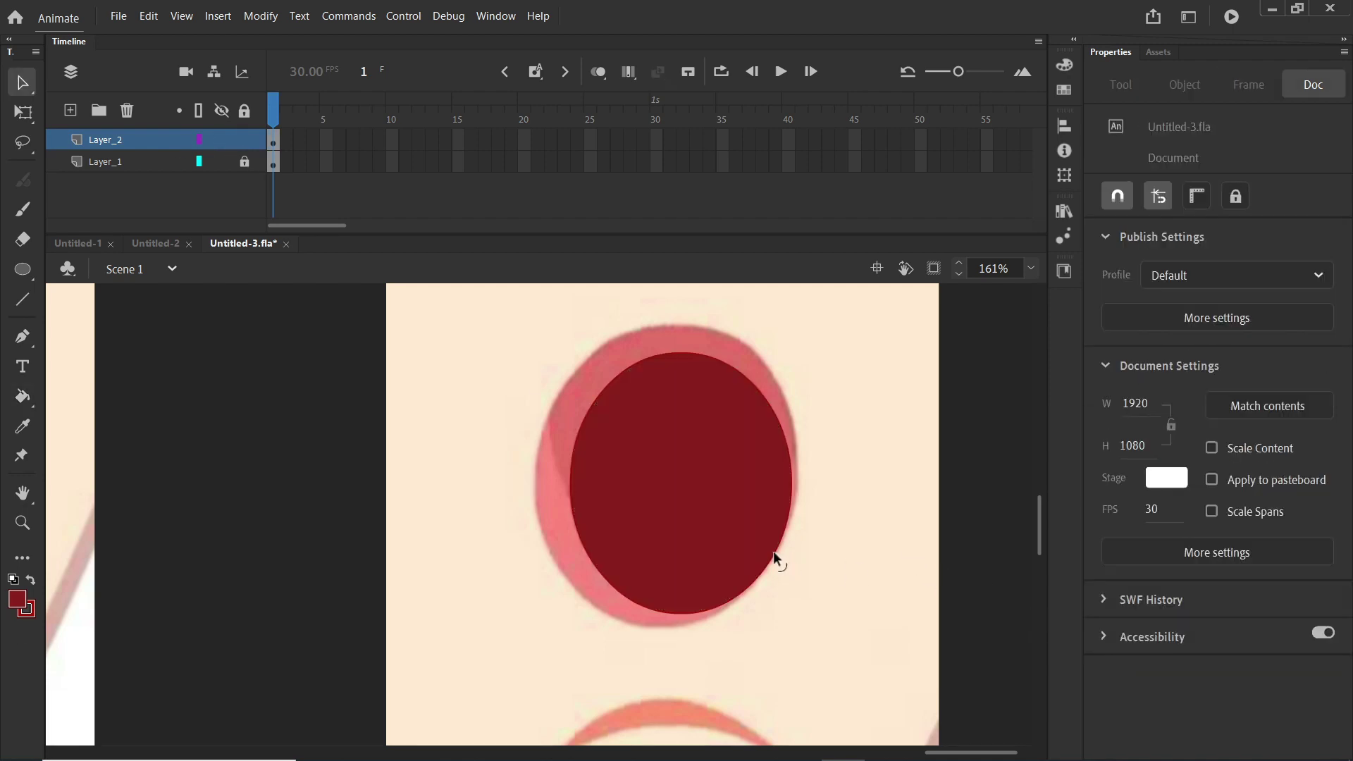
key(Delete)
click(713, 444)
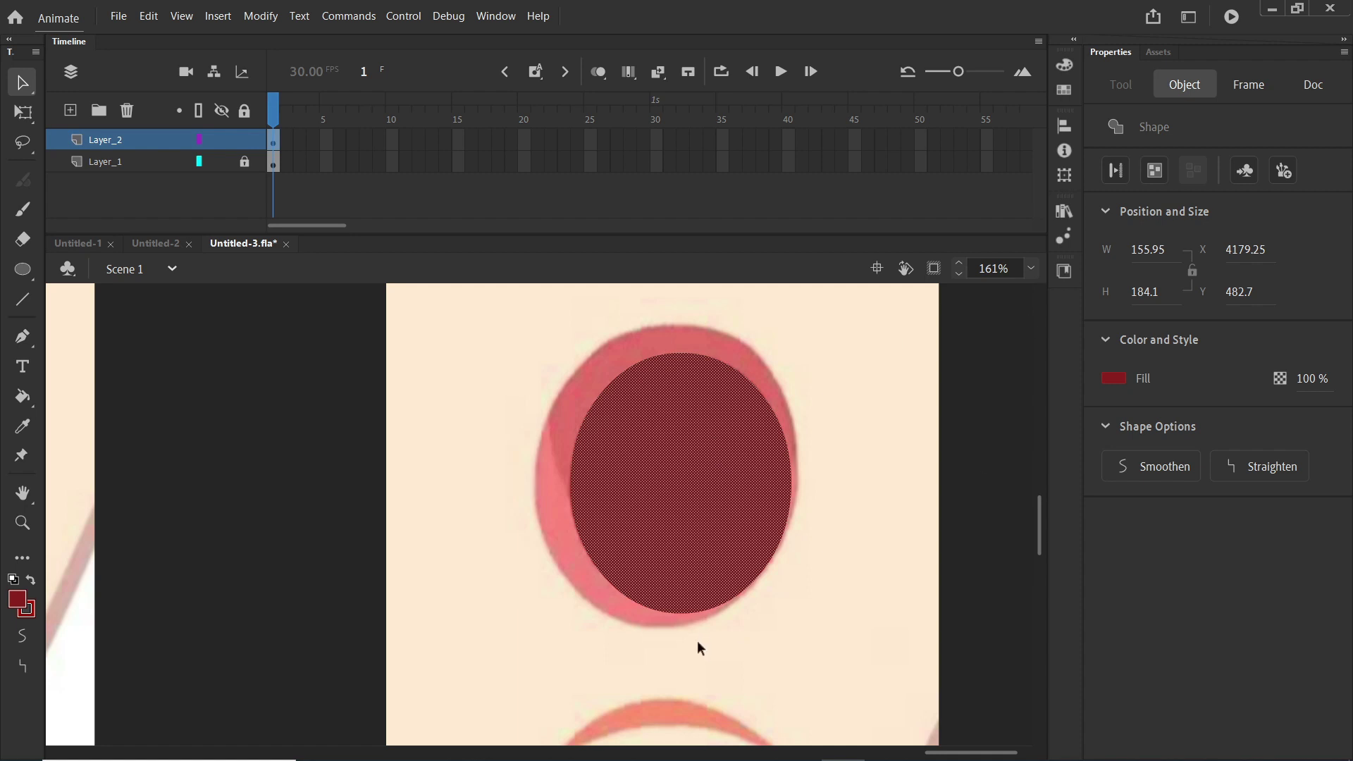
key(ctrl+g)
- Draw a second oval beside the round mouth and fill it with the pink sampled from the reference lips
click(867, 387)
click(23, 269)
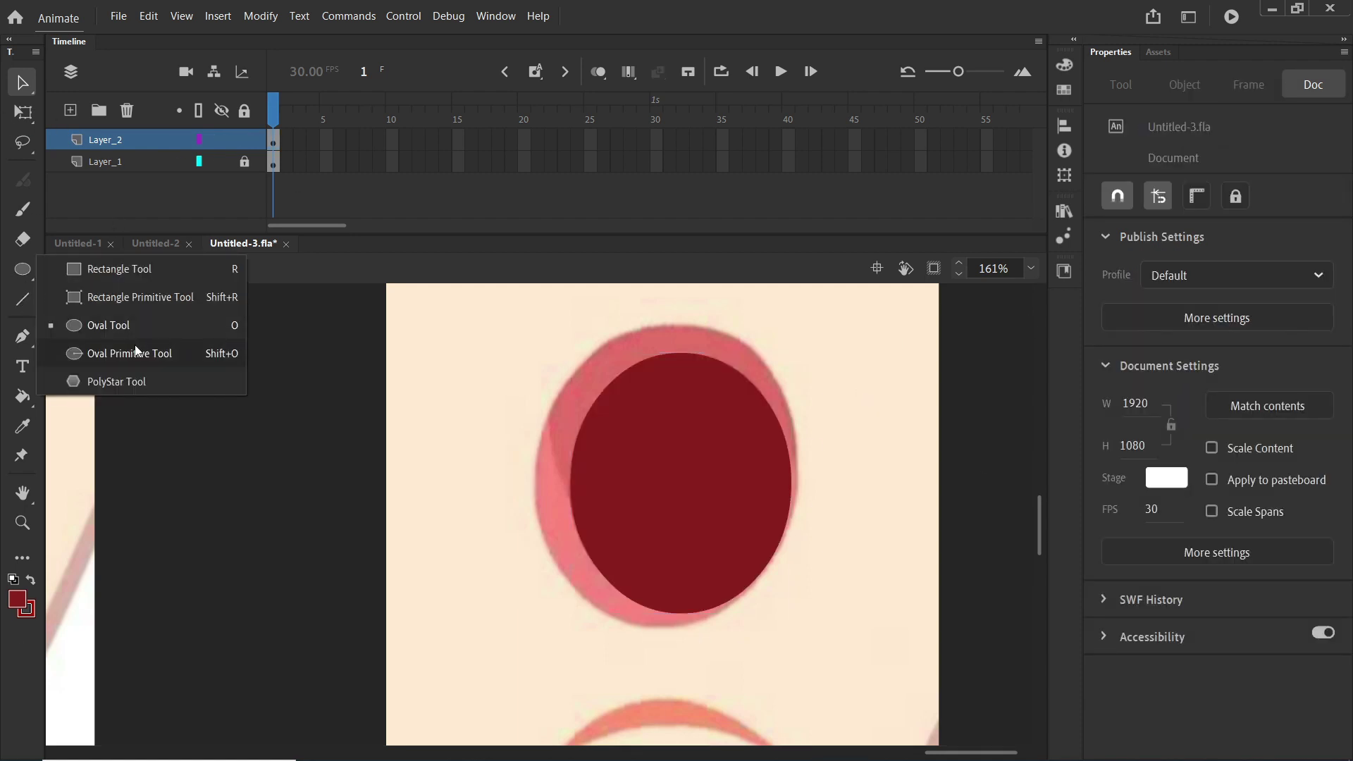
click(92, 326)
mouse_move(522, 325)
mouse_down()
mouse_move(688, 649)
mouse_move(389, 527)
mouse_up()
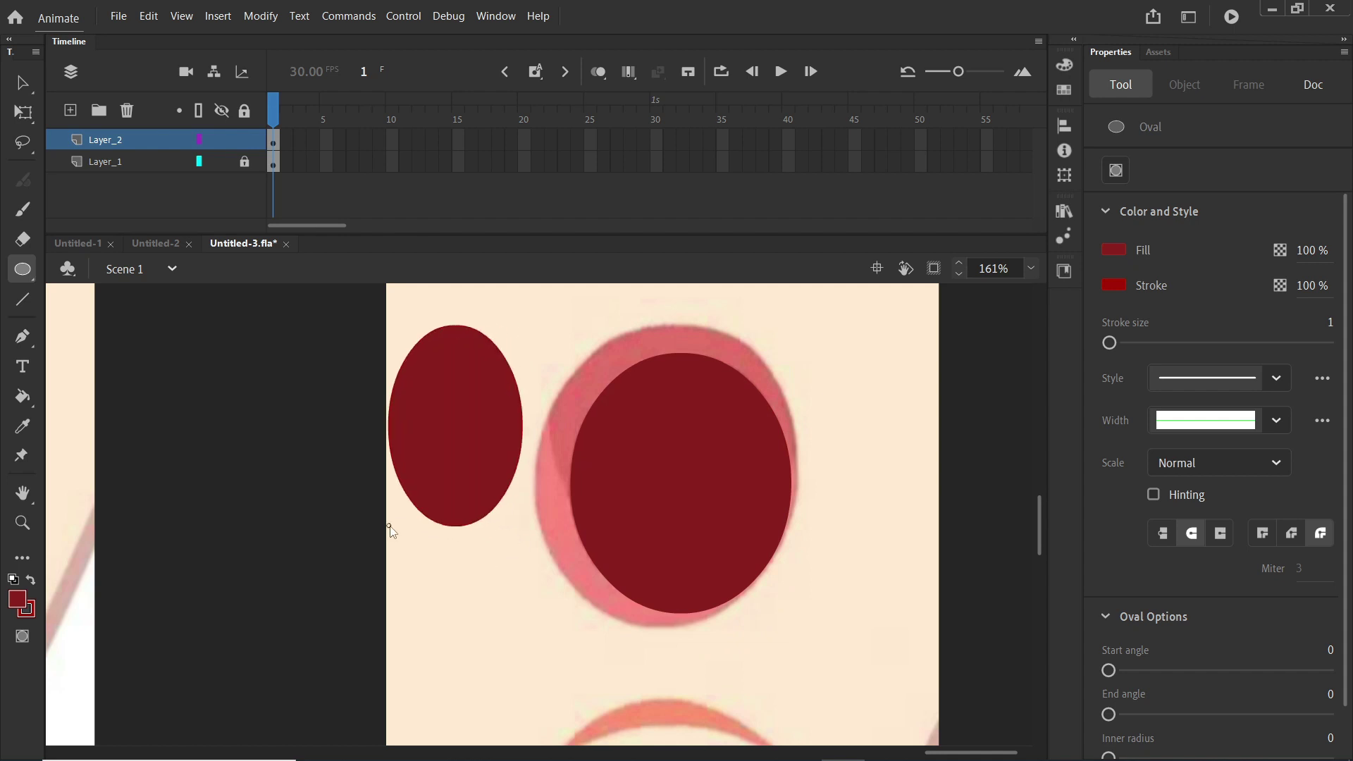
key(i)
click(571, 509)
click(468, 429)
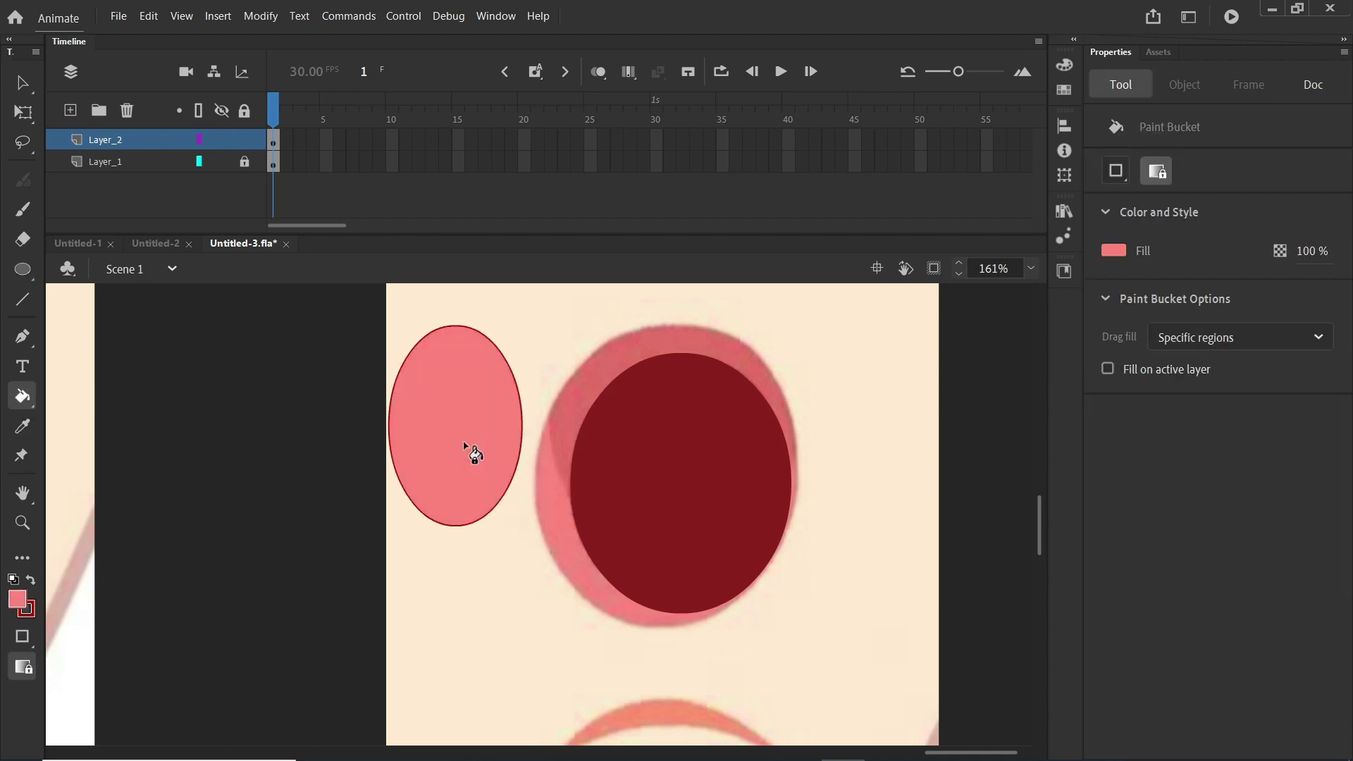
- Move the pink oval behind the dark opening and scale it to about 181 by 210 to match the reference lips
key(v)
click(468, 428)
drag(468, 428, 552, 426)
key(q)
drag(606, 322, 625, 295)
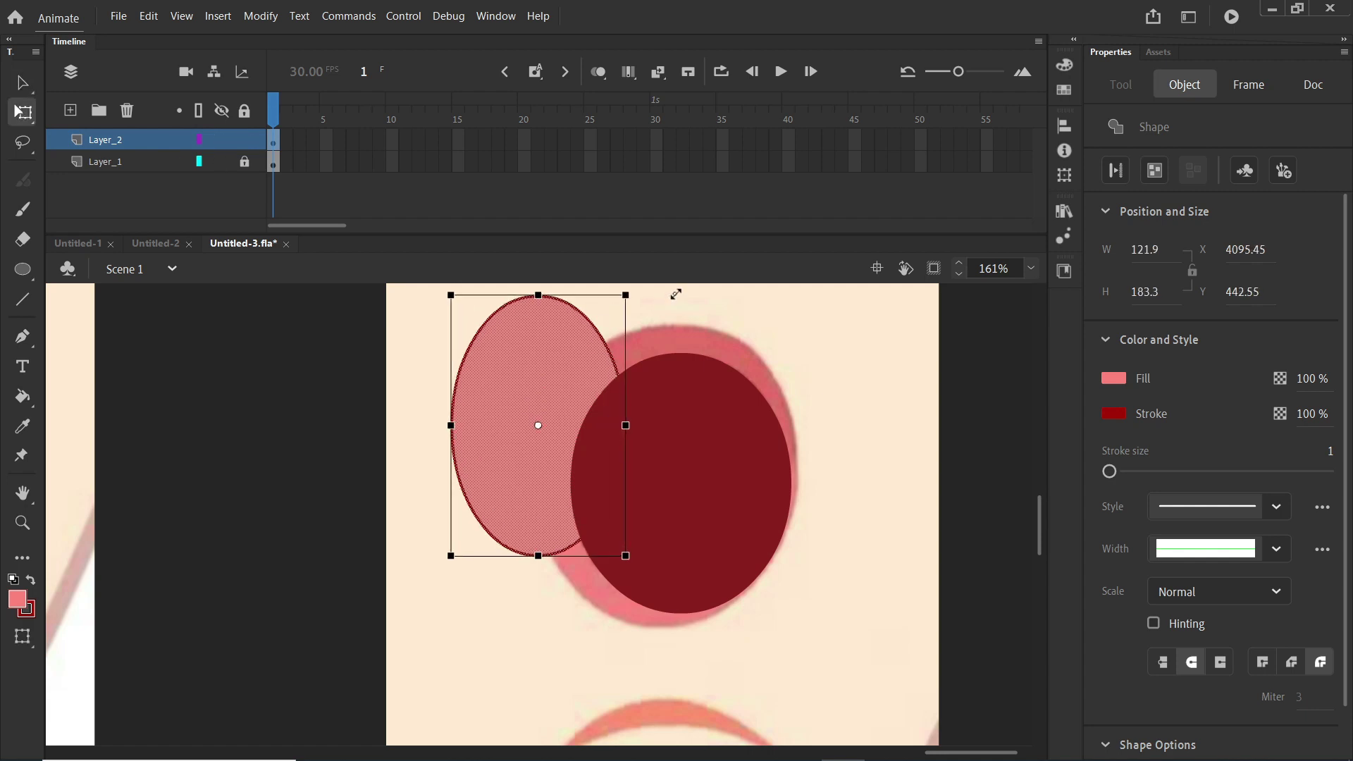
drag(539, 375, 614, 415)
drag(709, 462, 733, 467)
drag(576, 368, 631, 380)
drag(789, 335, 803, 319)
drag(679, 344, 679, 351)
drag(802, 326, 798, 332)
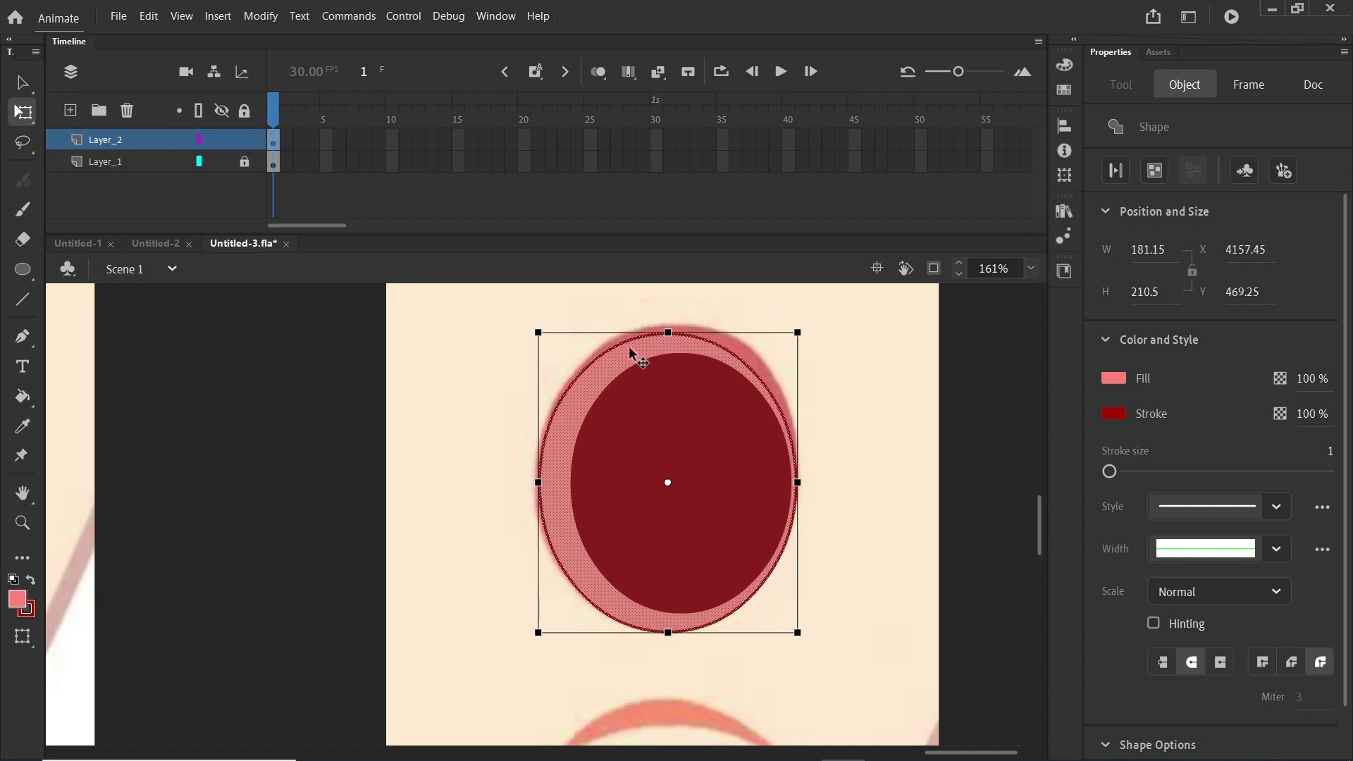
drag(631, 353, 633, 343)
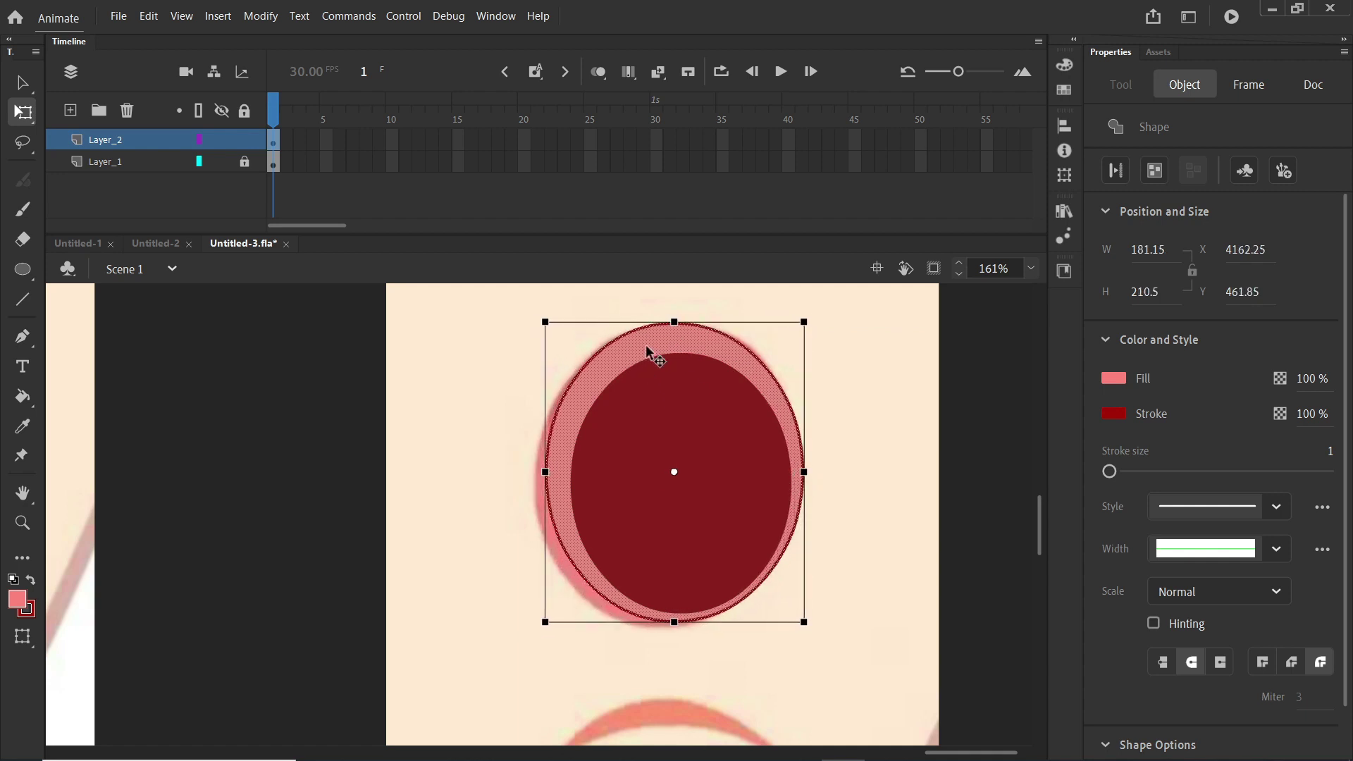
- Bend the pink oval's lower-left and upper-right edges to follow the reference lips and delete its outline
click(577, 579)
drag(578, 580, 557, 561)
drag(745, 350, 752, 346)
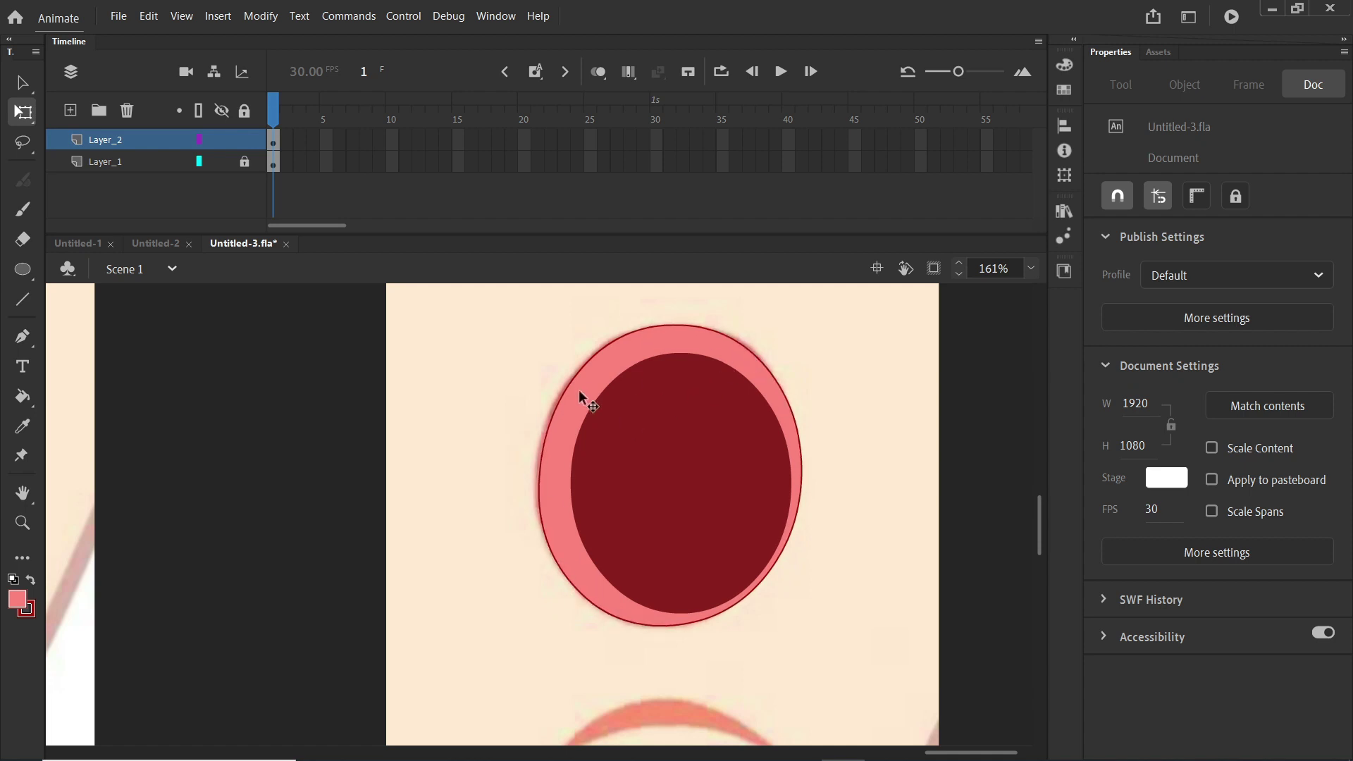
scroll(696, 462, down, 5)
scroll(758, 466, up, 2)
click(826, 551)
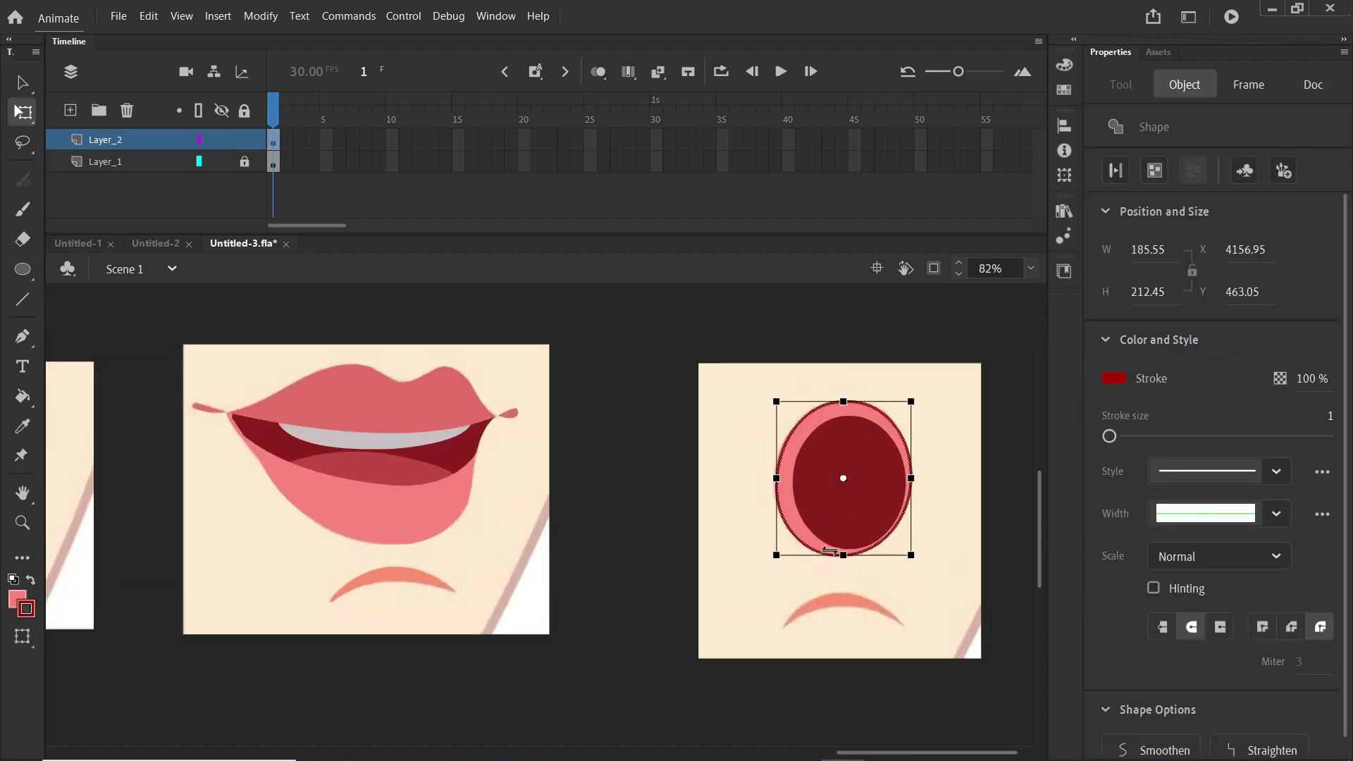
click(911, 573)
- Trace the curved chin crease below the round mouth as a closed path with the Pen tool
scroll(829, 600, up, 2)
key(p)
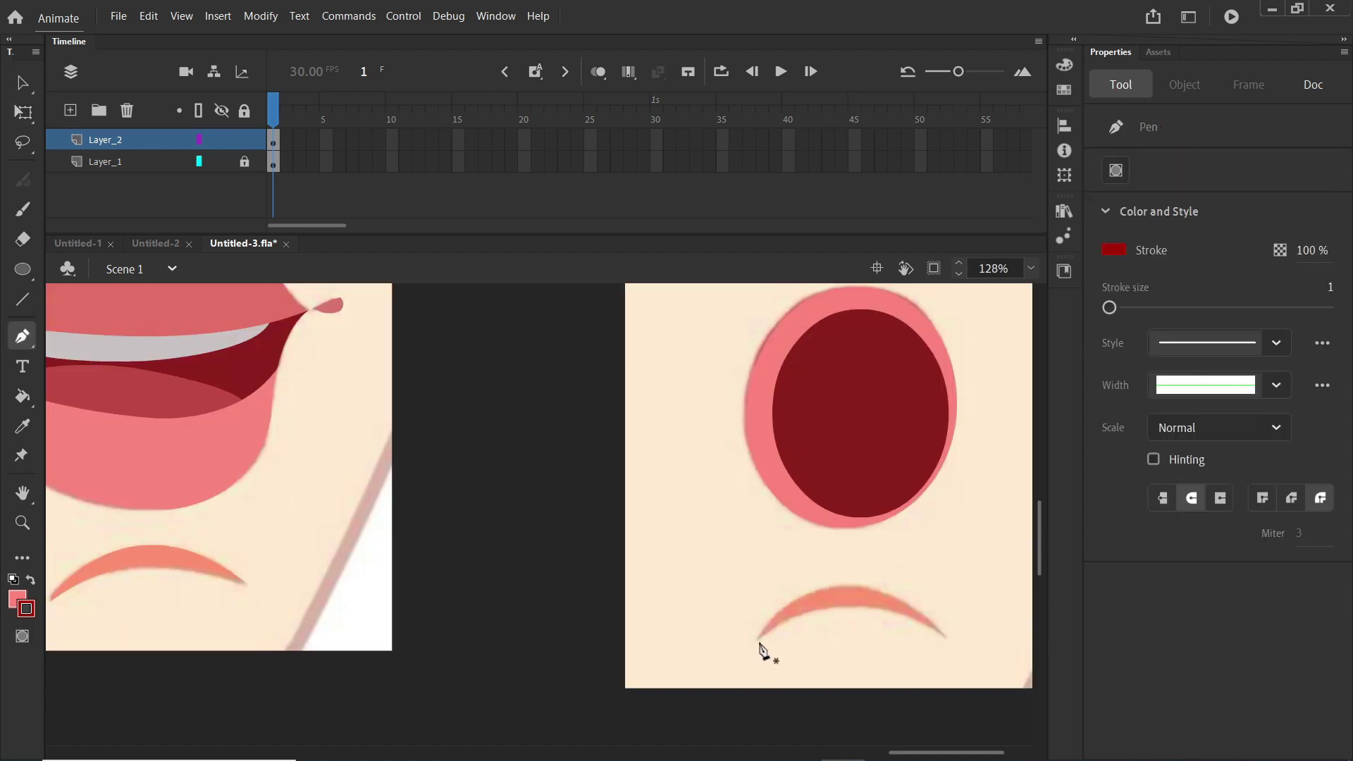
click(756, 642)
drag(943, 638, 1042, 715)
key(q)
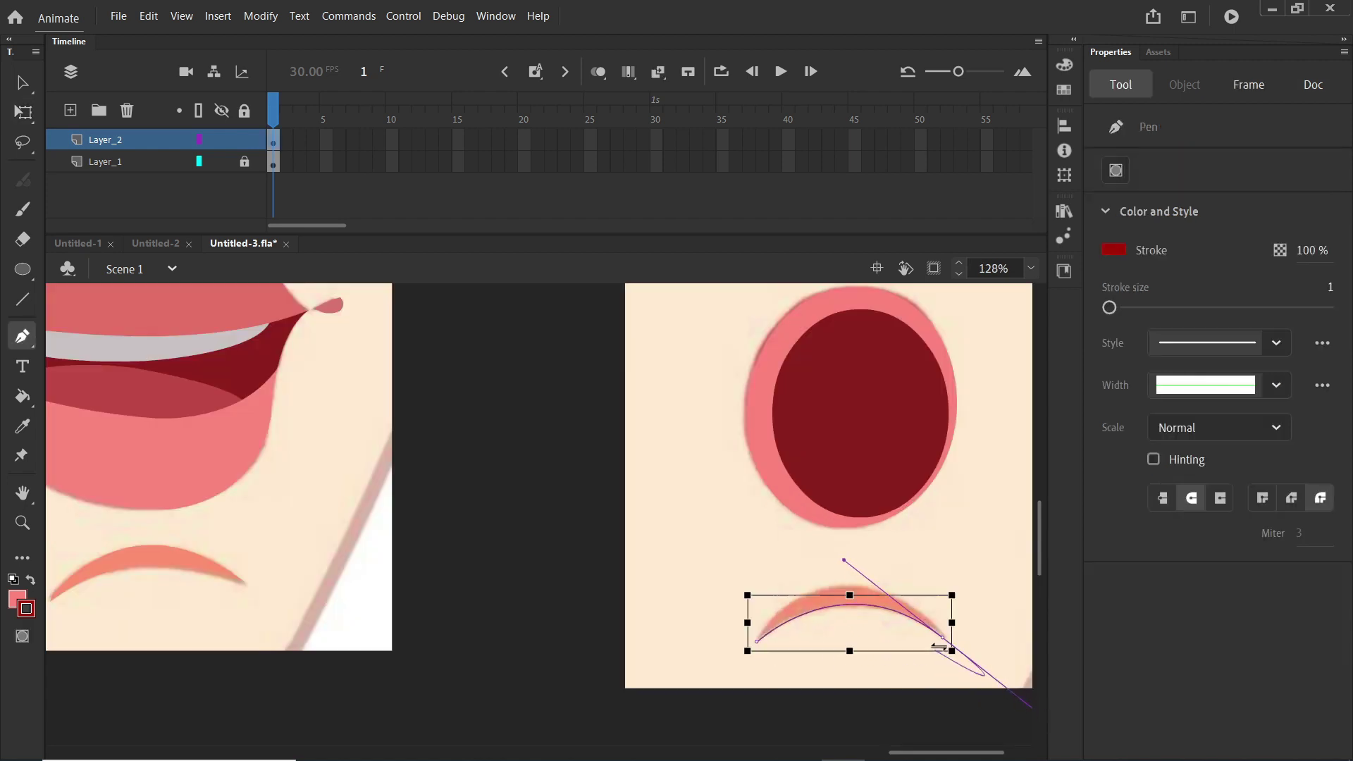
click(945, 642)
scroll(948, 645, up, 2)
drag(792, 557, 704, 557)
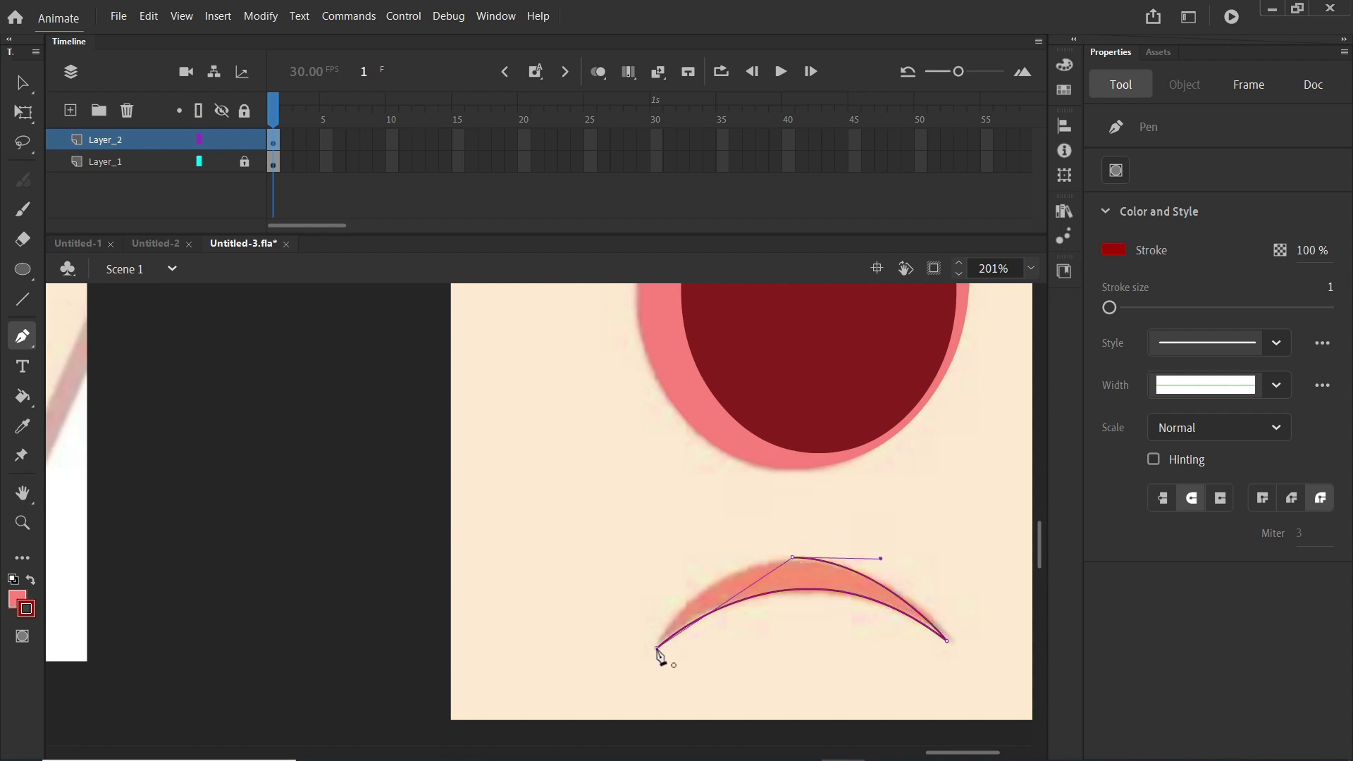
drag(658, 648, 640, 720)
- Fill the round mouth's chin crease with the sampled orange-pink and delete its outline
key(k)
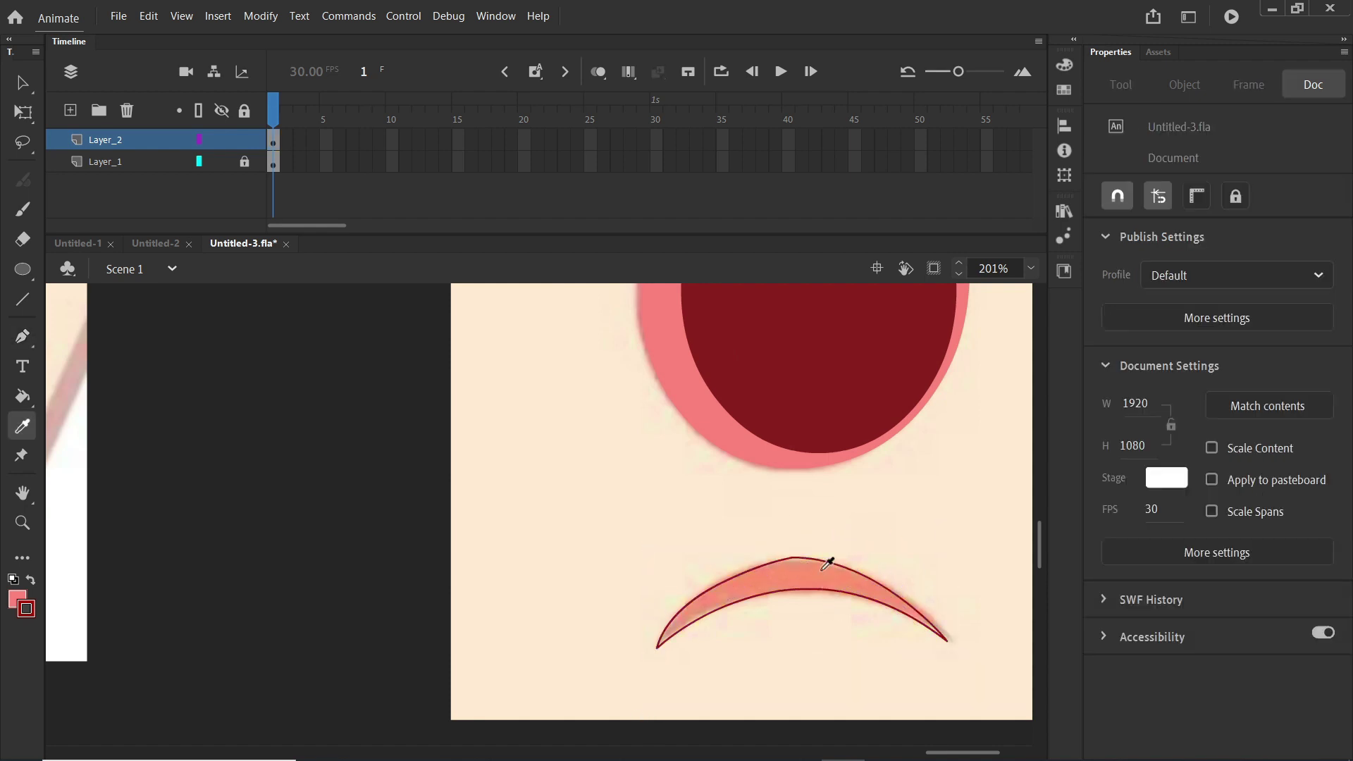
click(821, 574)
key(v)
double_click(818, 589)
key(Delete)
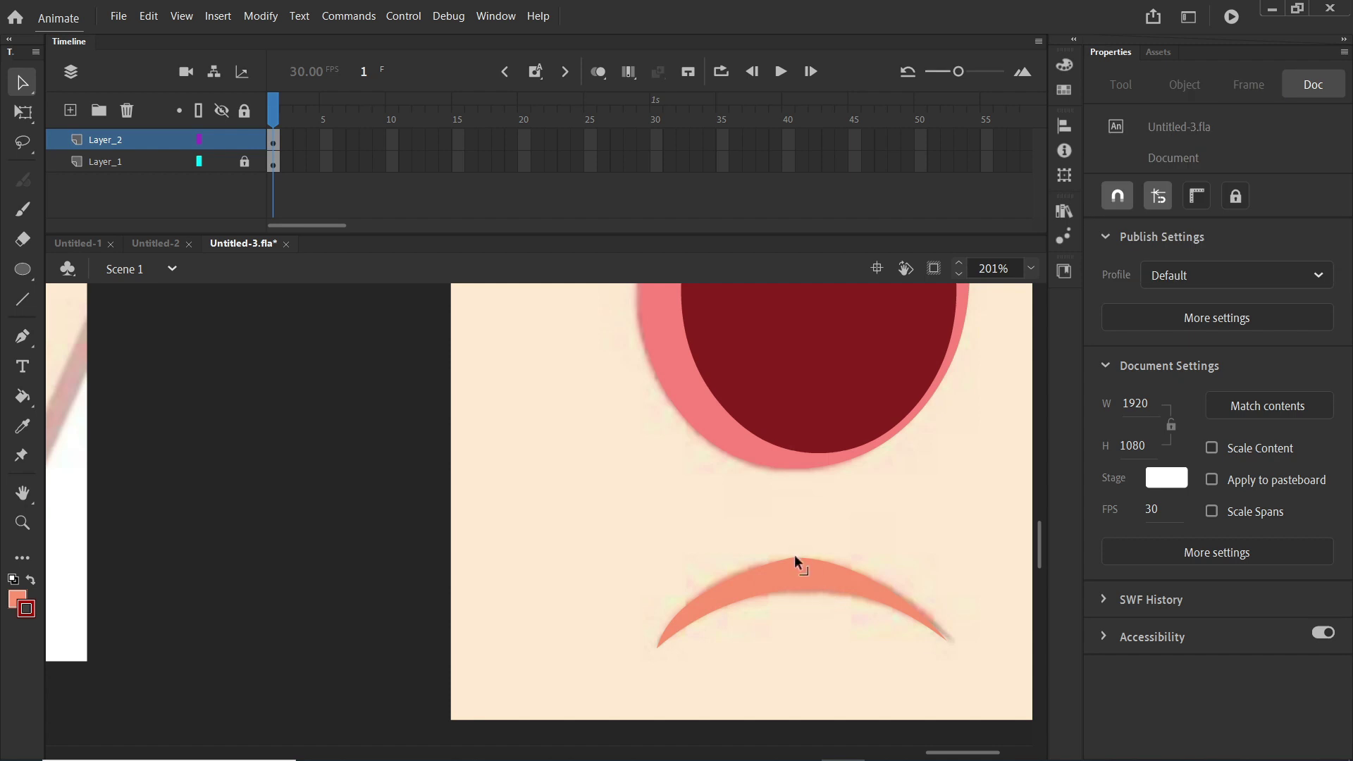
- Group the round mouth's shapes together with its chin crease, keeping the group over the reference
scroll(797, 558, up, 3)
scroll(797, 560, down, 9)
drag(699, 415, 914, 658)
key(ctrl+g)
drag(802, 516, 730, 468)
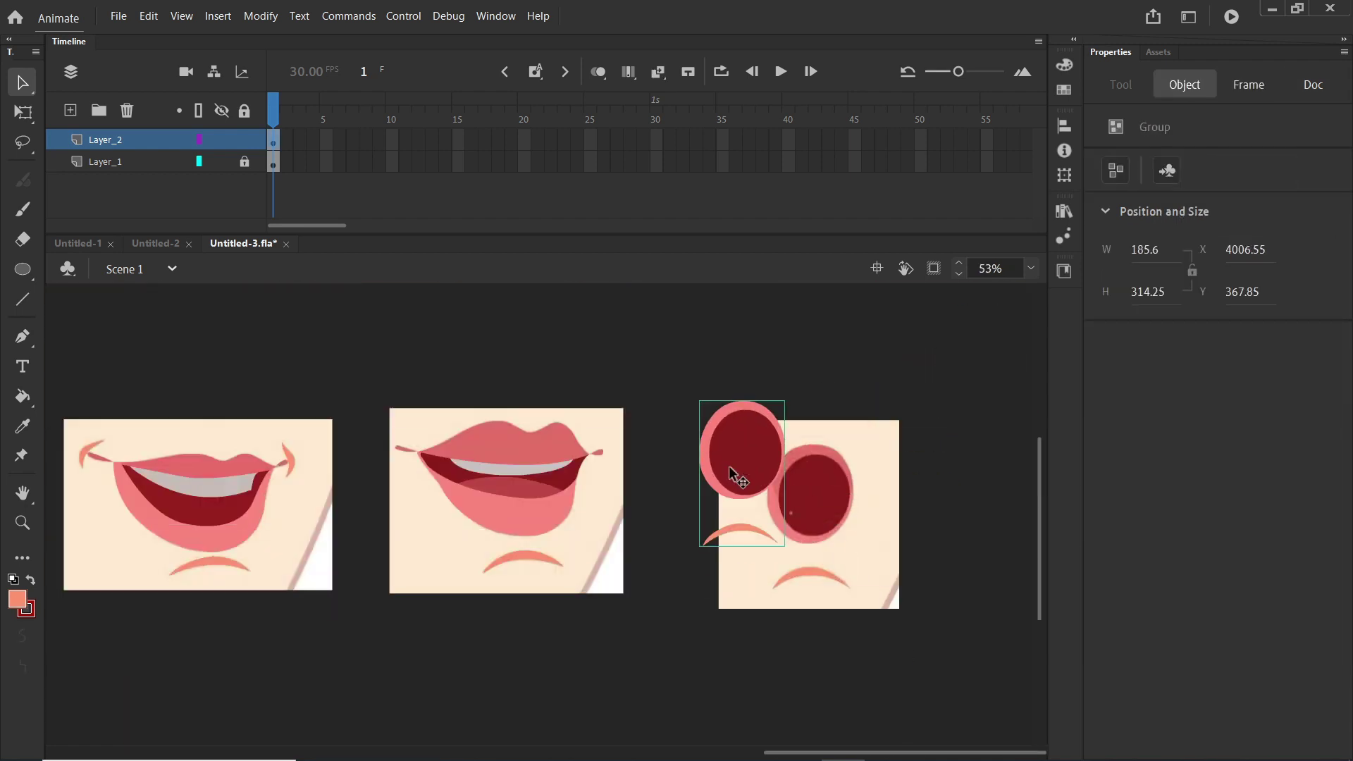
key(ctrl+z)
- Hide Layer_1 so that only the traced mouths are shown
scroll(732, 474, down, 3)
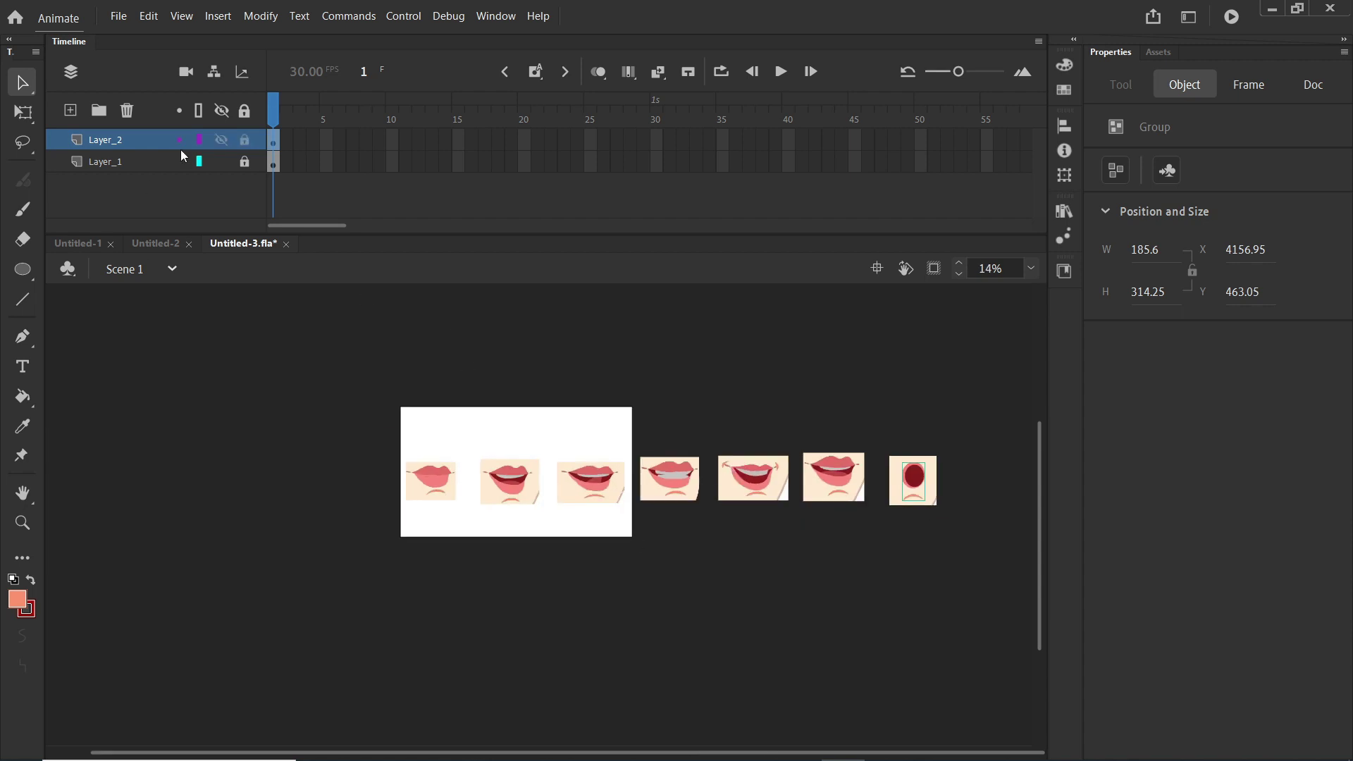
click(222, 162)
scroll(807, 497, up, 3)
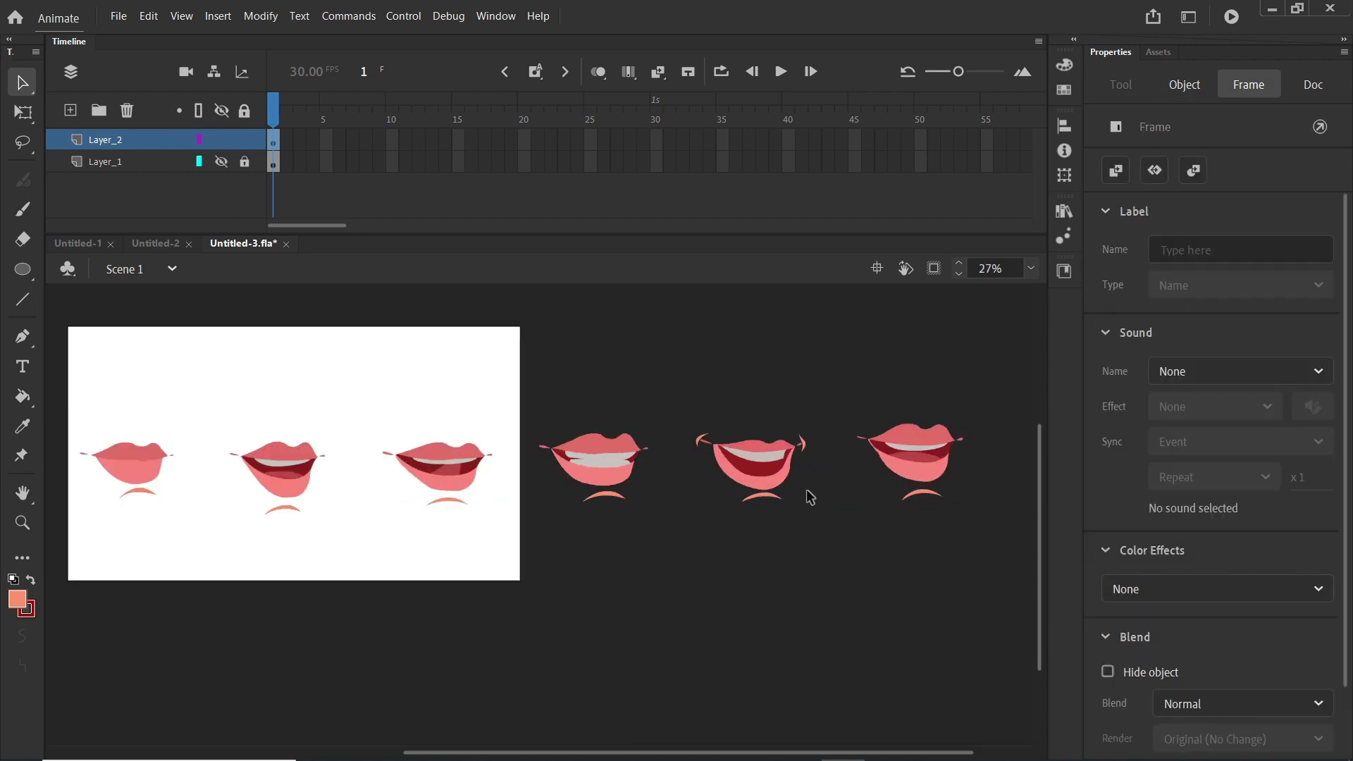
scroll(807, 495, down, 4)
scroll(606, 491, up, 2)
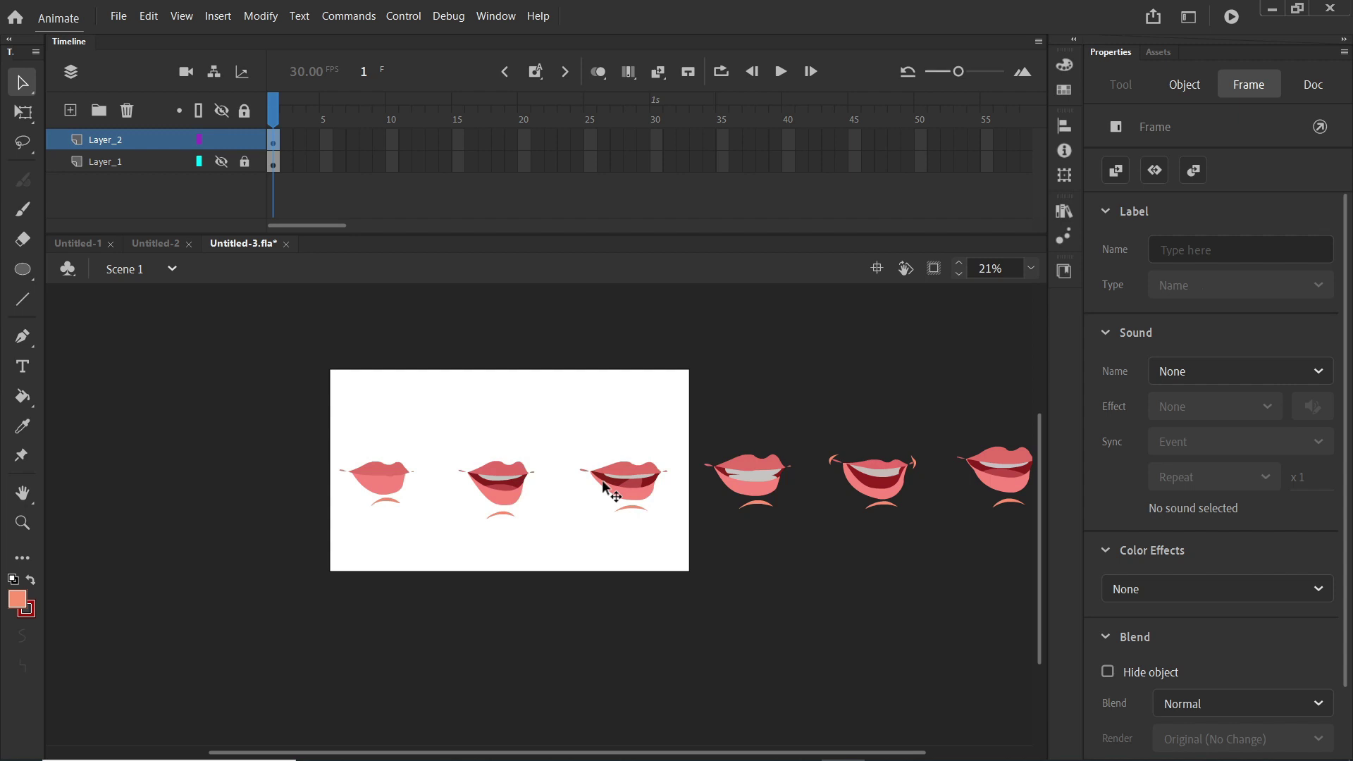
- Select the first mouth and all the traced mouths to check their groups
scroll(462, 486, down, 1)
click(461, 532)
scroll(461, 532, down, 1)
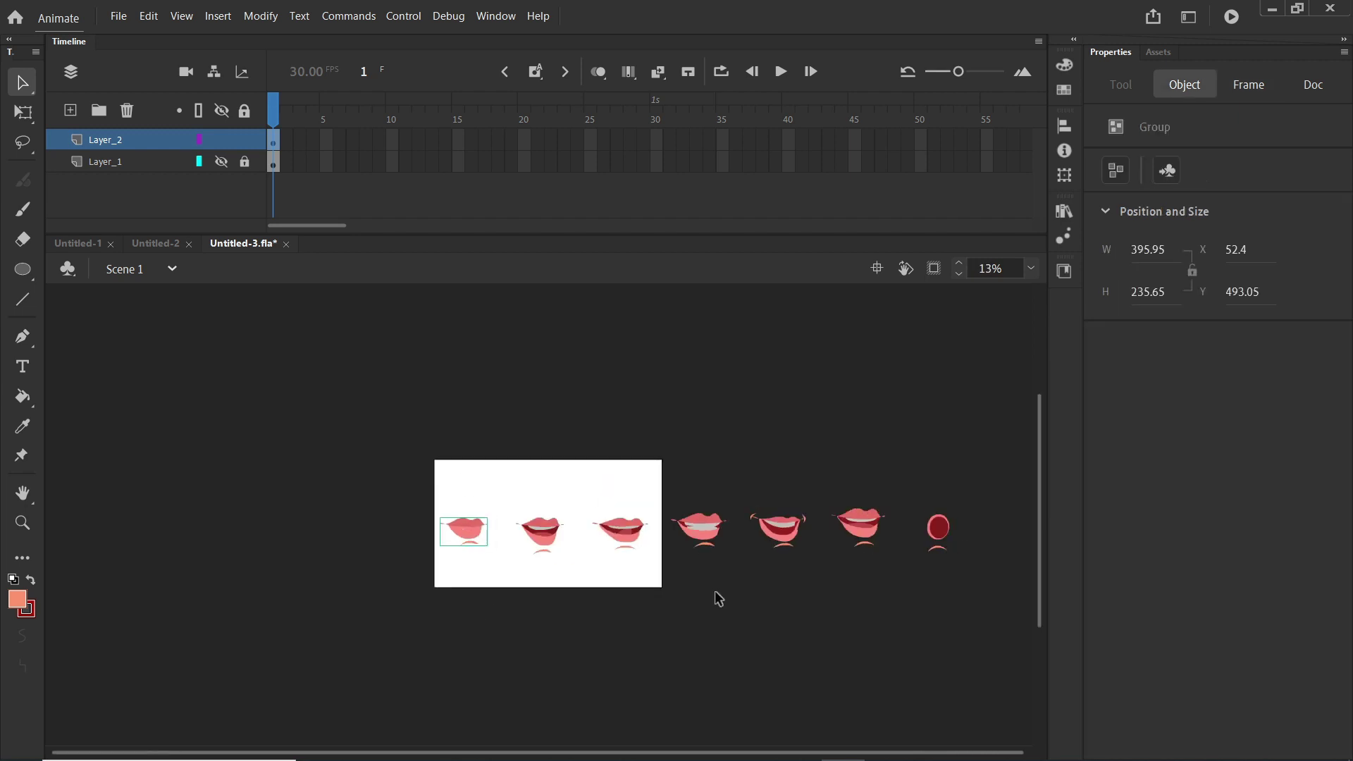
key(ctrl+a)
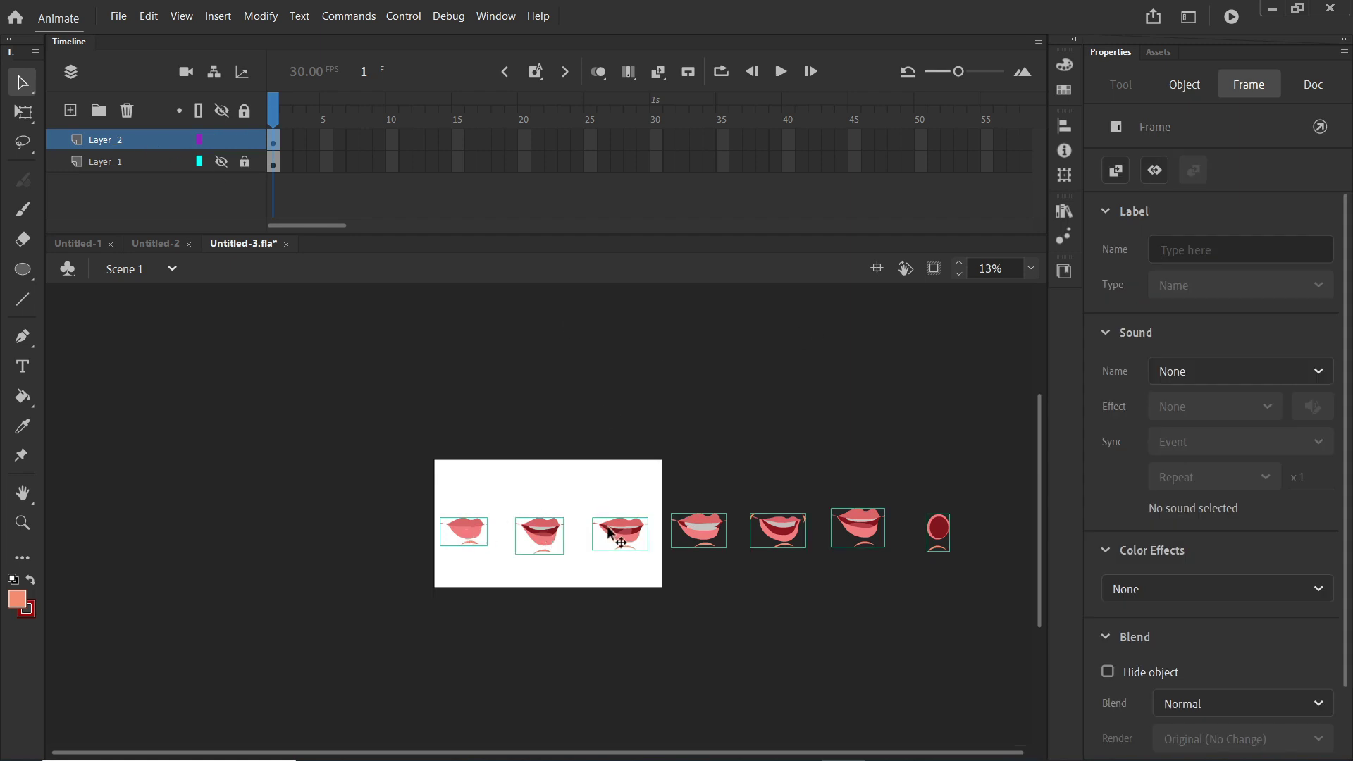
click(633, 430)
- Try placing the second mouth over the first mouth's position and undo the move
drag(544, 523, 471, 536)
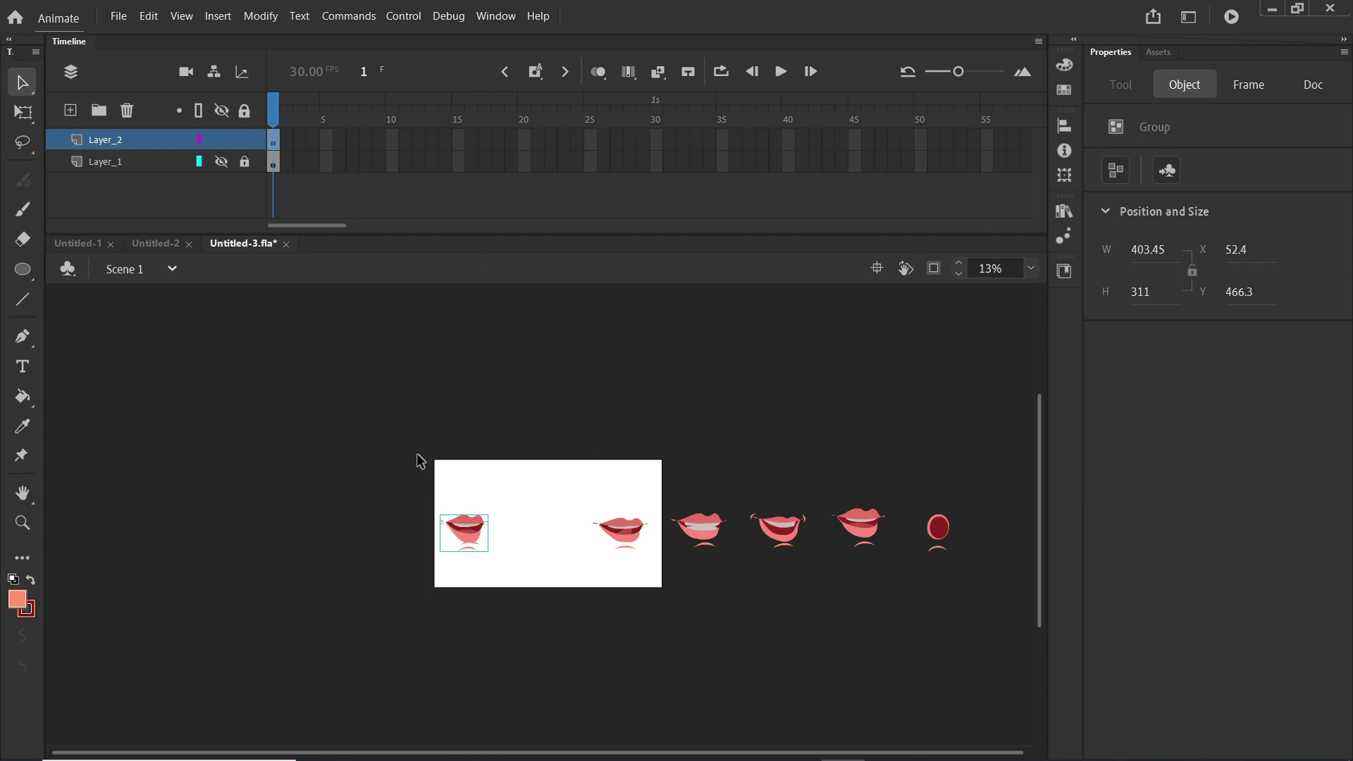
key(ctrl+z)
scroll(531, 476, up, 1)
click(534, 448)
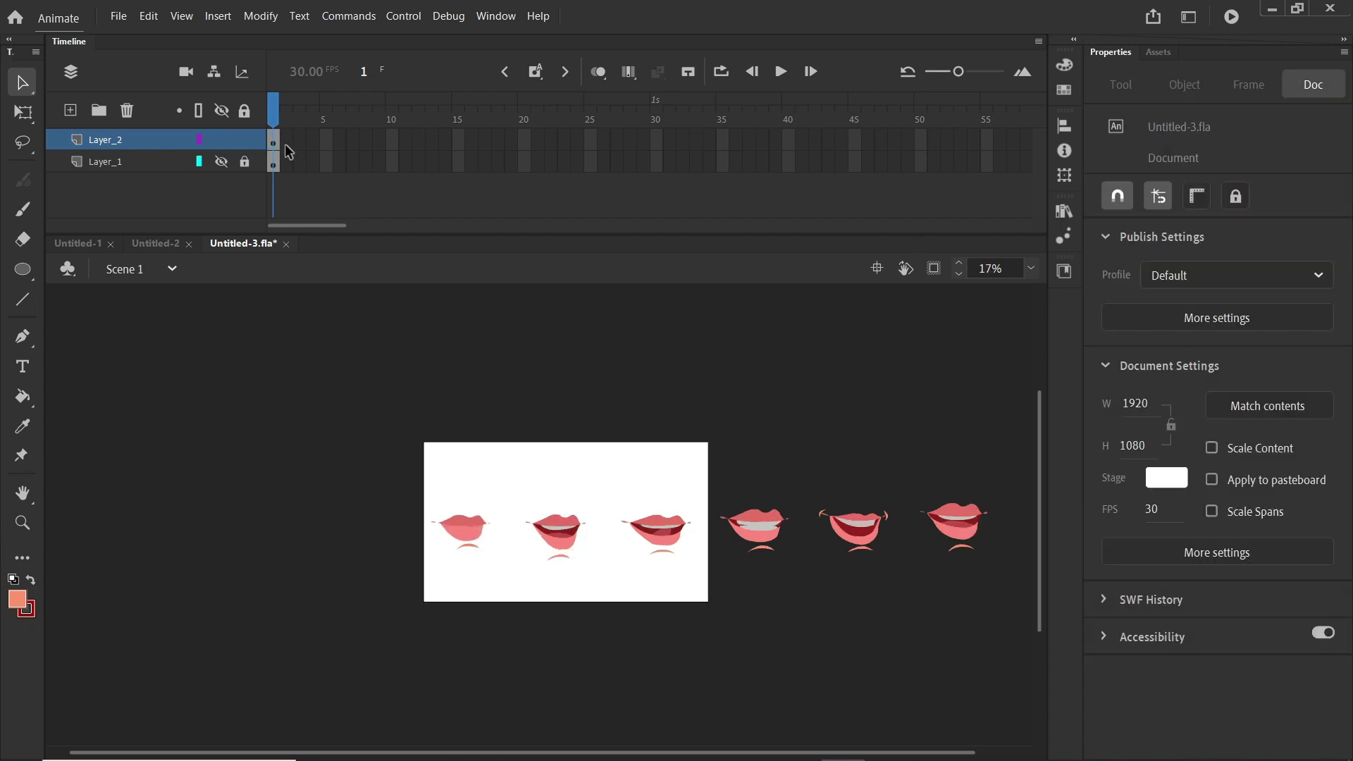
click(472, 529)
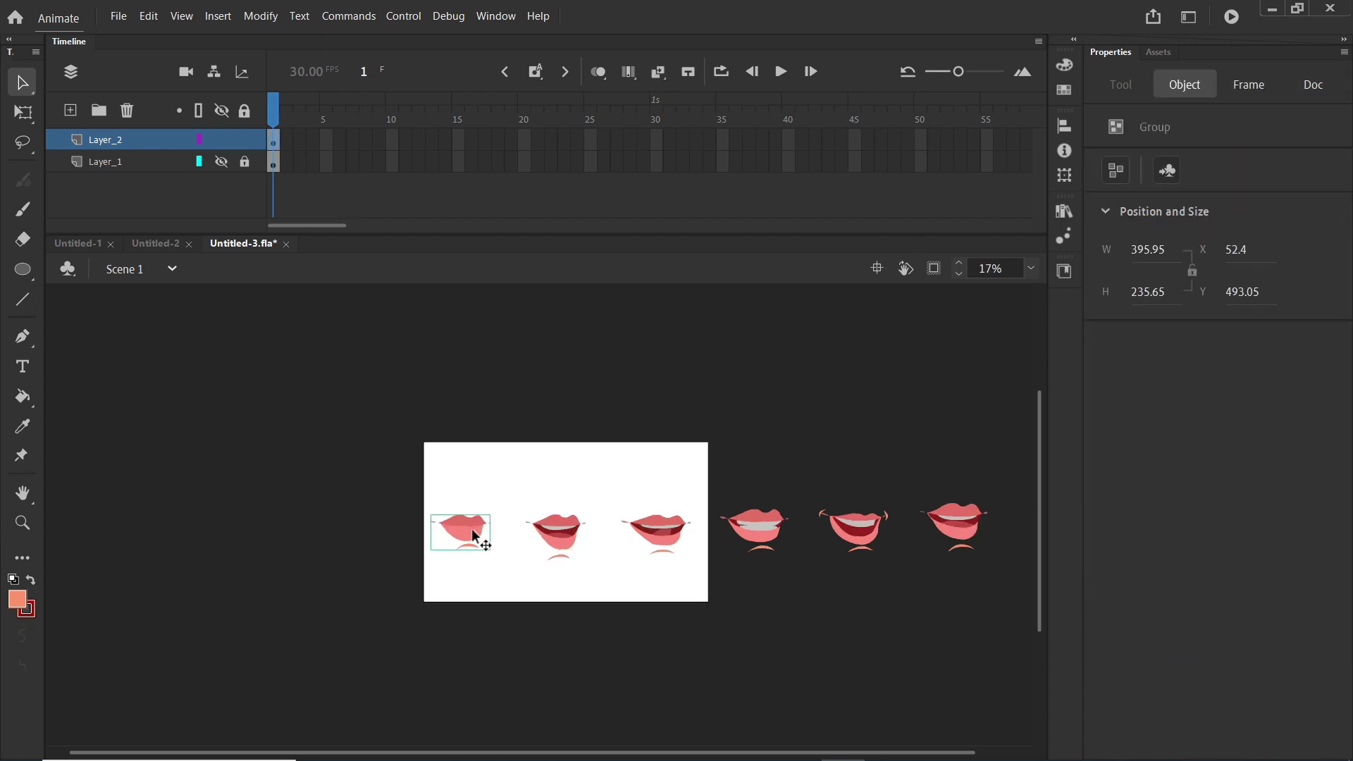
drag(553, 545, 474, 537)
key(ctrl+z)
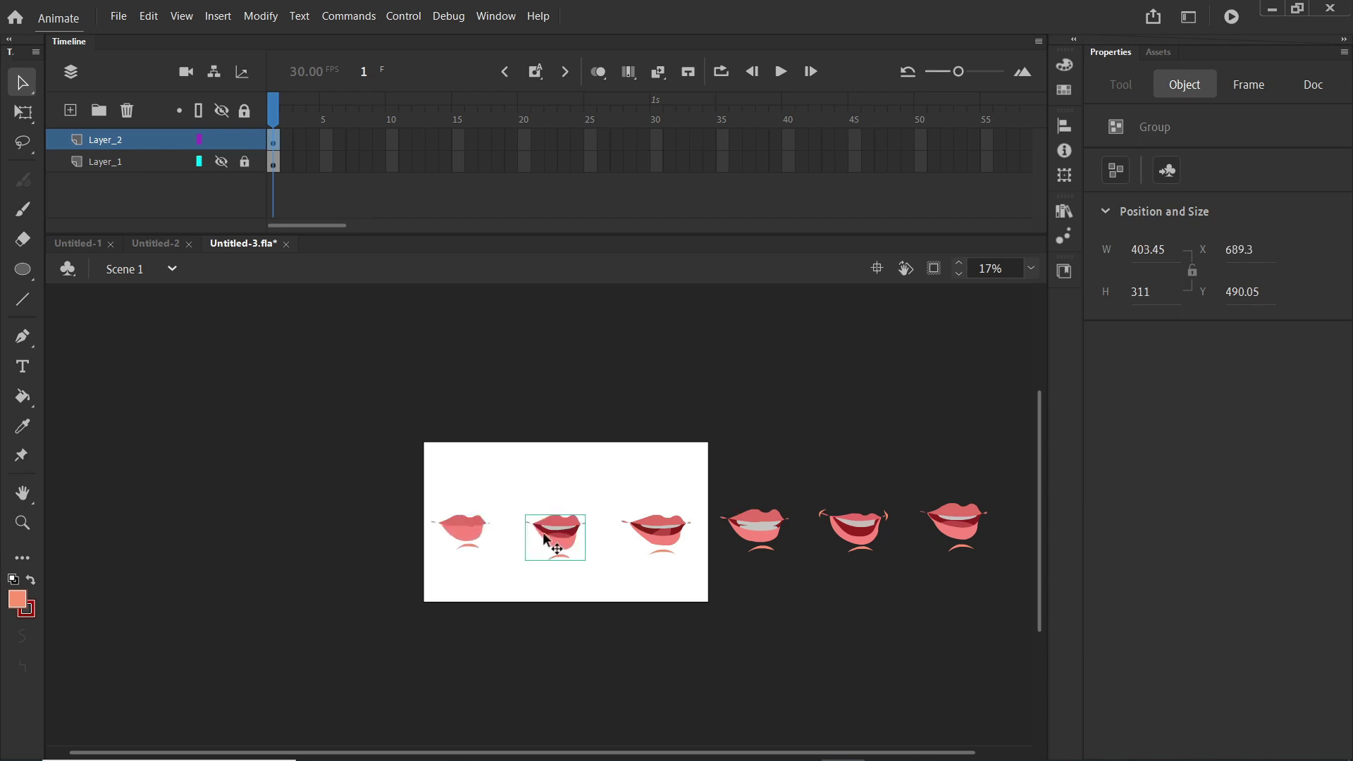
- Add a new layer, Layer_3, above Layer_2 and paste a copy of the first, closed mouth into its frame 1
scroll(544, 539, up, 2)
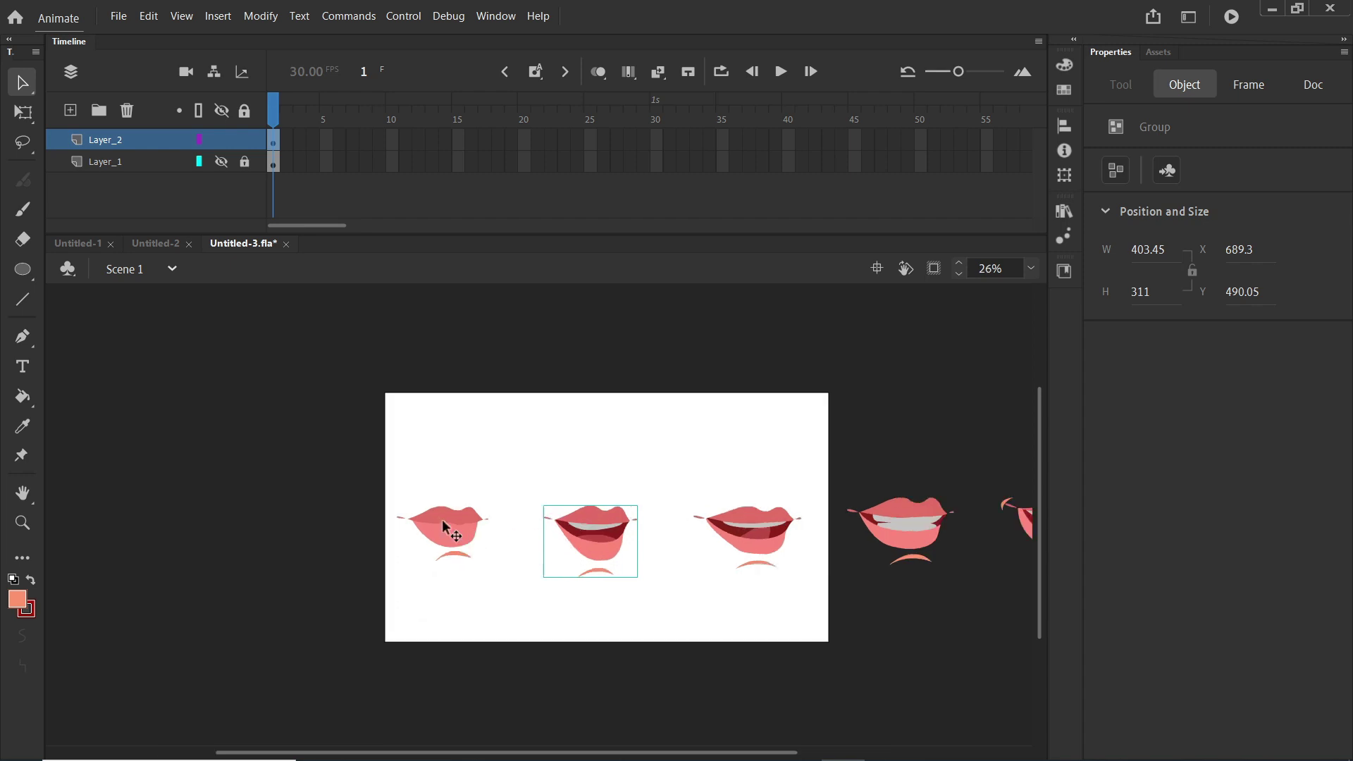
click(70, 111)
click(444, 527)
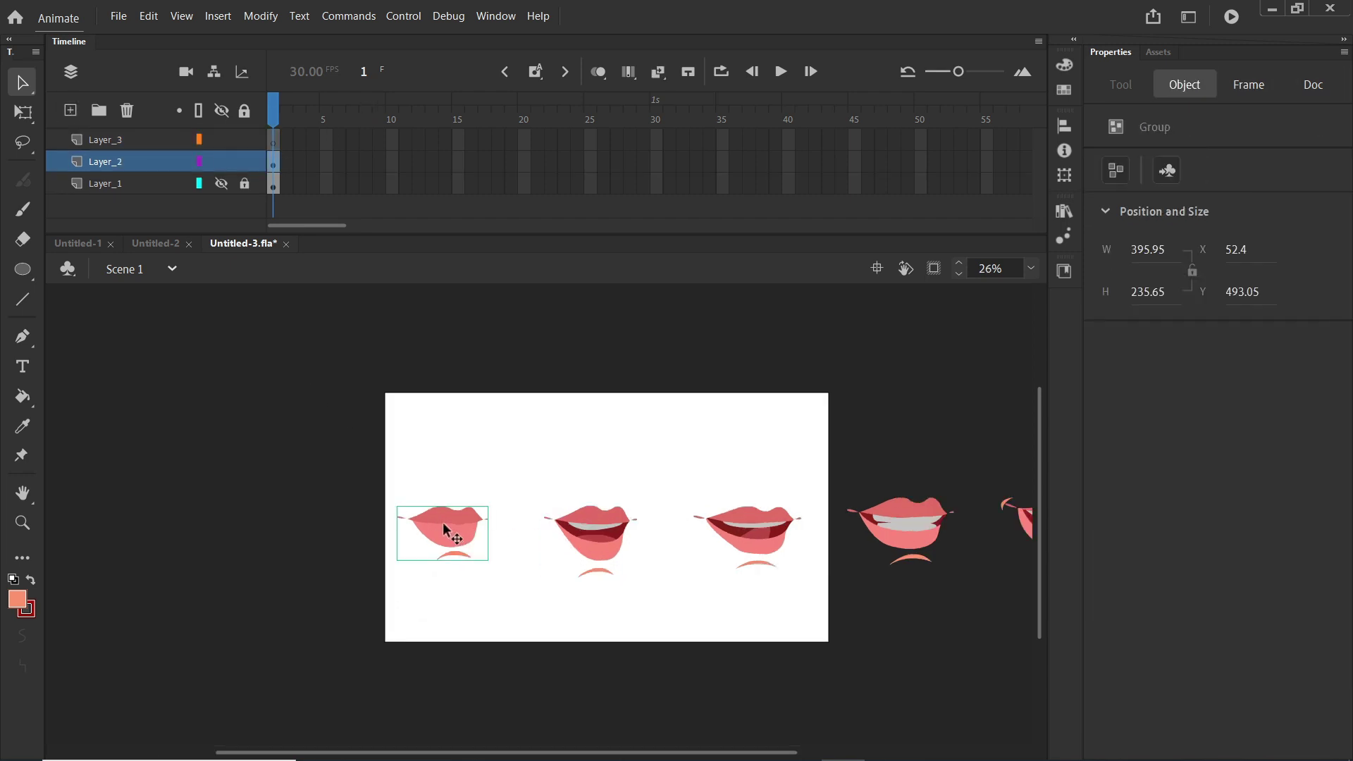
click(138, 137)
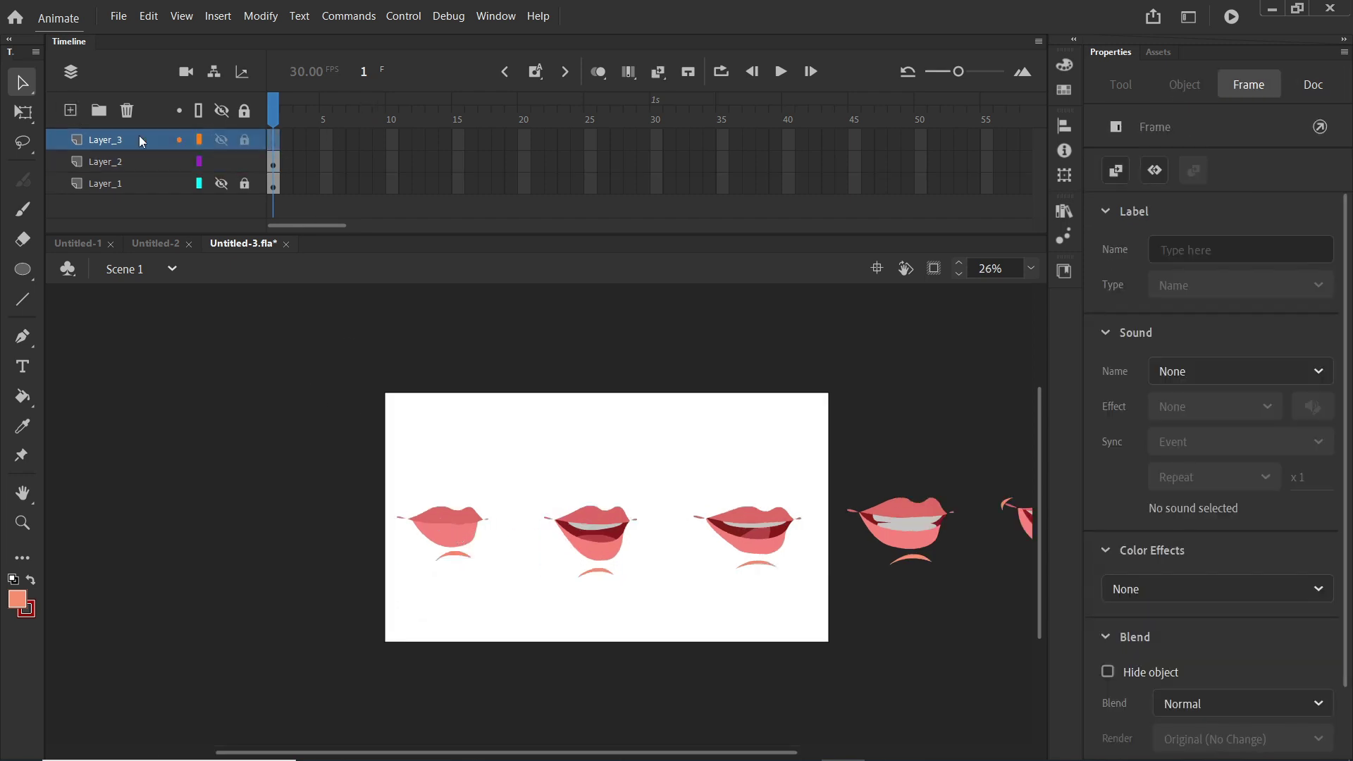
drag(668, 755, 863, 754)
scroll(867, 475, down, 1)
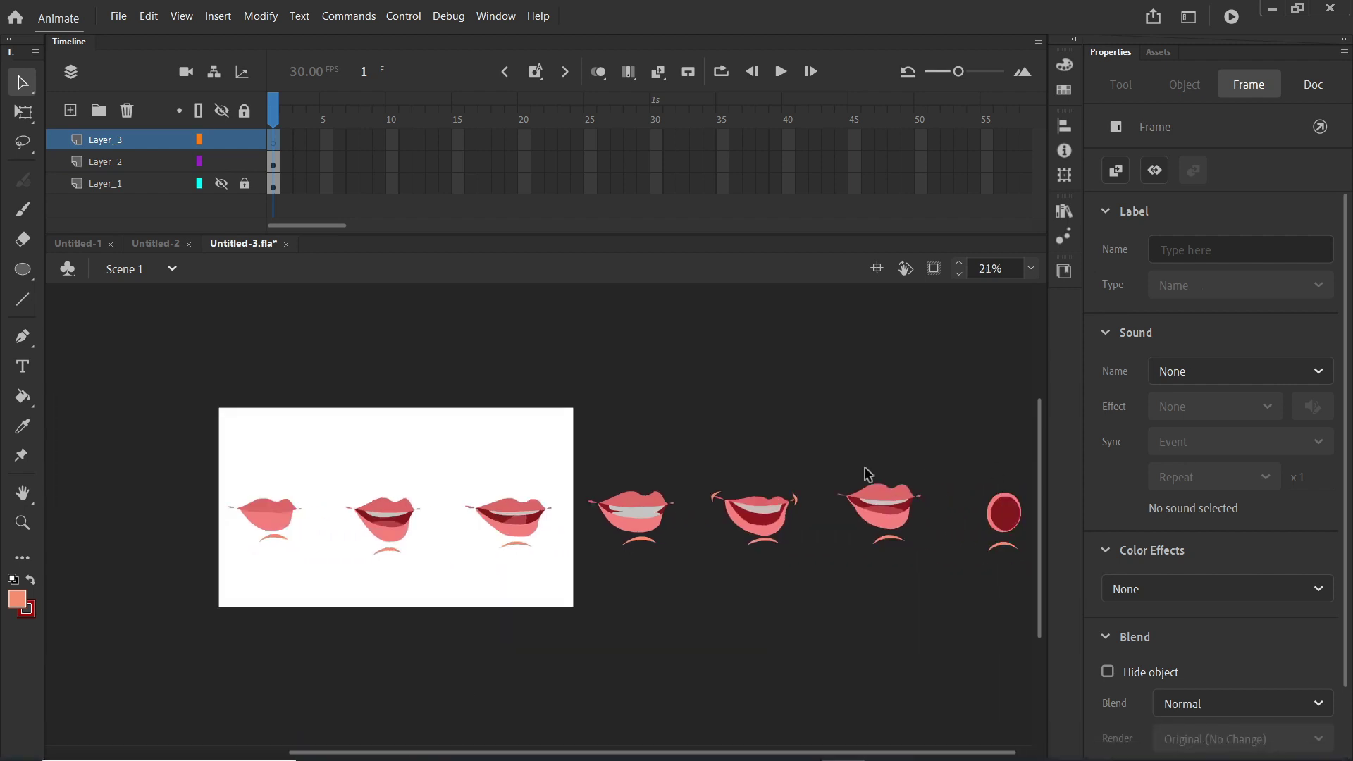
key(ctrl+v)
- Copy the second mouth from Layer_2 into a blank keyframe at frame 2 of Layer_3
click(371, 515)
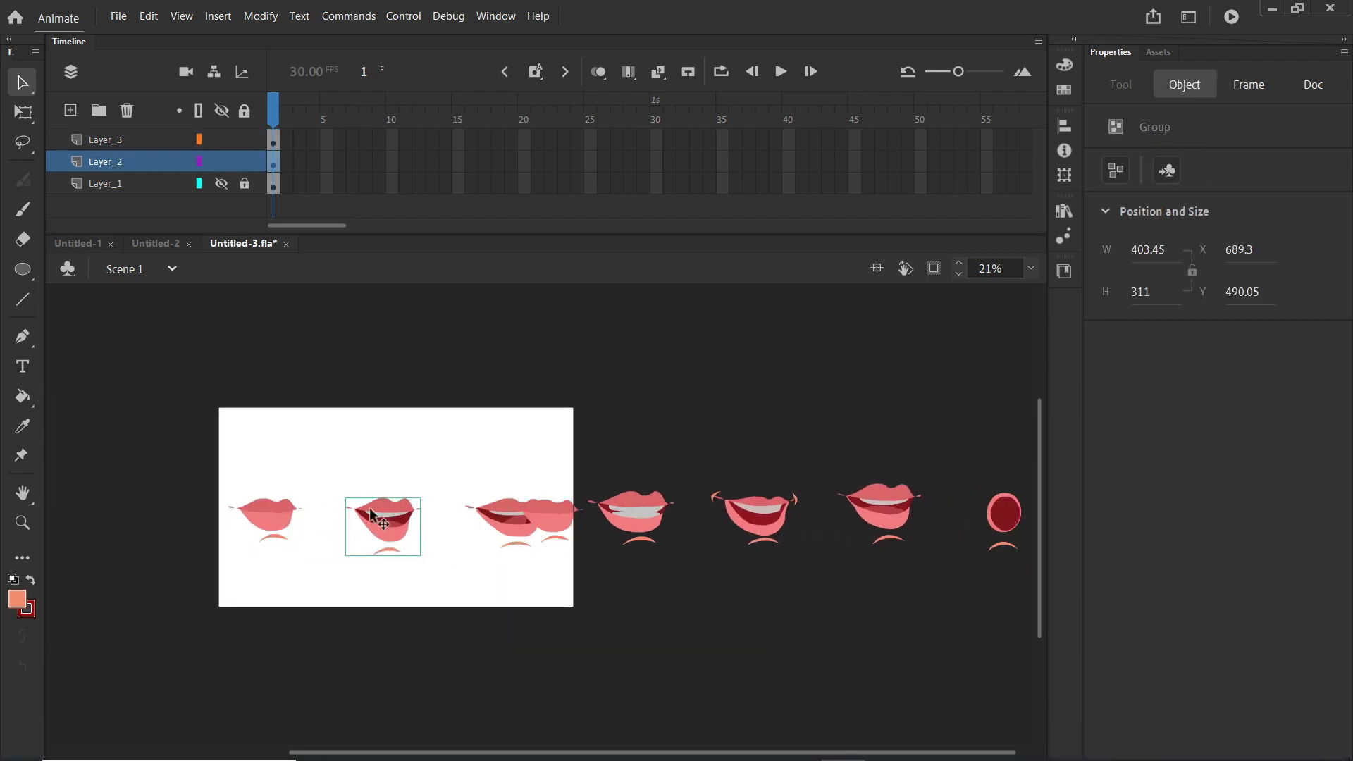
click(288, 141)
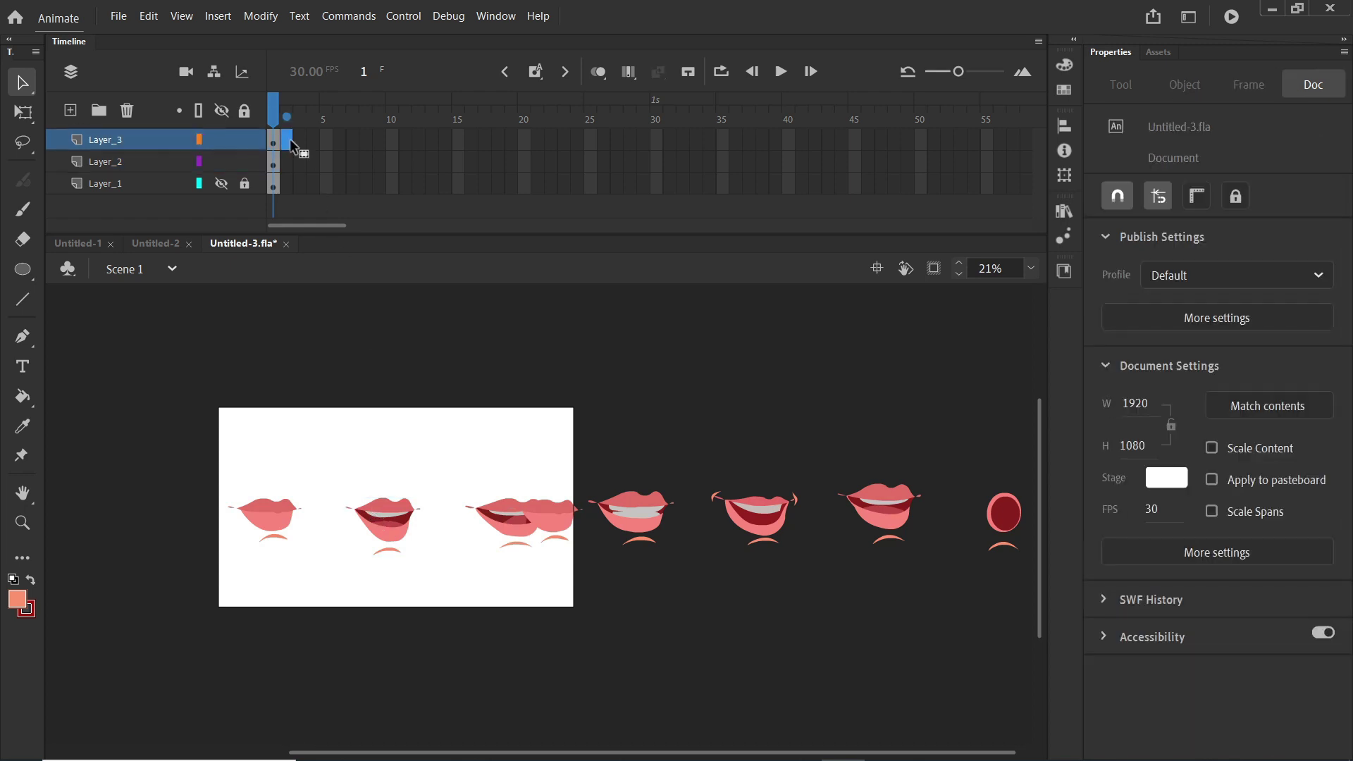
key(F7)
key(ctrl+v)
- Copy the third mouth from Layer_2 into a blank keyframe at frame 3 of Layer_3
click(273, 162)
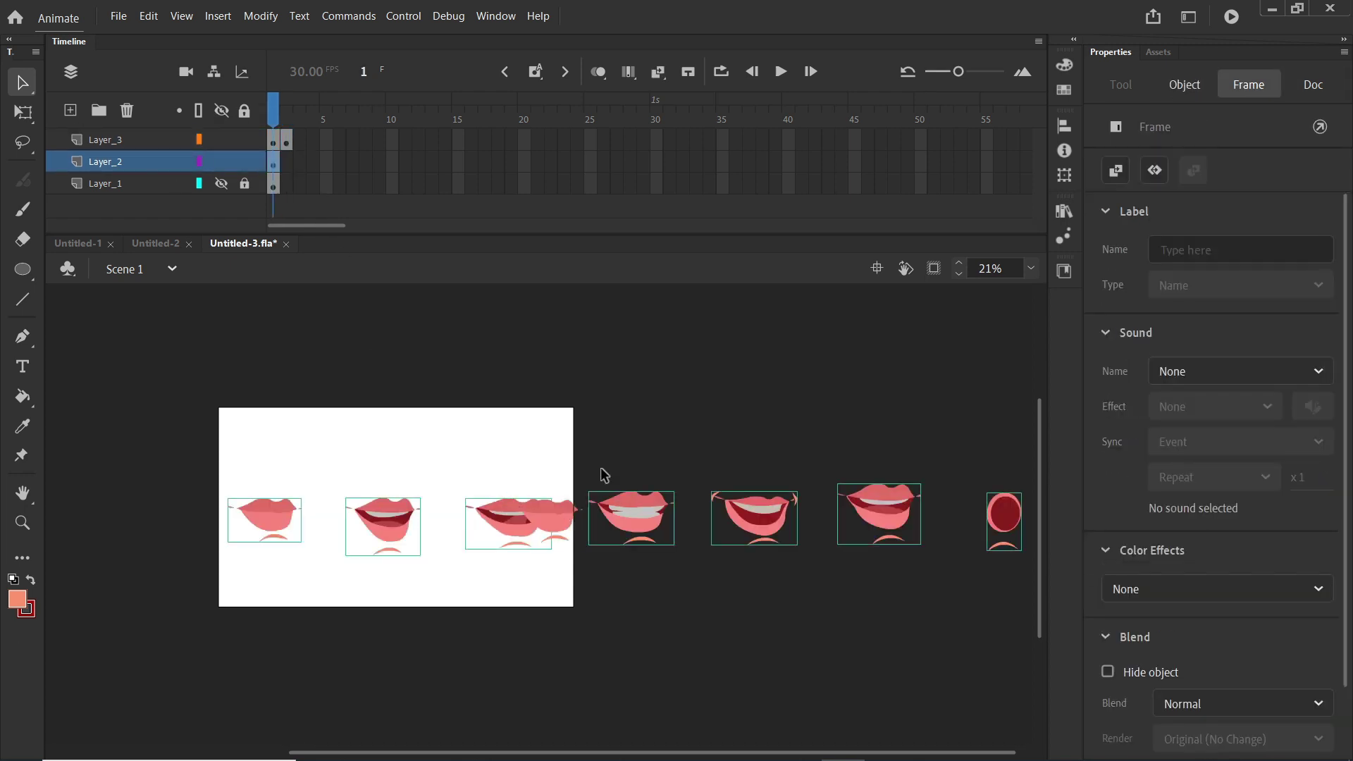
click(497, 505)
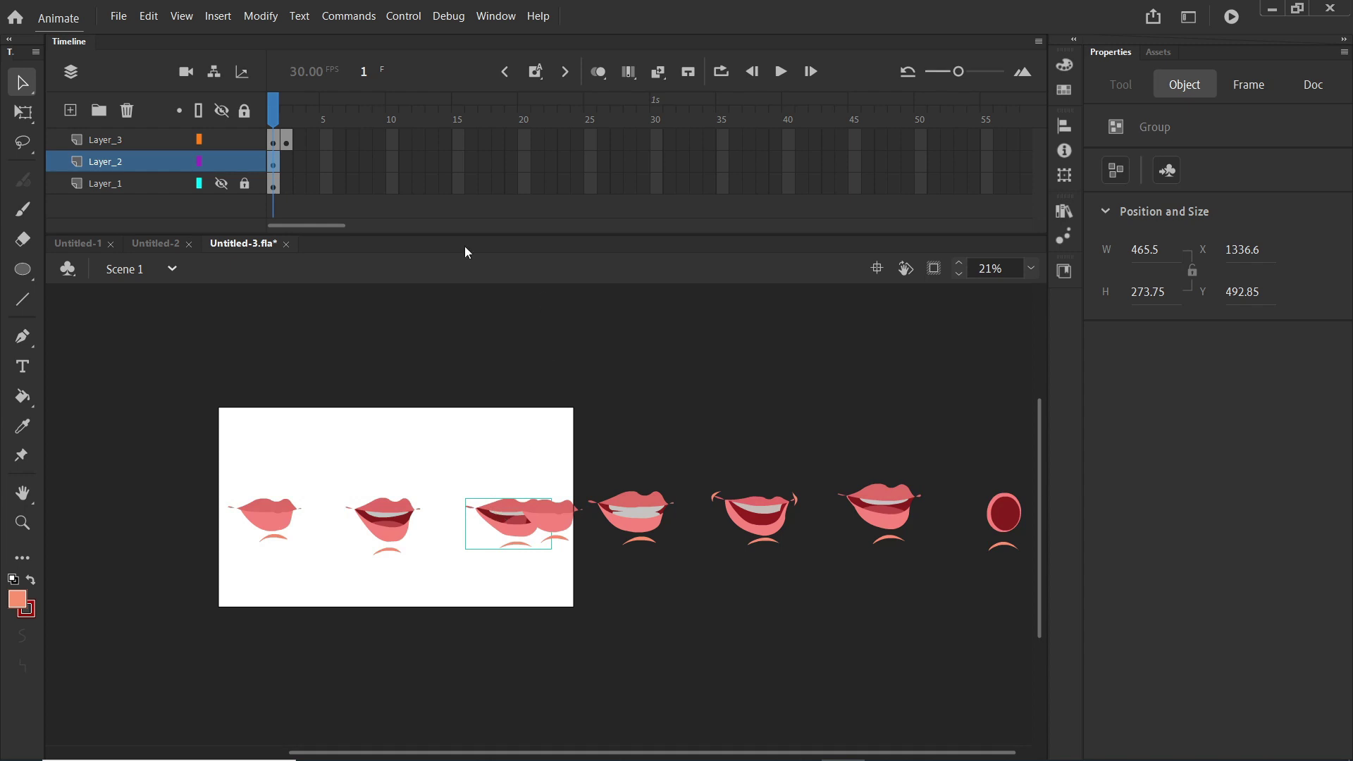
click(298, 138)
key(F7)
key(ctrl+v)
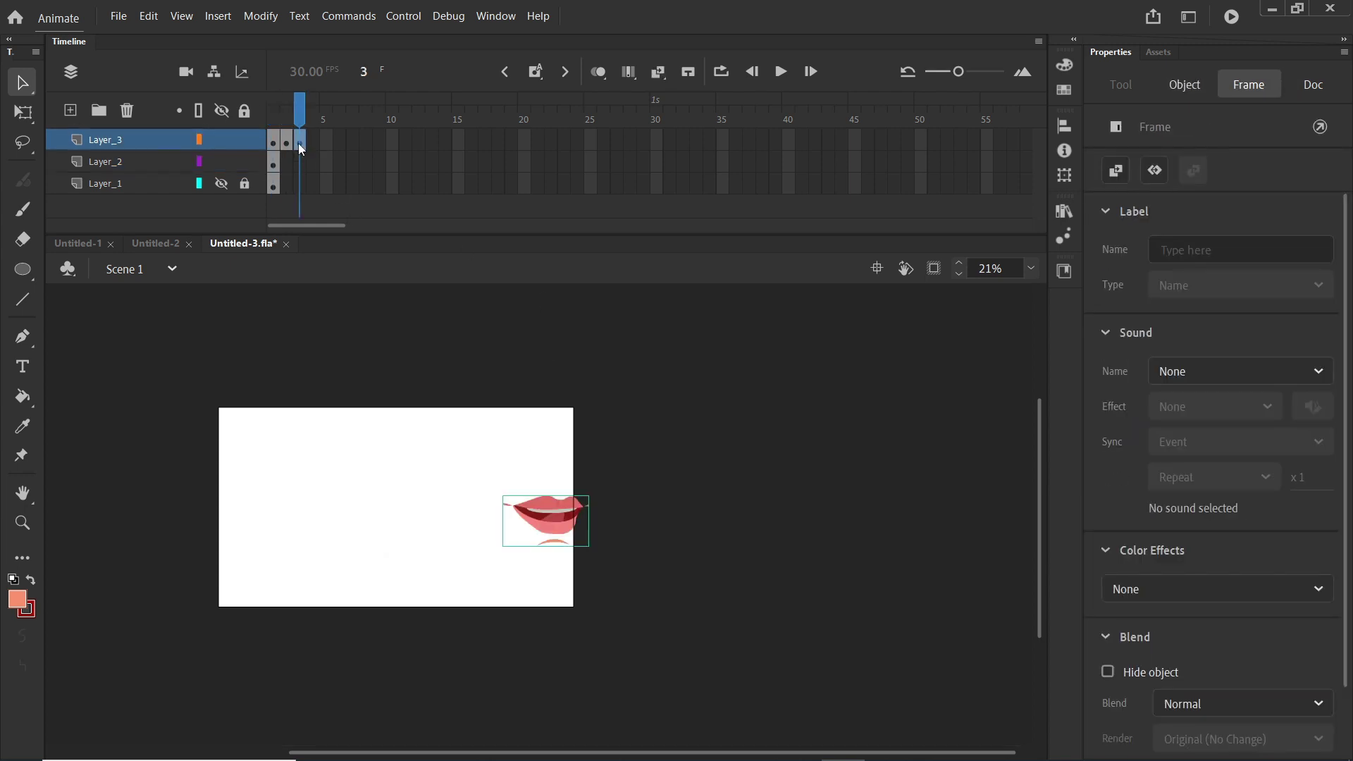
- Copy the fourth mouth, with the clenched teeth, from Layer_2 into a blank keyframe at frame 4 of Layer_3
click(269, 159)
click(636, 521)
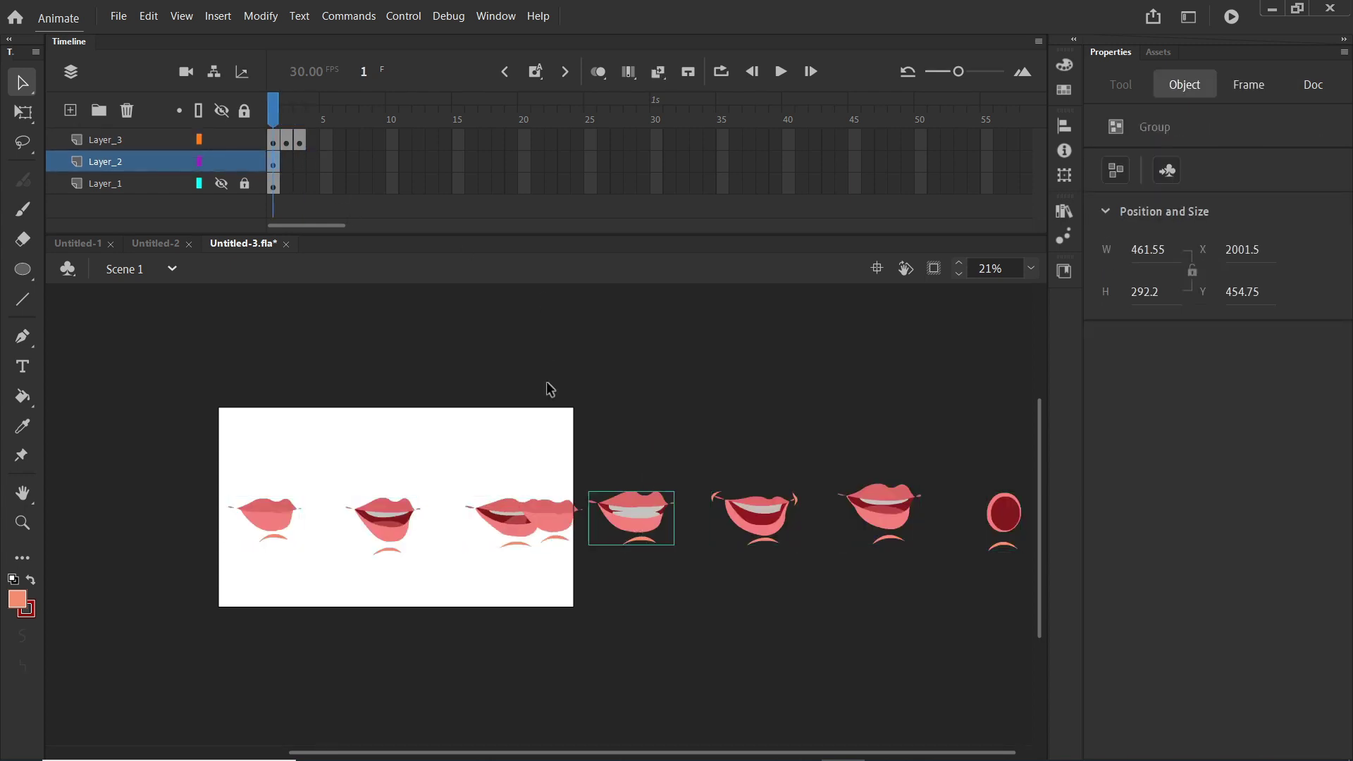
click(313, 143)
click(315, 144)
key(F7)
key(ctrl+v)
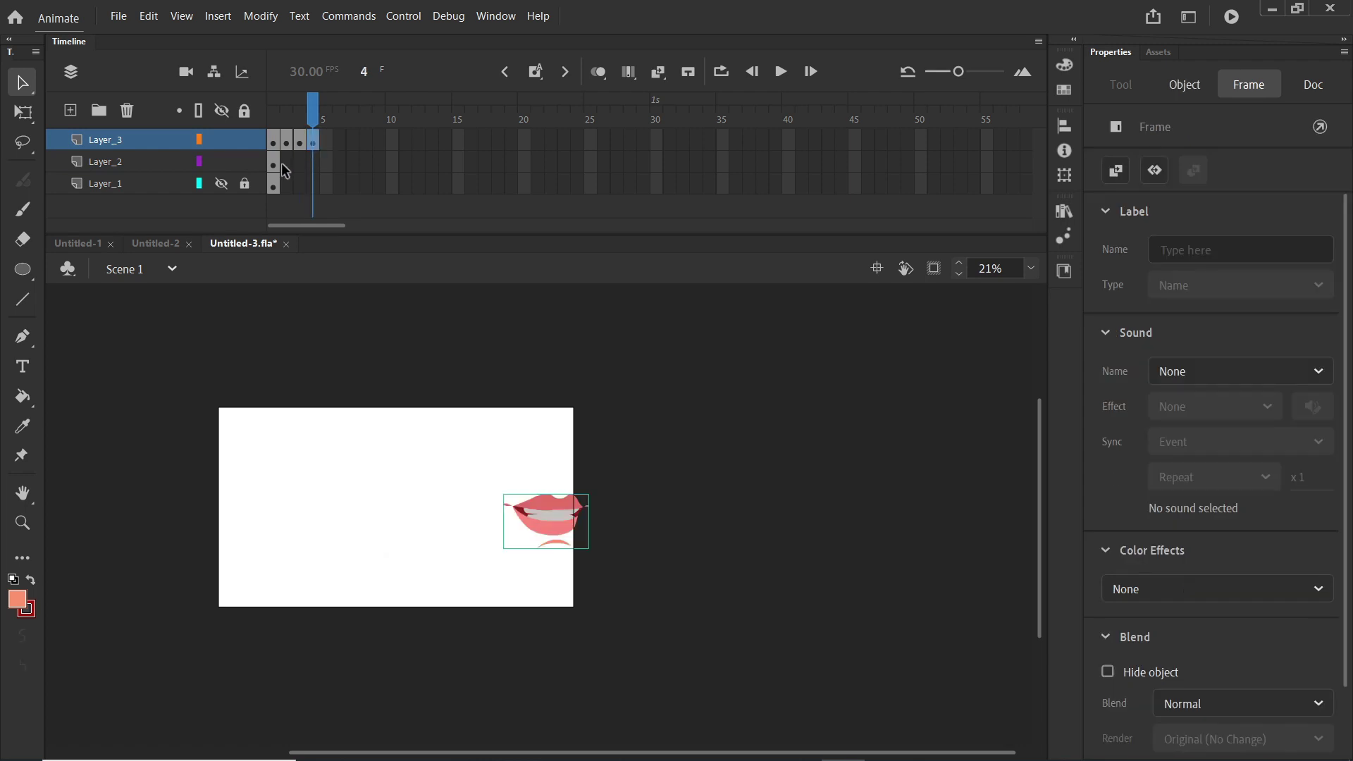
- Copy the fifth, smiling mouth from Layer_2 into a blank keyframe at frame 5 of Layer_3
click(273, 161)
click(740, 511)
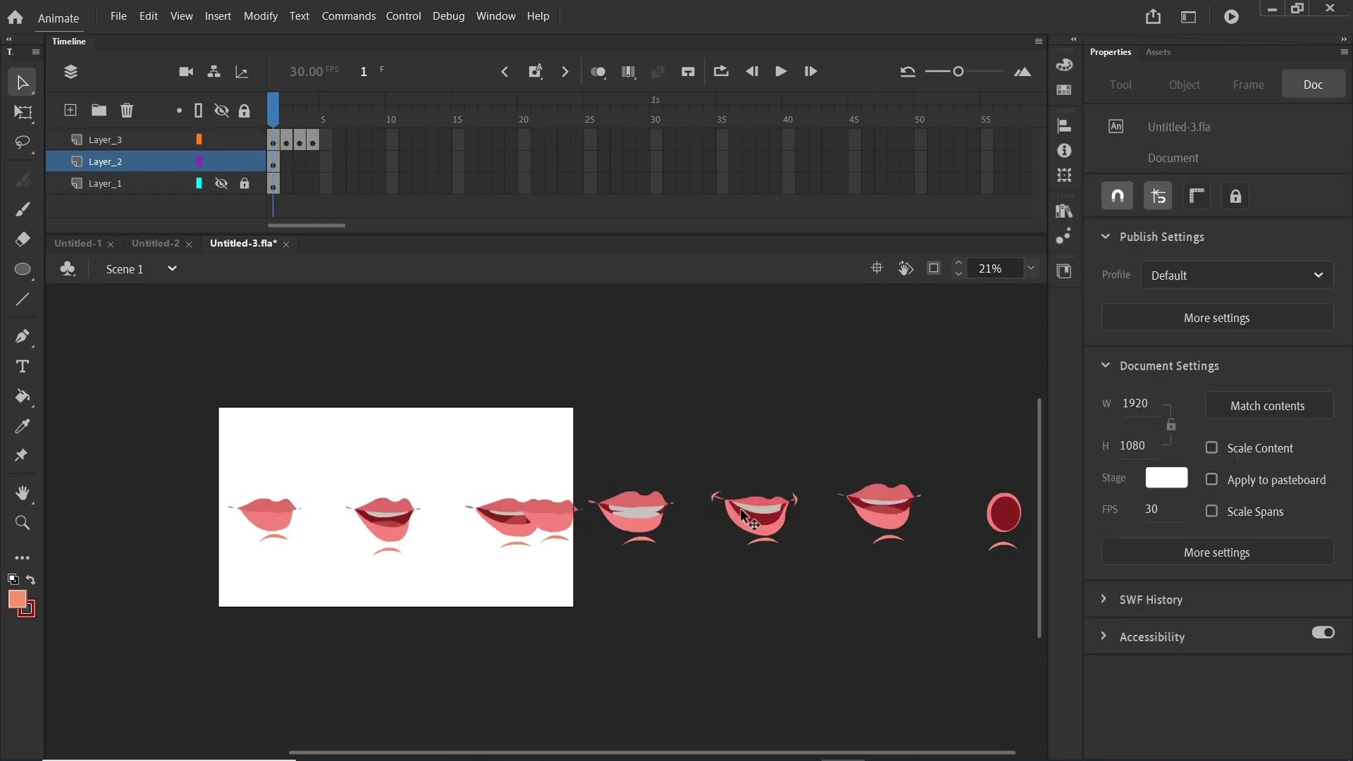
click(327, 141)
key(F7)
key(ctrl+v)
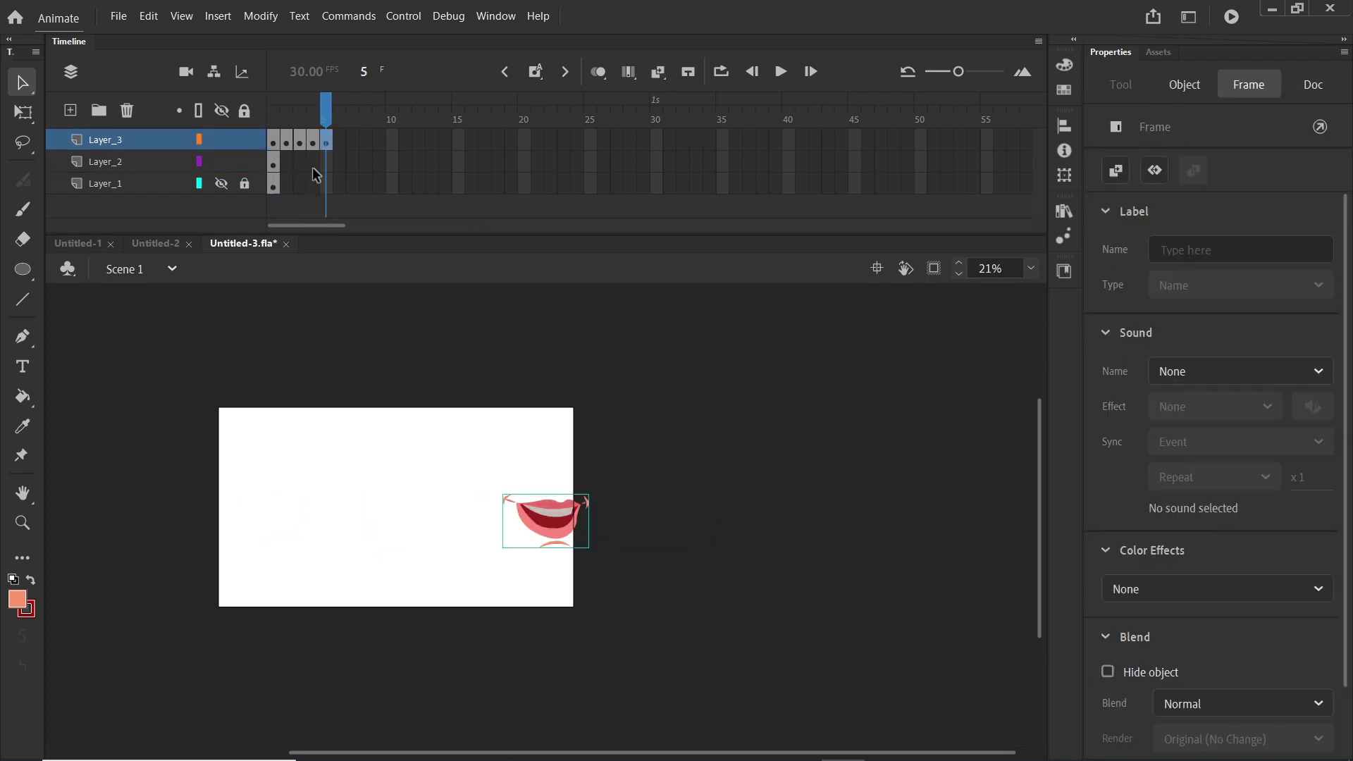
- Copy the sixth mouth from Layer_2 into a blank keyframe at frame 6 of Layer_3
click(273, 161)
click(846, 497)
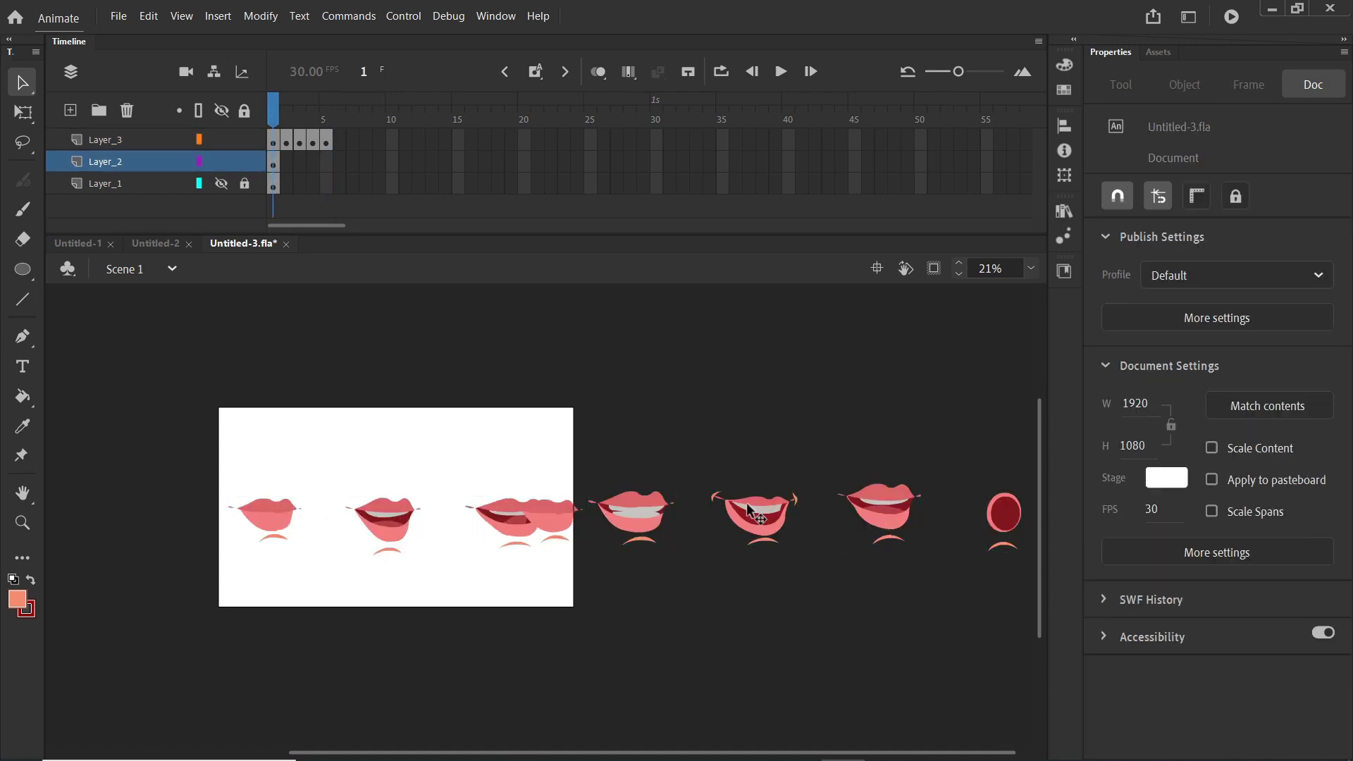
click(882, 515)
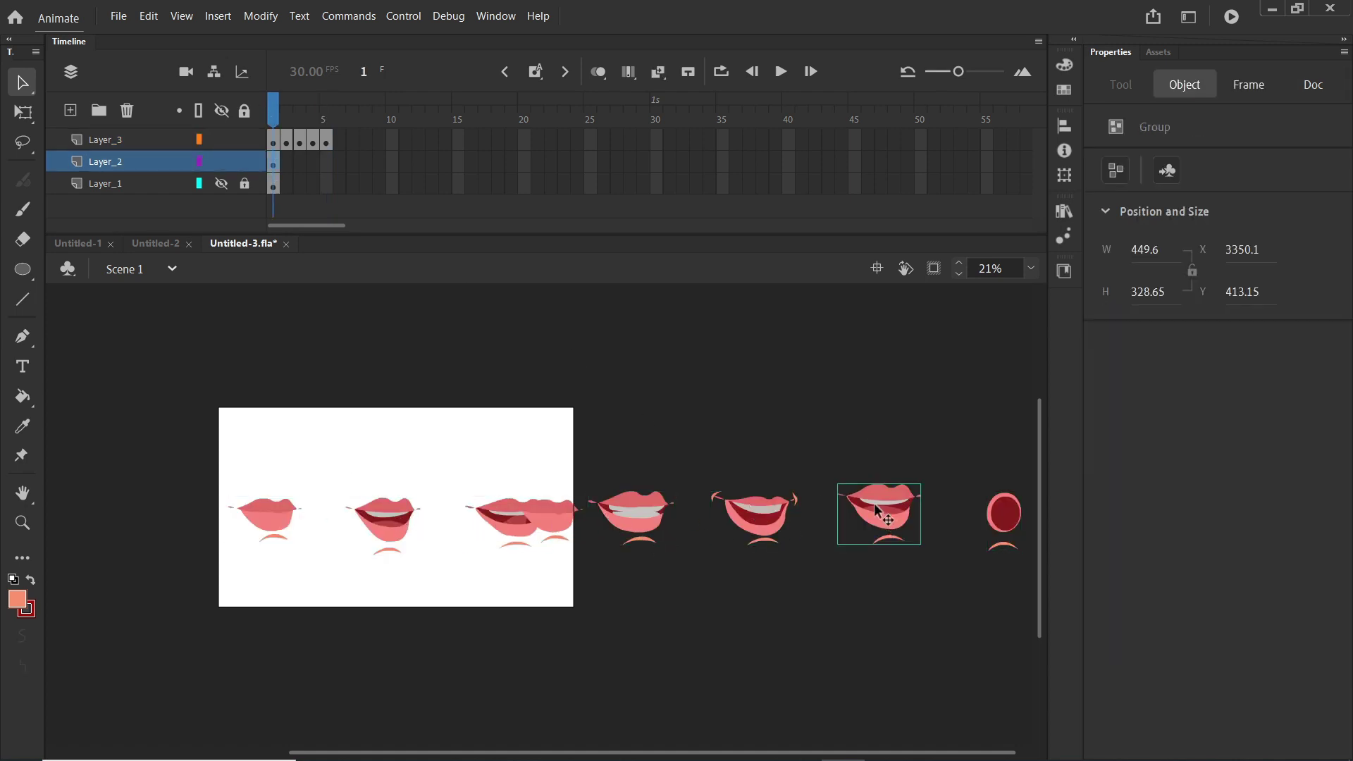
click(339, 142)
key(ctrl+v)
- Copy the round mouth from Layer_2 into a blank keyframe at frame 7 of Layer_3
click(279, 166)
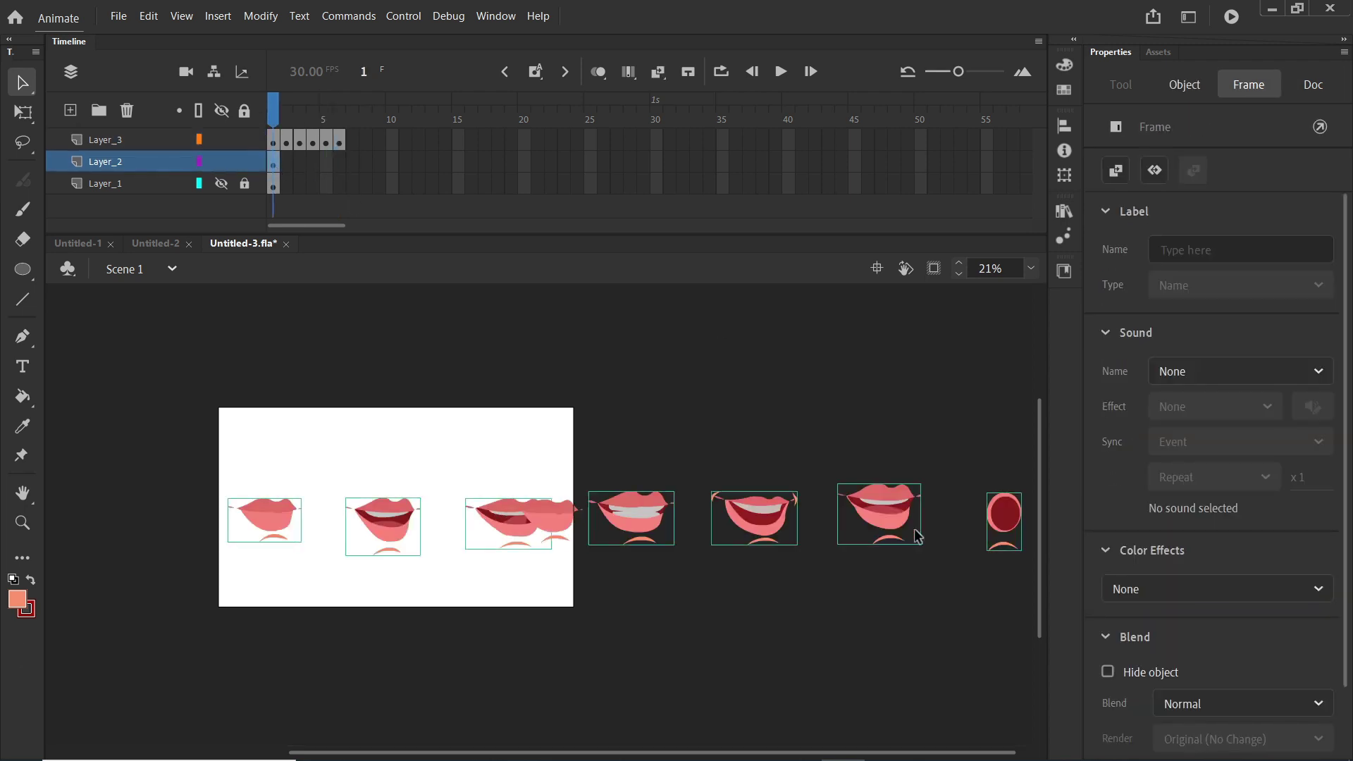
click(999, 521)
click(351, 137)
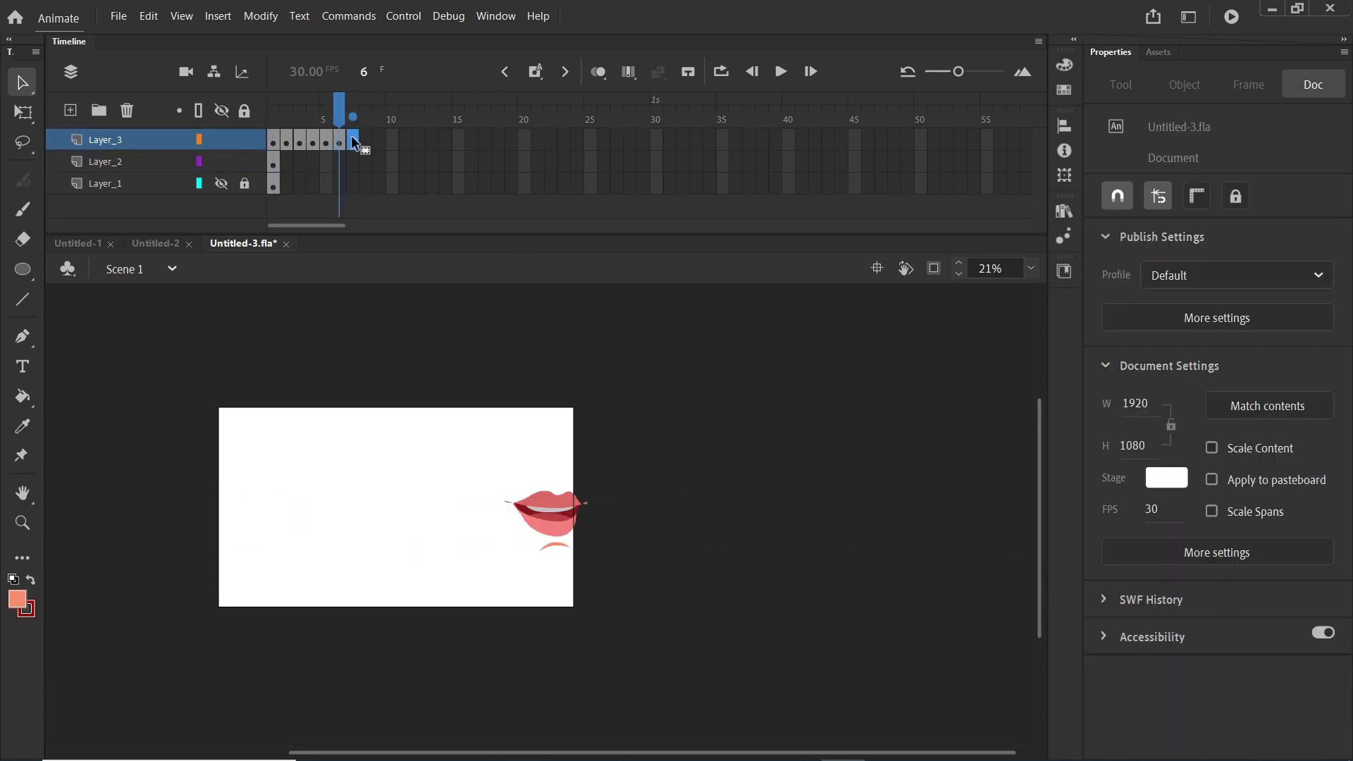
key(F7)
key(ctrl+v)
- Hide Layer_2 to review the mouth frames on Layer_3, and show Layer_2 again
click(274, 139)
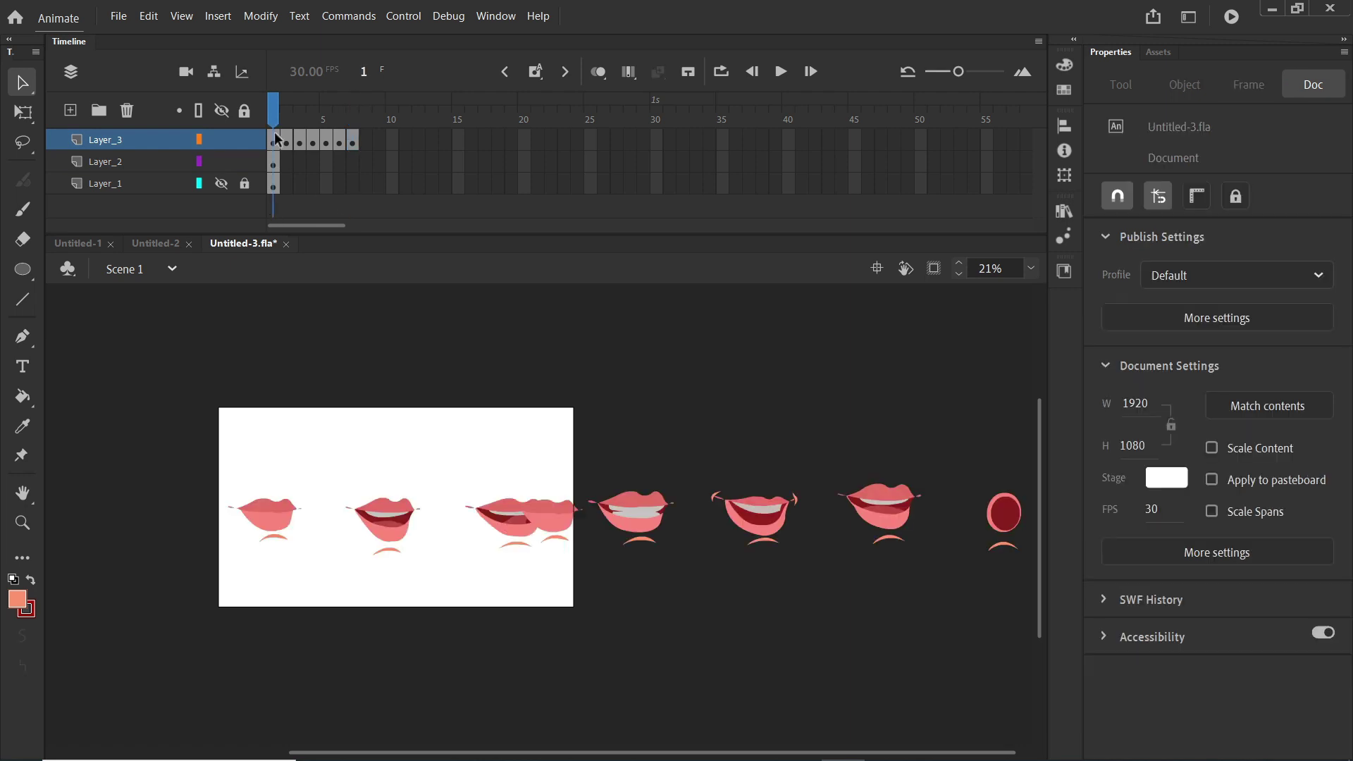
drag(1040, 526, 1039, 514)
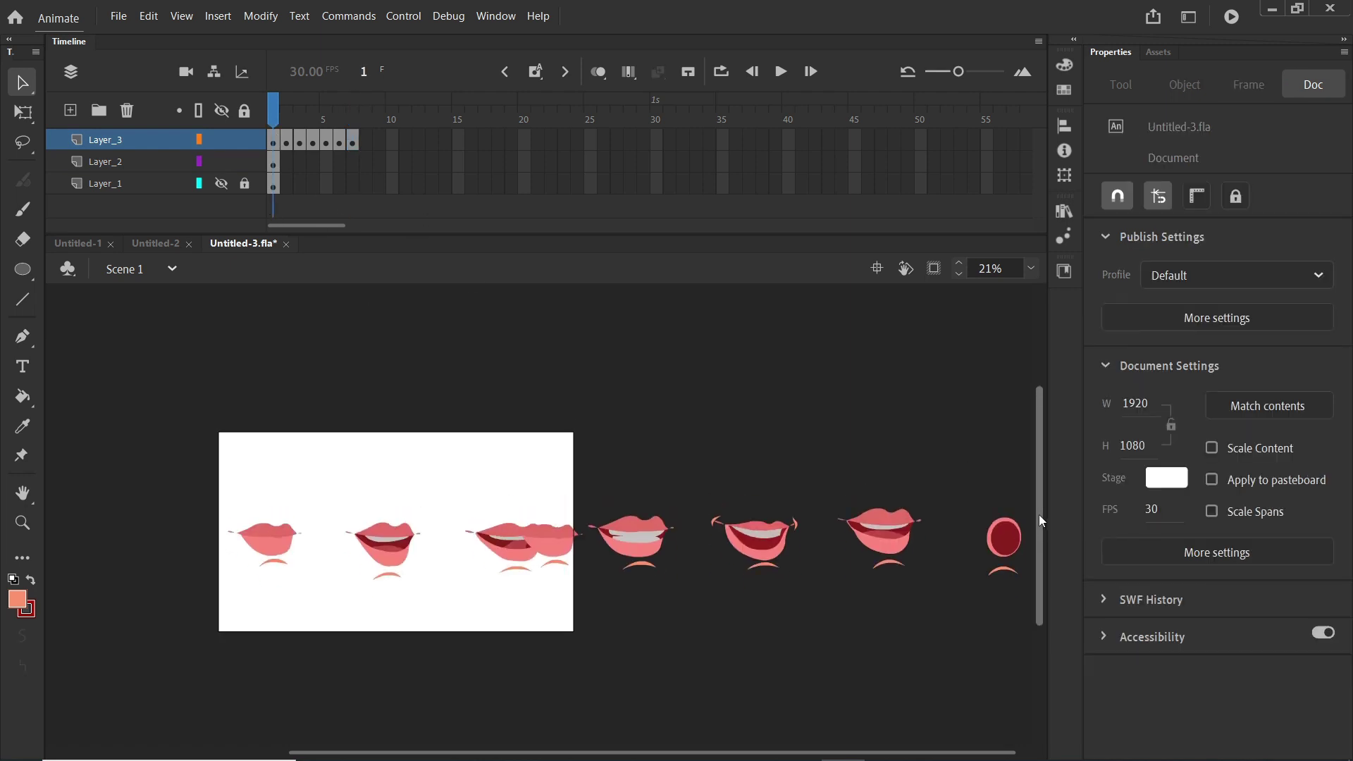
click(222, 162)
drag(275, 113, 187, 169)
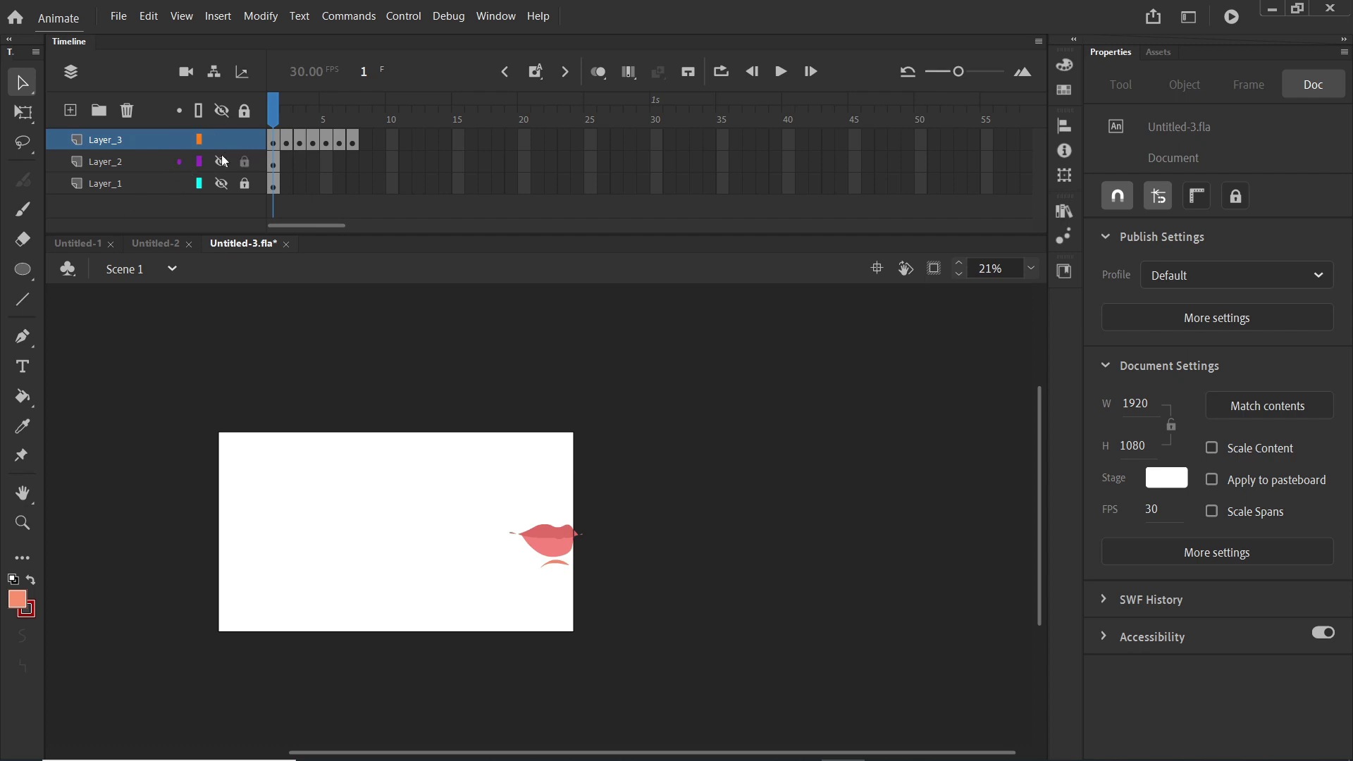
click(221, 161)
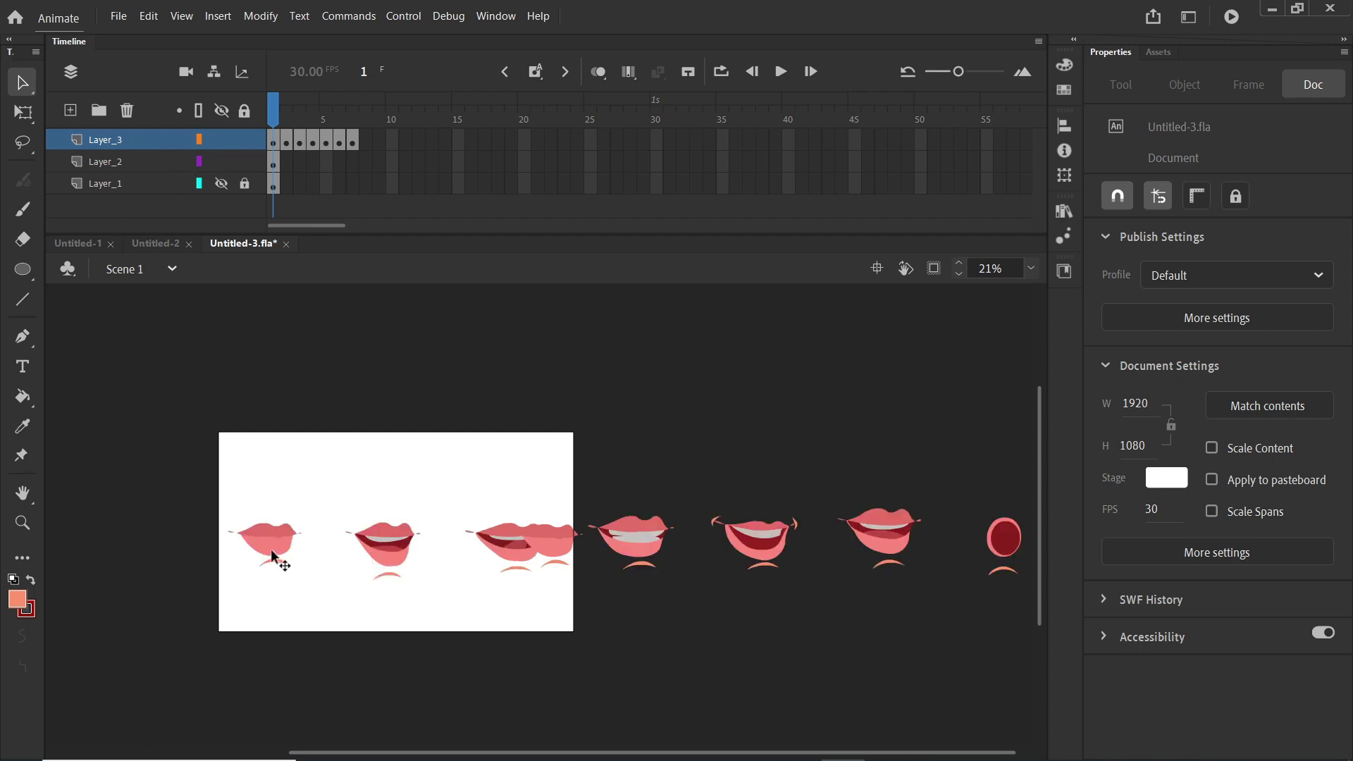
scroll(432, 541, down, 1)
scroll(432, 541, up, 2)
scroll(433, 541, down, 1)
drag(520, 753, 442, 751)
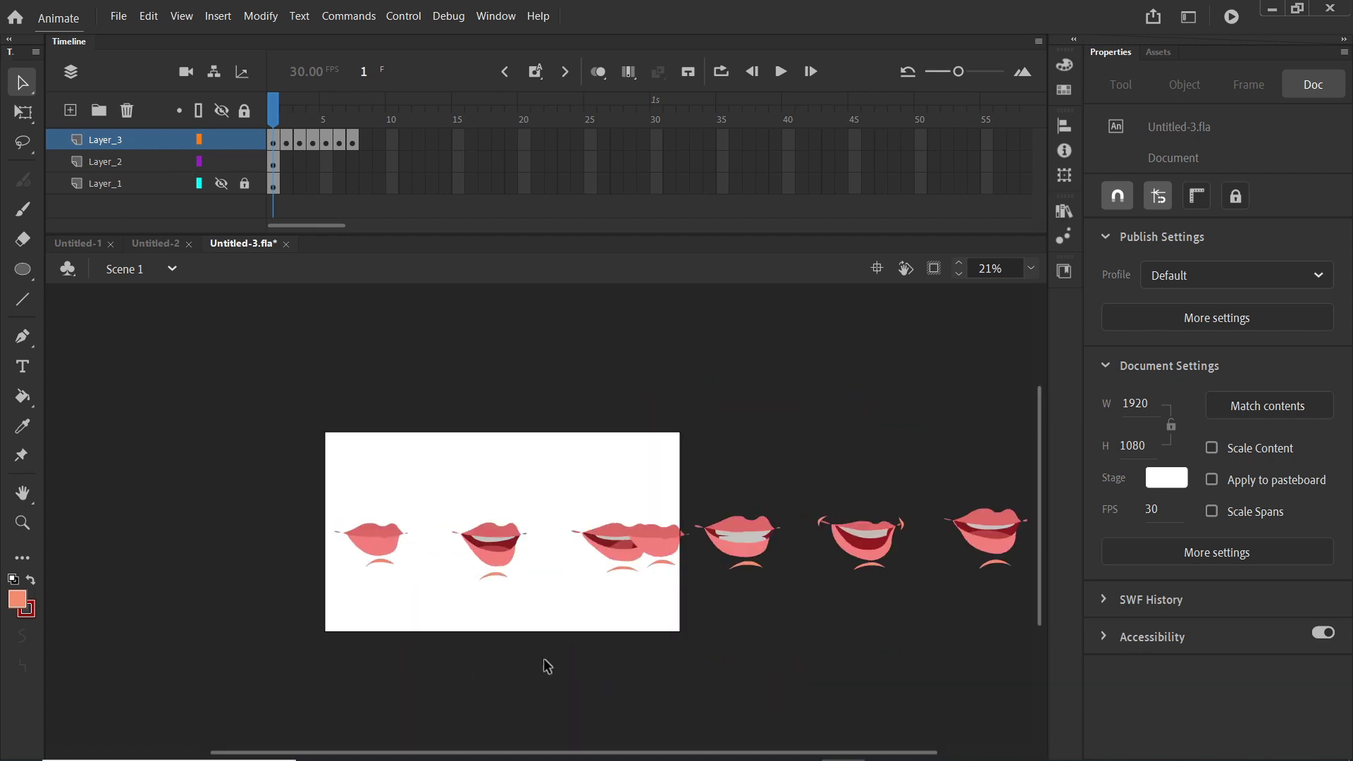
scroll(554, 584, down, 1)
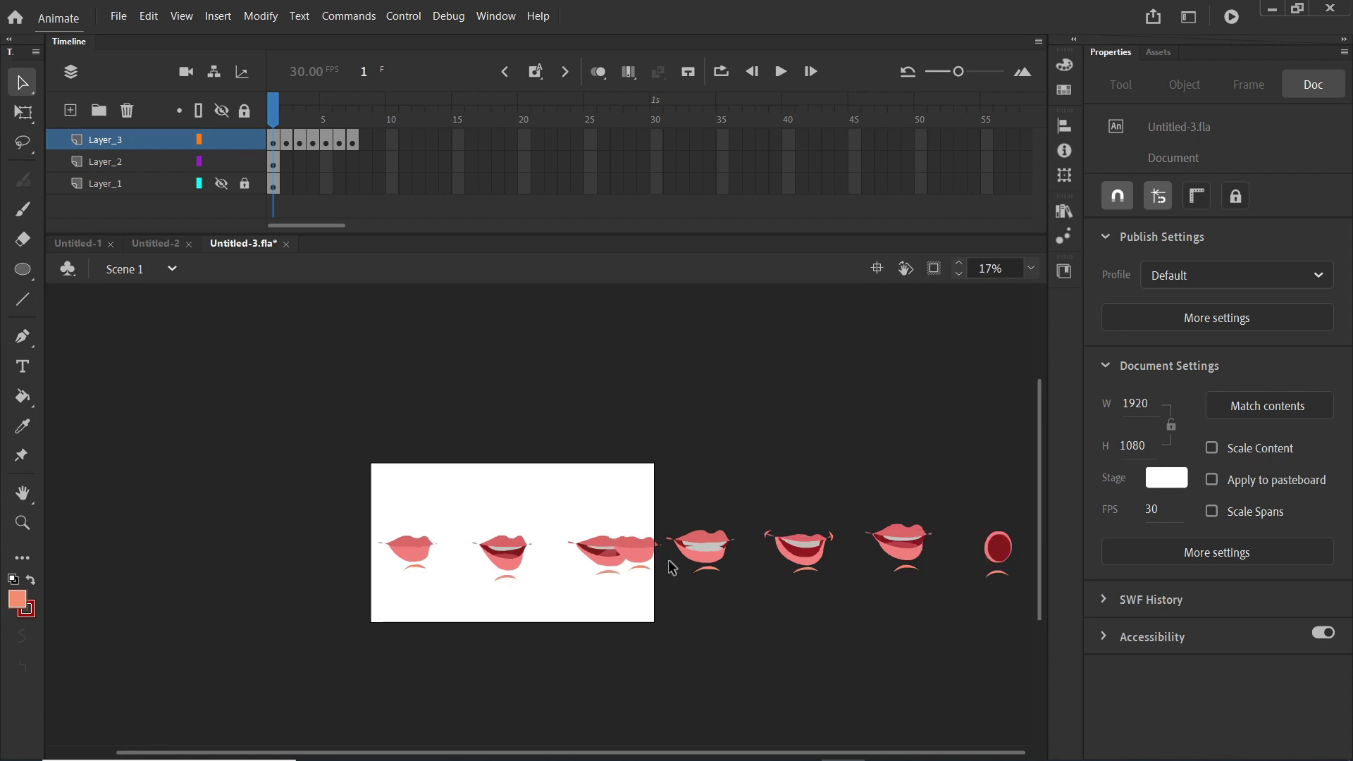
- Hide Layer_2 and go through frames 1 to 7 of Layer_3 to check each mouth pose
click(403, 551)
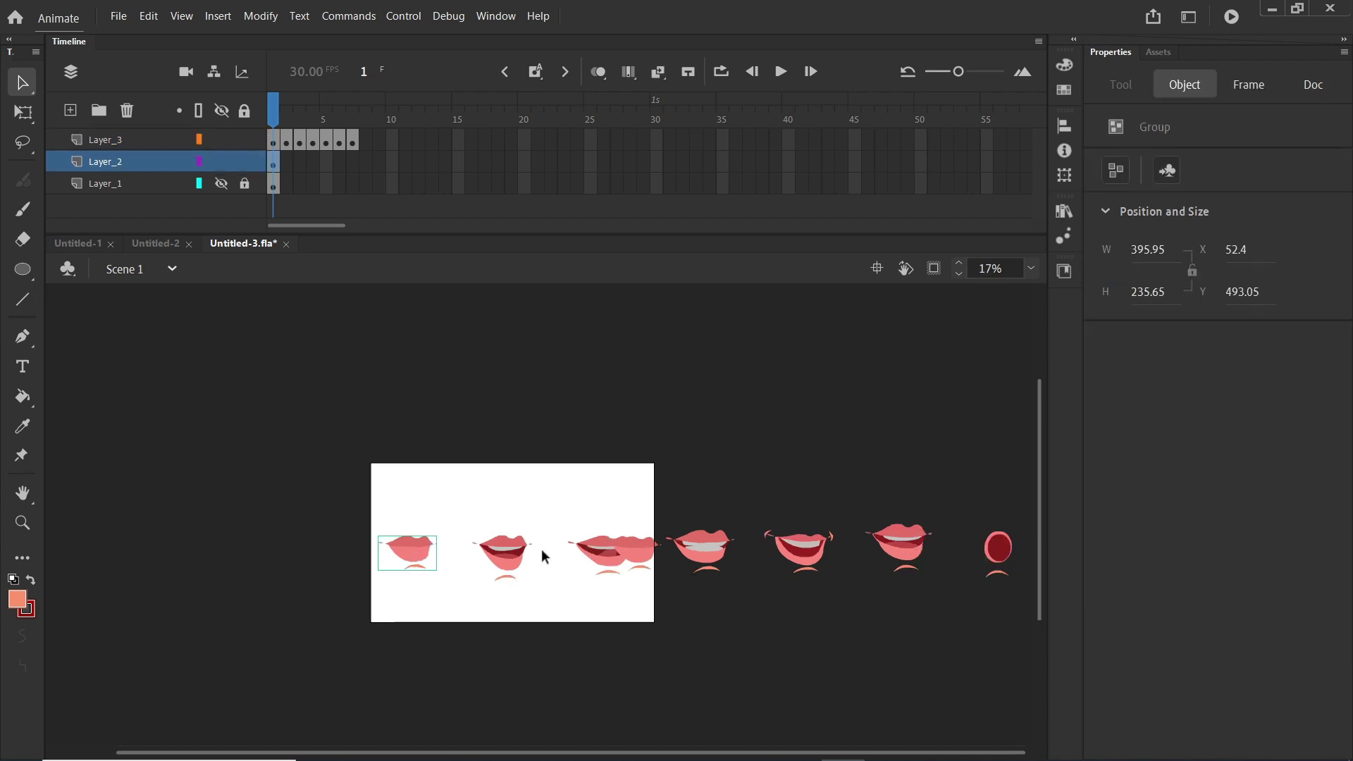
click(273, 139)
click(287, 141)
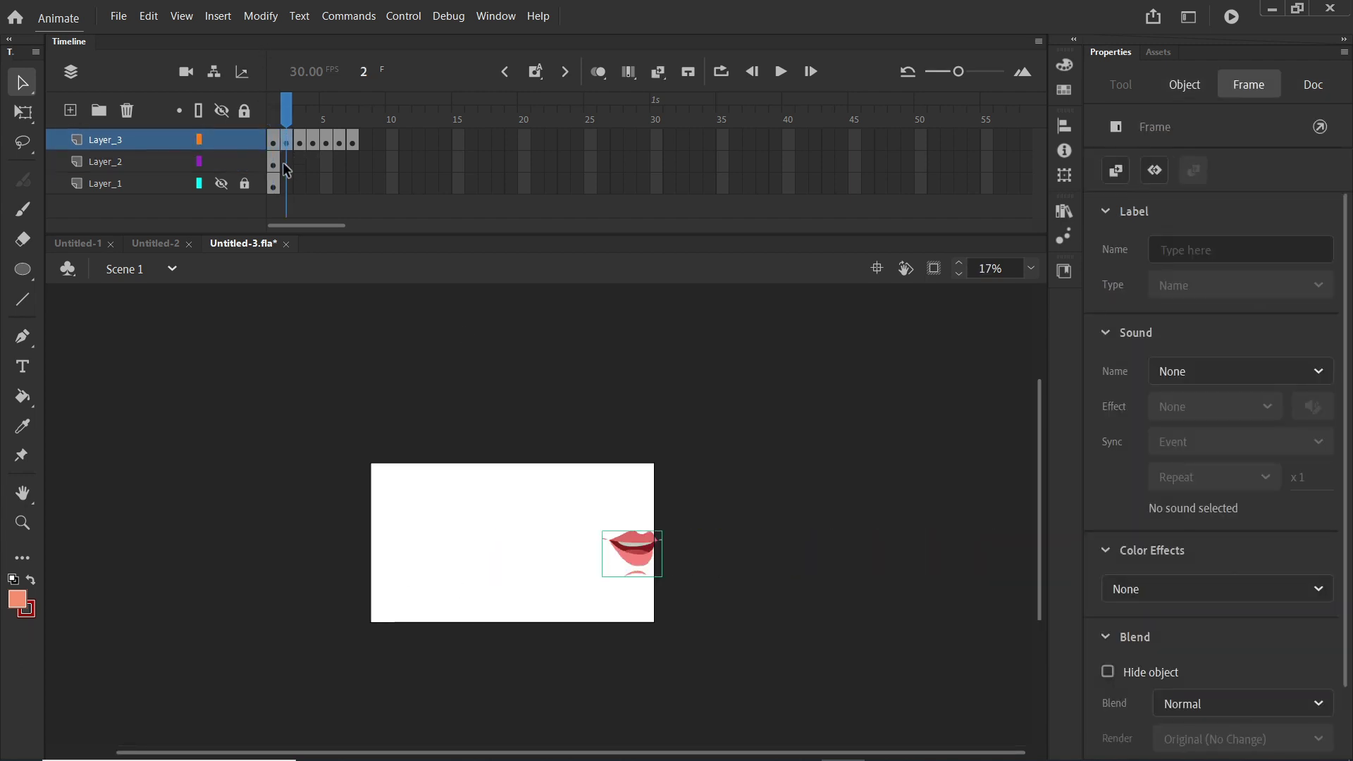
click(277, 141)
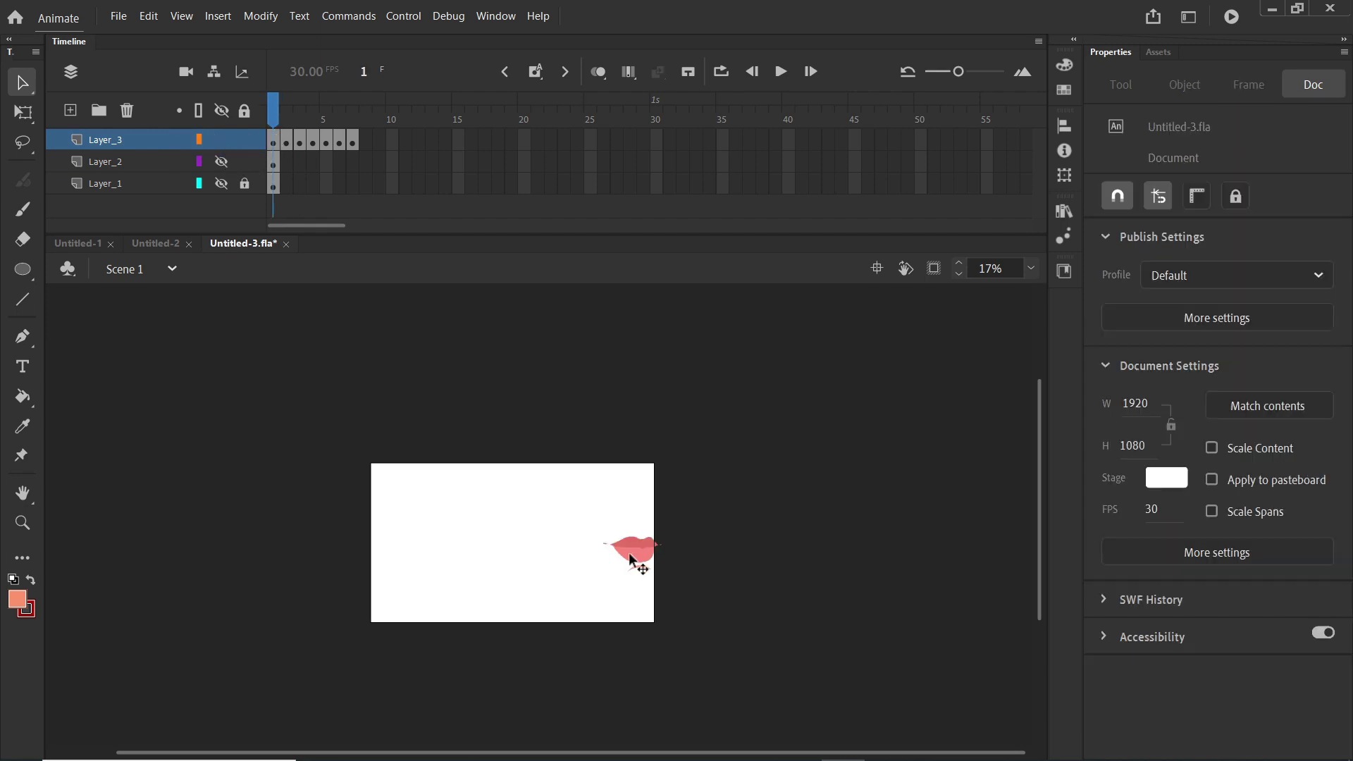
scroll(632, 560, up, 2)
click(296, 145)
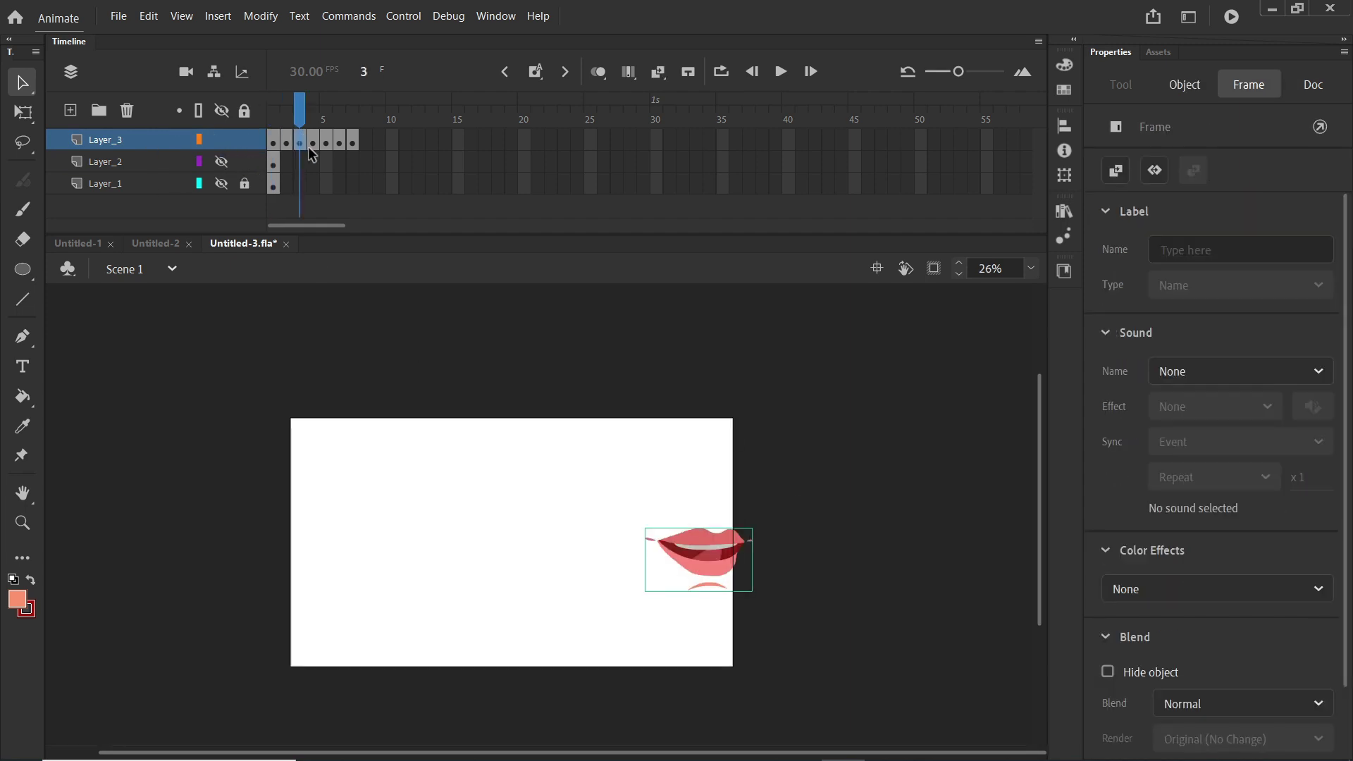
click(313, 145)
click(326, 145)
click(340, 144)
click(353, 142)
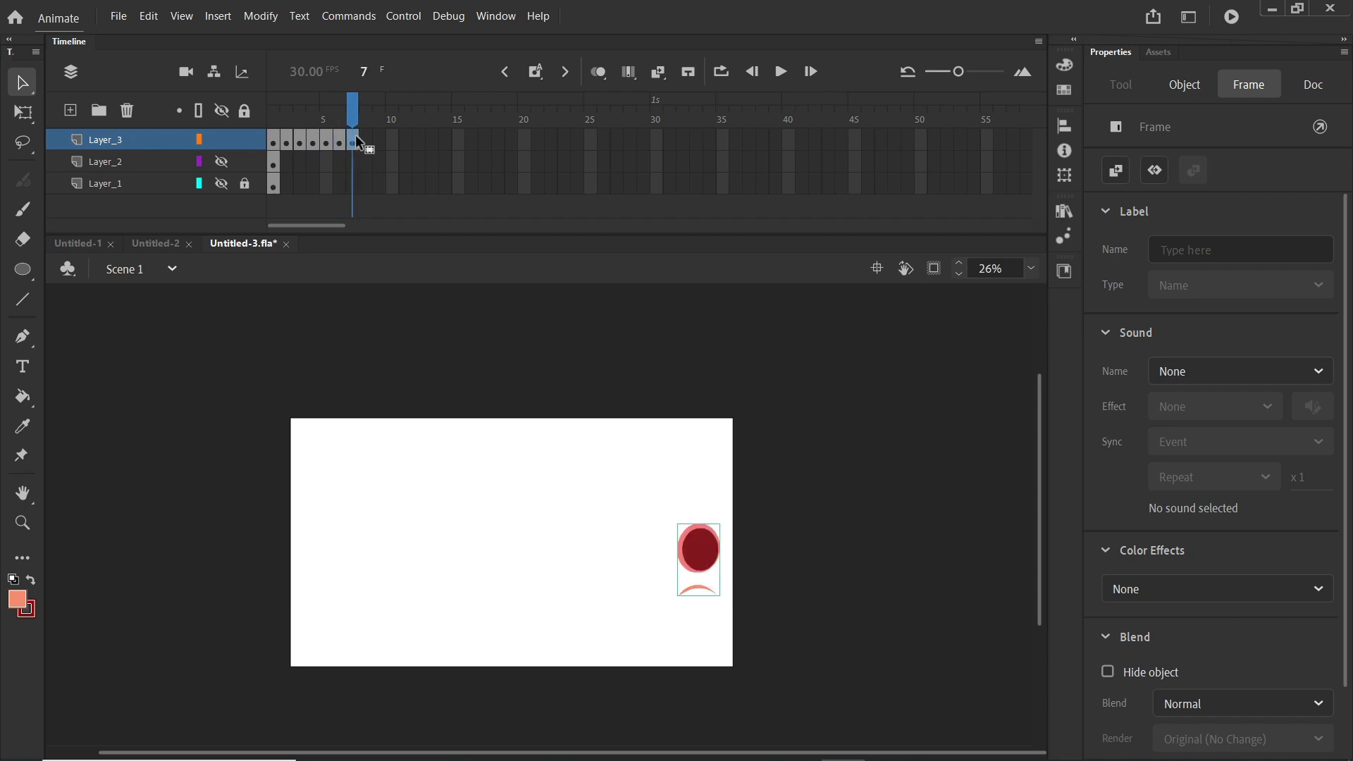
drag(281, 117, 339, 120)
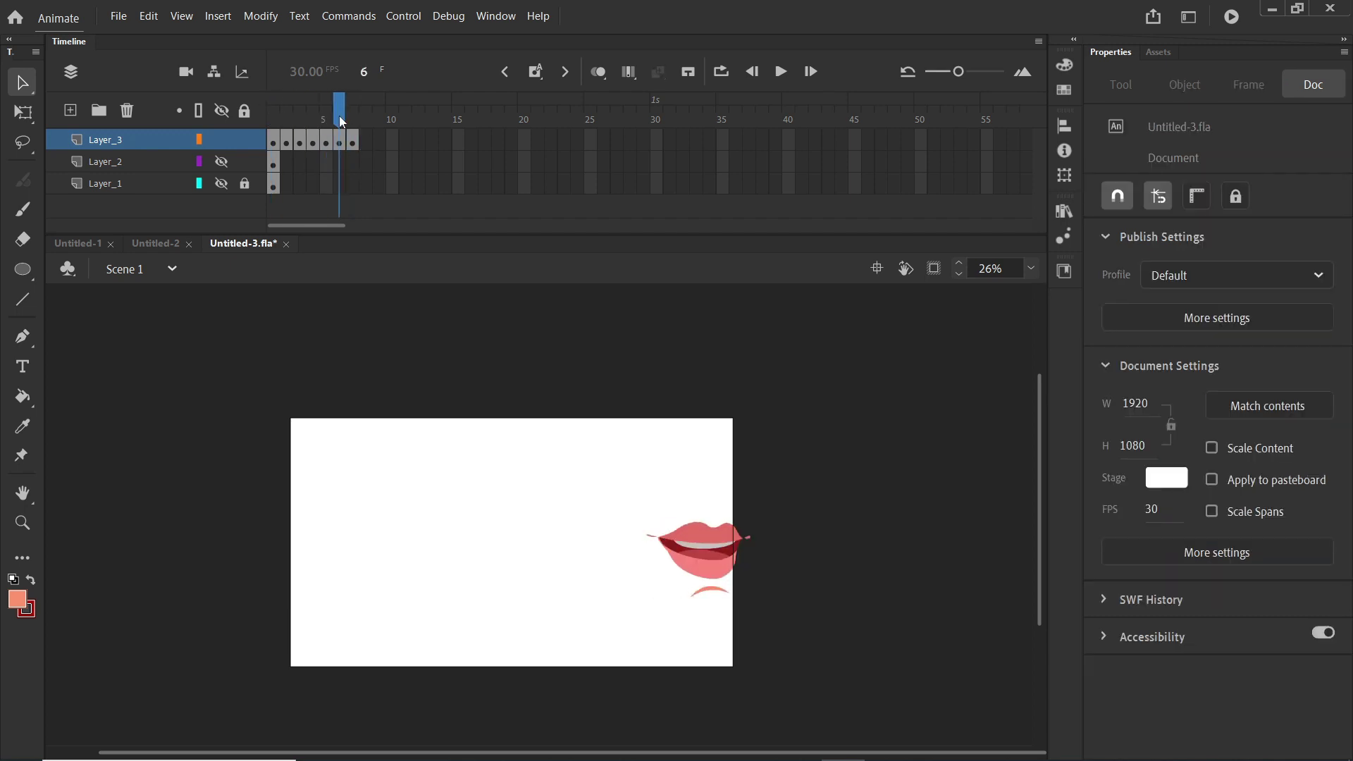
- Add a new layer, Layer_4, and draw an oval about 481 by 420 px over the stage's upper-left corner in frame 1
click(72, 111)
click(273, 140)
click(22, 270)
drag(249, 415, 366, 514)
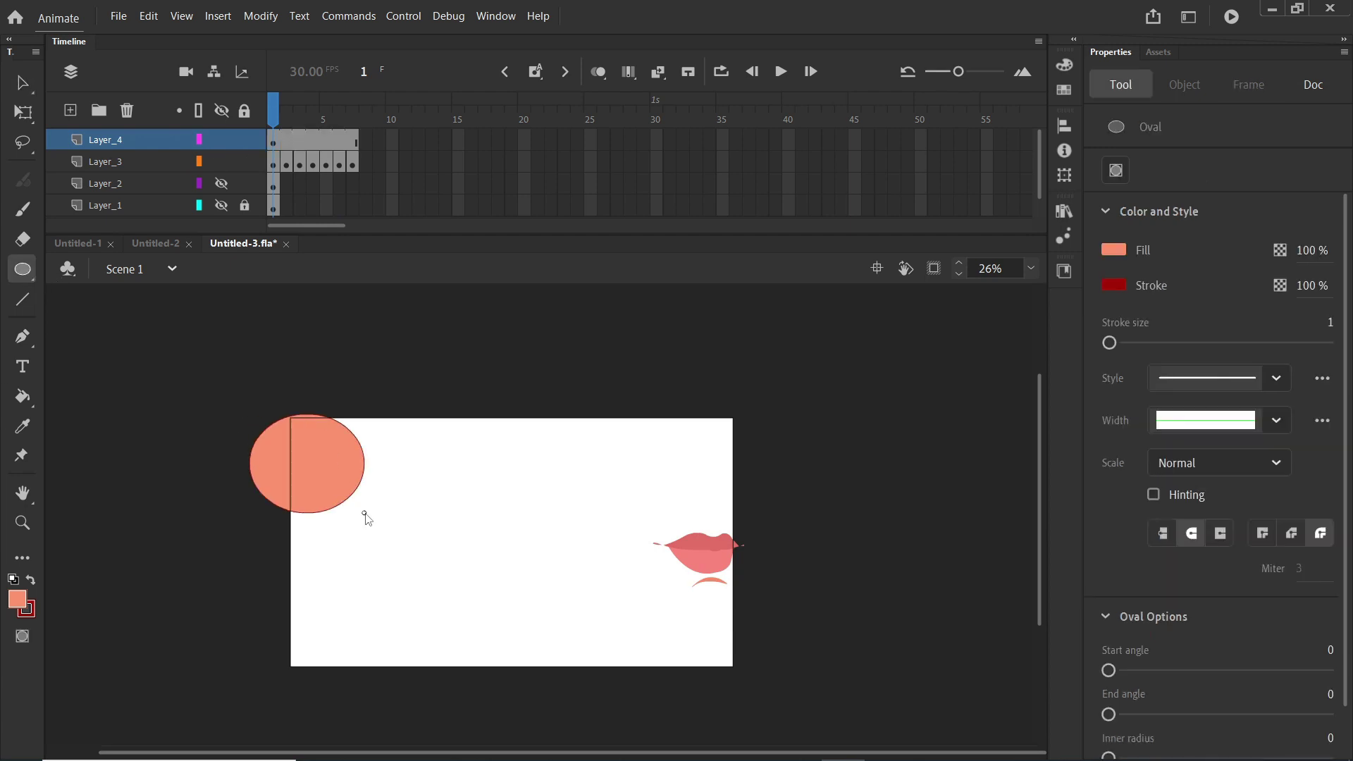
- Select the oval with its outline and convert it to a graphic symbol
key(b)
key(v)
double_click(337, 492)
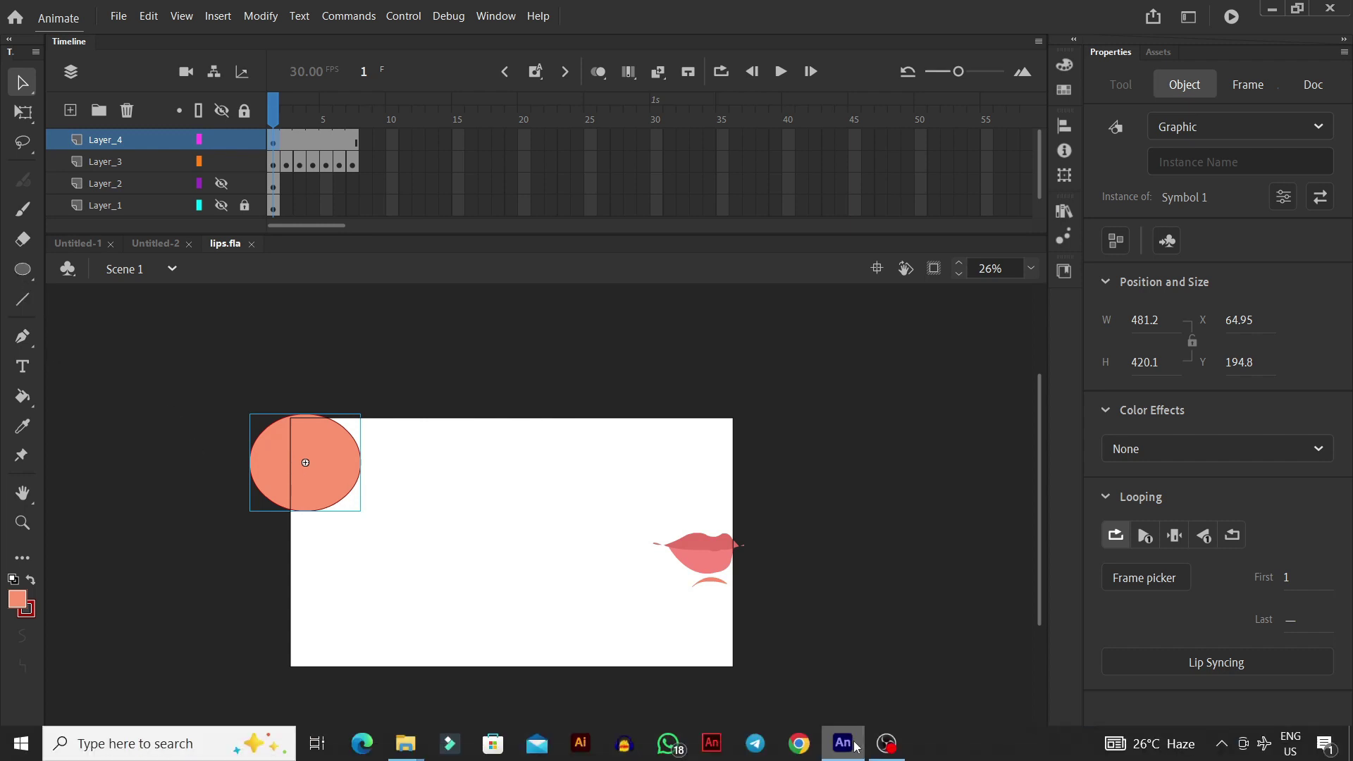
- Cut Layer_3 with its seven mouth keyframes from the main timeline and paste it inside the oval's graphic symbol
click(166, 161)
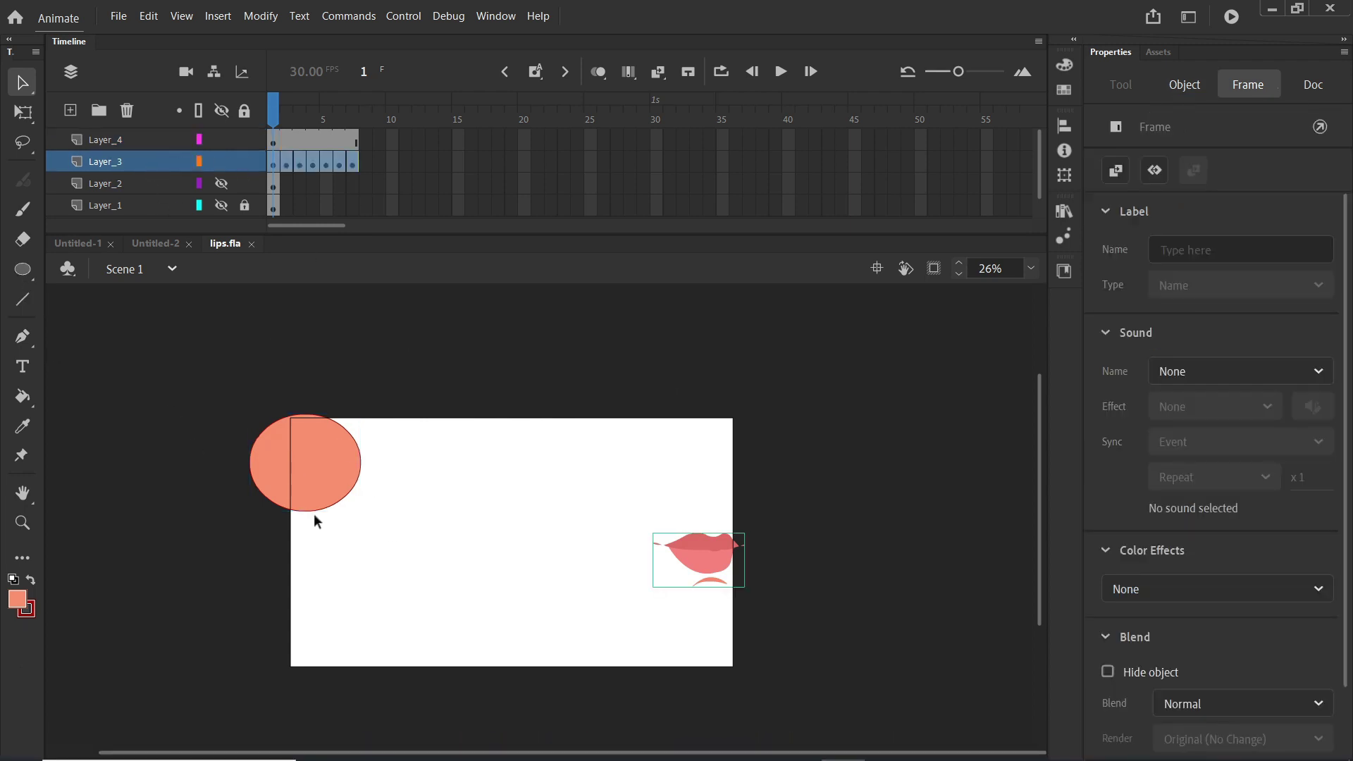
drag(274, 113, 352, 113)
click(135, 163)
right_click(136, 164)
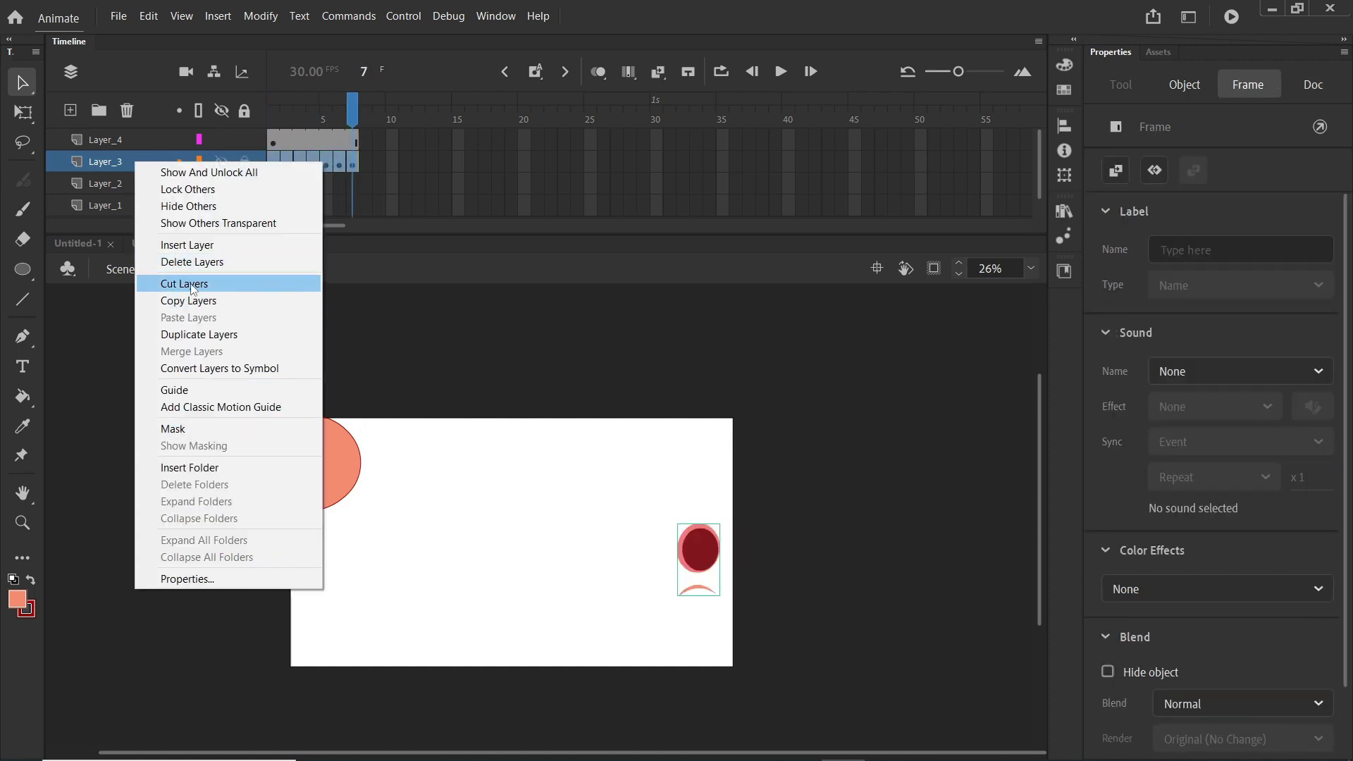
click(184, 284)
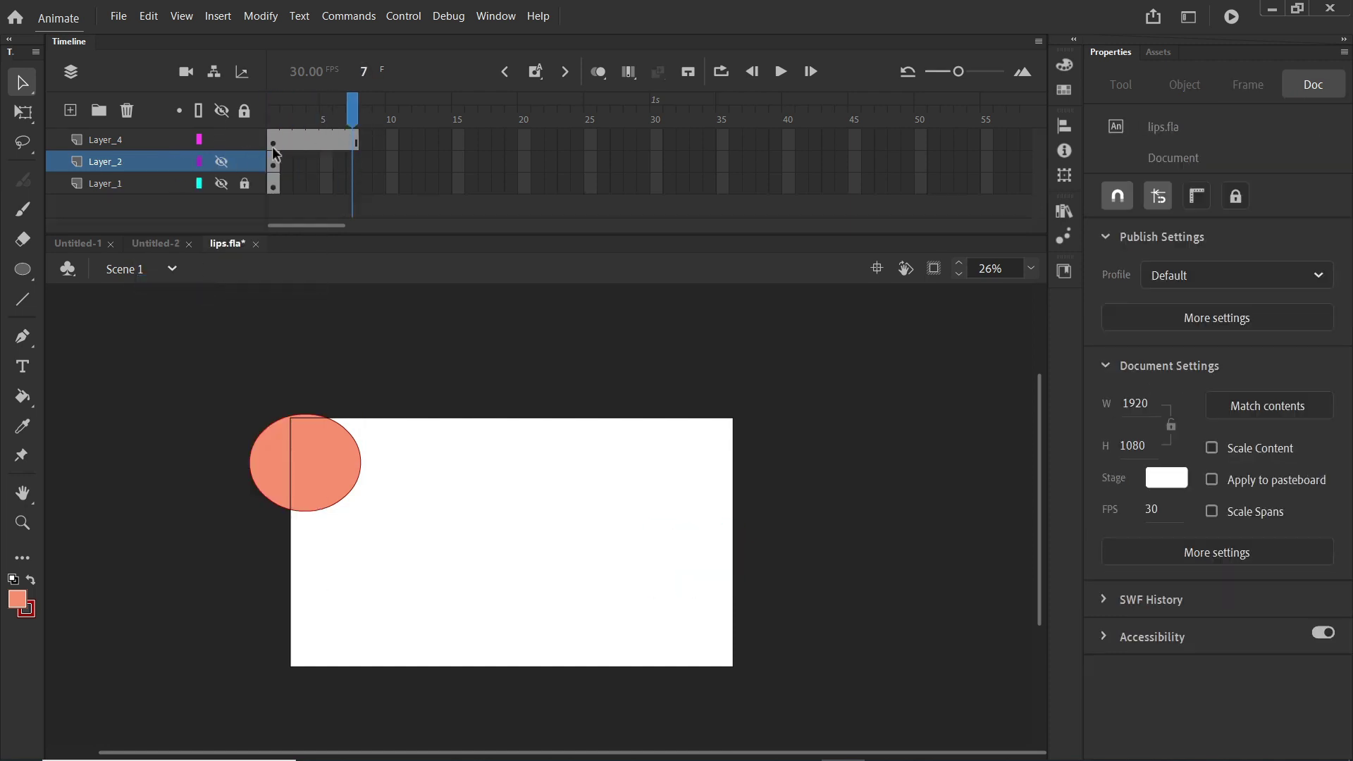
double_click(324, 480)
right_click(158, 141)
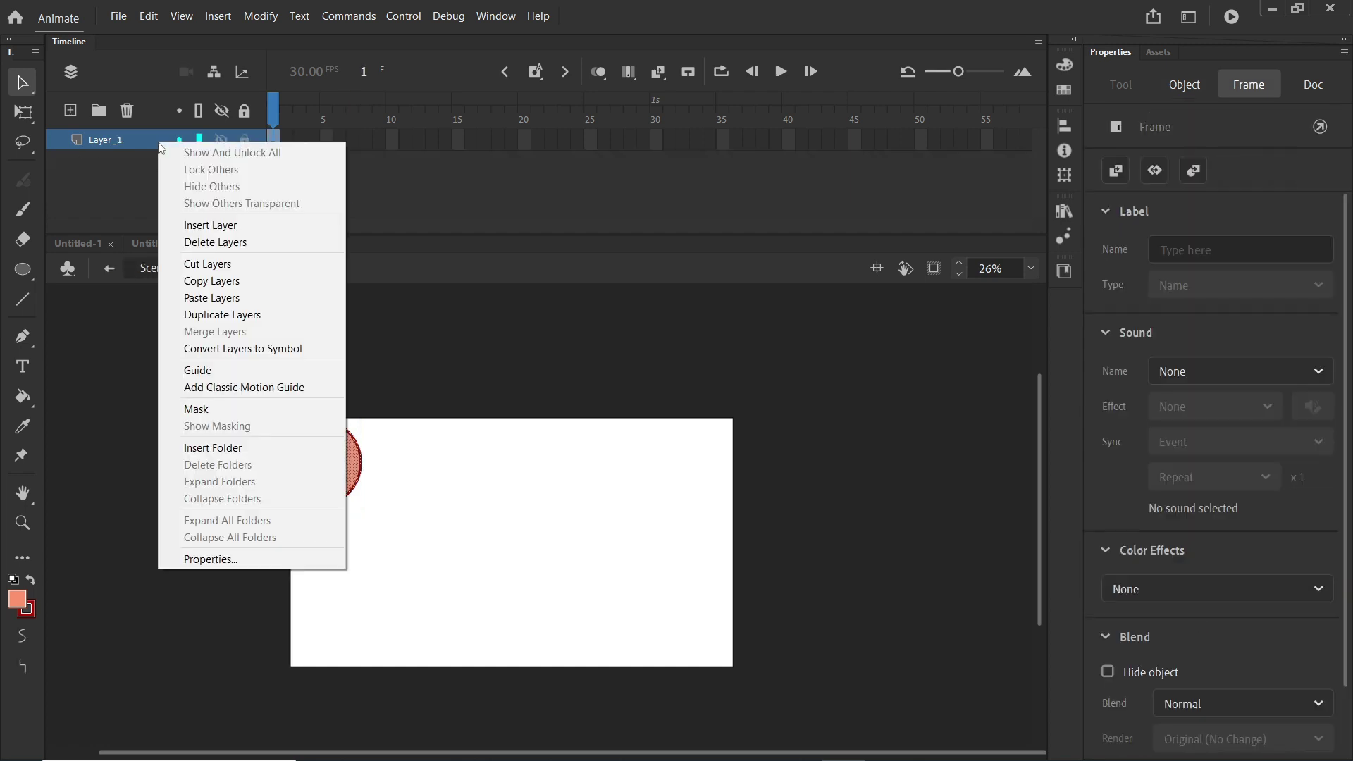
click(207, 299)
- Delete the oval's Layer_1 inside the symbol and move the mouth instance to the middle of the stage in Scene 1
click(169, 163)
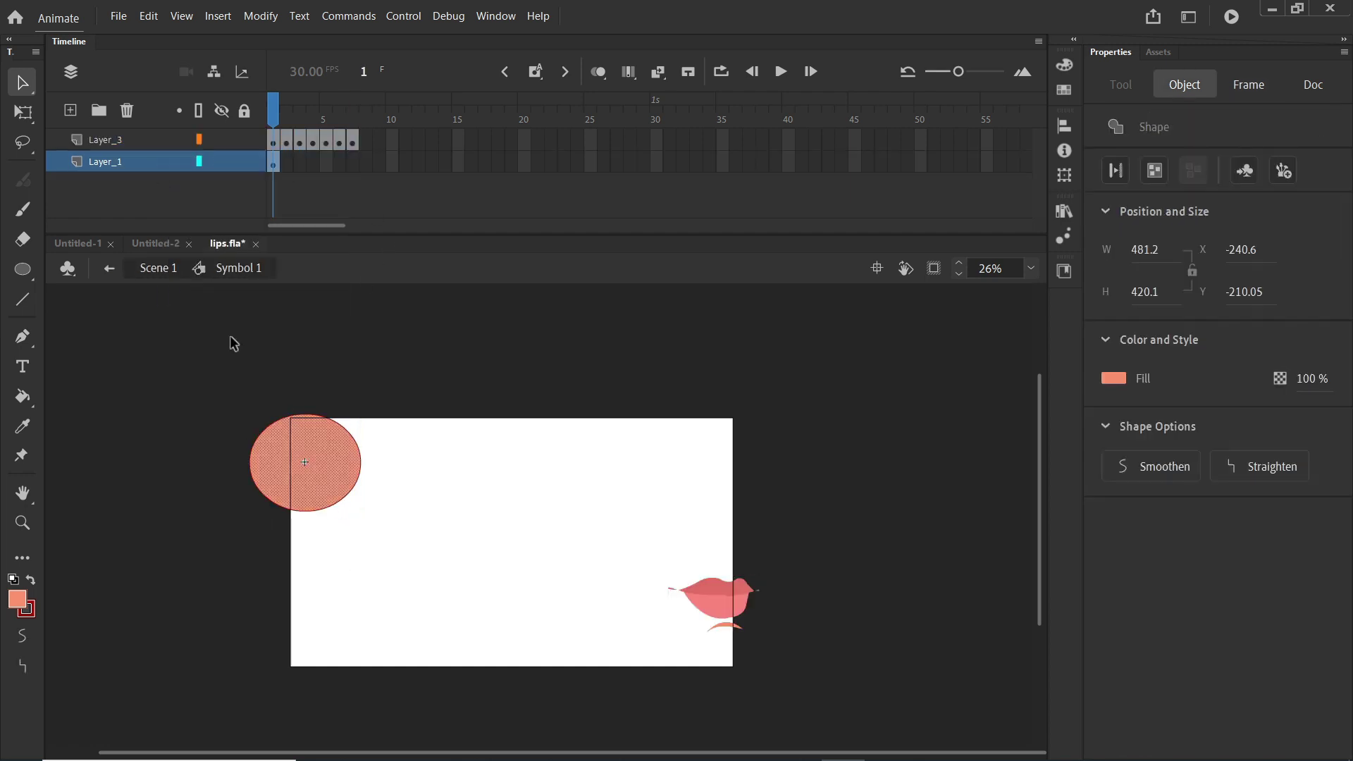
click(127, 111)
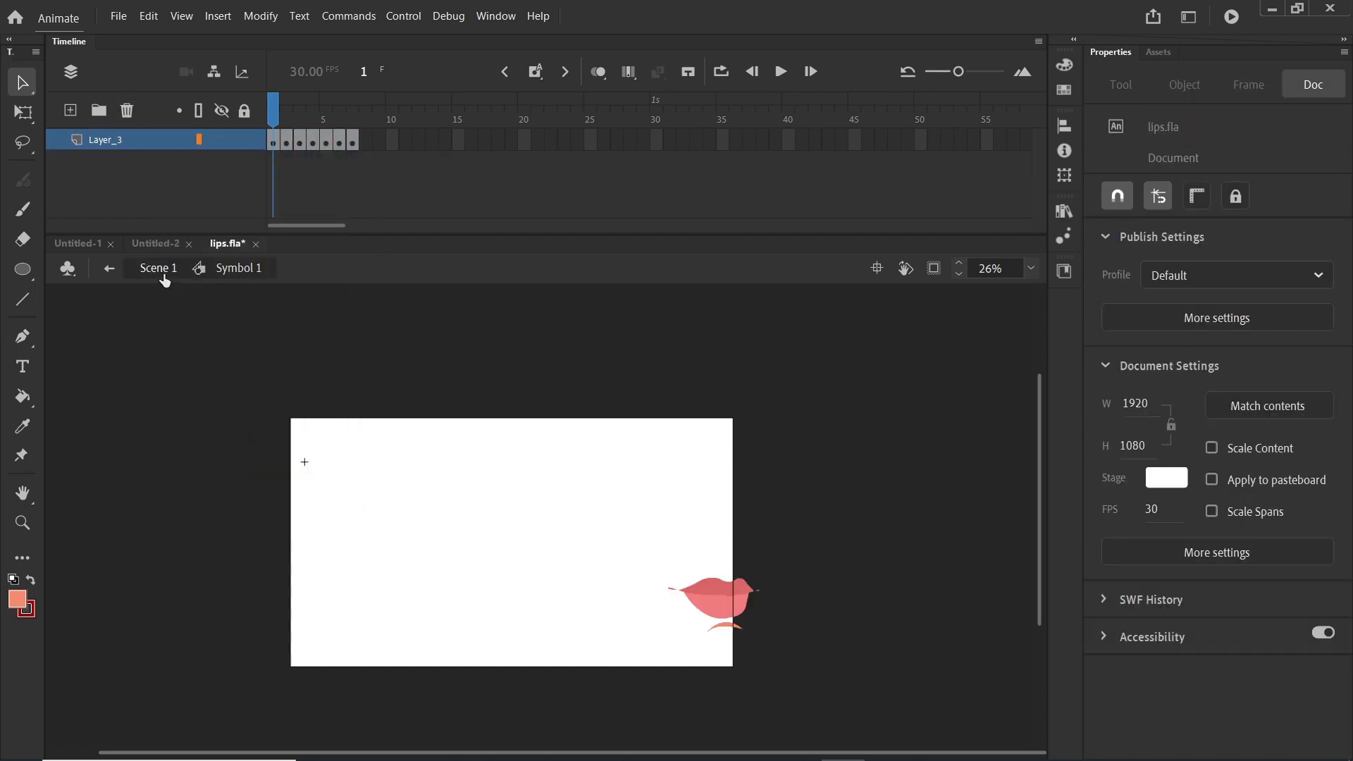
click(159, 269)
drag(707, 583, 505, 531)
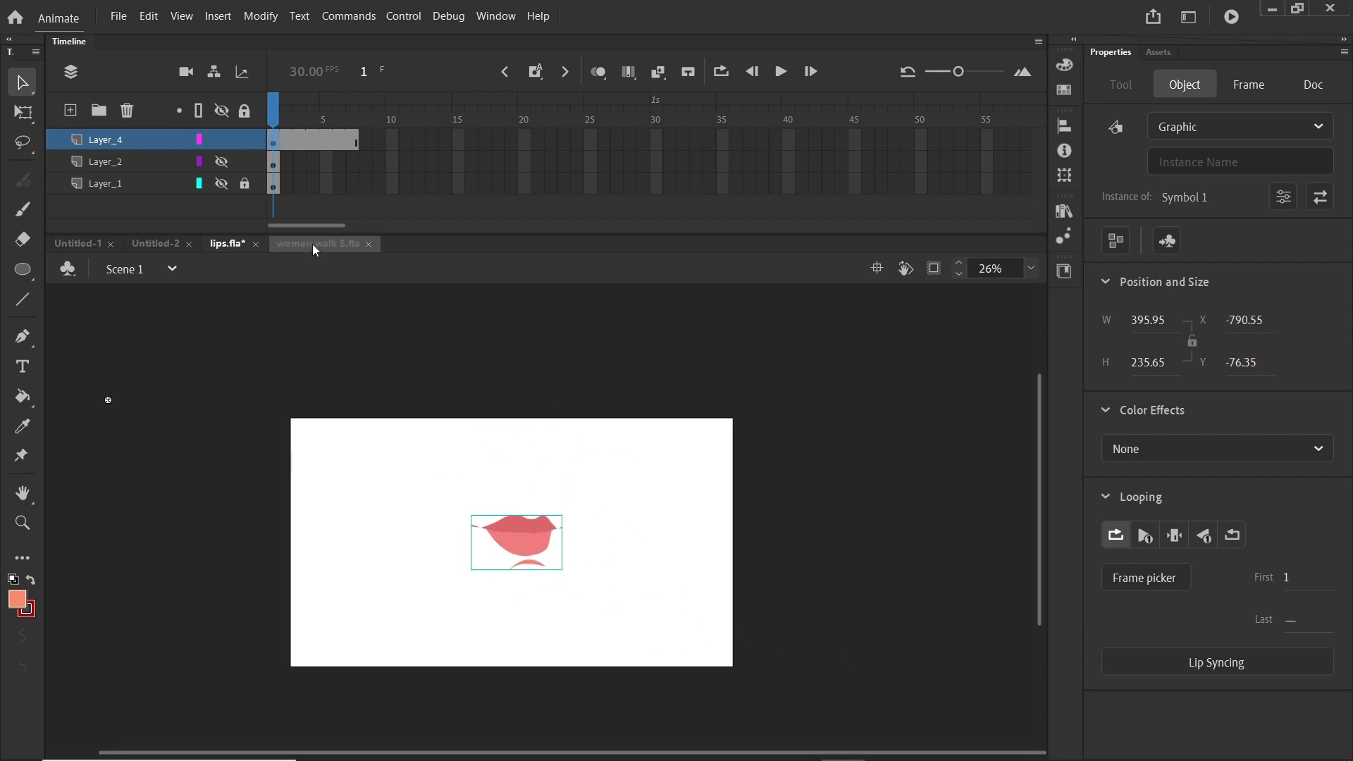
- Switch to the woman walk 5.fla document, play its animation, and return to frame 1
click(312, 245)
scroll(571, 527, down, 5)
click(778, 72)
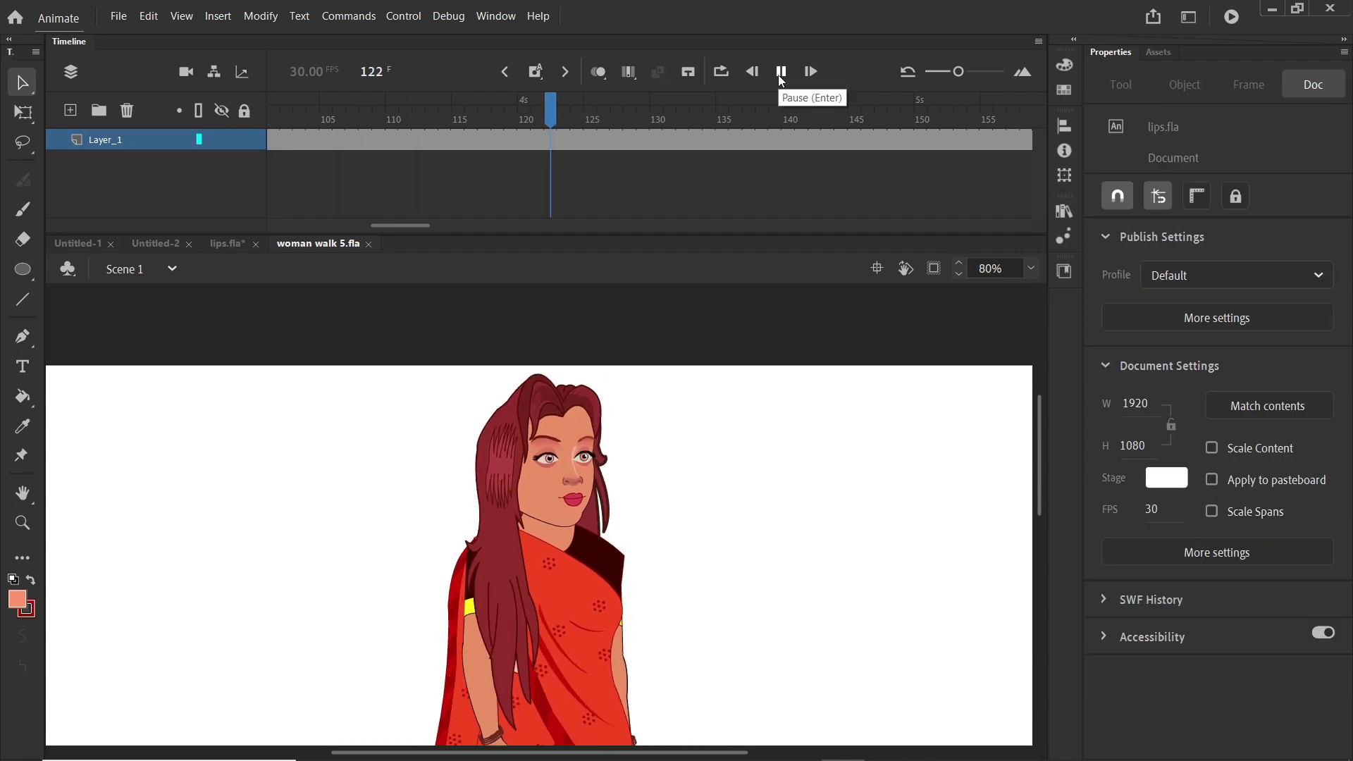
click(275, 117)
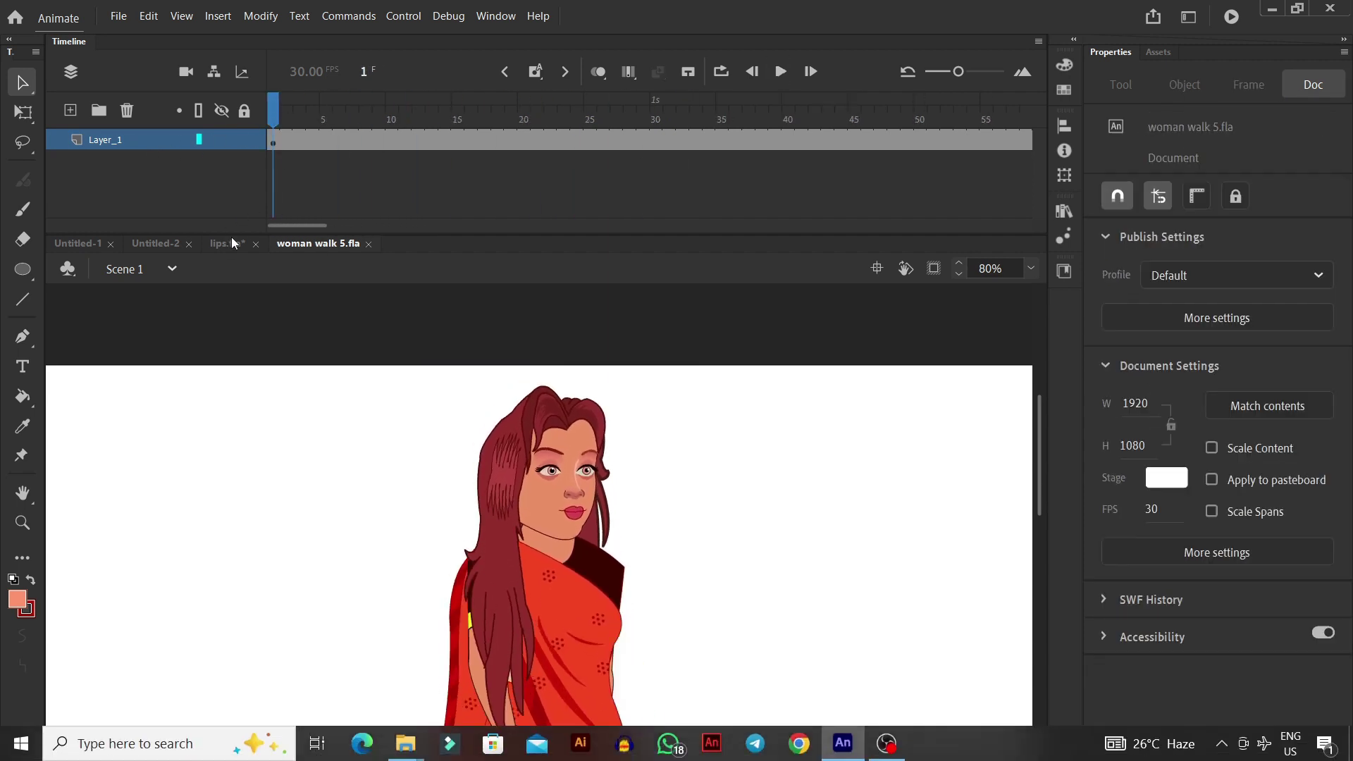
- Copy the mouth symbol from lips.fla and open the woman's nested lips symbol, Symbol 30, in woman walk 5.fla for editing
click(227, 243)
click(313, 242)
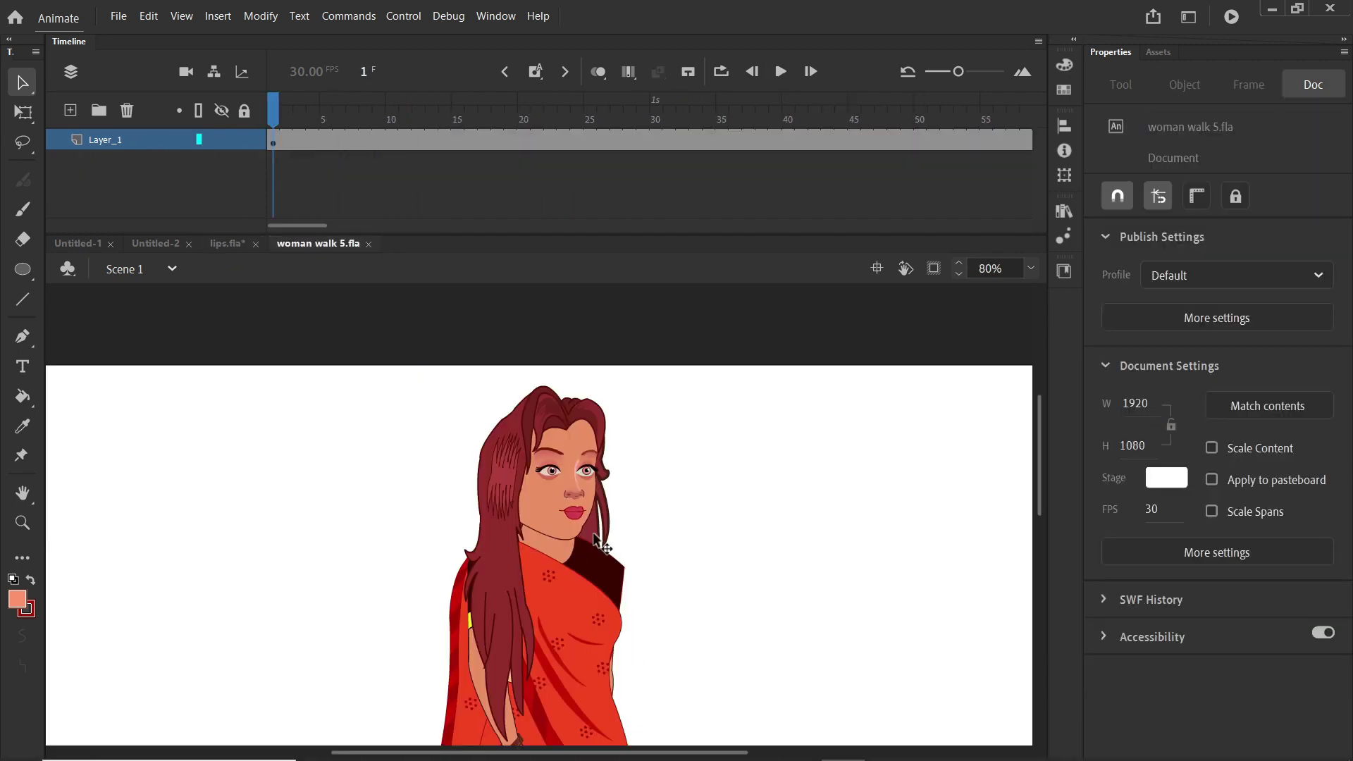
key(ctrl+1)
double_click(572, 513)
click(574, 520)
double_click(573, 515)
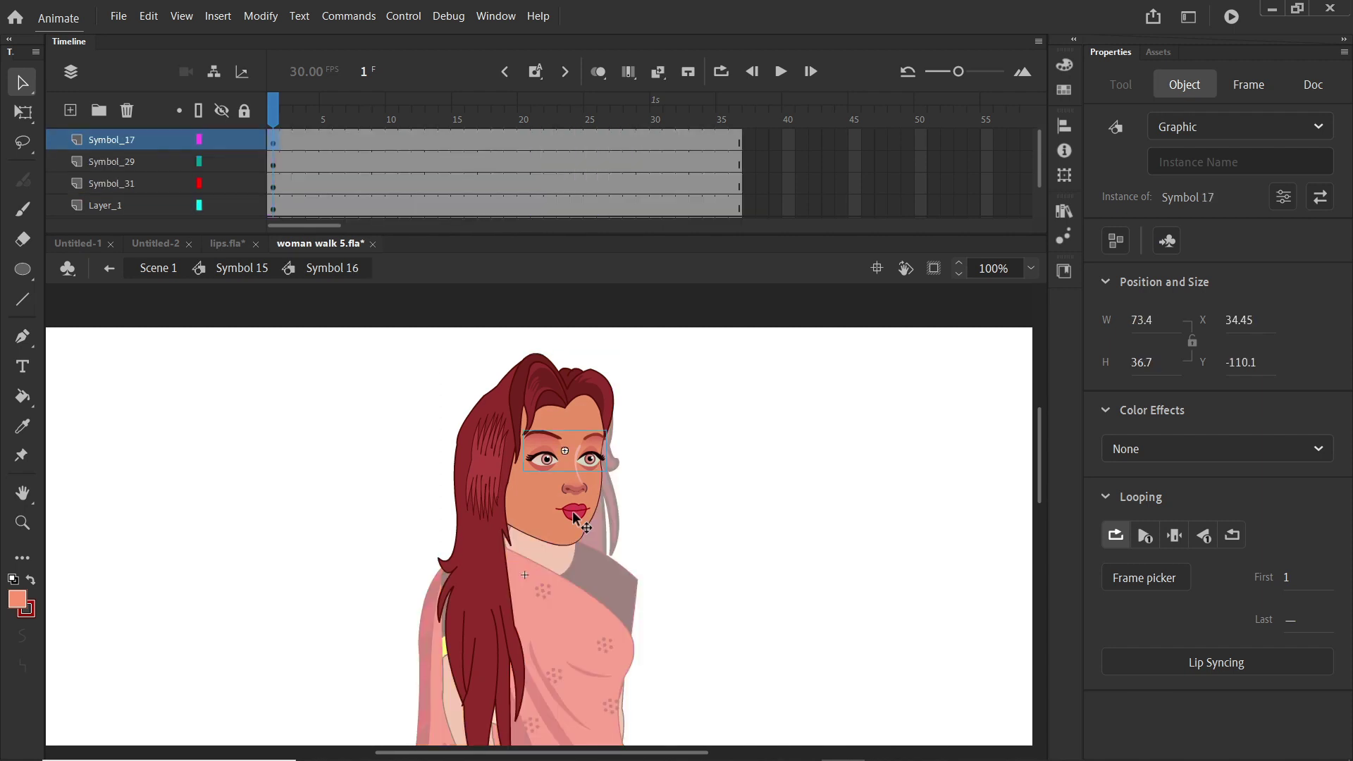
click(573, 514)
scroll(573, 513, up, 4)
double_click(577, 518)
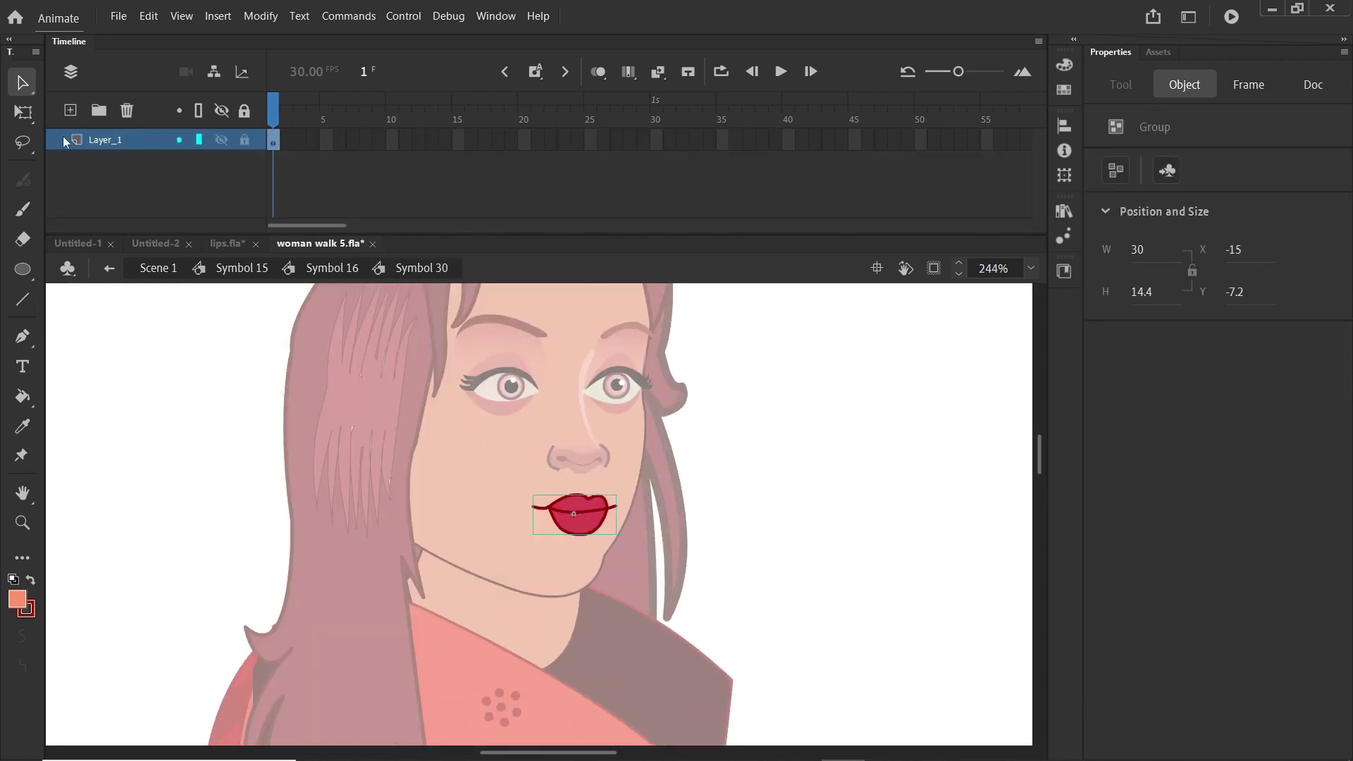
- Add a new layer above the lips and paste the mouth symbol, putting duplicate library items into a folder
click(70, 110)
key(ctrl+v)
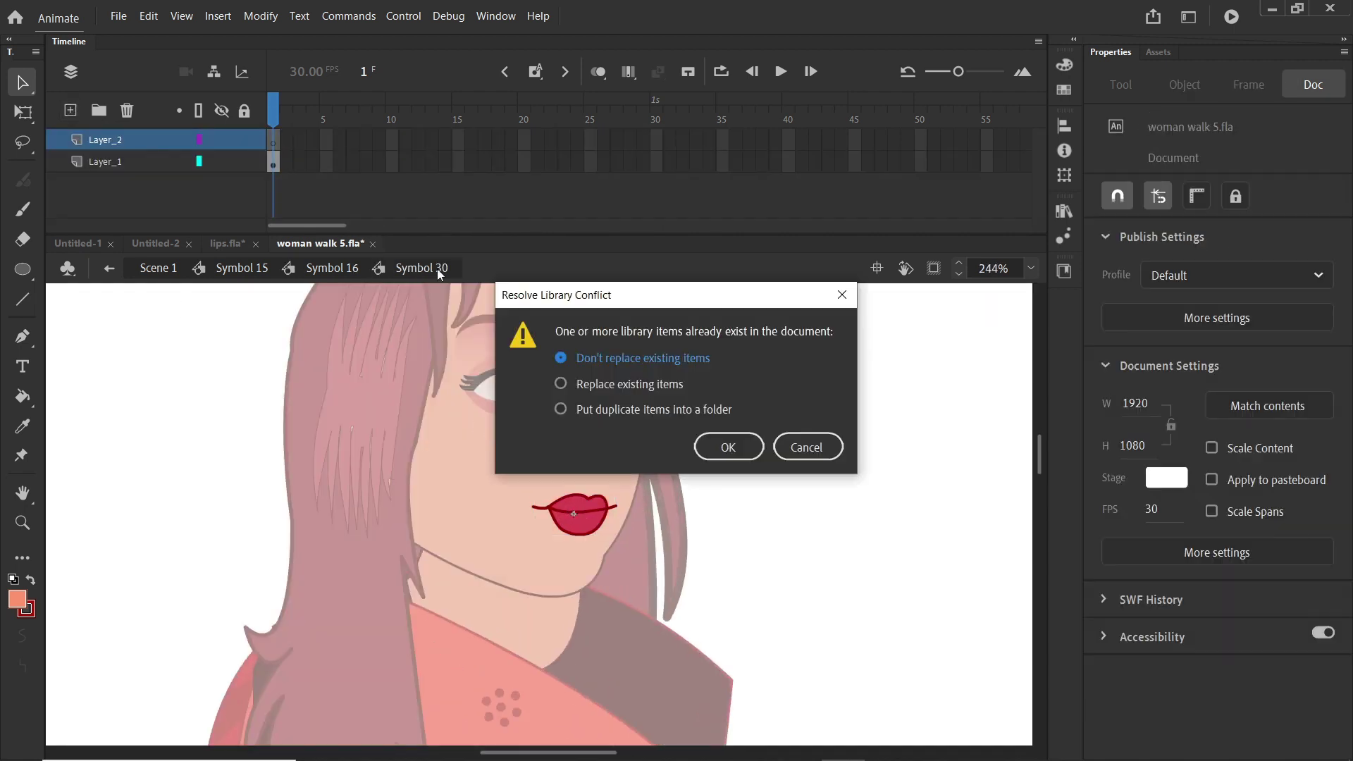
click(682, 420)
click(733, 444)
scroll(644, 478, down, 5)
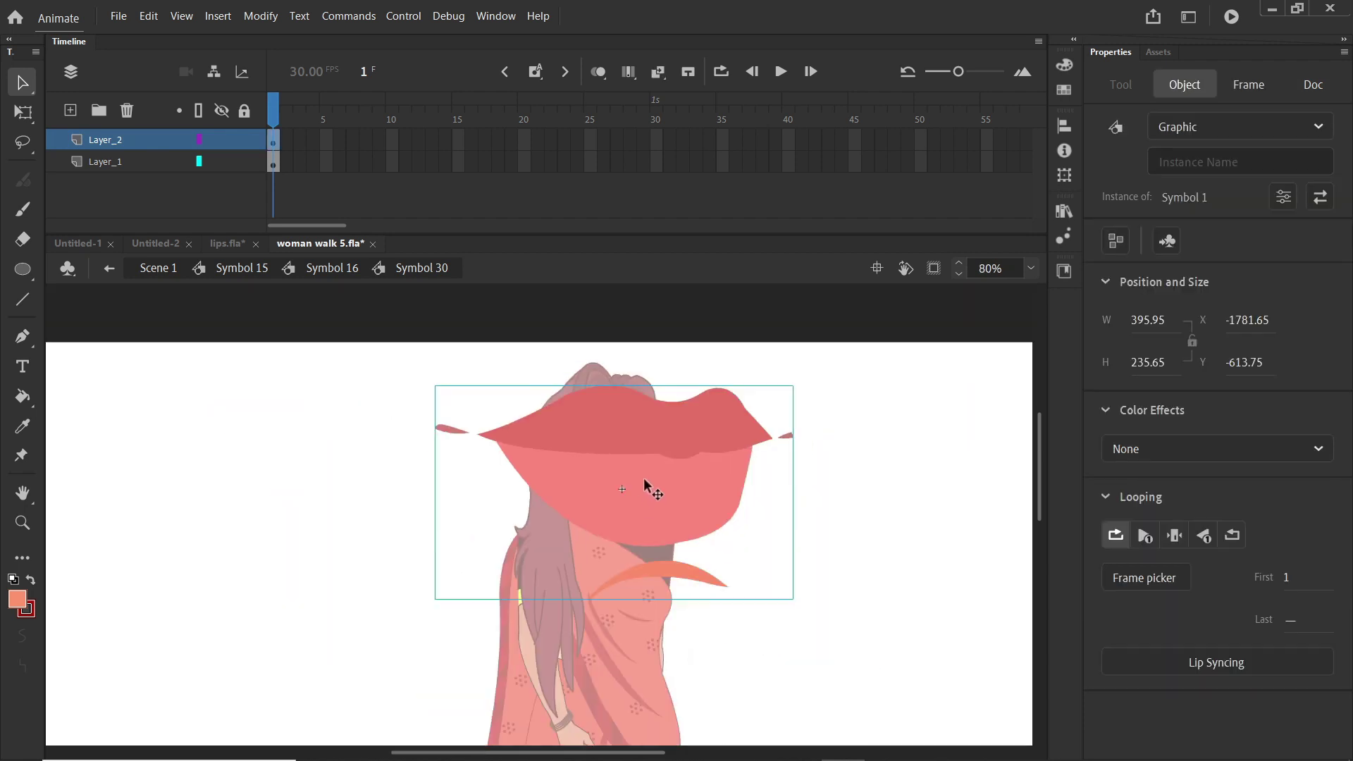
- Scale the pasted mouth down with Free Transform to about 70 by 41 px and move it onto the stage beside the woman's head
click(17, 121)
drag(793, 385, 287, 481)
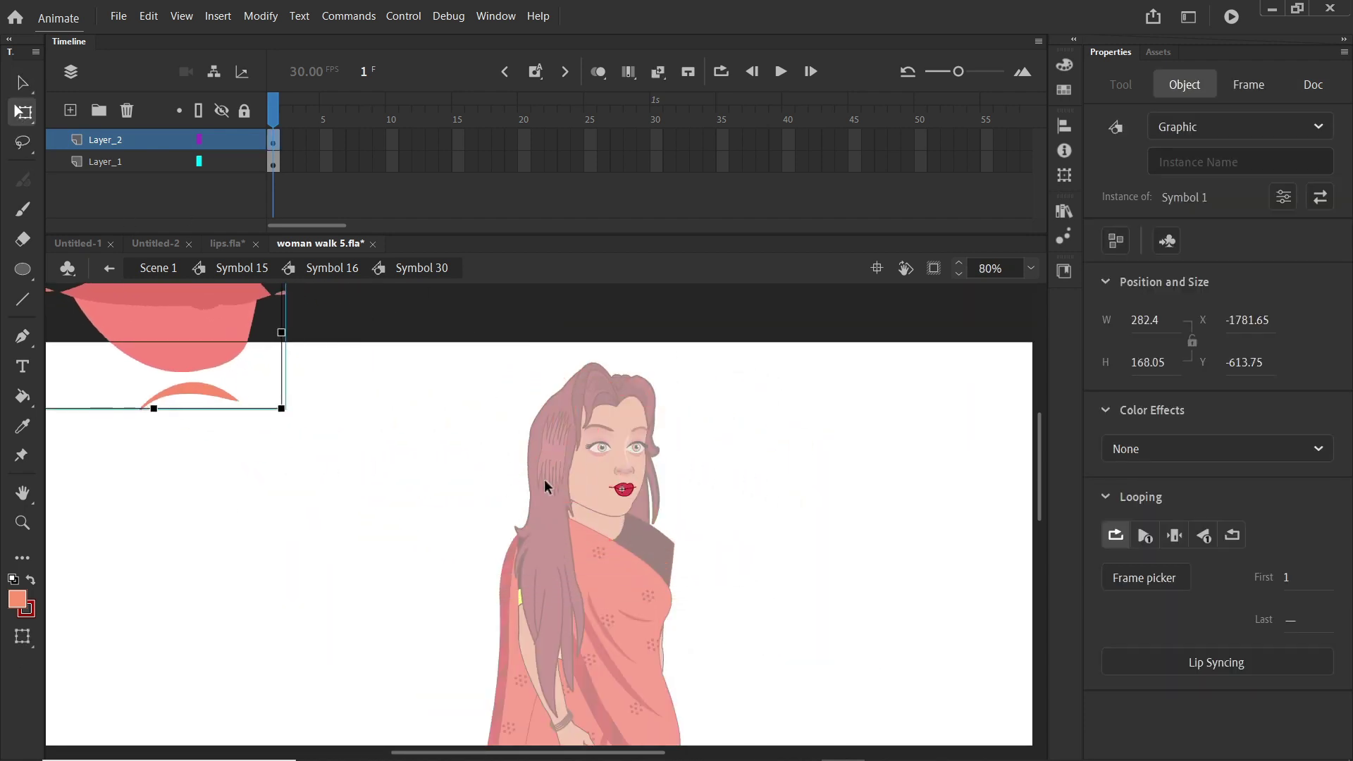
scroll(544, 479, down, 5)
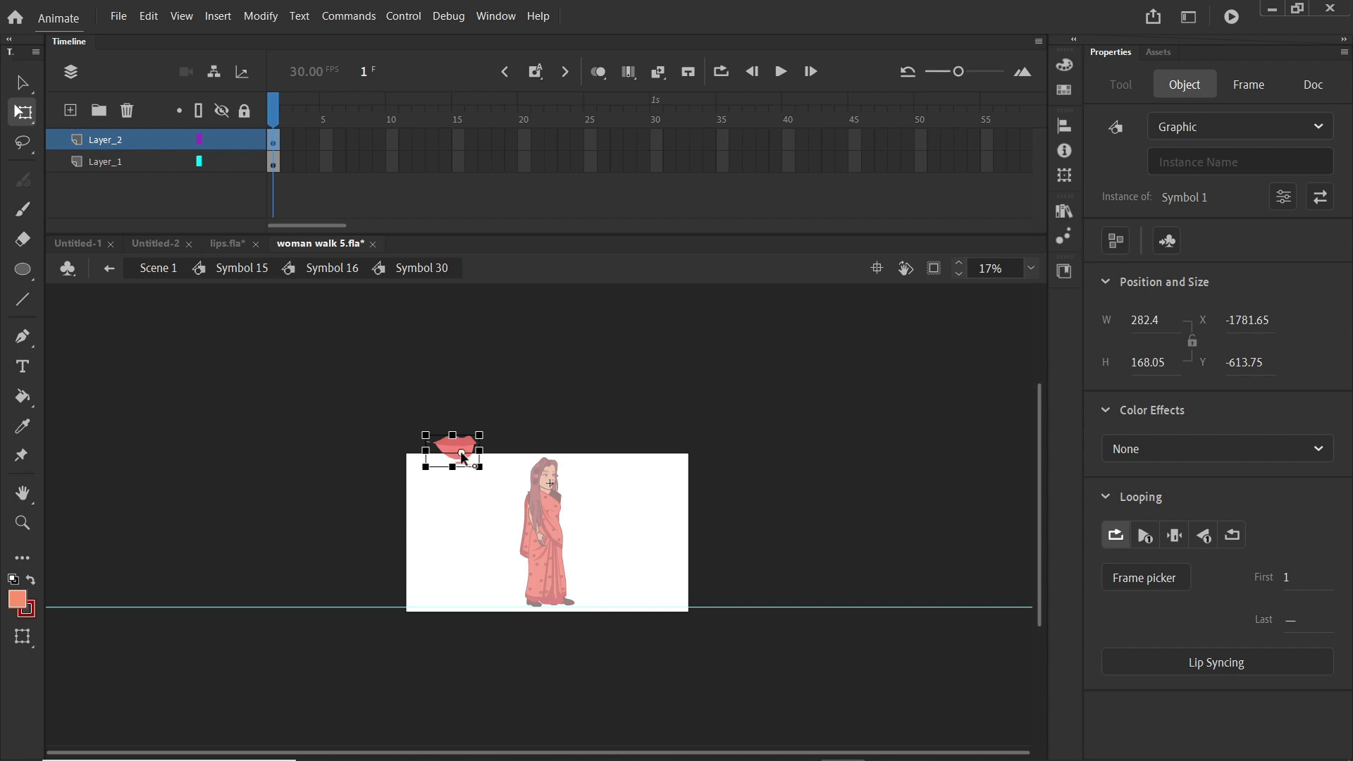
scroll(493, 449, up, 4)
drag(420, 400, 893, 697)
scroll(350, 460, up, 4)
scroll(660, 488, down, 4)
scroll(838, 552, down, 3)
scroll(874, 574, up, 3)
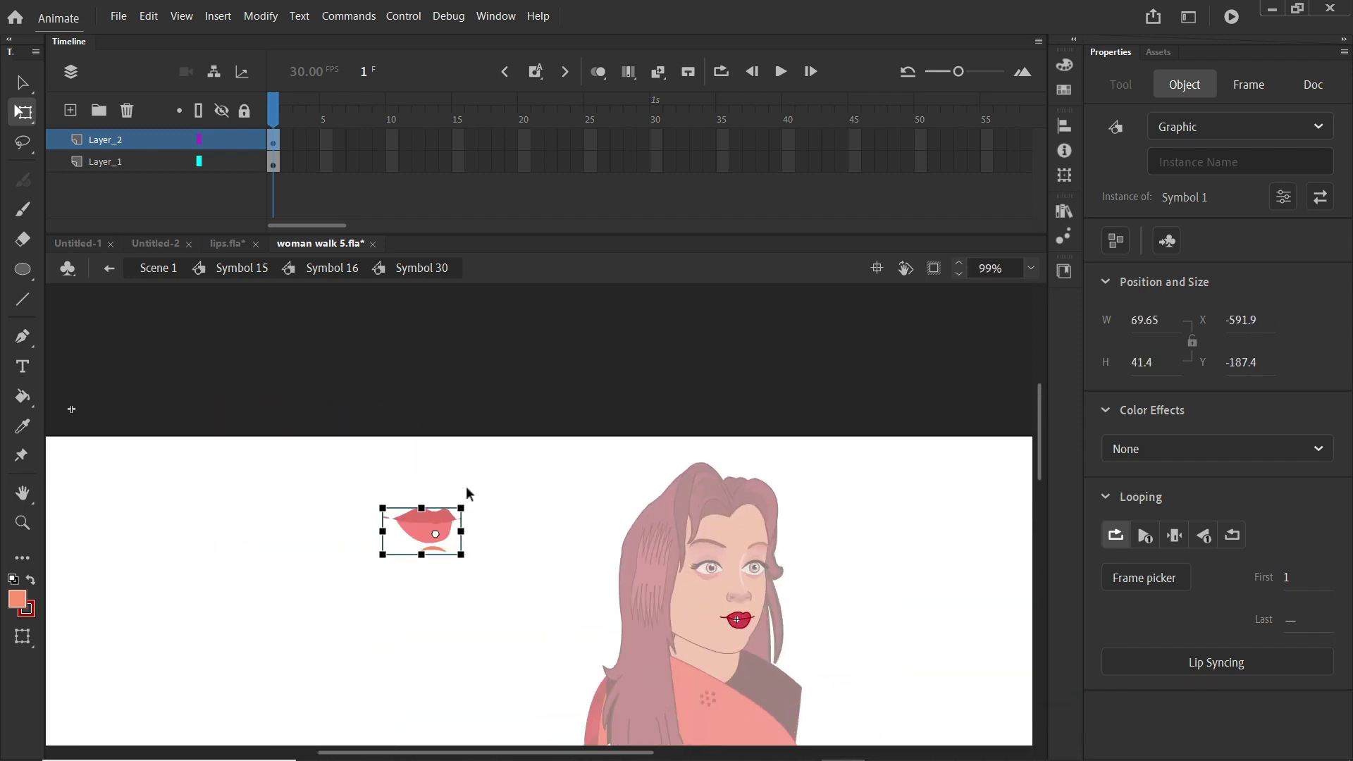
- Scale the pasted mouth to 70 percent with Scale and Rotate
key(ctrl+alt+s)
text(70)
key(Return)
scroll(413, 539, up, 2)
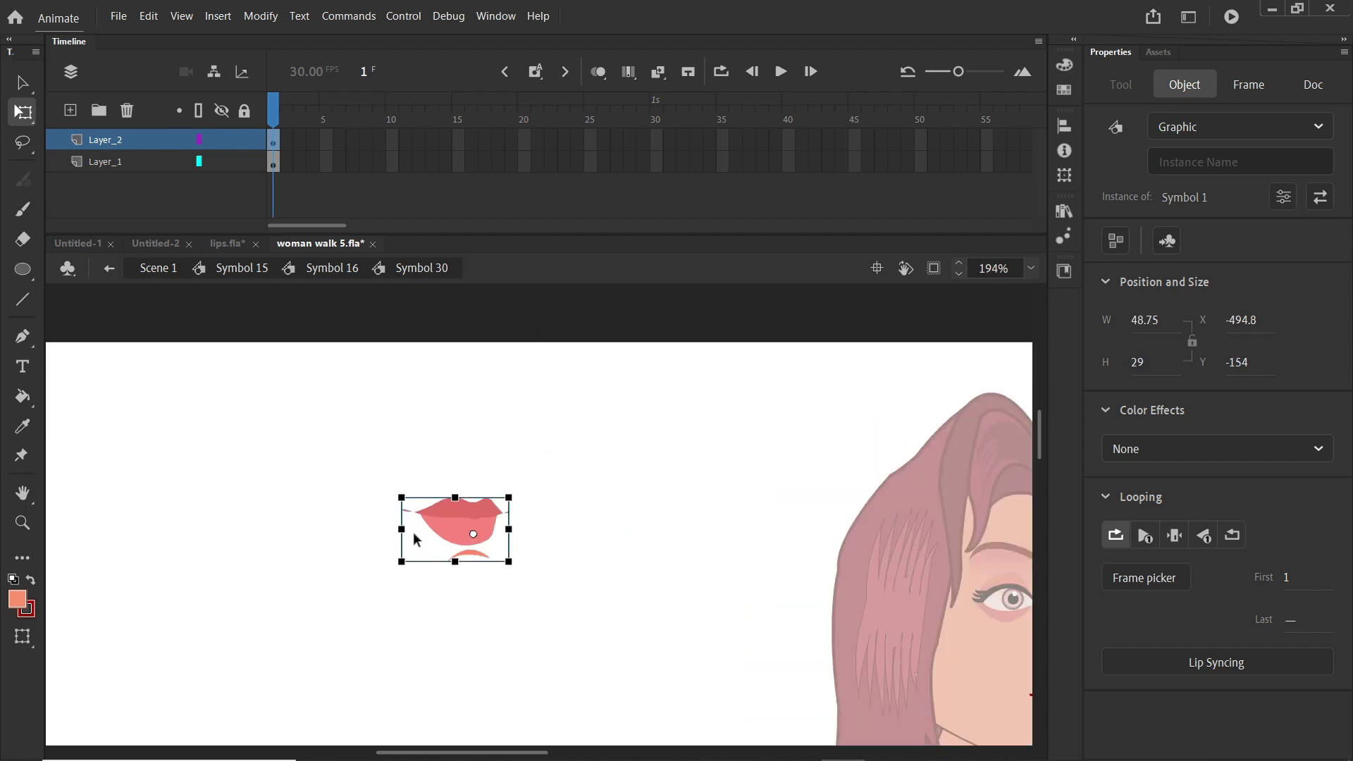
- Position the mouth over the woman's original lips and shrink it to about 33 by 20 px to match them
drag(448, 511, 919, 596)
scroll(504, 593, down, 5)
drag(533, 569, 640, 647)
scroll(638, 644, up, 5)
drag(728, 611, 706, 633)
scroll(697, 599, down, 3)
scroll(621, 542, up, 3)
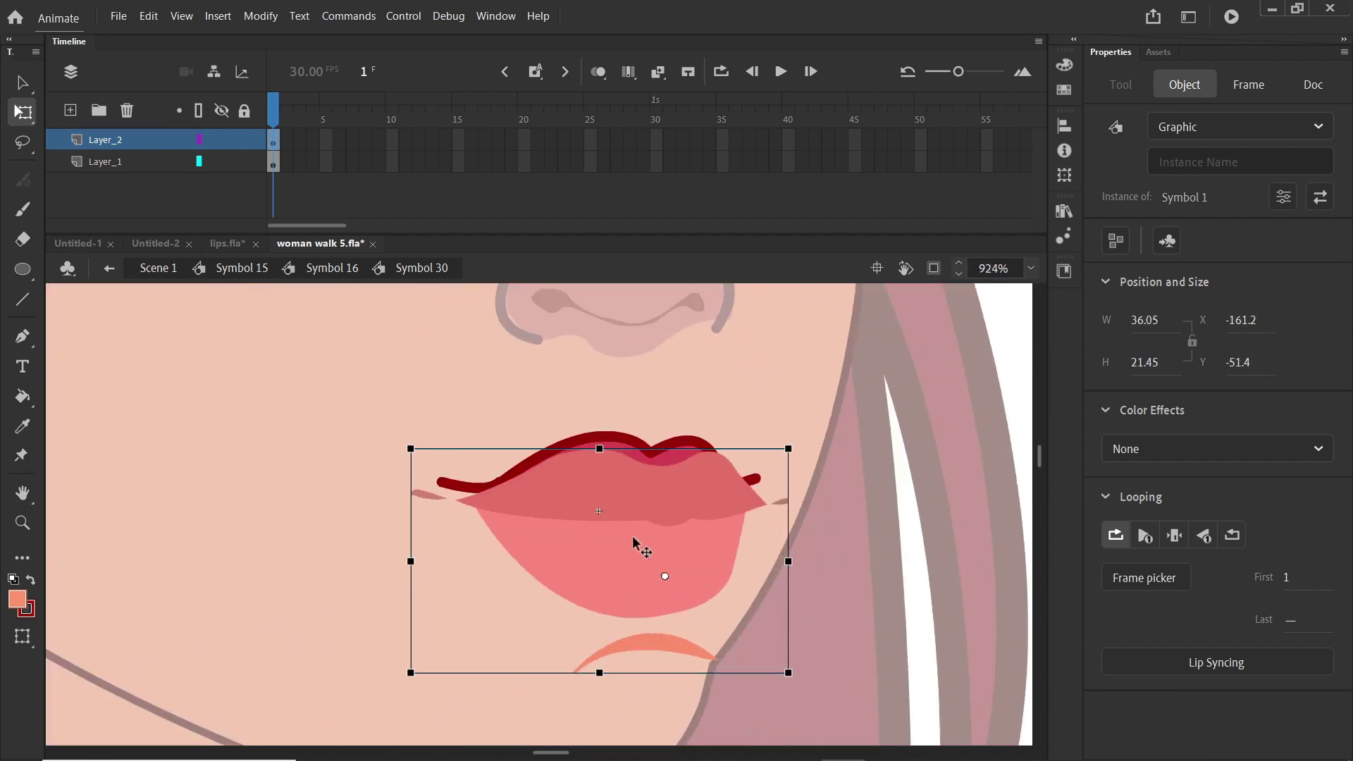
drag(633, 541, 677, 491)
drag(790, 429, 780, 440)
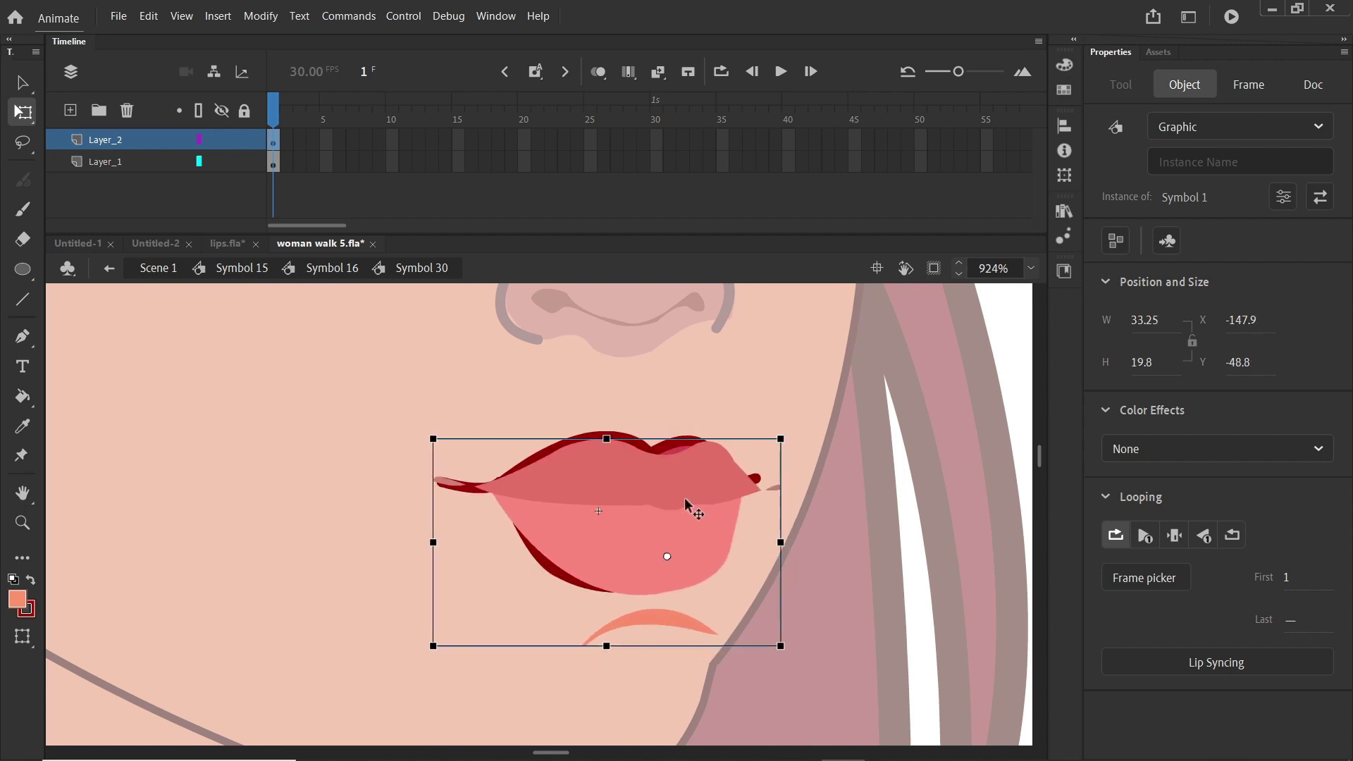
scroll(684, 498, down, 4)
drag(689, 501, 684, 501)
- Delete Layer_1 with the original lips and extend the new mouth layer, Layer_2, to frame 46
click(149, 163)
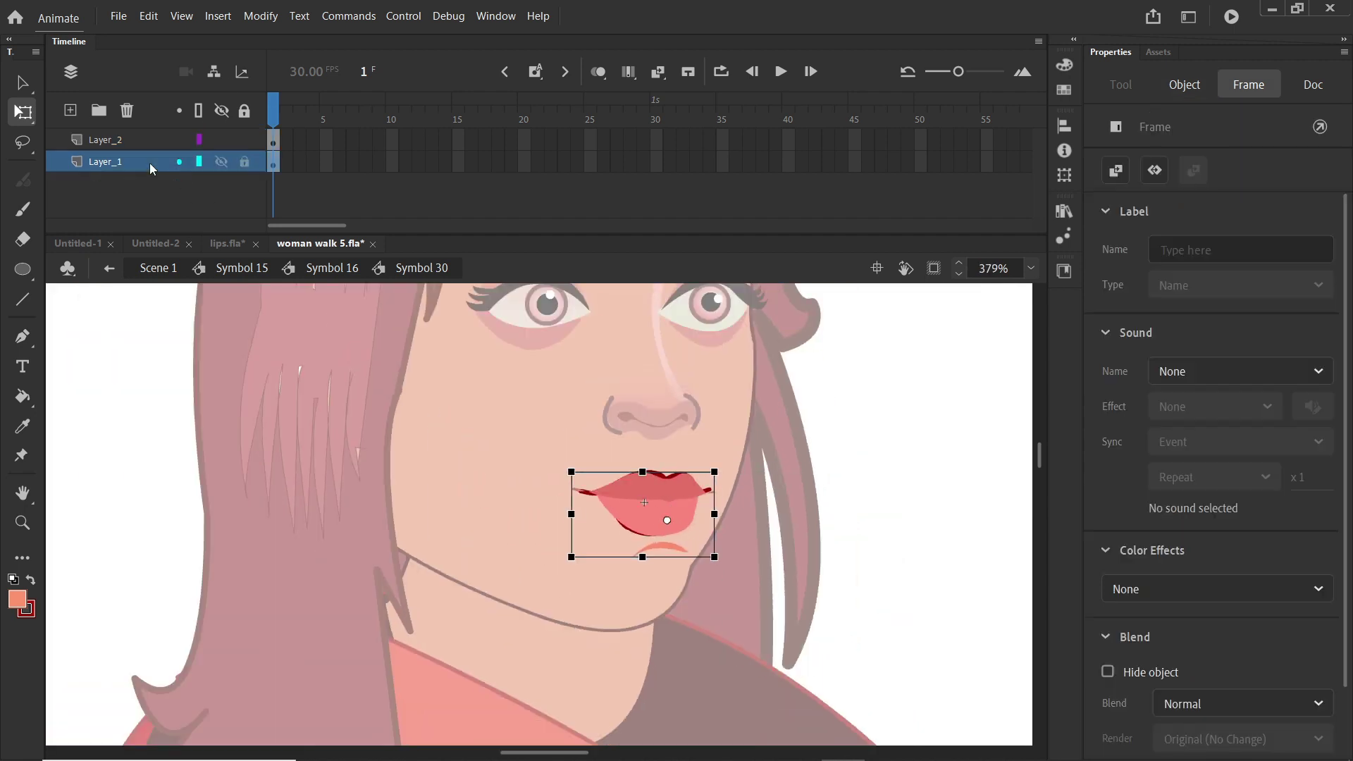
click(127, 111)
scroll(673, 480, down, 2)
click(329, 271)
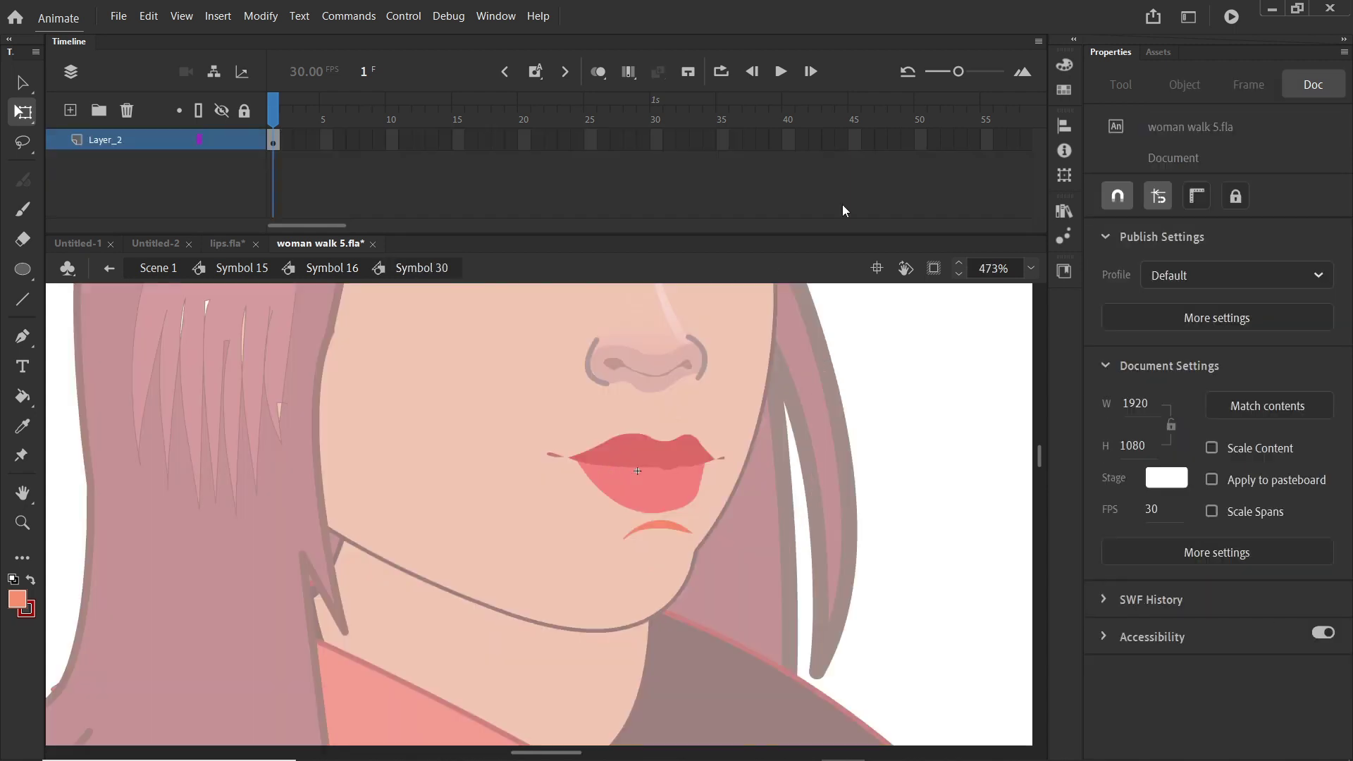
key(F5)
drag(867, 123, 130, 270)
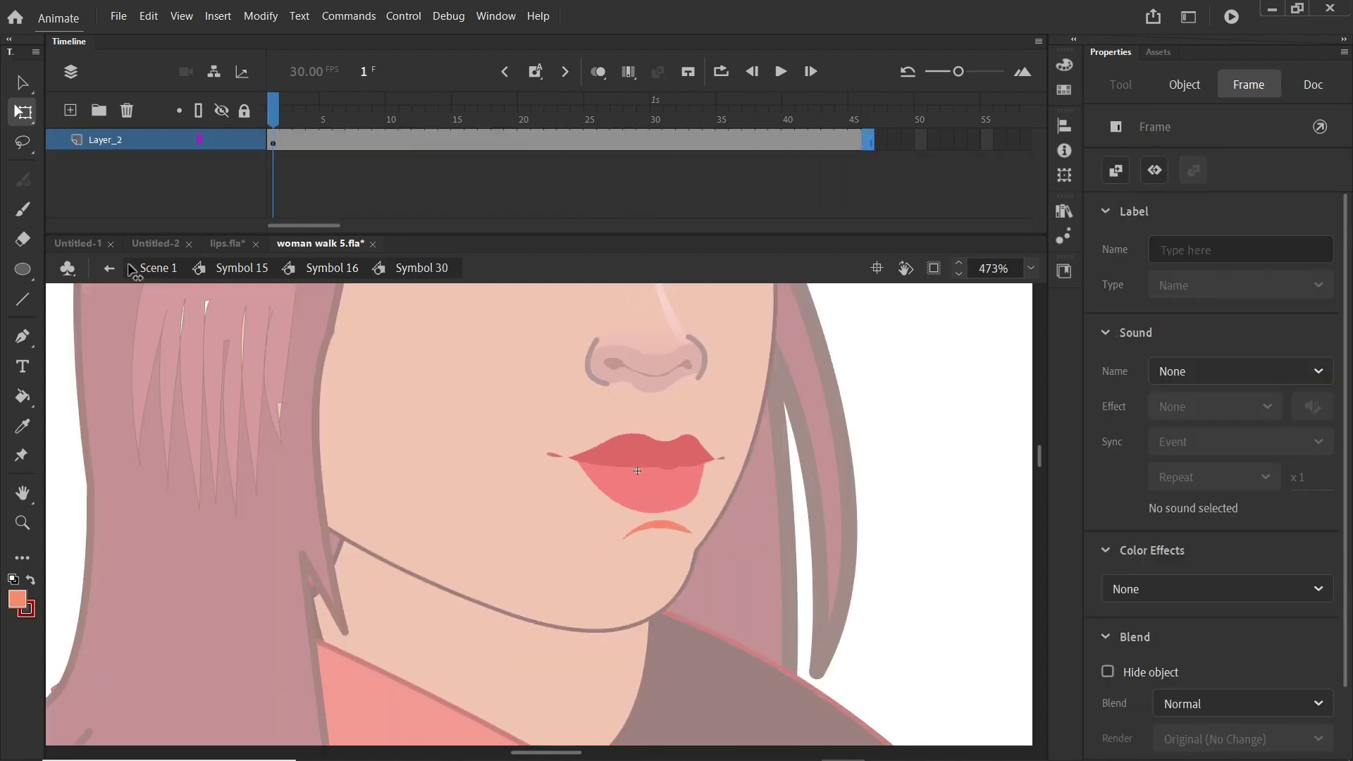
click(338, 394)
- Set the mouth symbol's looping to a single frame and open the Frame Picker beside the mouth
click(594, 460)
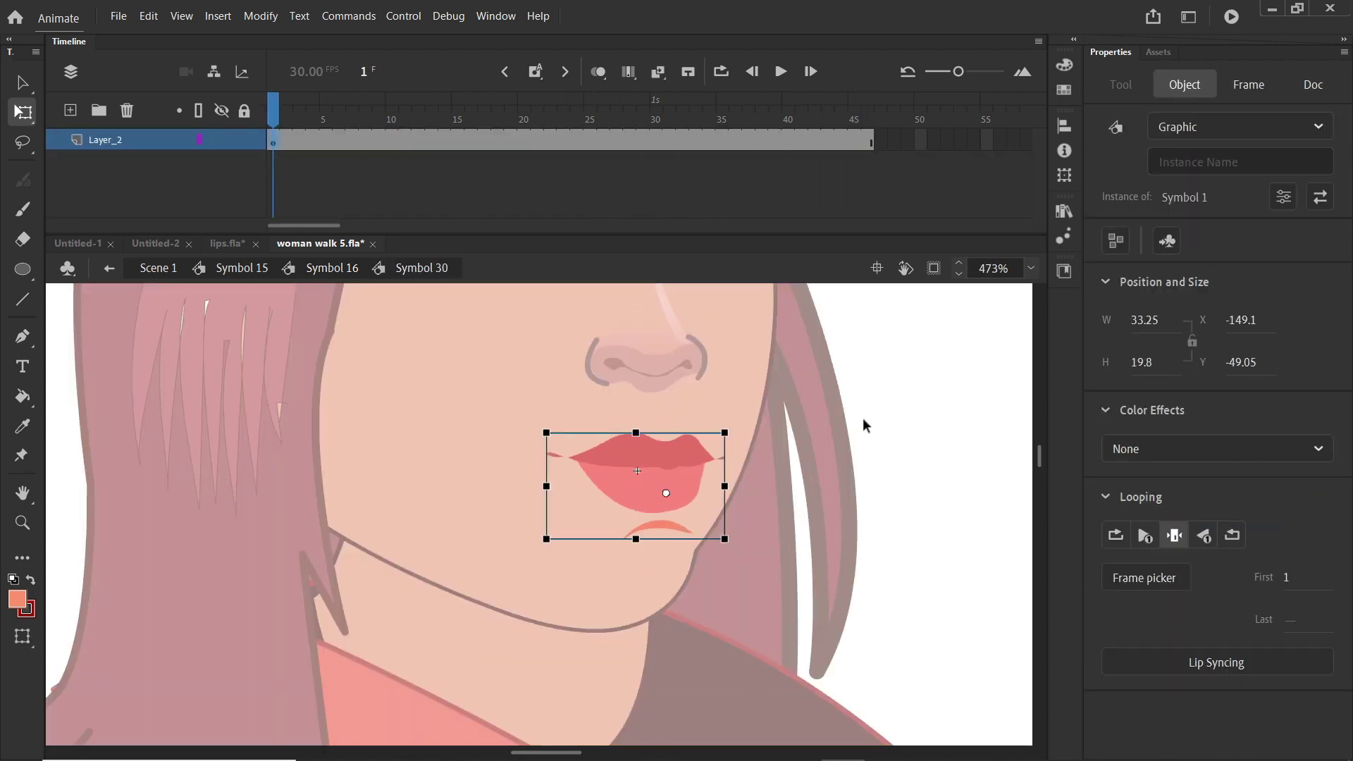
click(1167, 589)
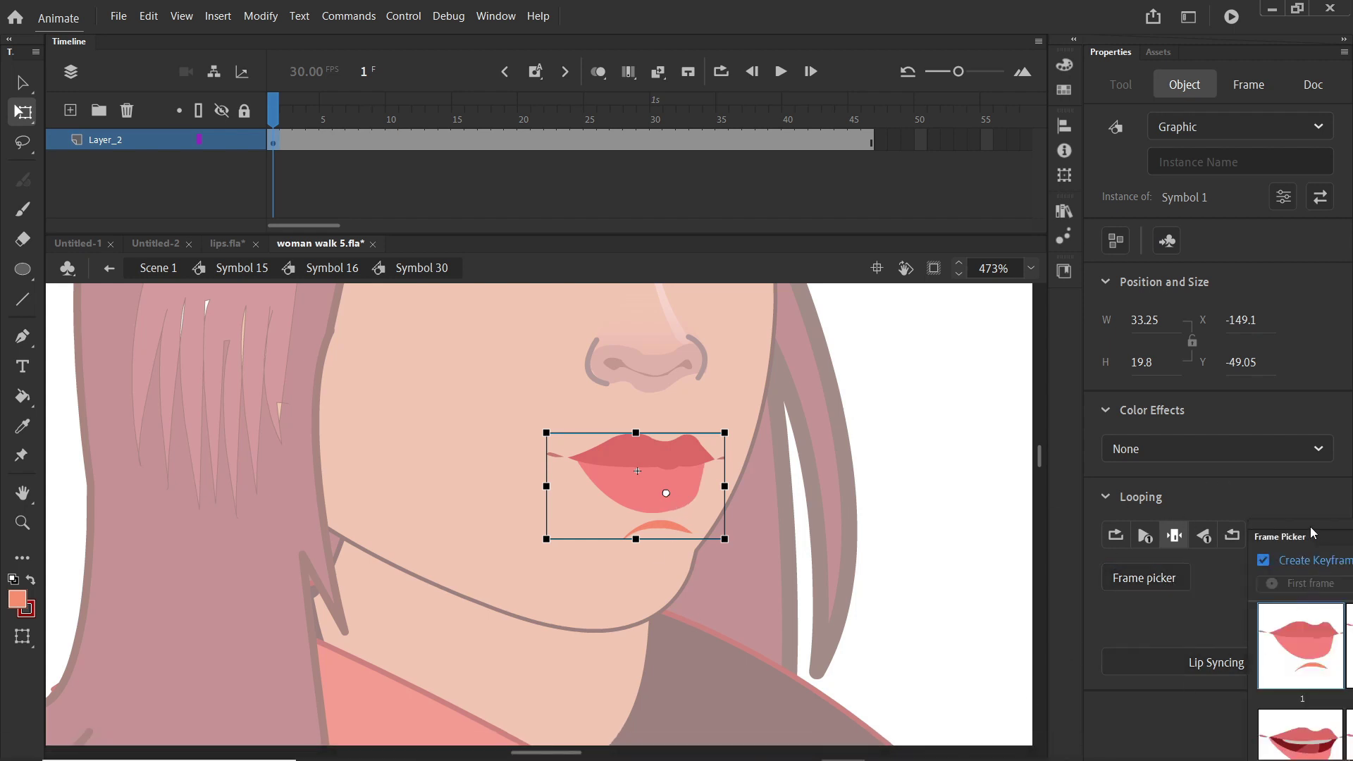
drag(1313, 533, 827, 303)
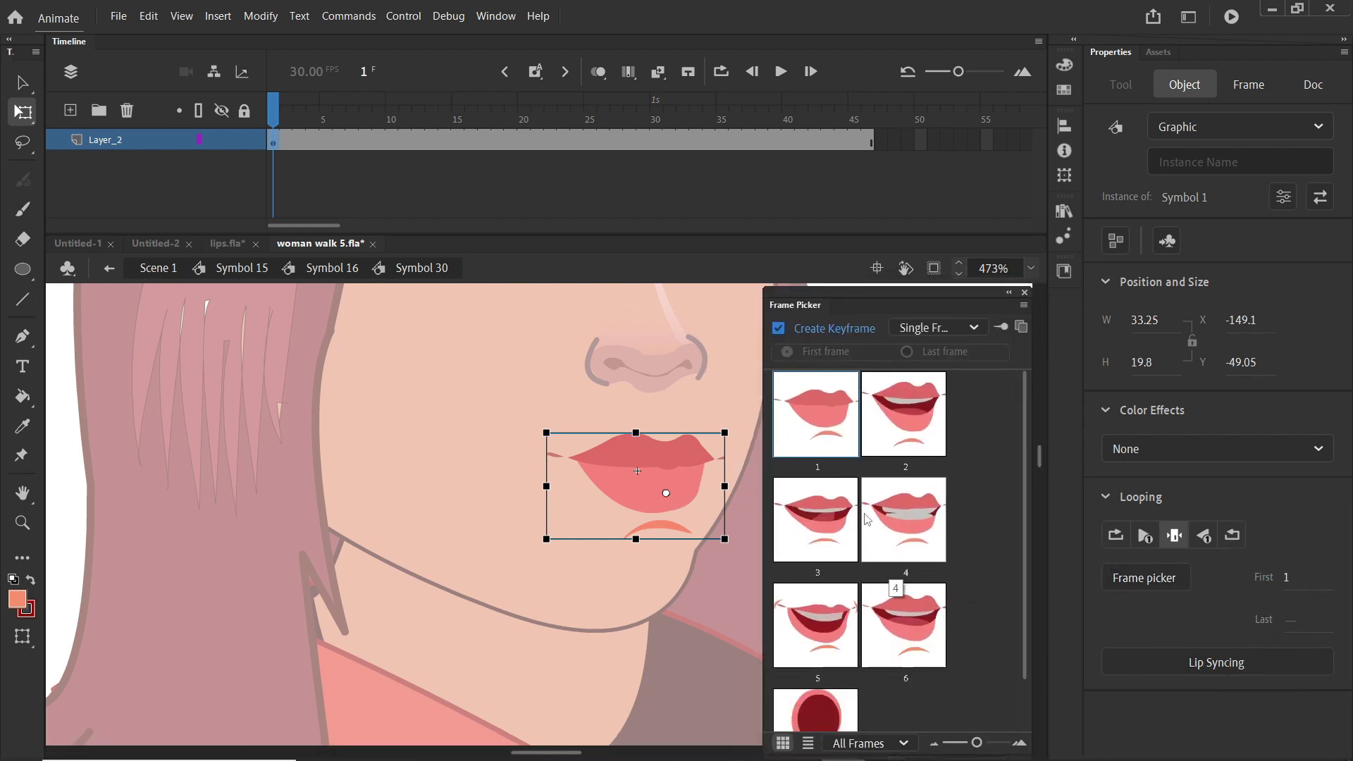
scroll(899, 702, down, 1)
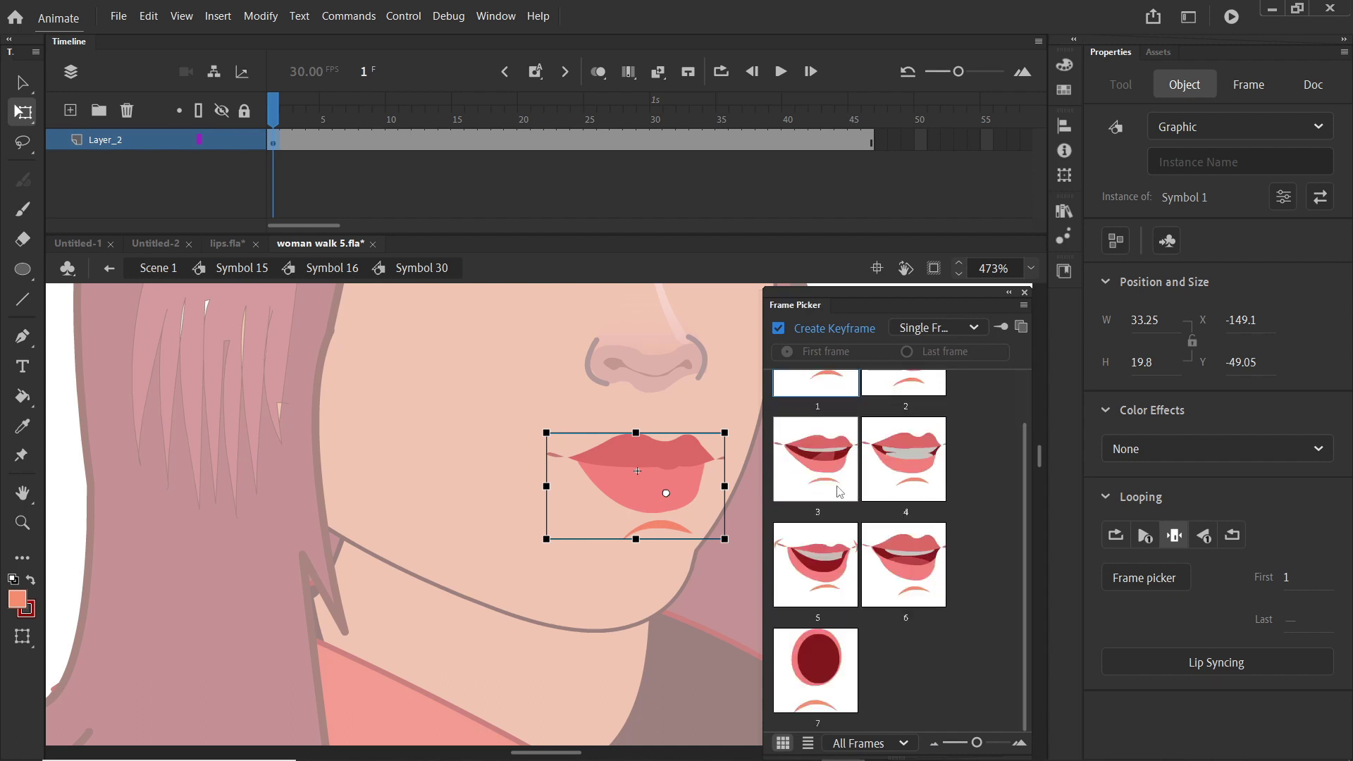
scroll(838, 492, up, 1)
- Assign mouth pose 2 at frame 5, pose 1 at frame 10, pose 3 at frame 15, and pose 1 at frame 20
click(326, 141)
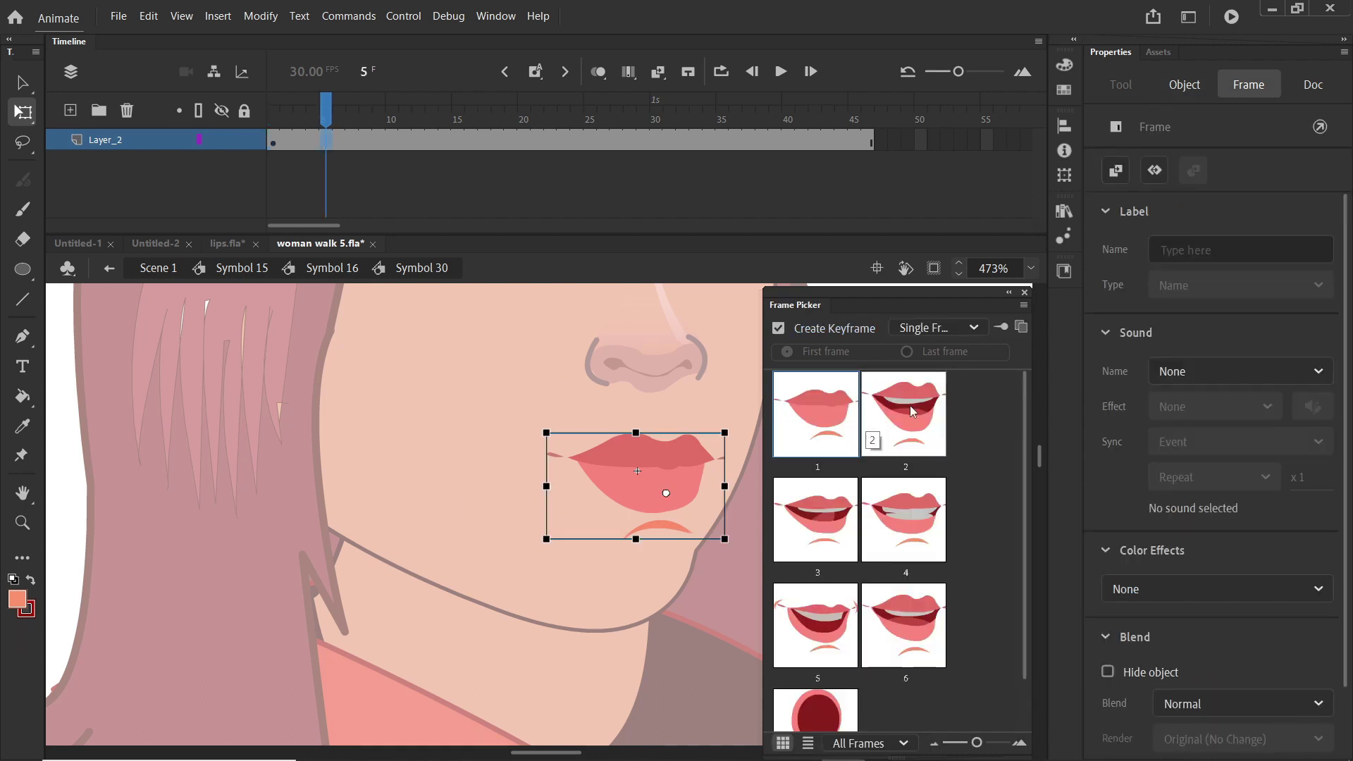
click(912, 412)
click(392, 141)
click(816, 415)
click(458, 141)
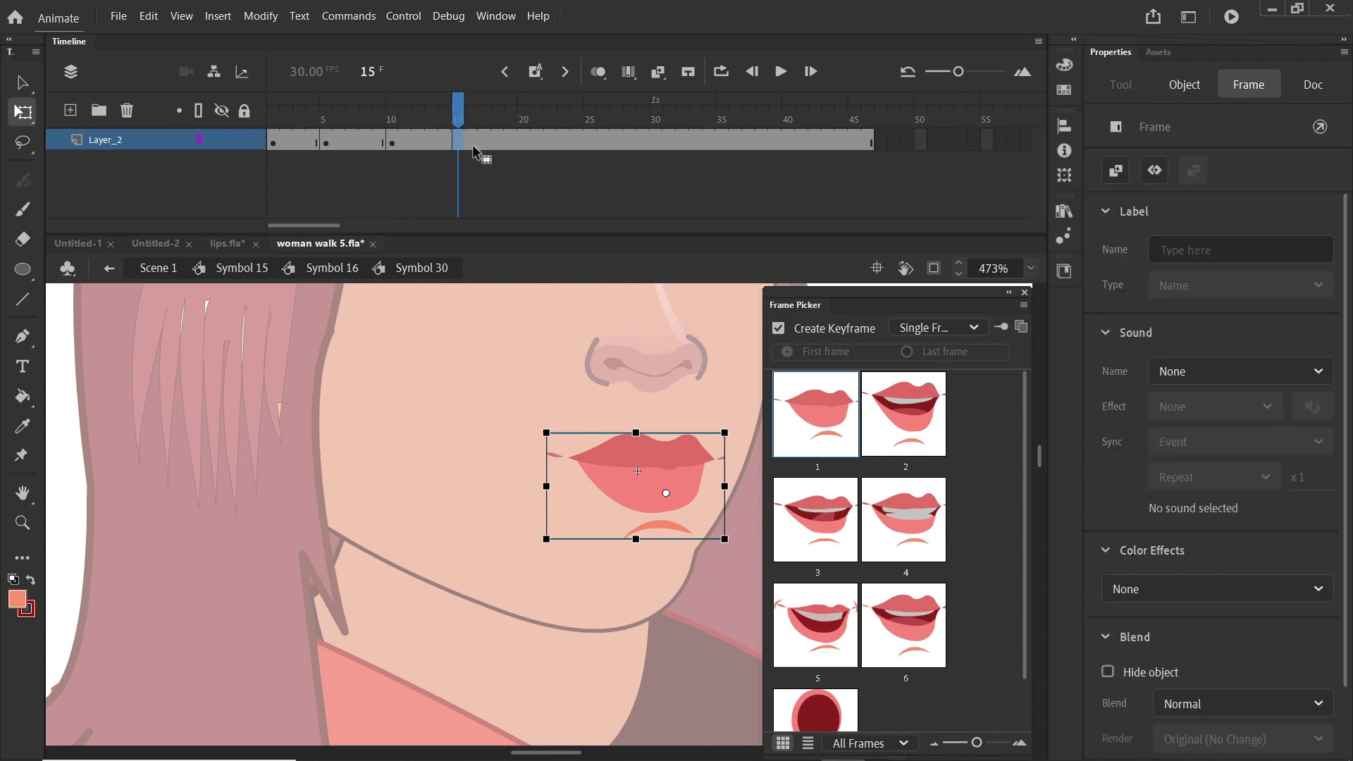
click(817, 520)
click(525, 141)
click(816, 414)
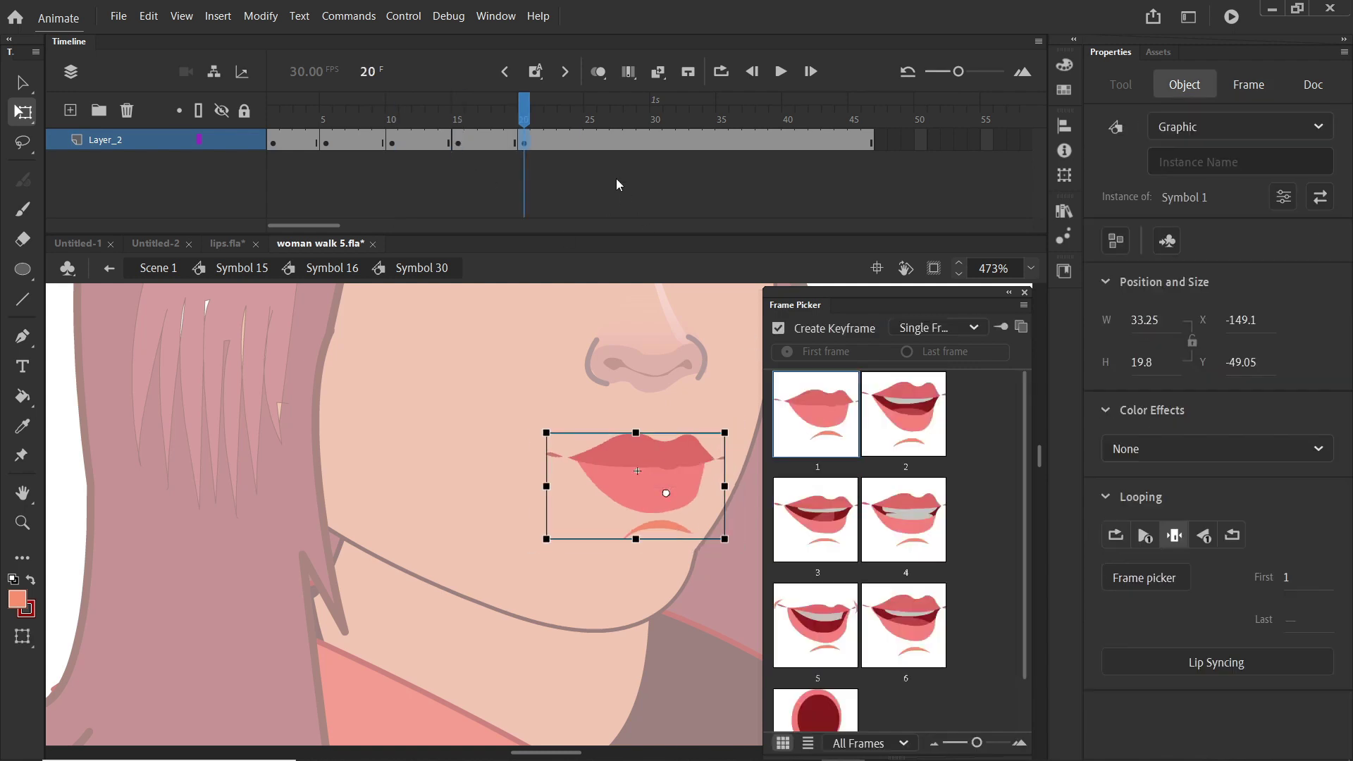
- Assign mouth pose 5 at frame 25, pose 1 at frame 30, pose 7 at frame 35, and pose 1 at frame 40
click(591, 141)
click(816, 626)
click(656, 141)
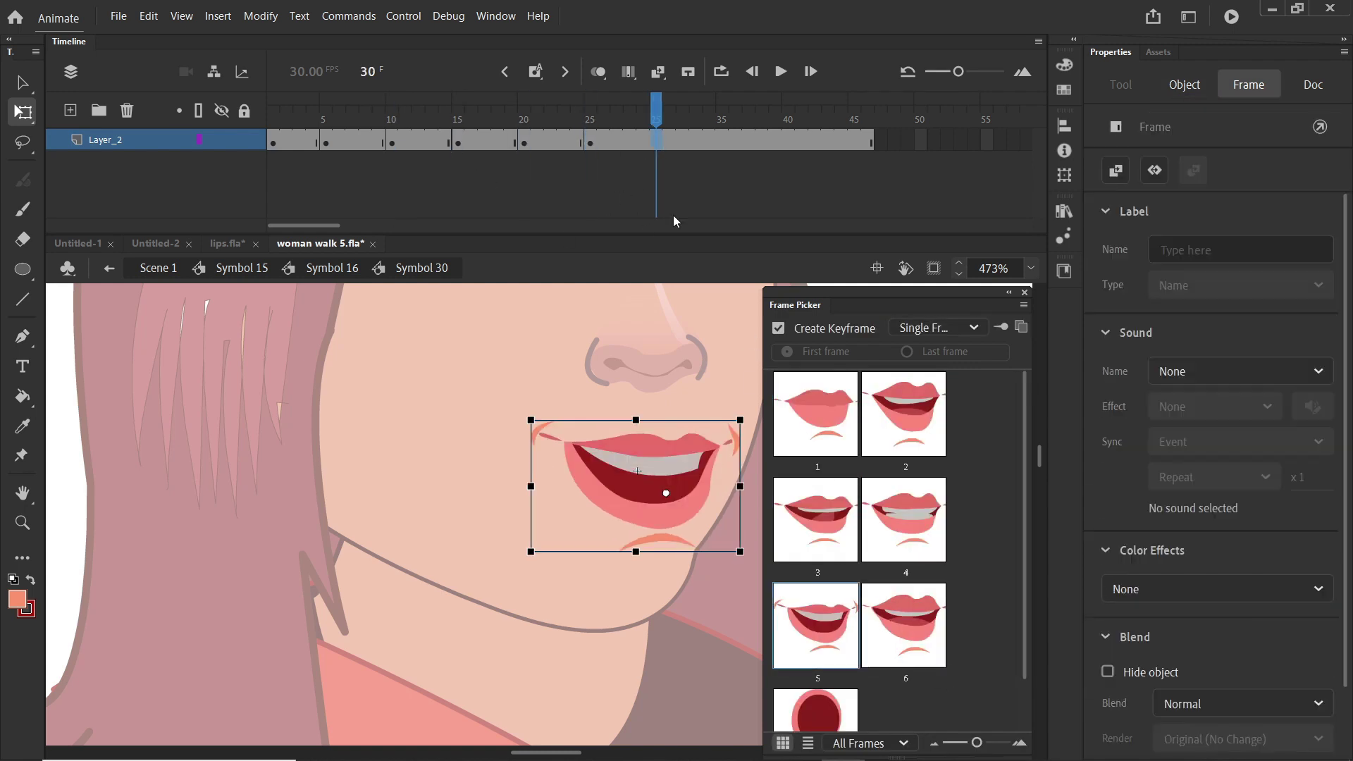
click(816, 415)
click(722, 141)
click(817, 708)
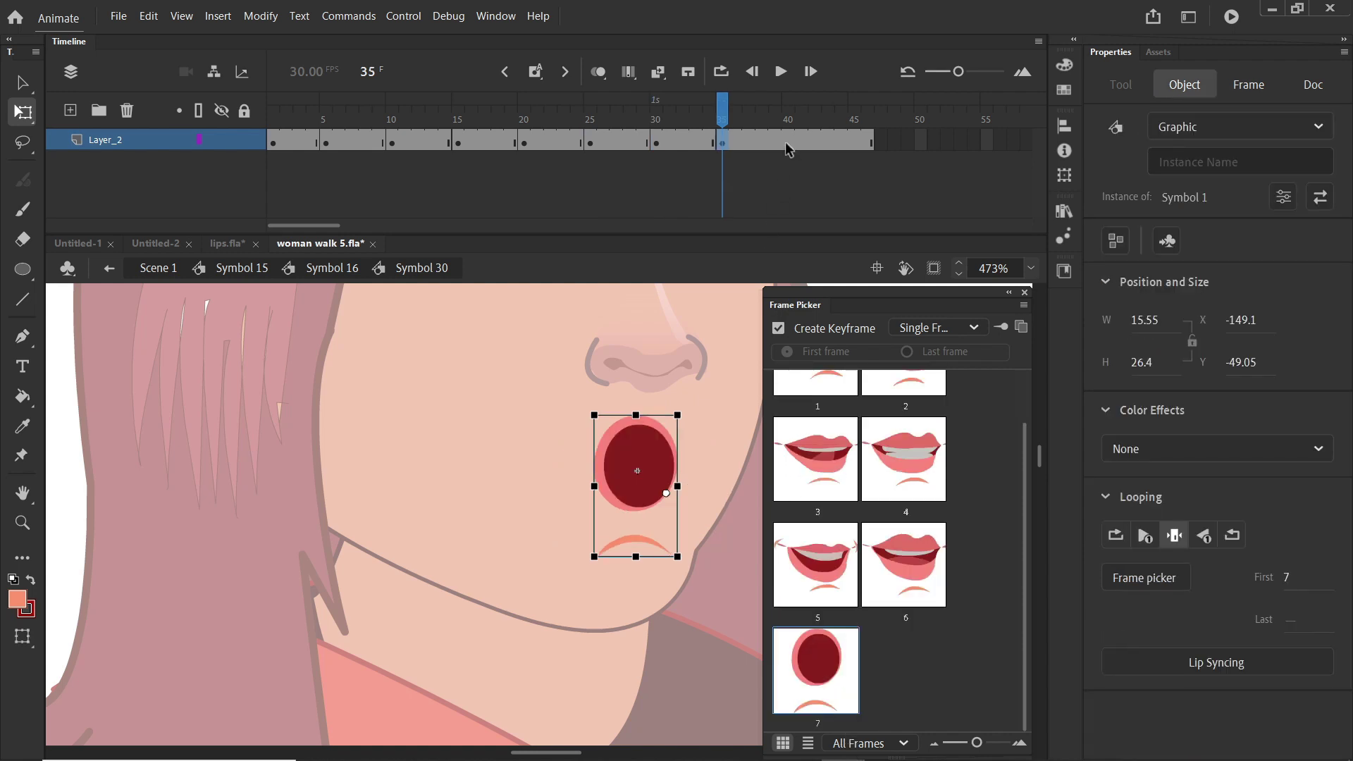
click(788, 141)
scroll(813, 370, up, 1)
click(817, 423)
click(855, 141)
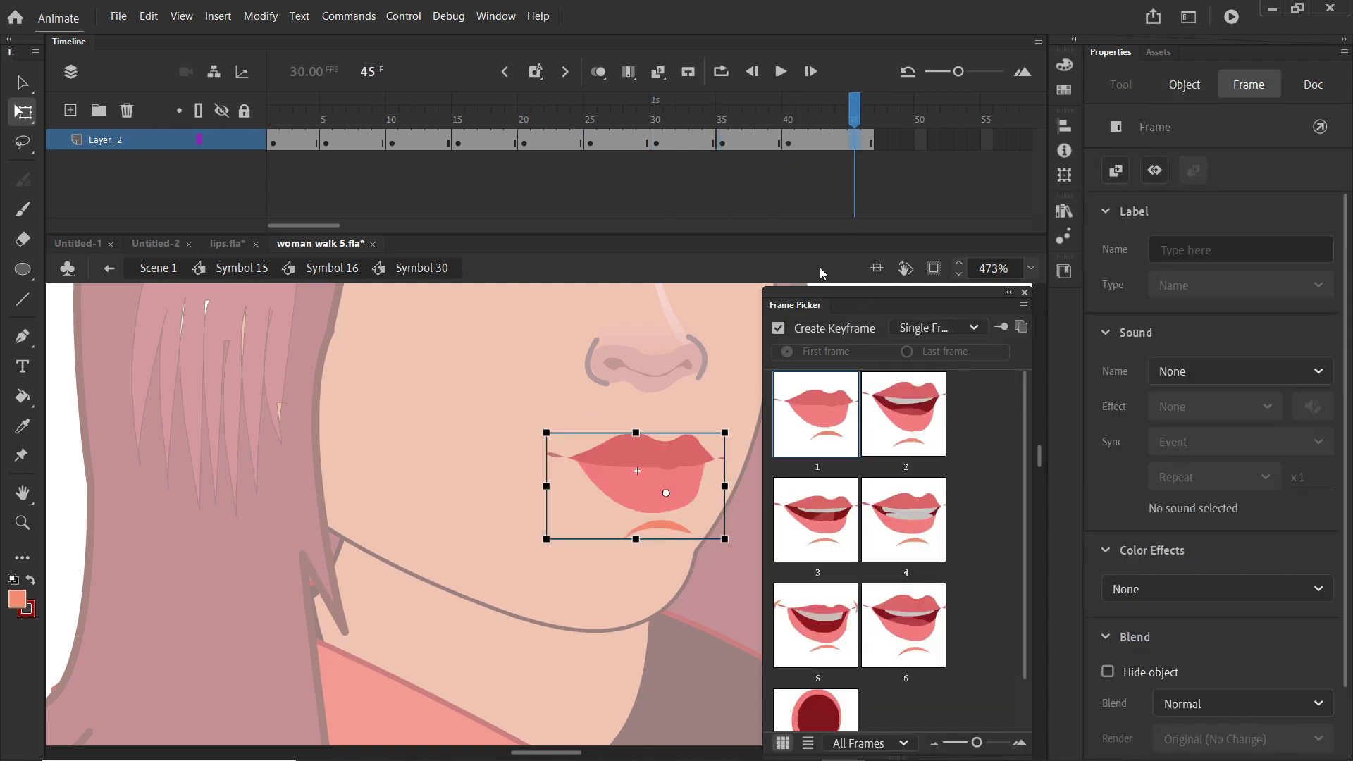
- Close the Frame Picker and play the mouth animation from frame 1
drag(849, 120, 56, 188)
click(1024, 292)
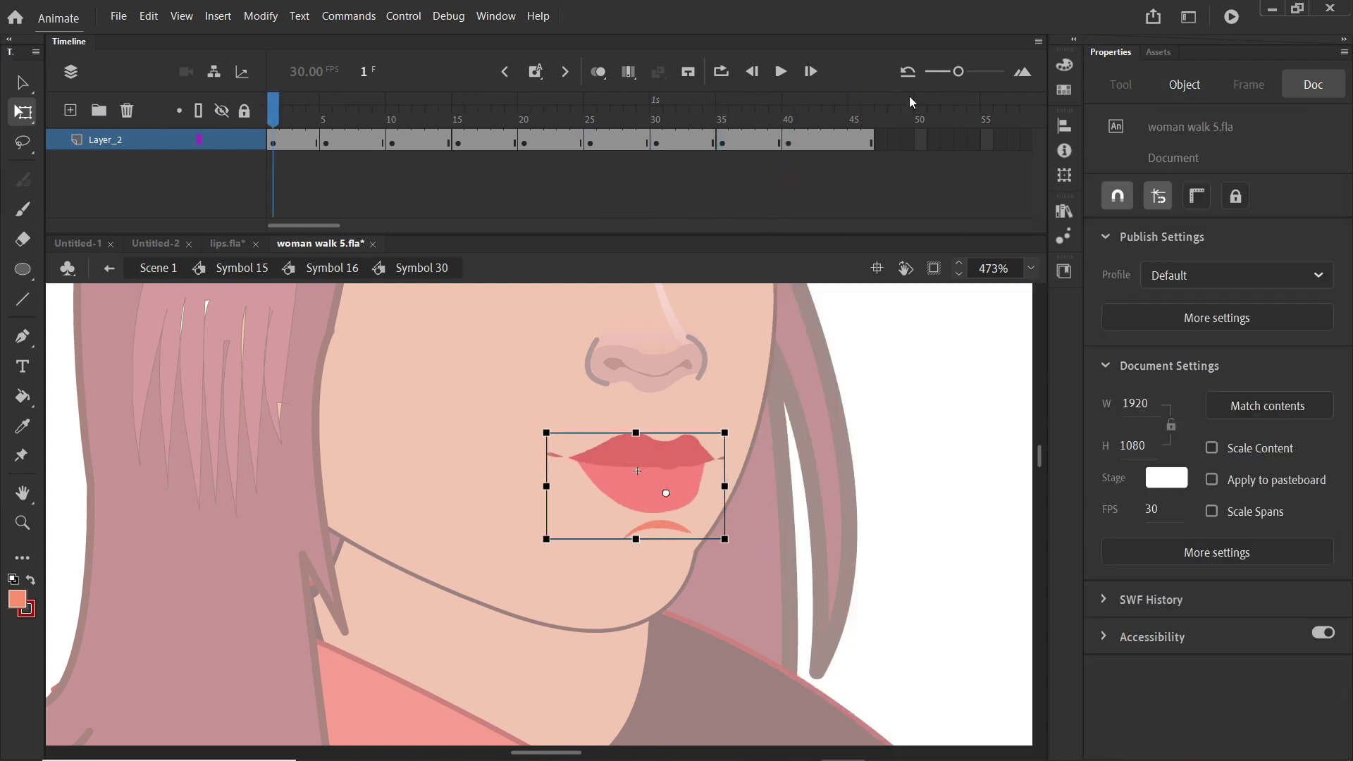
click(781, 75)
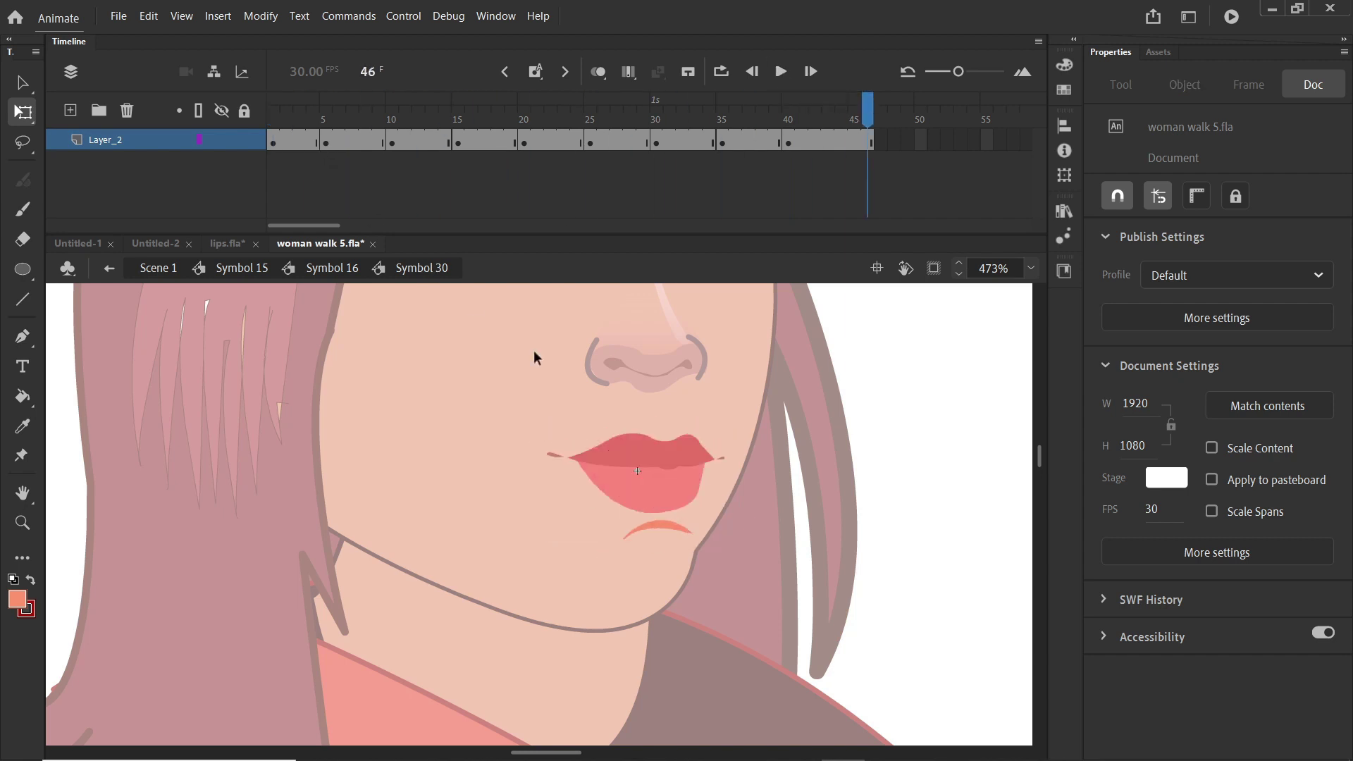
- Scrub the mouth symbol's timeline back to frame 1 and replay the mouth animation
scroll(553, 370, down, 2)
click(326, 144)
click(340, 143)
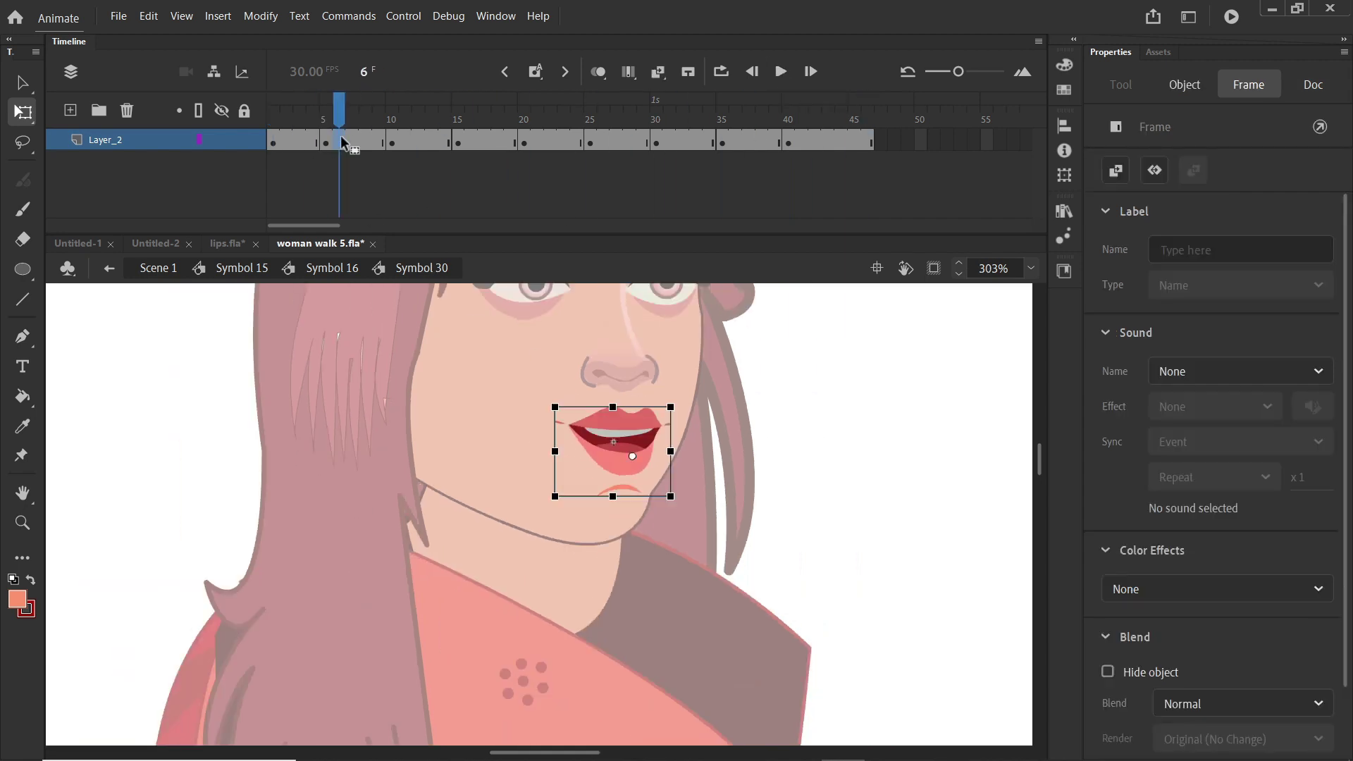
drag(339, 106, 155, 161)
click(288, 137)
drag(333, 112, 7, 244)
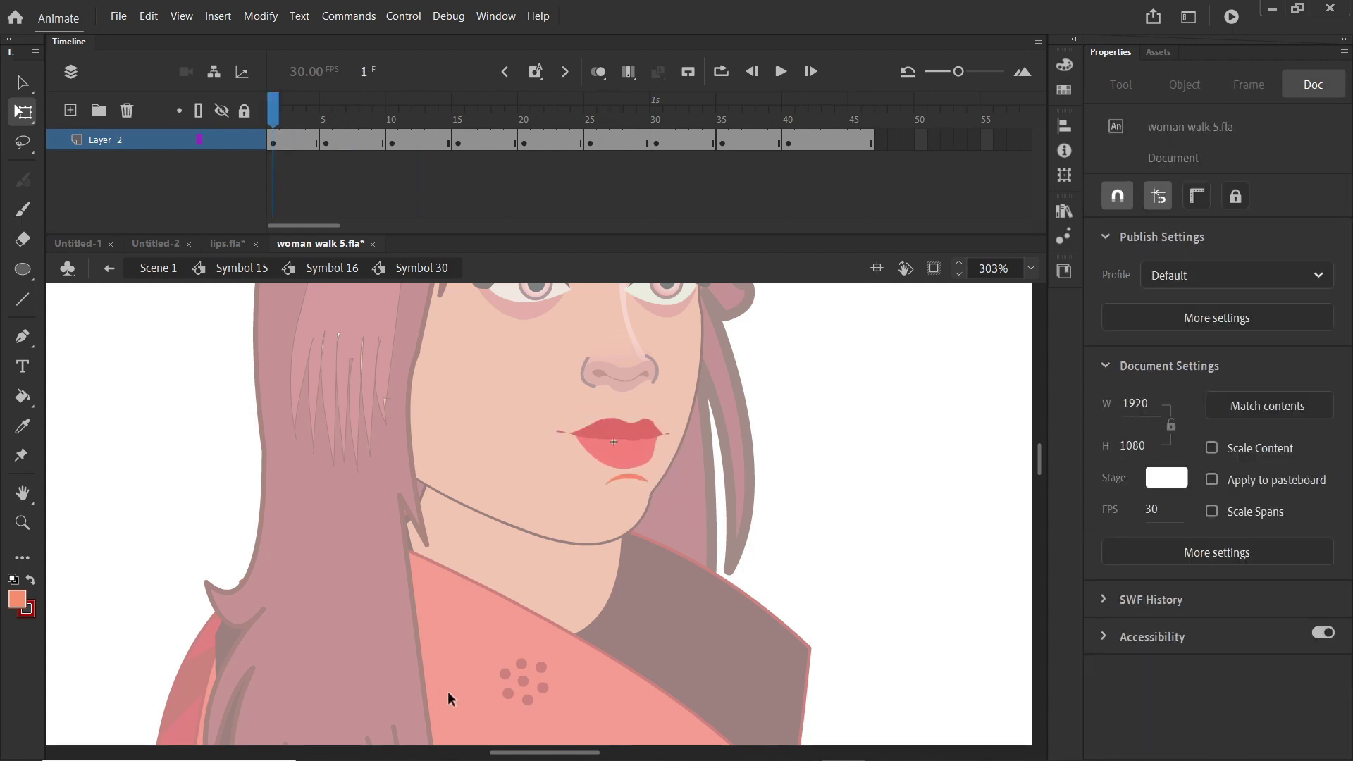
click(780, 71)
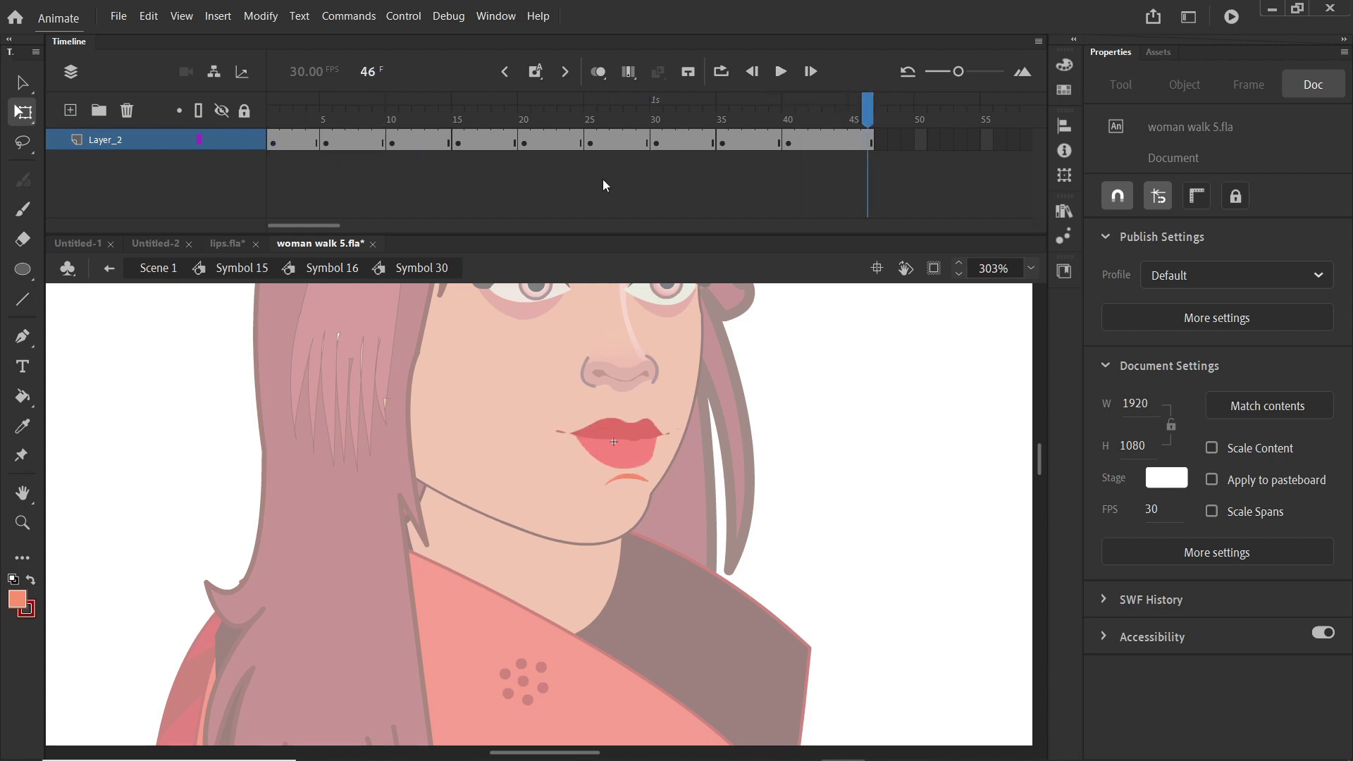
- Return to Symbol 16 and extend the frames of all its layers to frame 45 to cover the mouth animation
click(349, 270)
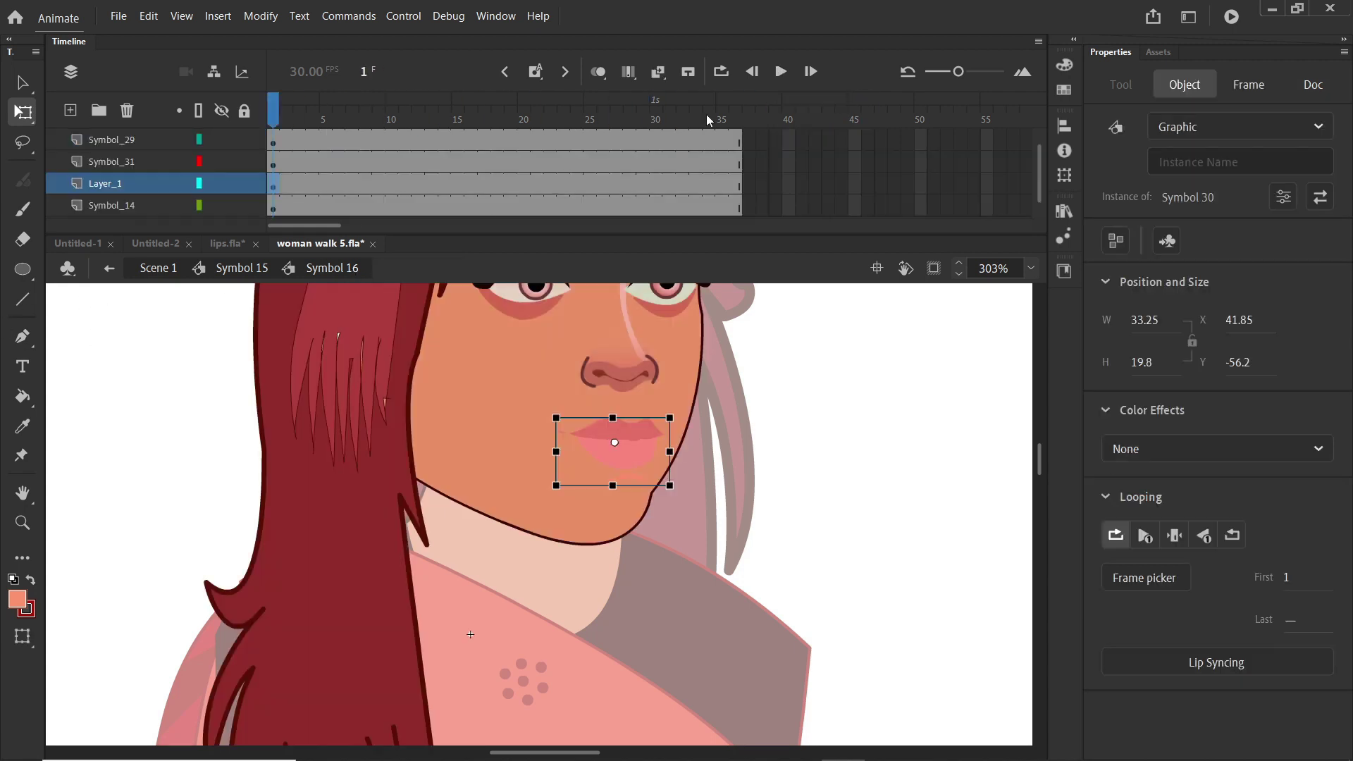
drag(855, 141, 856, 336)
key(F5)
drag(856, 118, 217, 263)
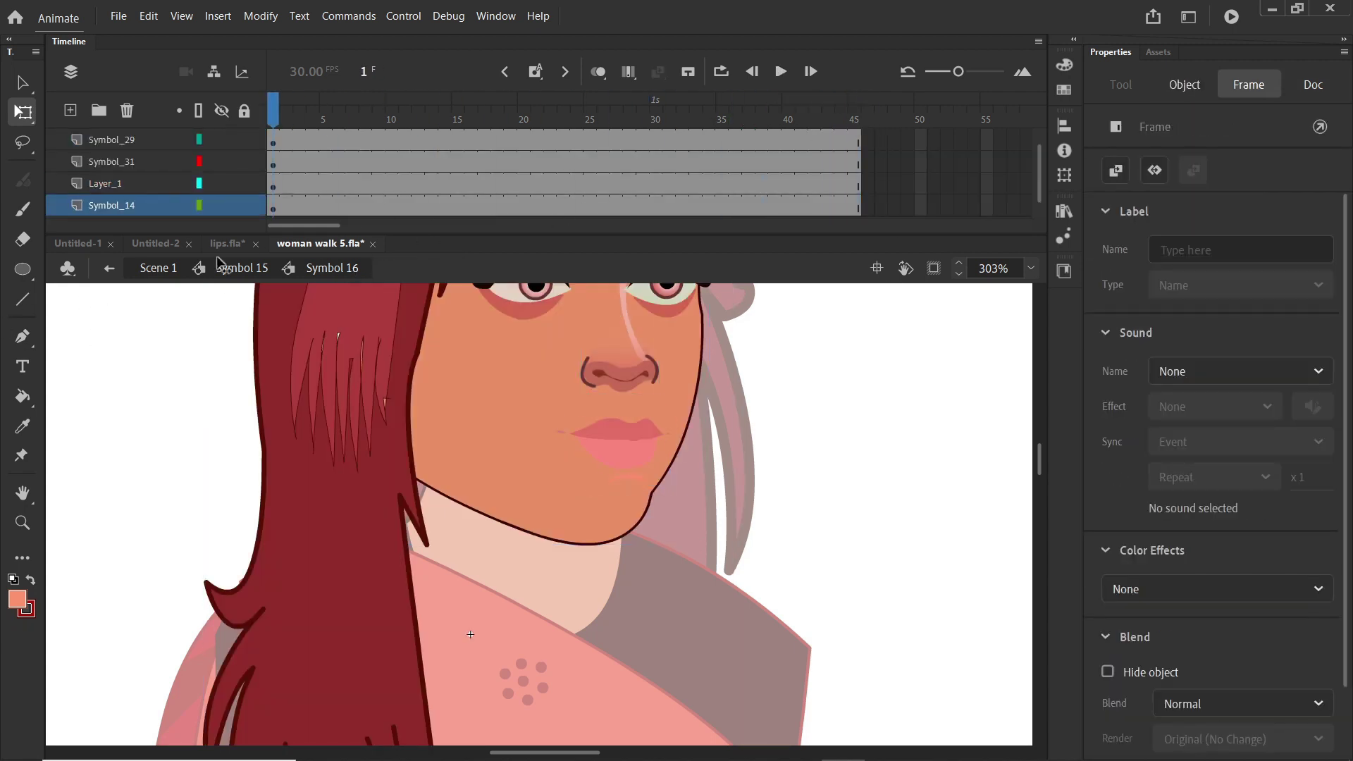
scroll(636, 399, down, 3)
scroll(636, 399, up, 3)
scroll(636, 400, down, 3)
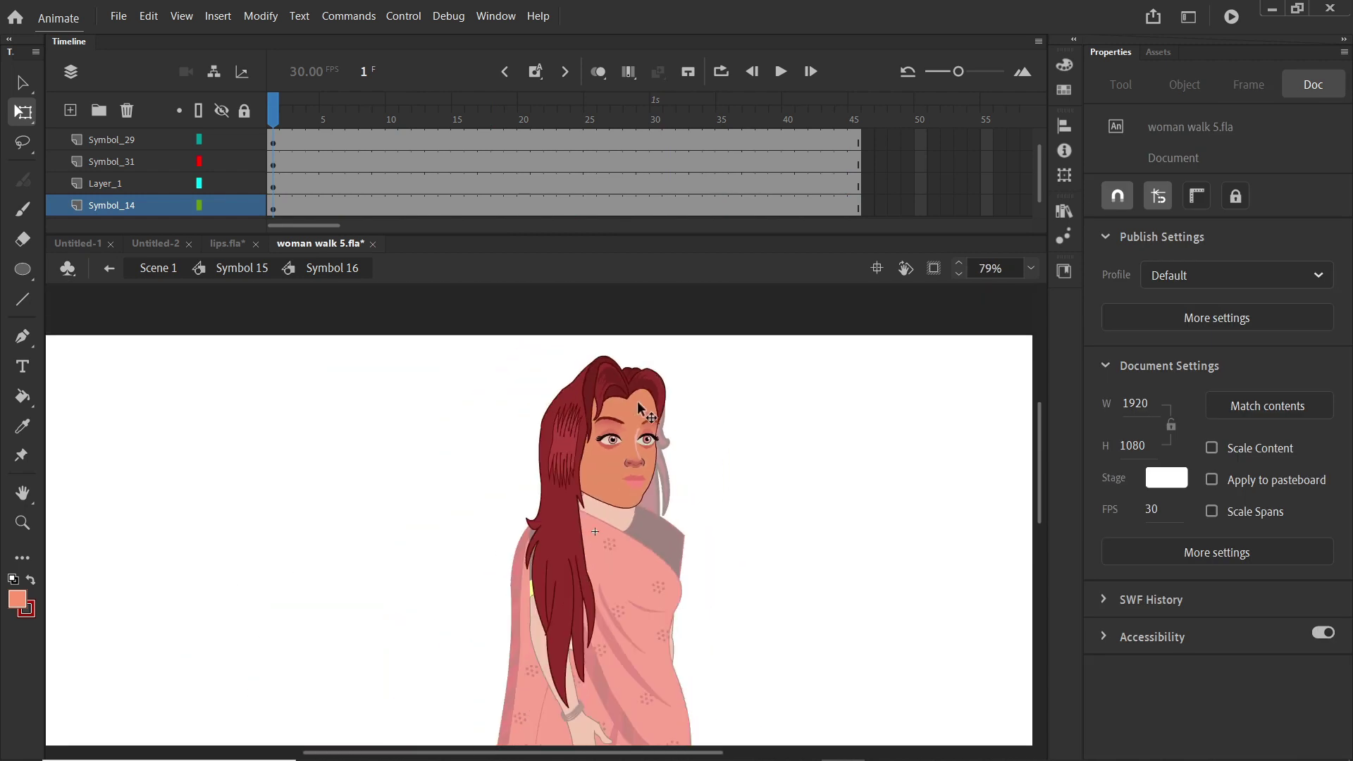
scroll(858, 139, up, 1)
click(857, 139)
key(F5)
- Preview the talking mouth inside Symbol 15 and on the Scene 1 timeline, and inspect the woman's face up close
click(215, 268)
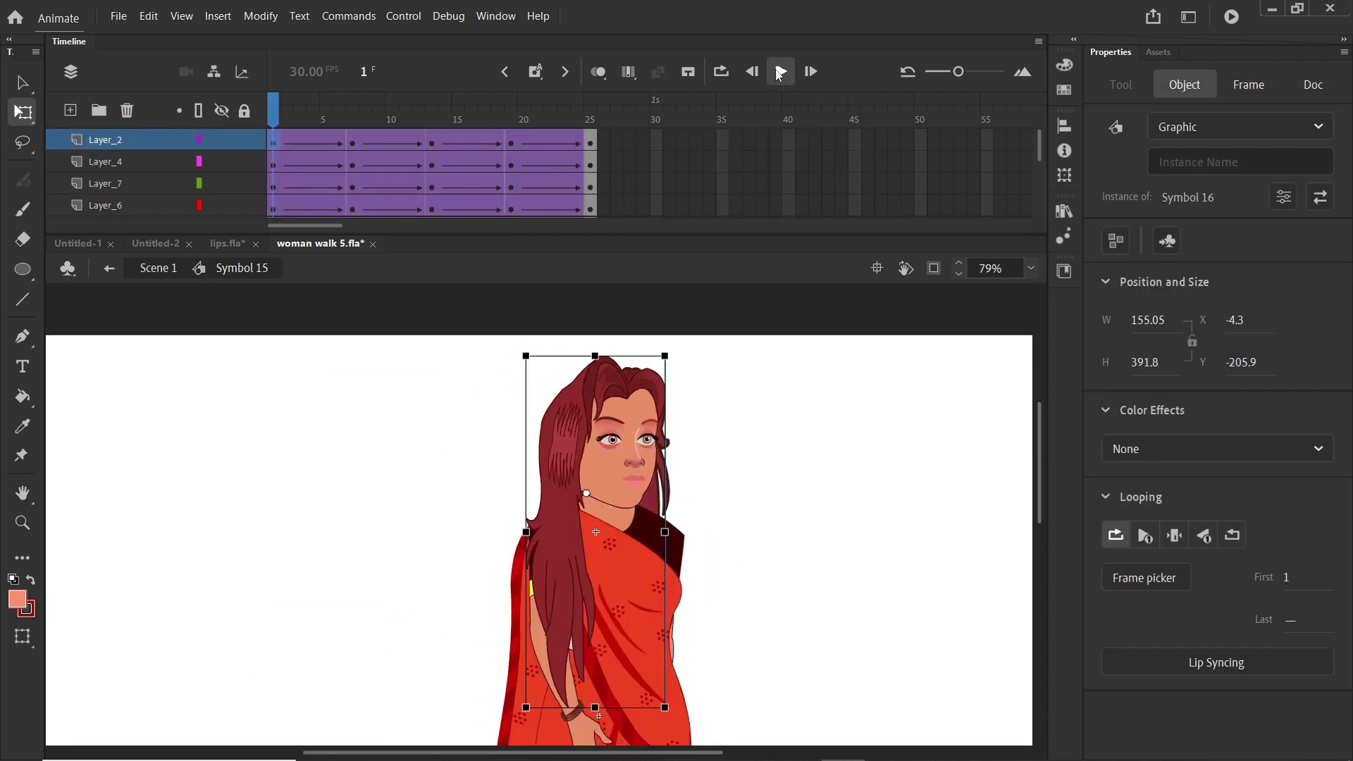
click(778, 73)
click(157, 268)
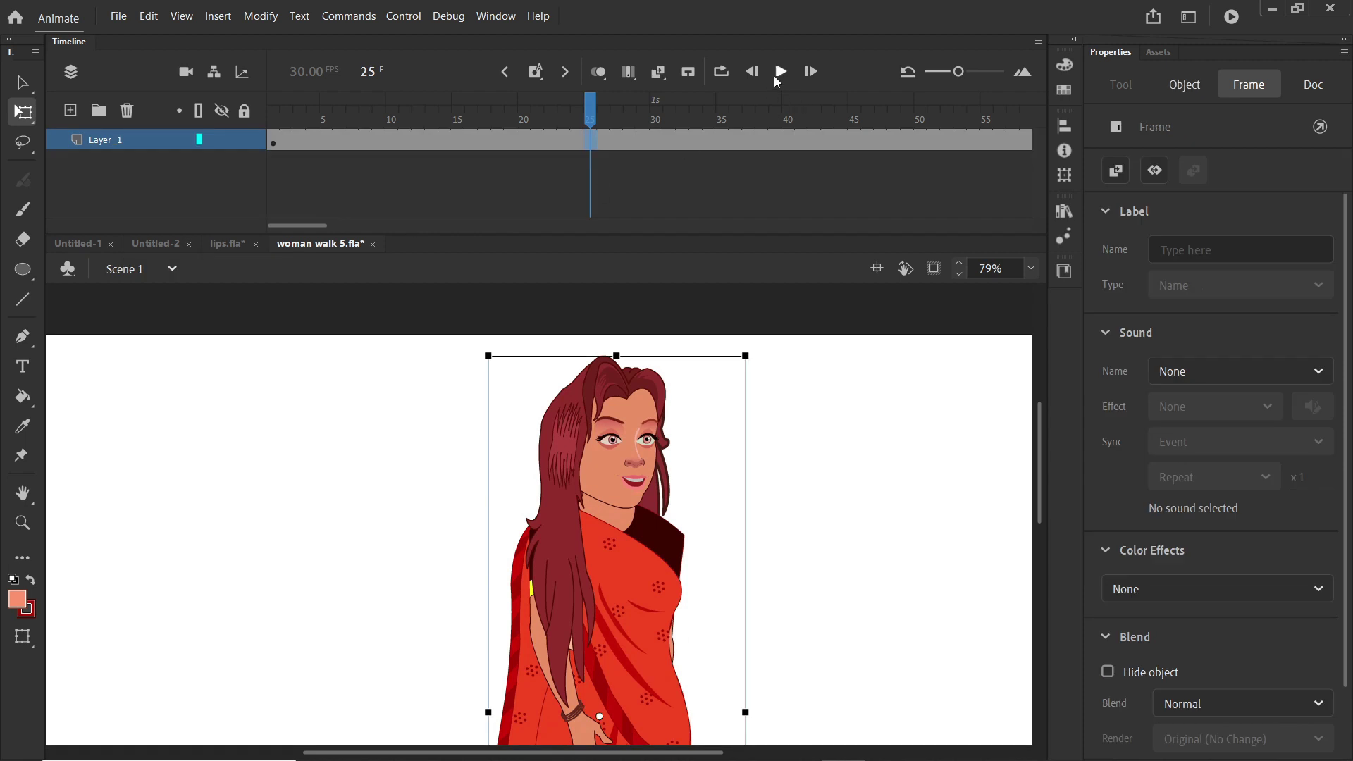
click(778, 71)
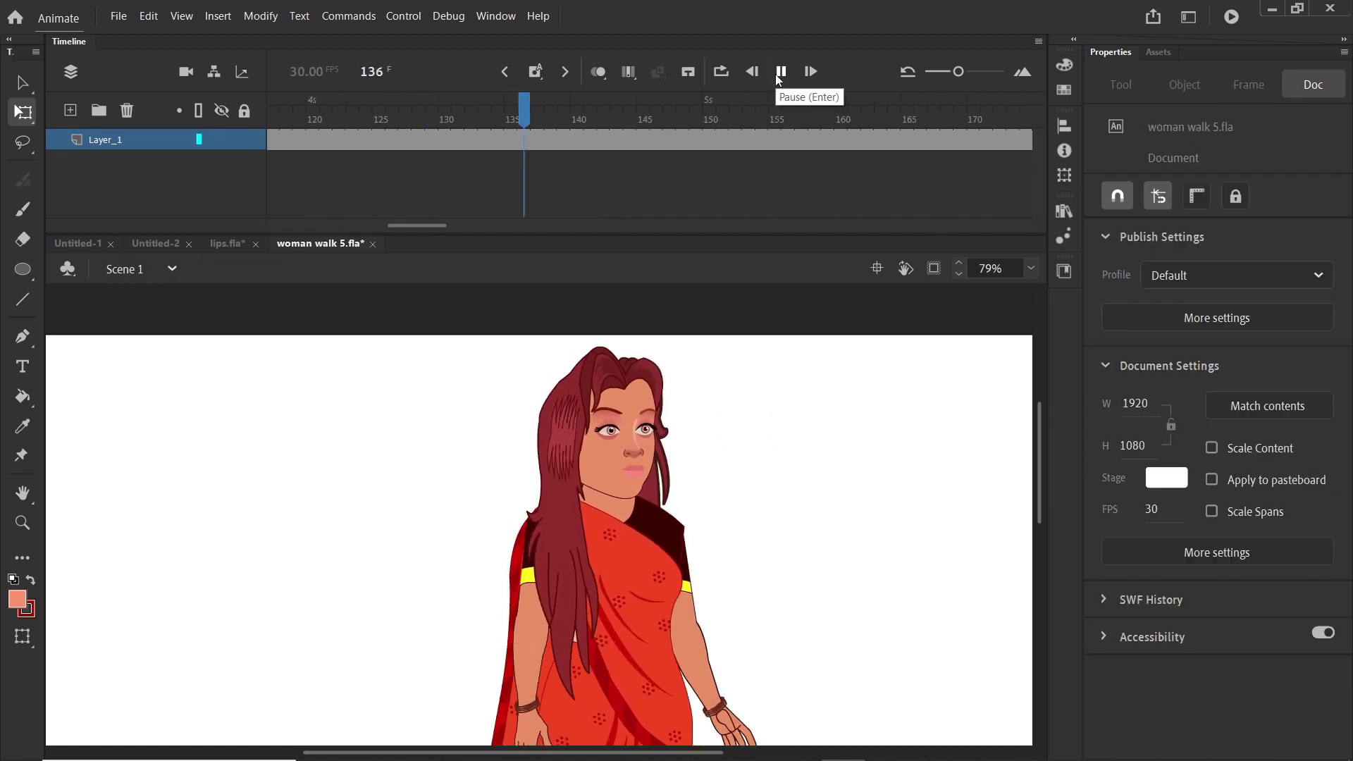
click(778, 71)
scroll(627, 458, up, 5)
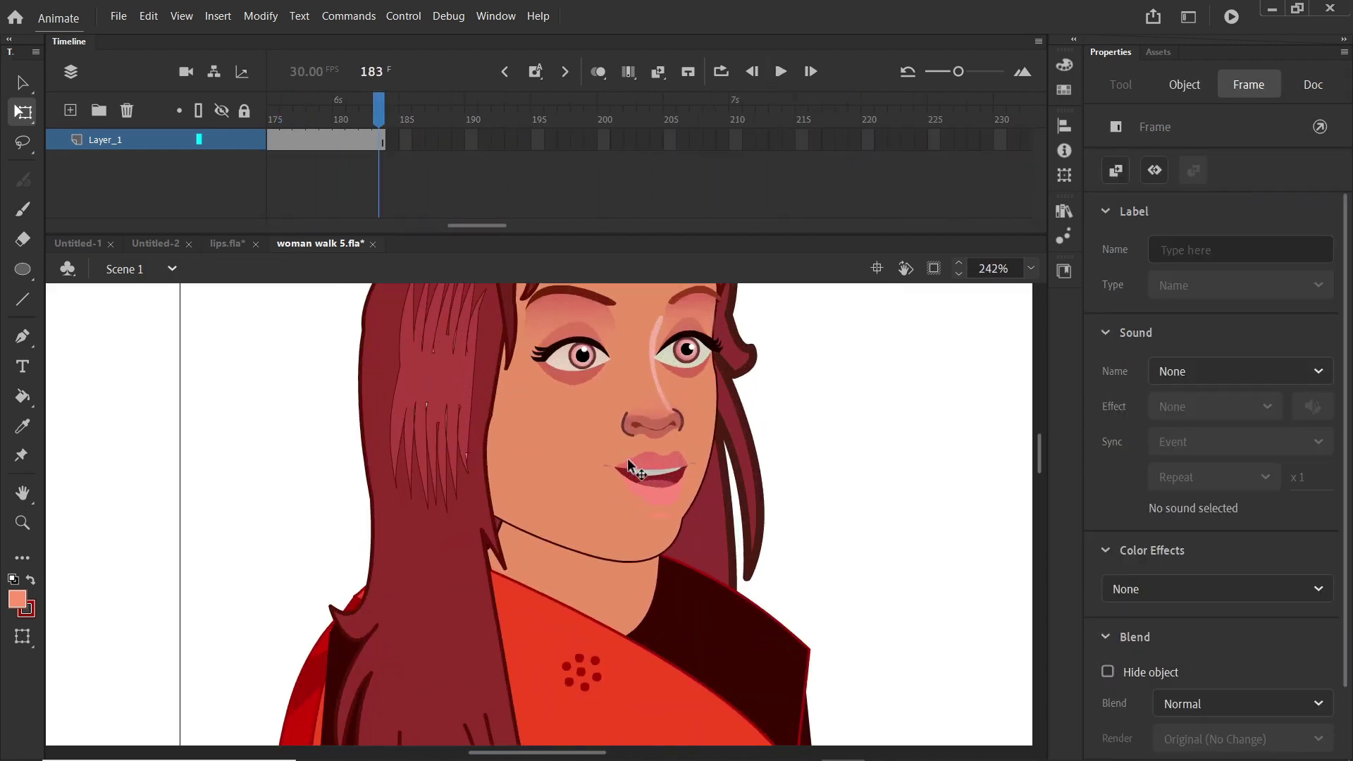